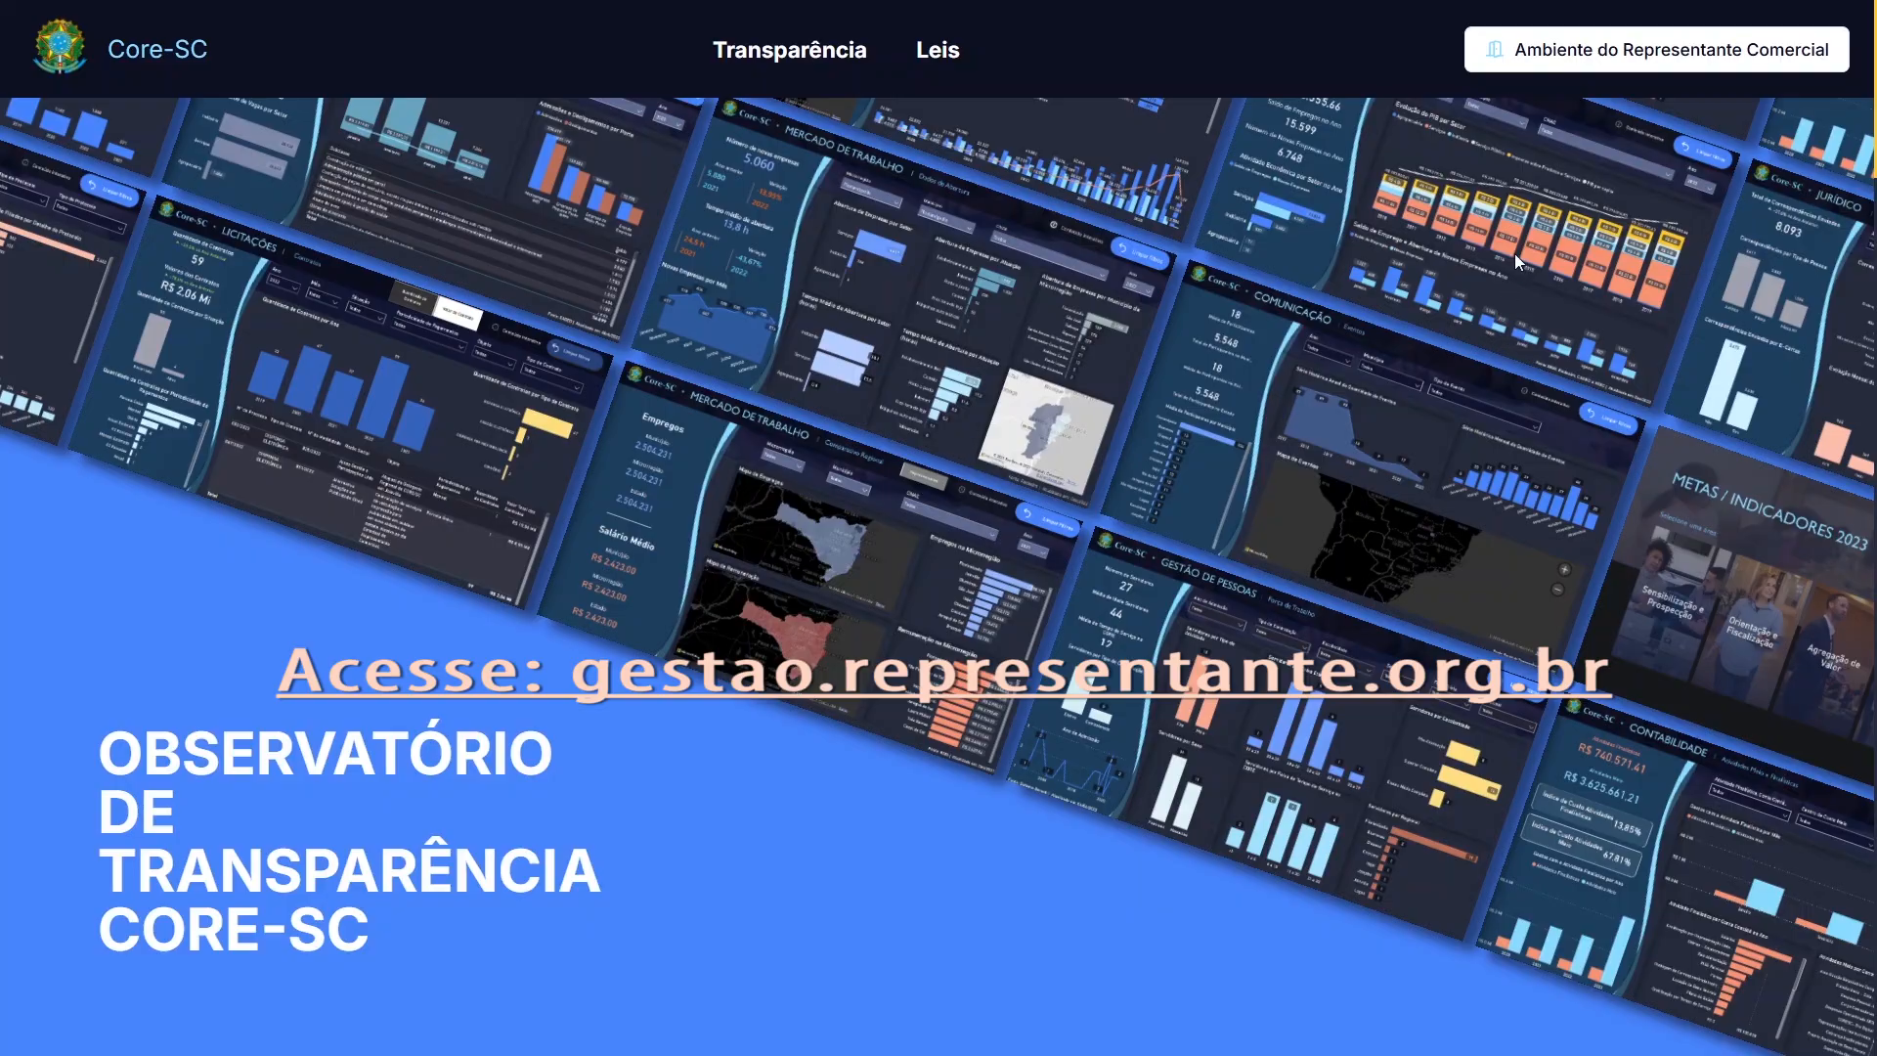
Enter the Ambiente do Representante Comercial and examine the registration form, returning to the login without registering
click(1568, 71)
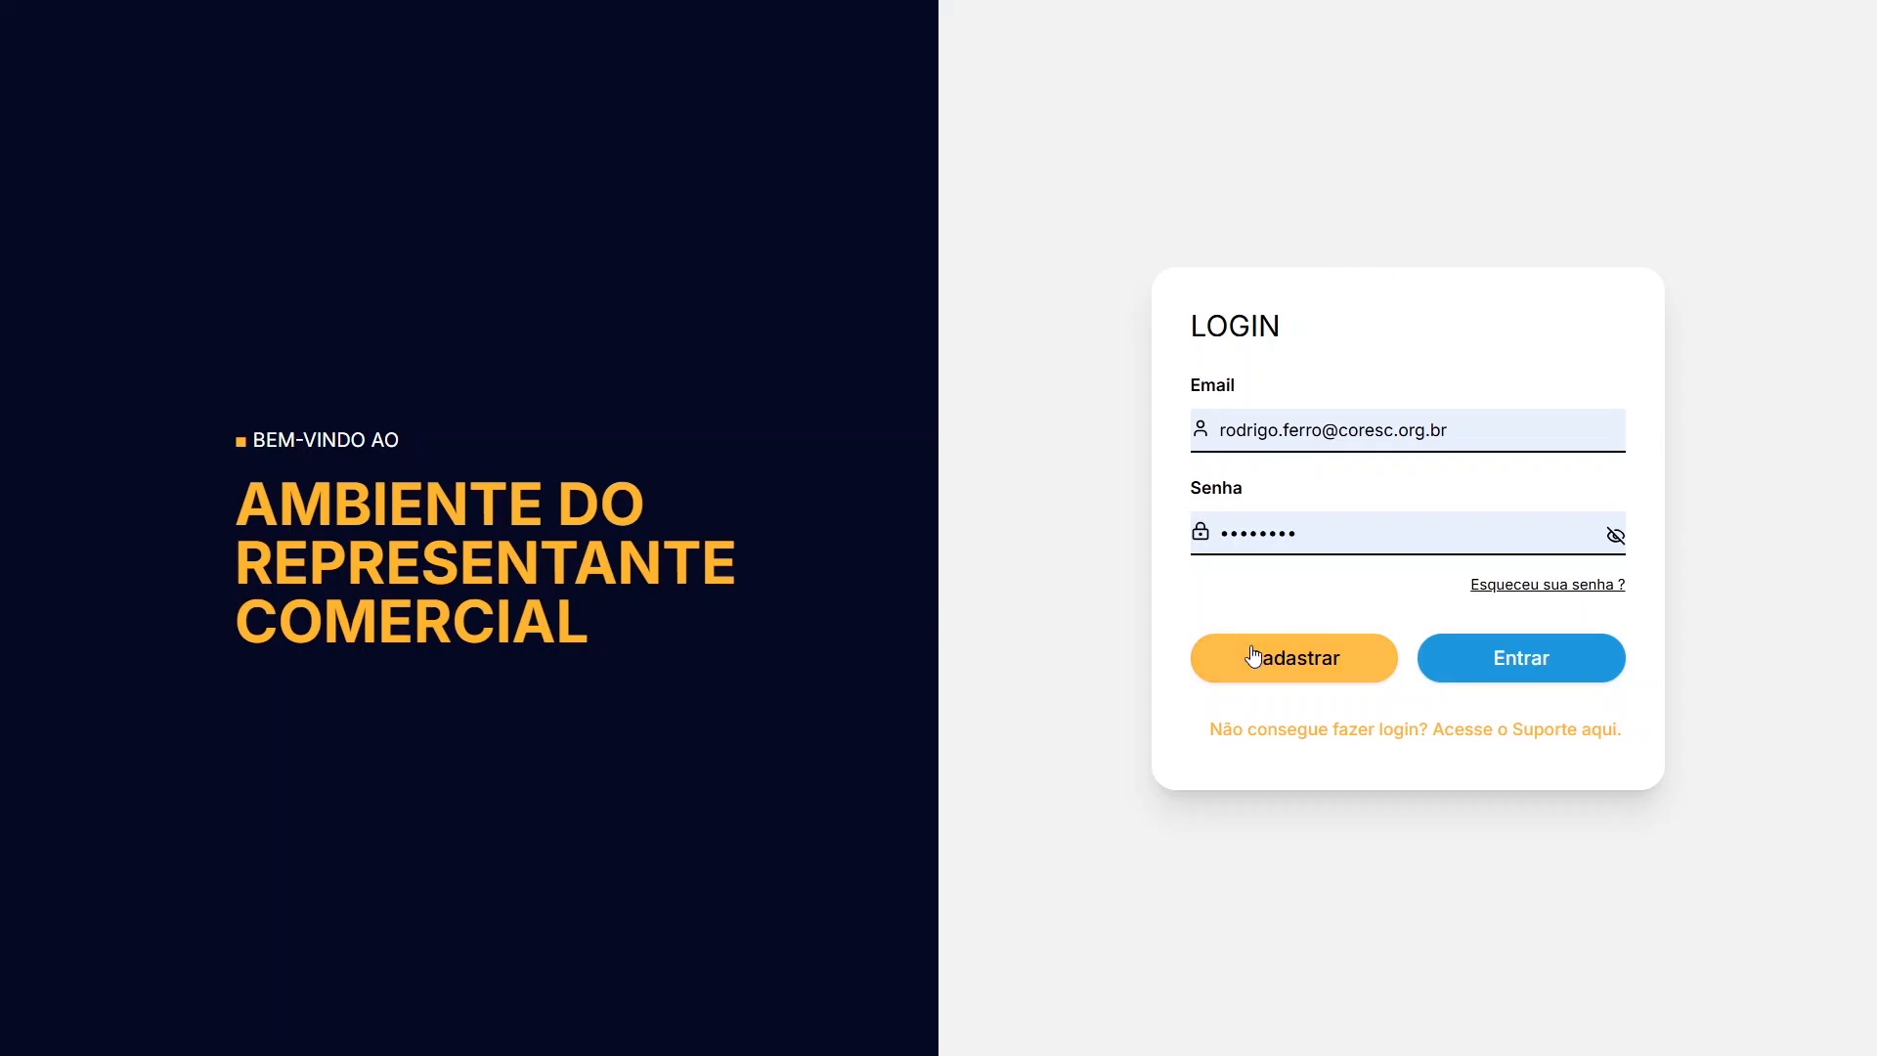
click(1264, 667)
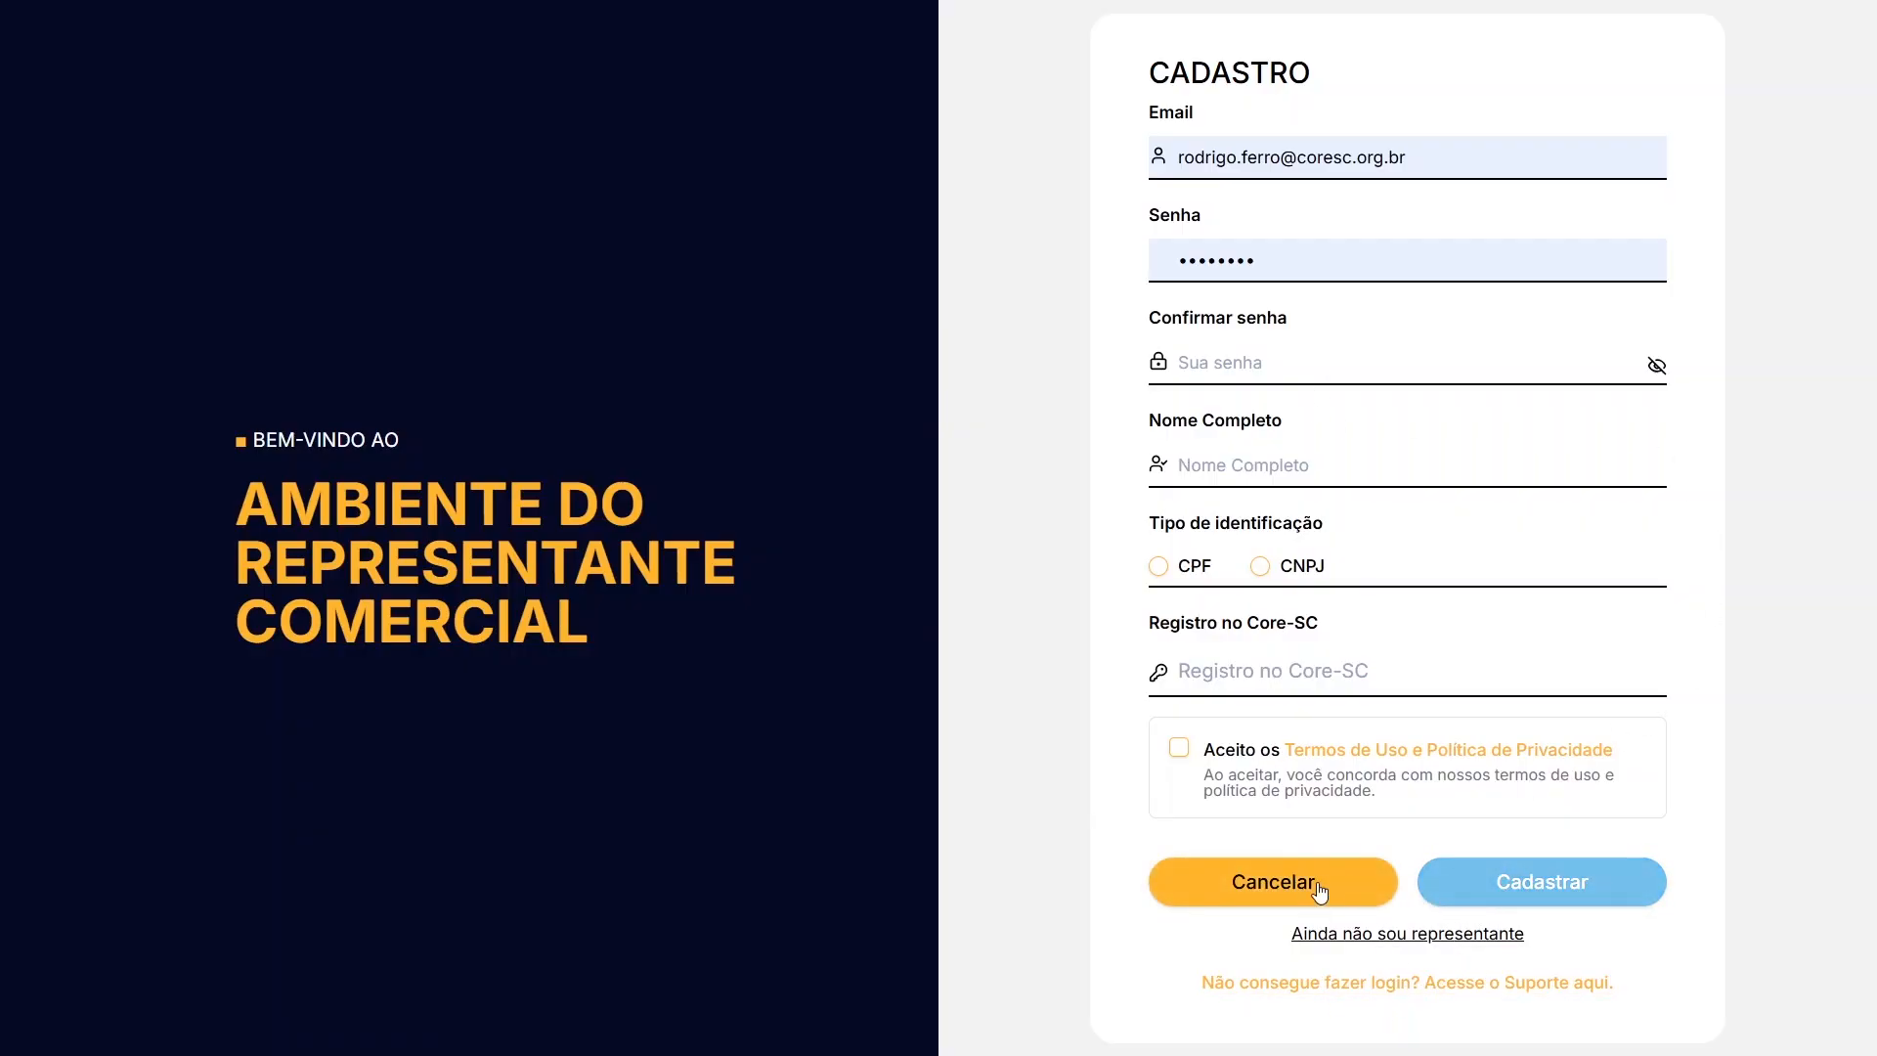
click(1316, 888)
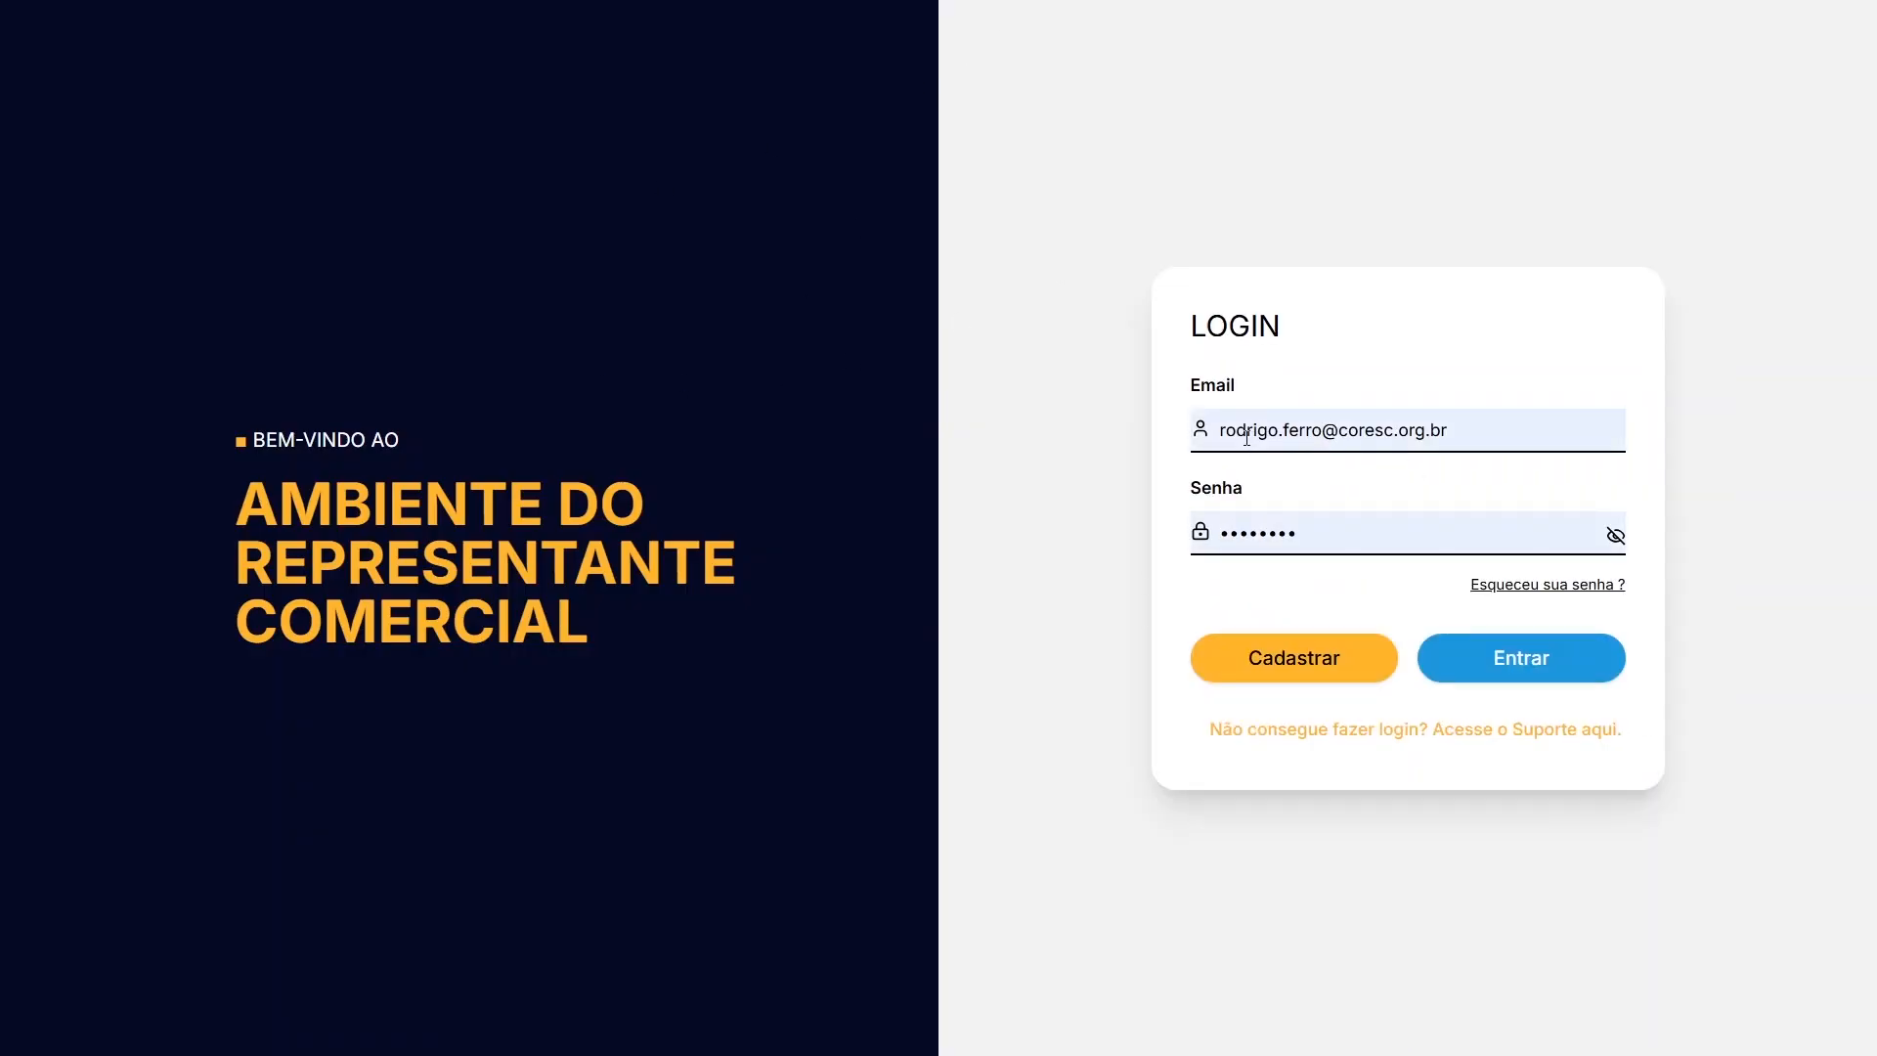
Log in with the prefilled credentials and open Gestão de Clientes from the Acesso Rápido section
click(1493, 648)
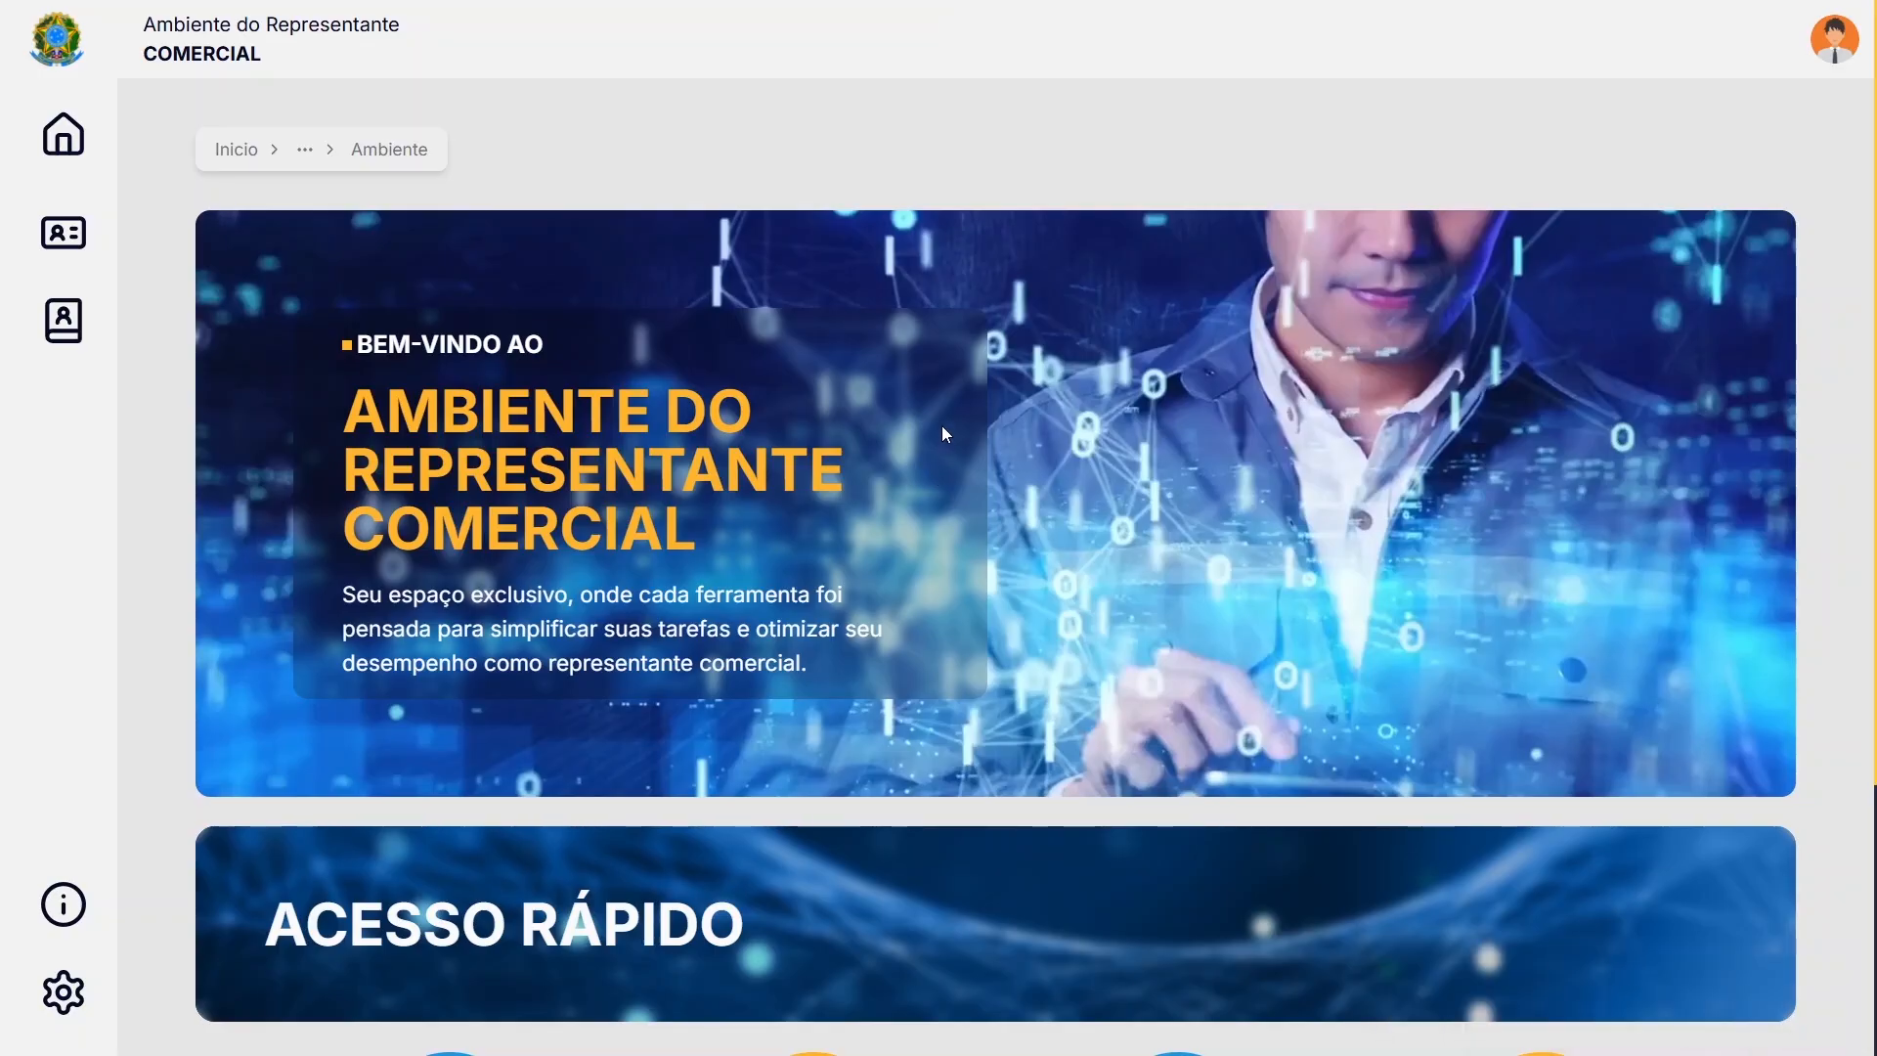
scroll(945, 433, down, 2)
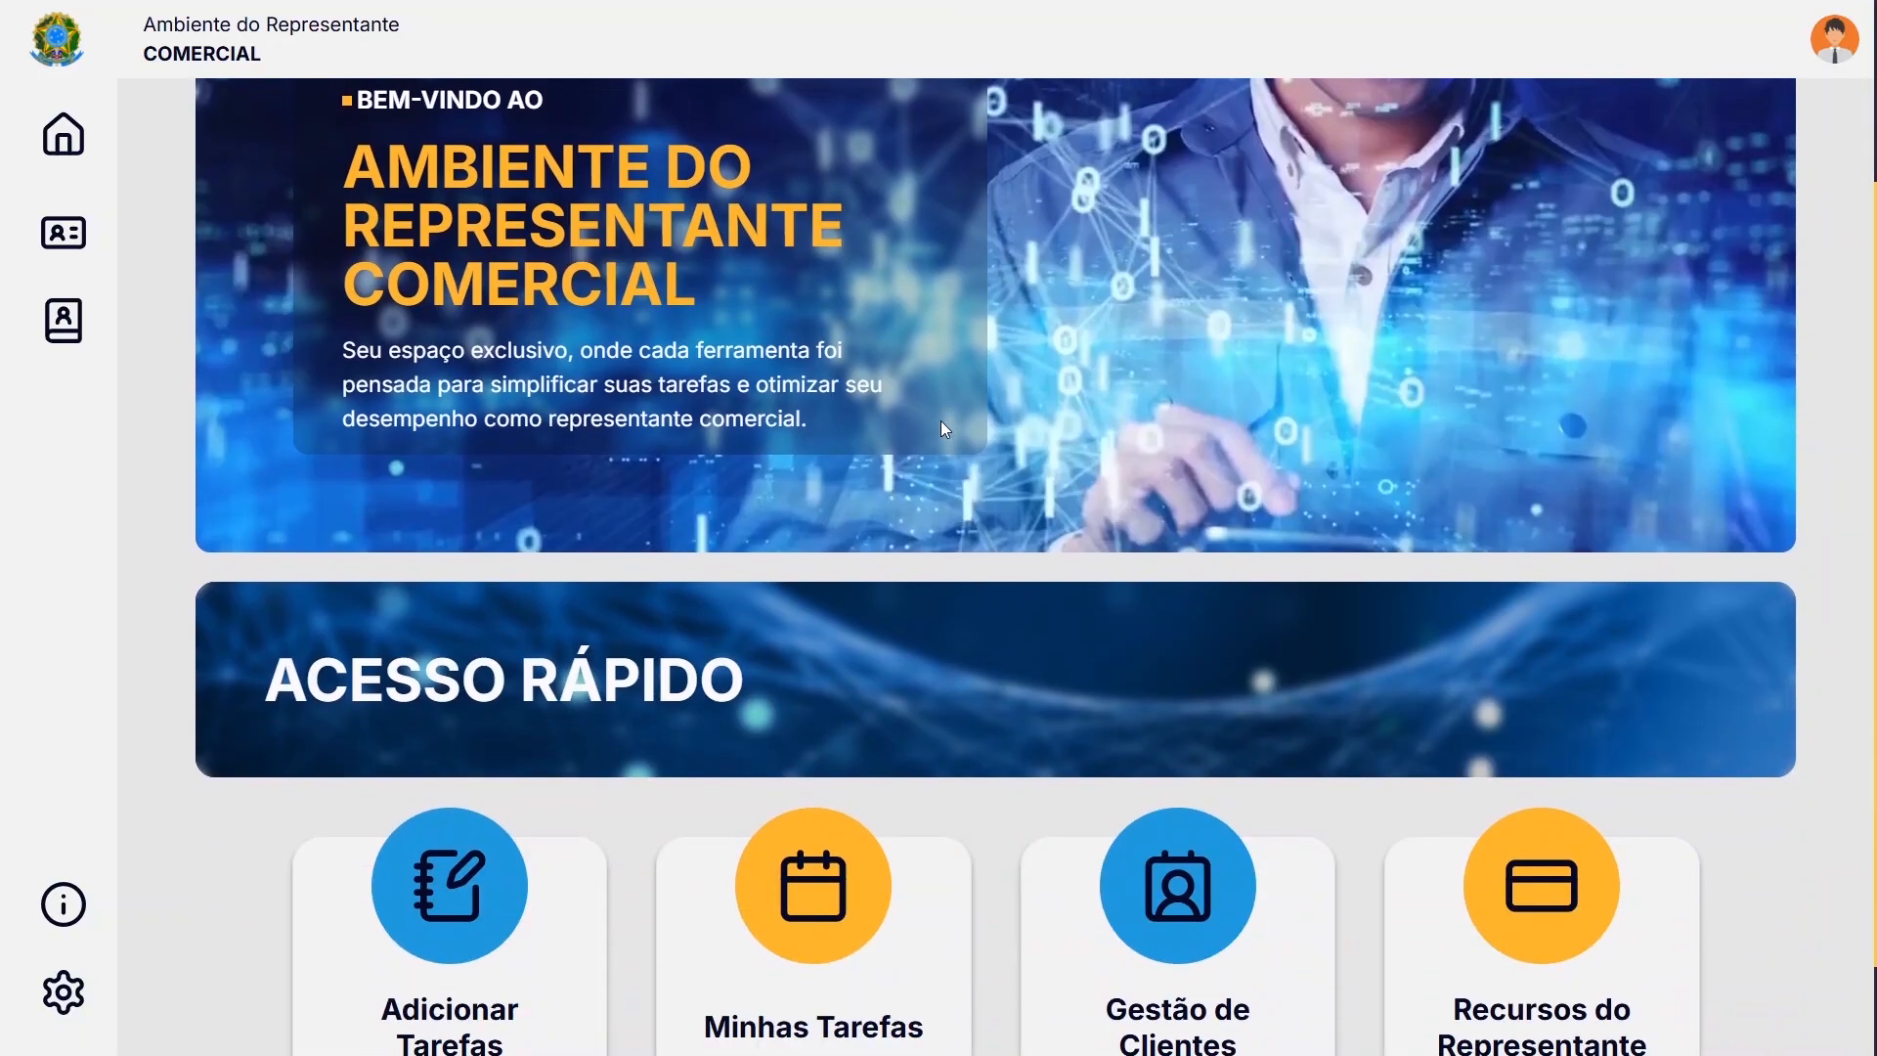
scroll(943, 423, down, 1)
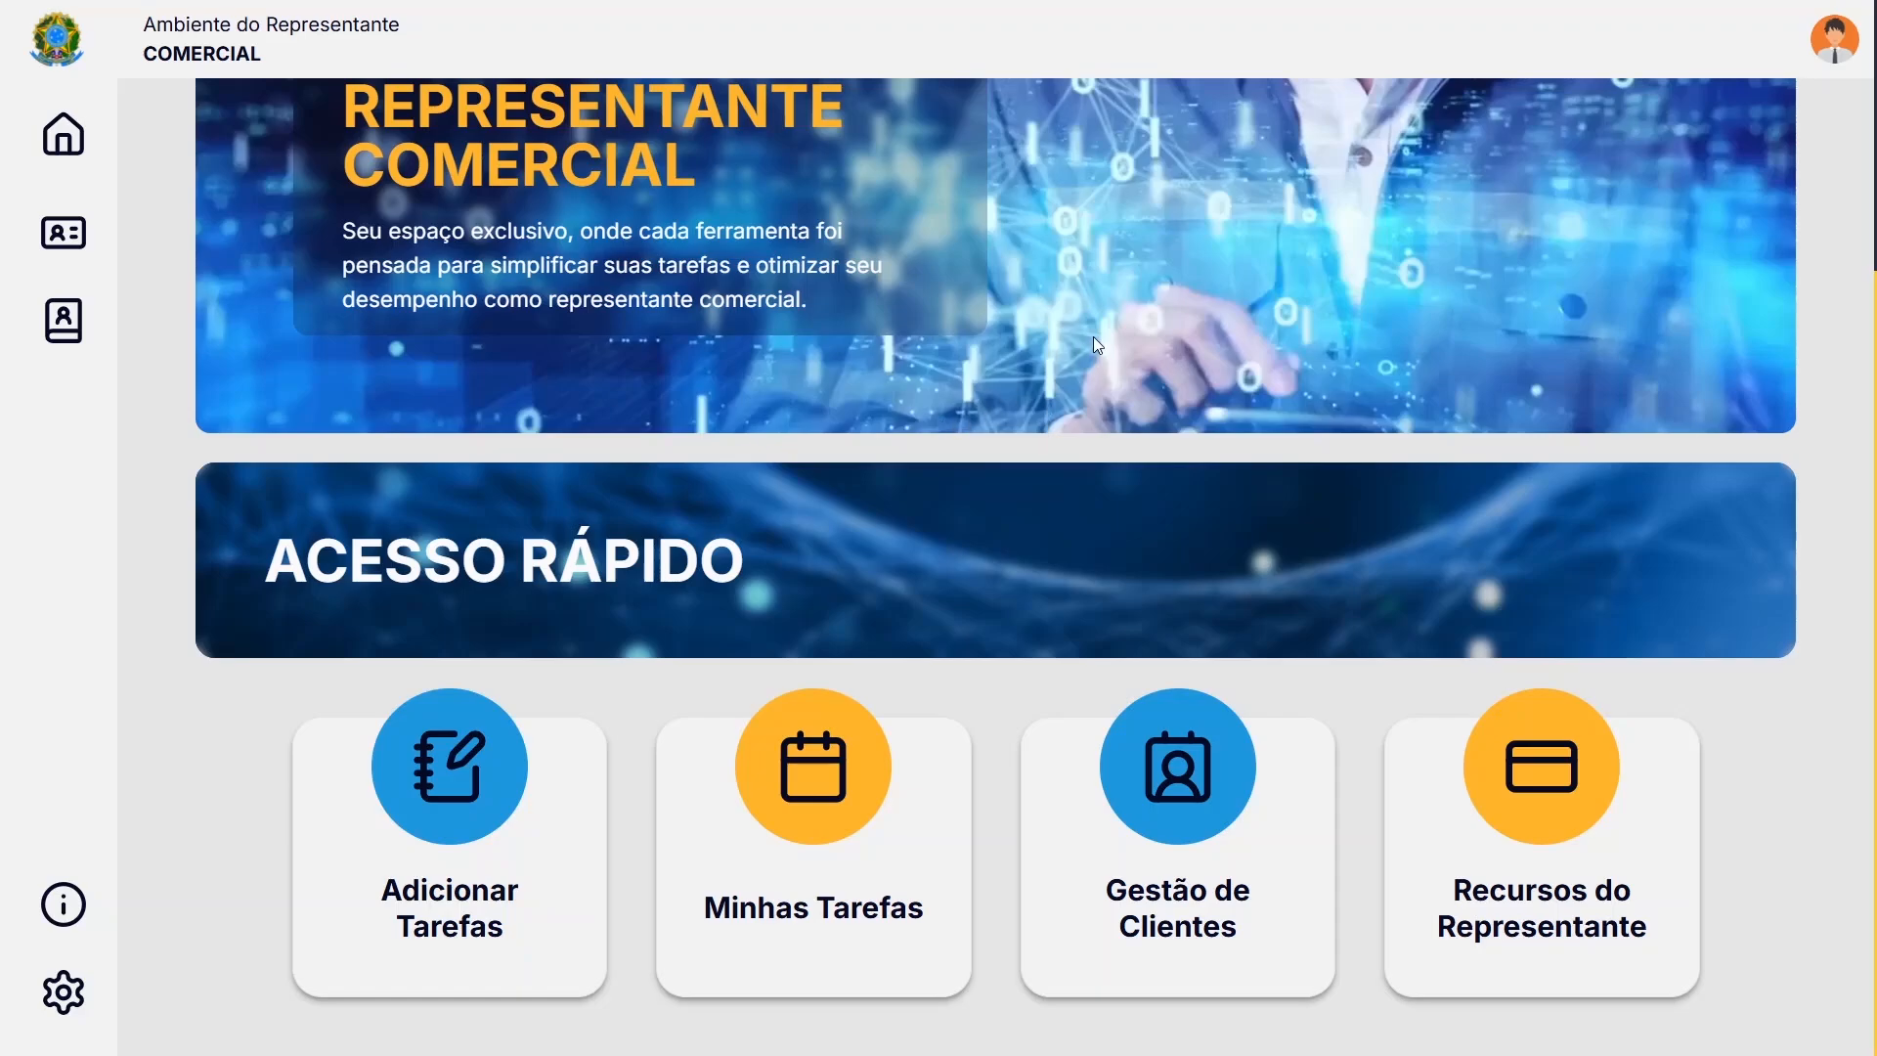
scroll(1044, 352, up, 2)
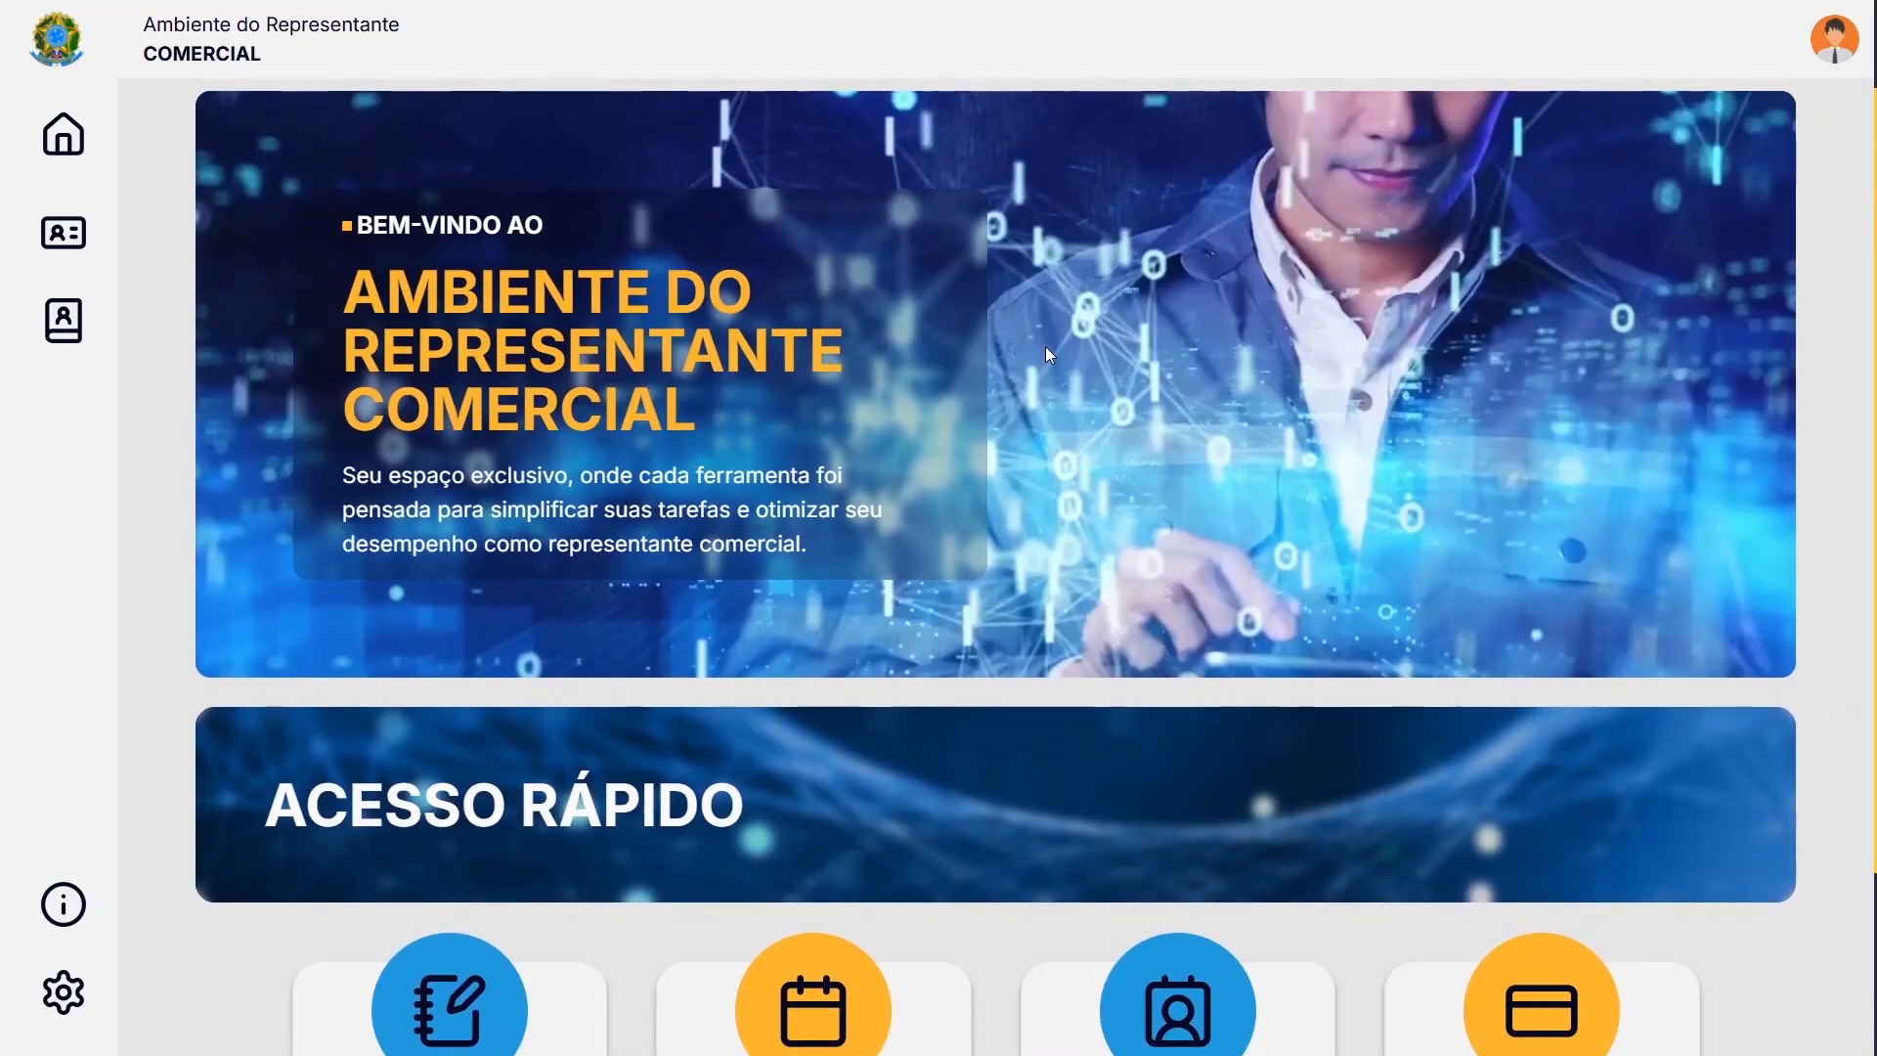
scroll(1062, 332, down, 2)
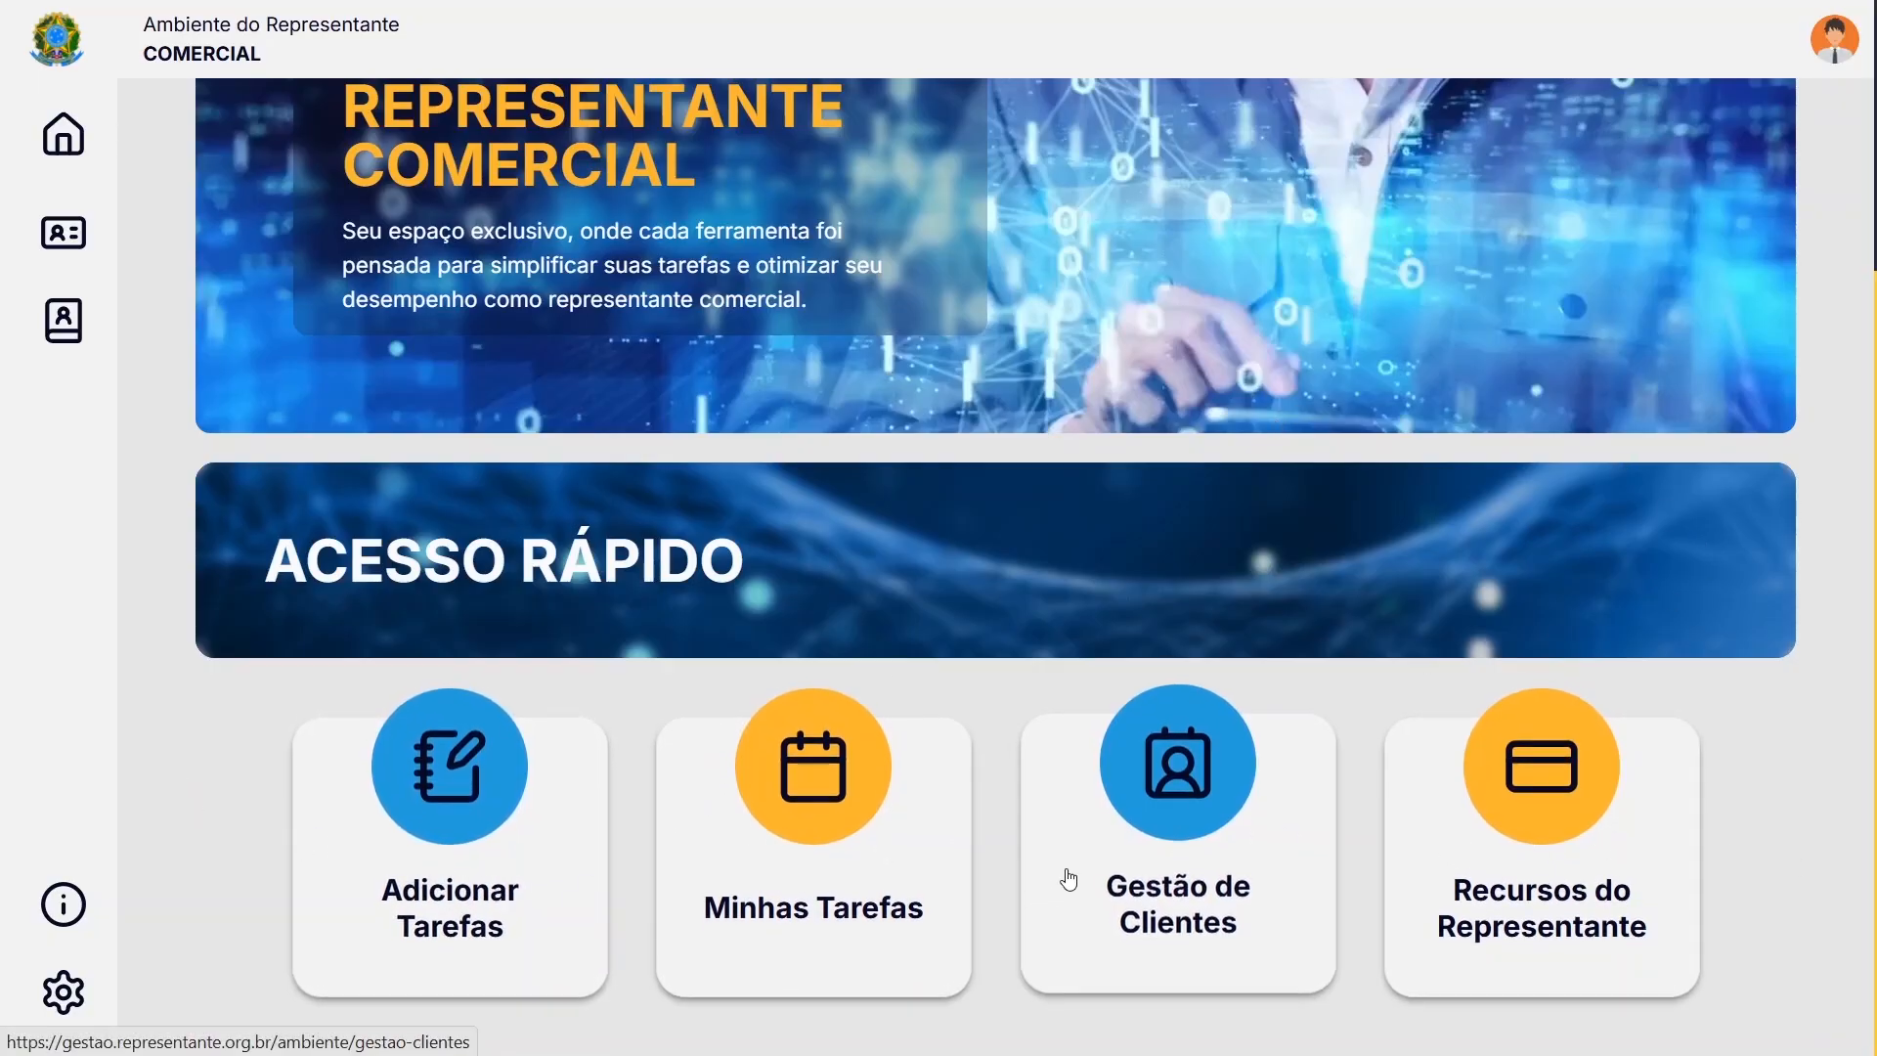
click(1152, 790)
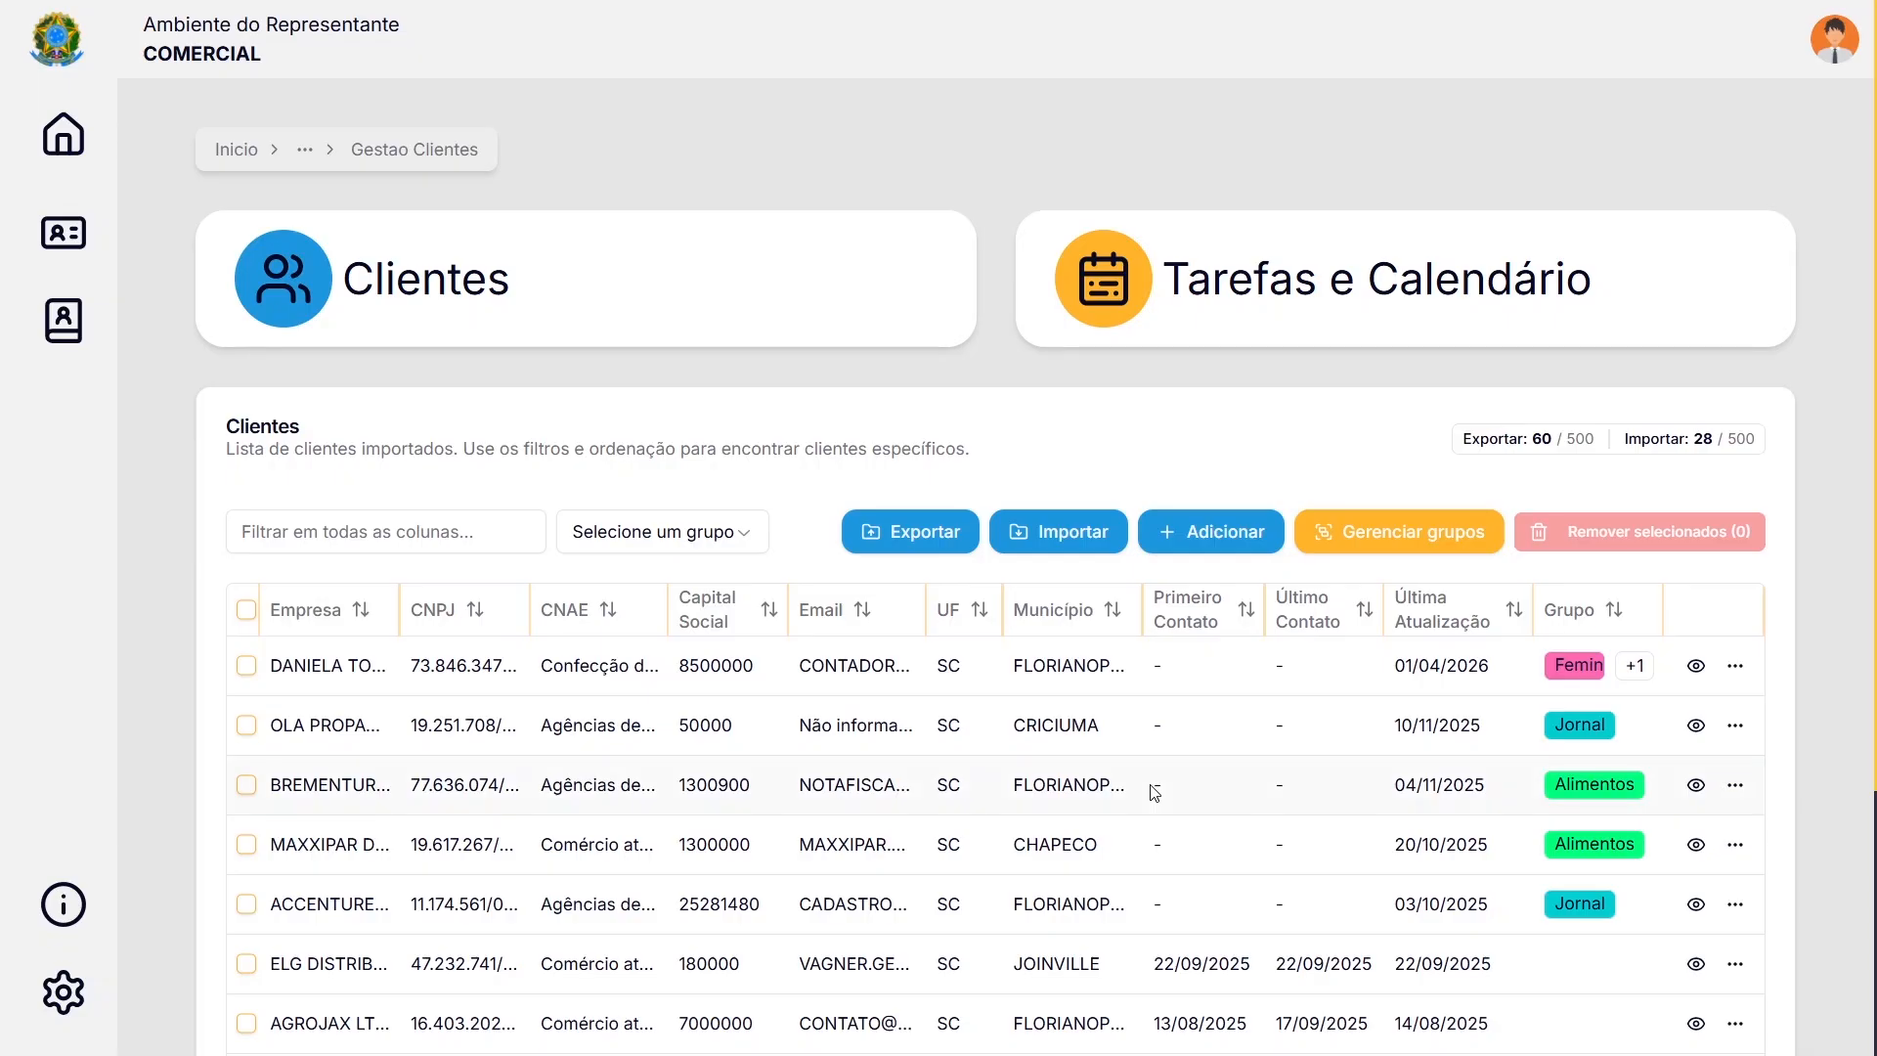
Look over the client list and the form for adding a new client, closing the form without creating one
scroll(814, 662, down, 3)
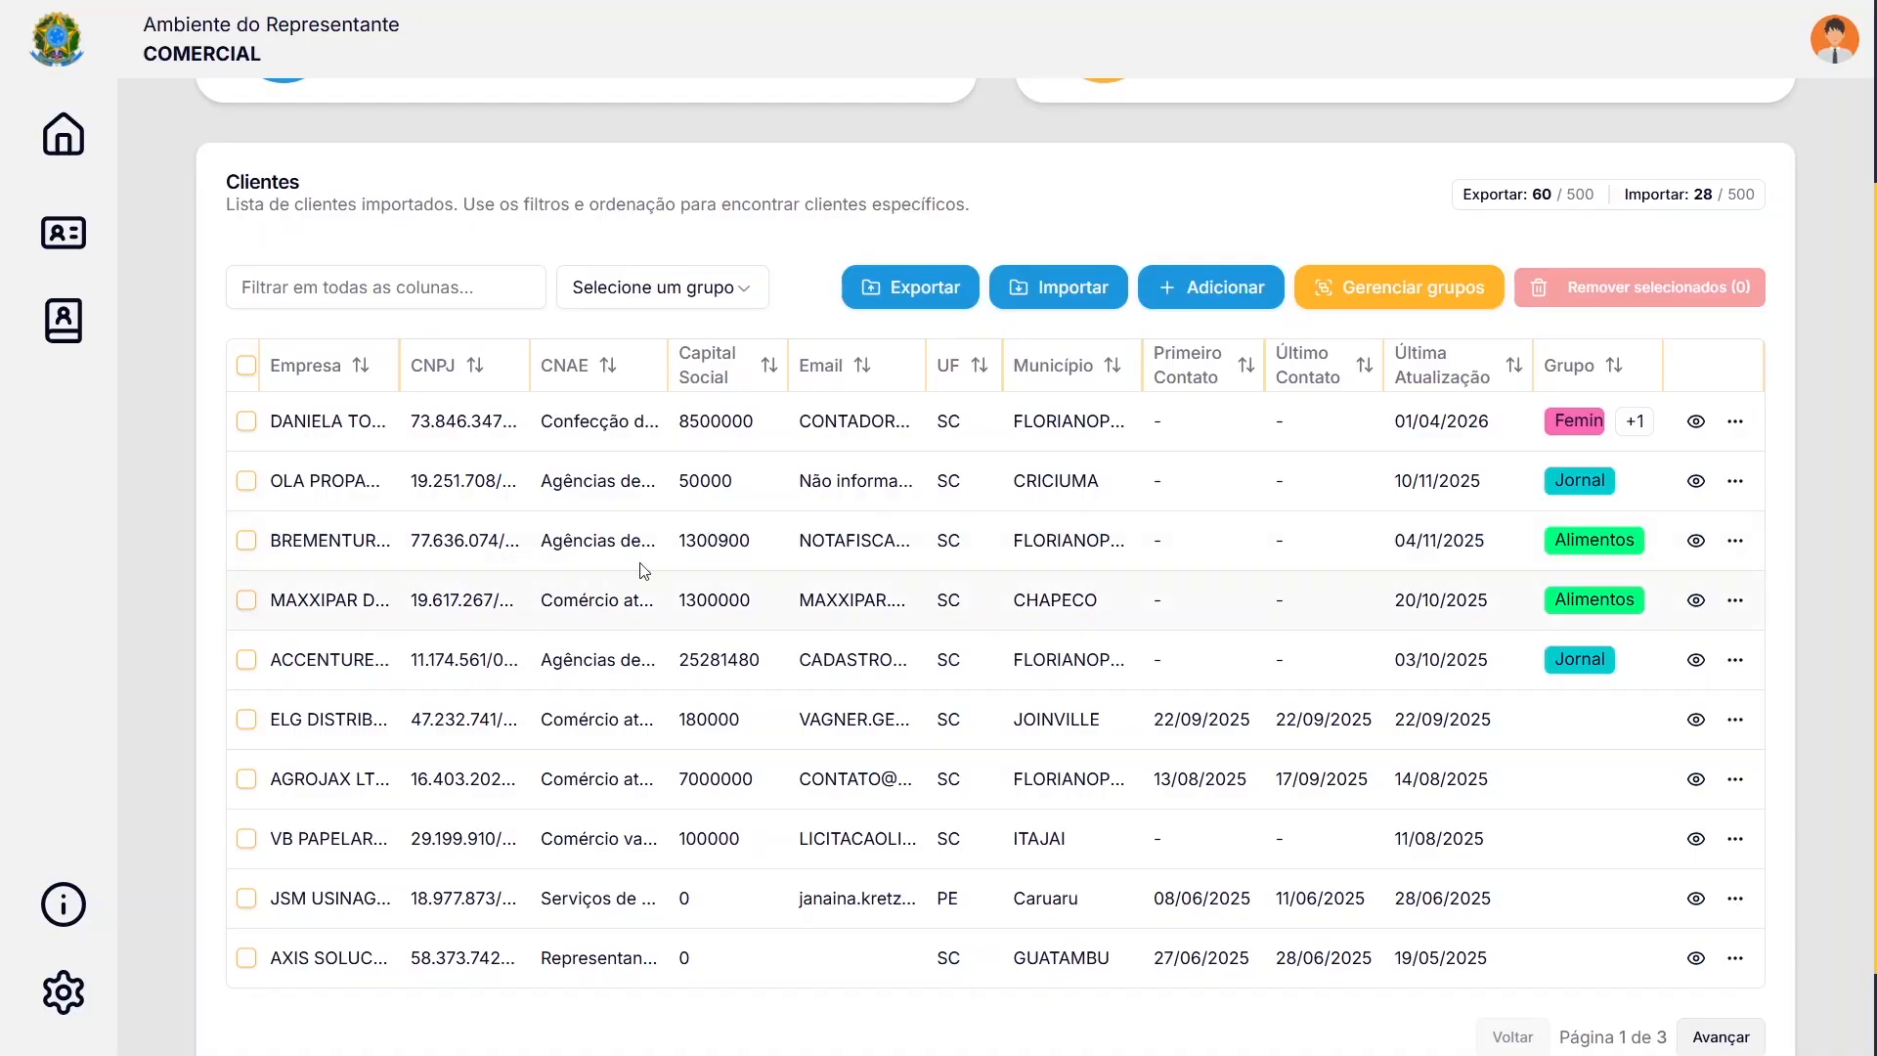
scroll(552, 548, up, 3)
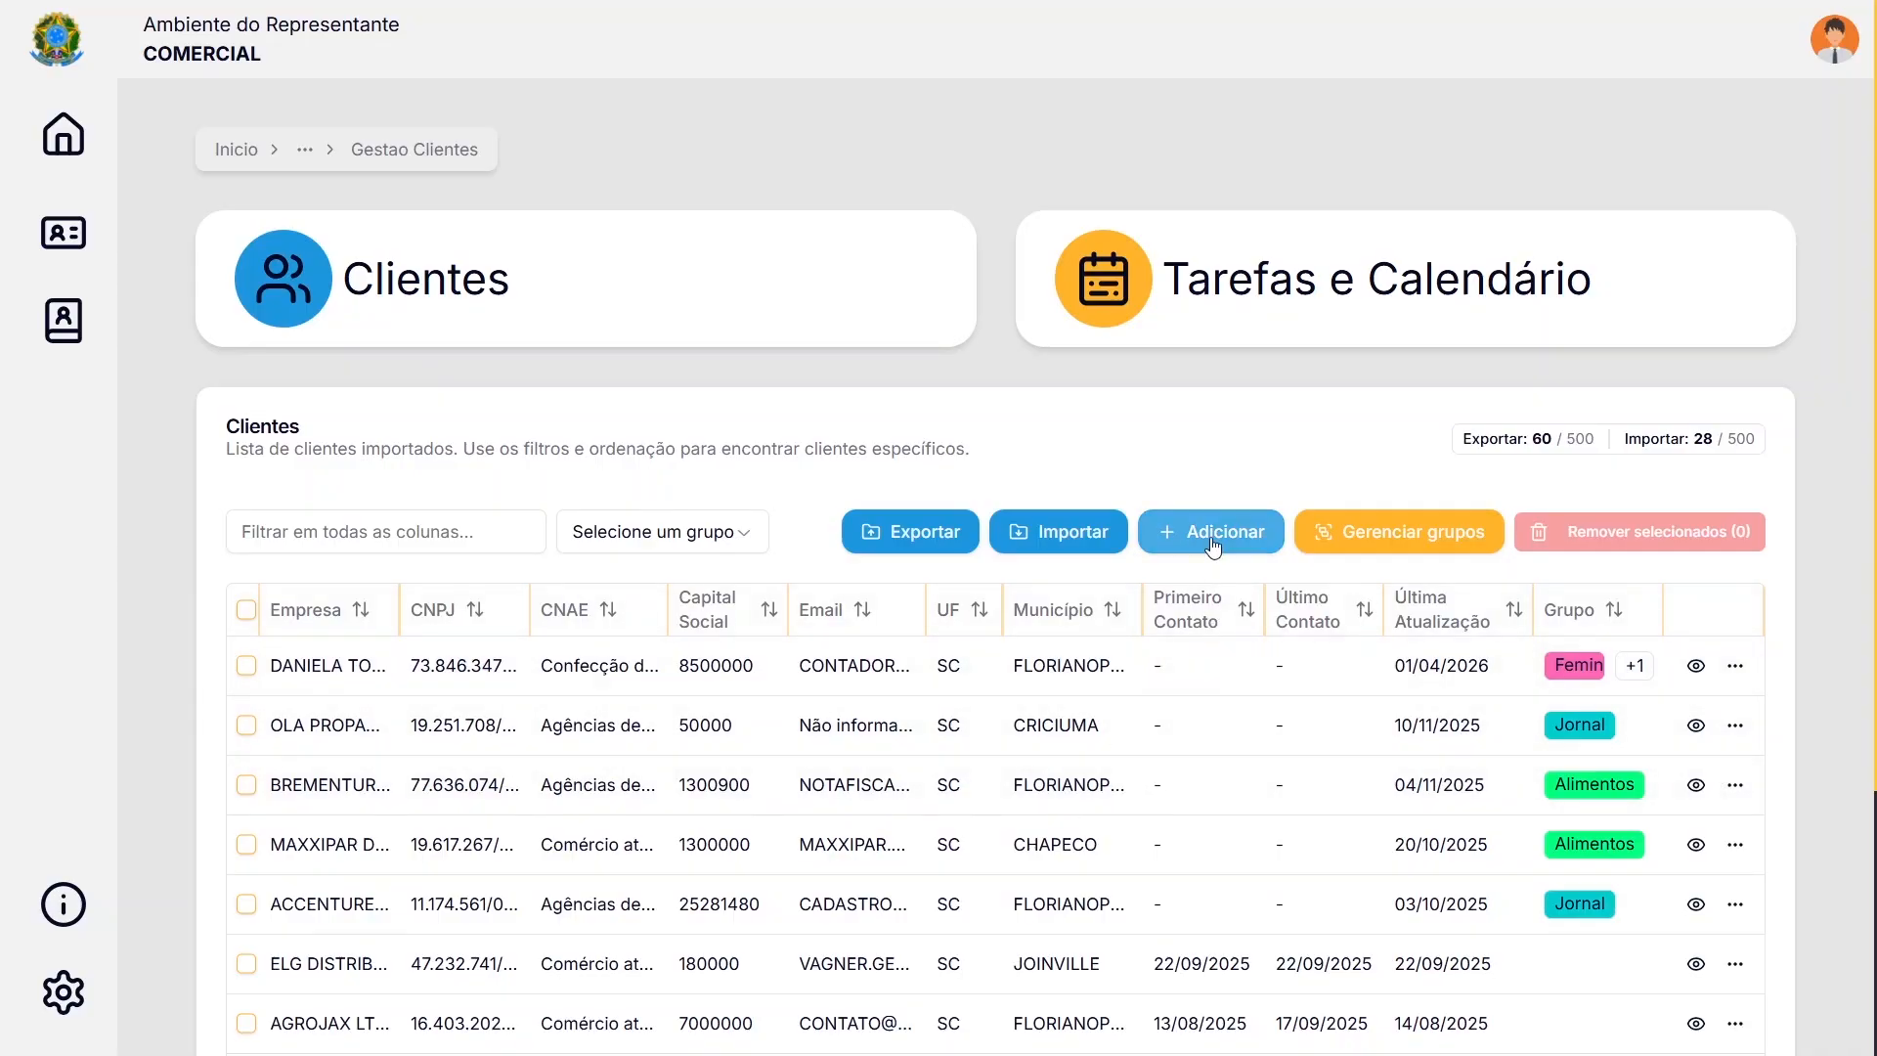
click(1215, 537)
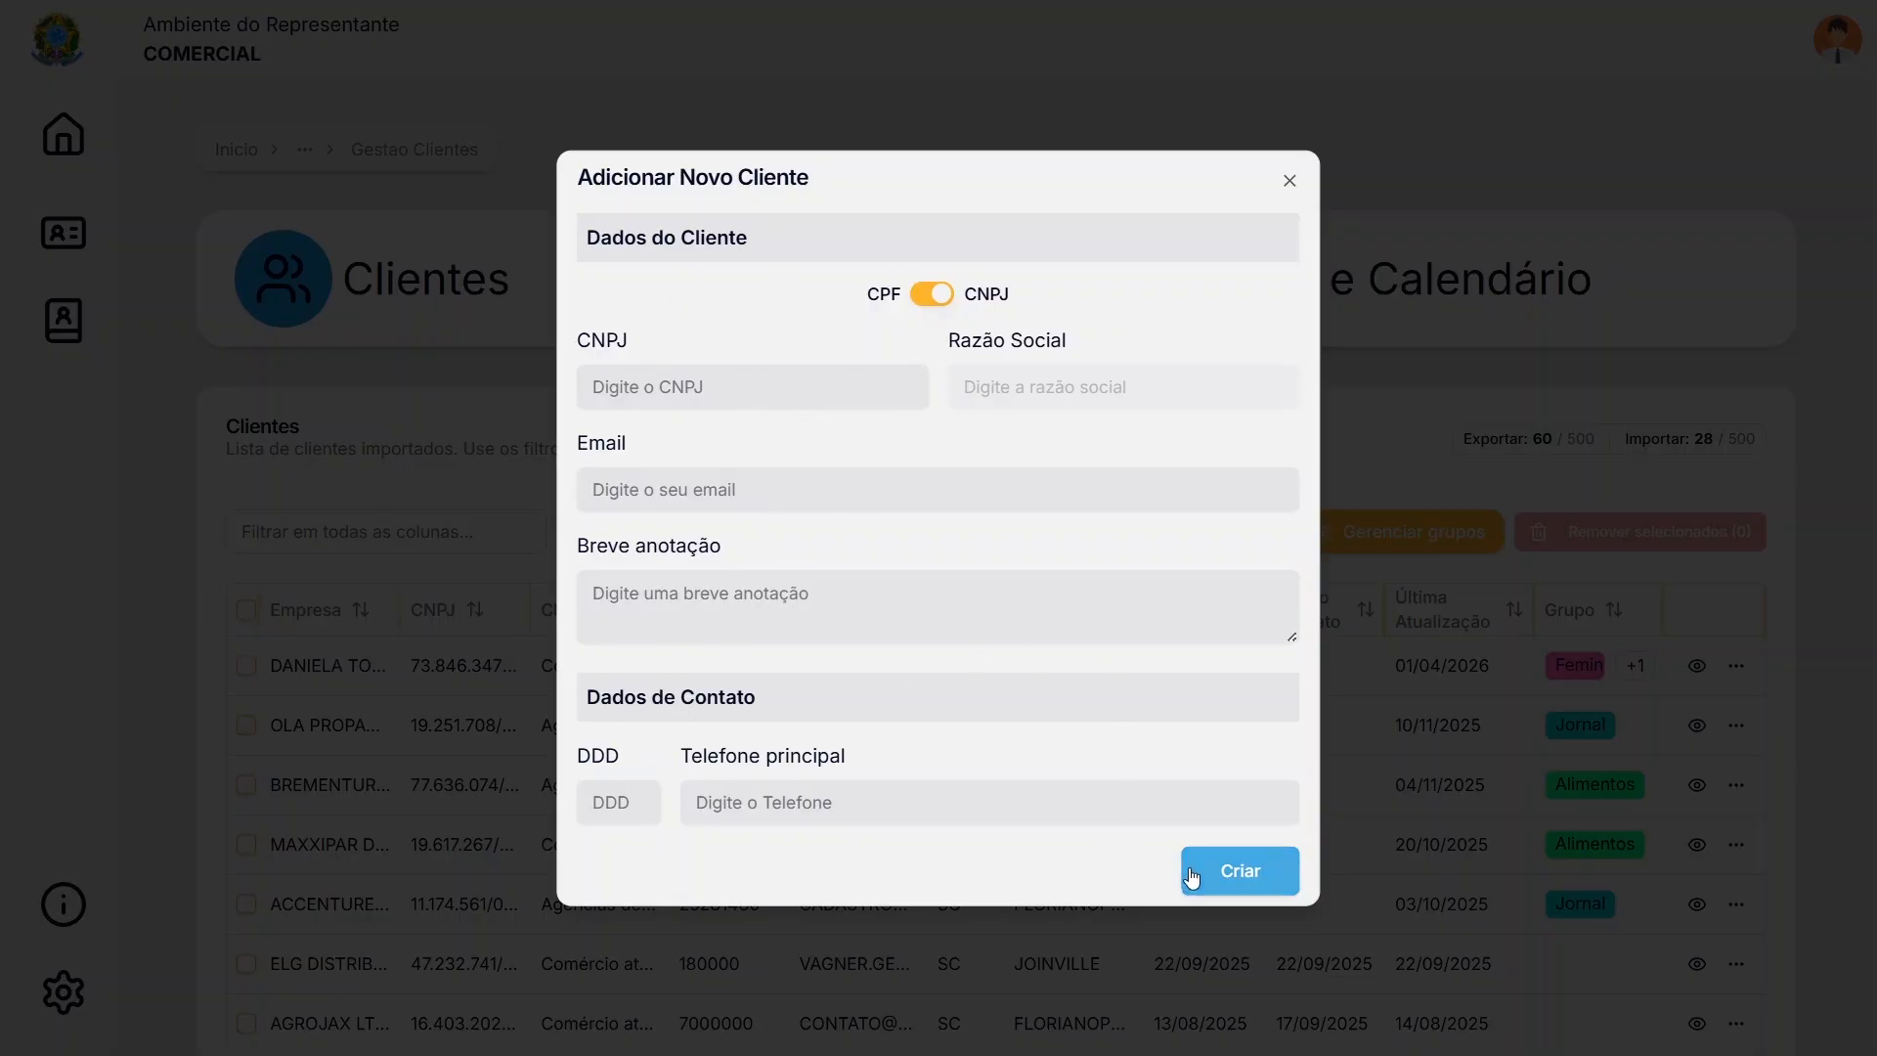
click(1289, 182)
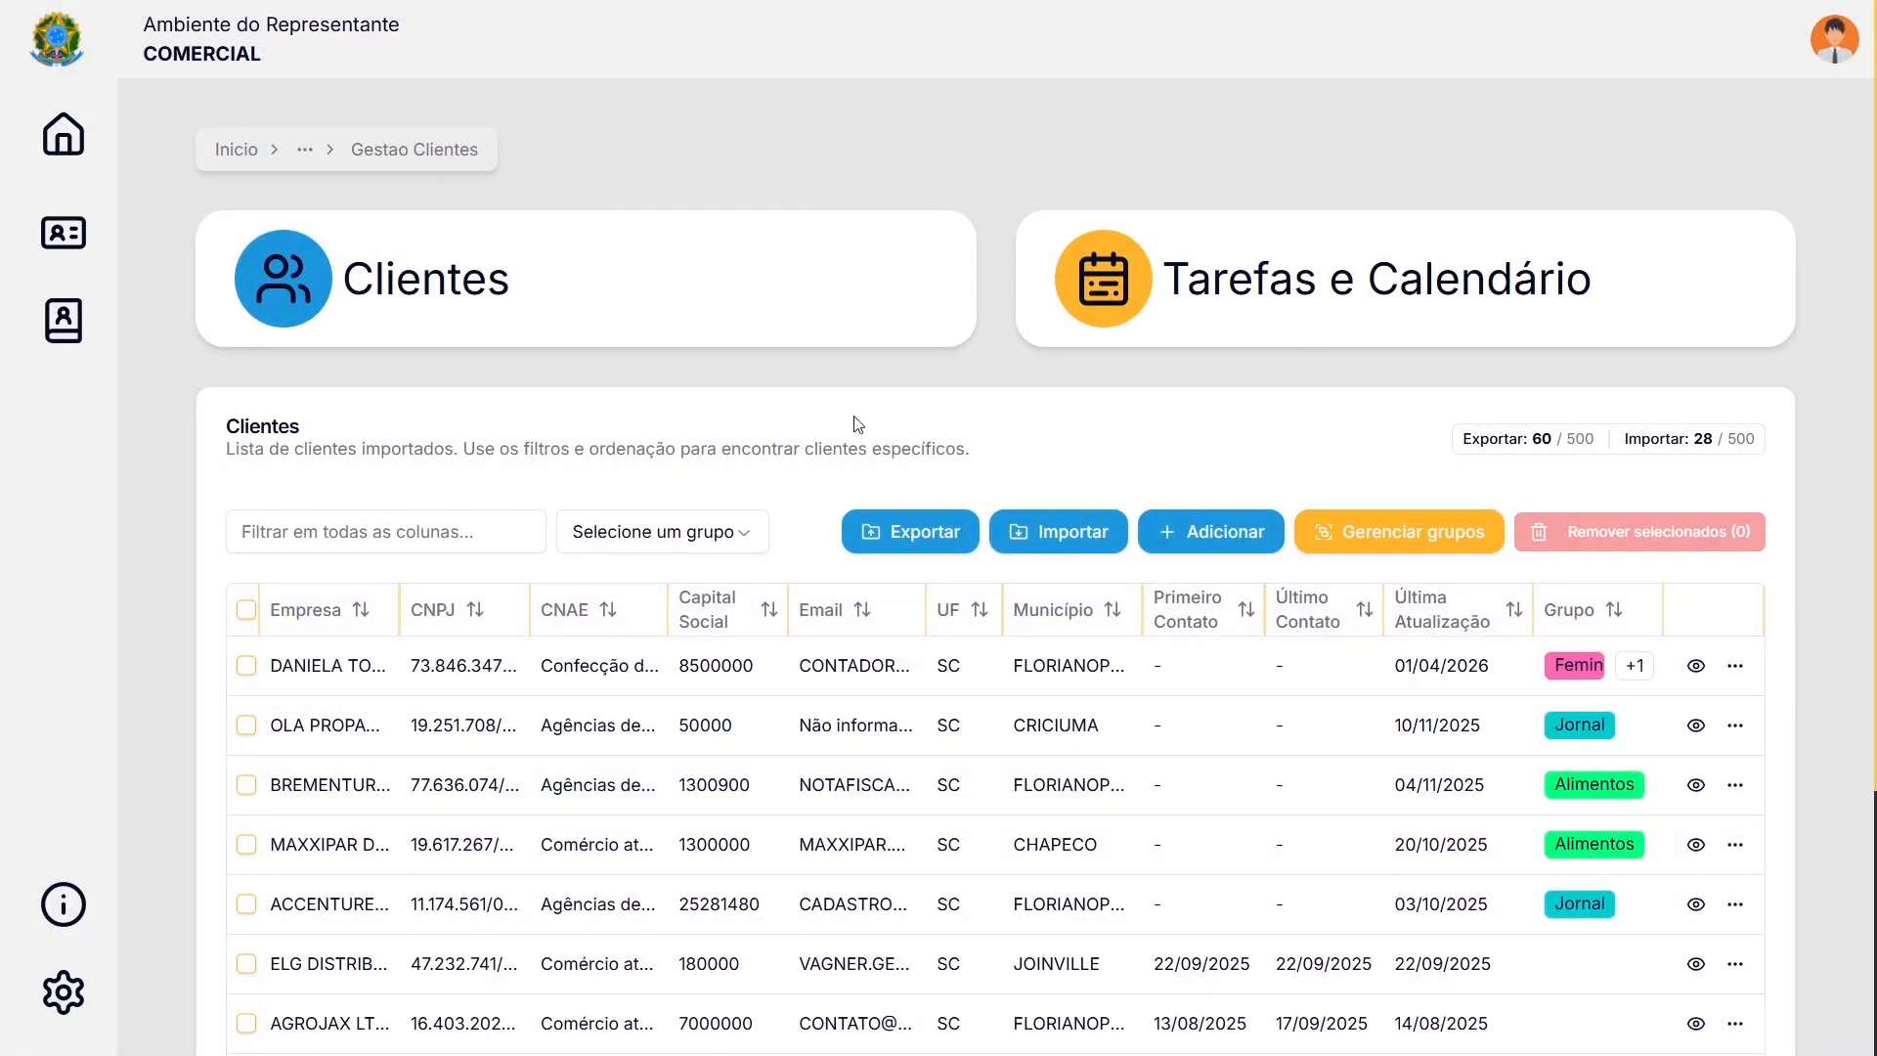
Start a client import and read the CSV file requirements and columns of the Importar Arquivo method
click(1089, 536)
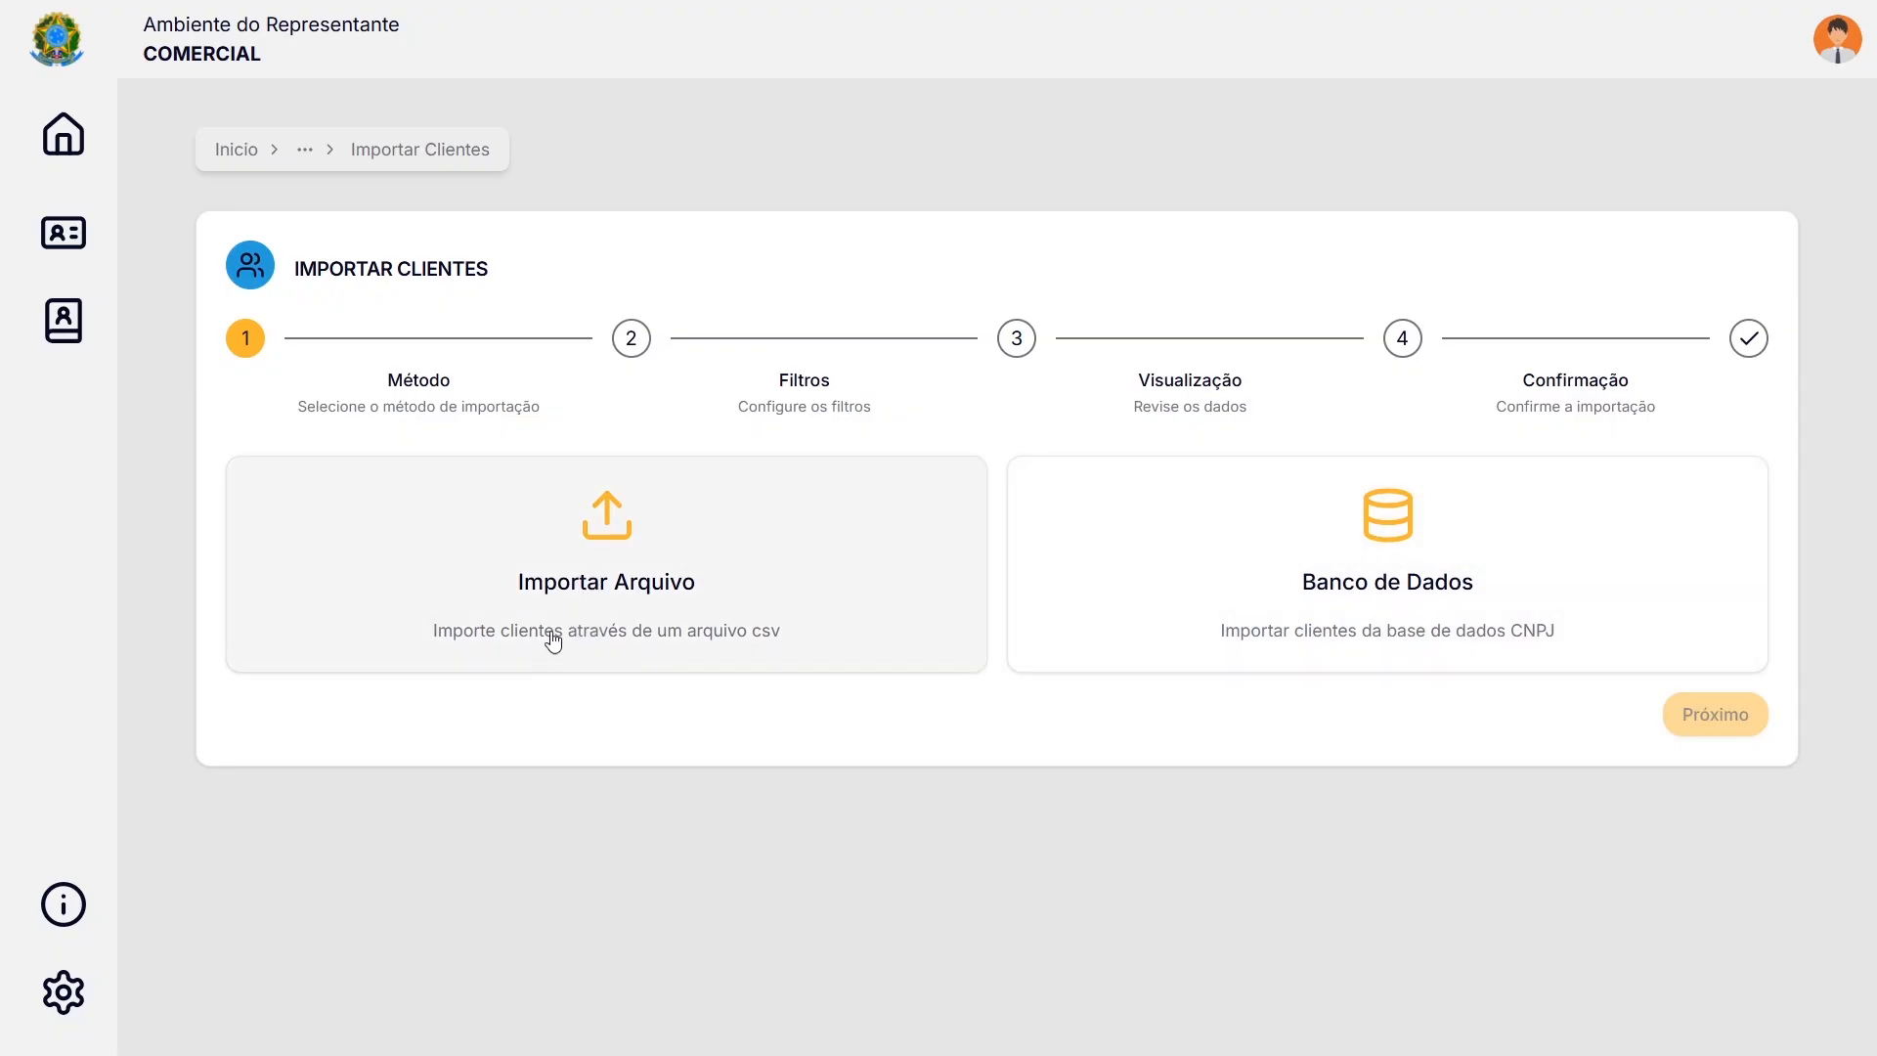
click(594, 588)
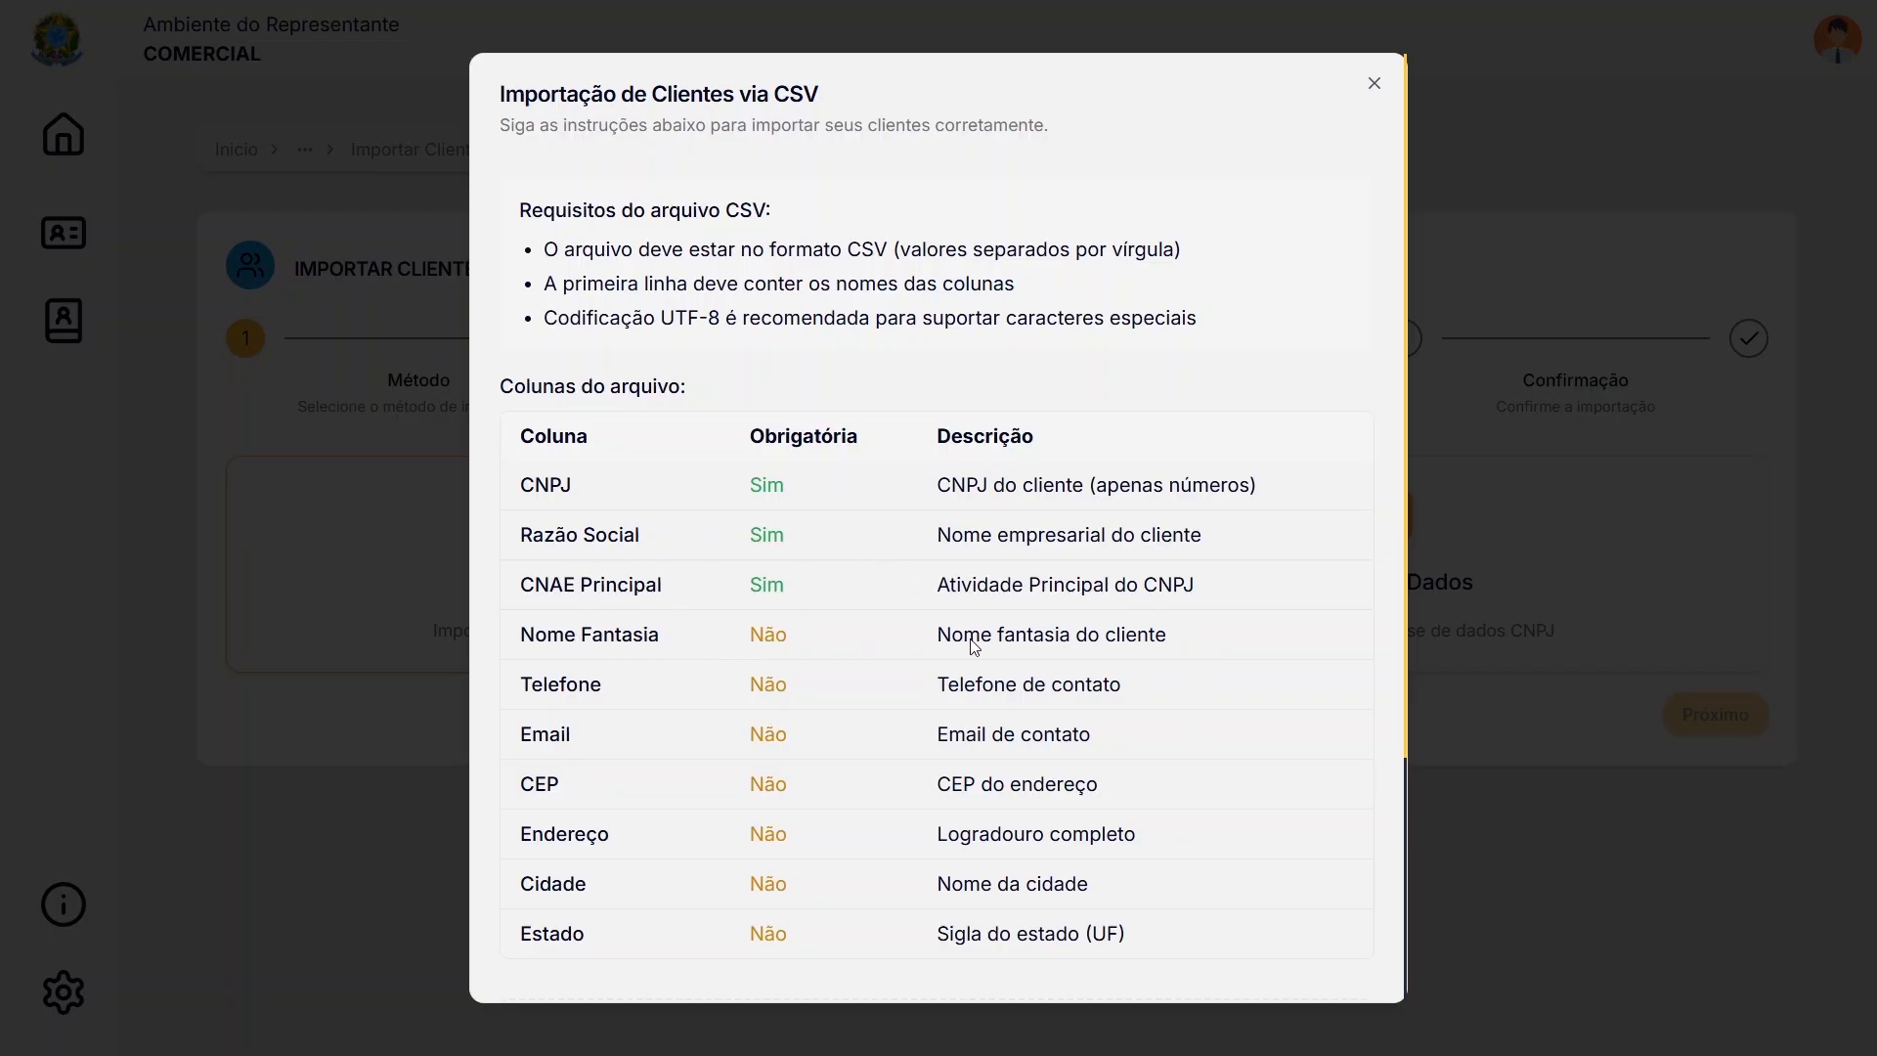
scroll(846, 648, down, 2)
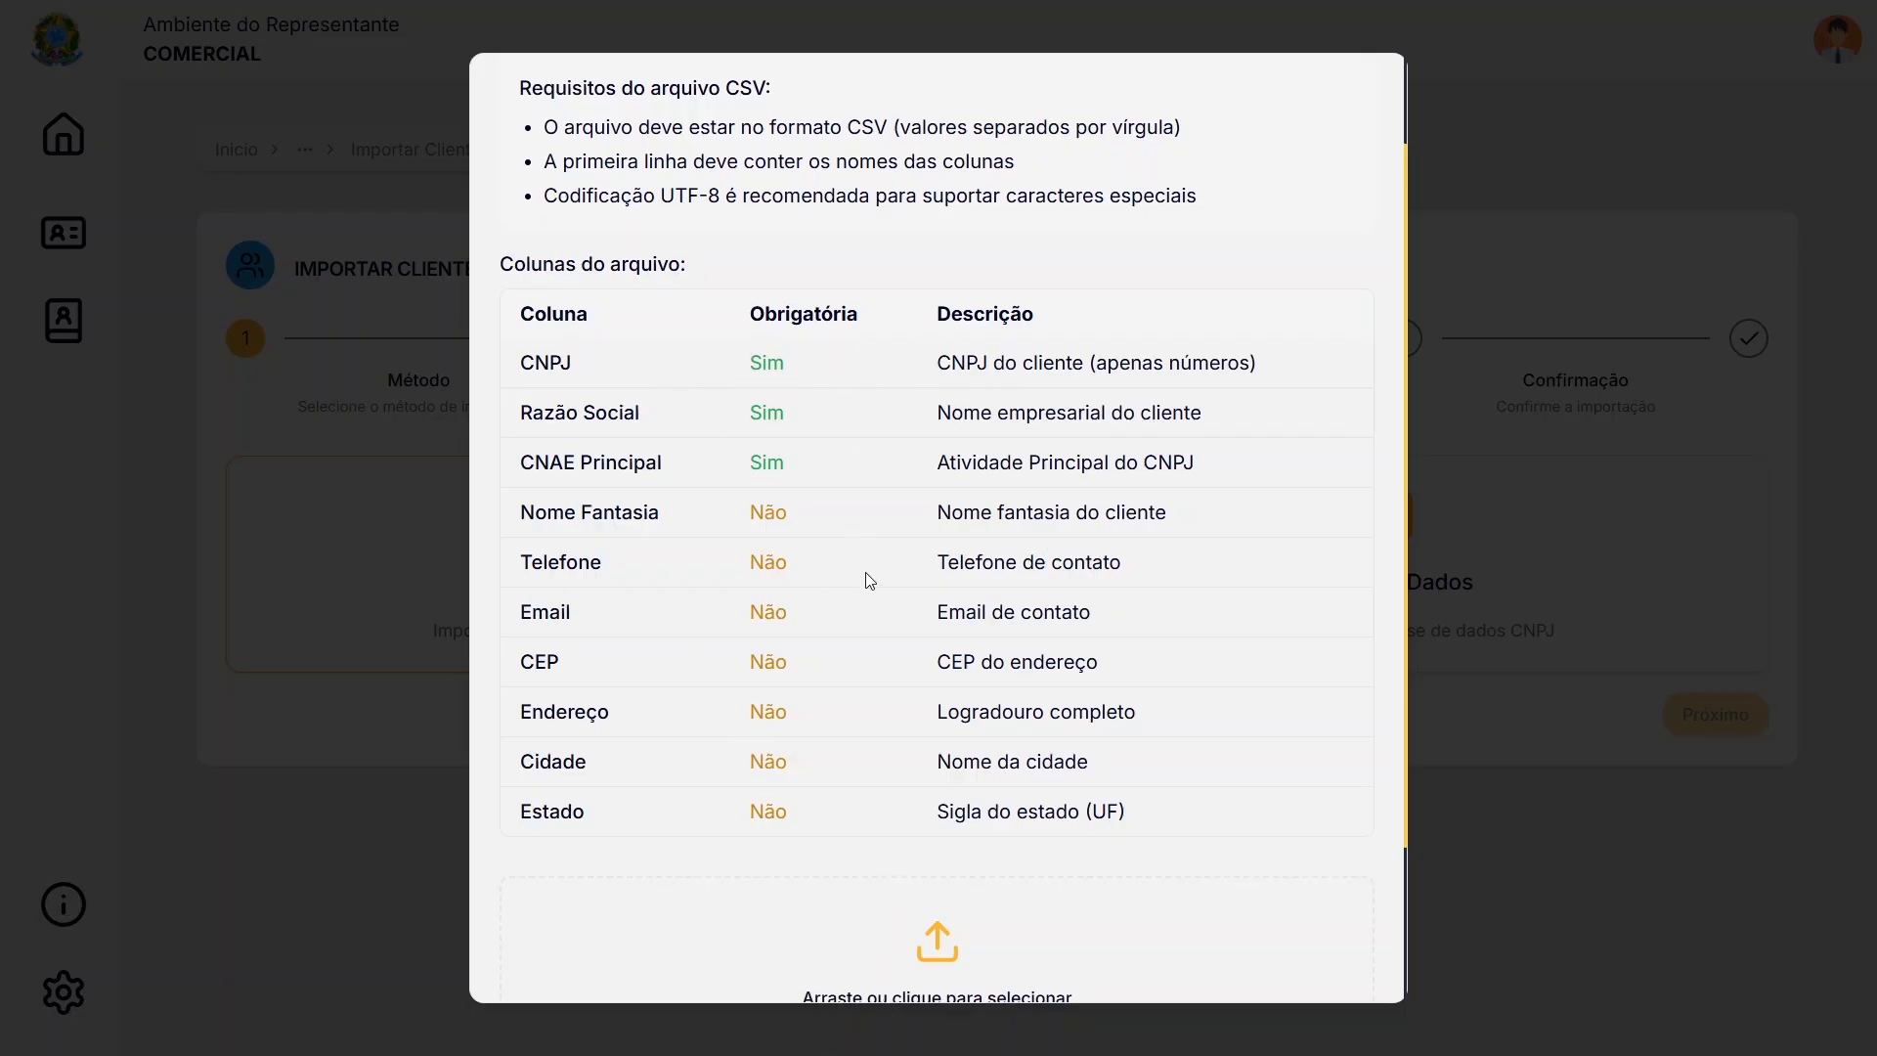
scroll(884, 583, down, 1)
scroll(884, 583, up, 3)
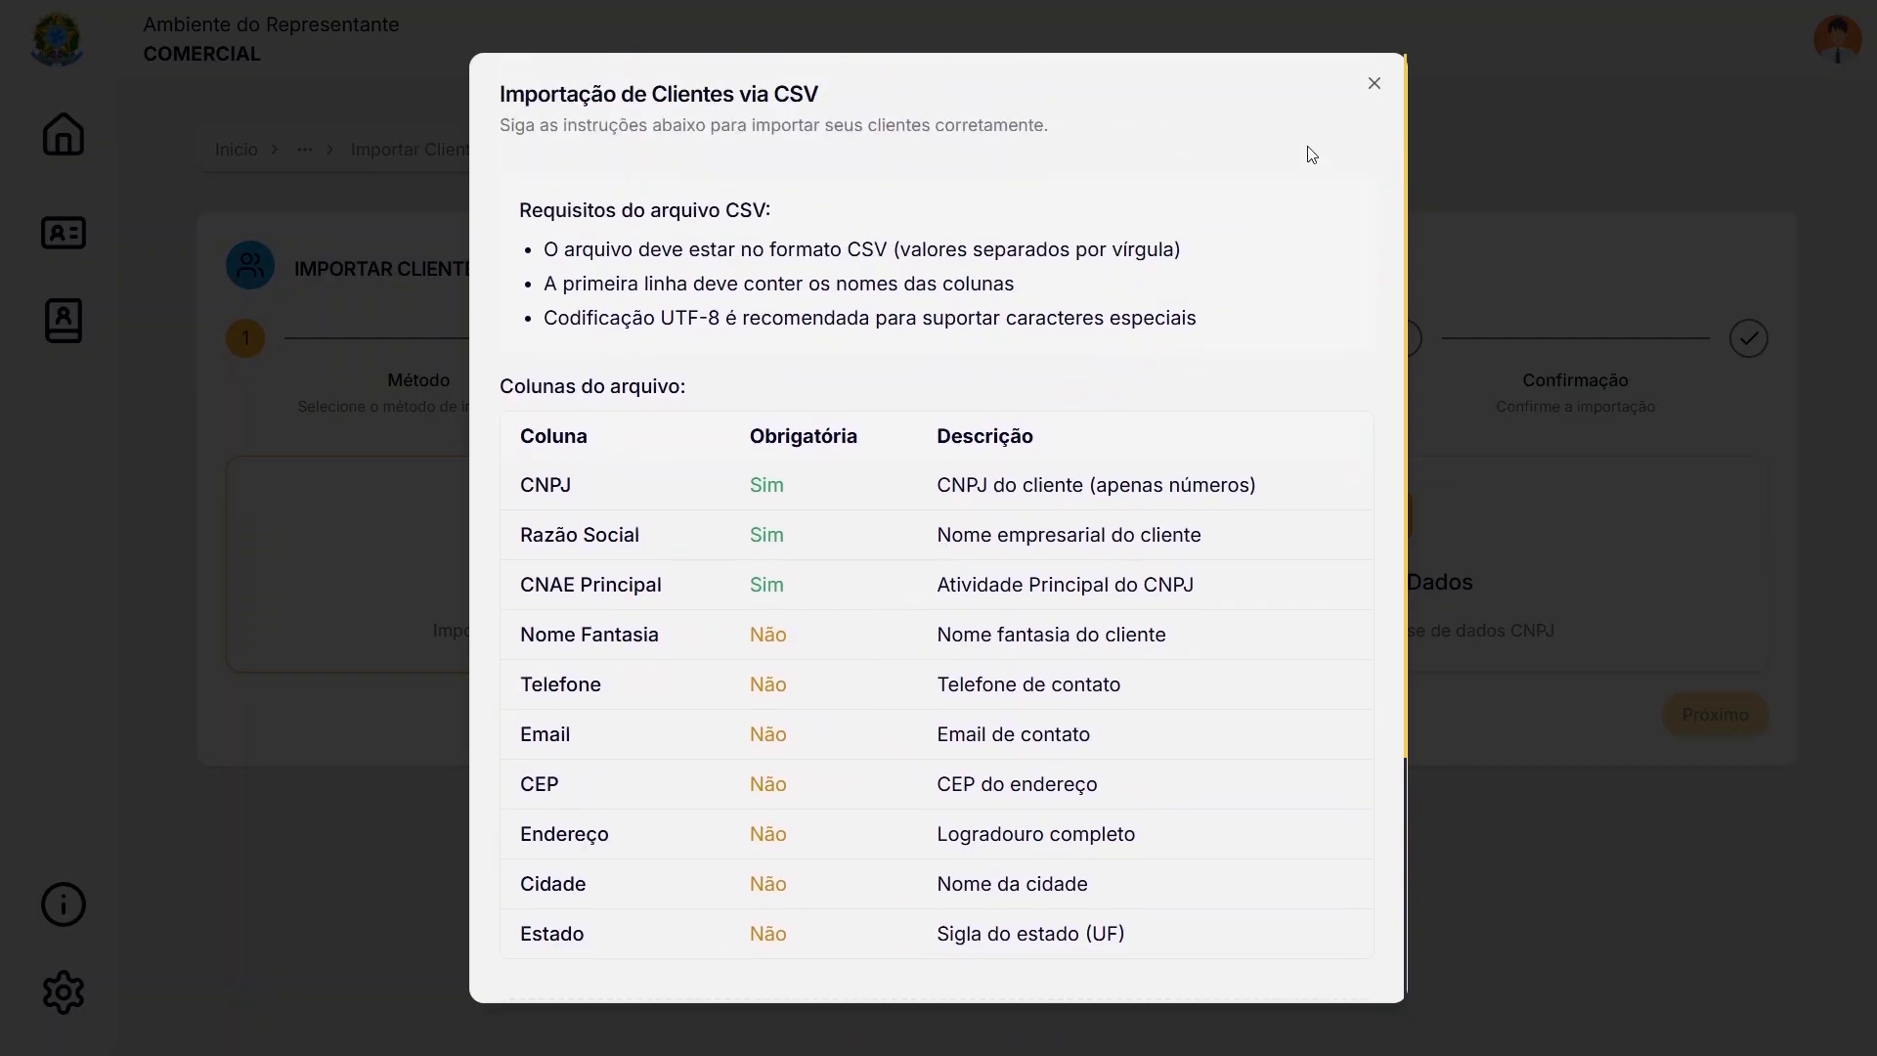
click(1374, 88)
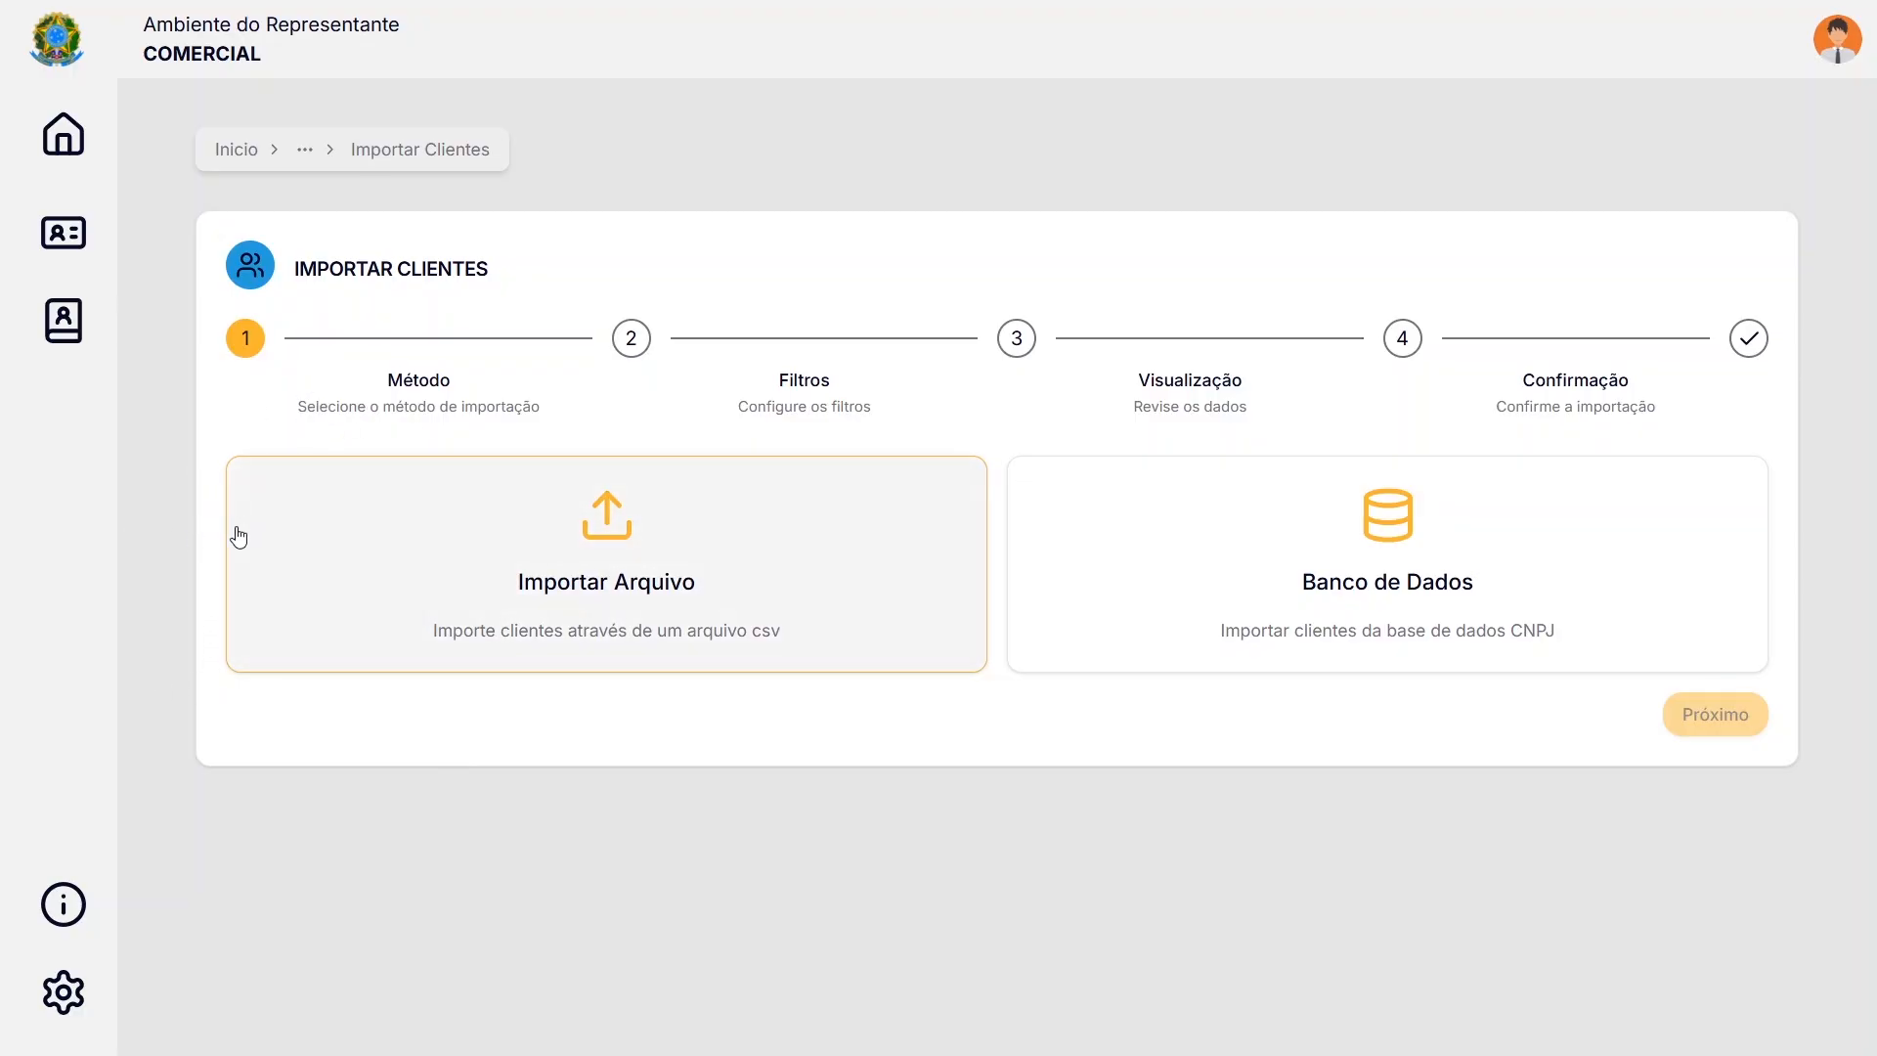
Choose Banco de Dados as the import method and set the CNAE filter to 7911200 - Agências de viagens
click(1315, 586)
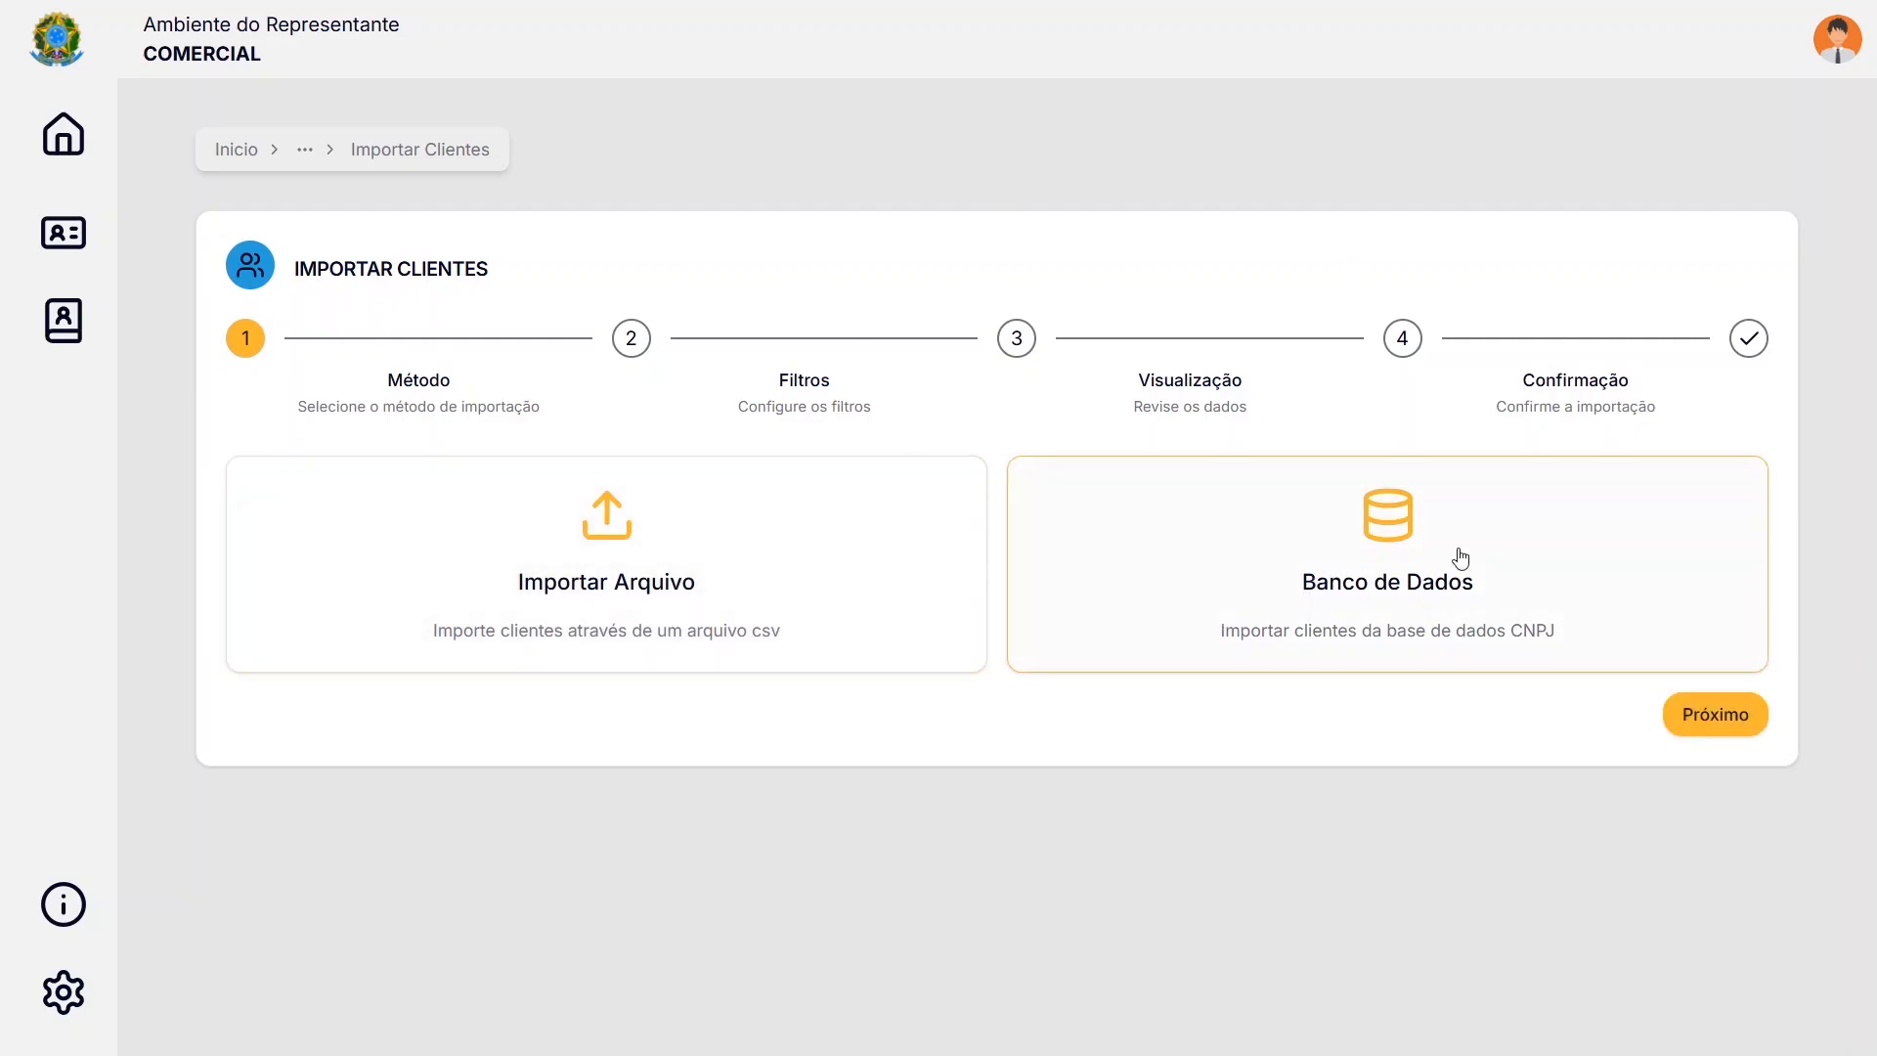
click(1749, 724)
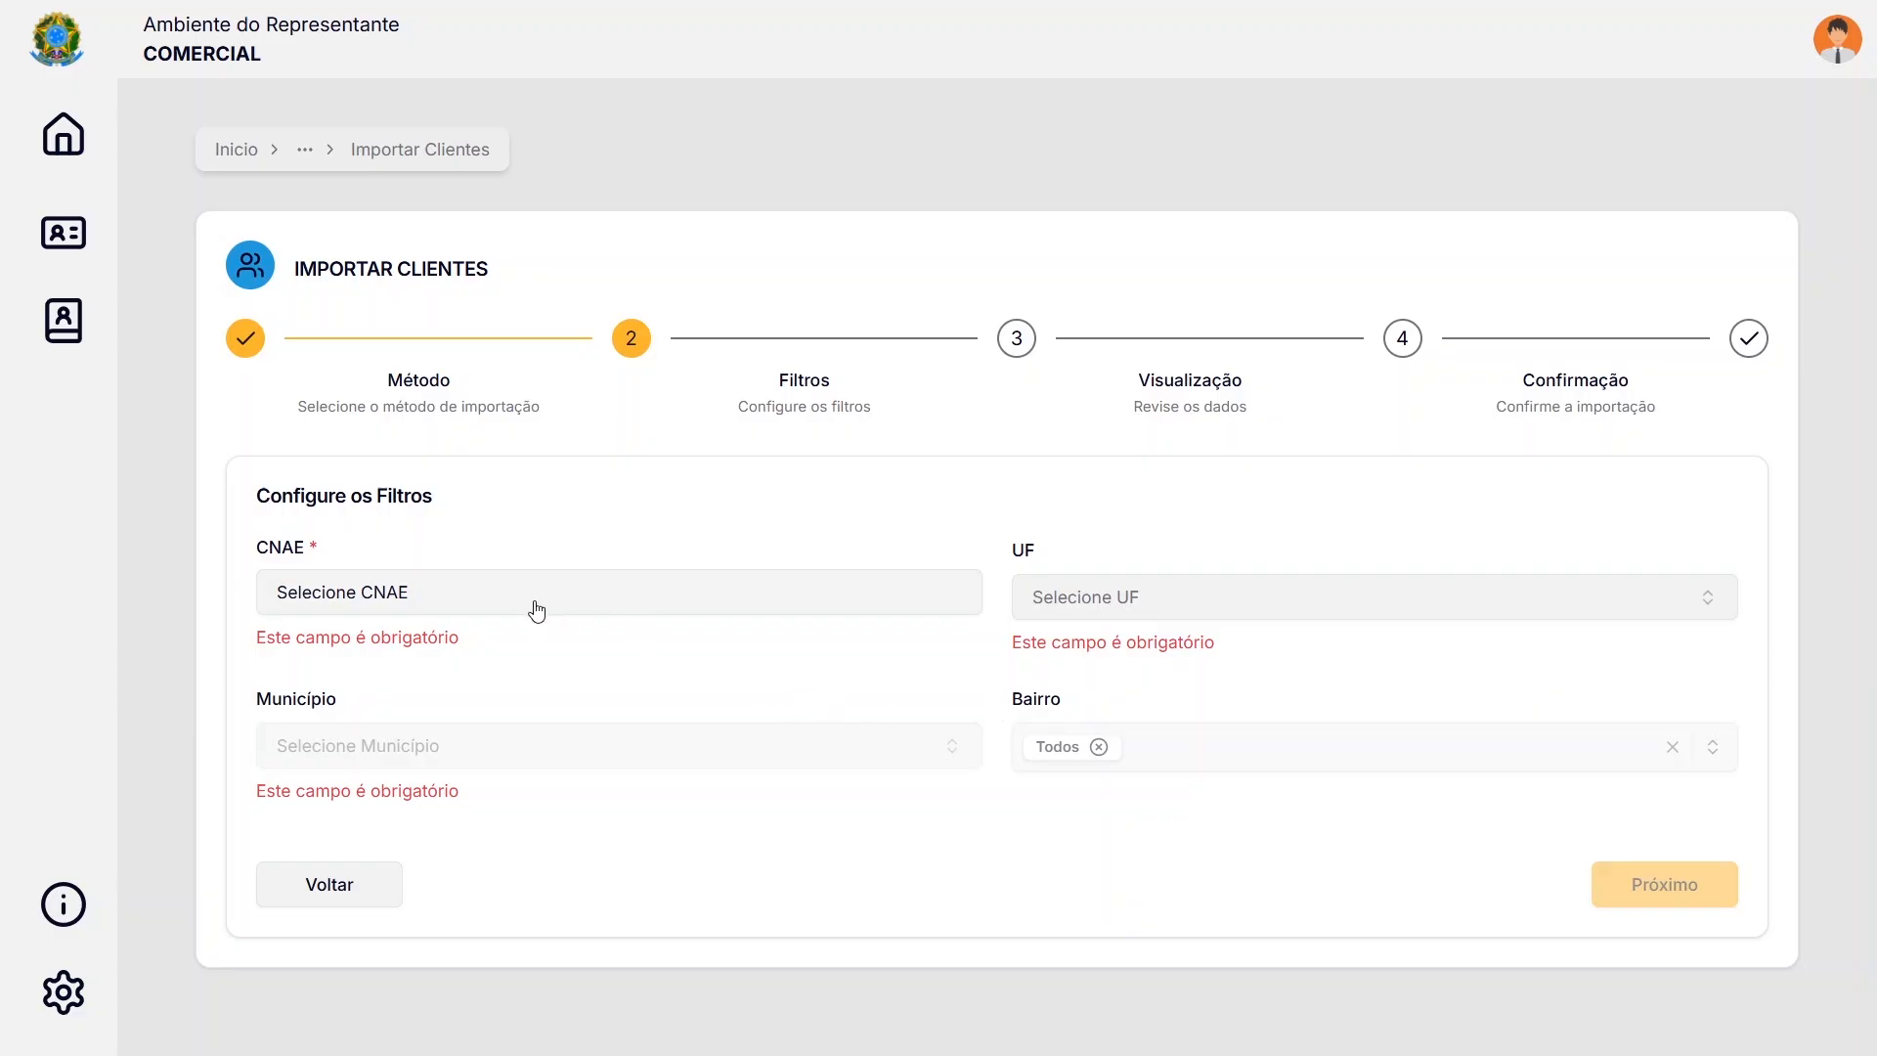
click(501, 598)
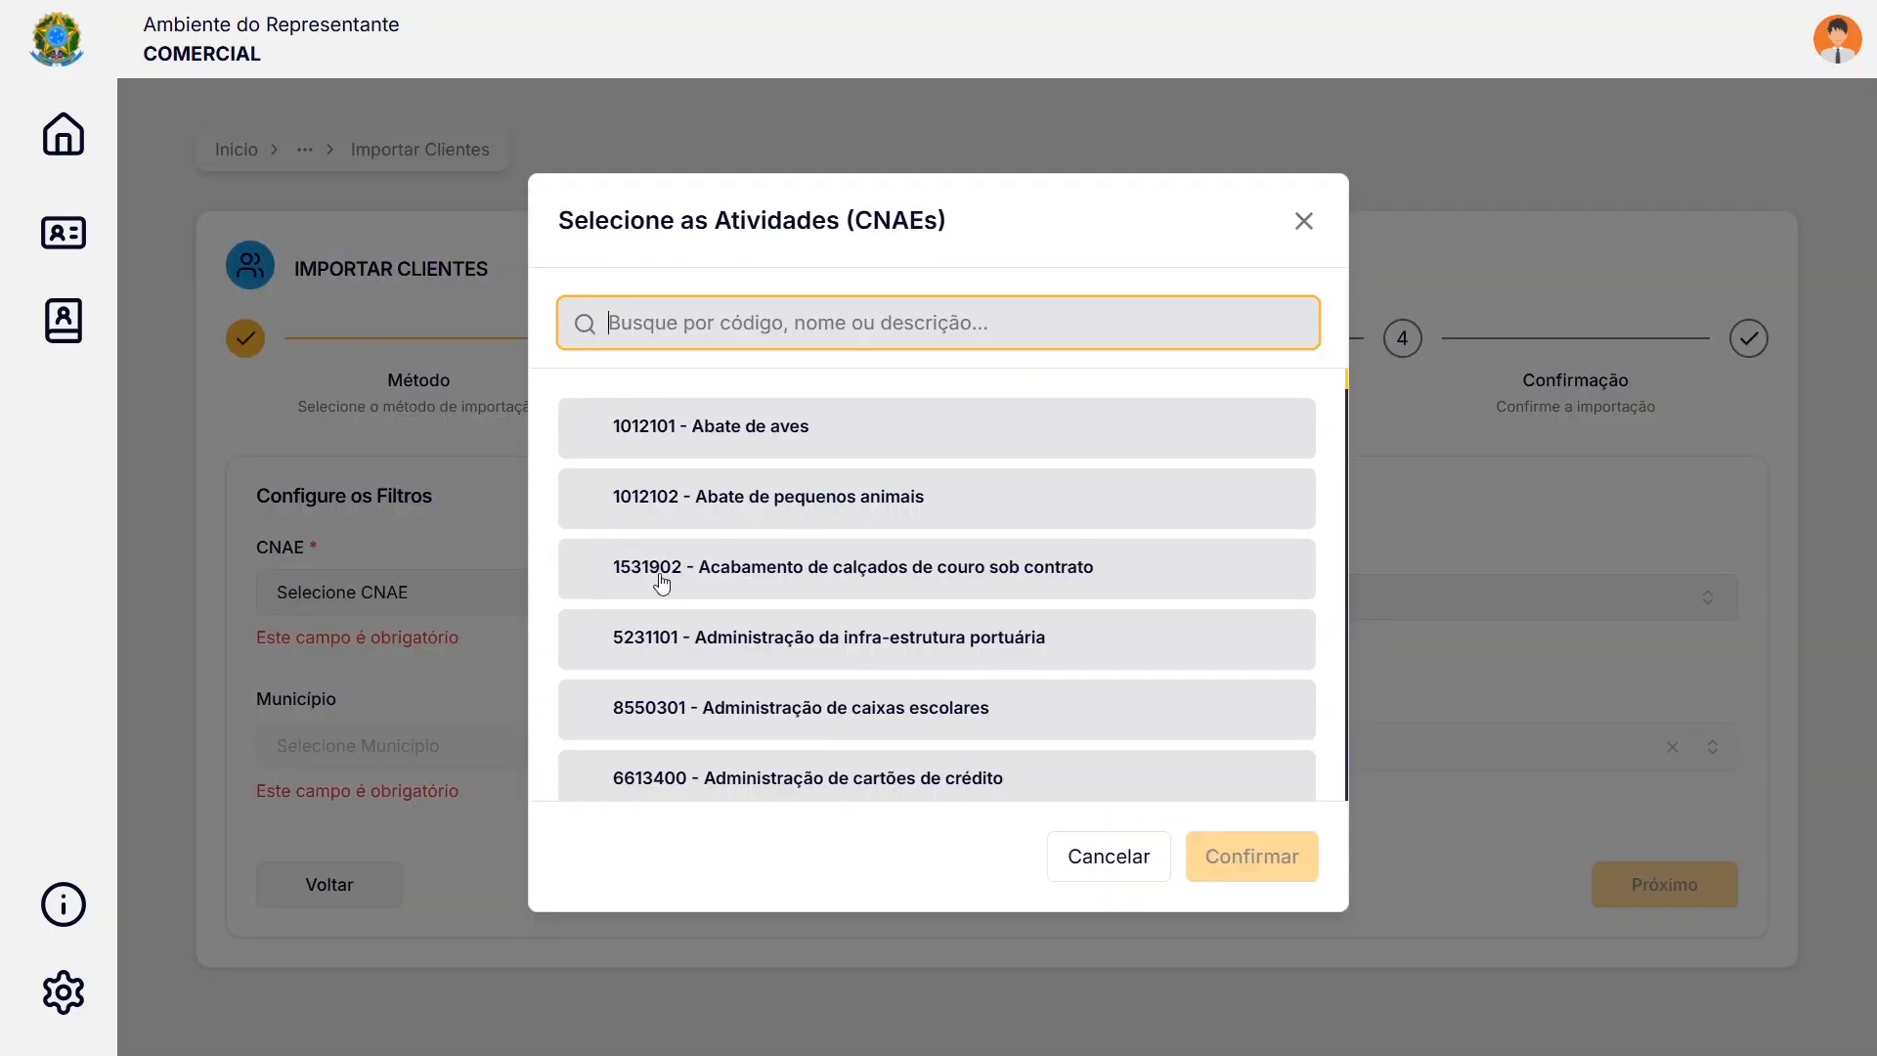
scroll(795, 498, down, 1)
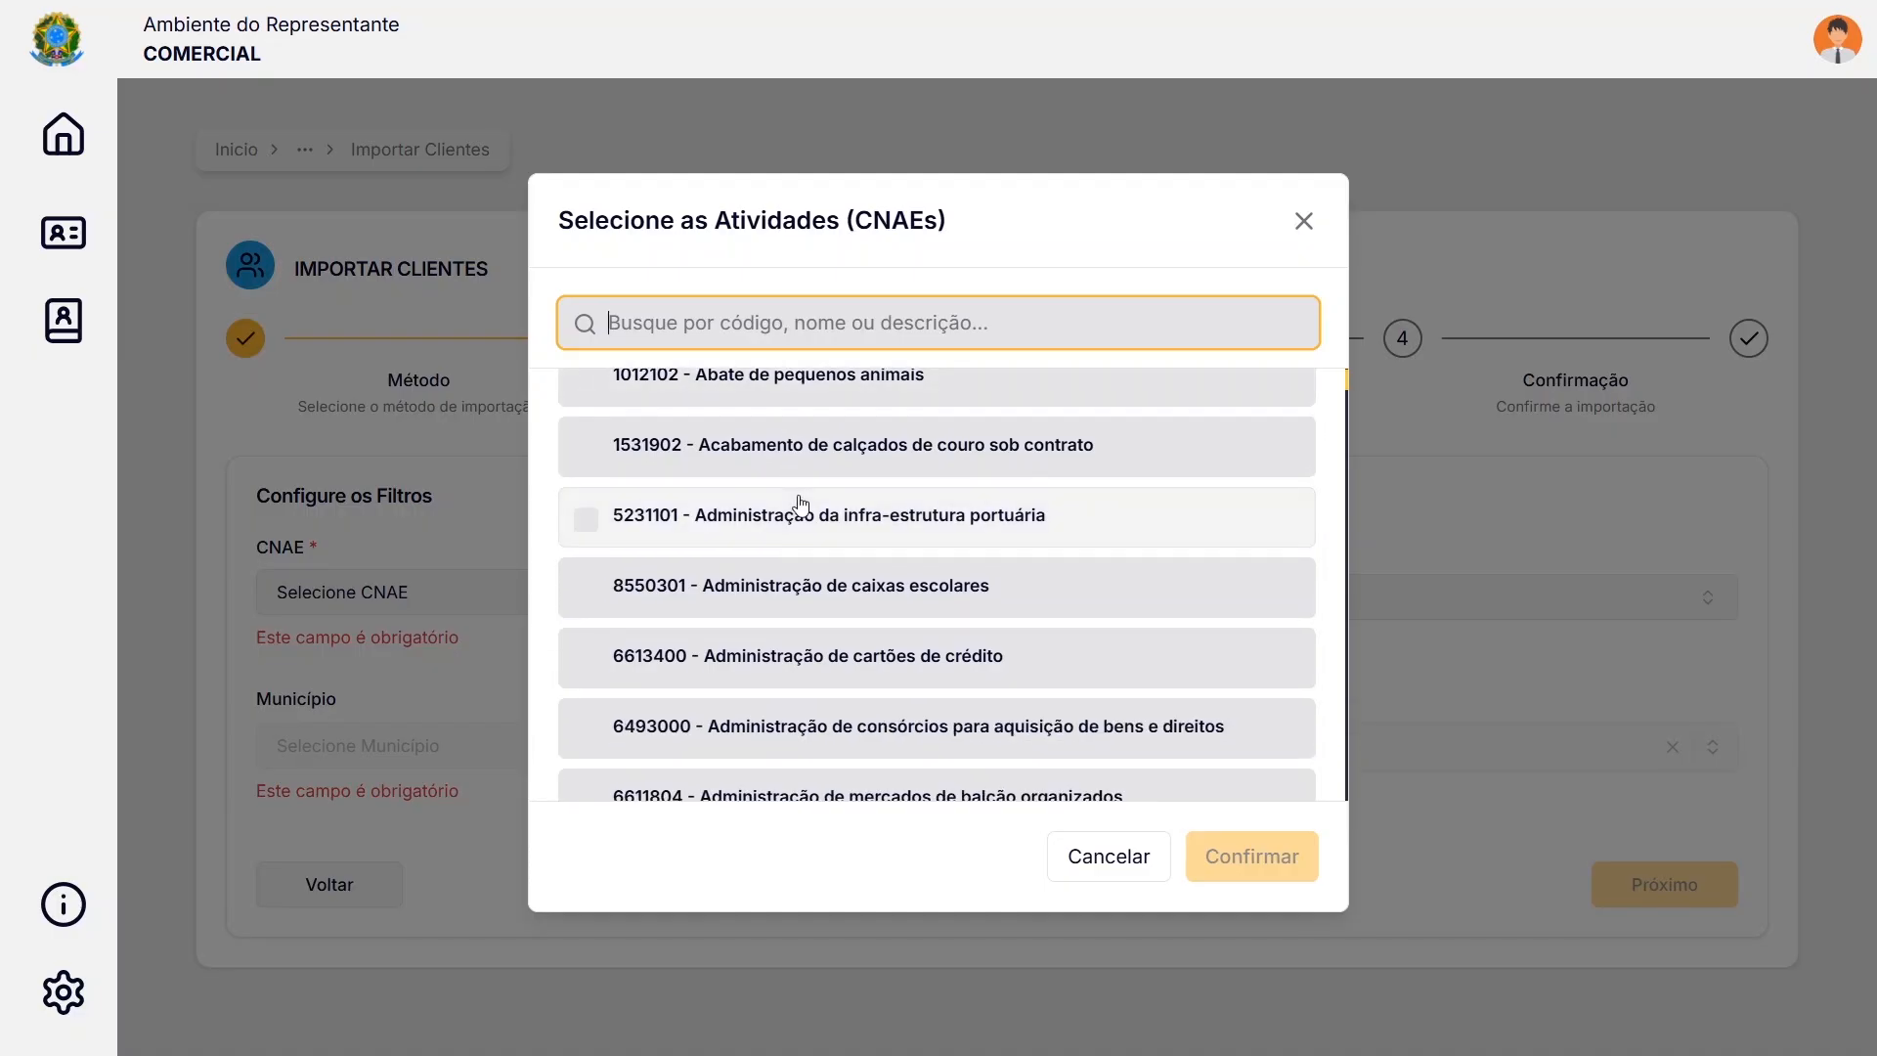
scroll(800, 499, down, 1)
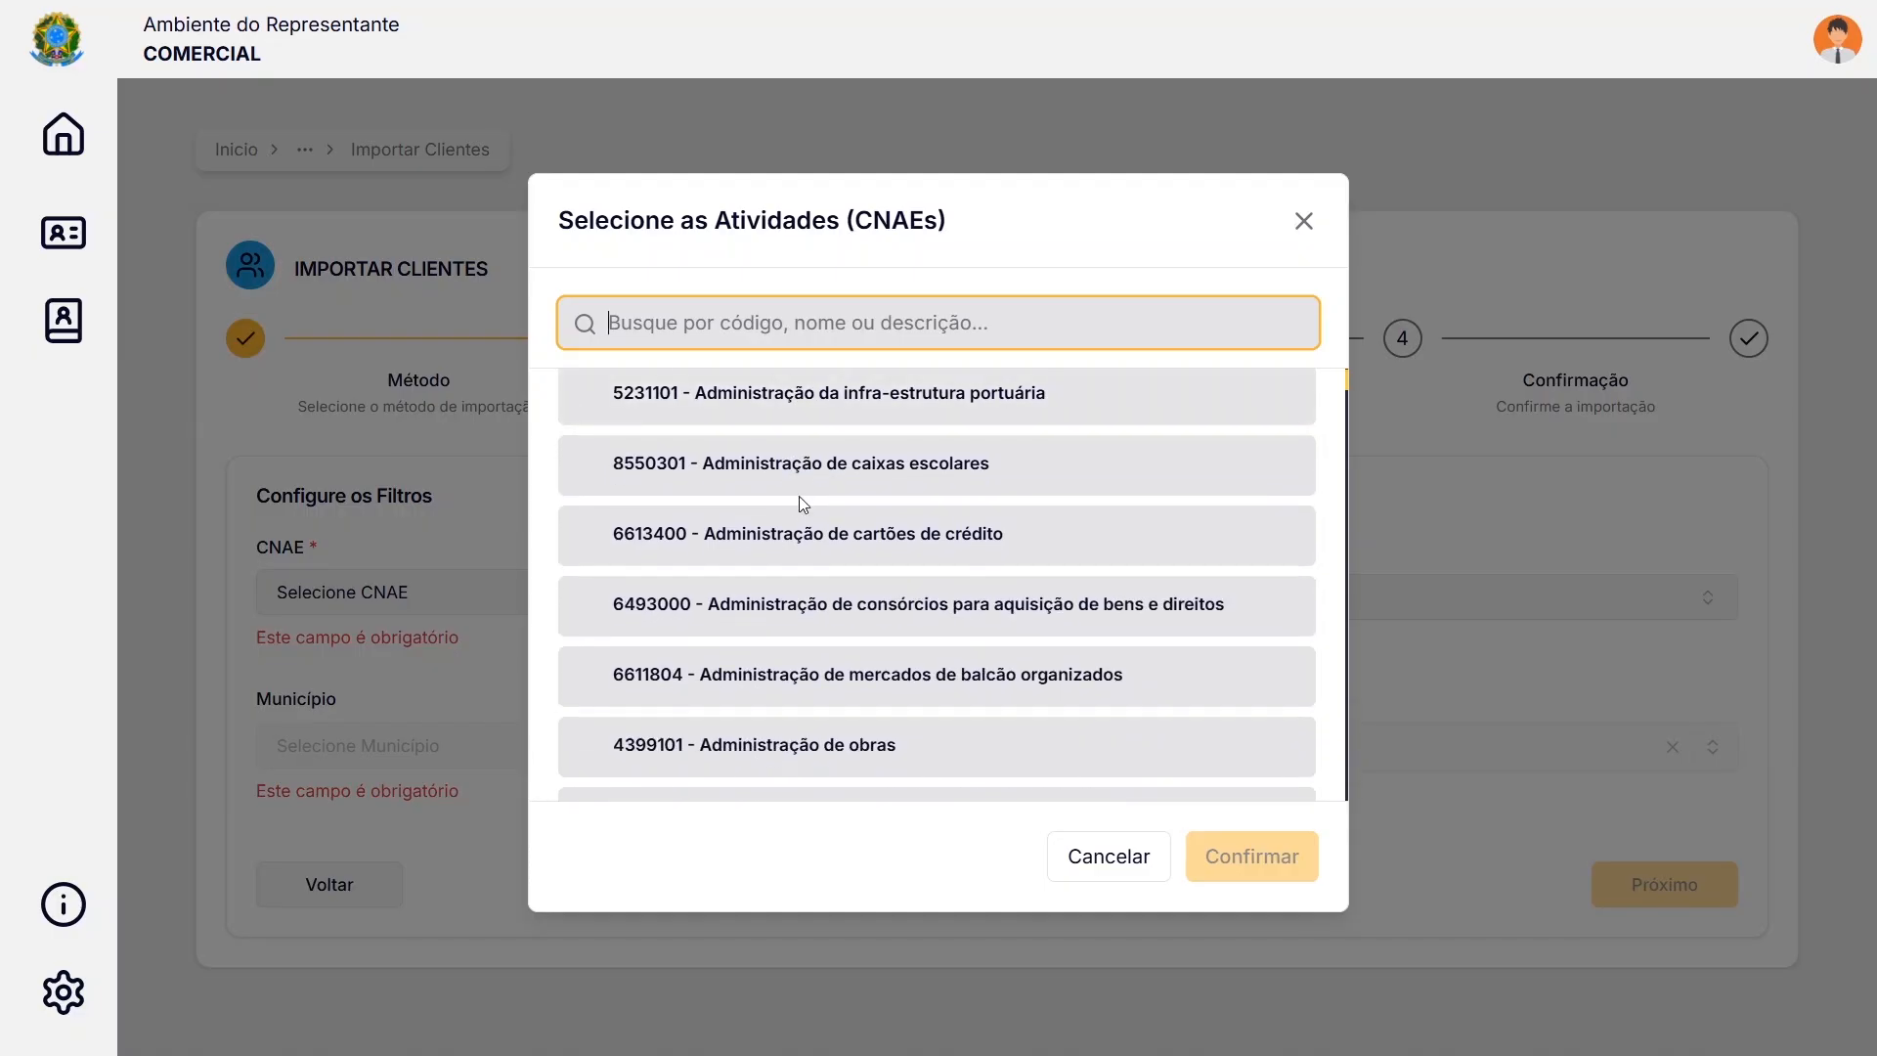
scroll(839, 528, down, 2)
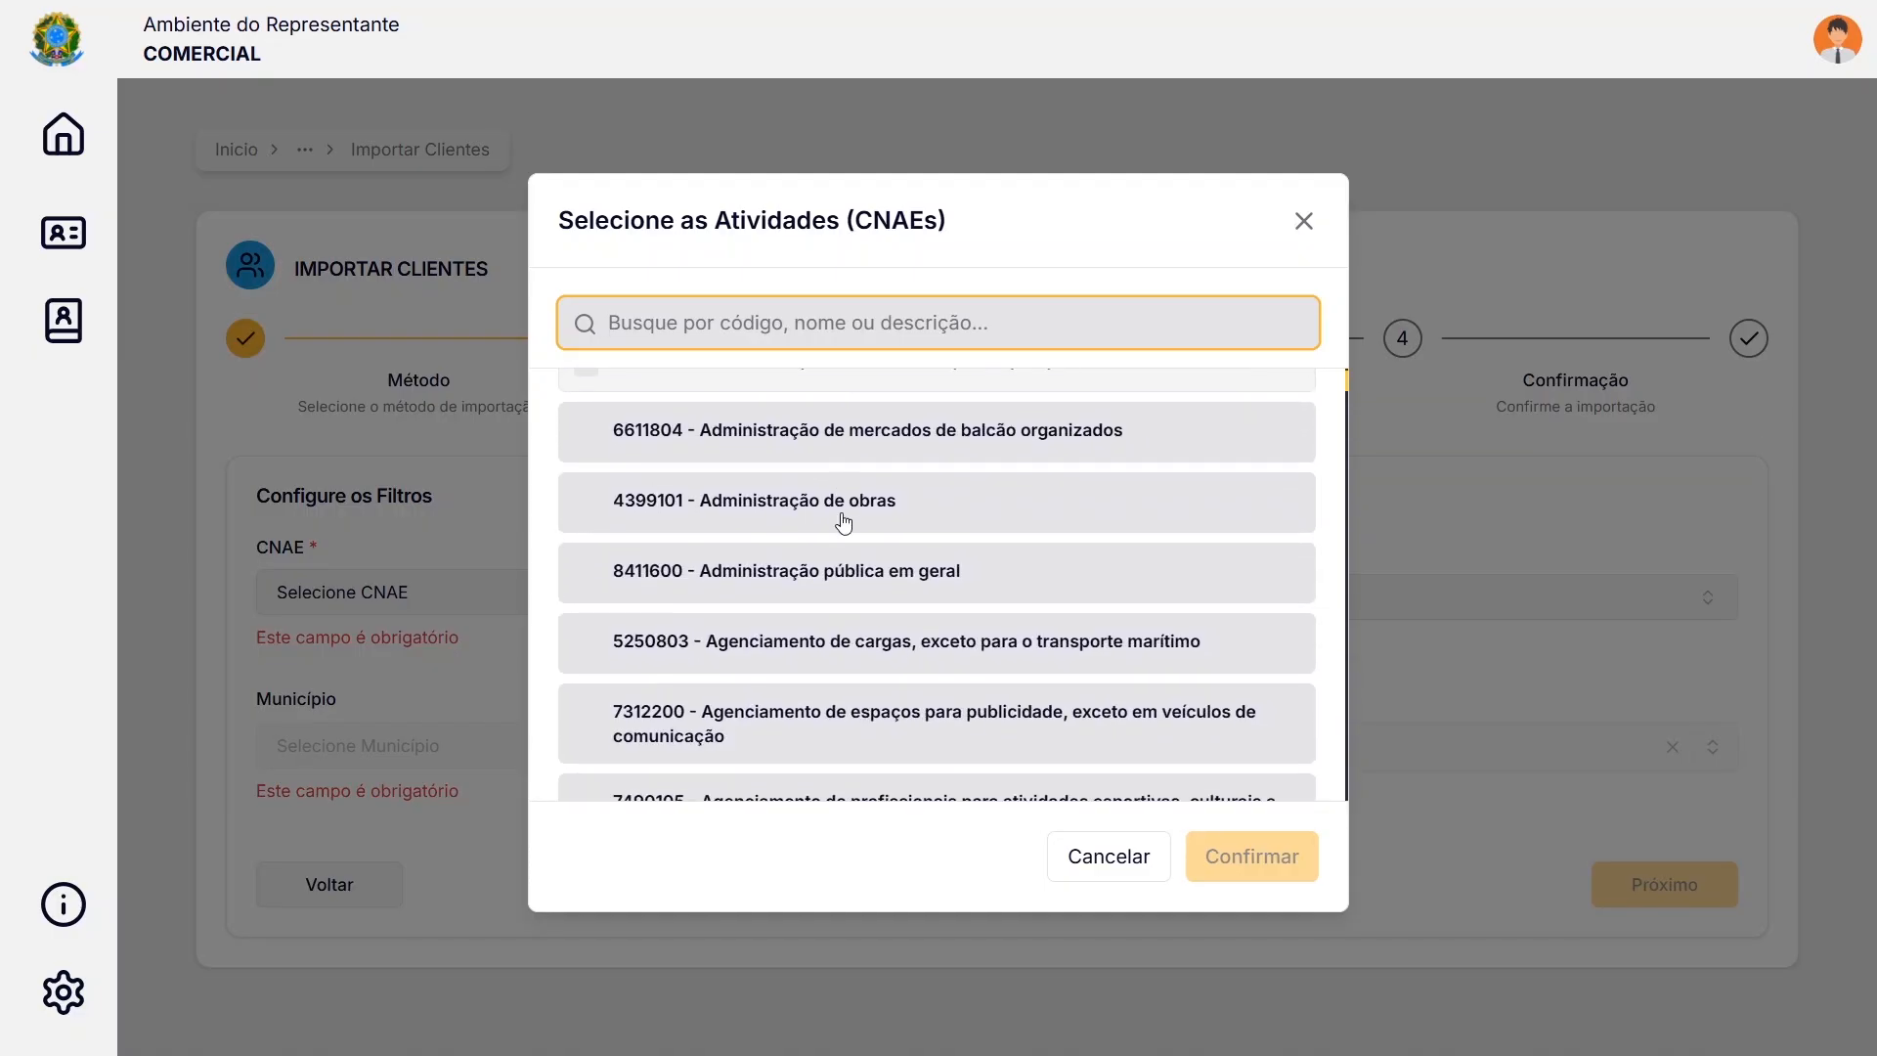
scroll(844, 523, down, 2)
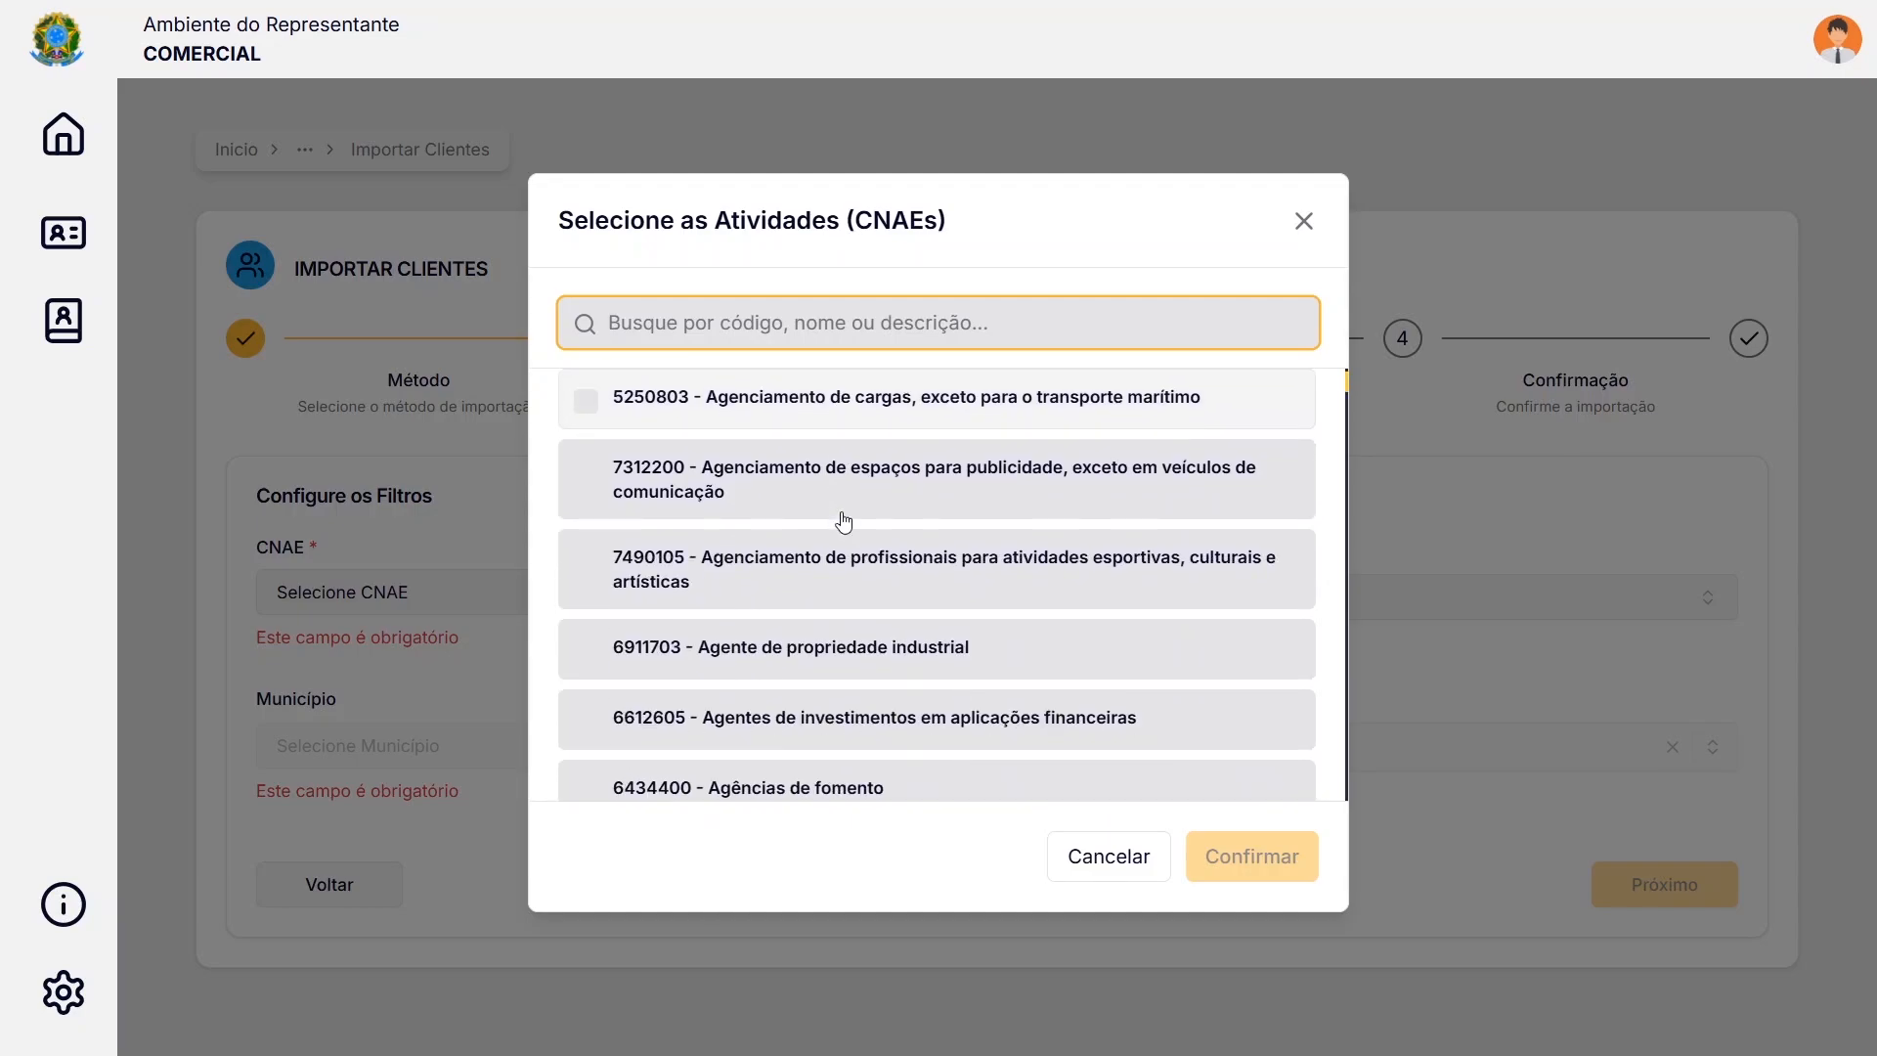
scroll(844, 523, down, 1)
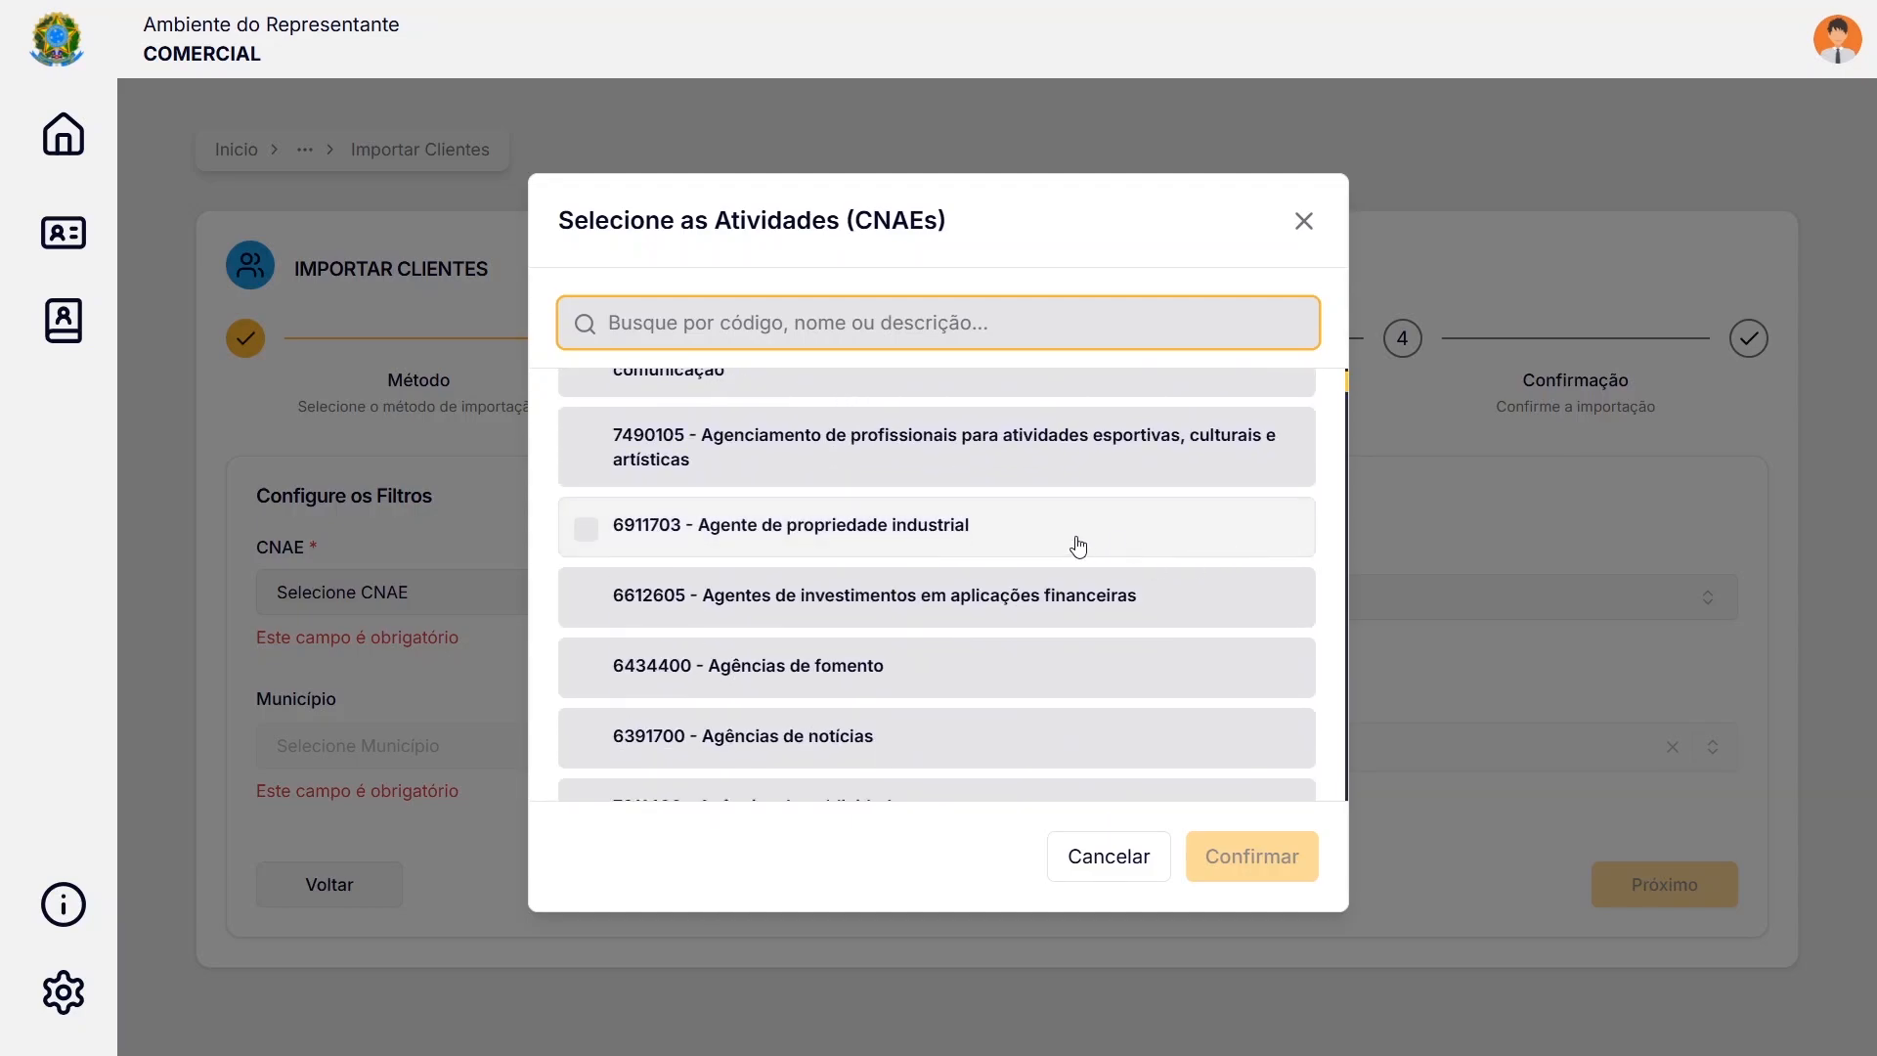
scroll(1075, 542, down, 1)
scroll(1066, 542, down, 2)
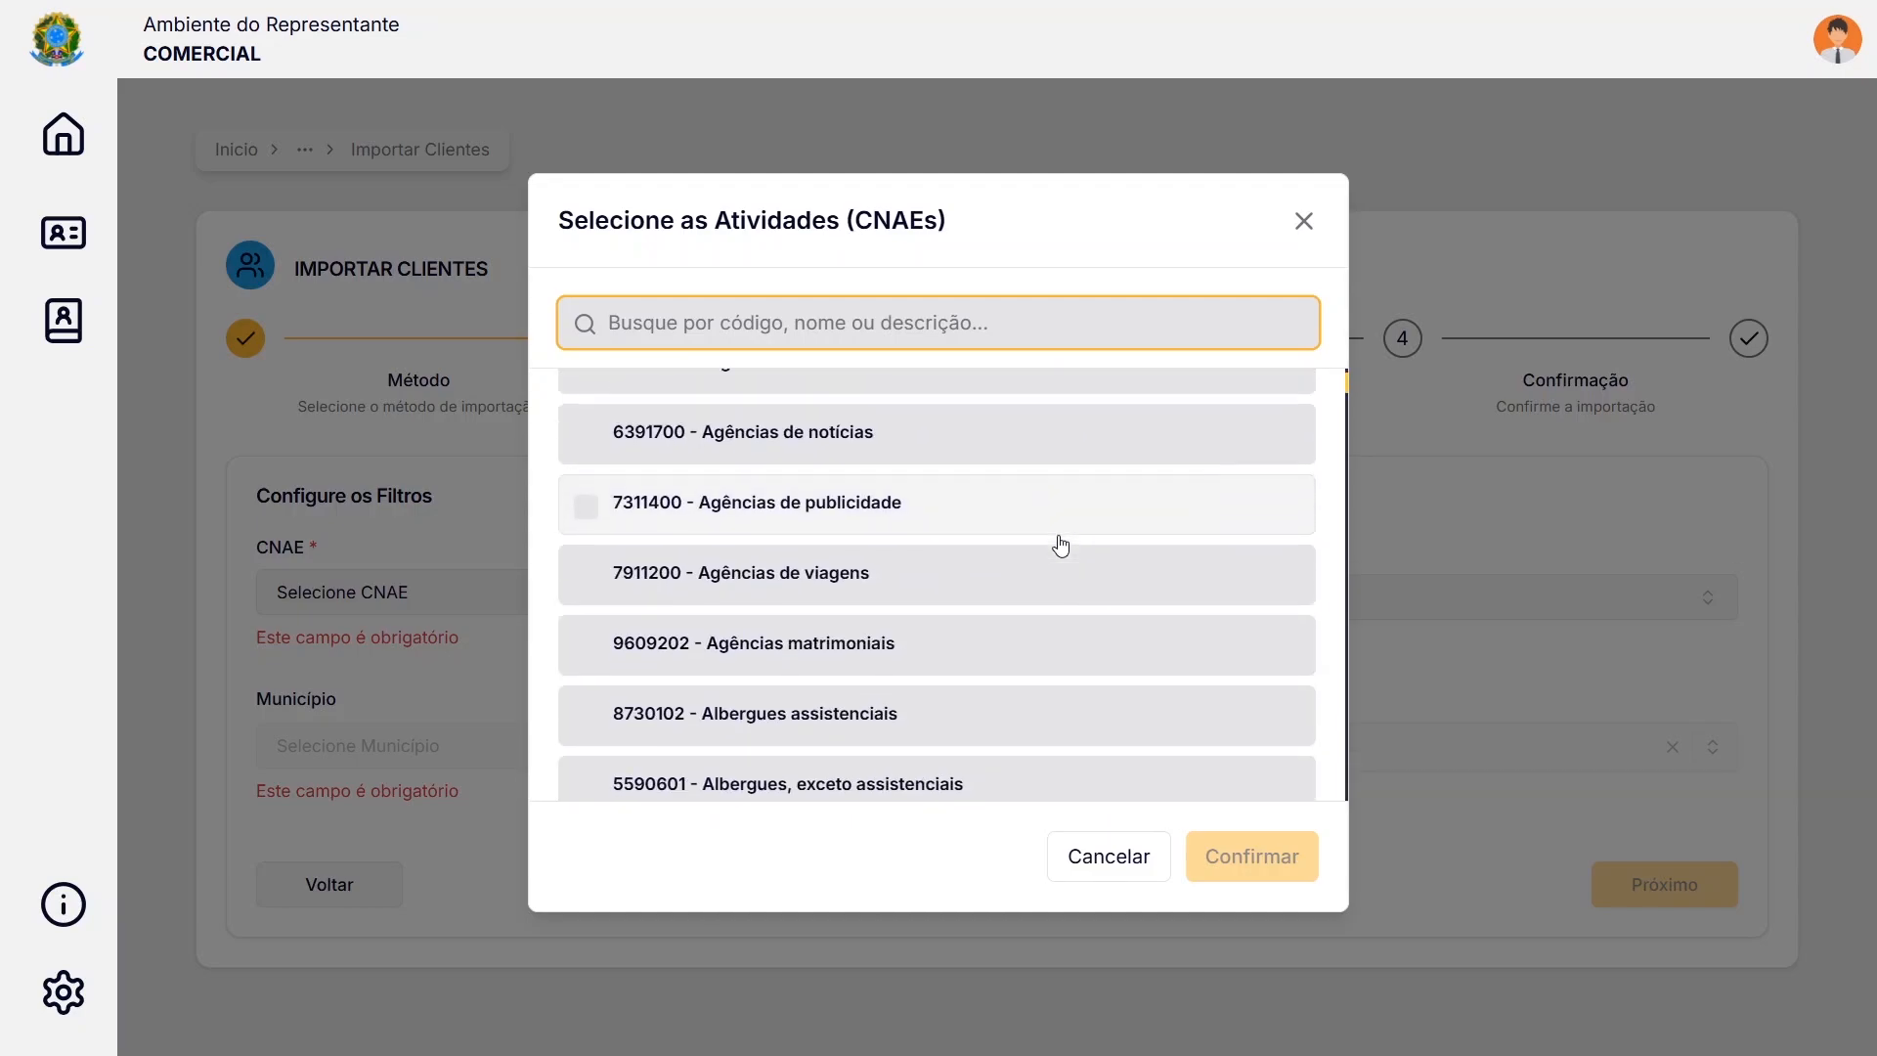
scroll(1061, 544, down, 2)
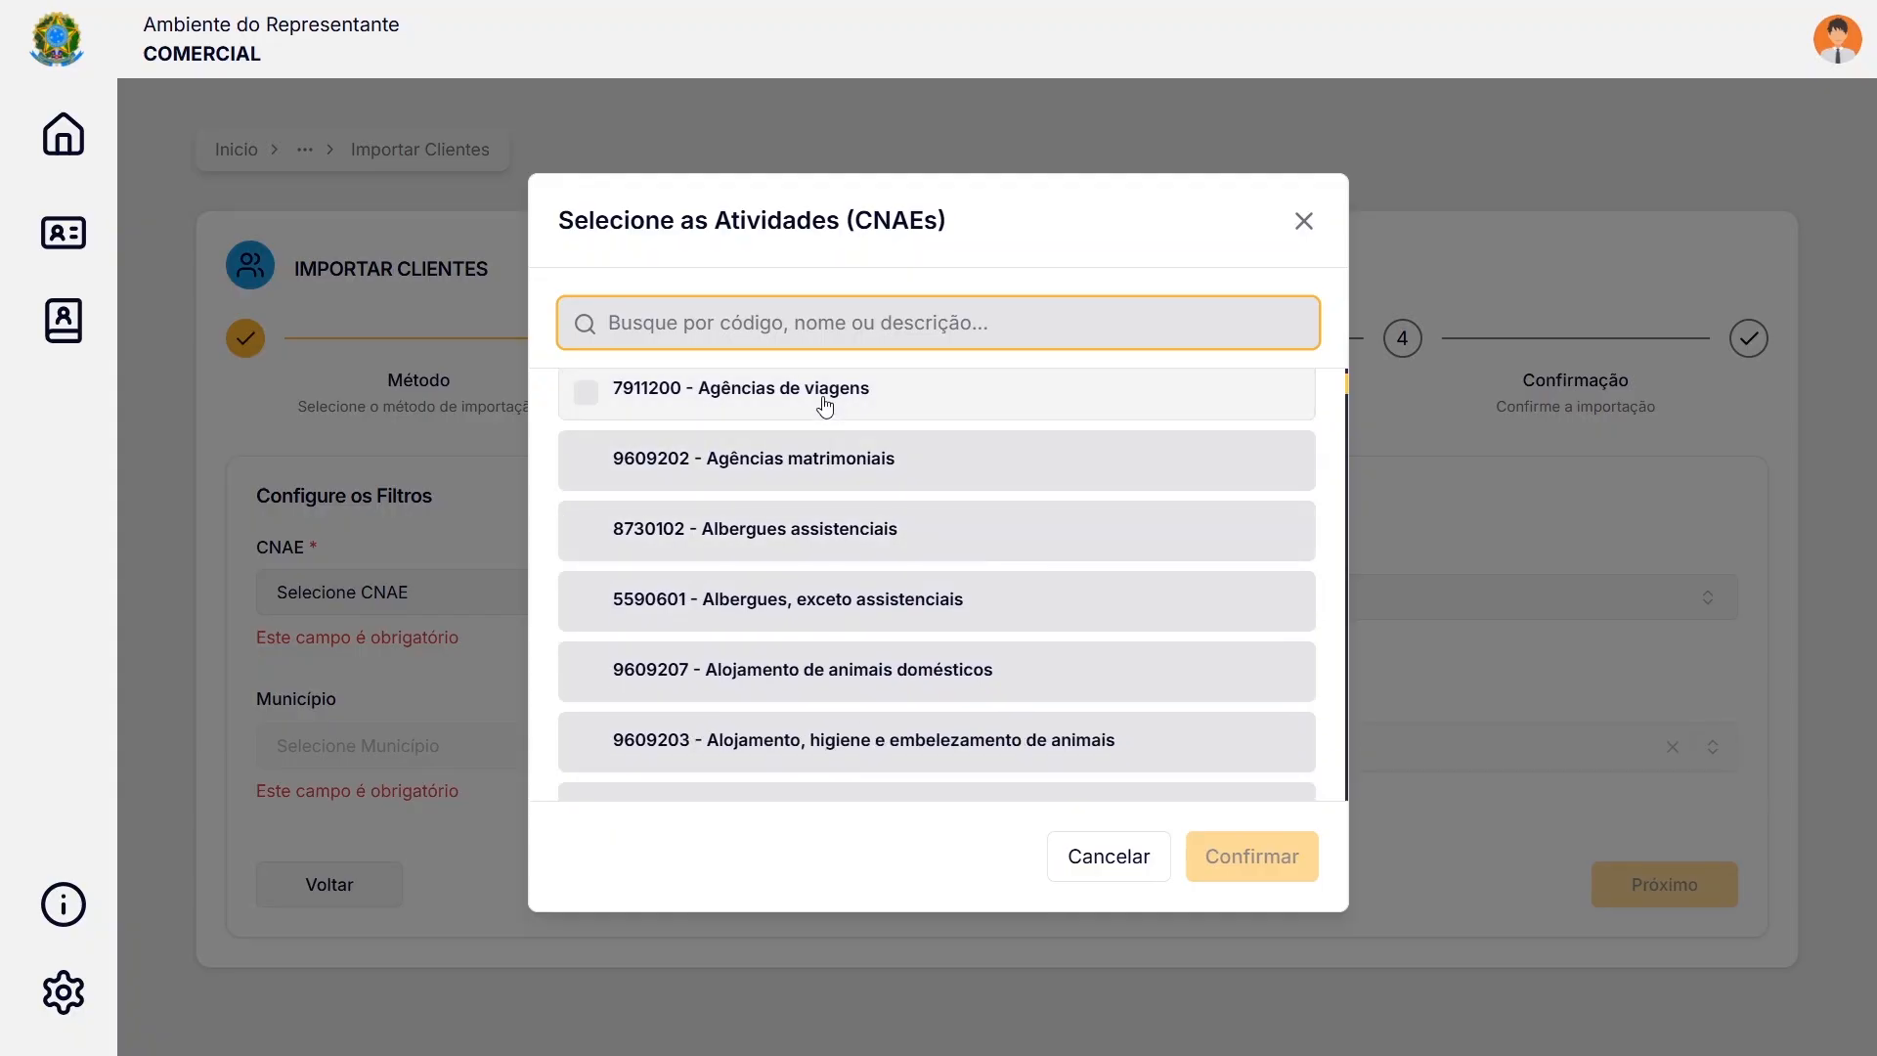
click(826, 406)
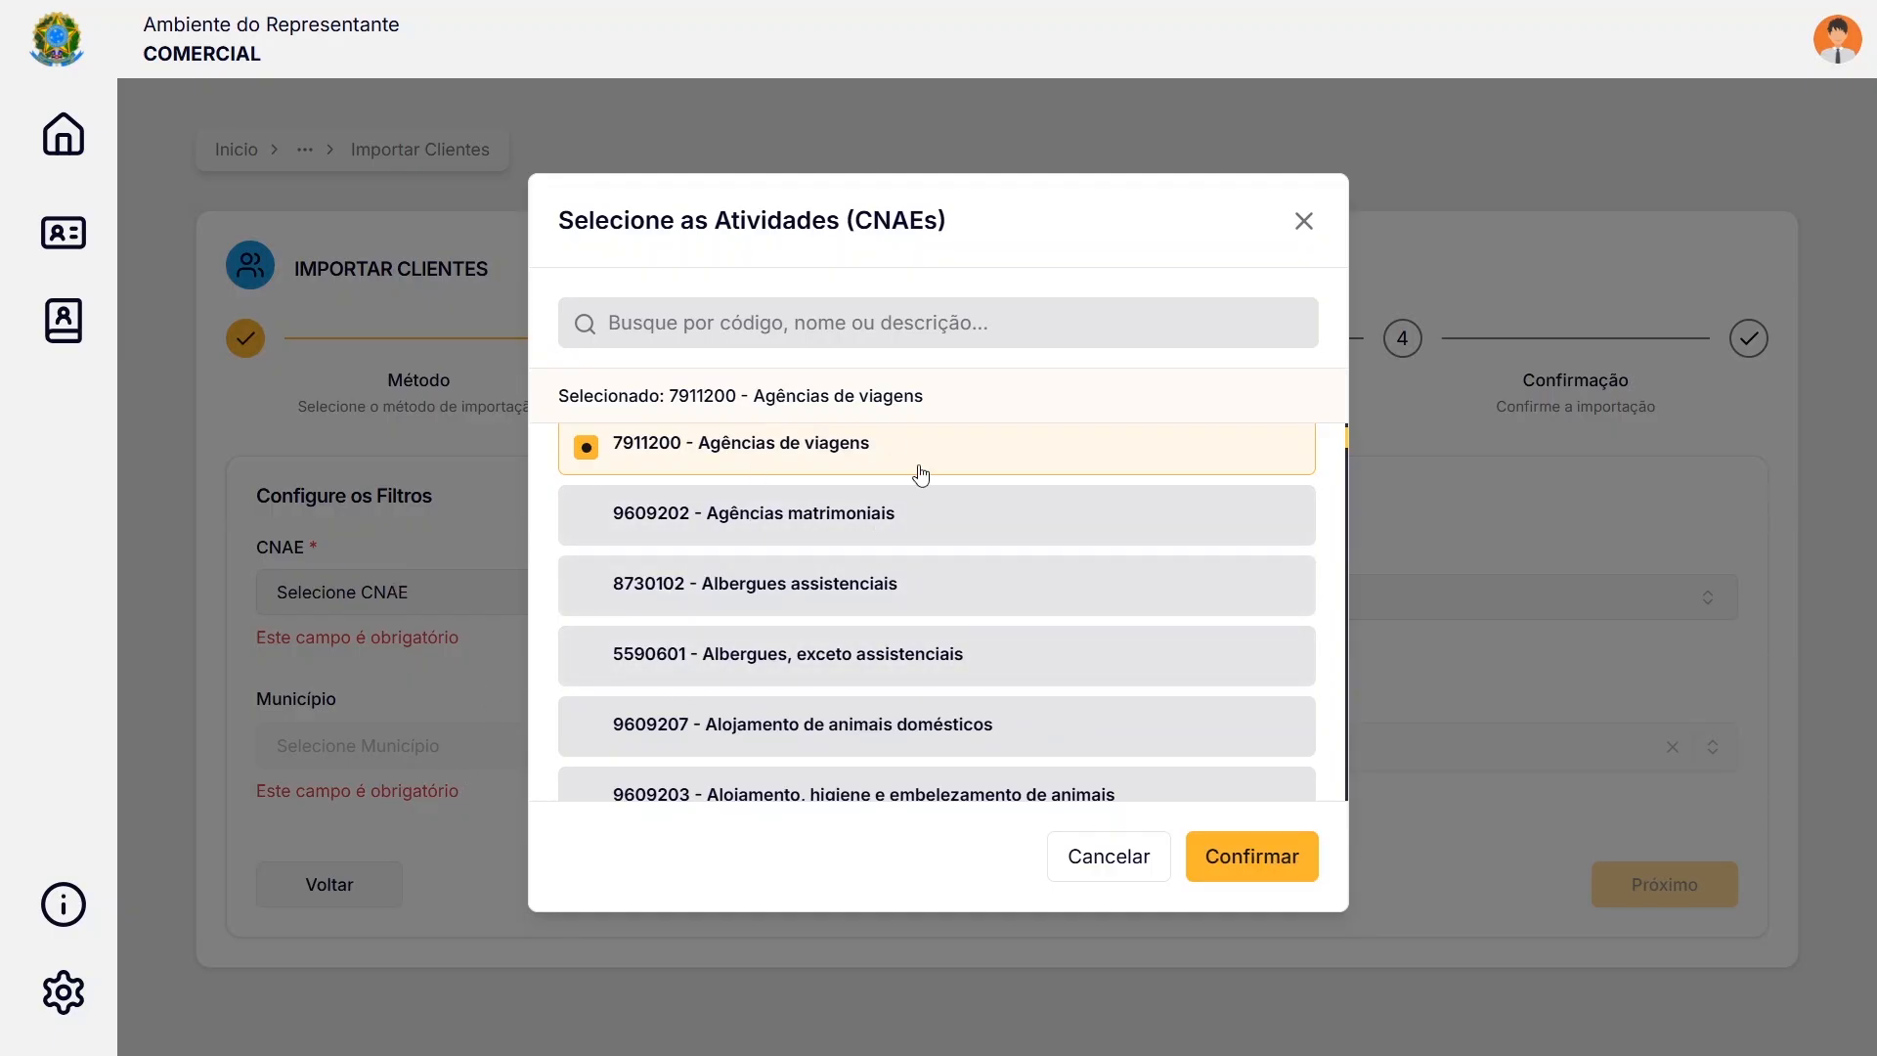
click(1247, 856)
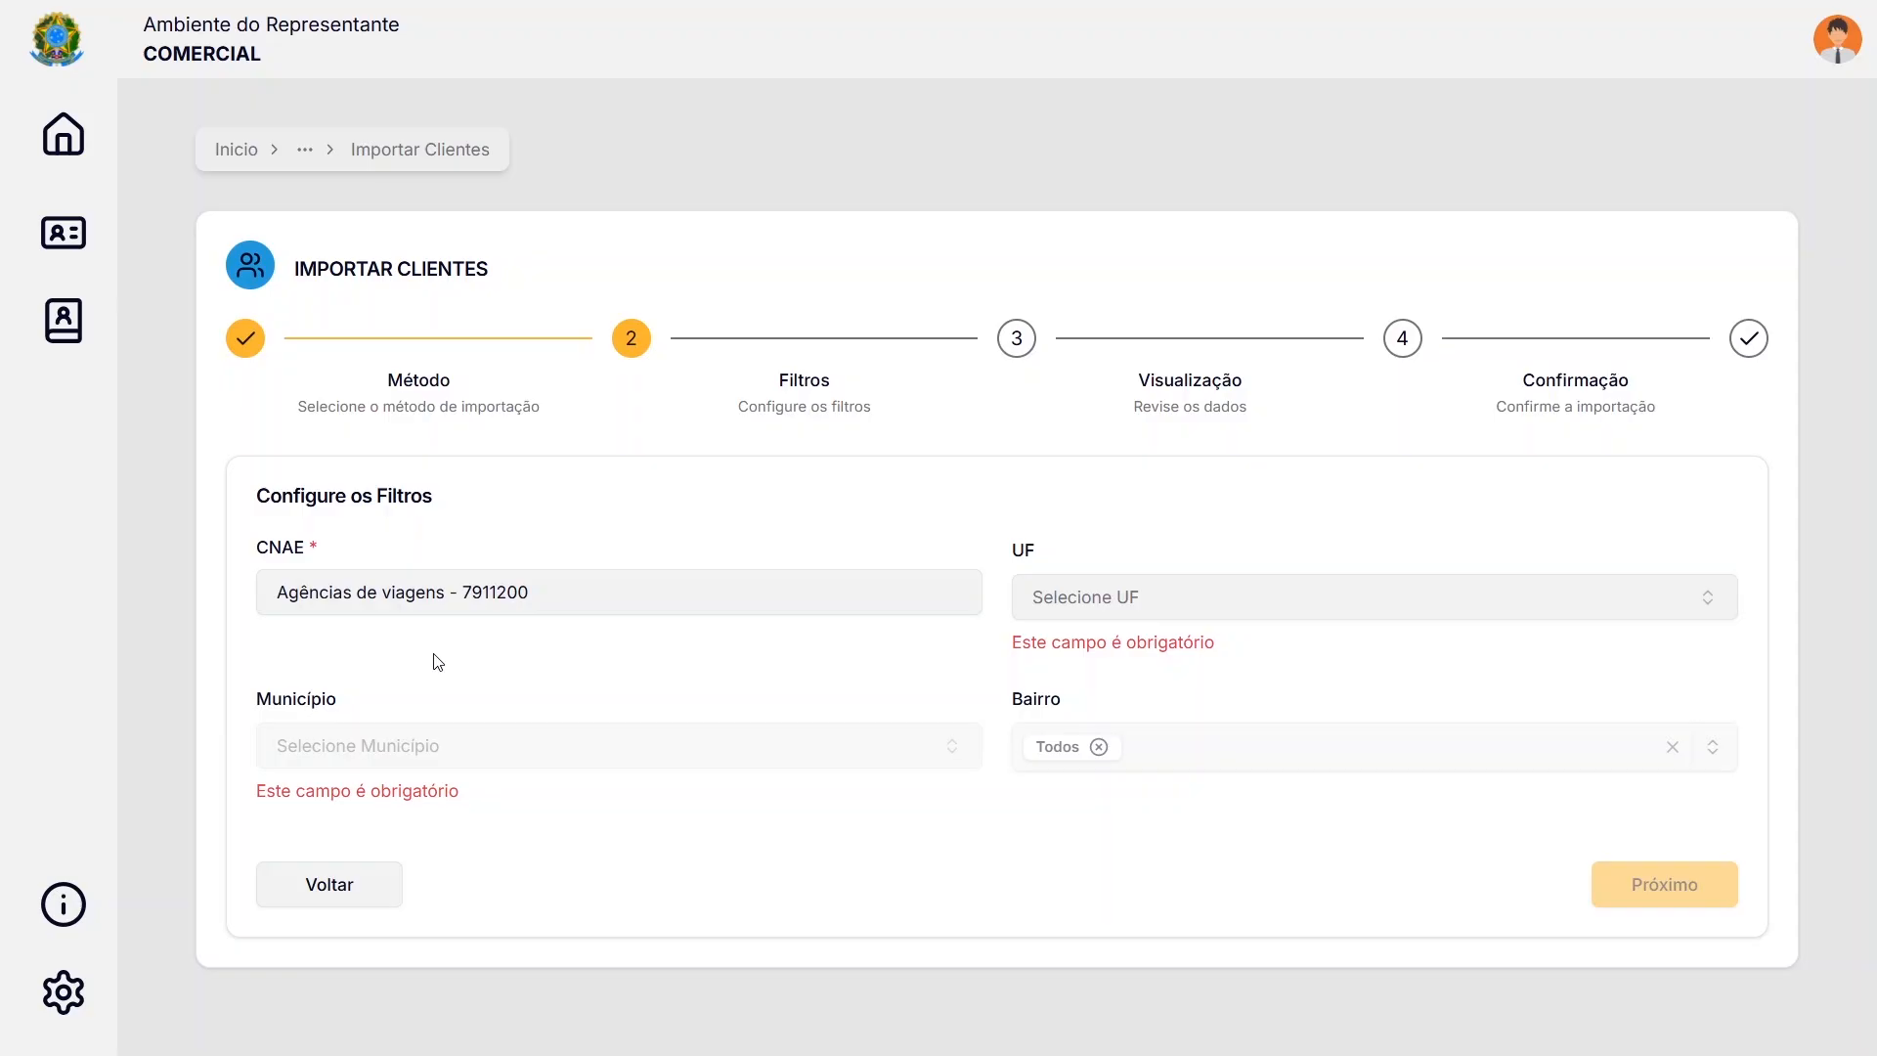
Set the UF filter of the client import to SC
click(1312, 620)
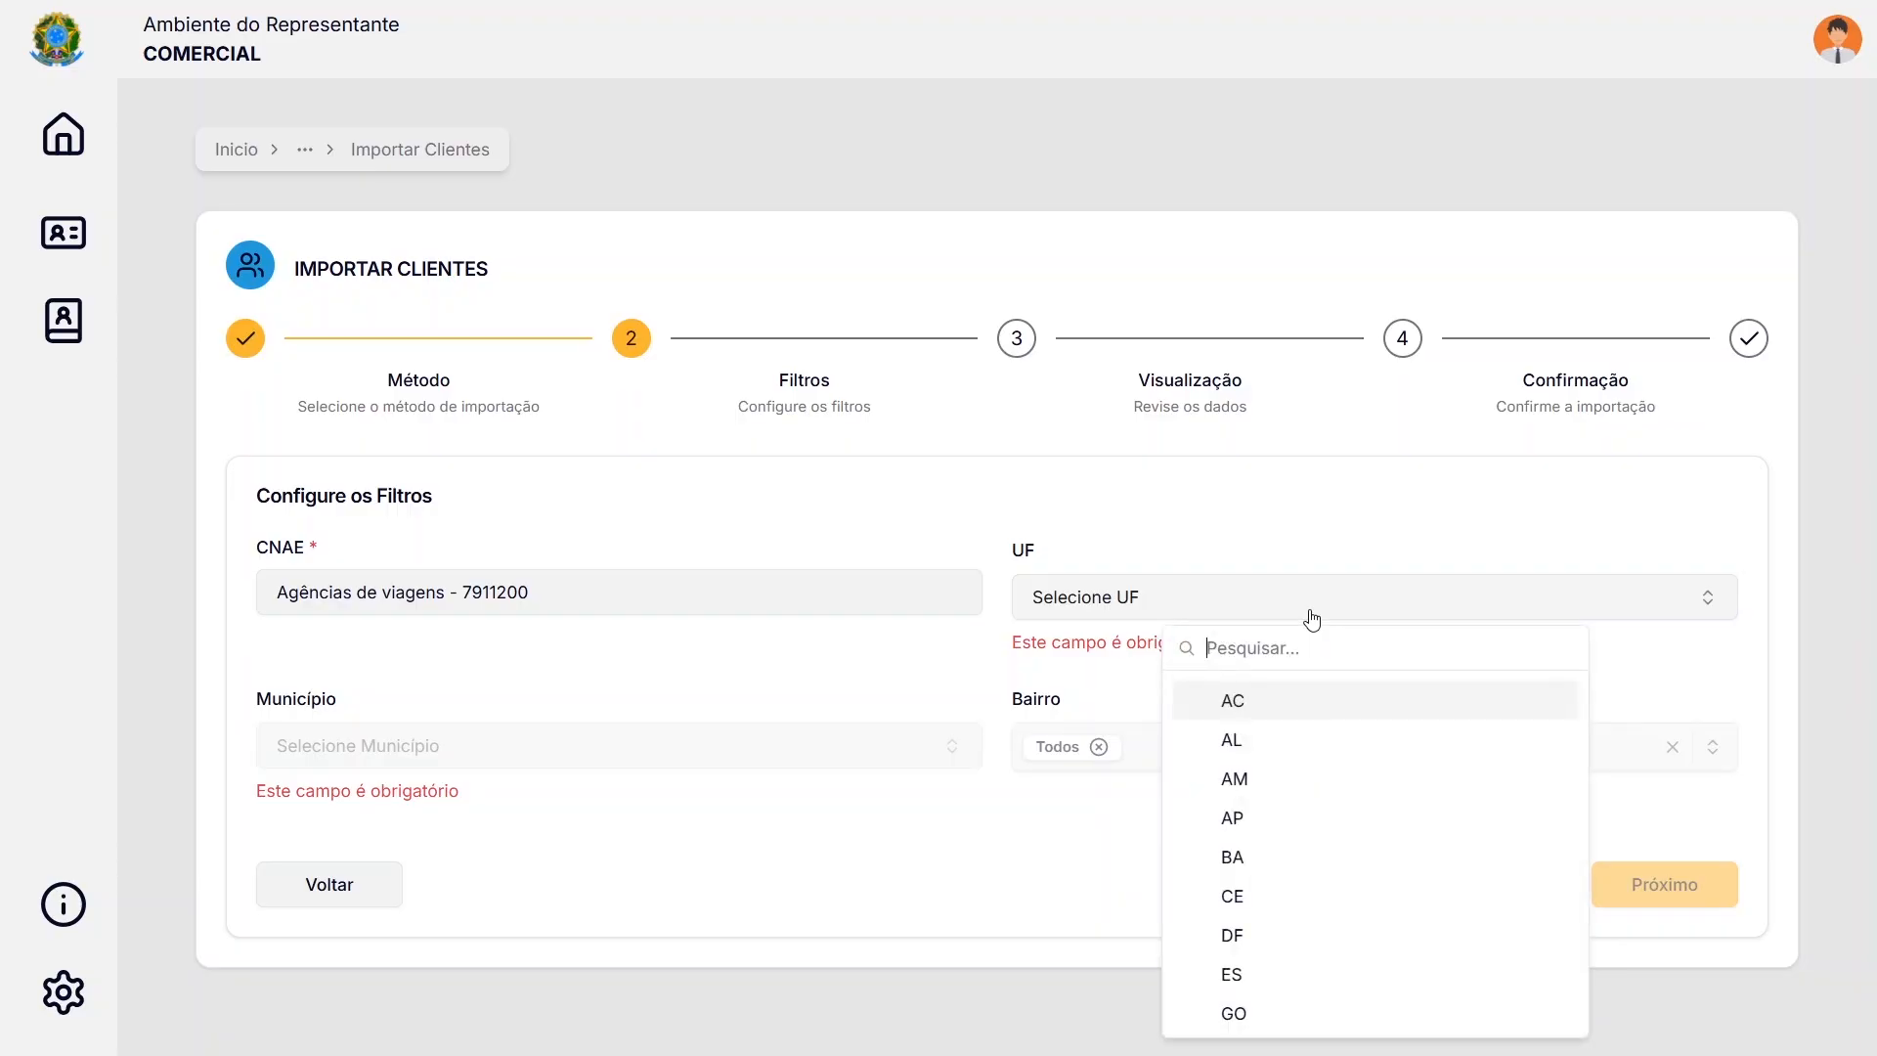
scroll(1301, 782, down, 1)
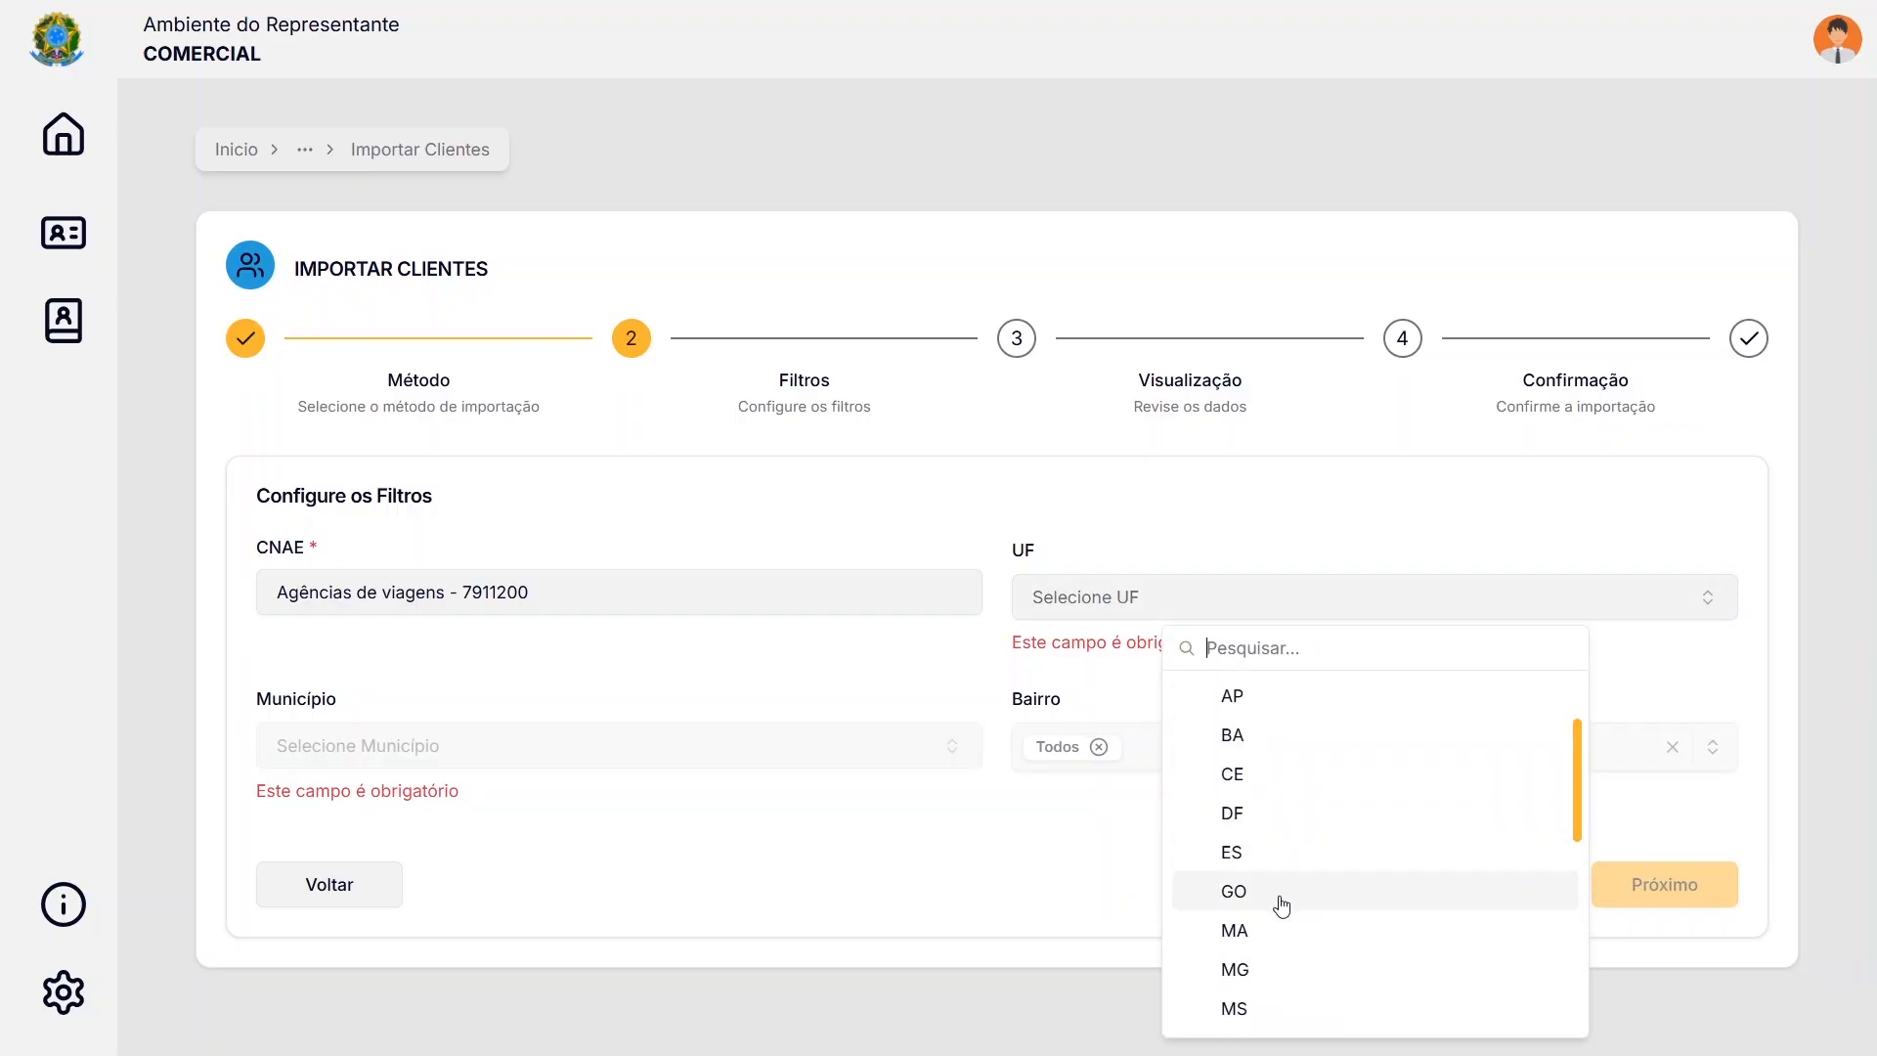
scroll(1284, 897, down, 3)
scroll(1300, 972, down, 2)
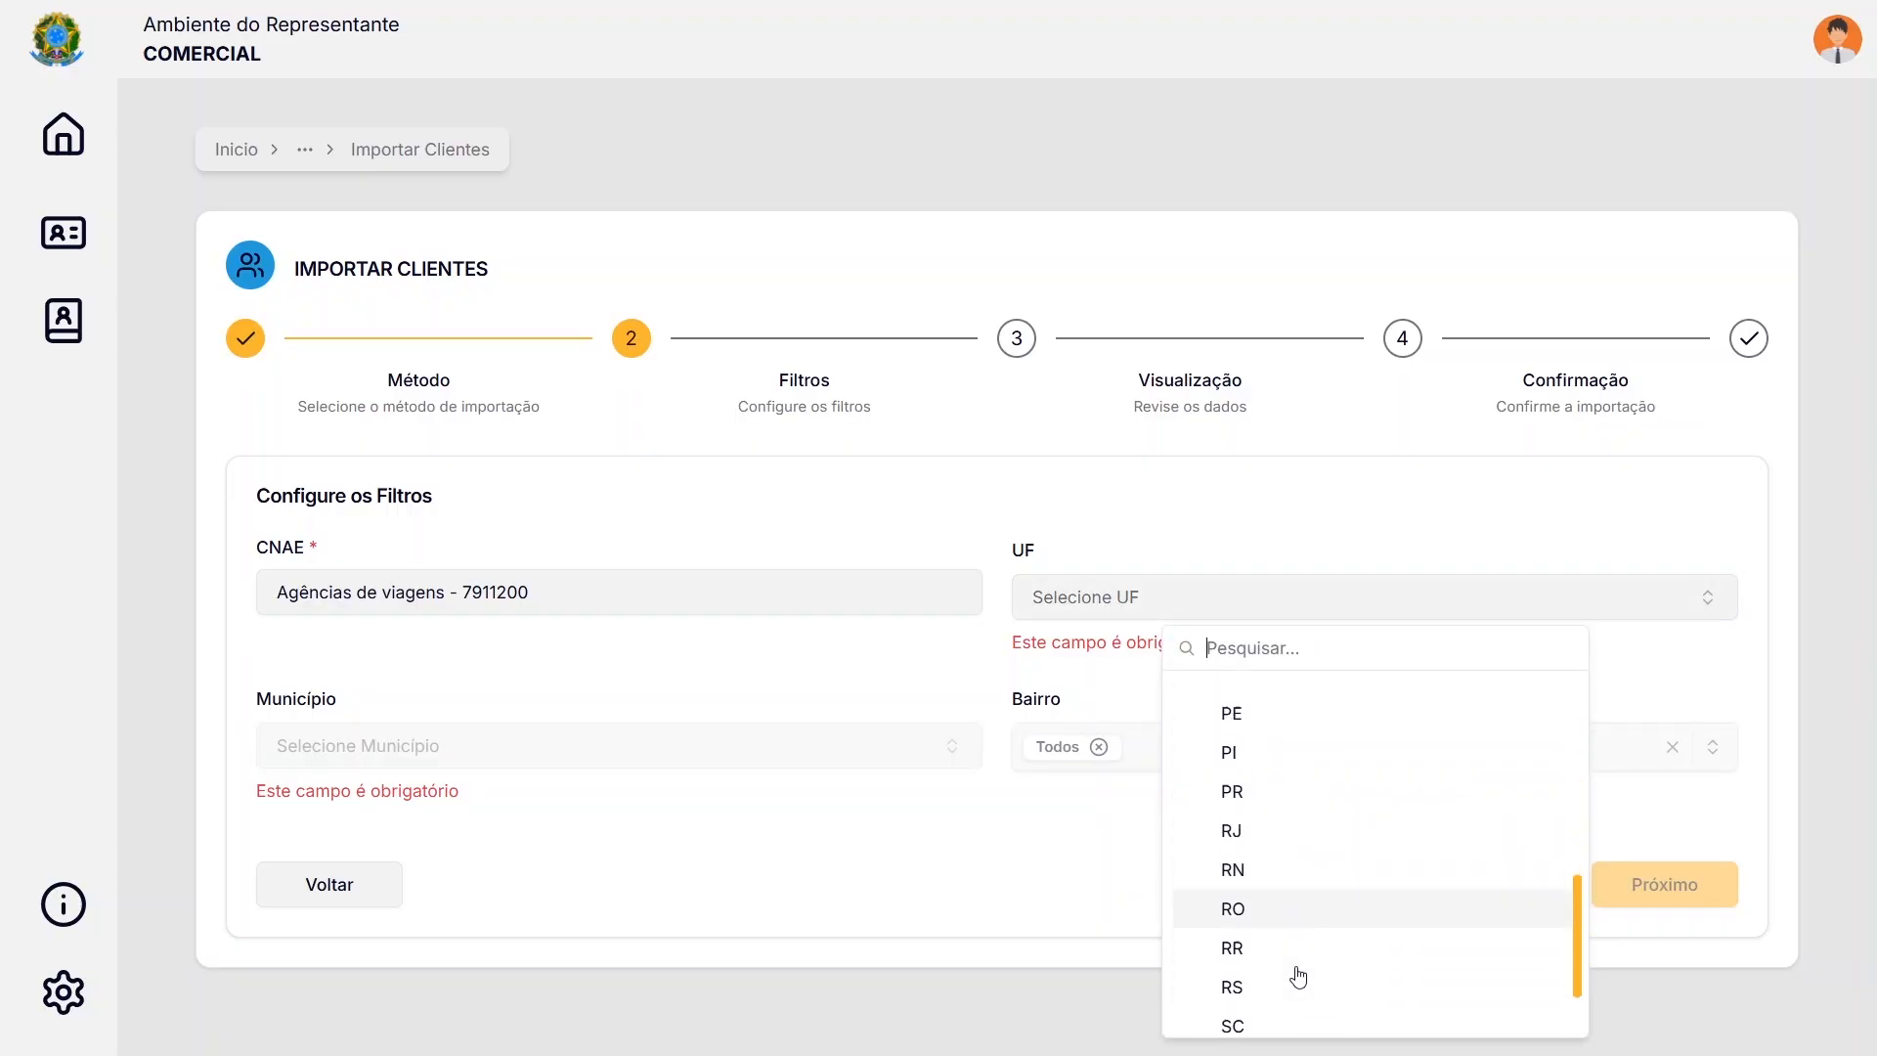
click(1290, 993)
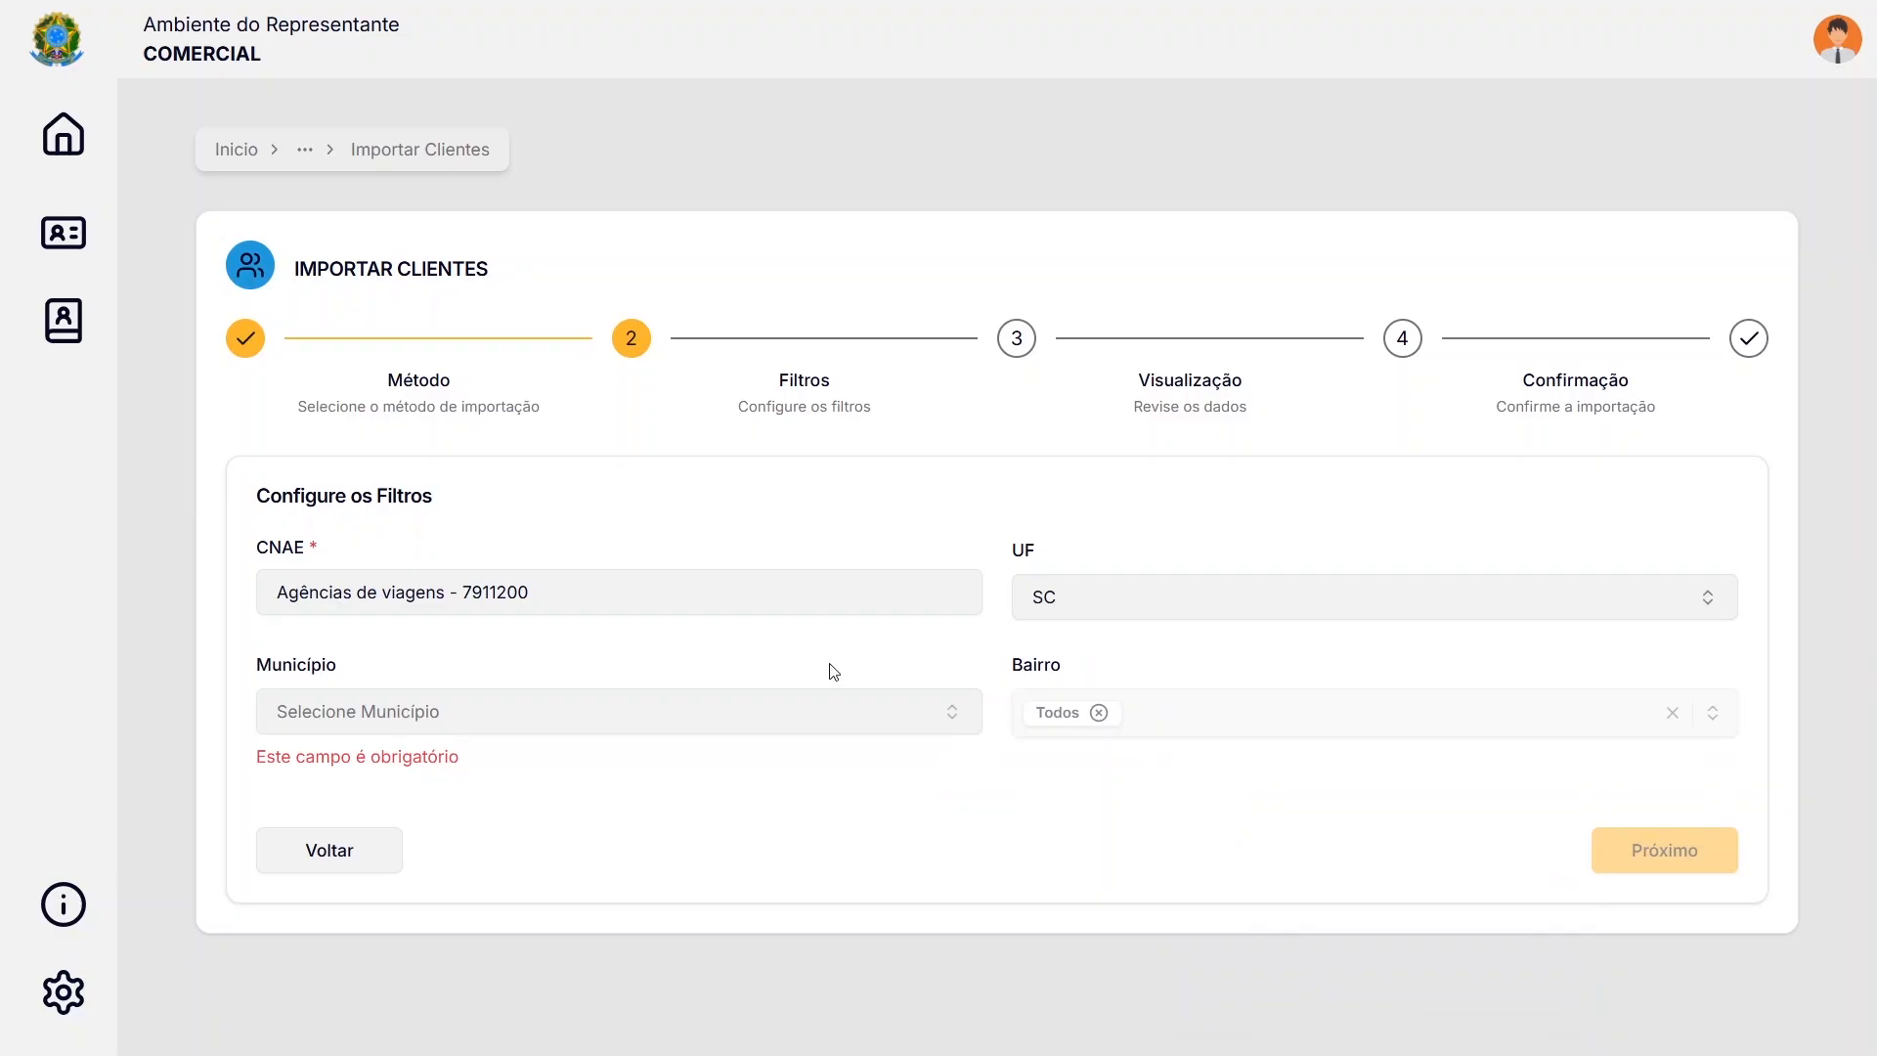
Set the Município filter to Florianópolis and proceed to the preview of the matching companies
click(922, 713)
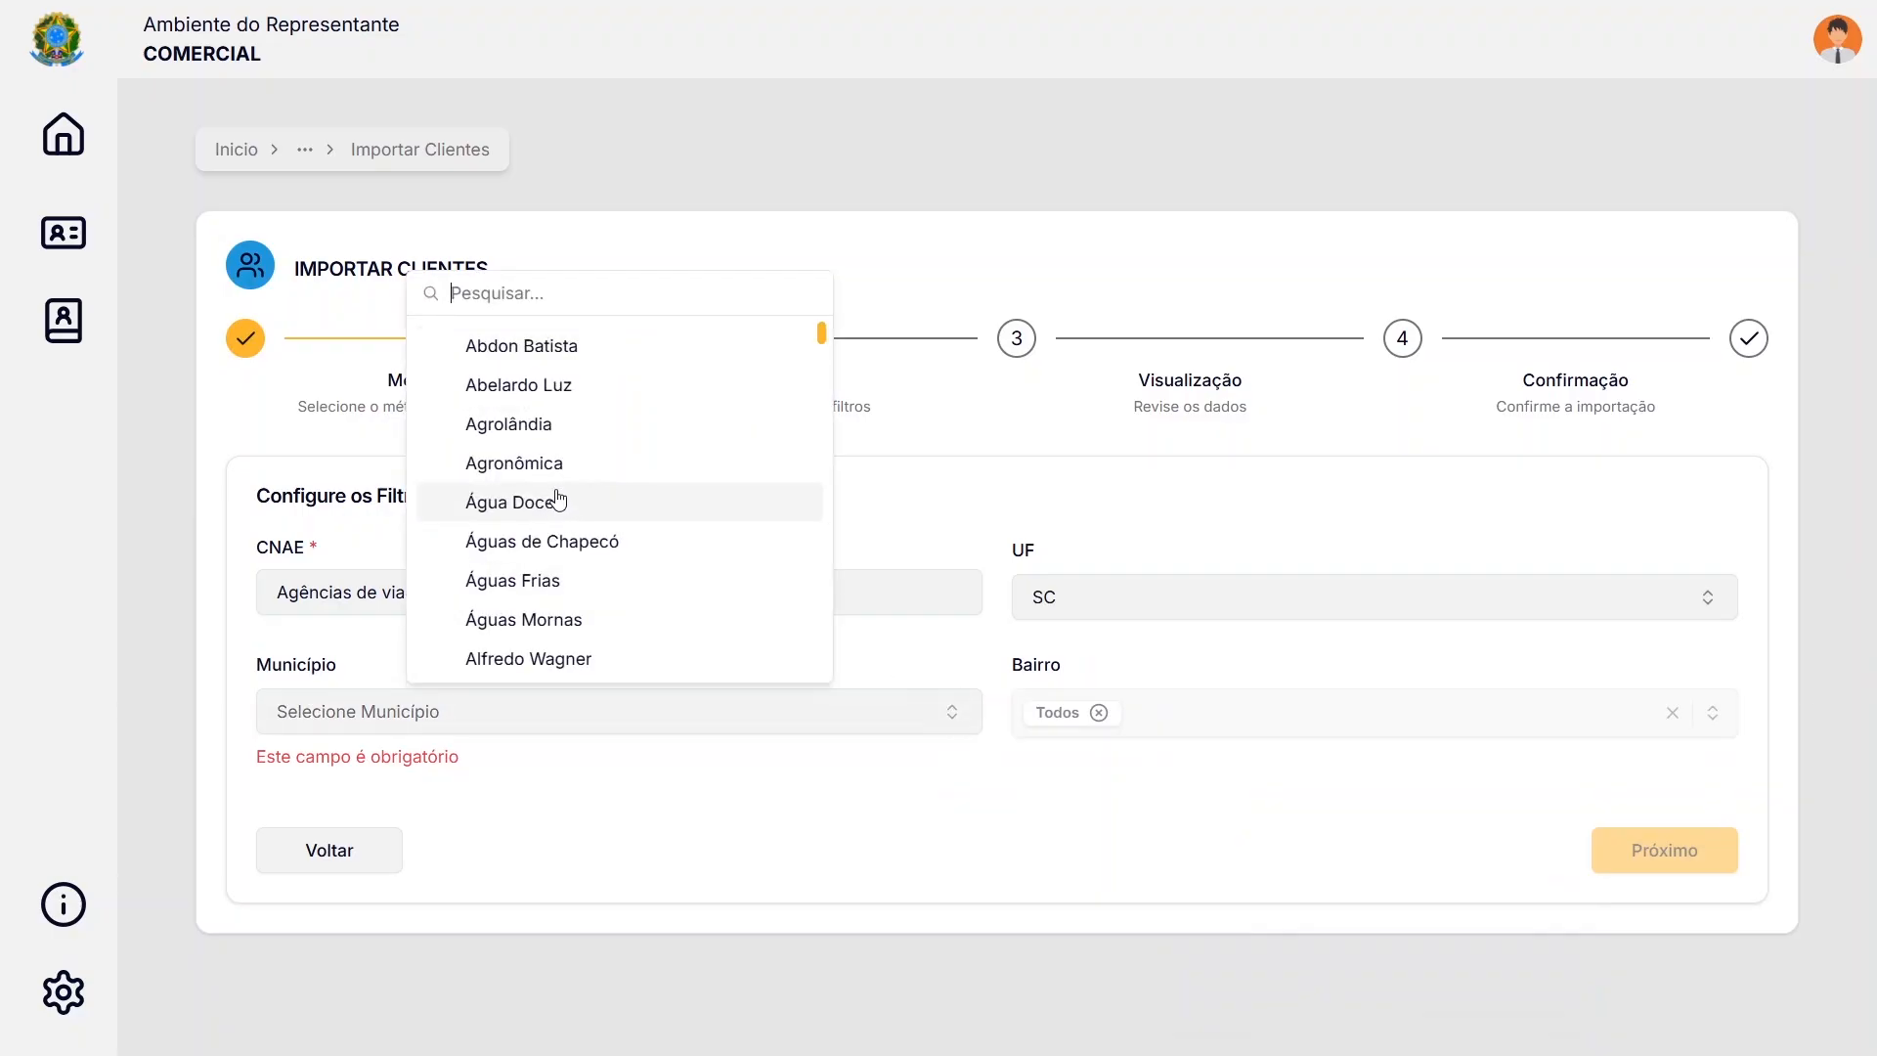
scroll(548, 508, down, 12)
scroll(557, 498, down, 18)
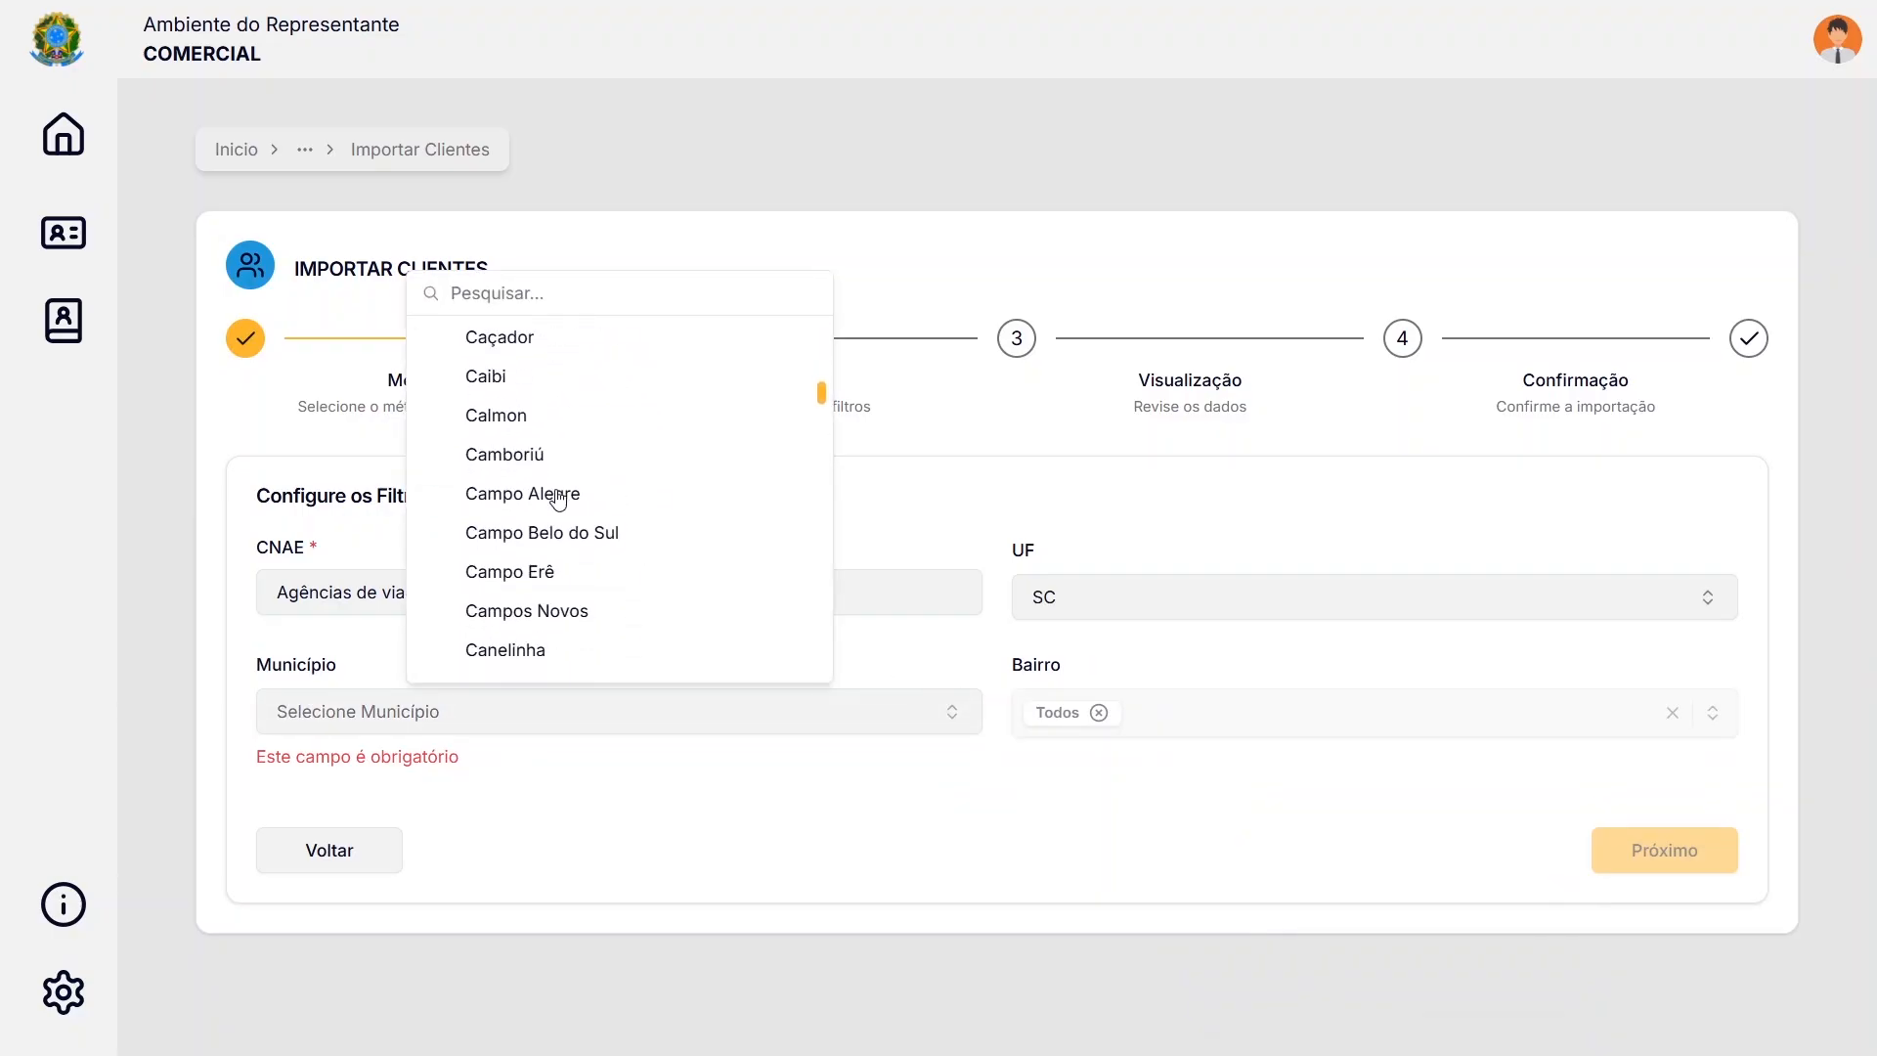
scroll(567, 497, down, 3)
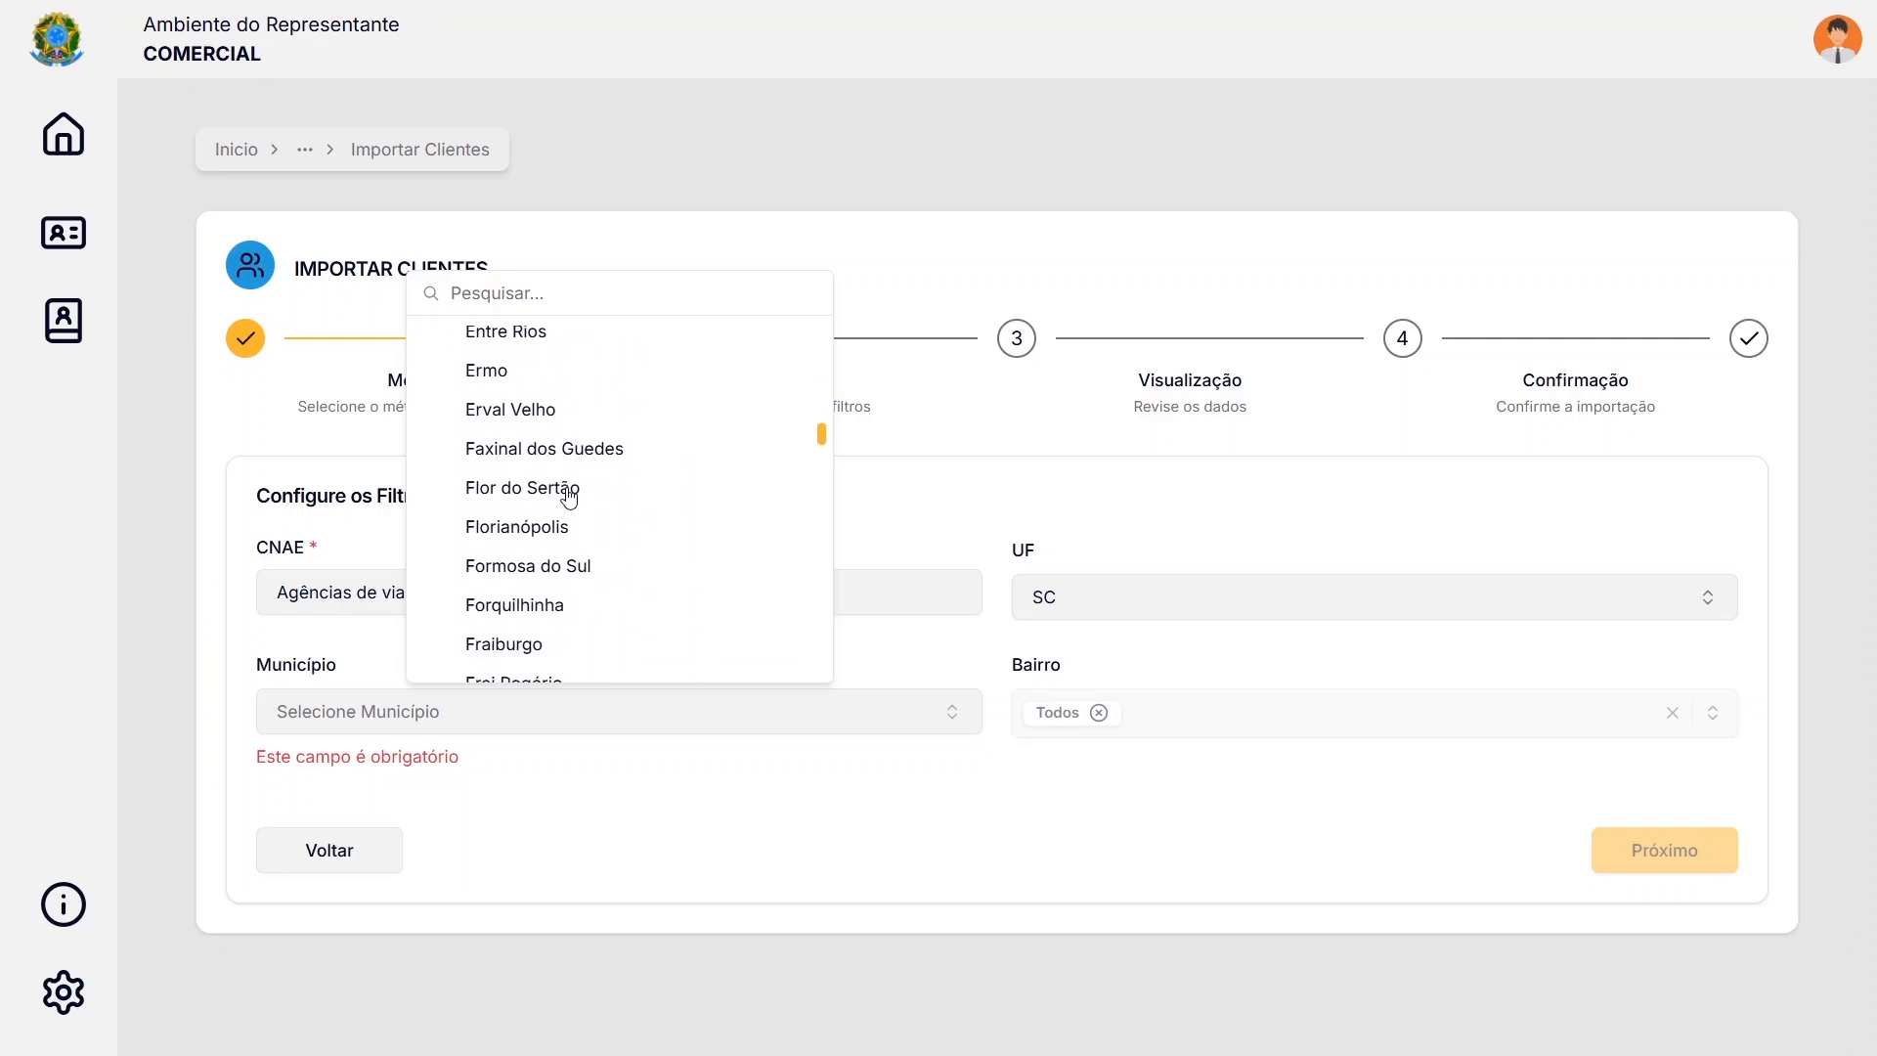
click(558, 529)
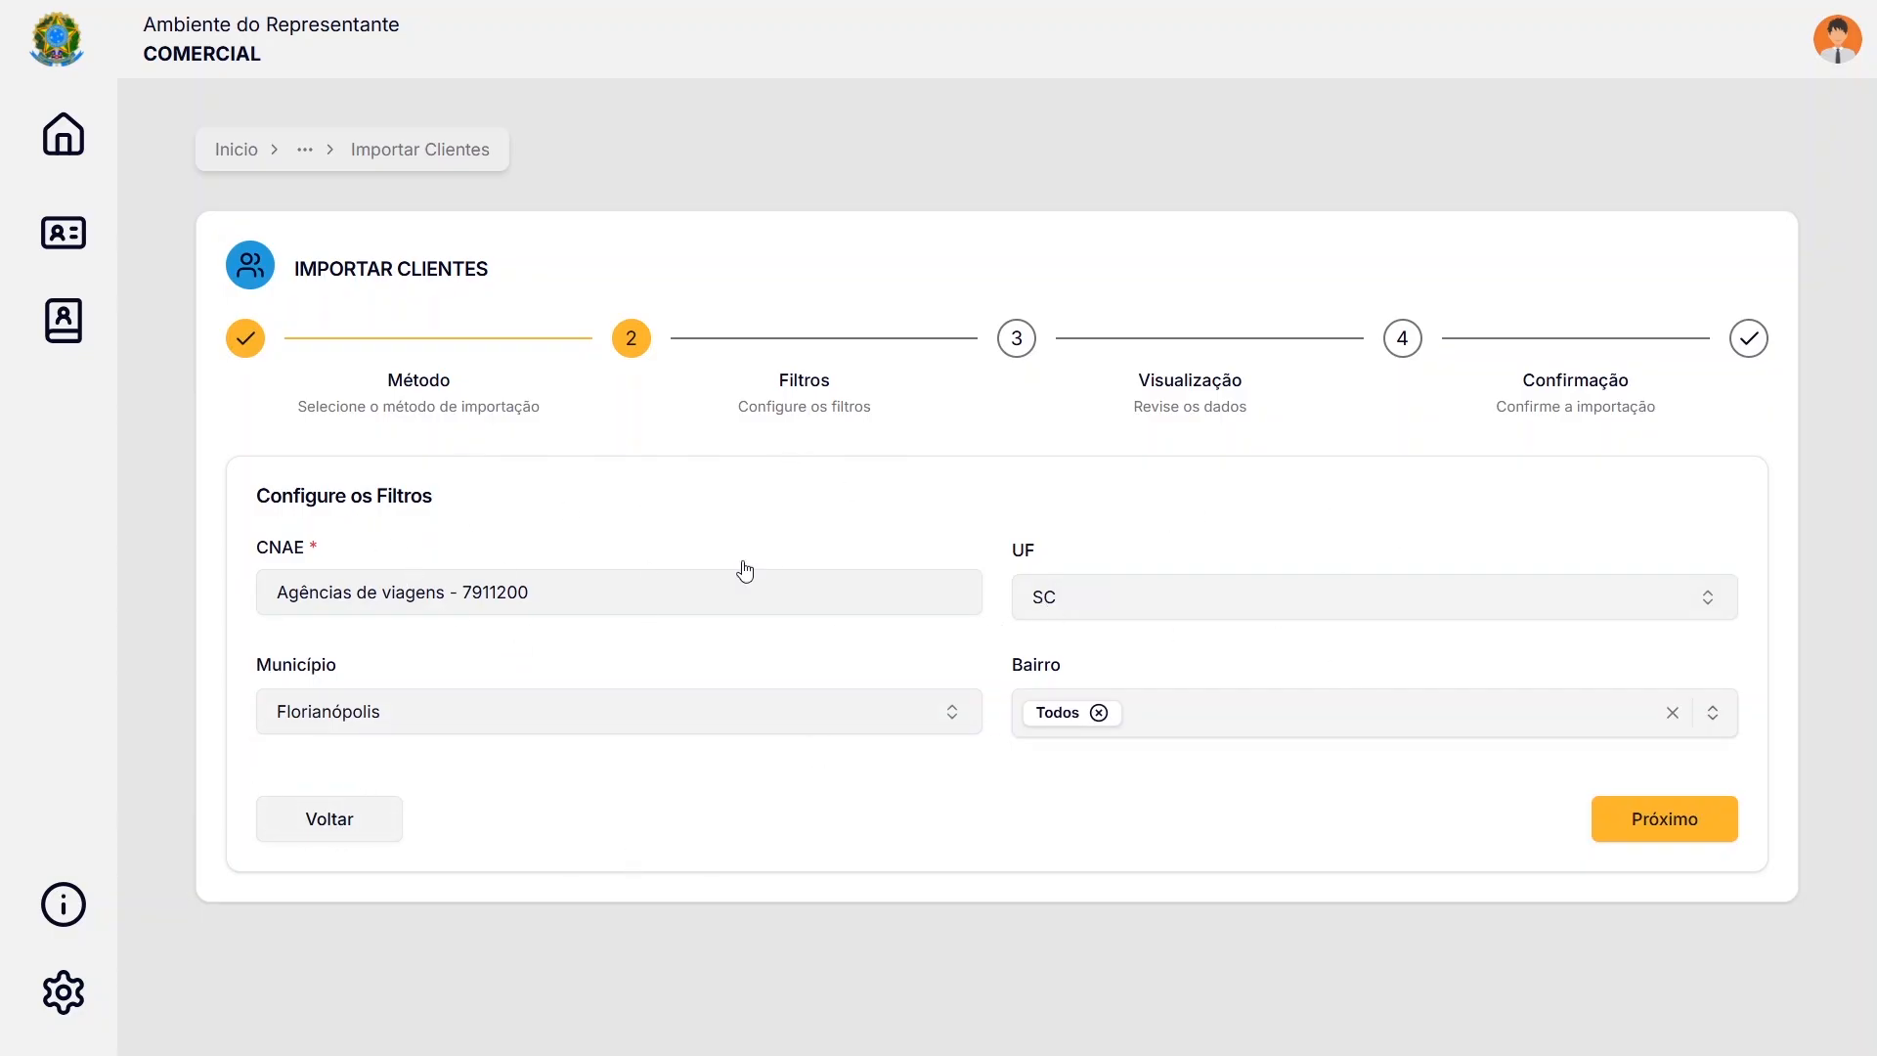
click(1631, 824)
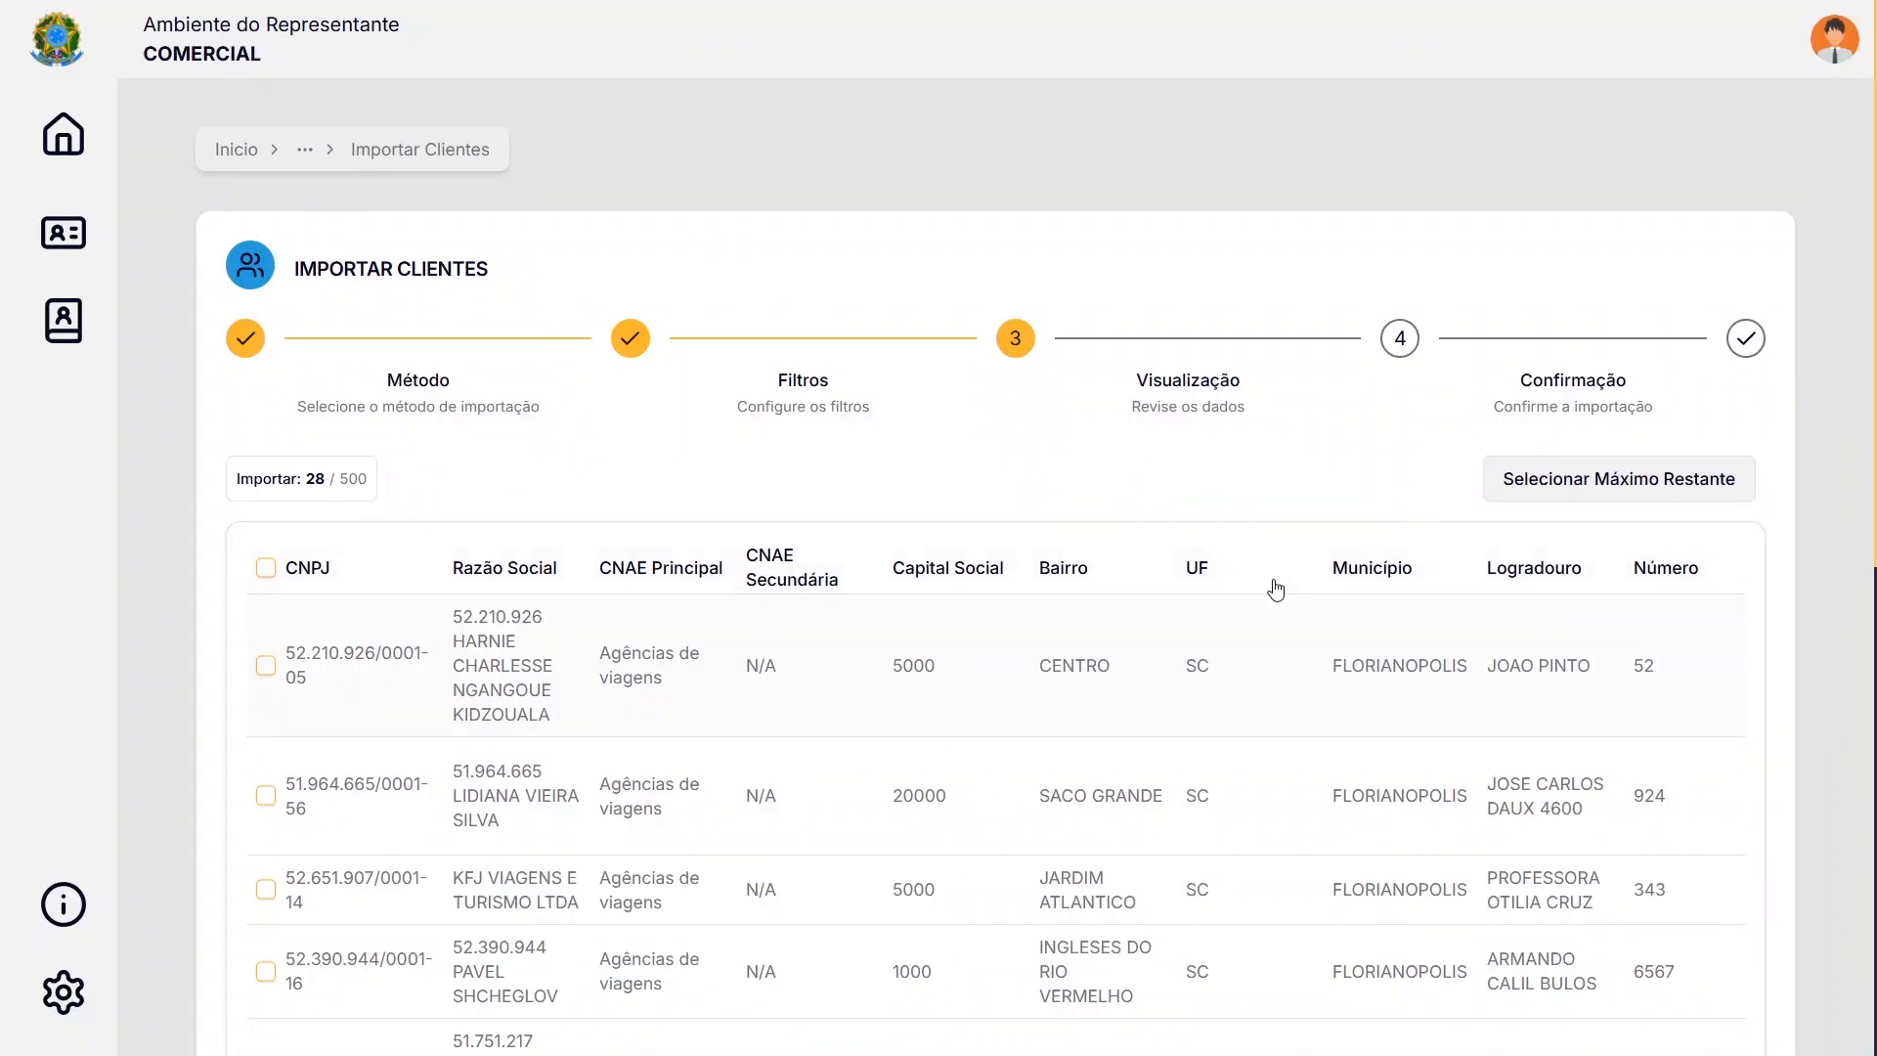
Look over the import preview and try selecting the first company and then all rows, clearing the selection again
scroll(1276, 588, down, 1)
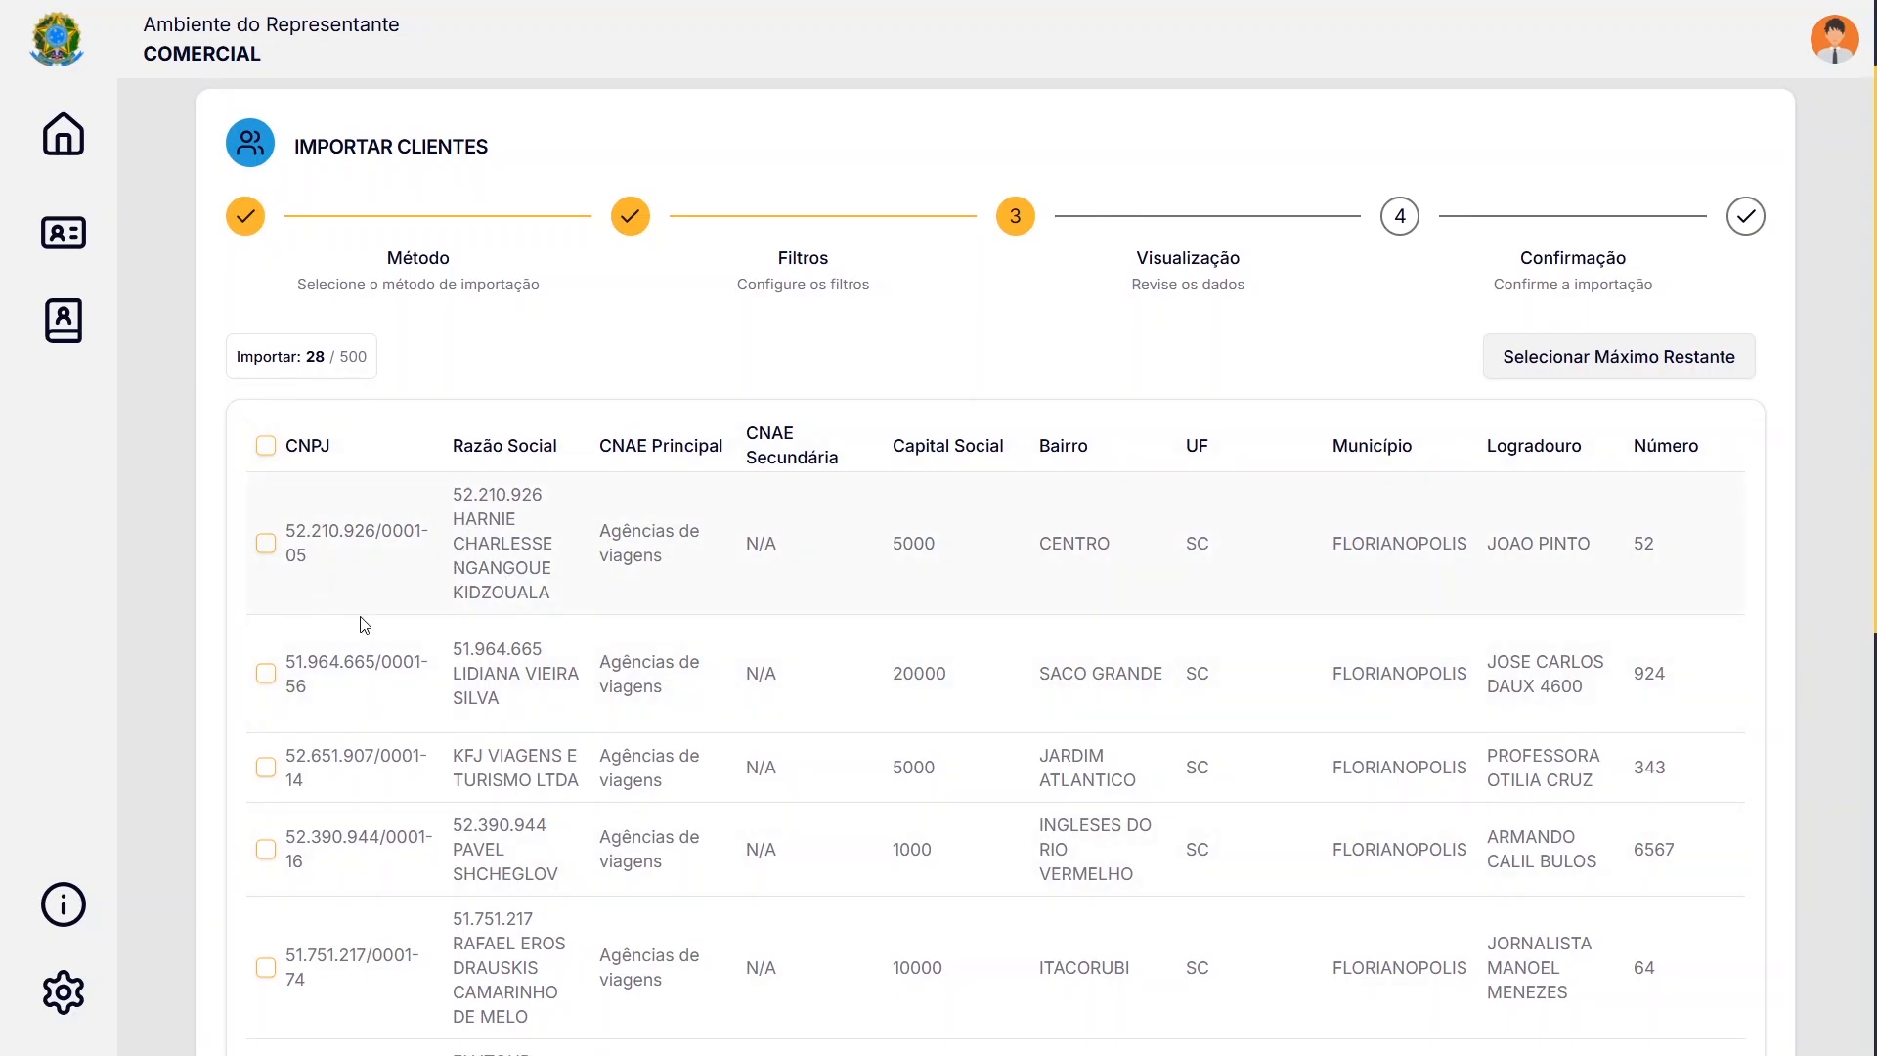
scroll(442, 582, down, 1)
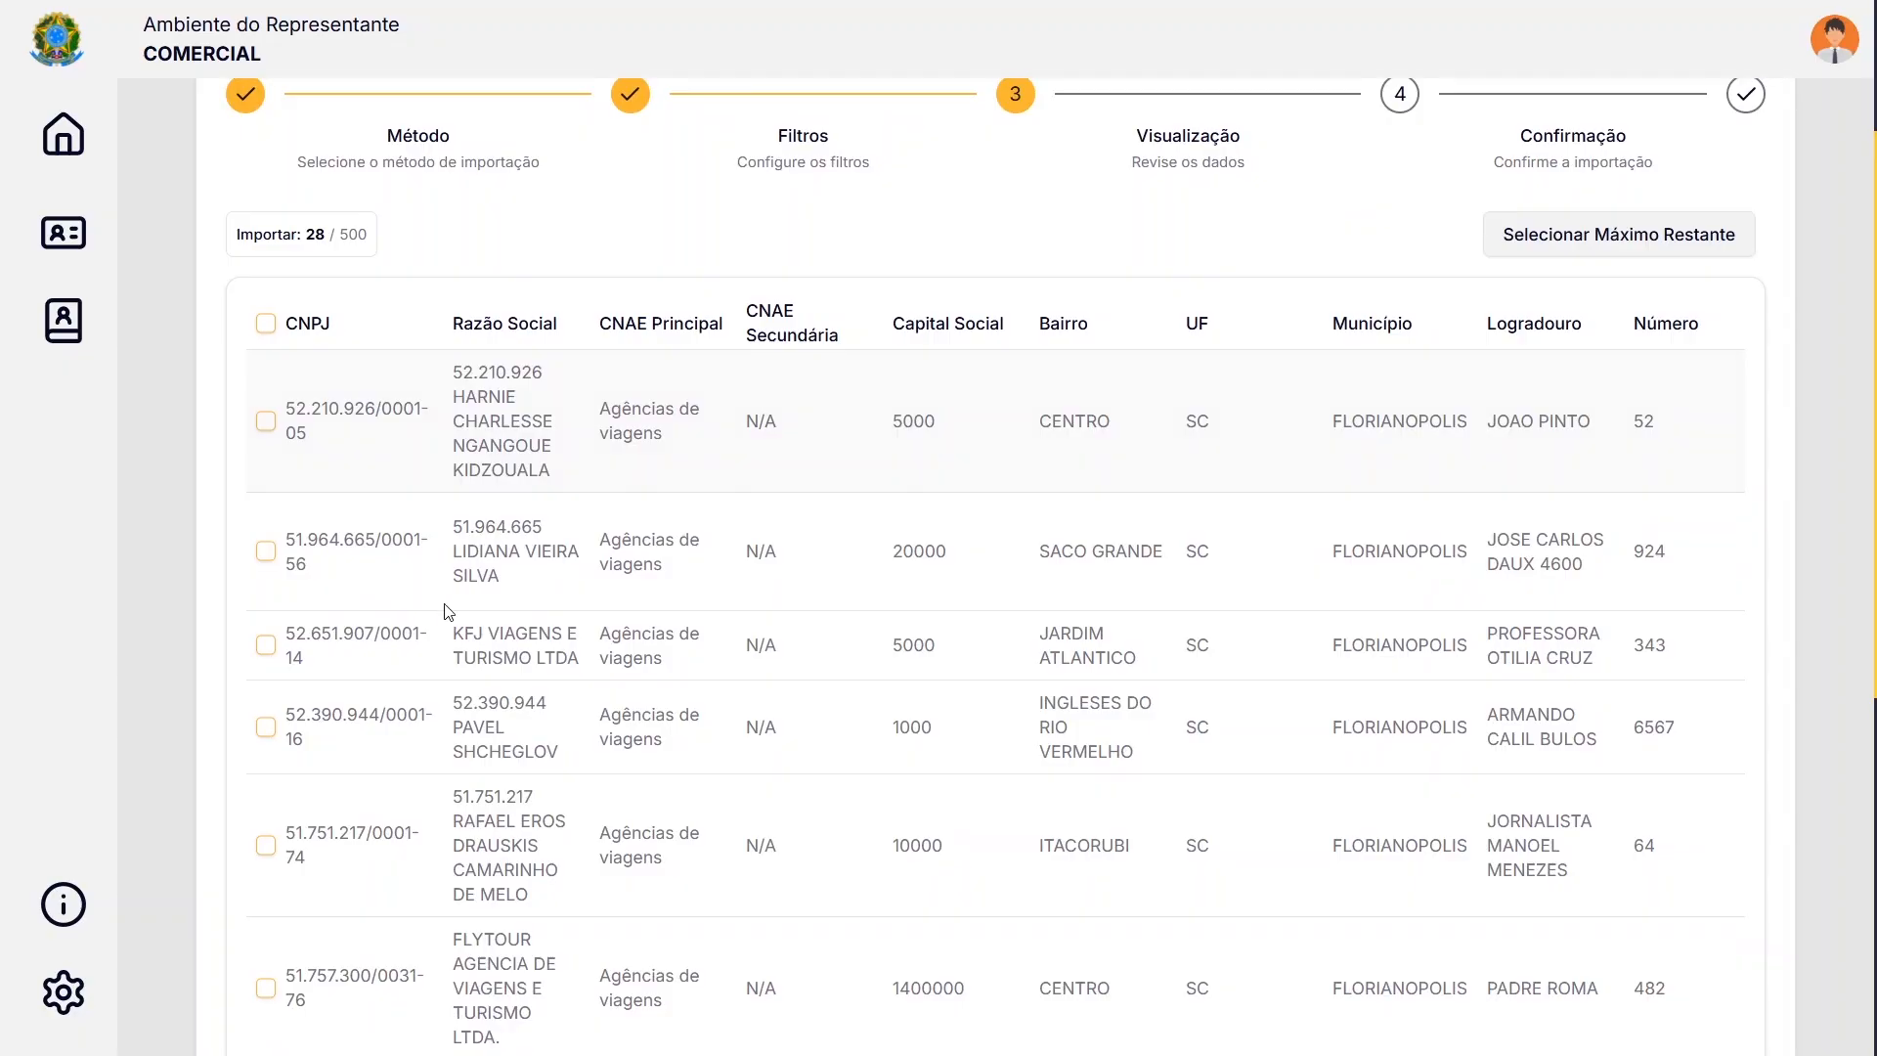
scroll(502, 629, up, 2)
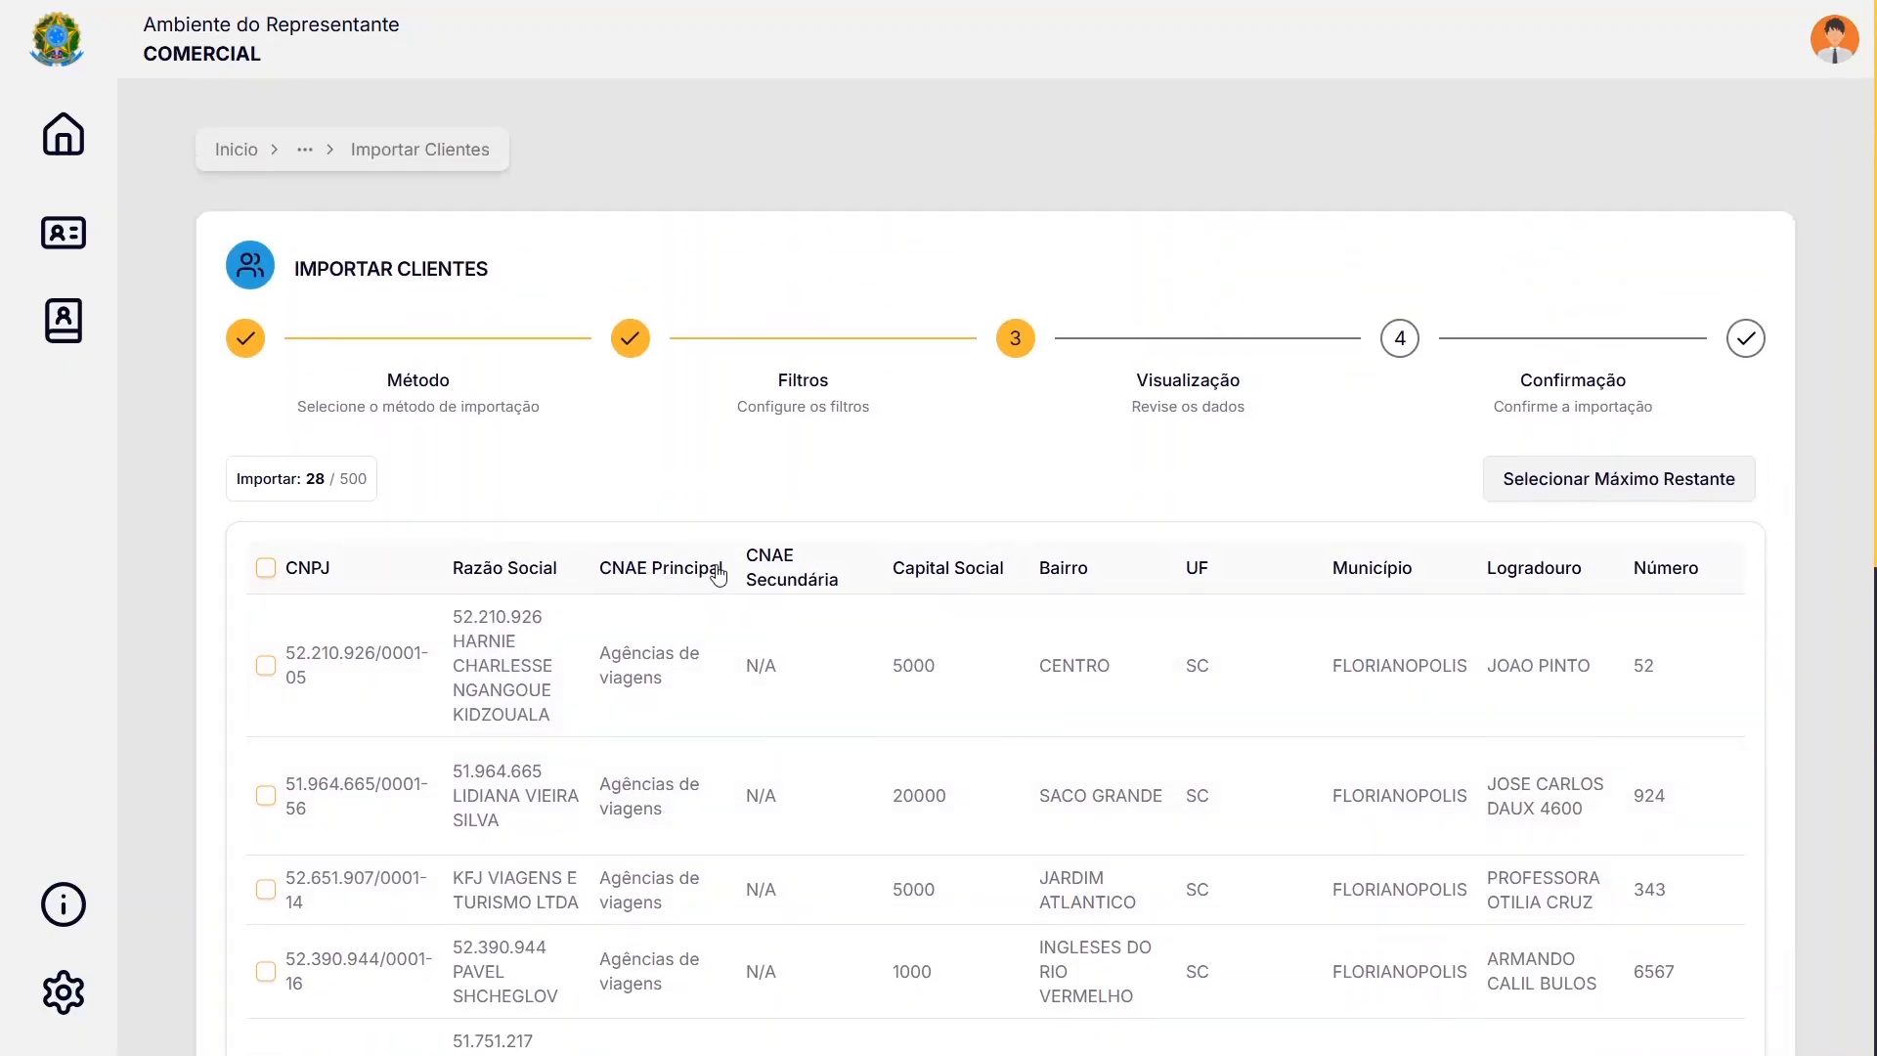
scroll(1306, 702, down, 1)
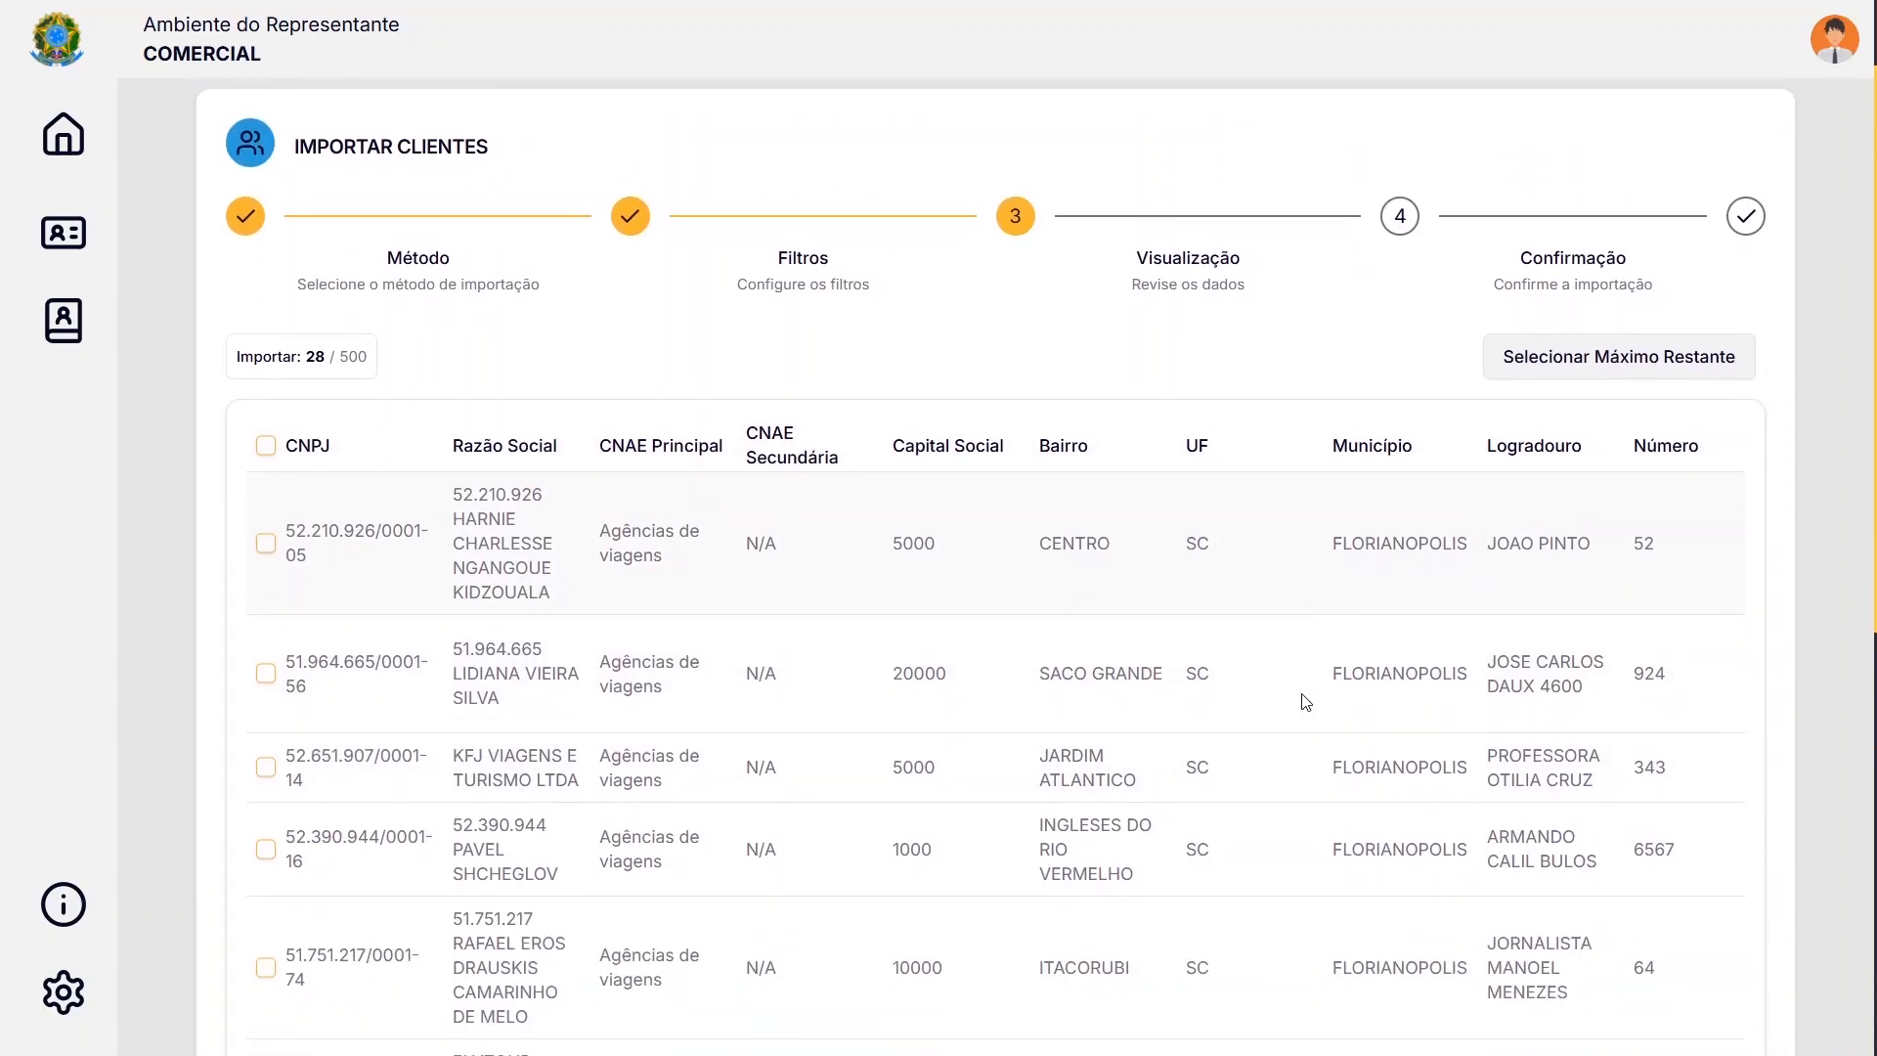
scroll(1306, 702, down, 1)
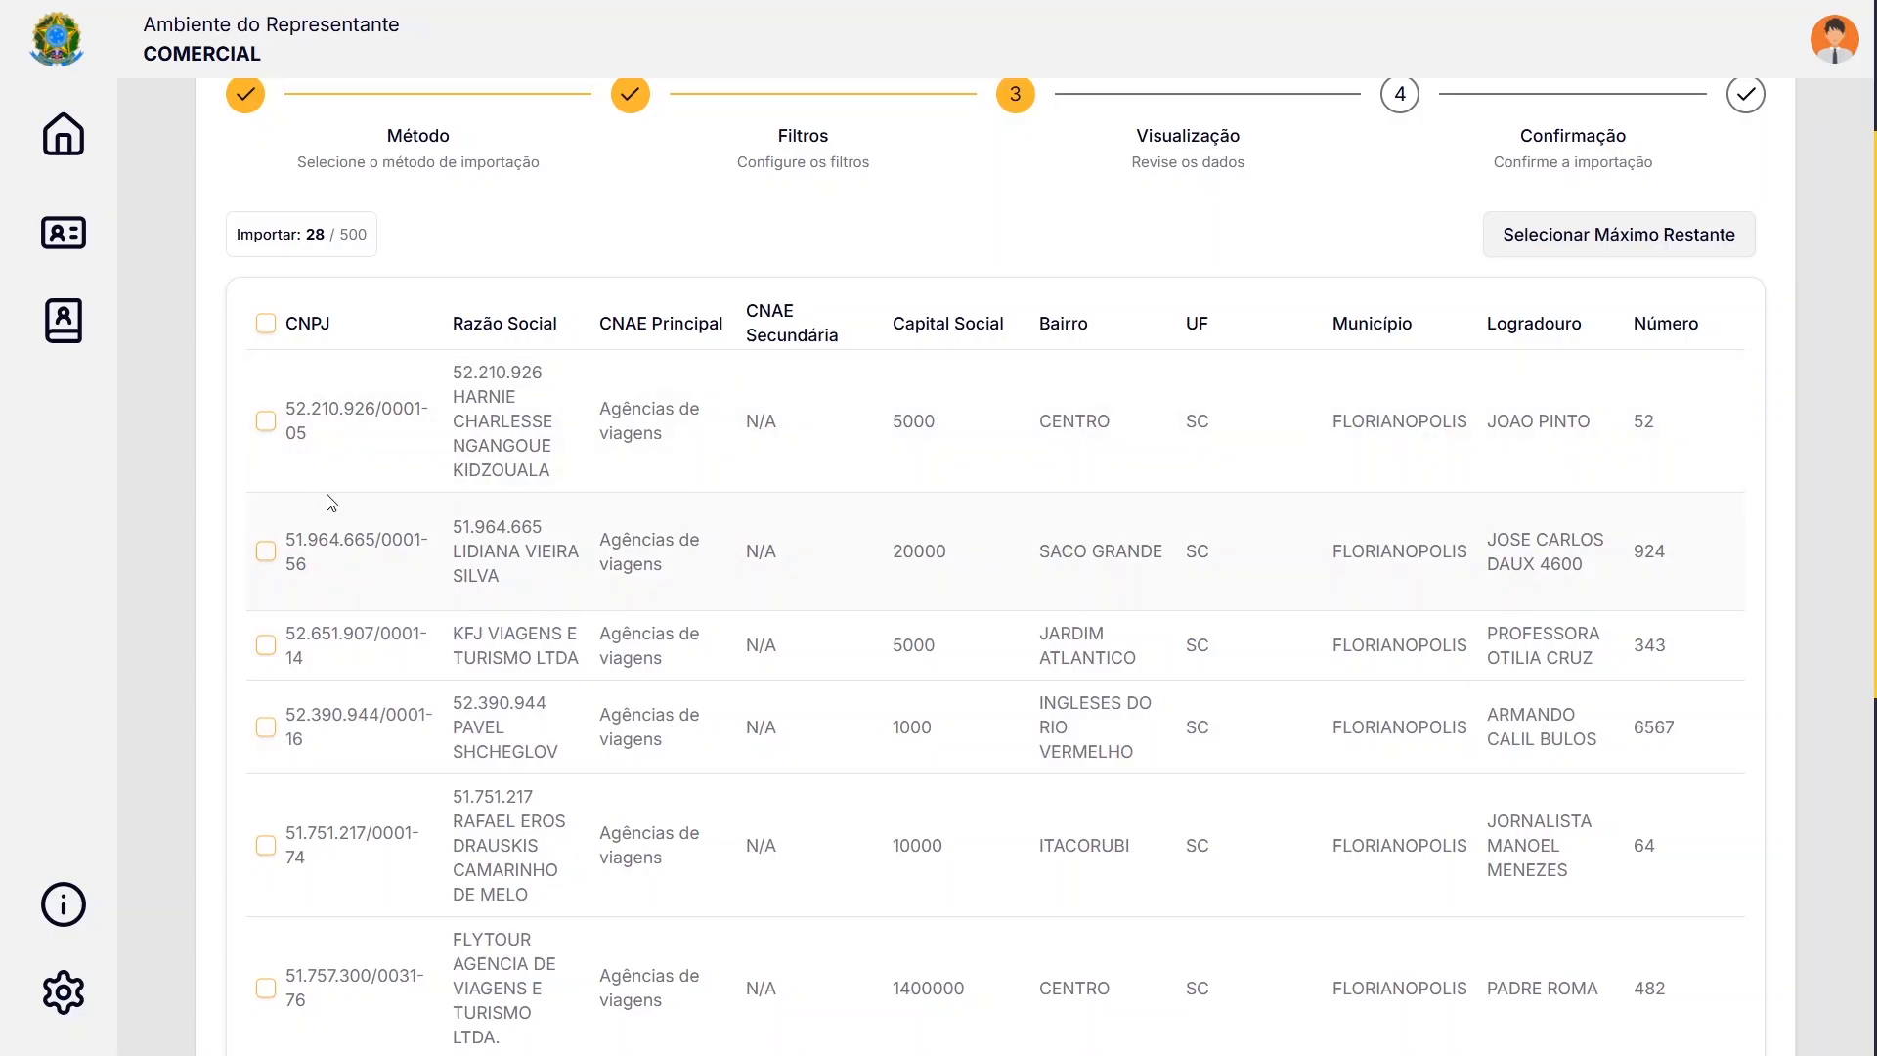
click(265, 424)
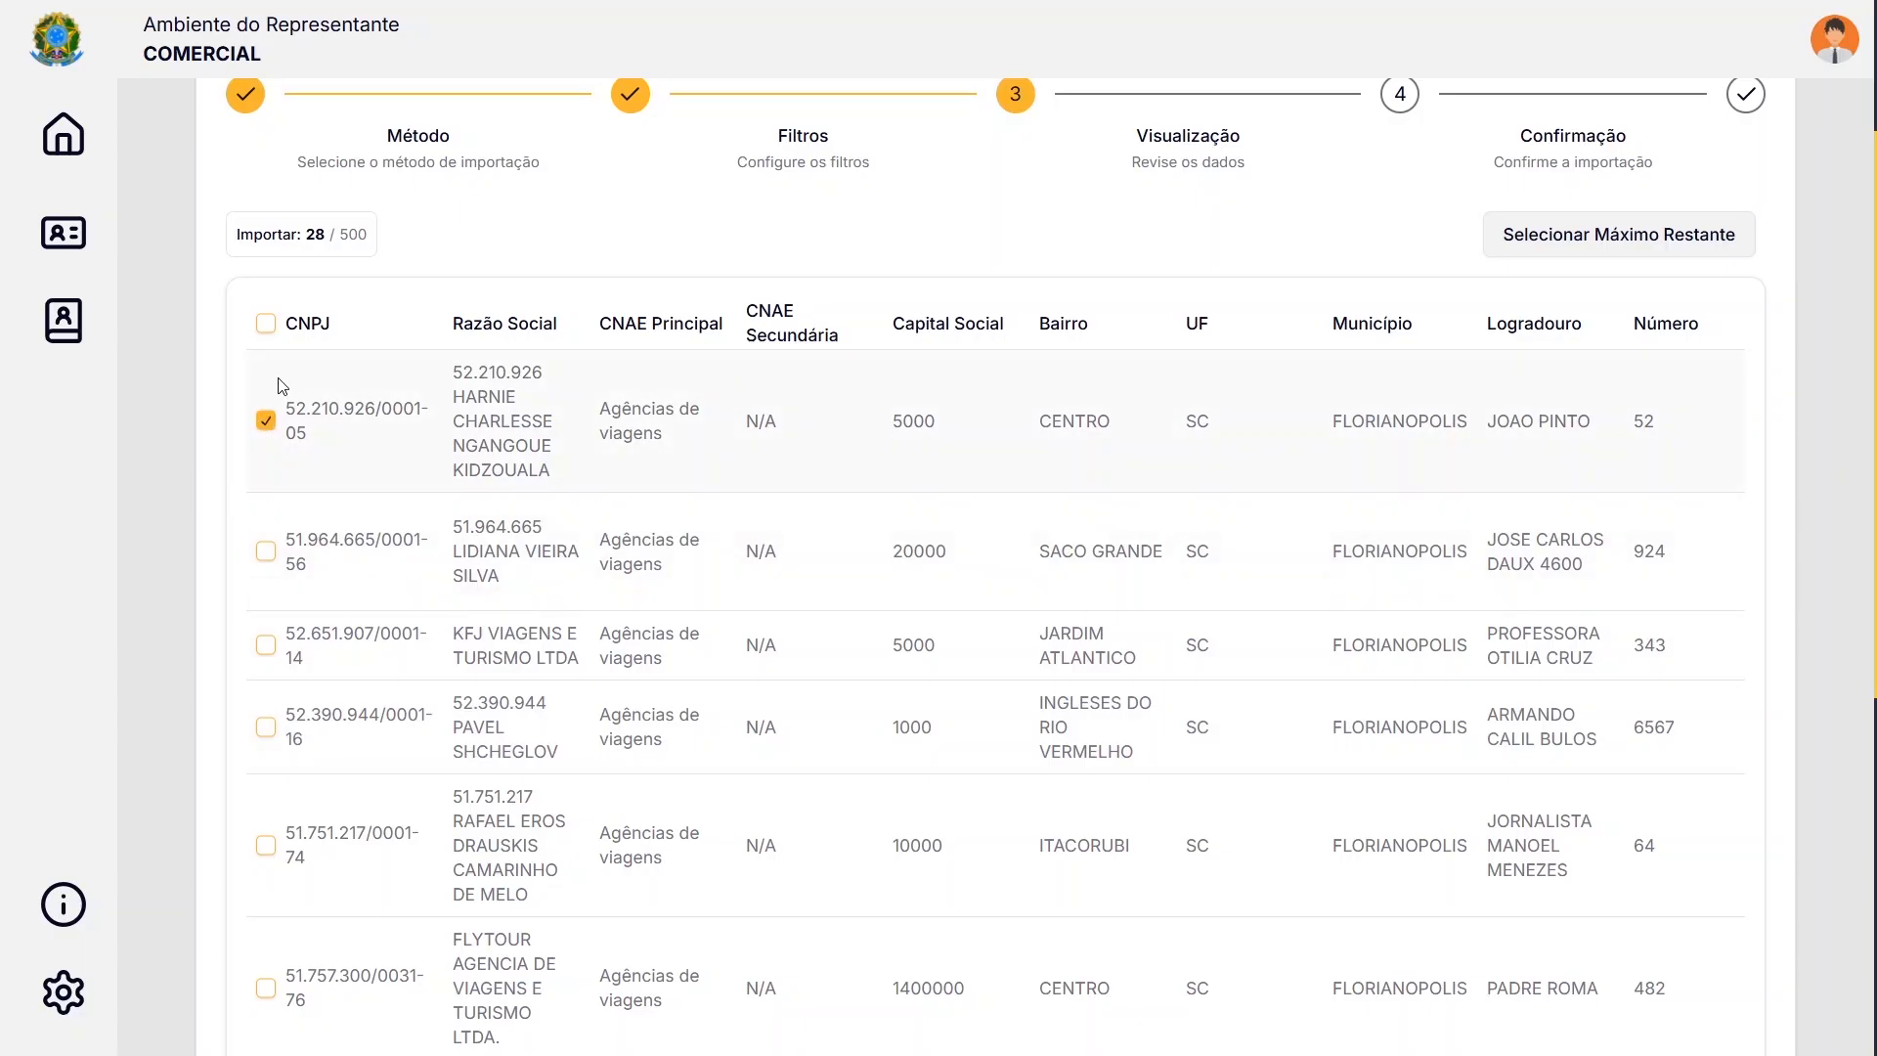
click(266, 324)
click(270, 329)
Sort the import preview by Capital Social in descending order
click(968, 326)
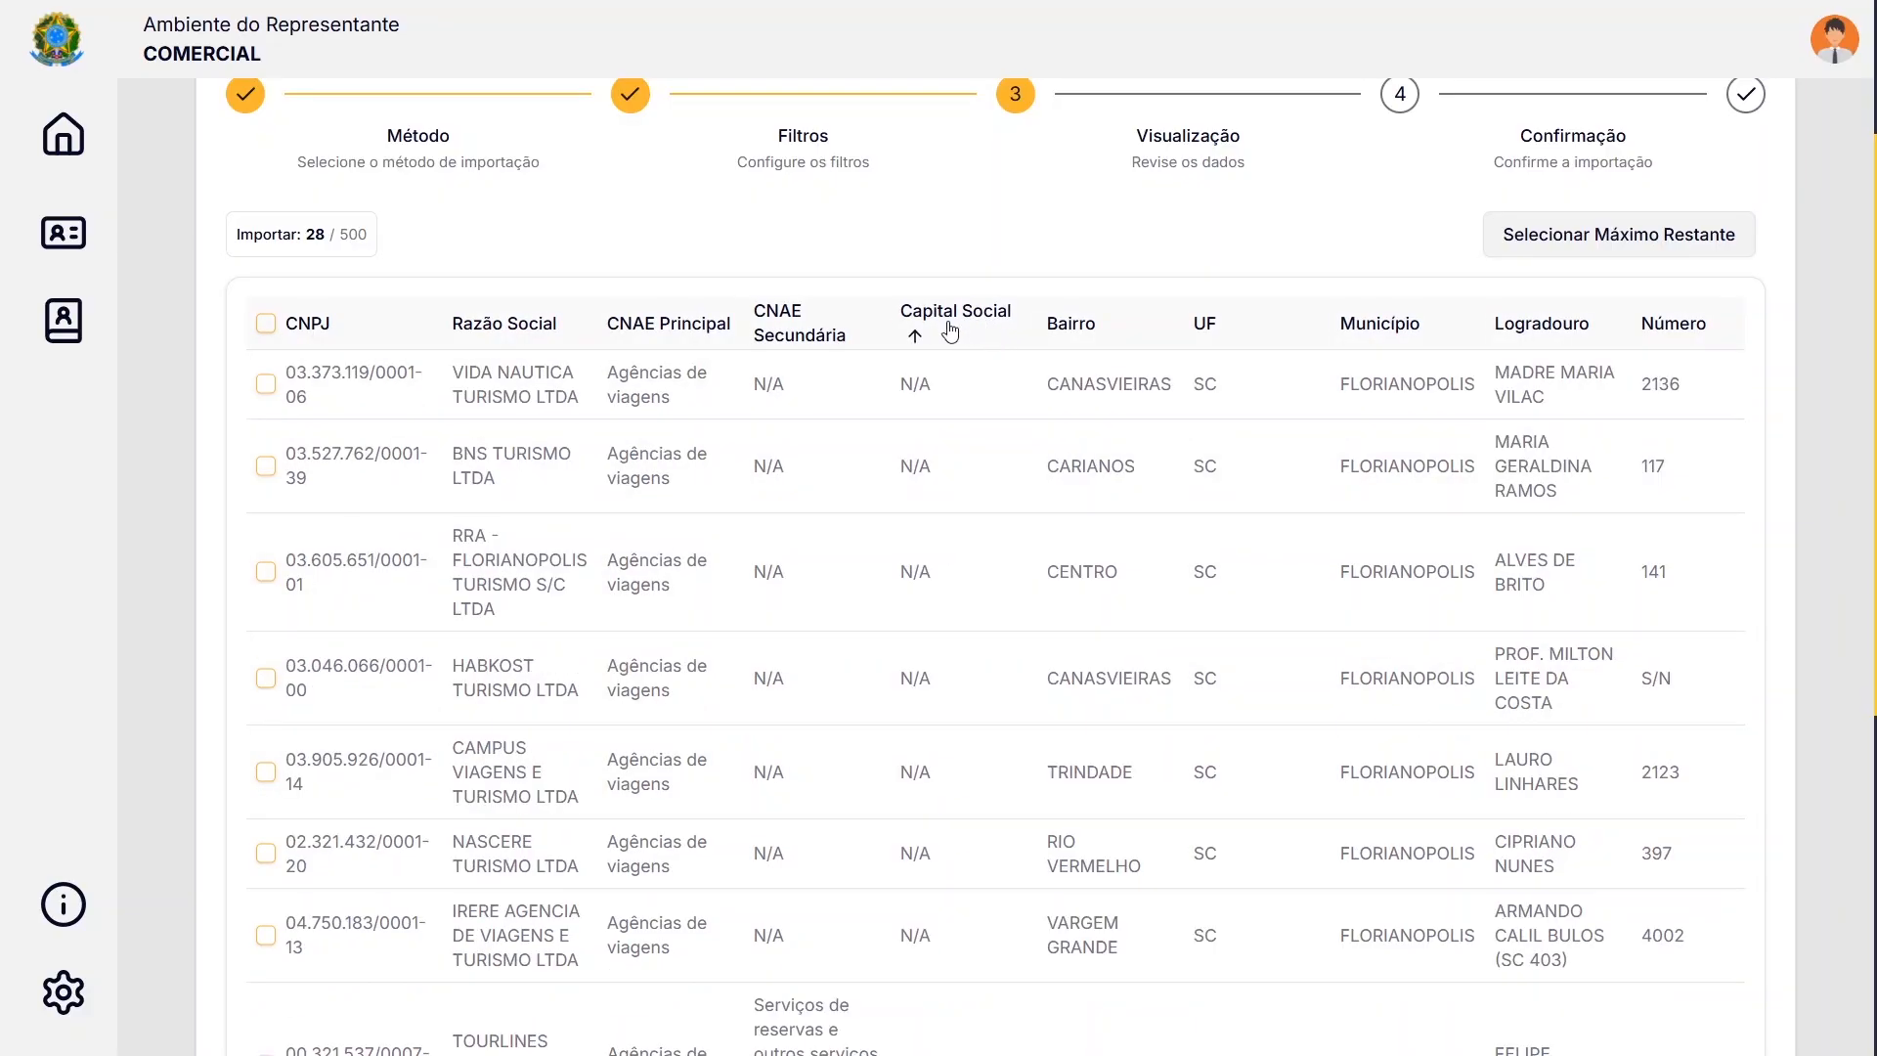
click(951, 331)
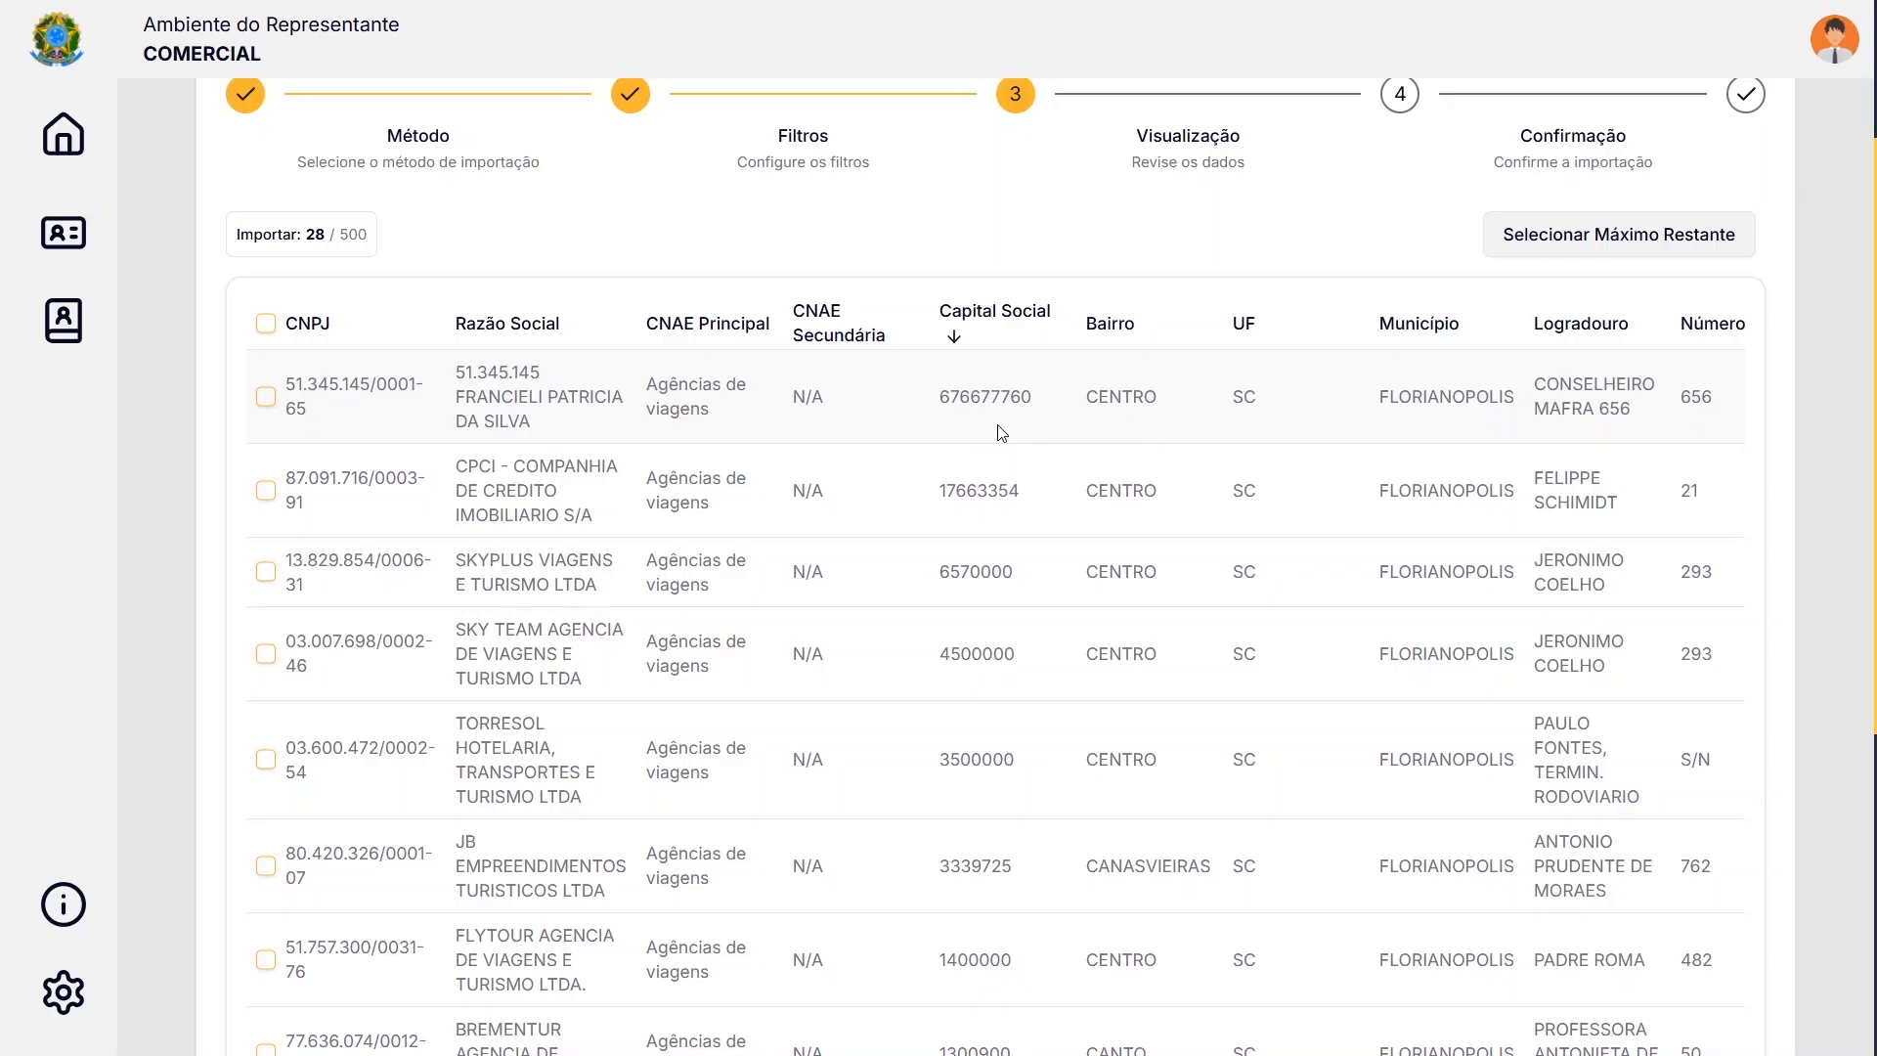
click(966, 349)
click(964, 347)
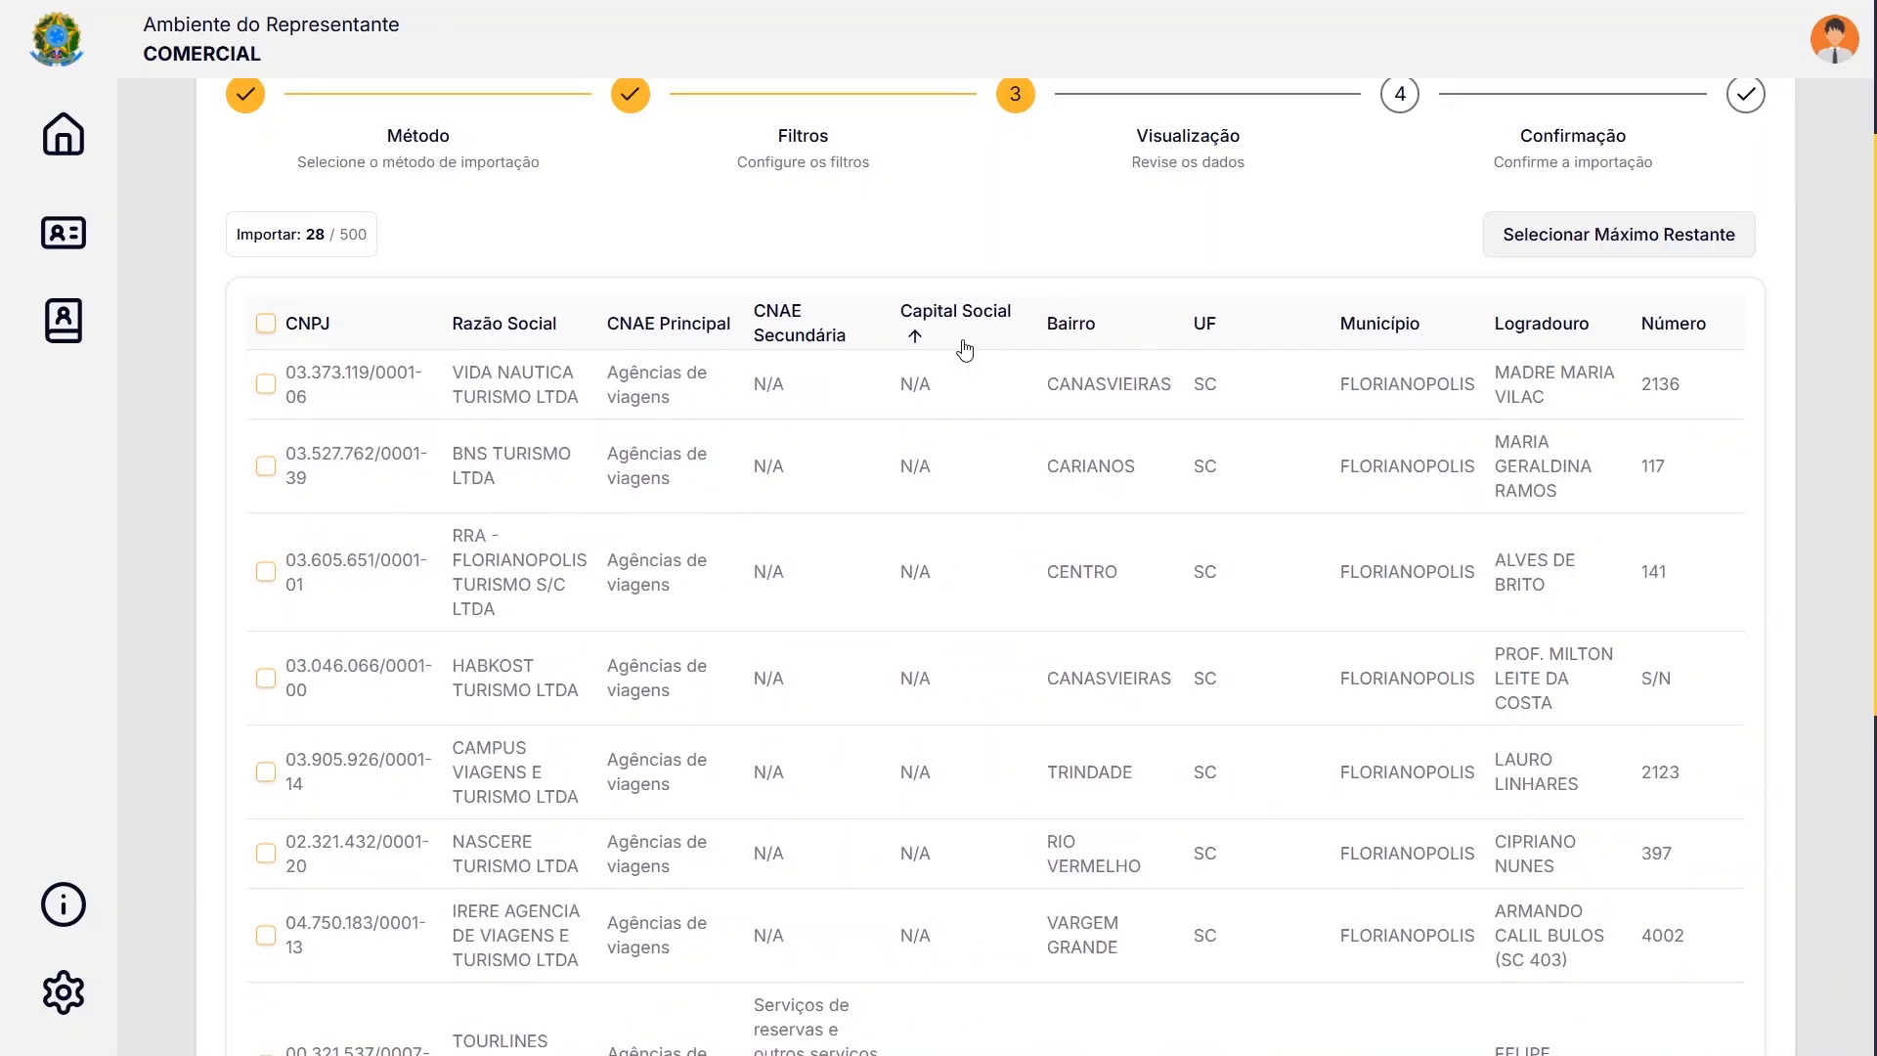
click(929, 344)
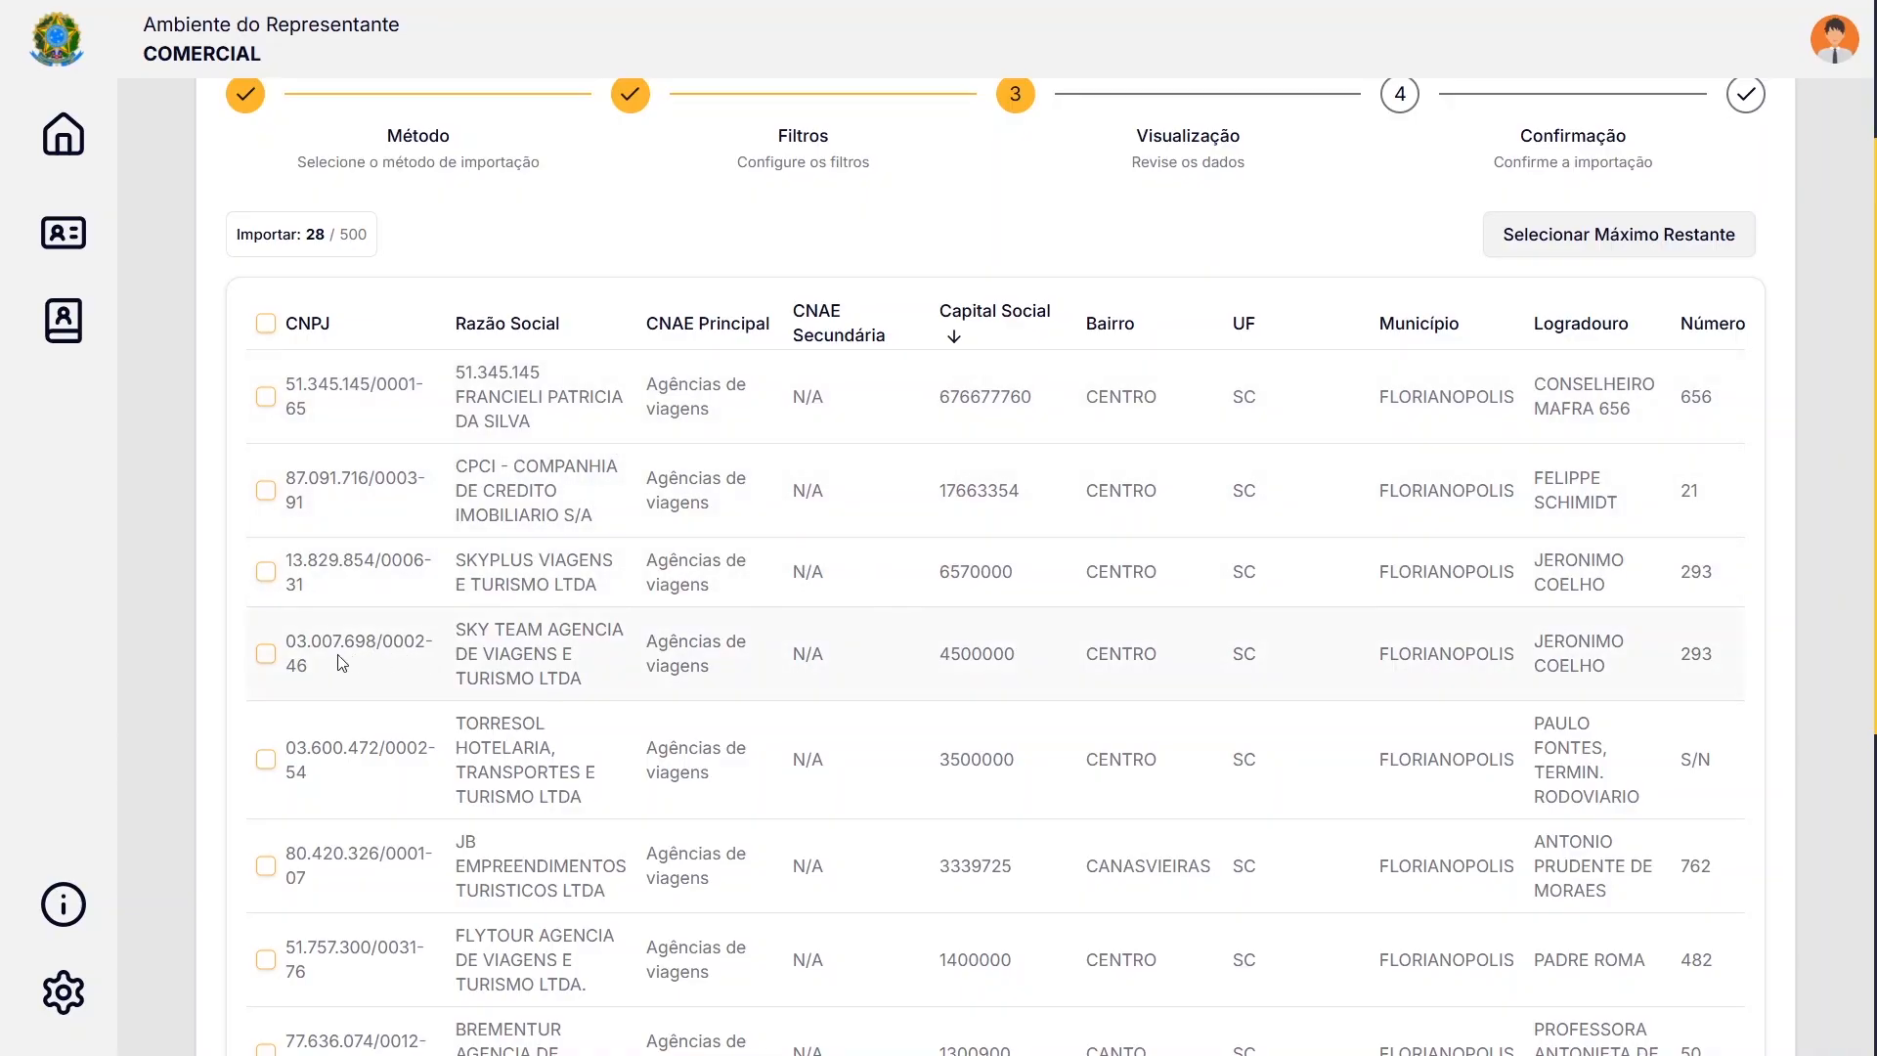
Select SKY TEAM AGENCIA DE VIAGENS E TURISMO LTDA in the preview and confirm its import as a client
click(267, 656)
scroll(515, 628, down, 6)
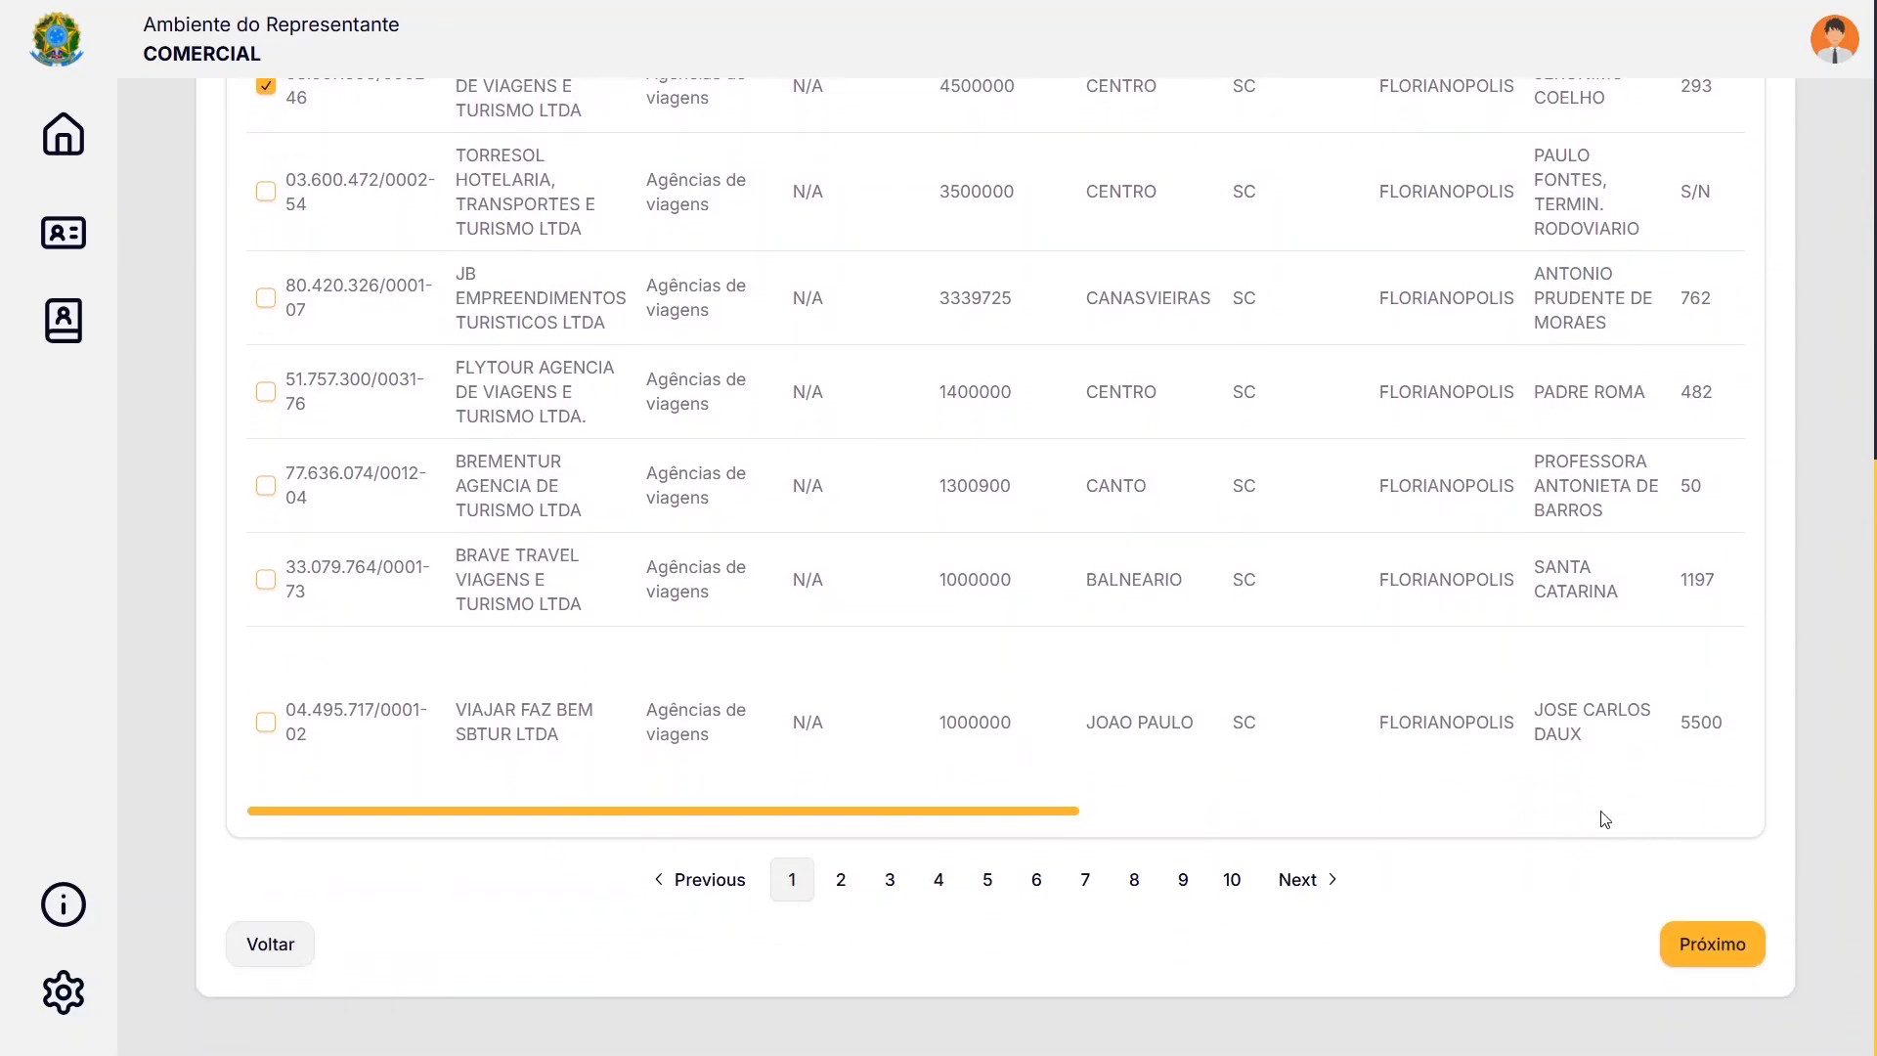
click(1749, 946)
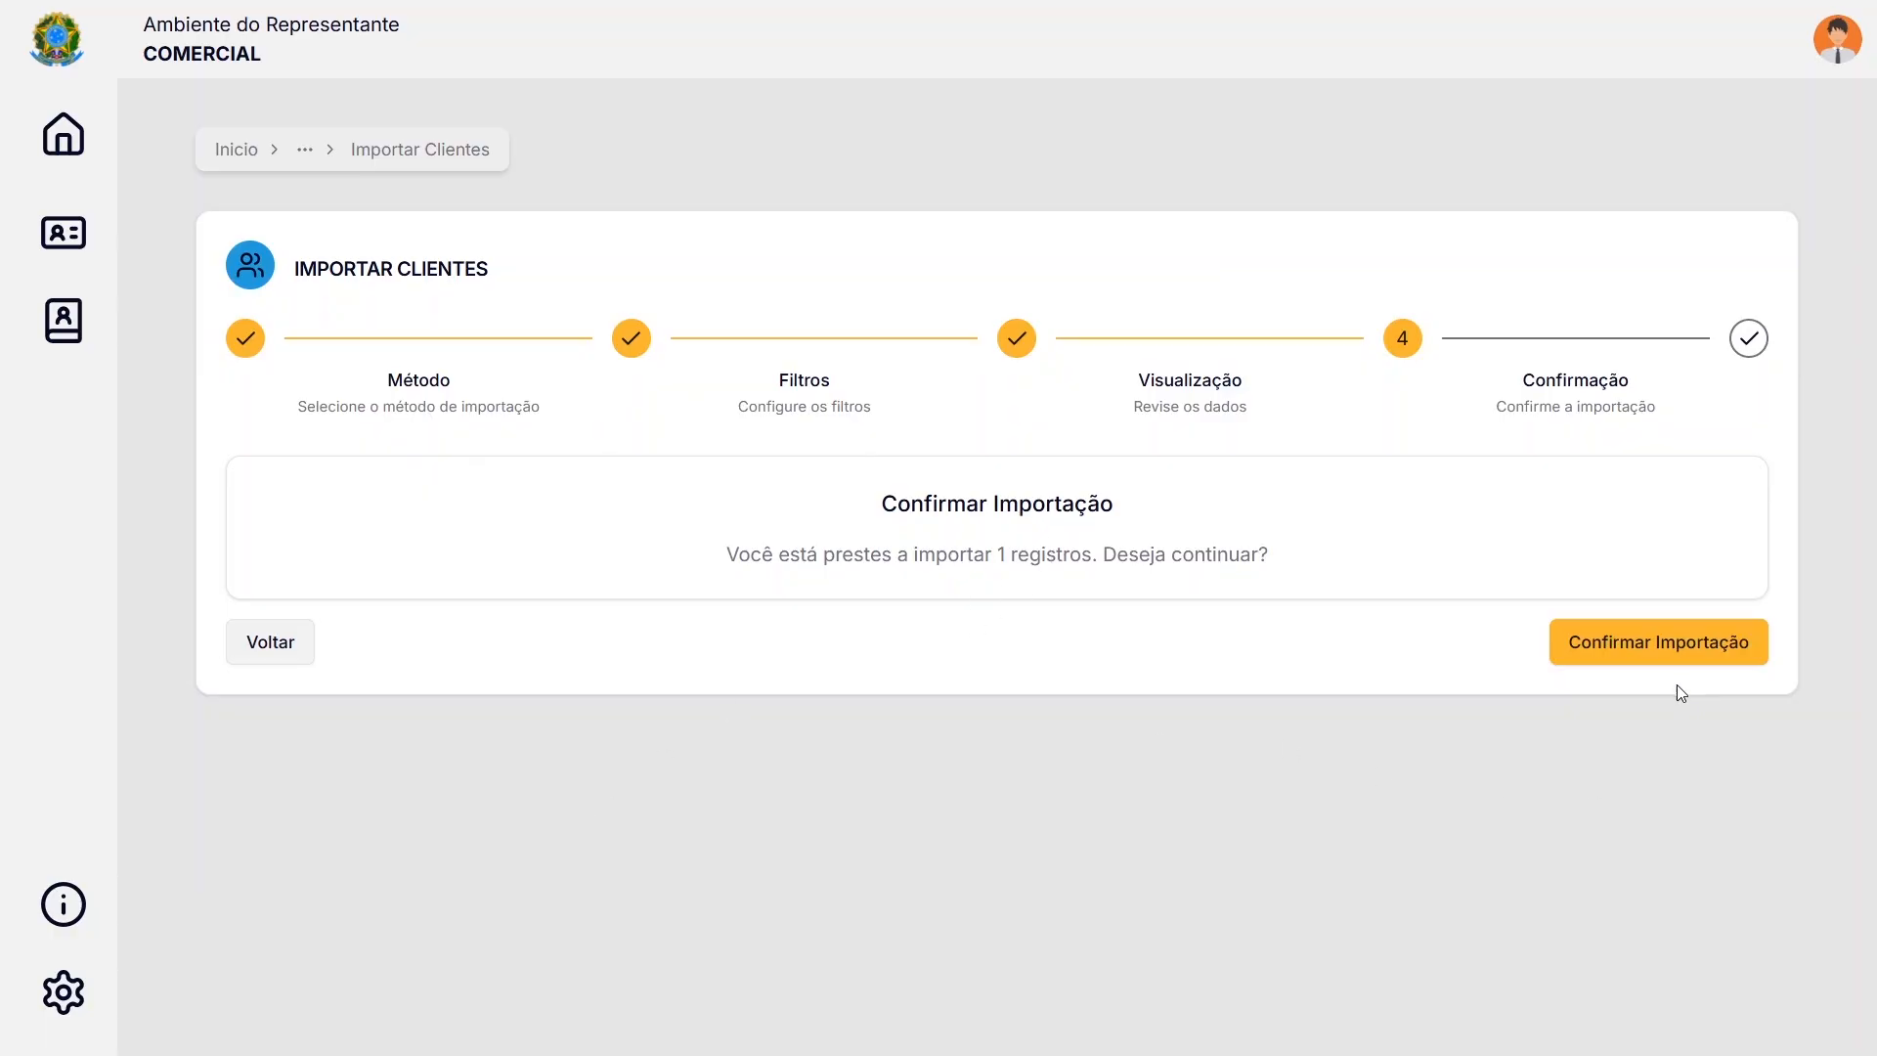
click(1668, 655)
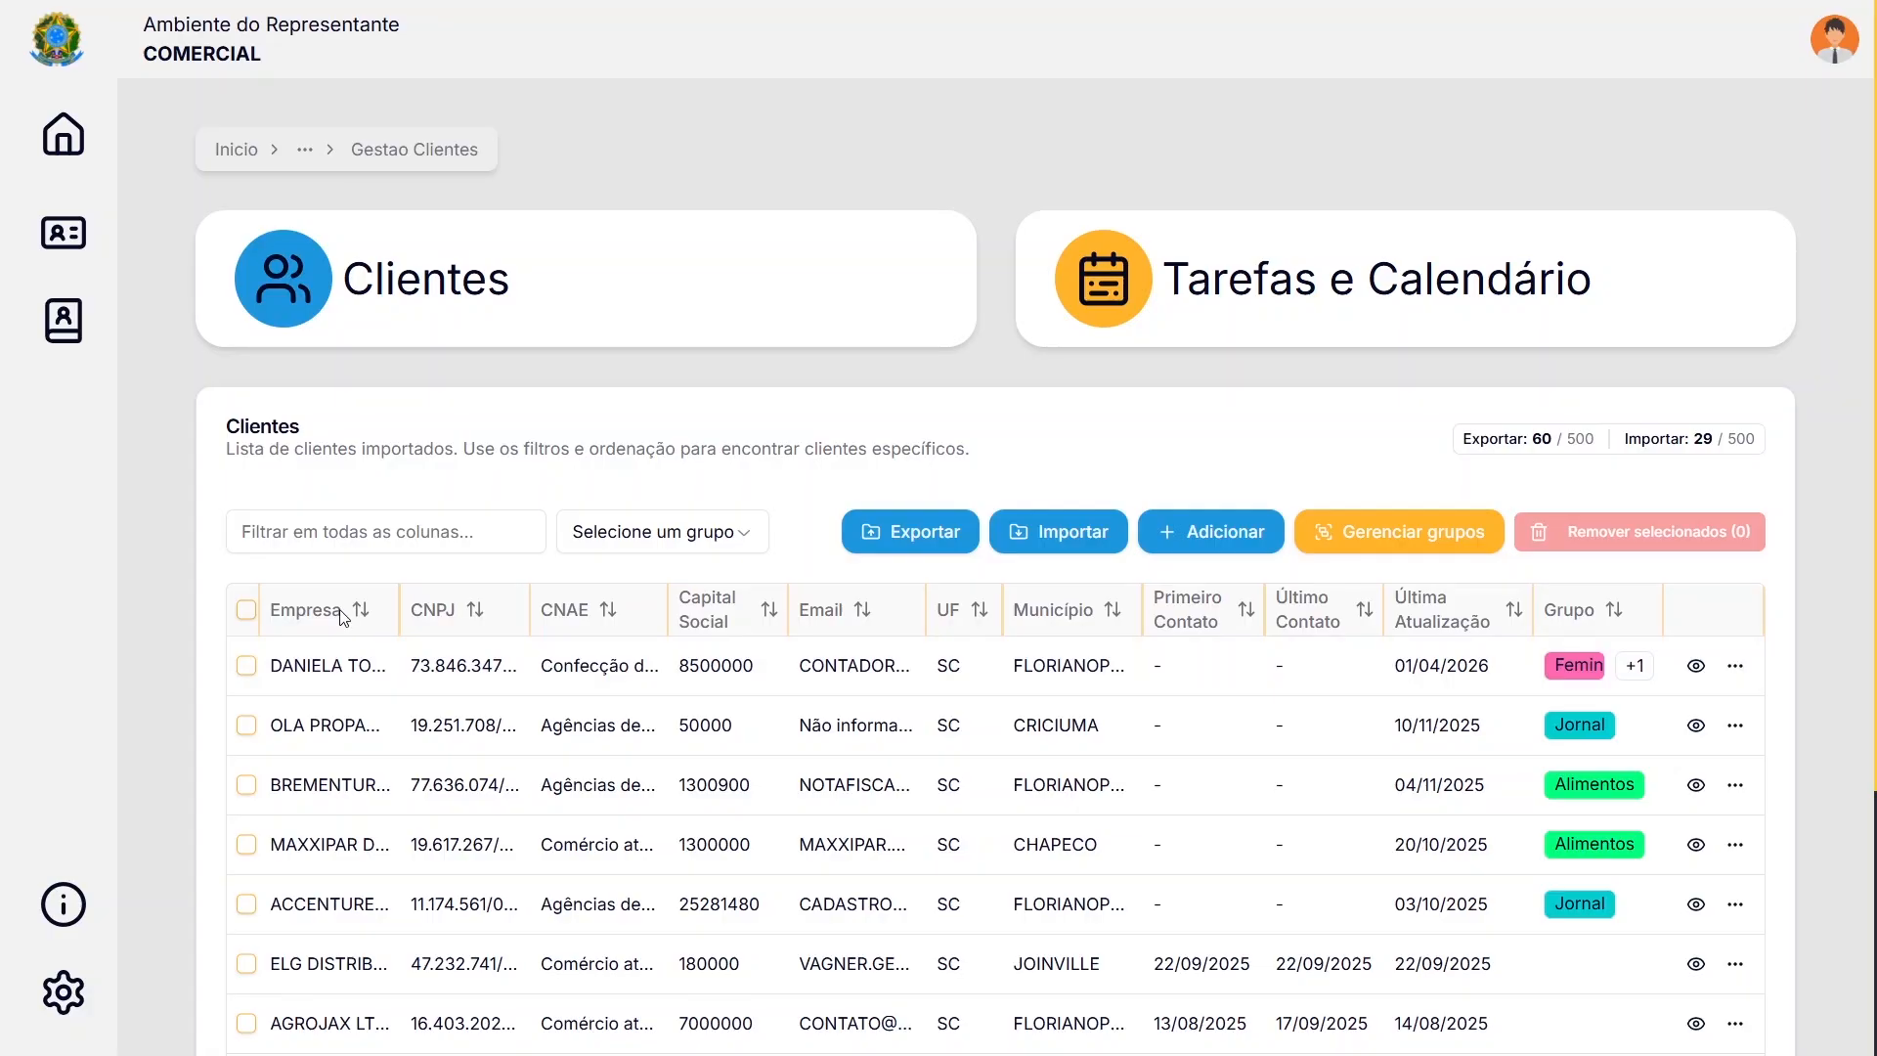
Filter the client list by "sky", select the SKY TEAM client and open its detail page
click(357, 540)
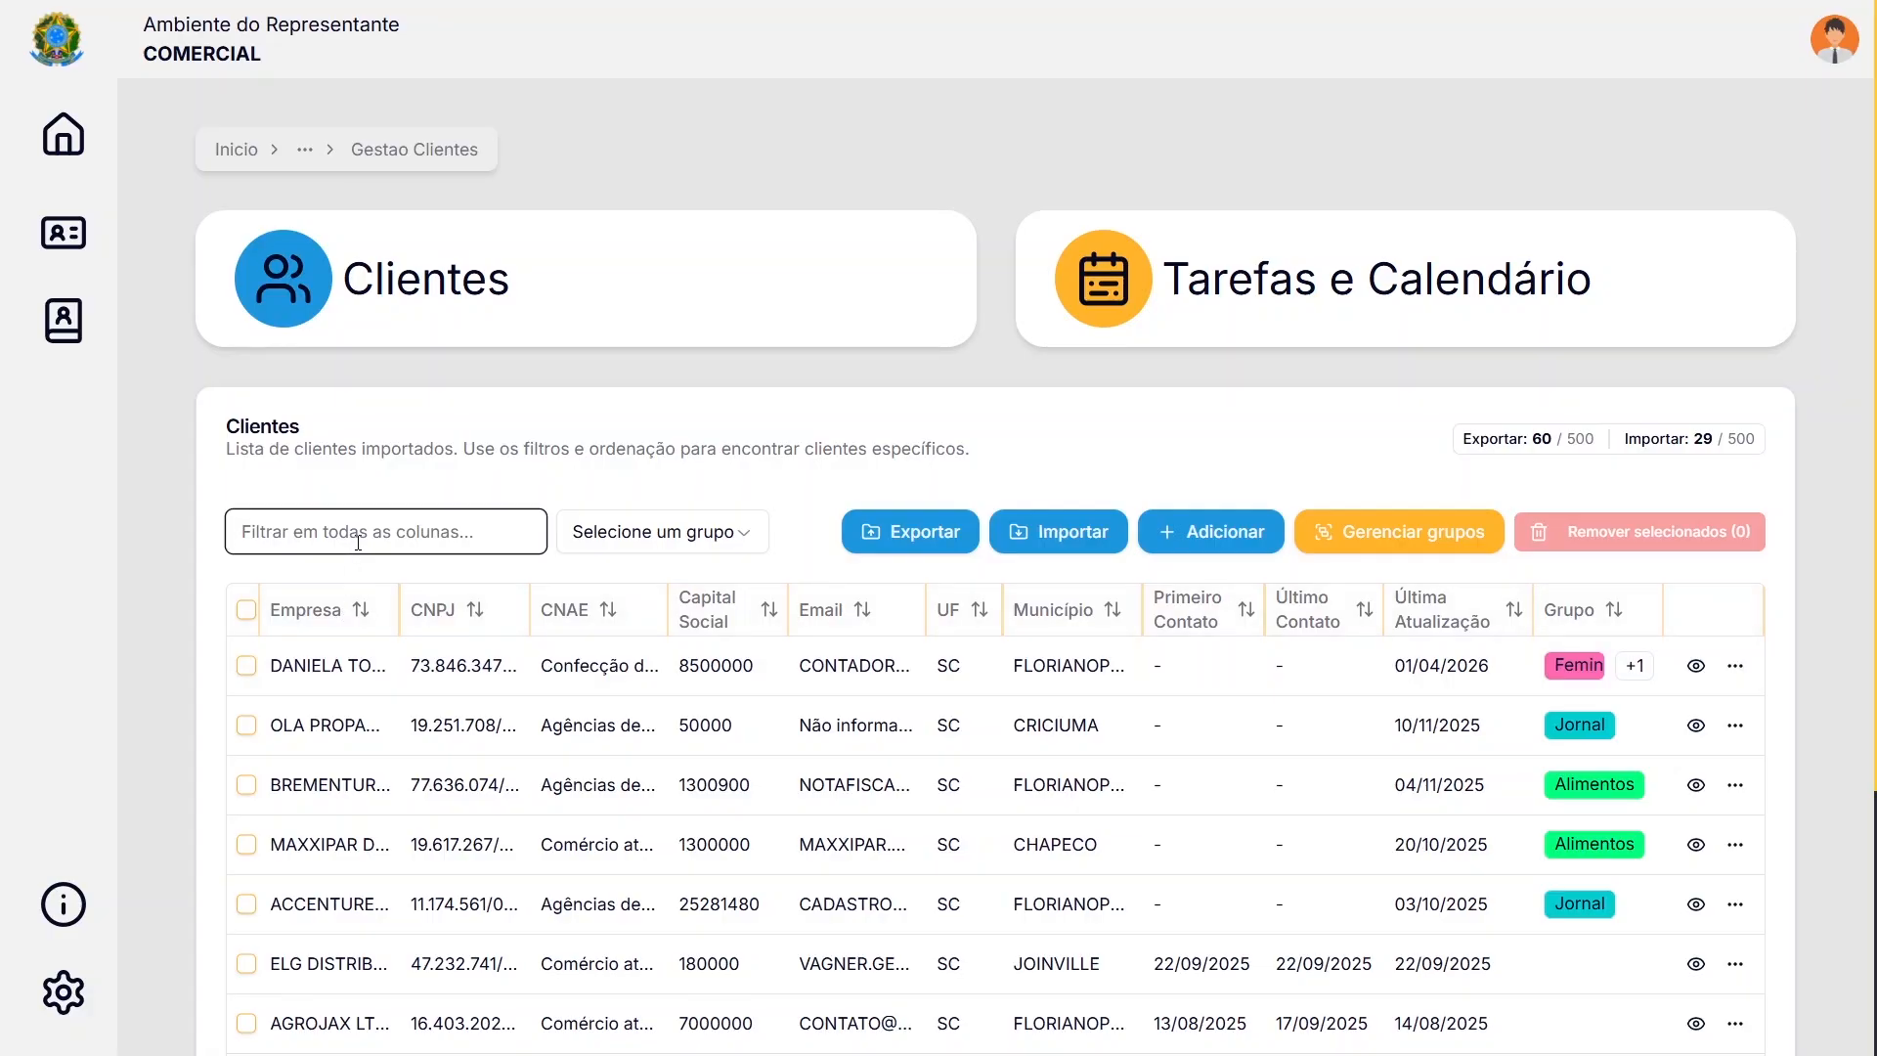
text(sky)
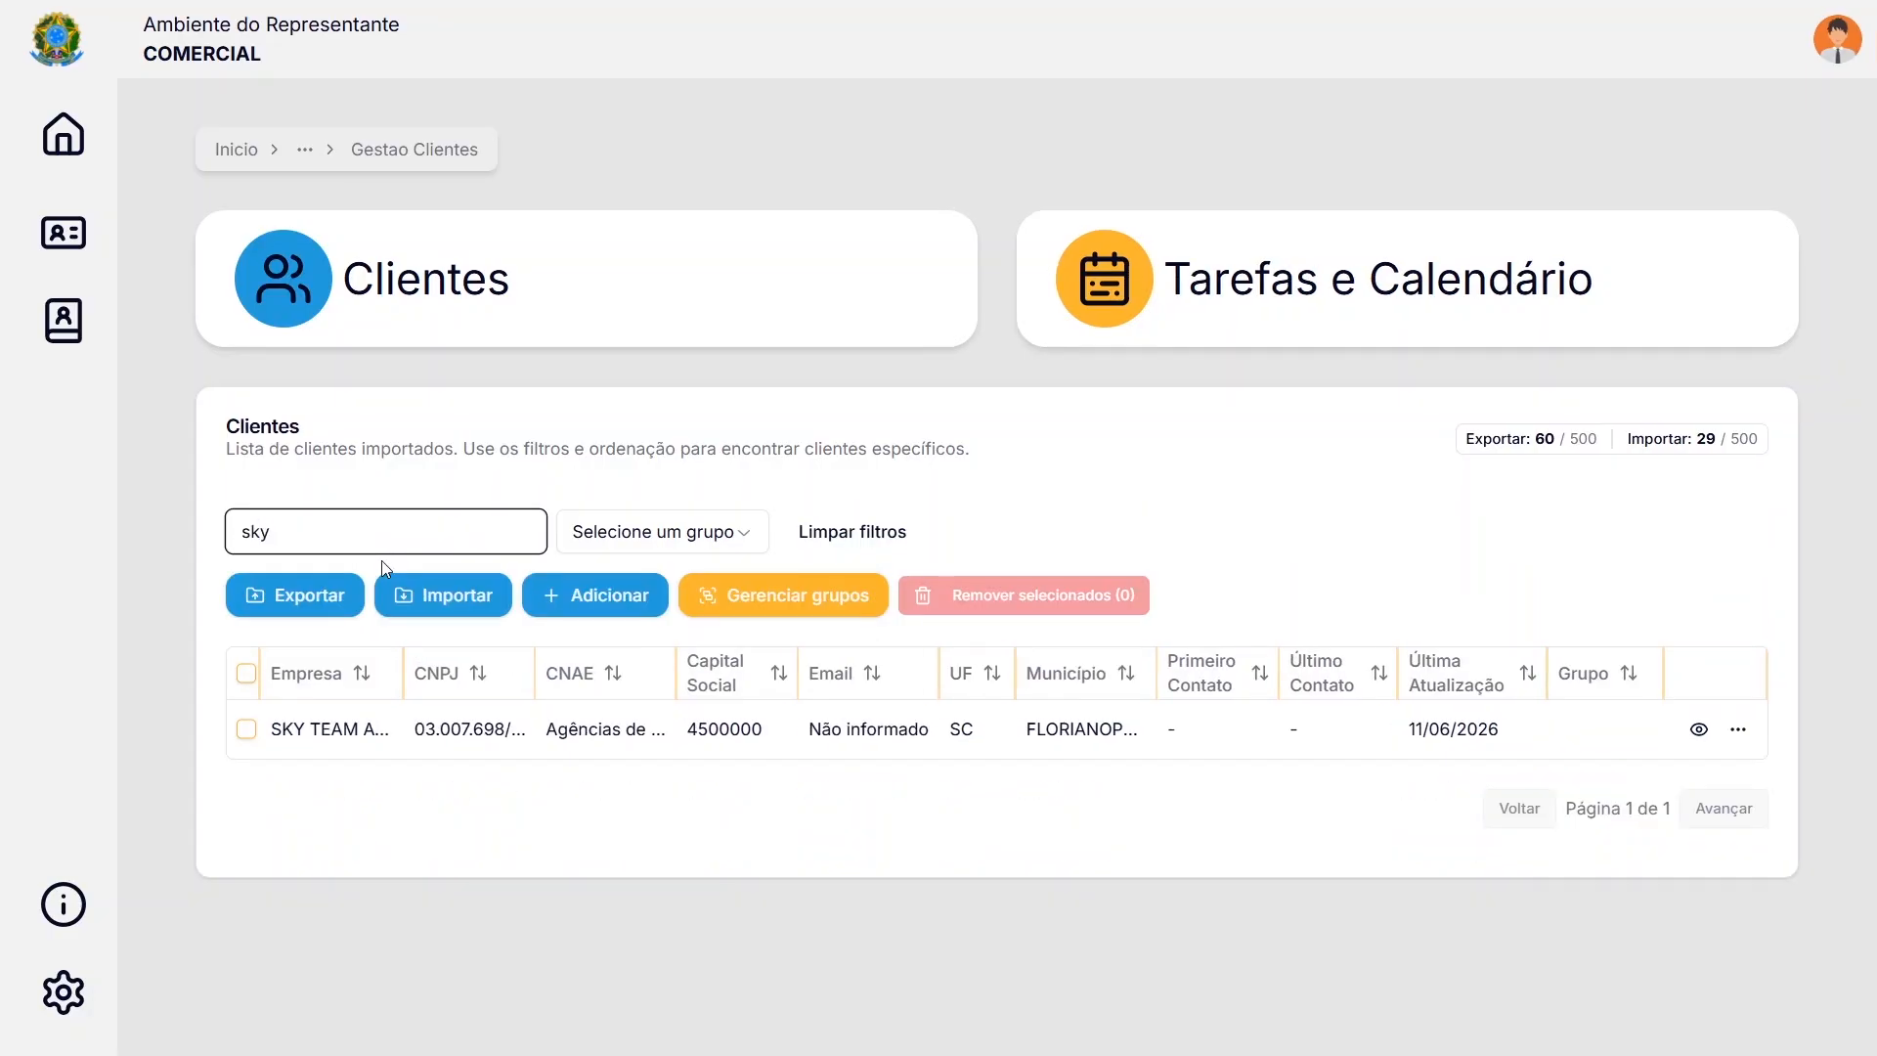
click(246, 728)
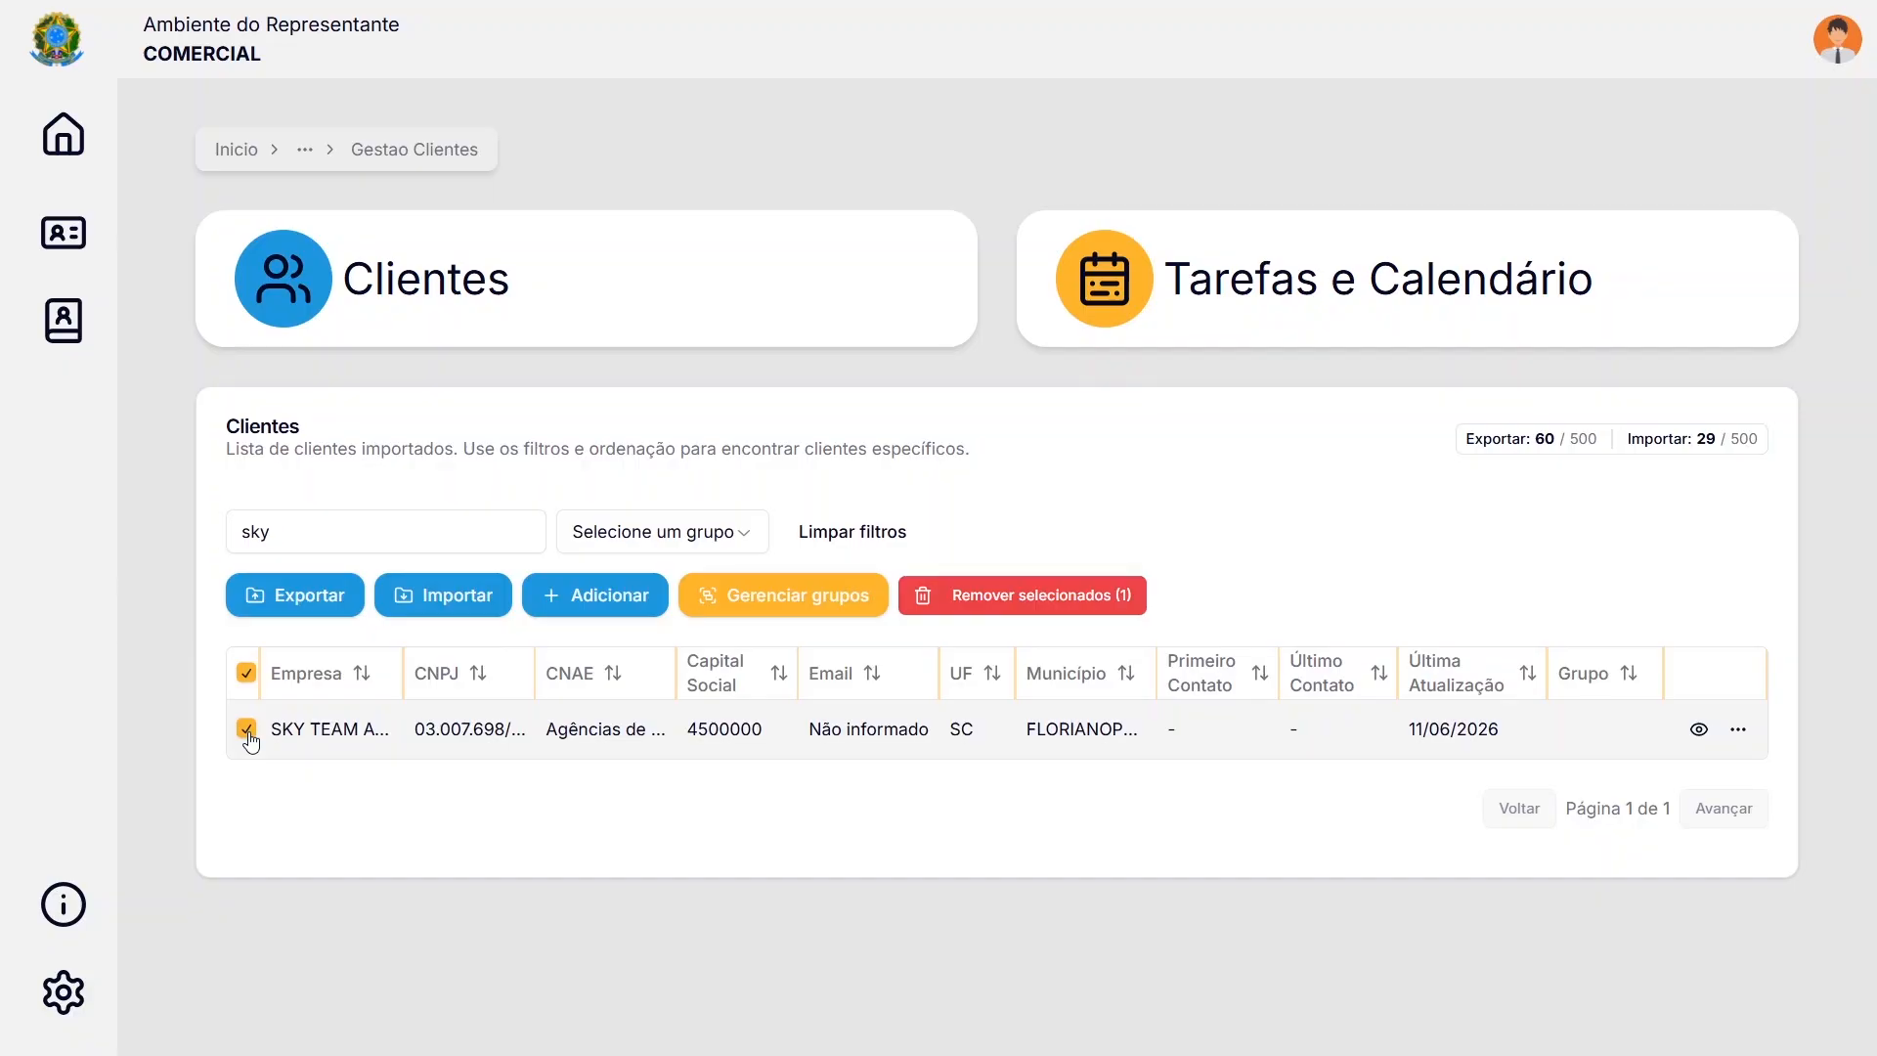
click(1698, 732)
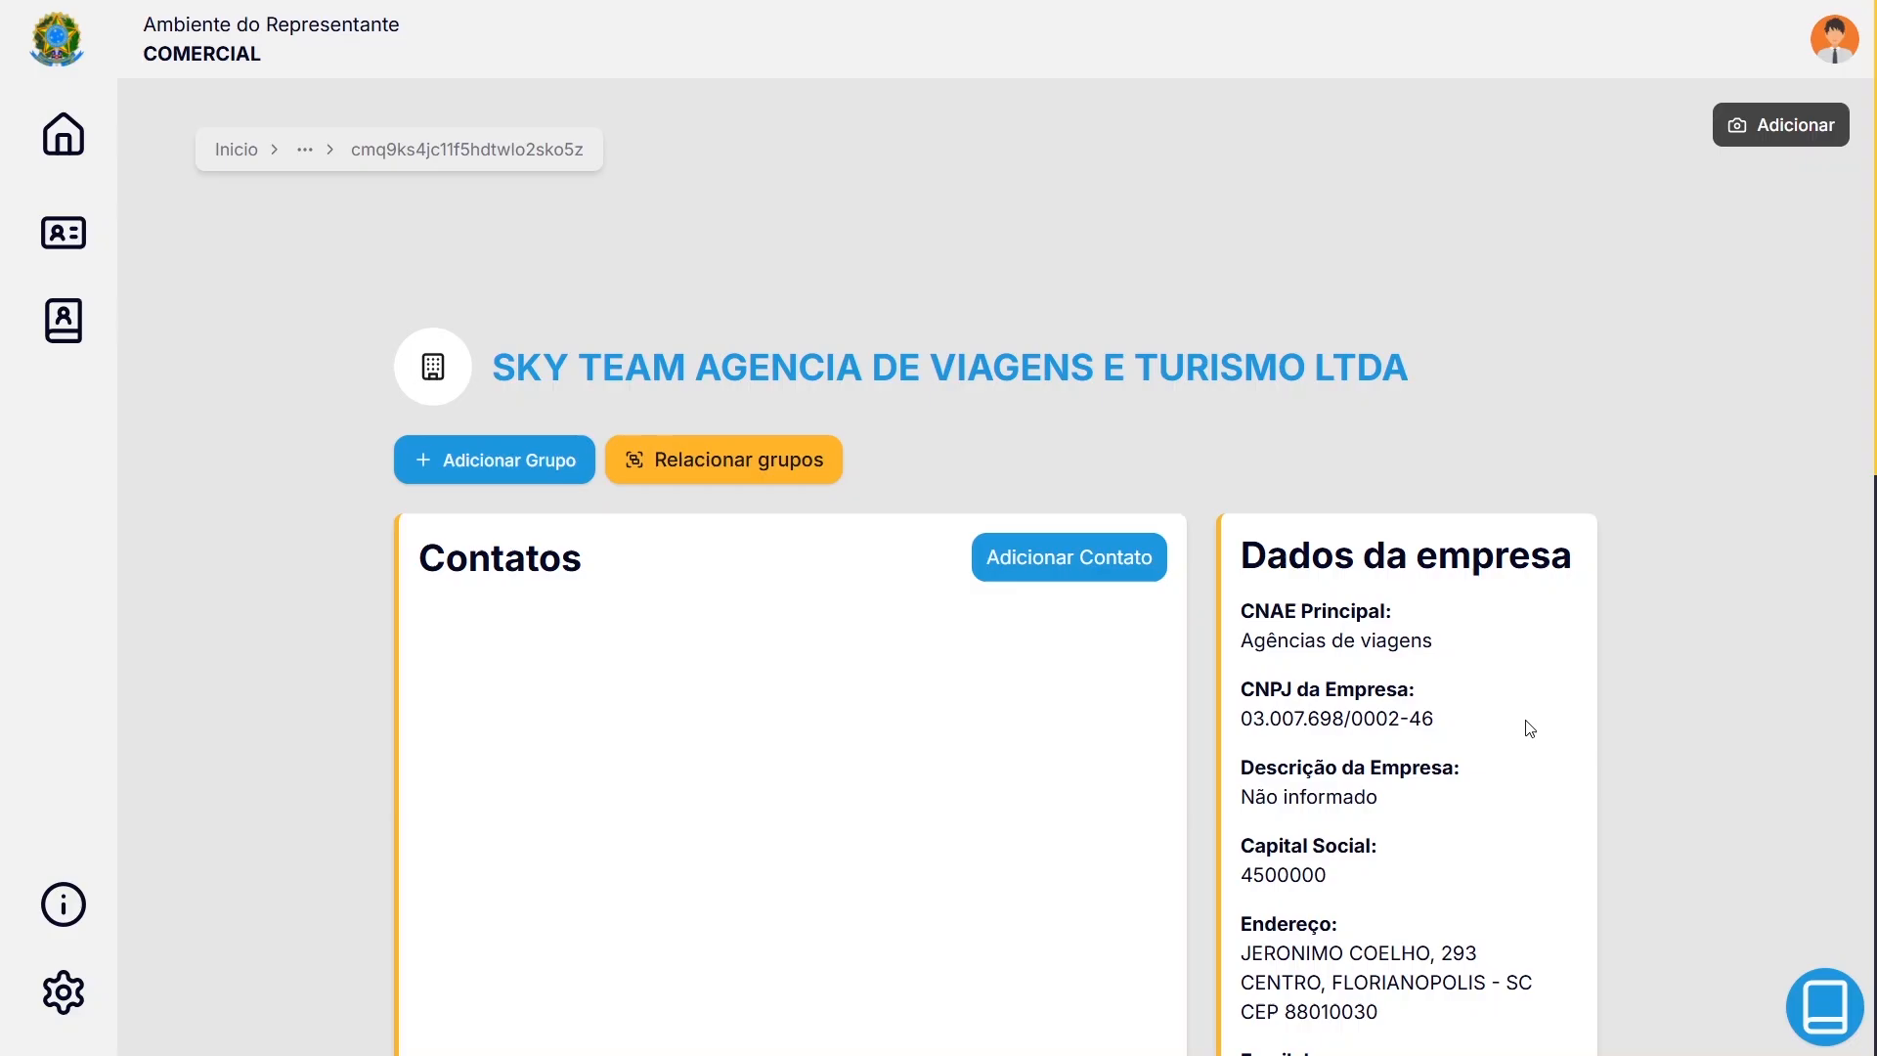
Examine the client's company data, including capital, address, e-mail and phone fields, and glance at the Tarefas section
scroll(833, 663, down, 2)
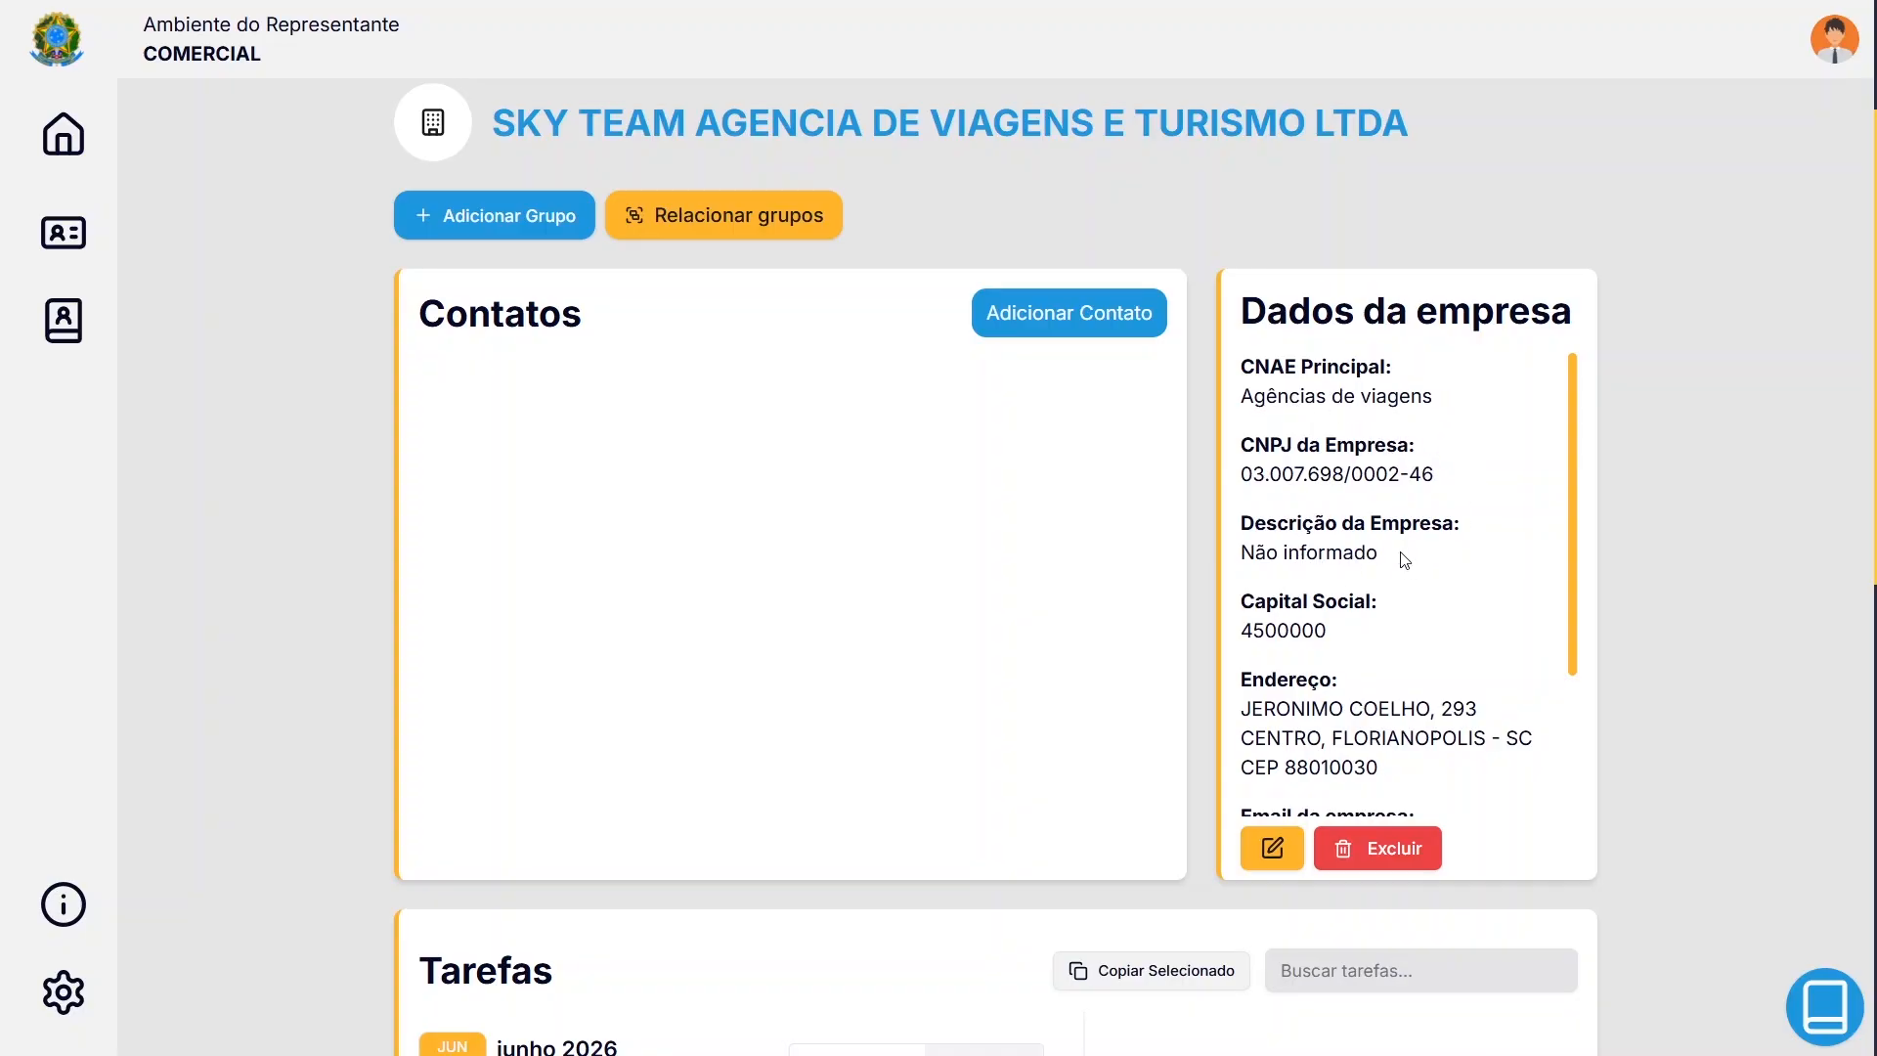
scroll(1337, 629, down, 1)
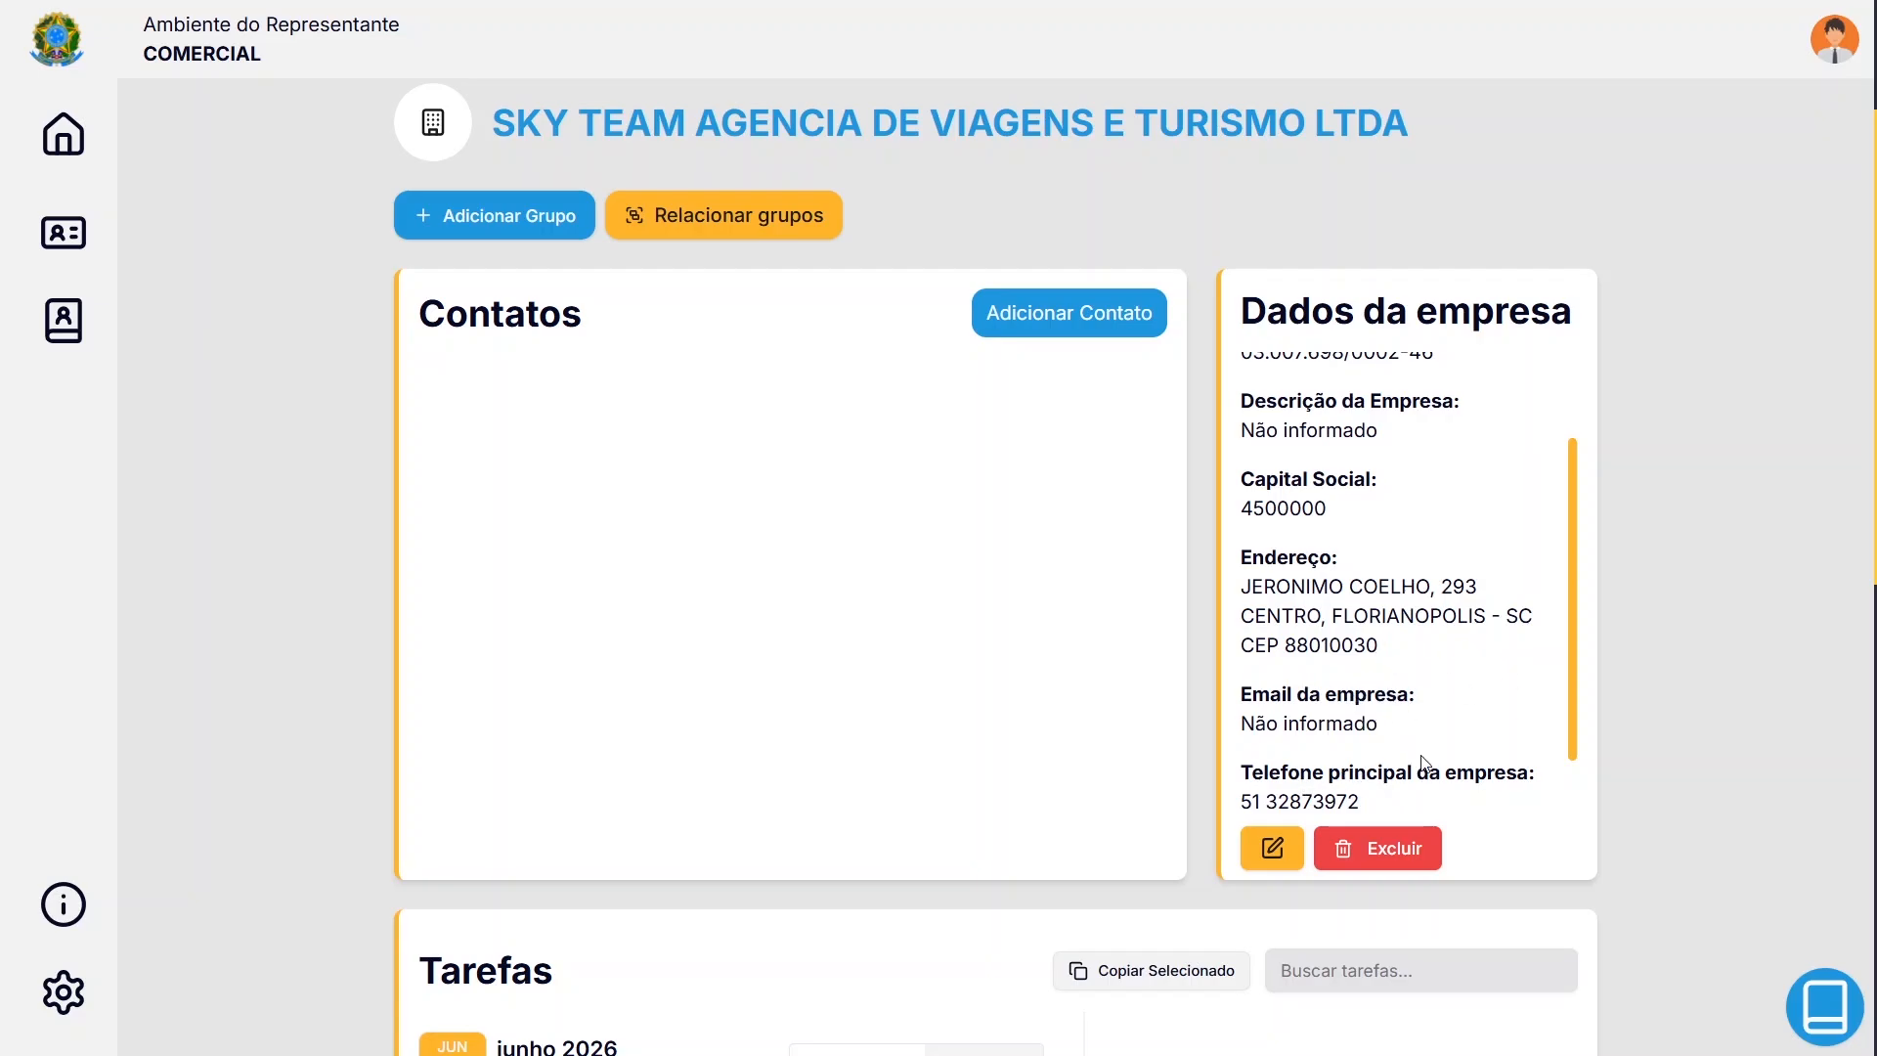
scroll(1423, 724, down, 4)
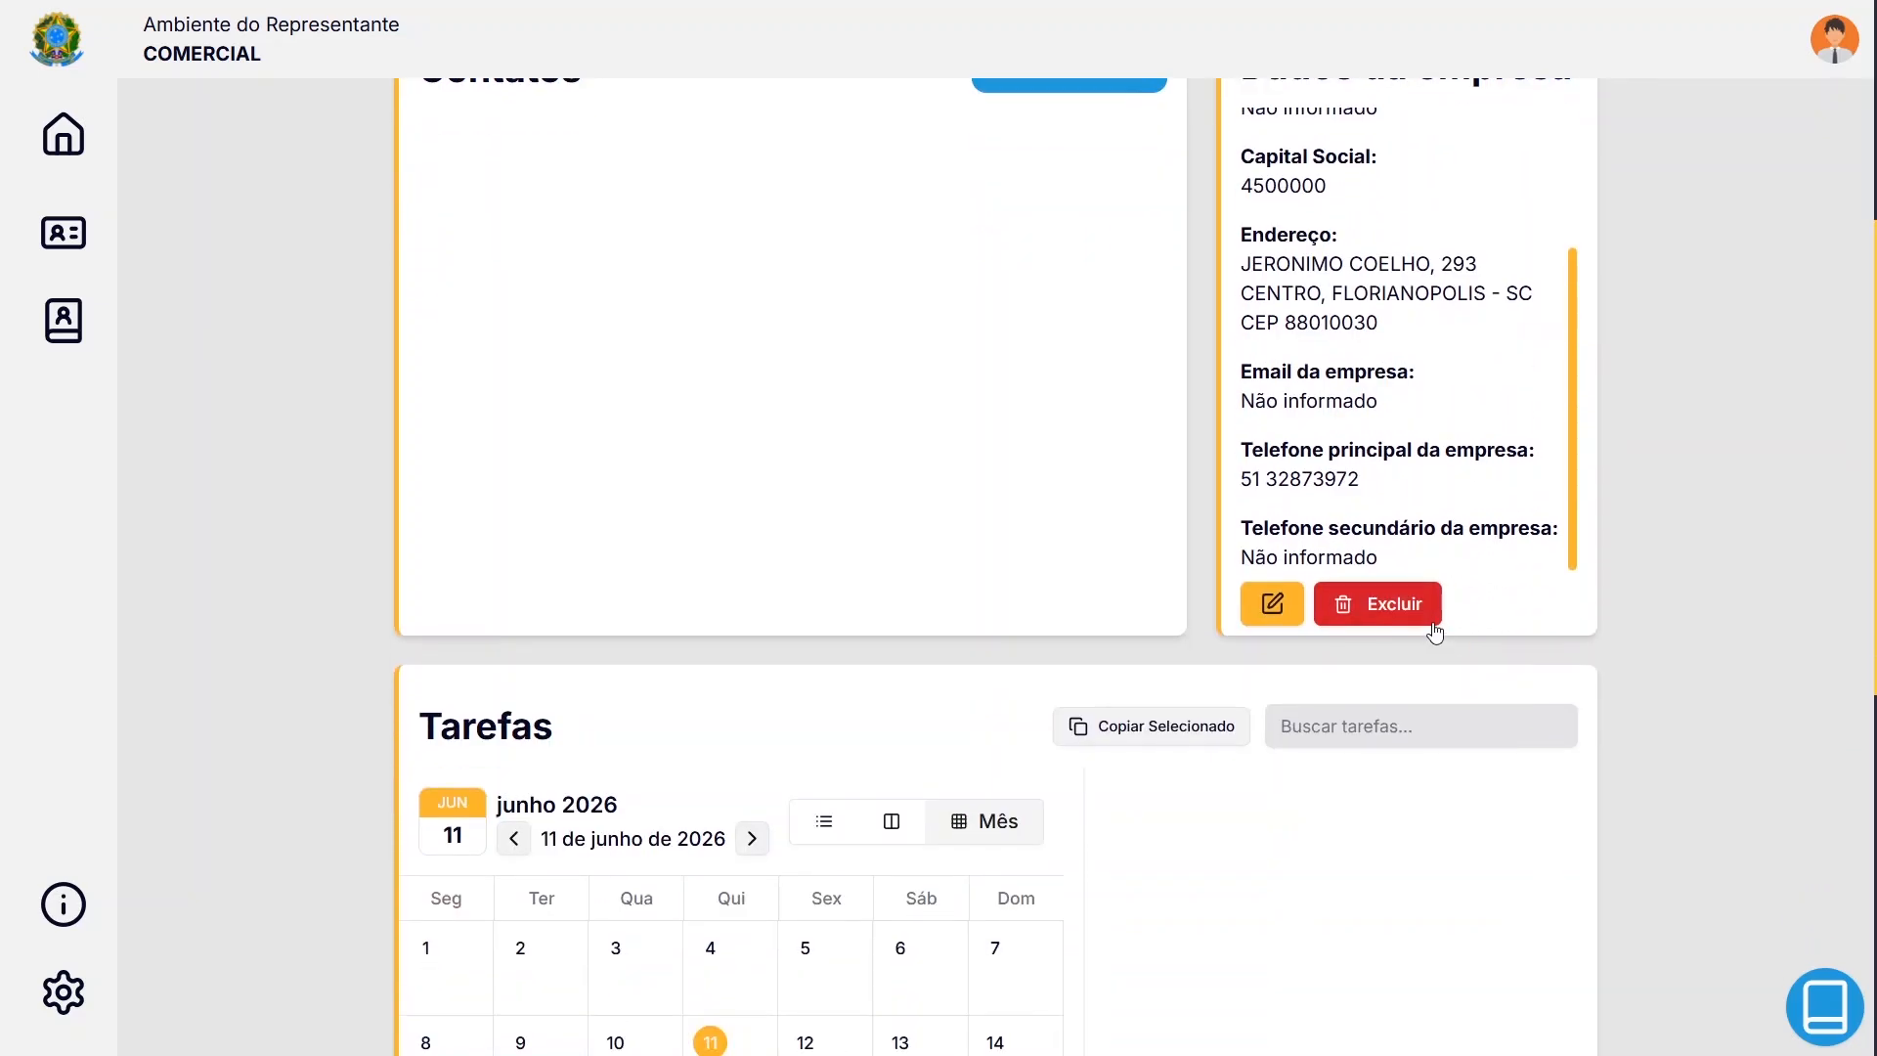
scroll(1433, 645, down, 1)
scroll(1425, 616, up, 4)
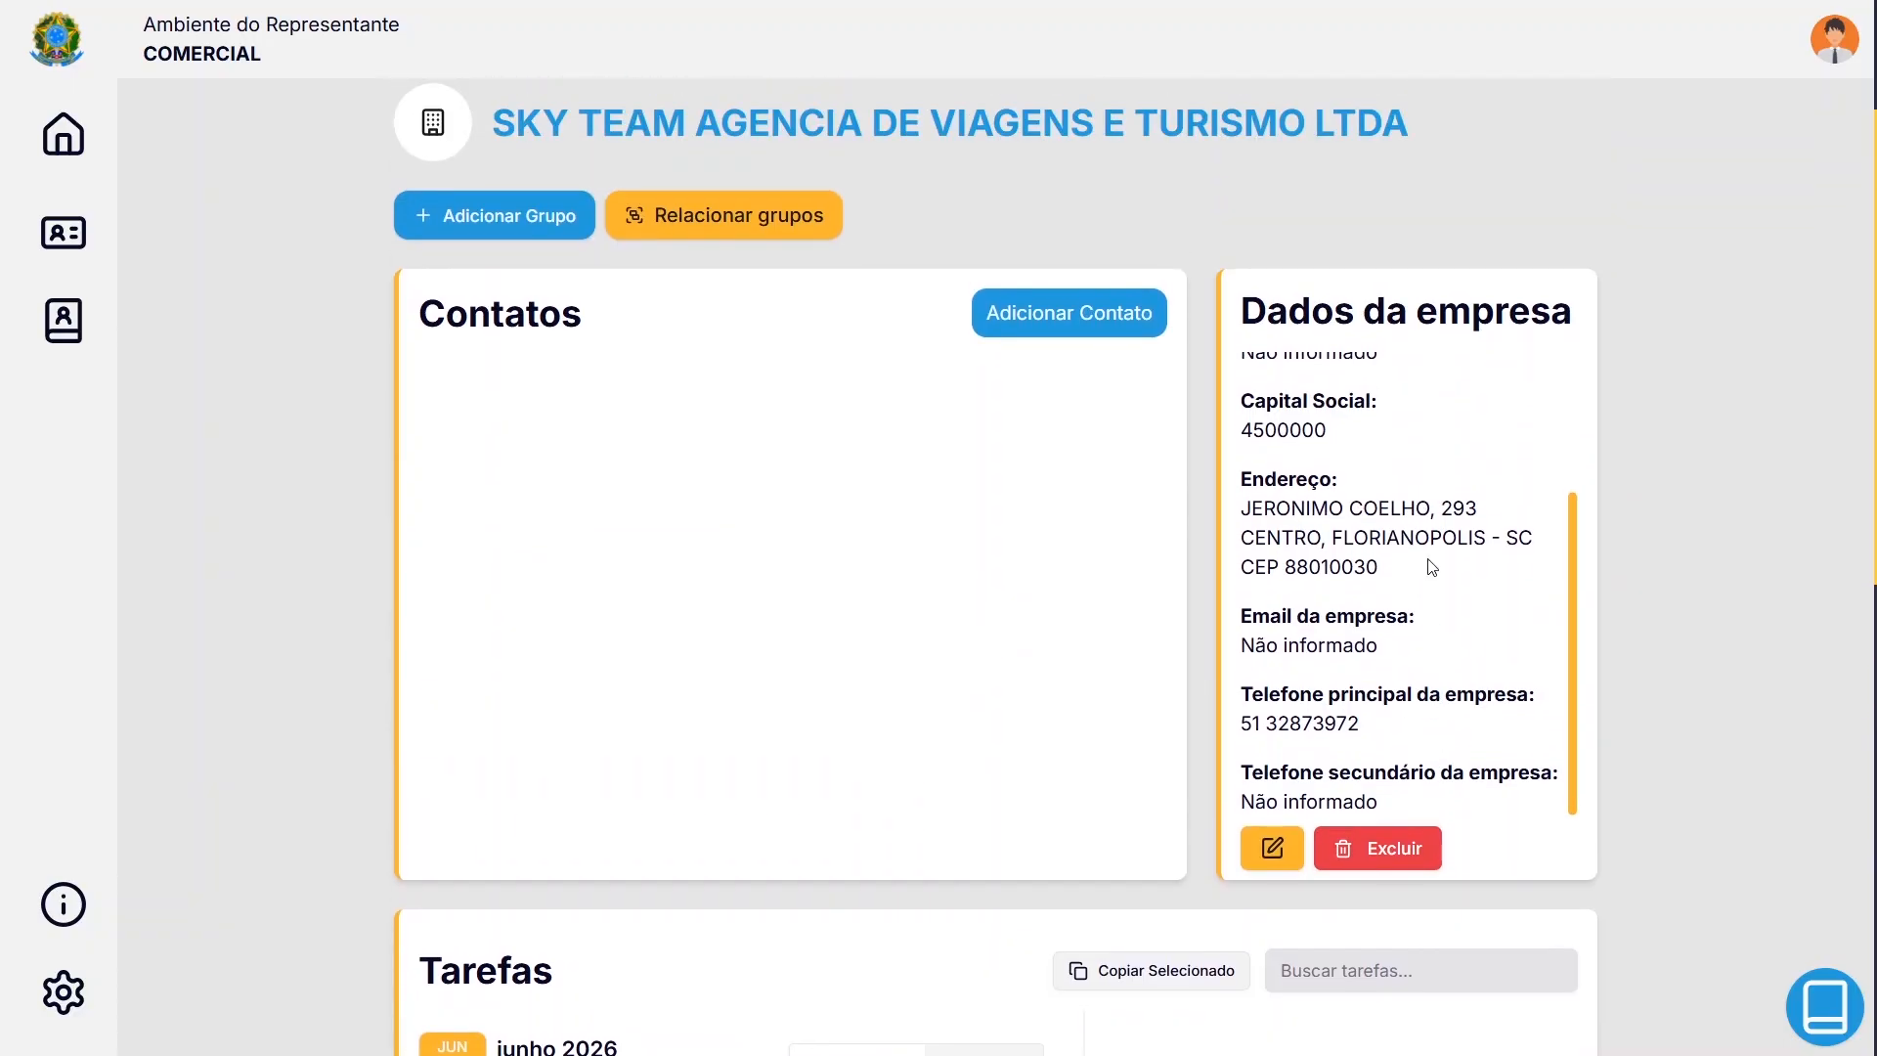
scroll(1394, 602, up, 6)
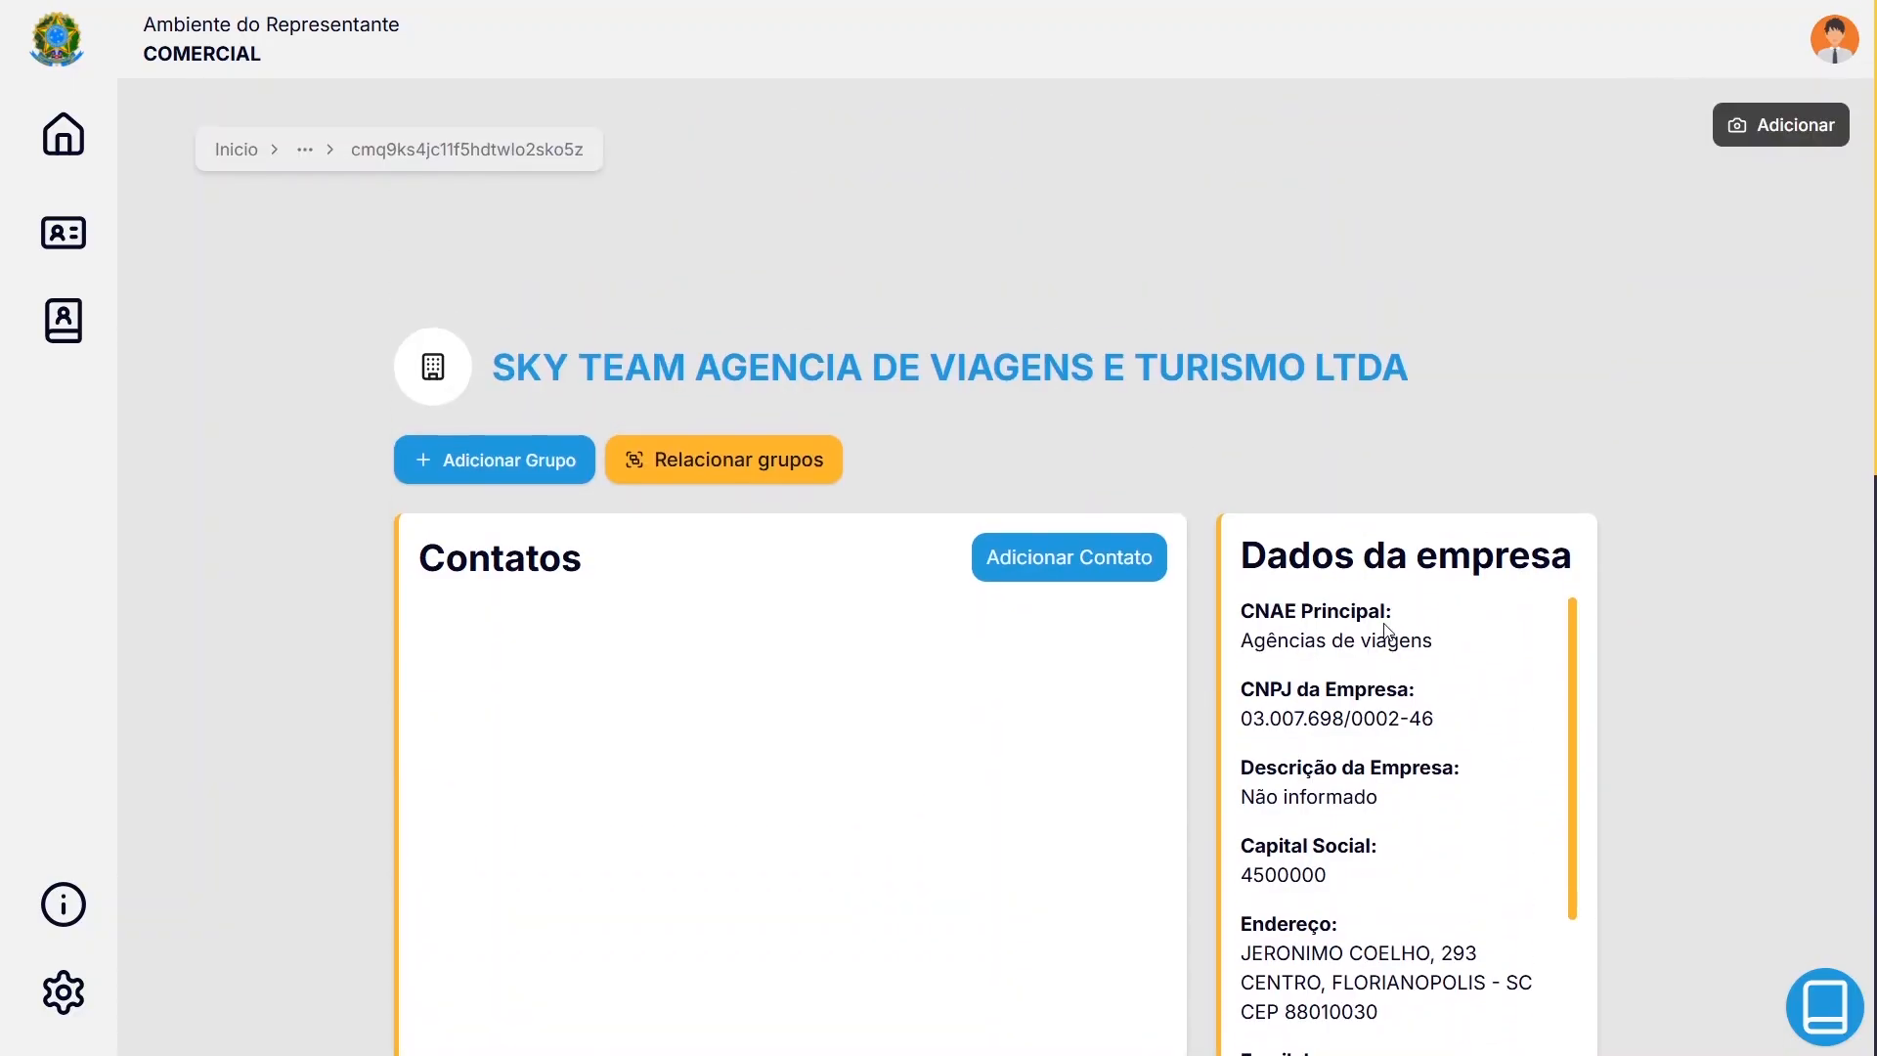
scroll(1395, 641, down, 2)
scroll(1399, 641, up, 2)
scroll(1271, 685, down, 2)
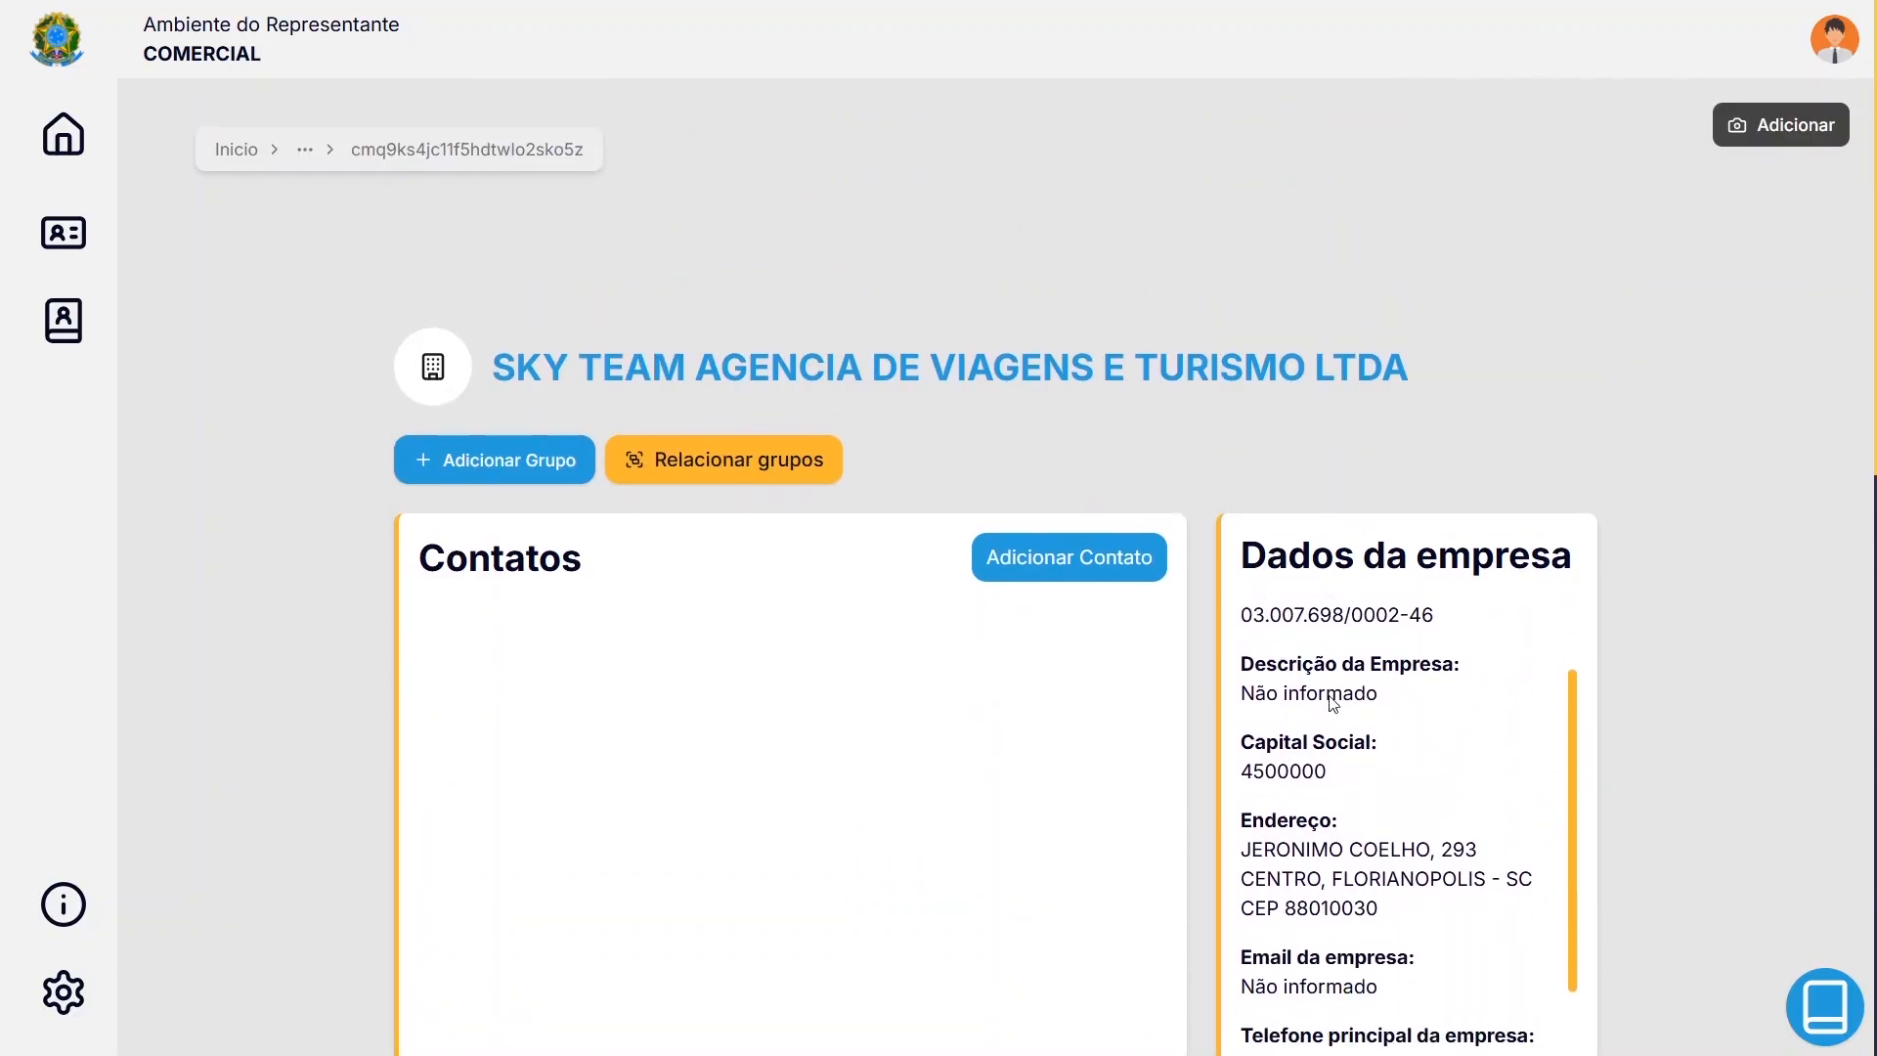
scroll(1313, 907, down, 1)
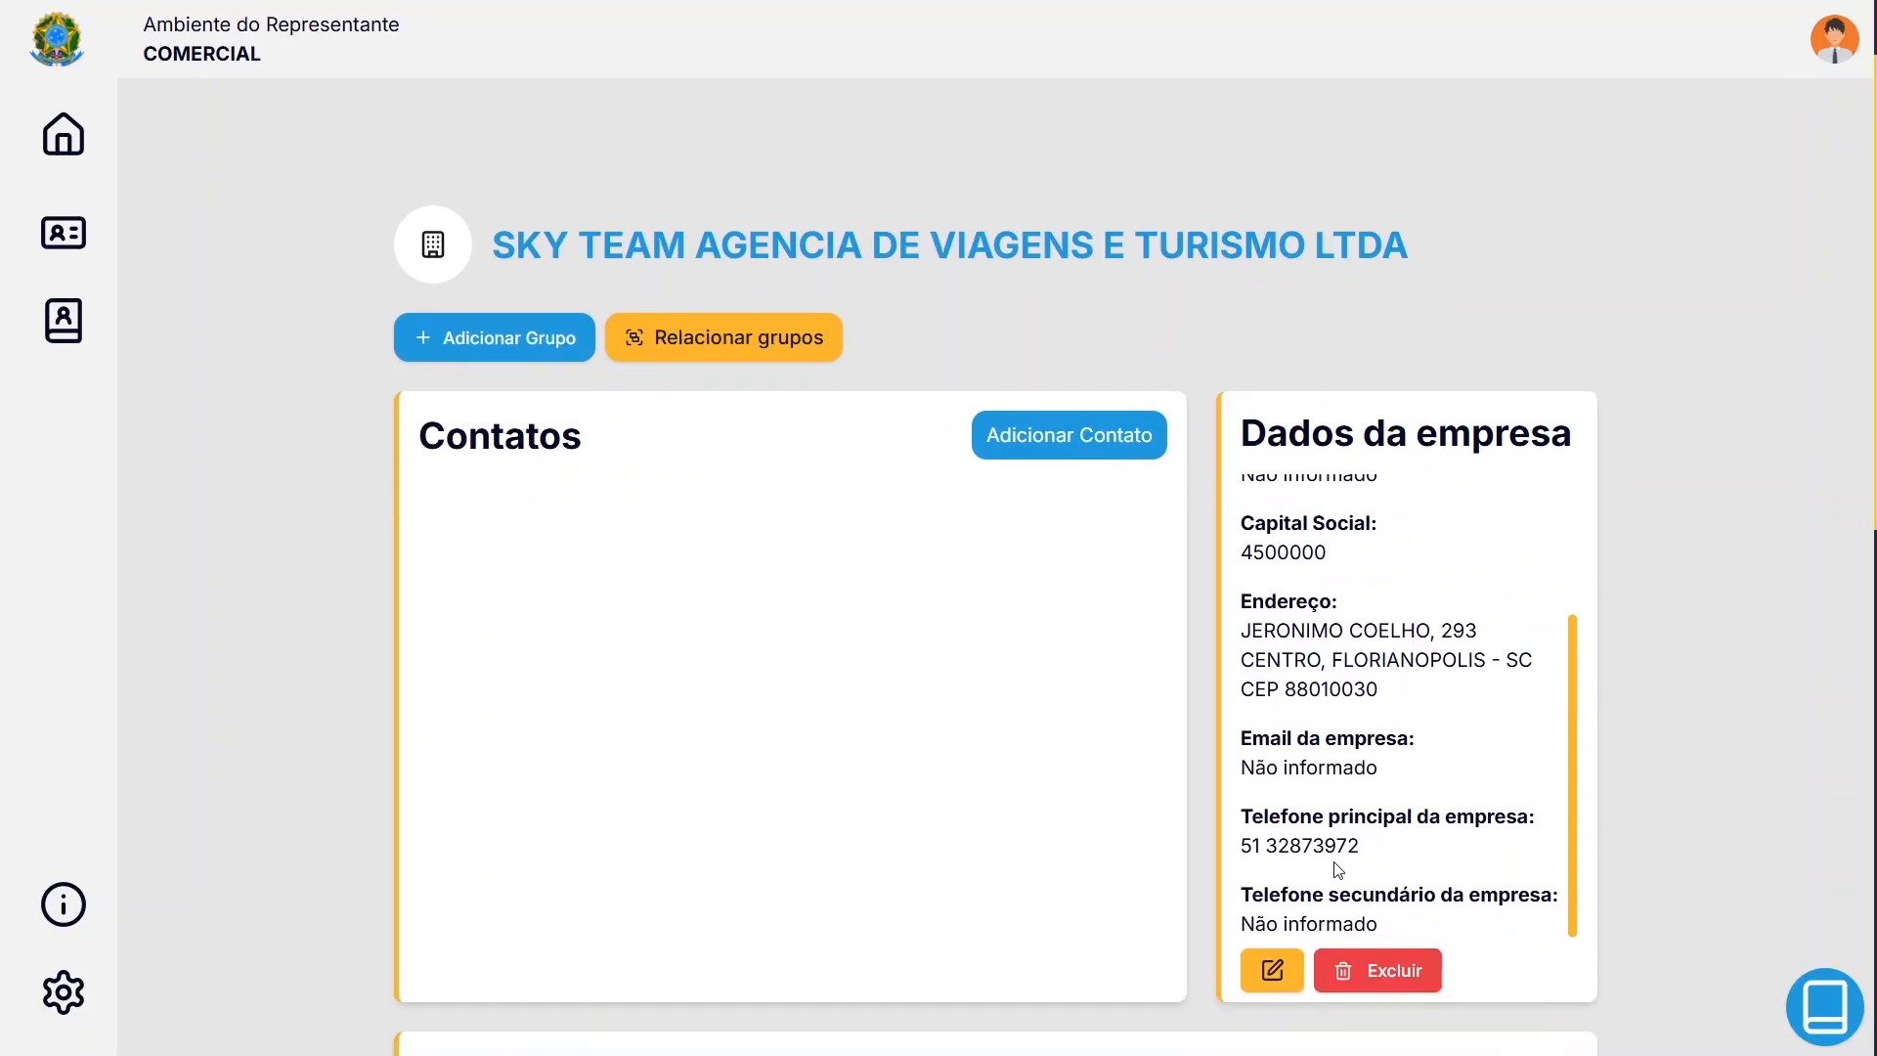
scroll(1341, 721, down, 1)
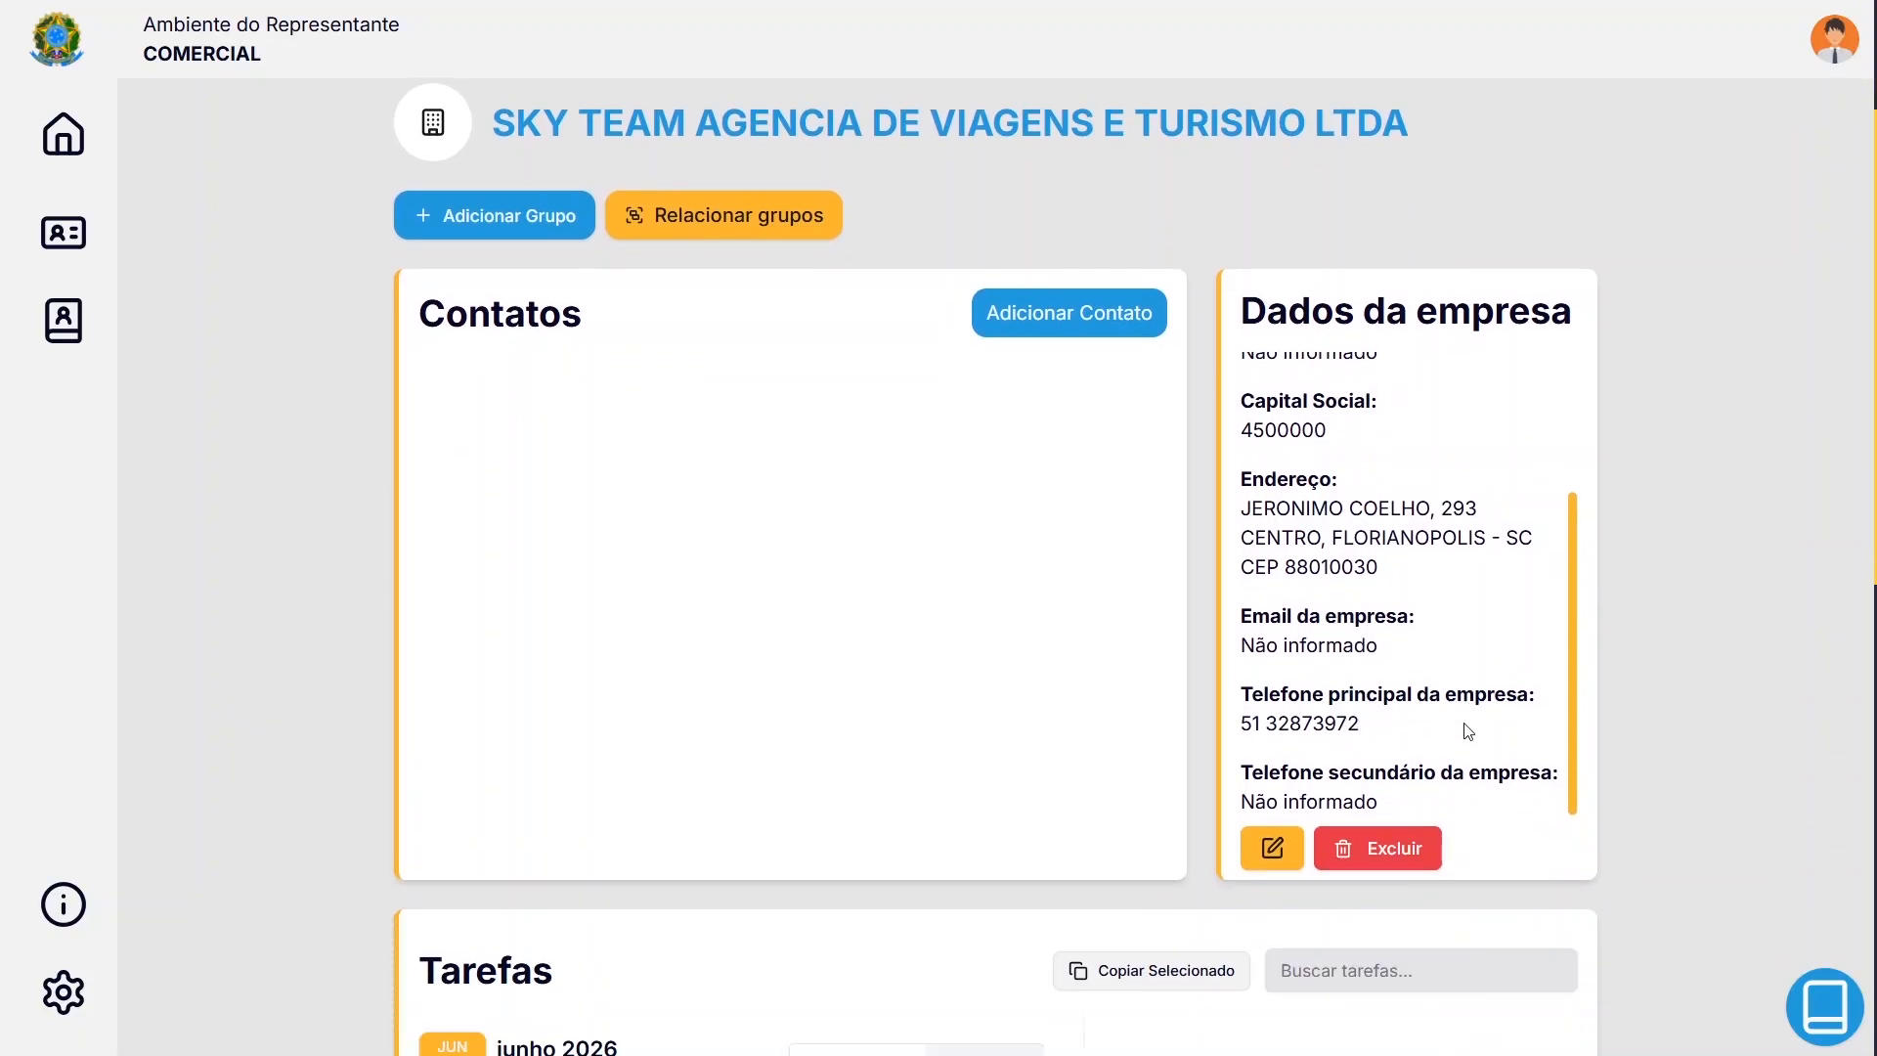
Open the client's company data for editing, review the client, address and contact fields, and submit the update
click(1270, 847)
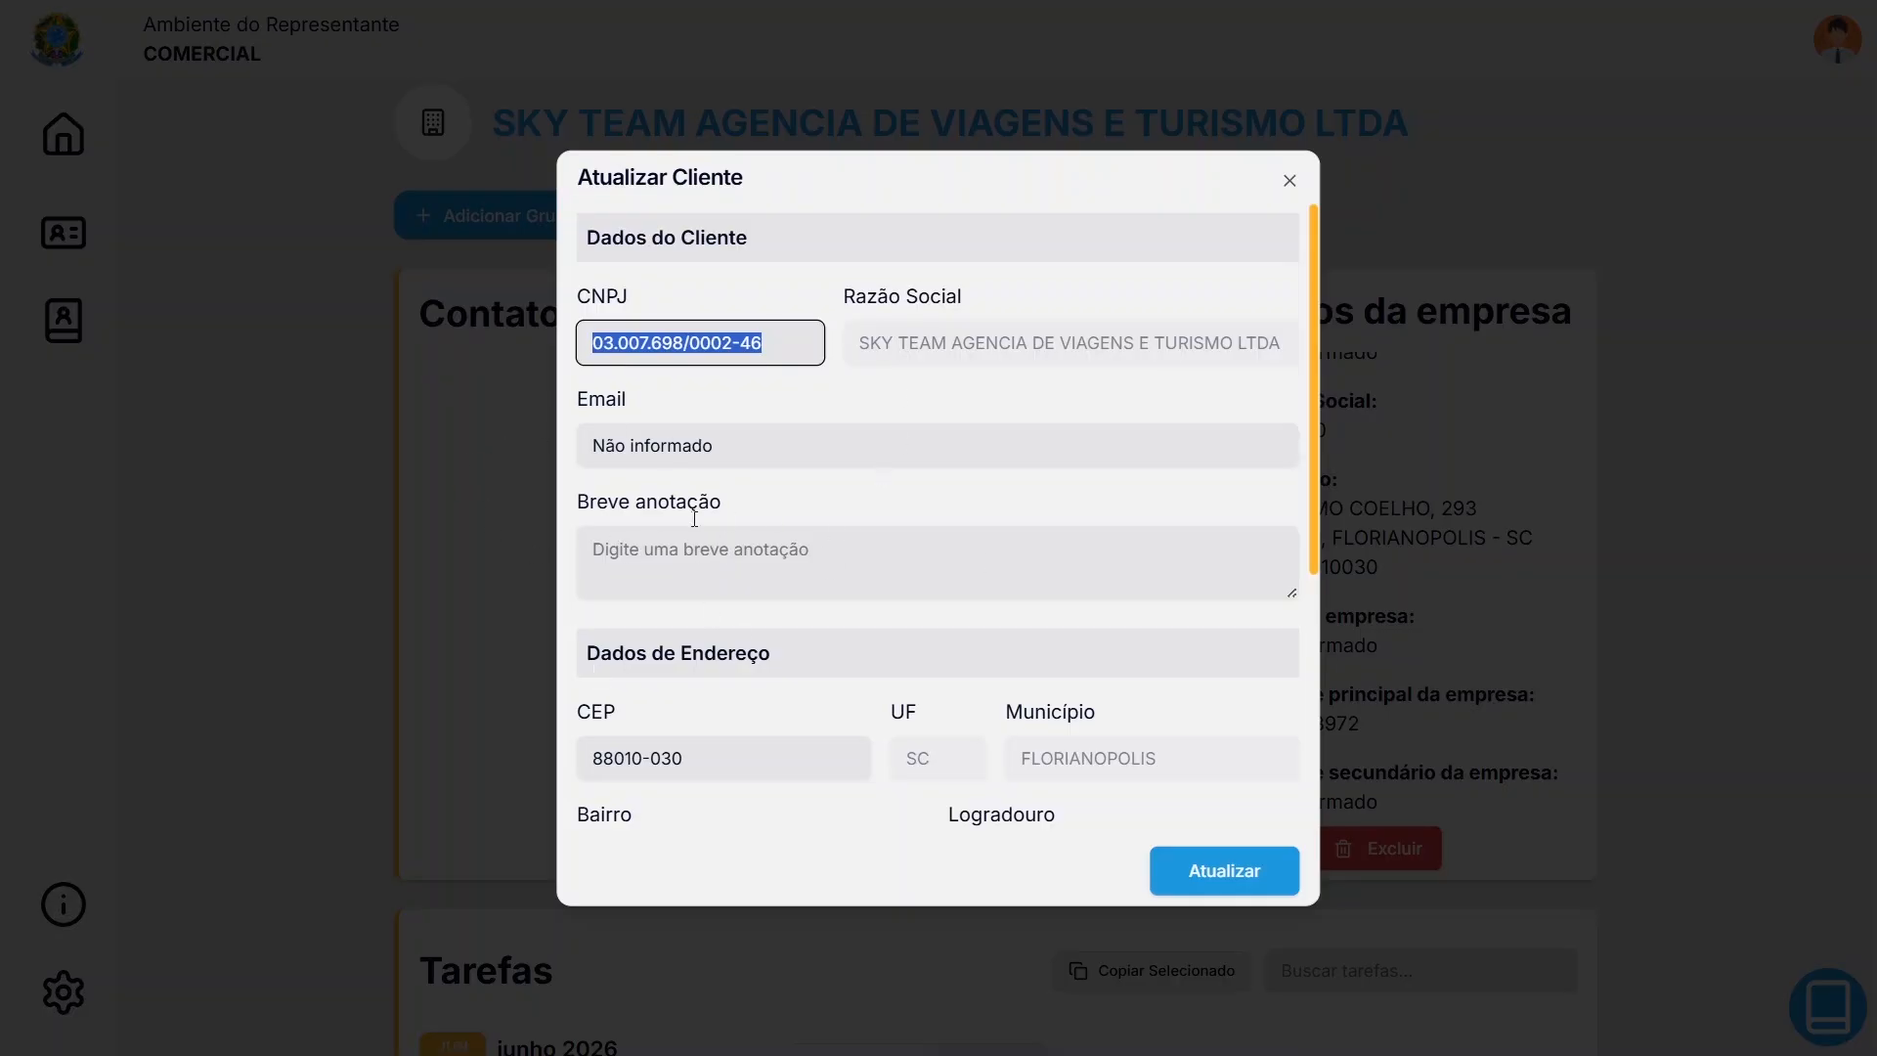
scroll(848, 465, down, 5)
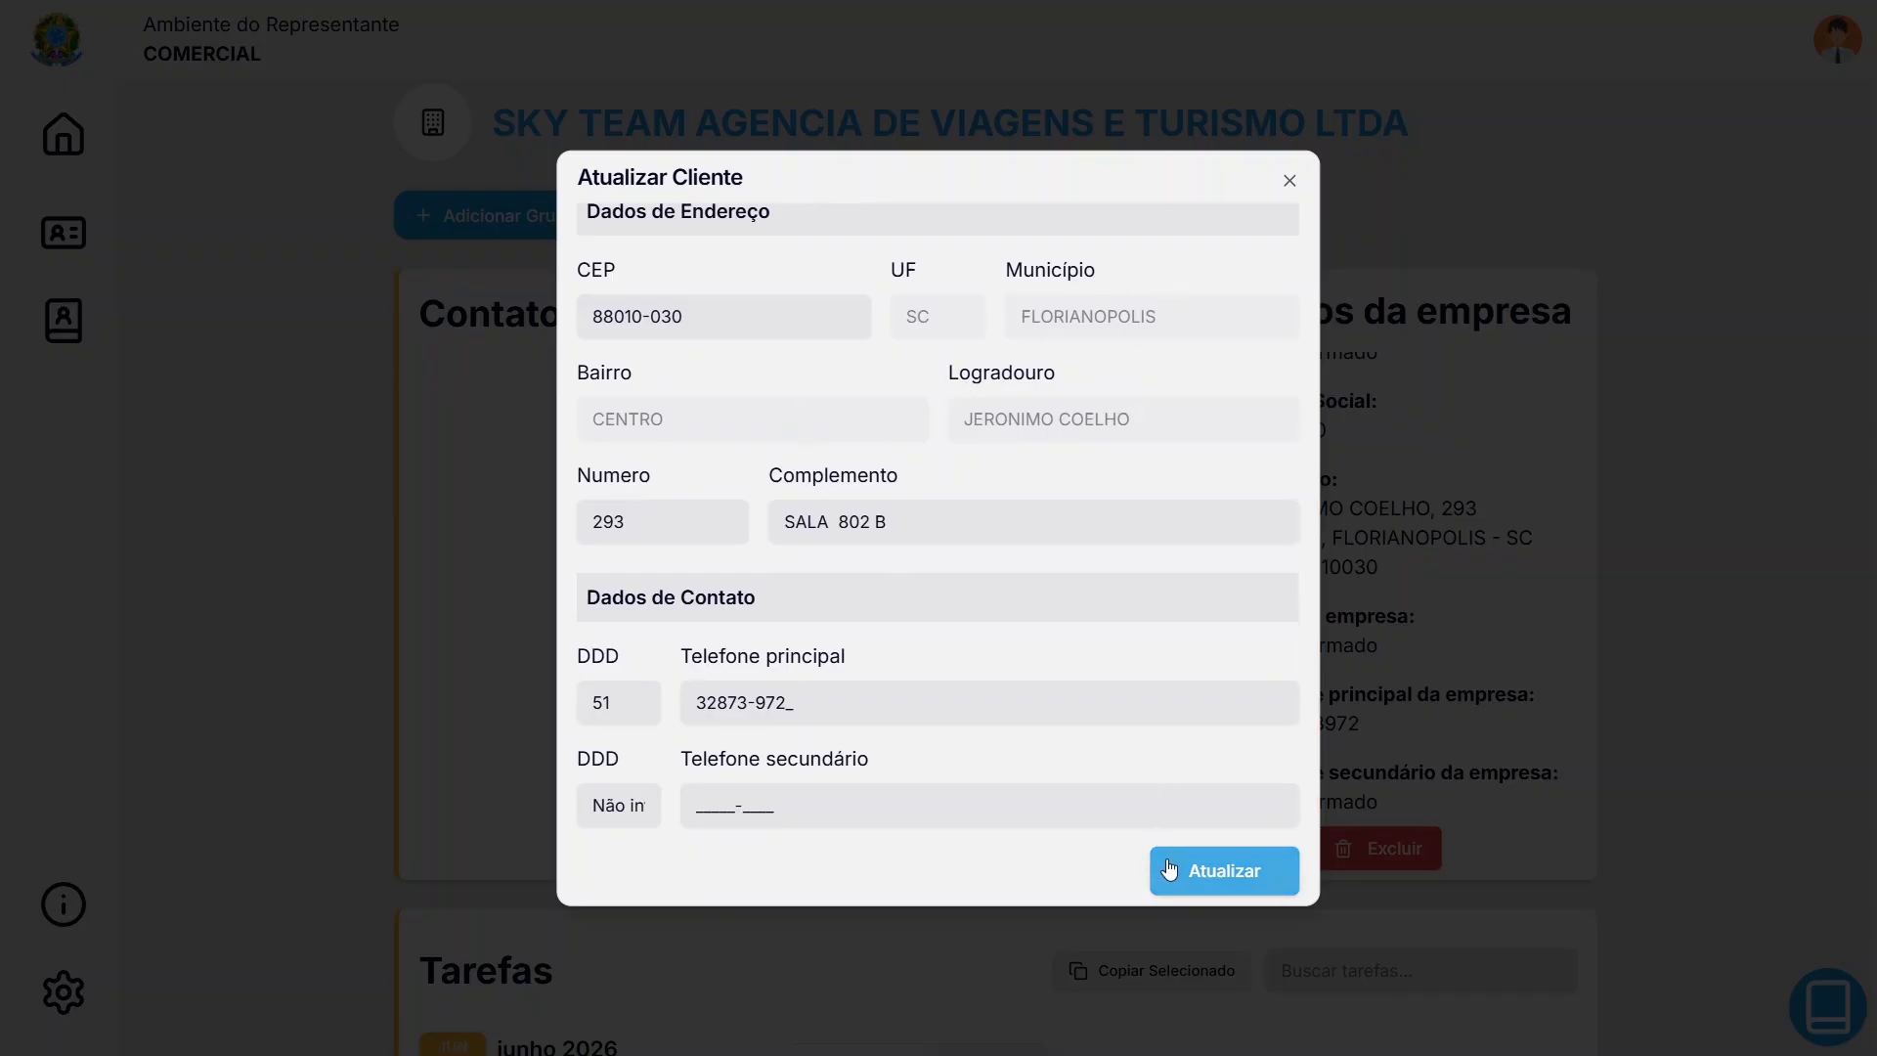
click(1215, 890)
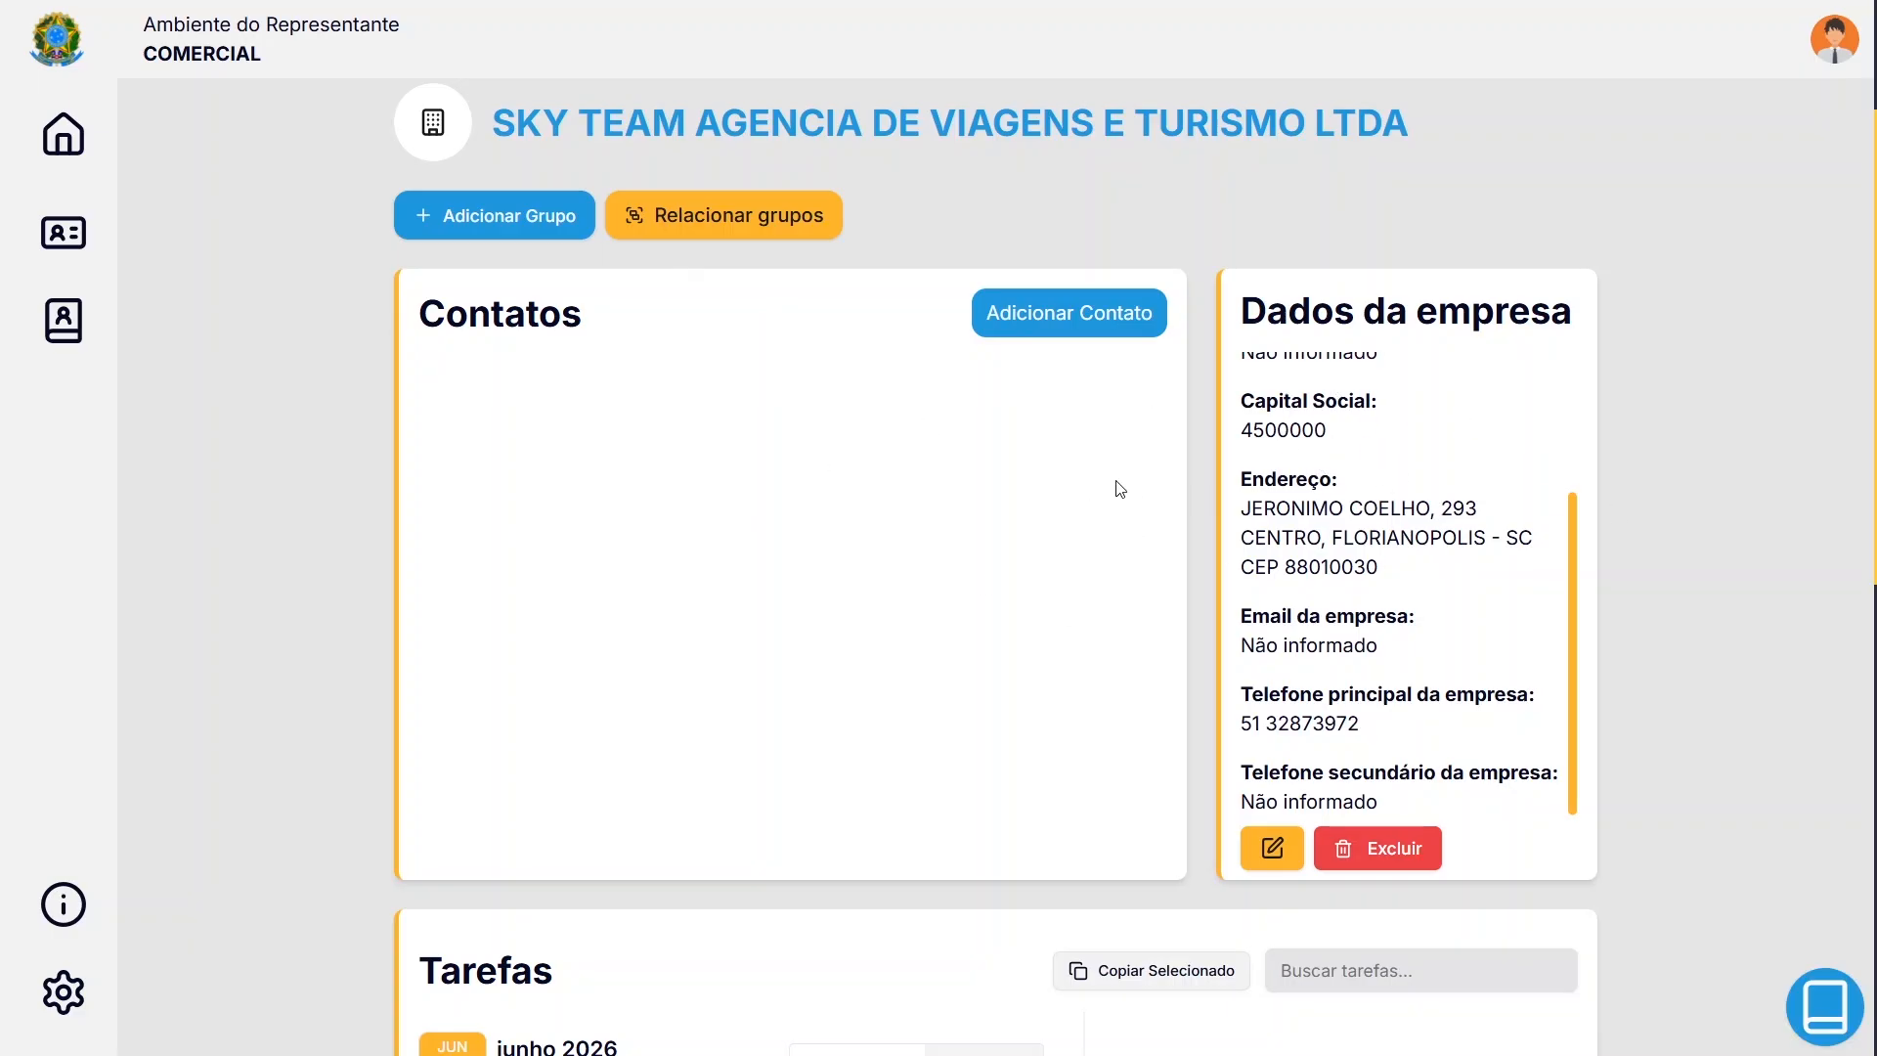
Try to create a contact for the SKY TEAM client with all fields left blank, and close the form
click(1052, 331)
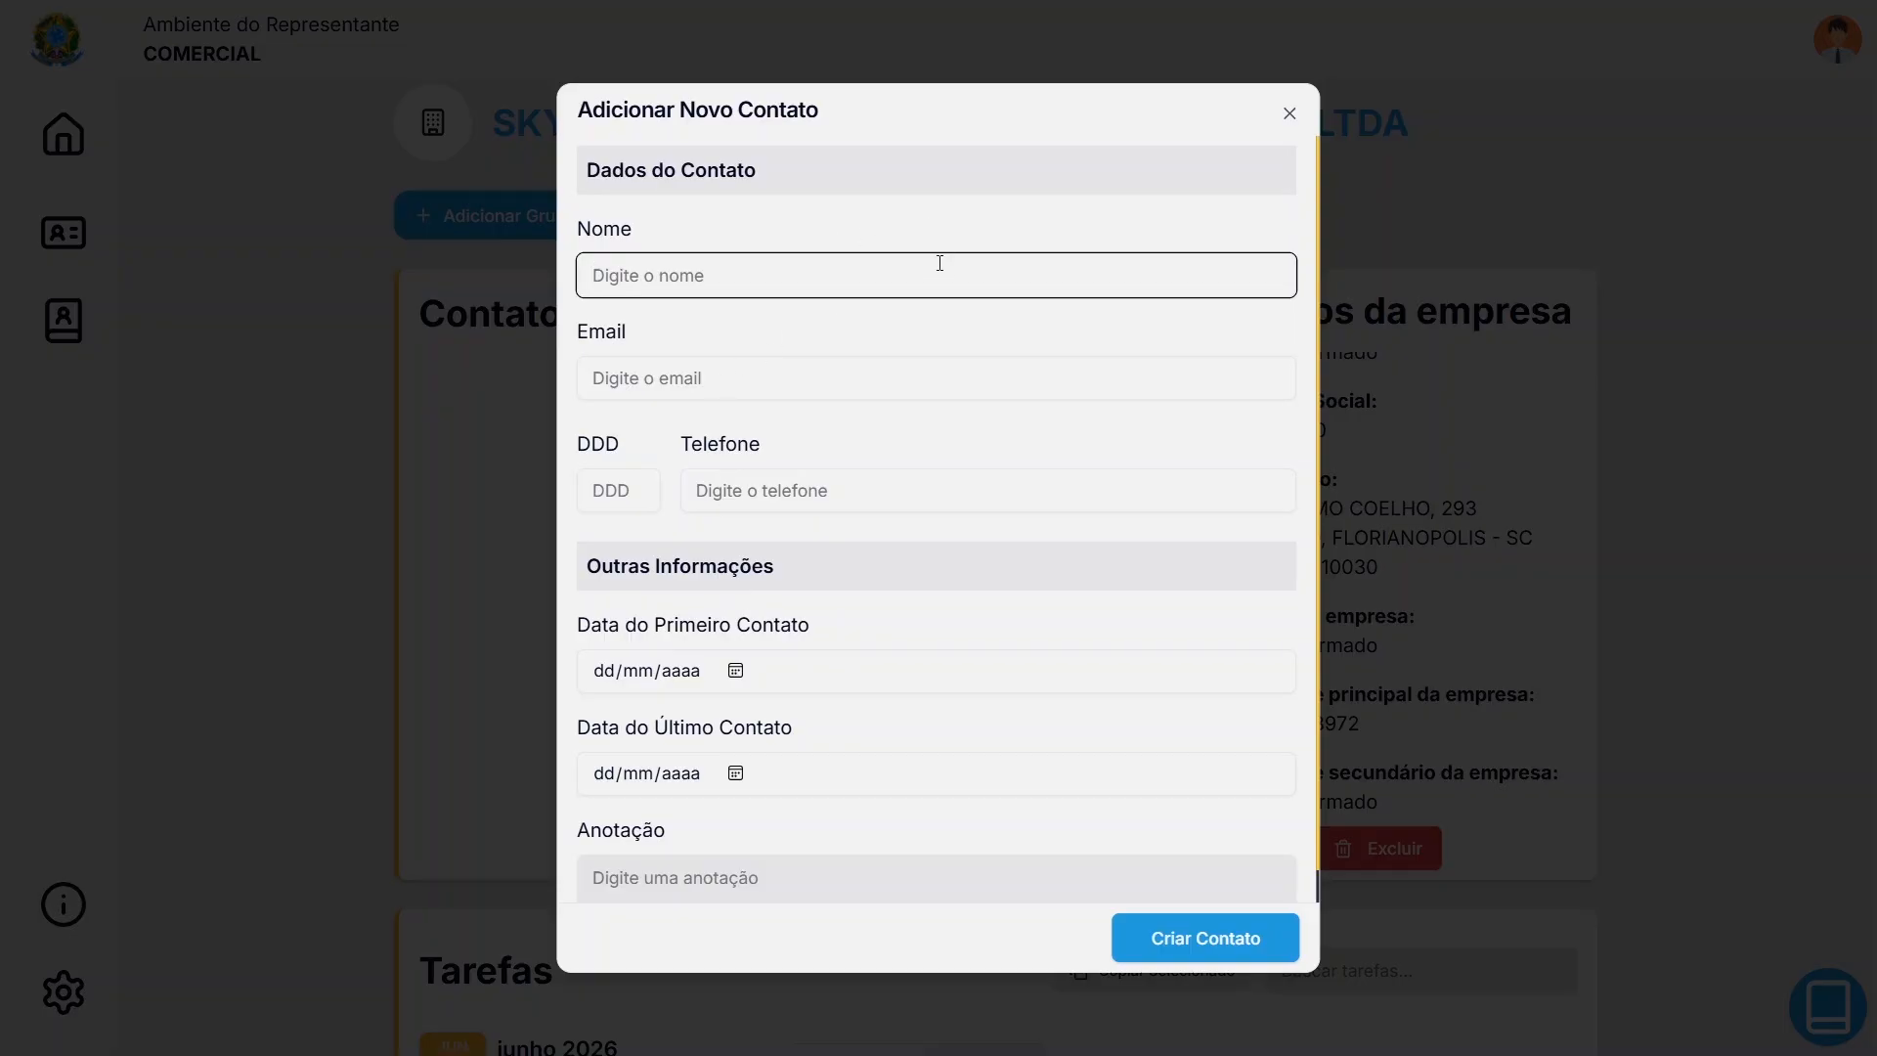
scroll(951, 442, down, 1)
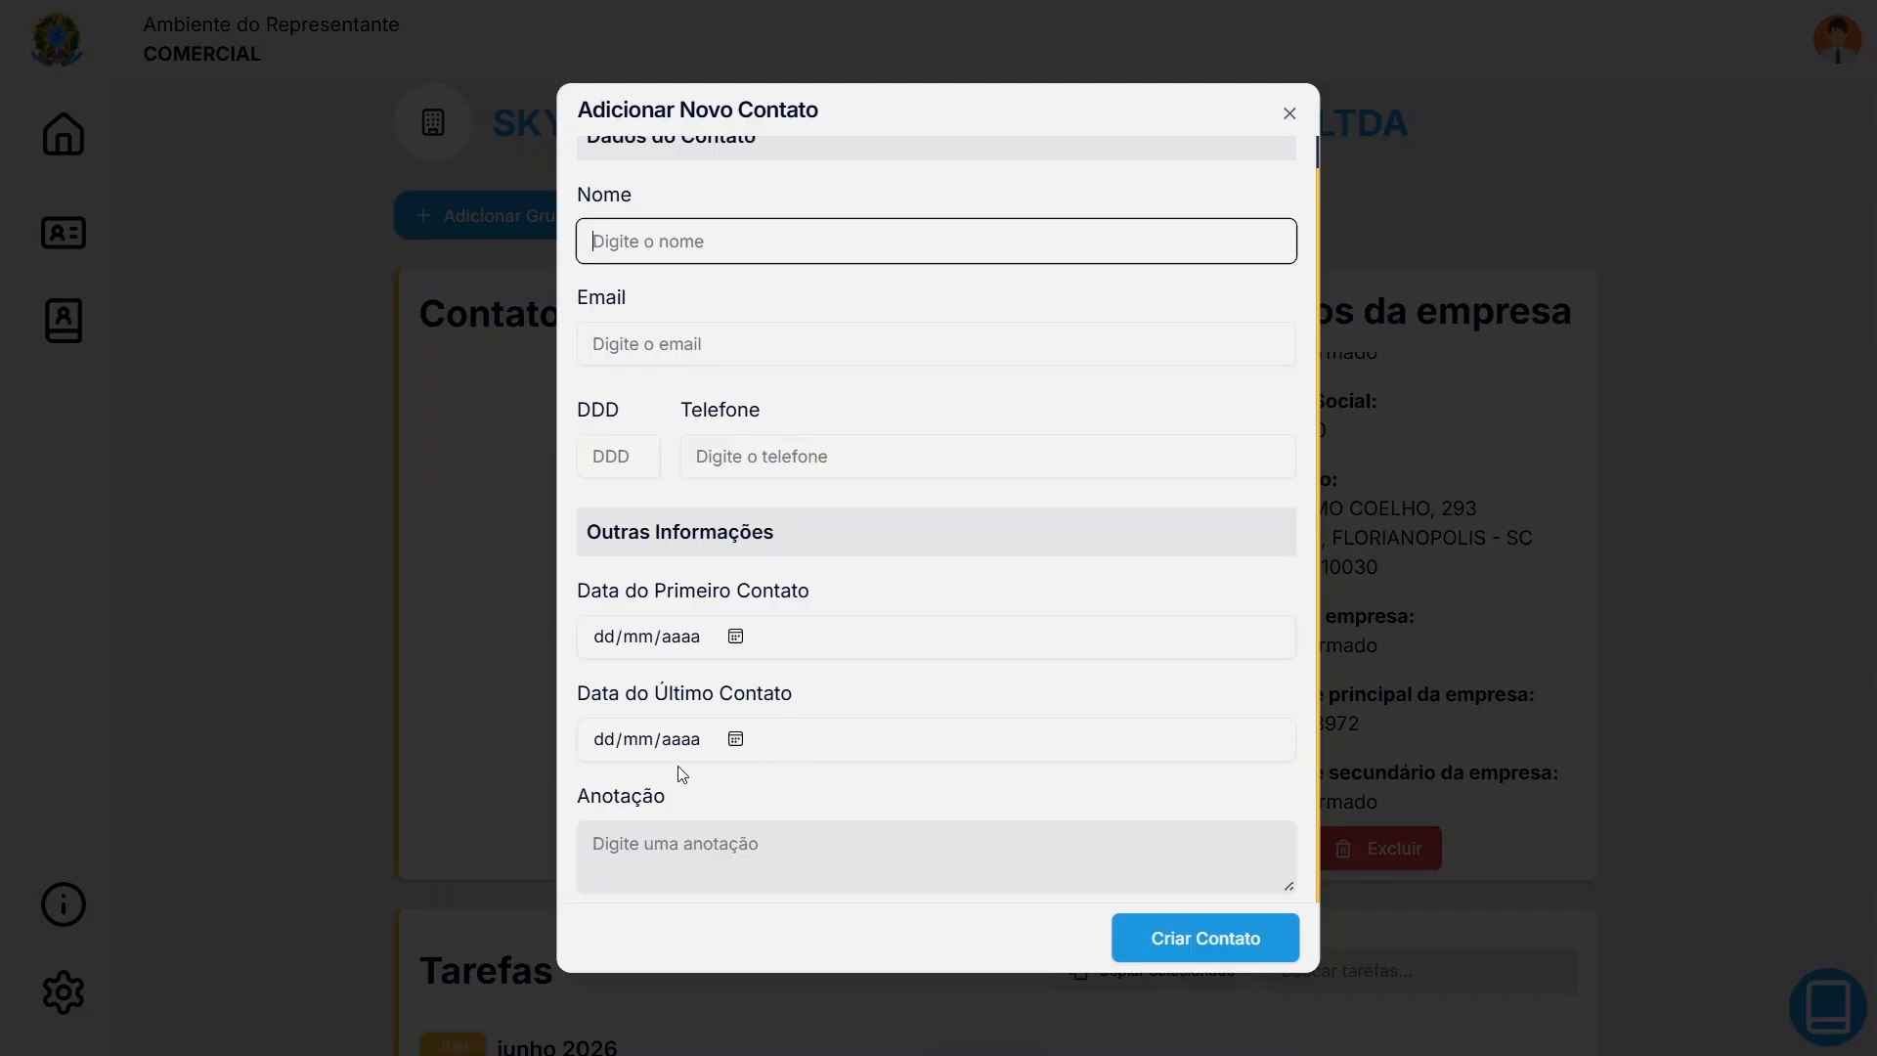
click(1195, 941)
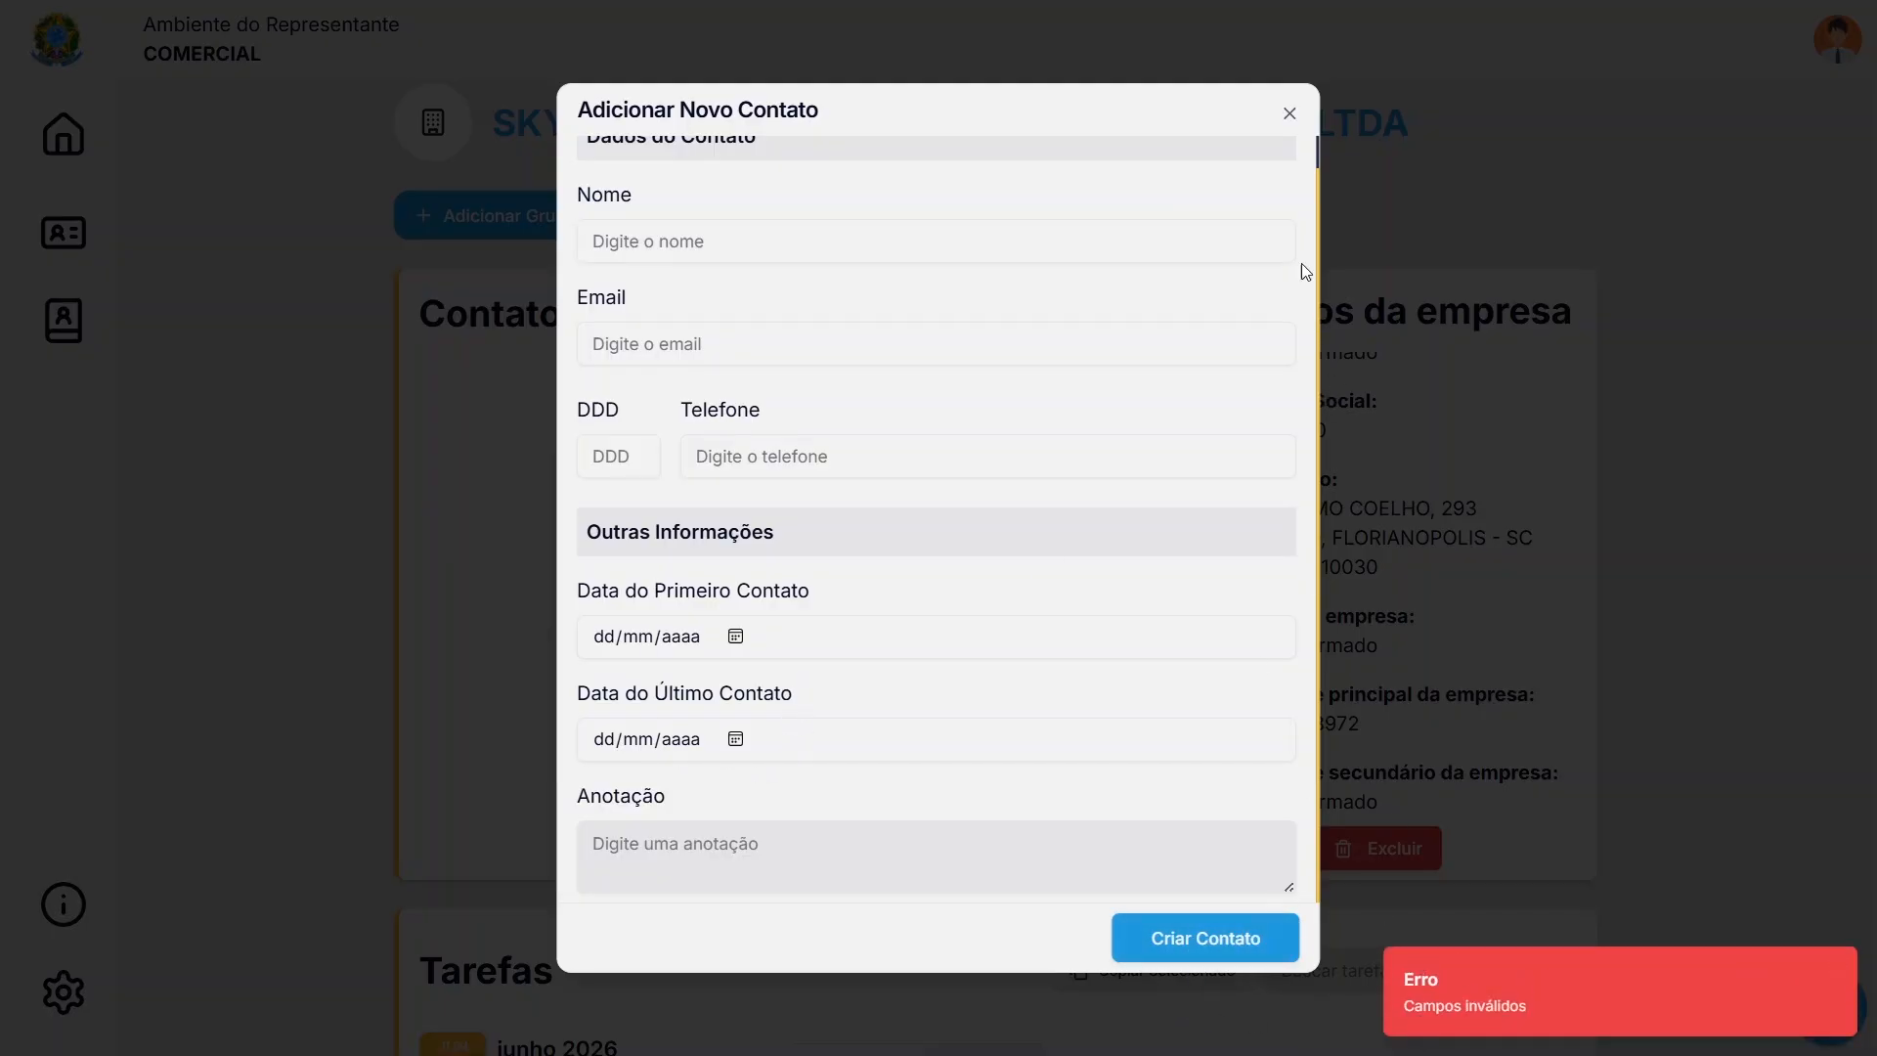
click(1289, 114)
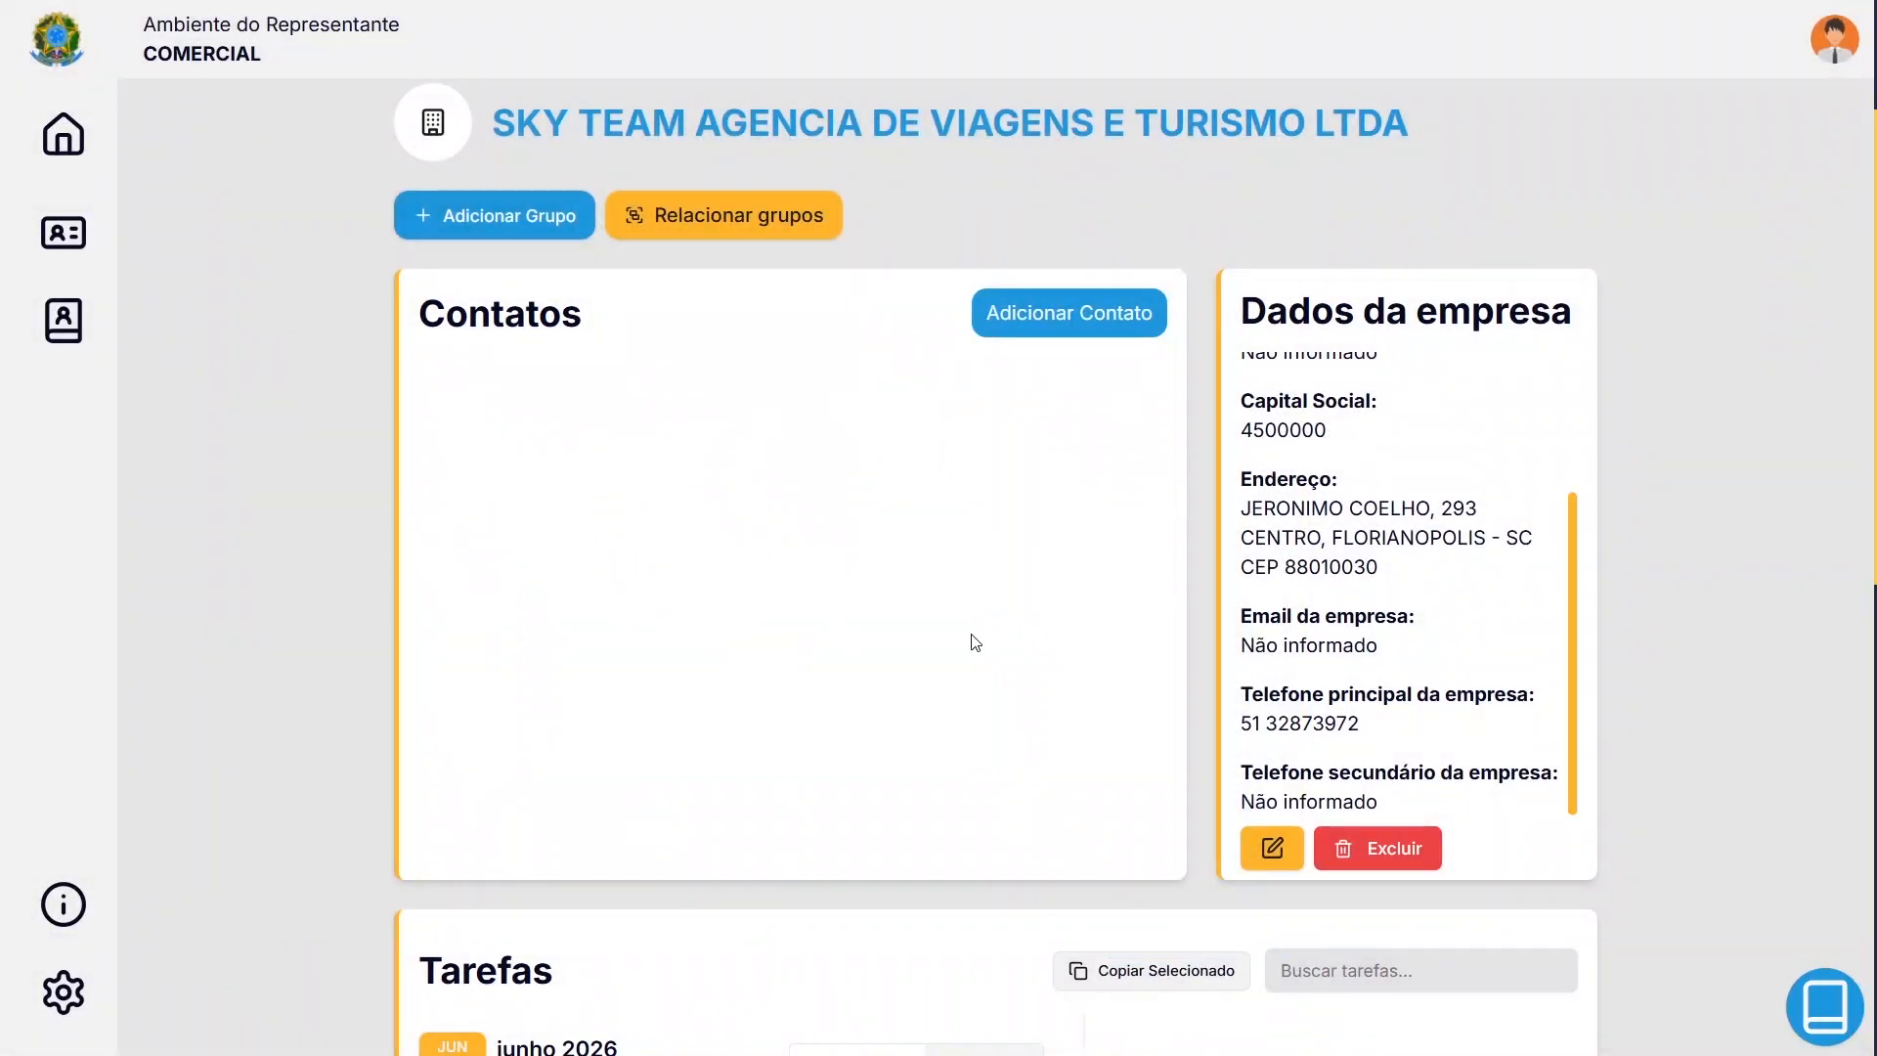
Glance at the client's Tarefas calendar, then return to the home page and open Gestão de Clientes
scroll(796, 503, down, 5)
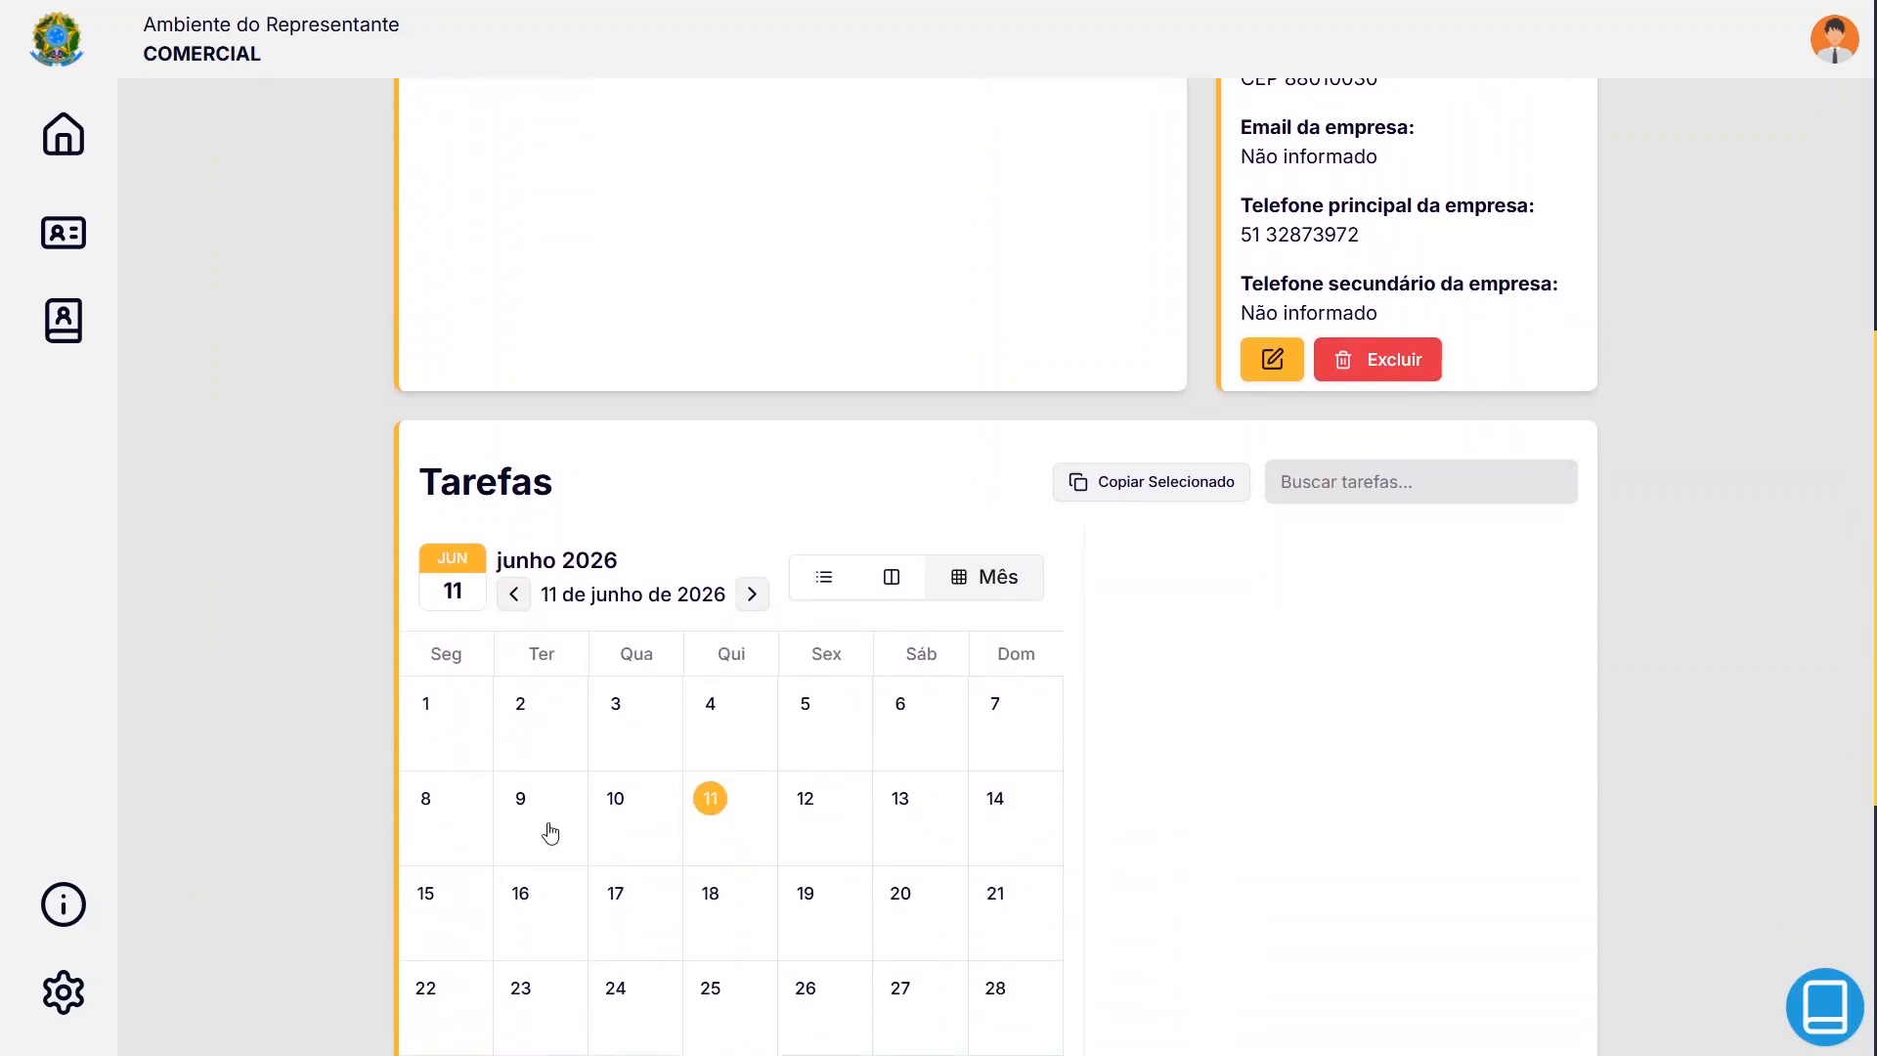
scroll(796, 934, up, 5)
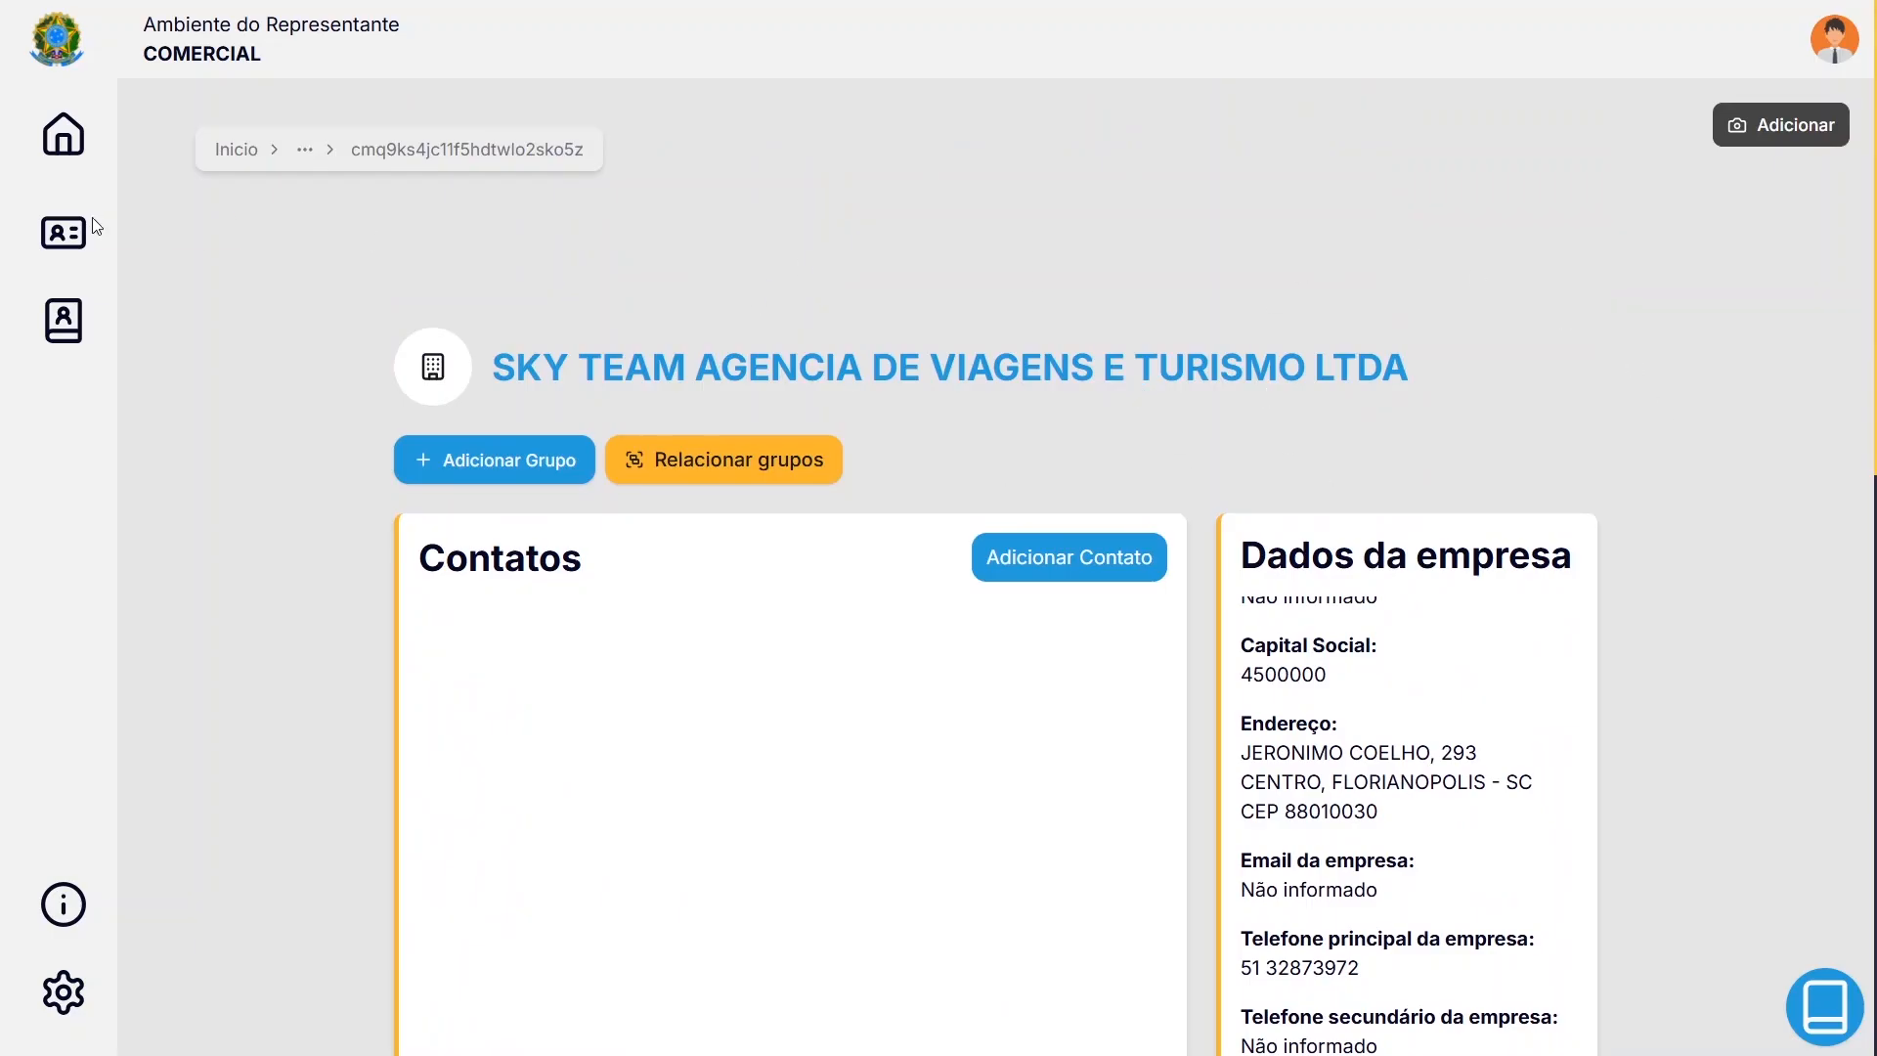
click(65, 137)
scroll(1694, 852, down, 4)
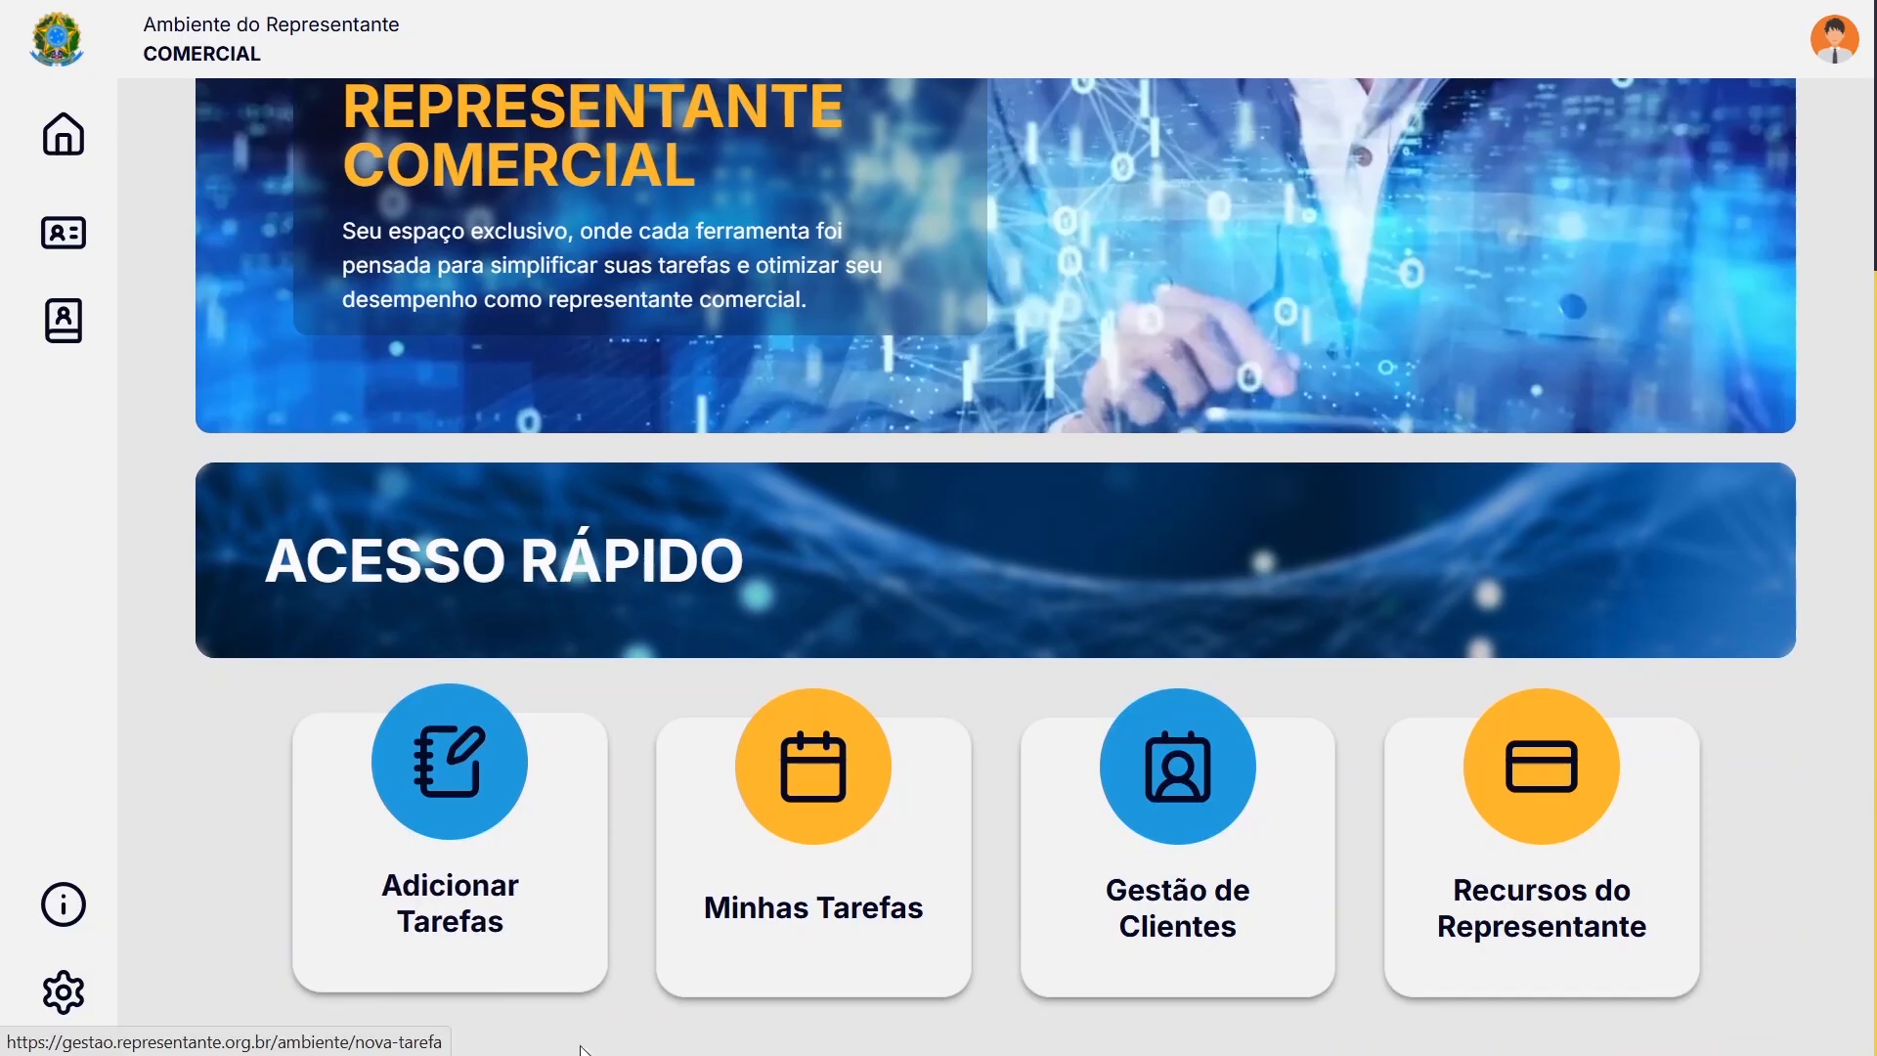
click(1185, 894)
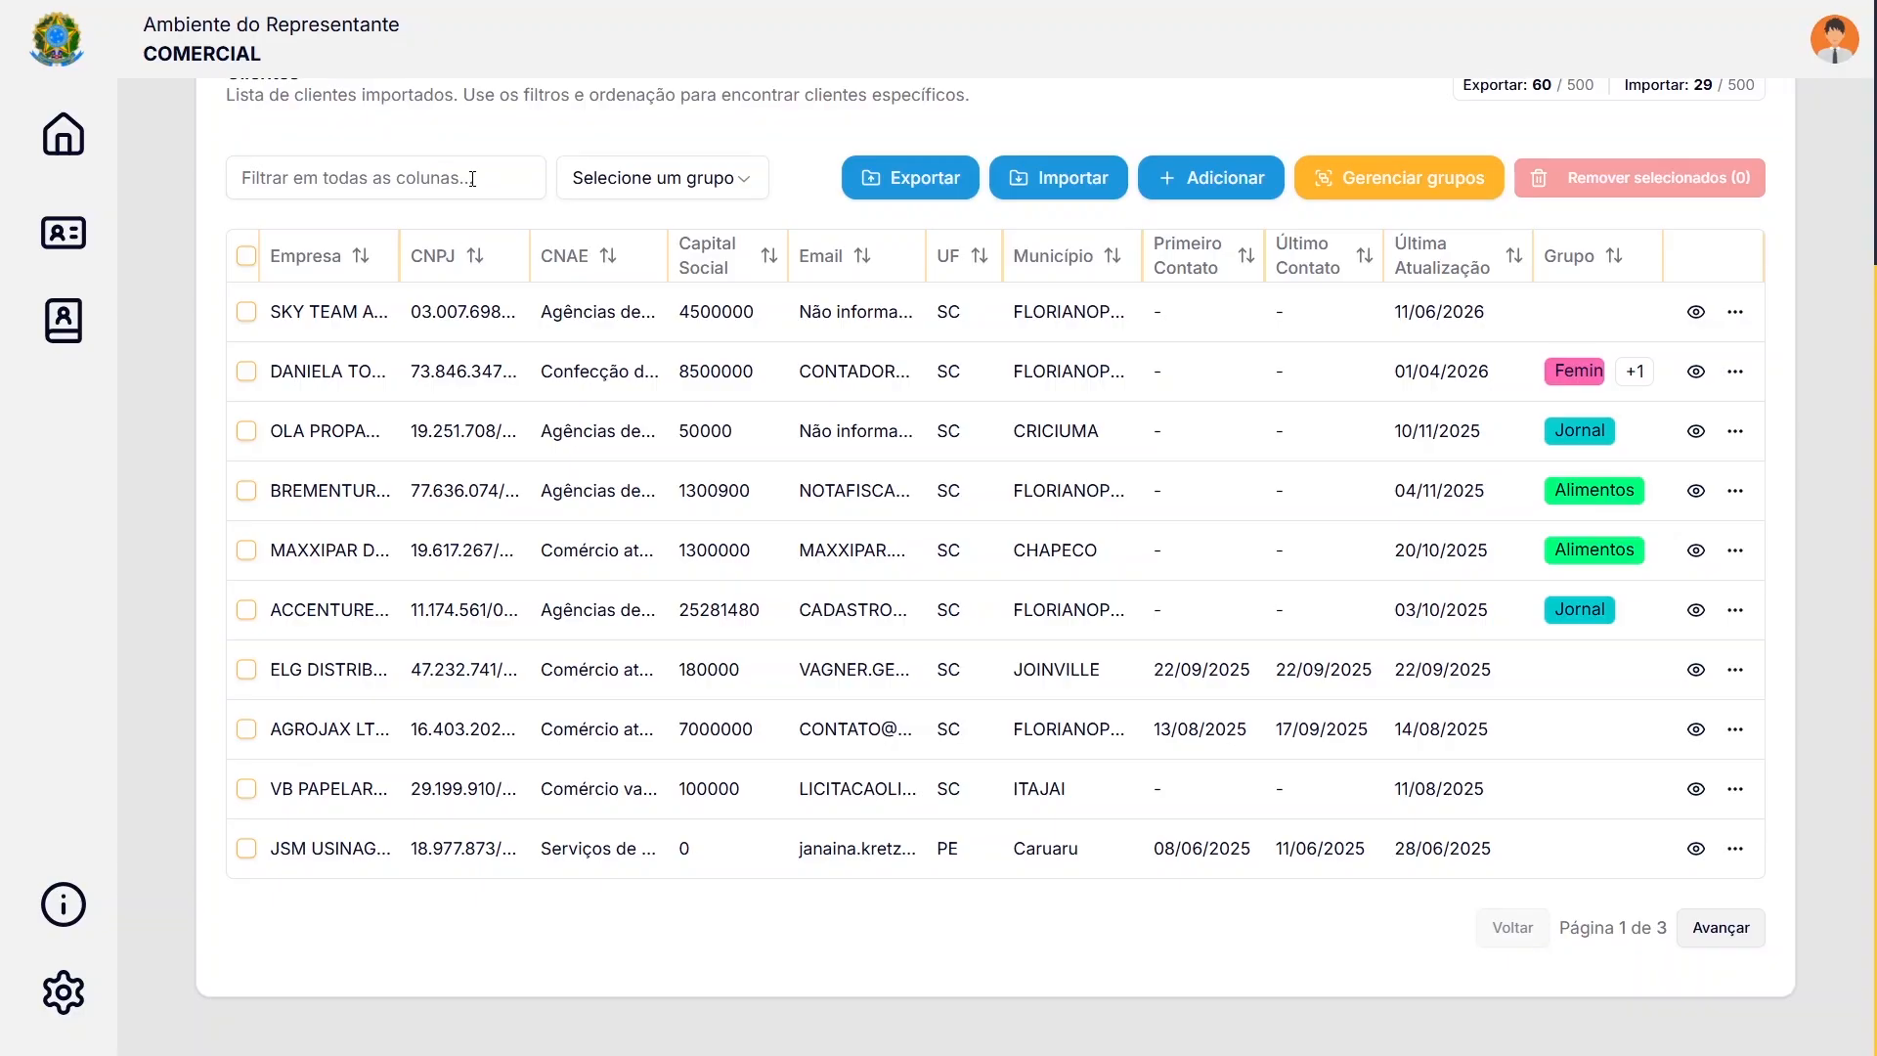
Filter the client list by "sky", select the SKY TEAM client and view its details
click(388, 179)
text(s)
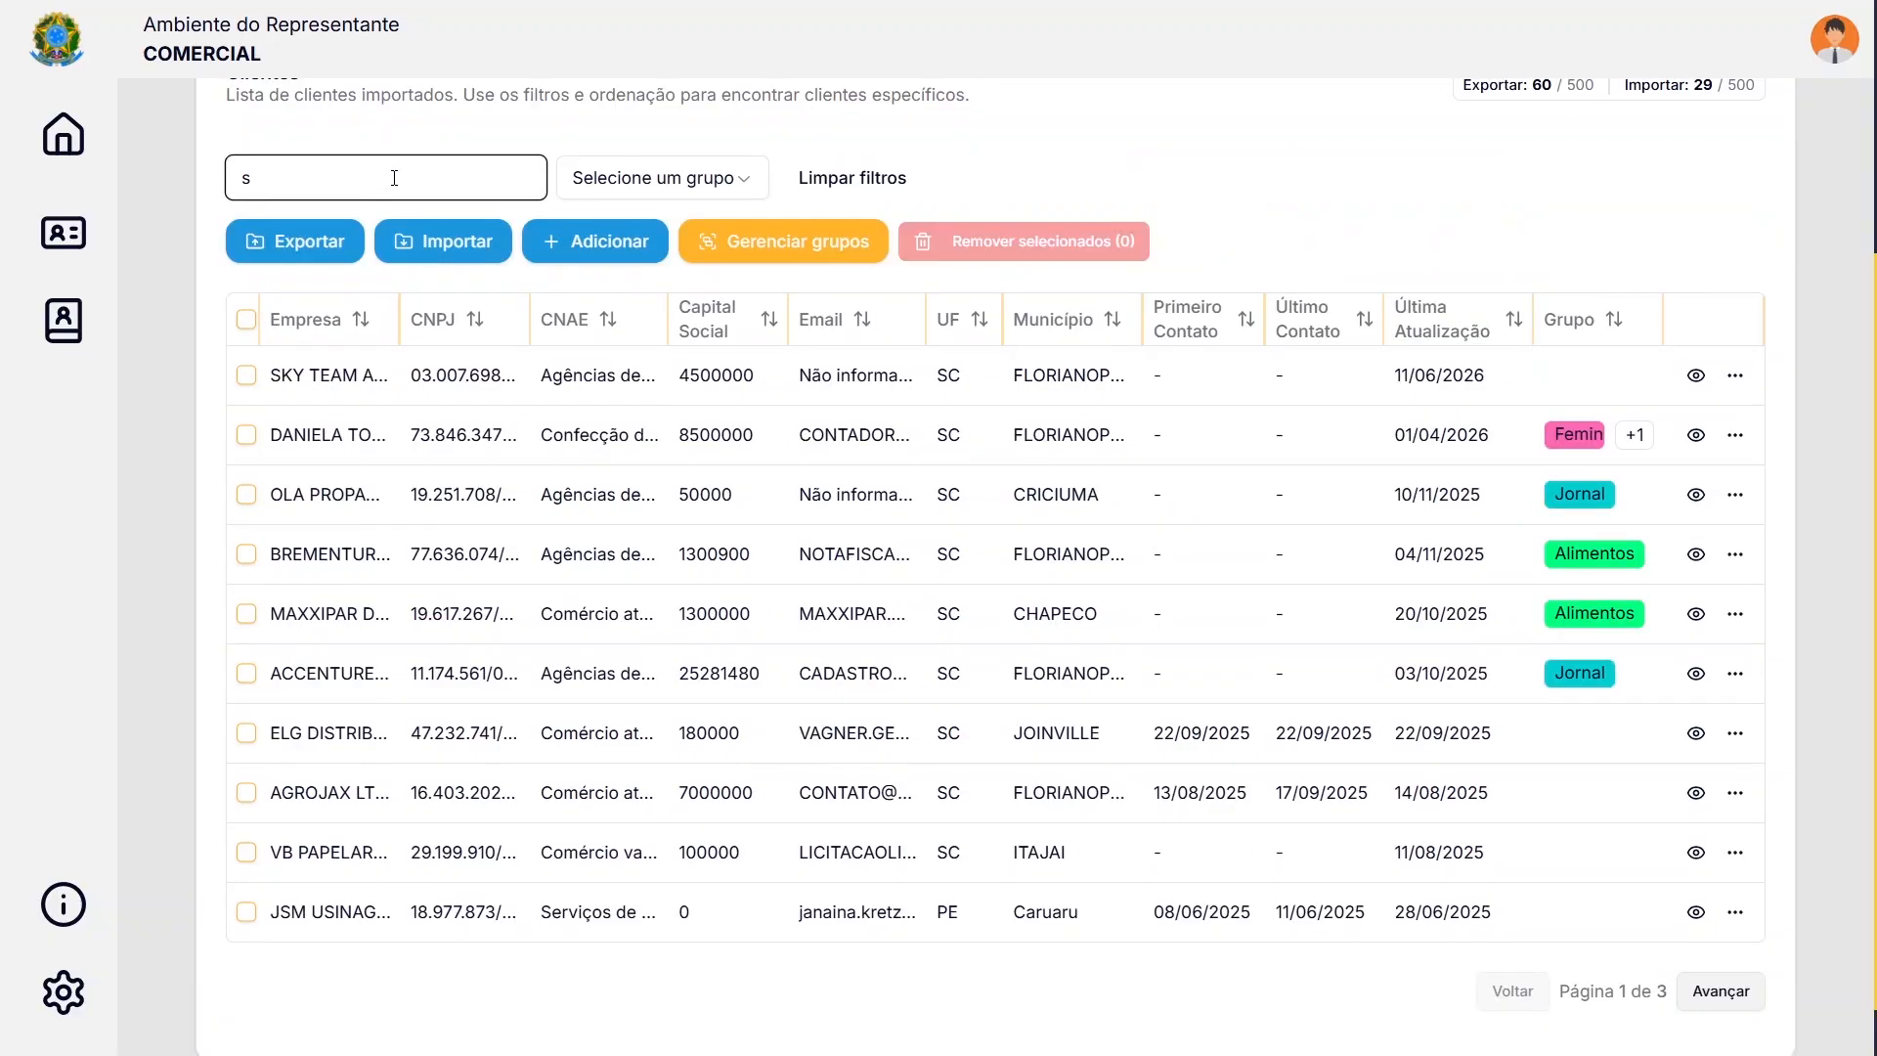
text(ky)
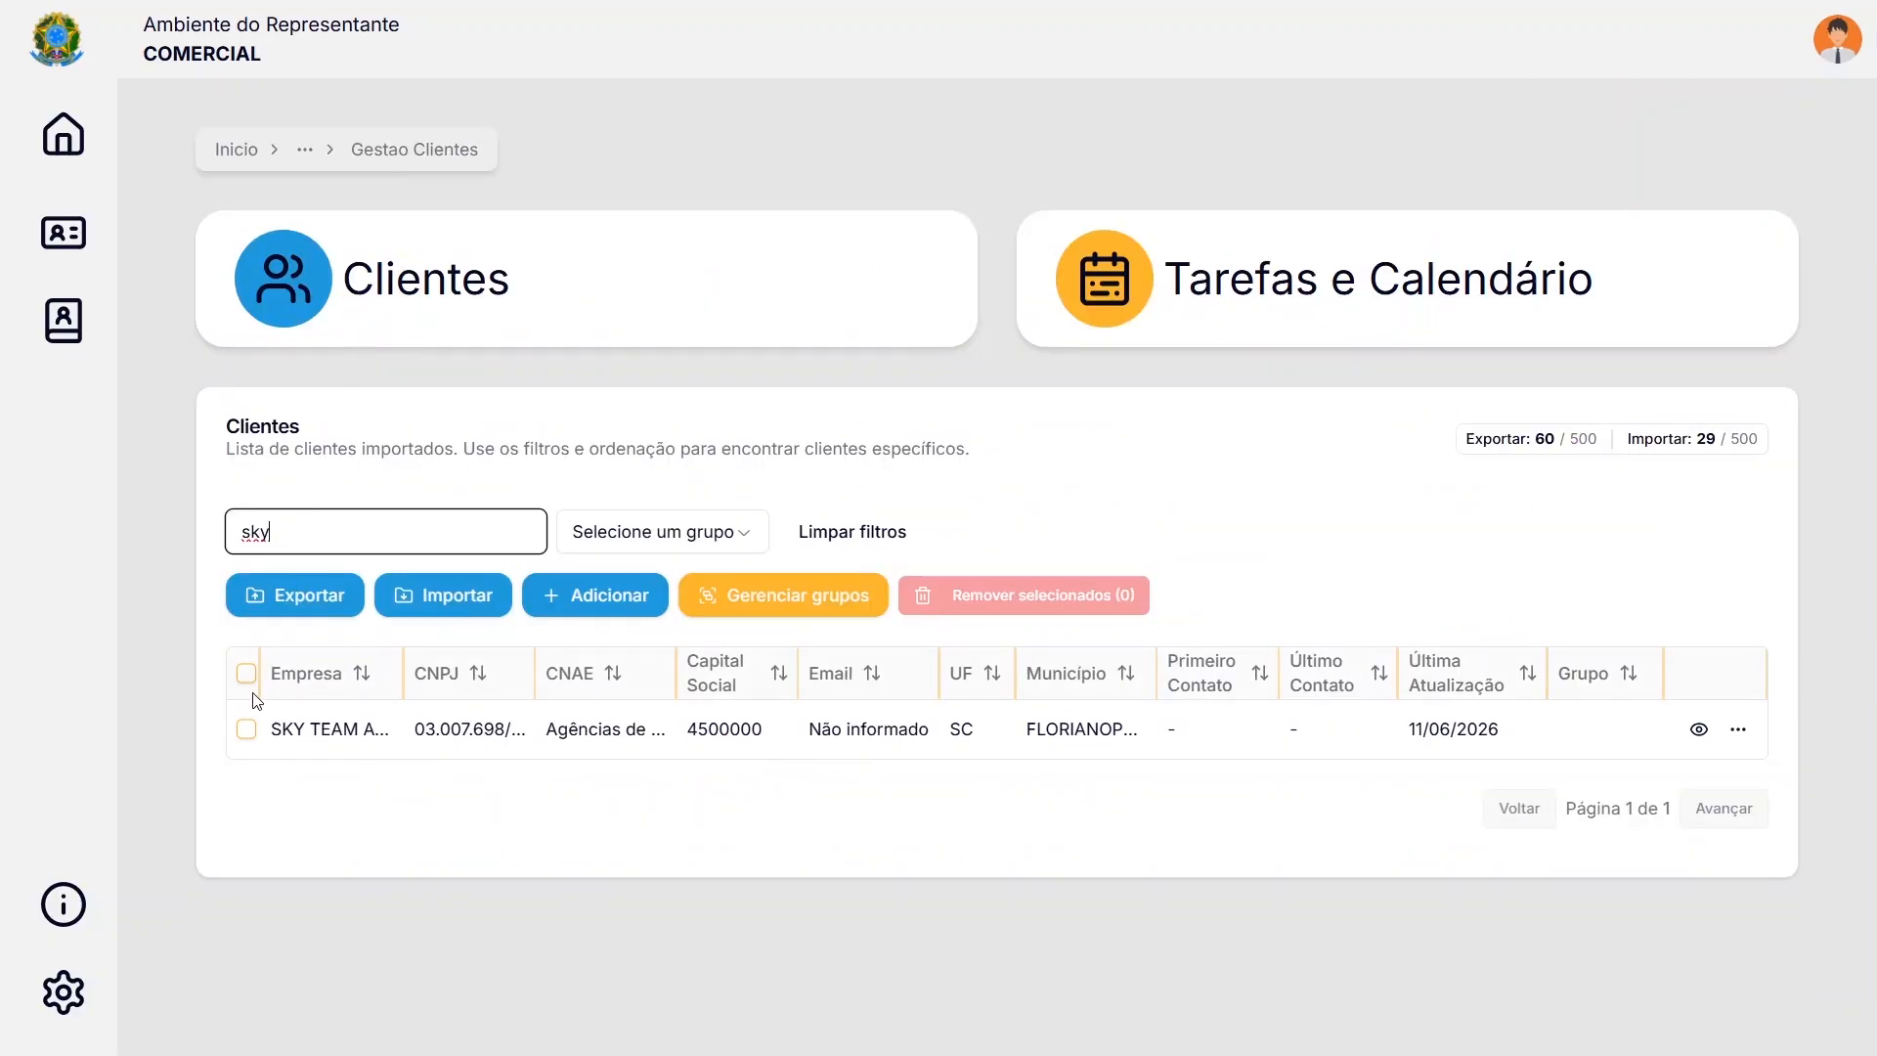
click(245, 729)
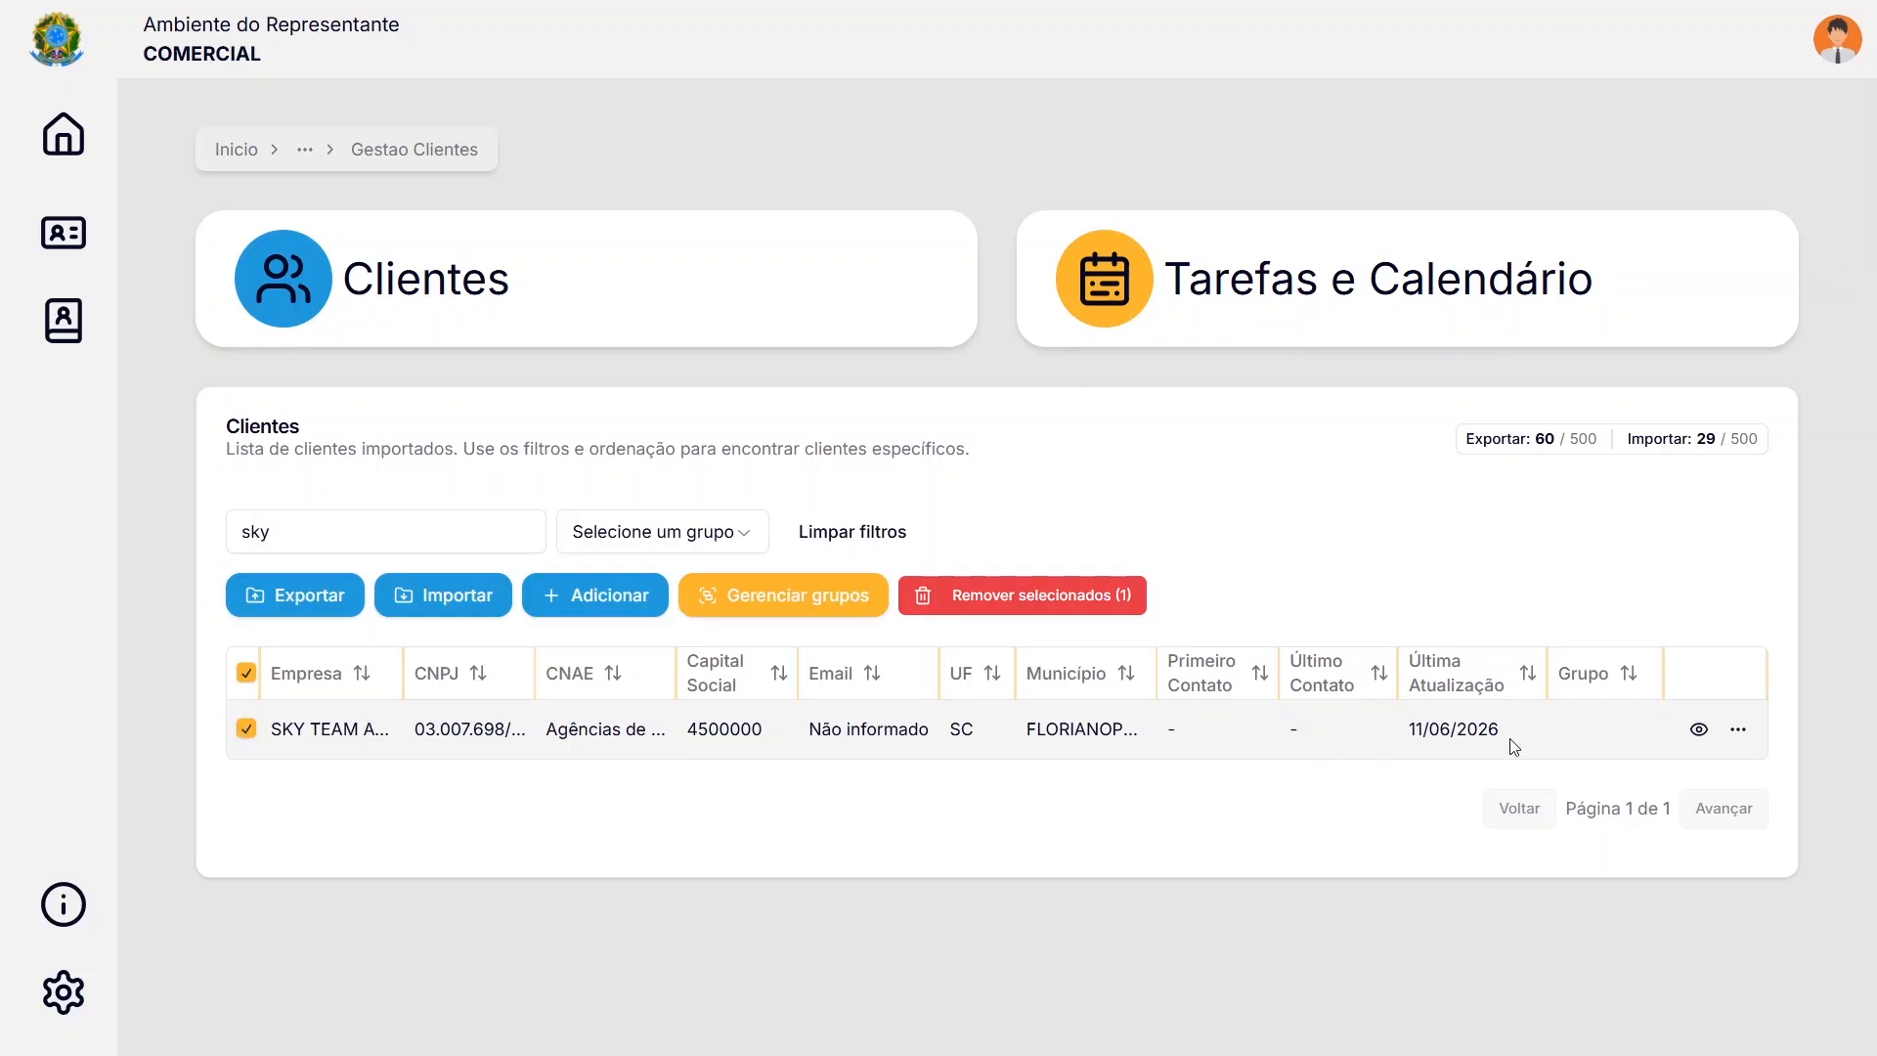
click(1700, 729)
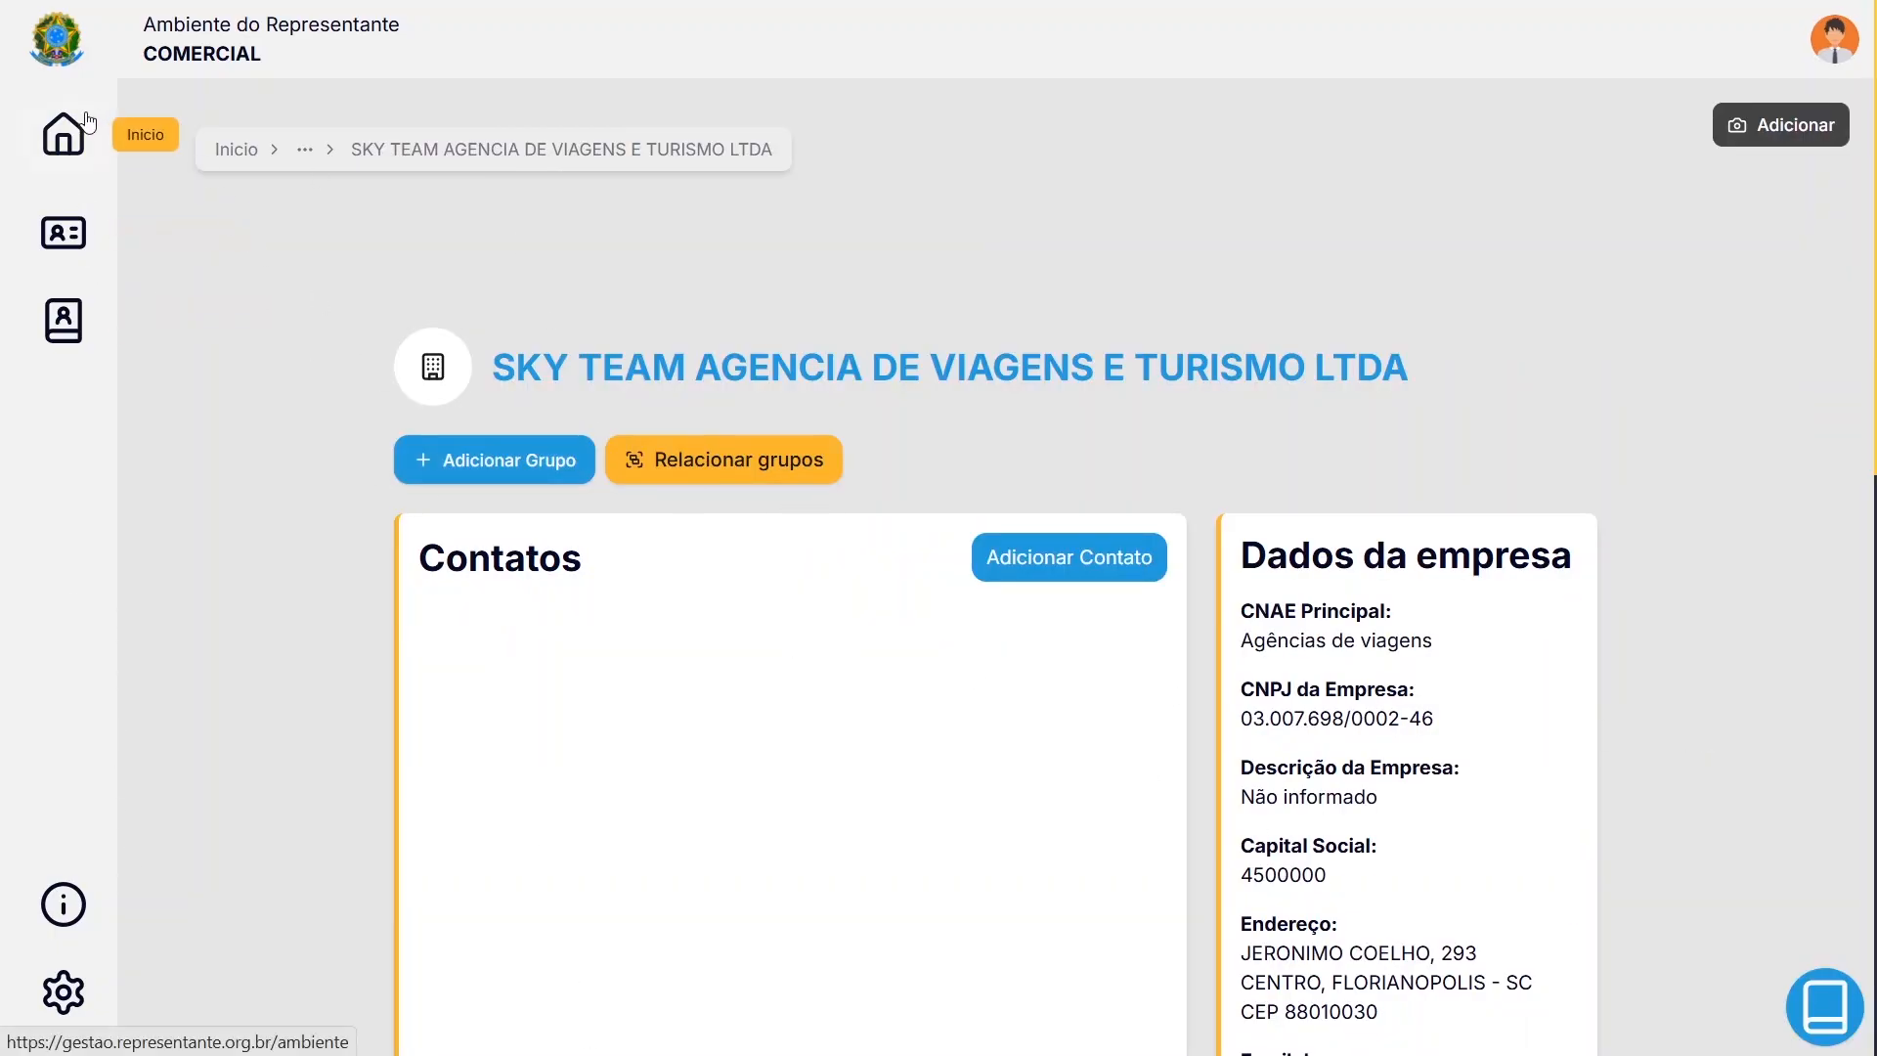
Return to Gestão de Clientes through the home page and select the SKY TEAM client, filtering the list by "sky"
click(144, 196)
scroll(501, 510, down, 4)
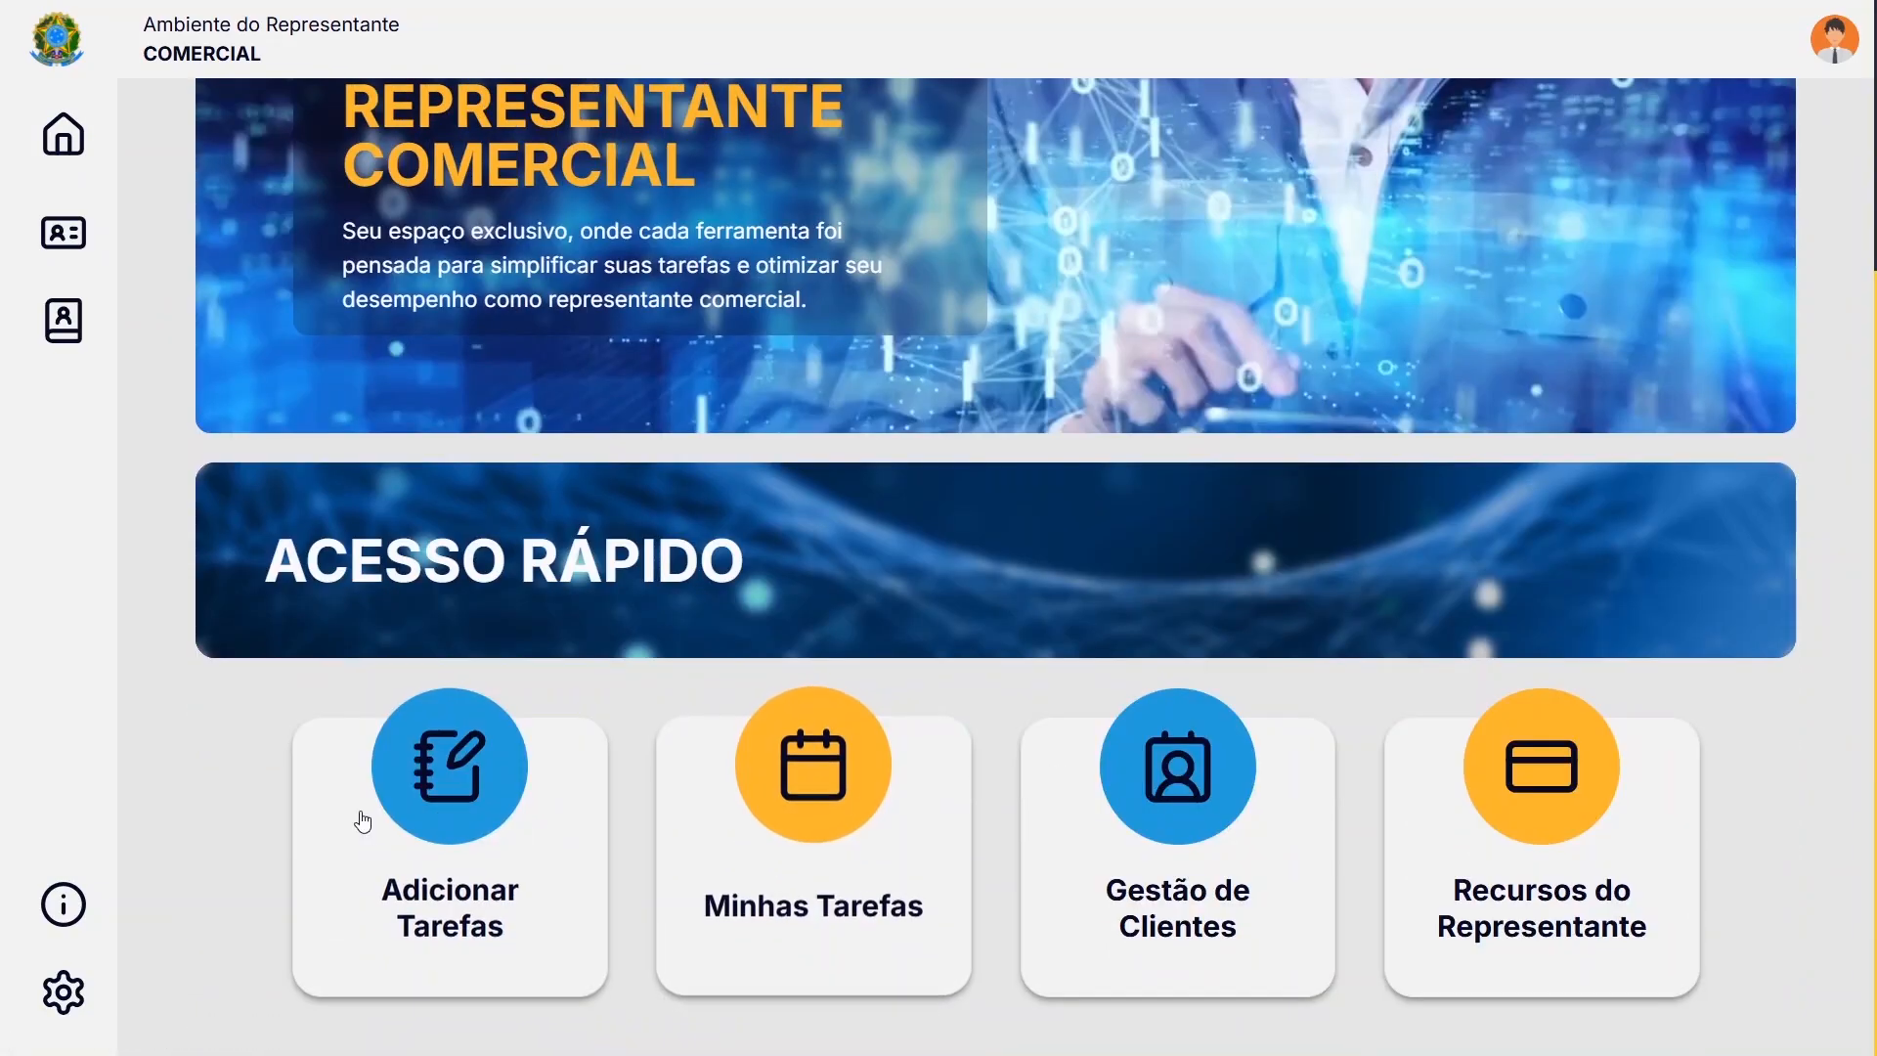
click(1173, 859)
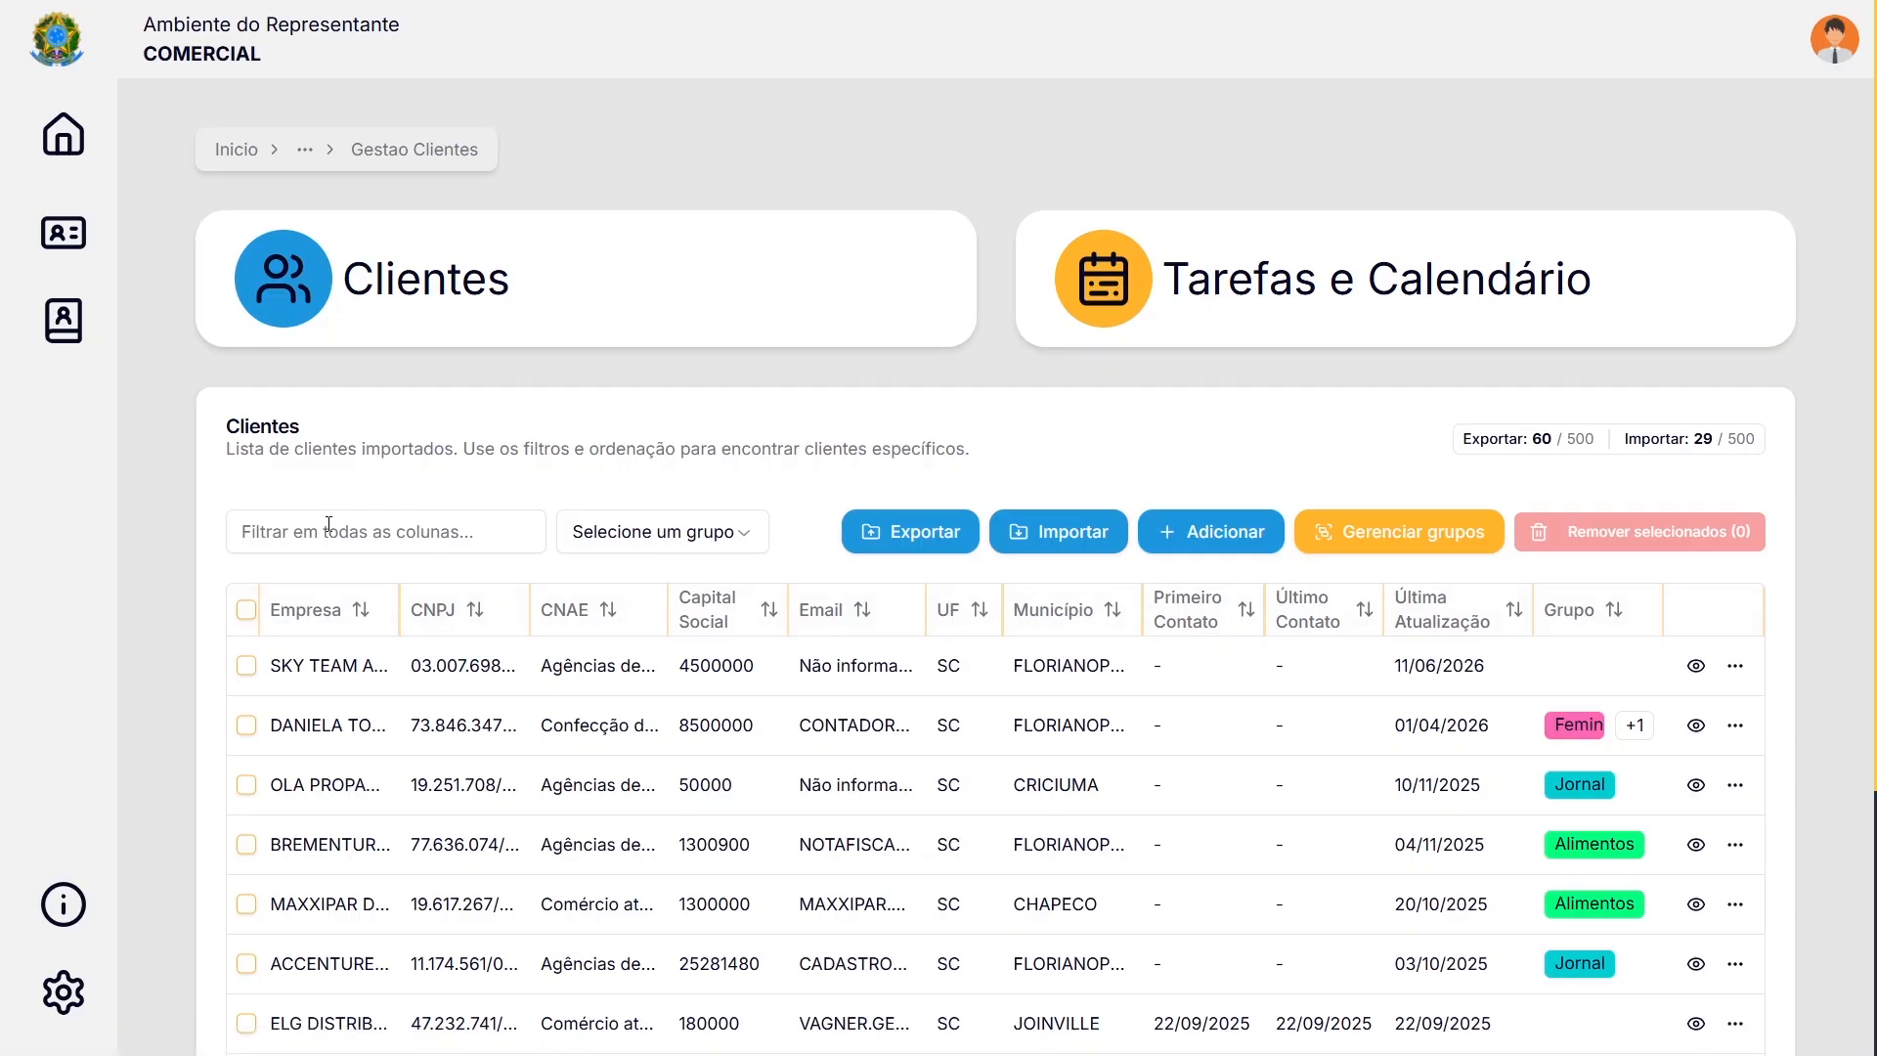
click(298, 528)
text(sky)
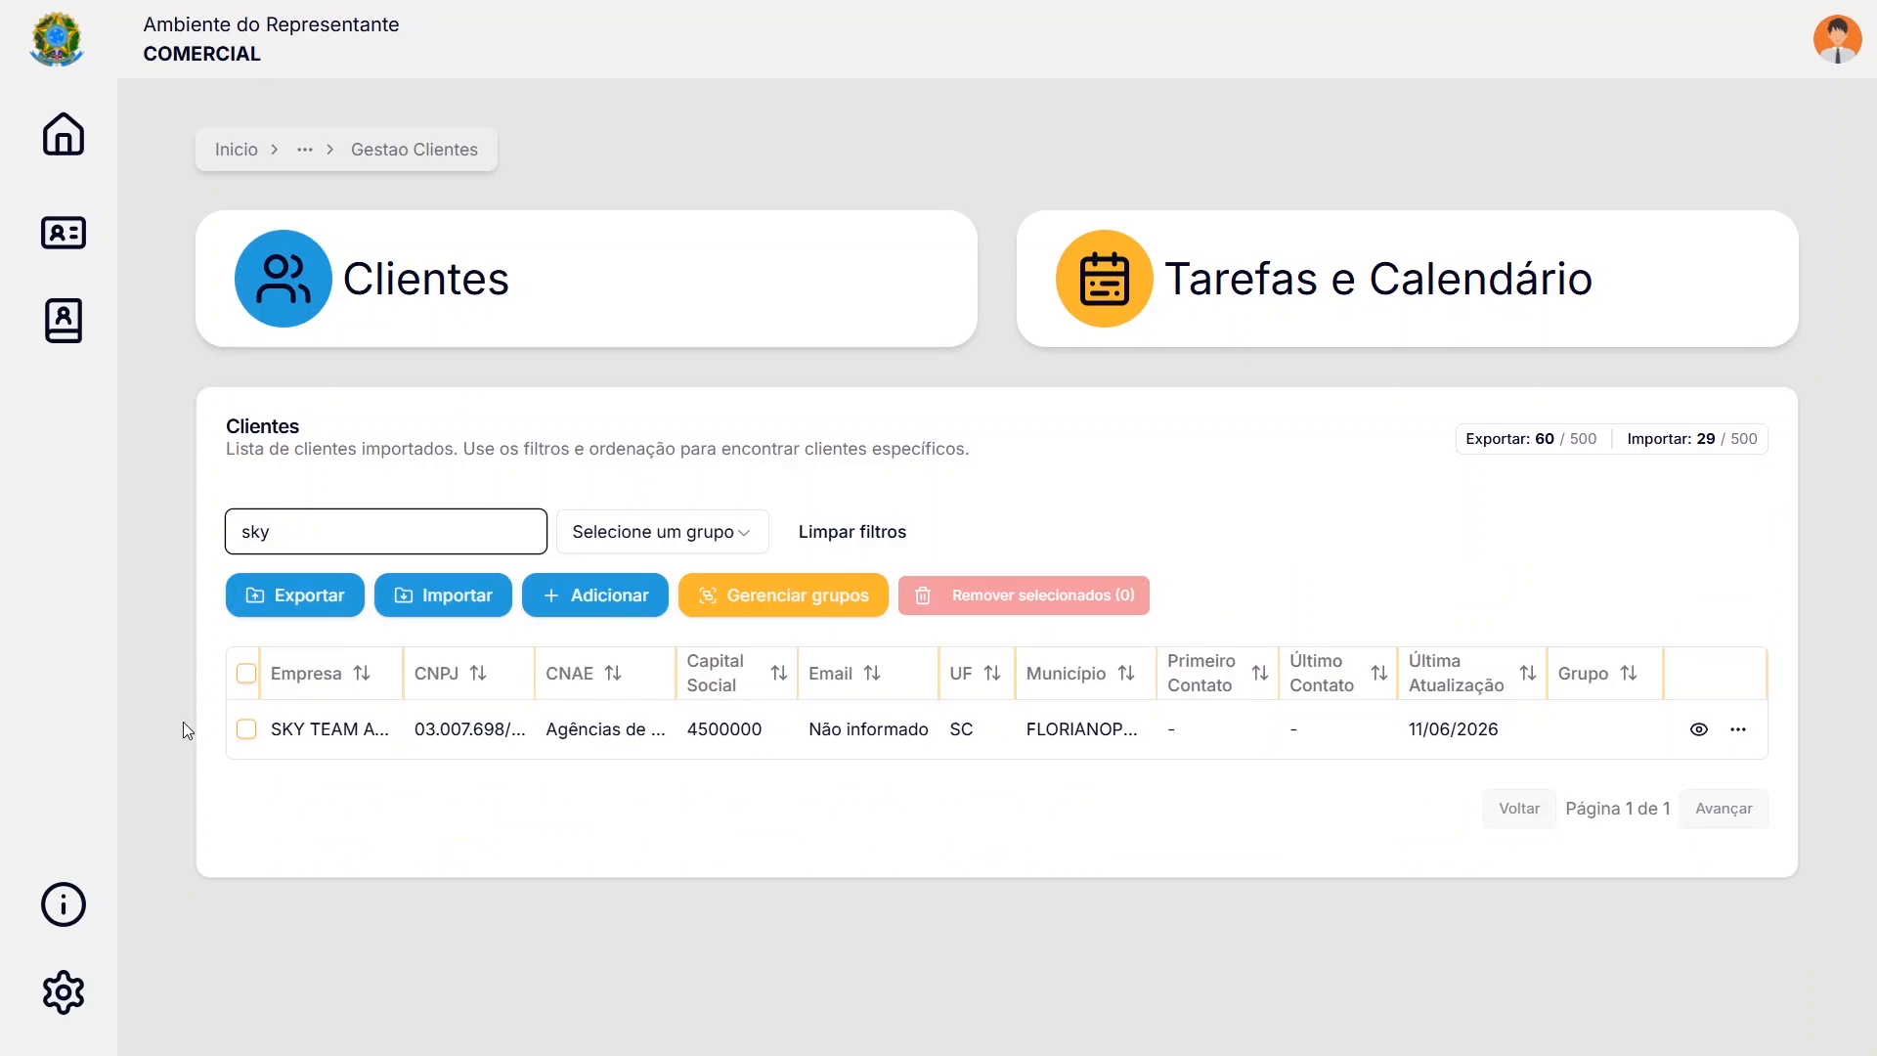
click(244, 732)
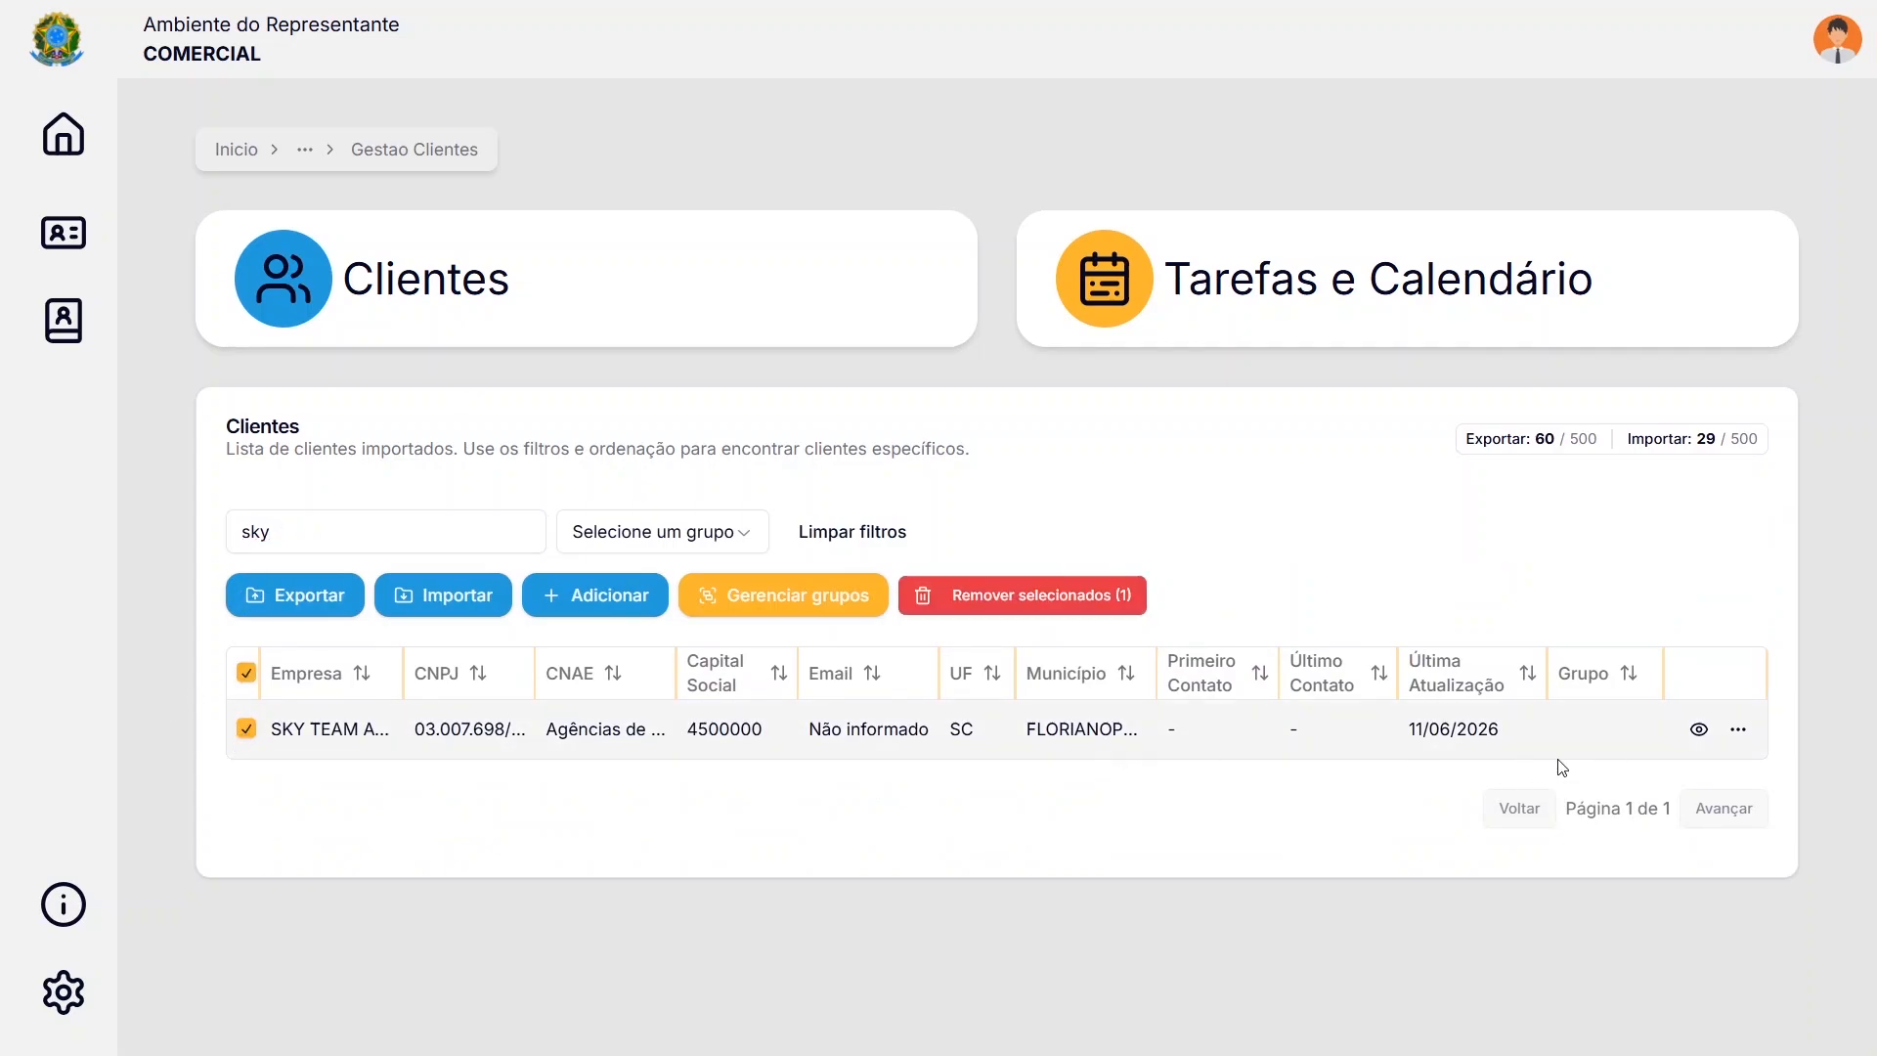
Relate the SKY TEAM client to the Jornal group
click(1736, 733)
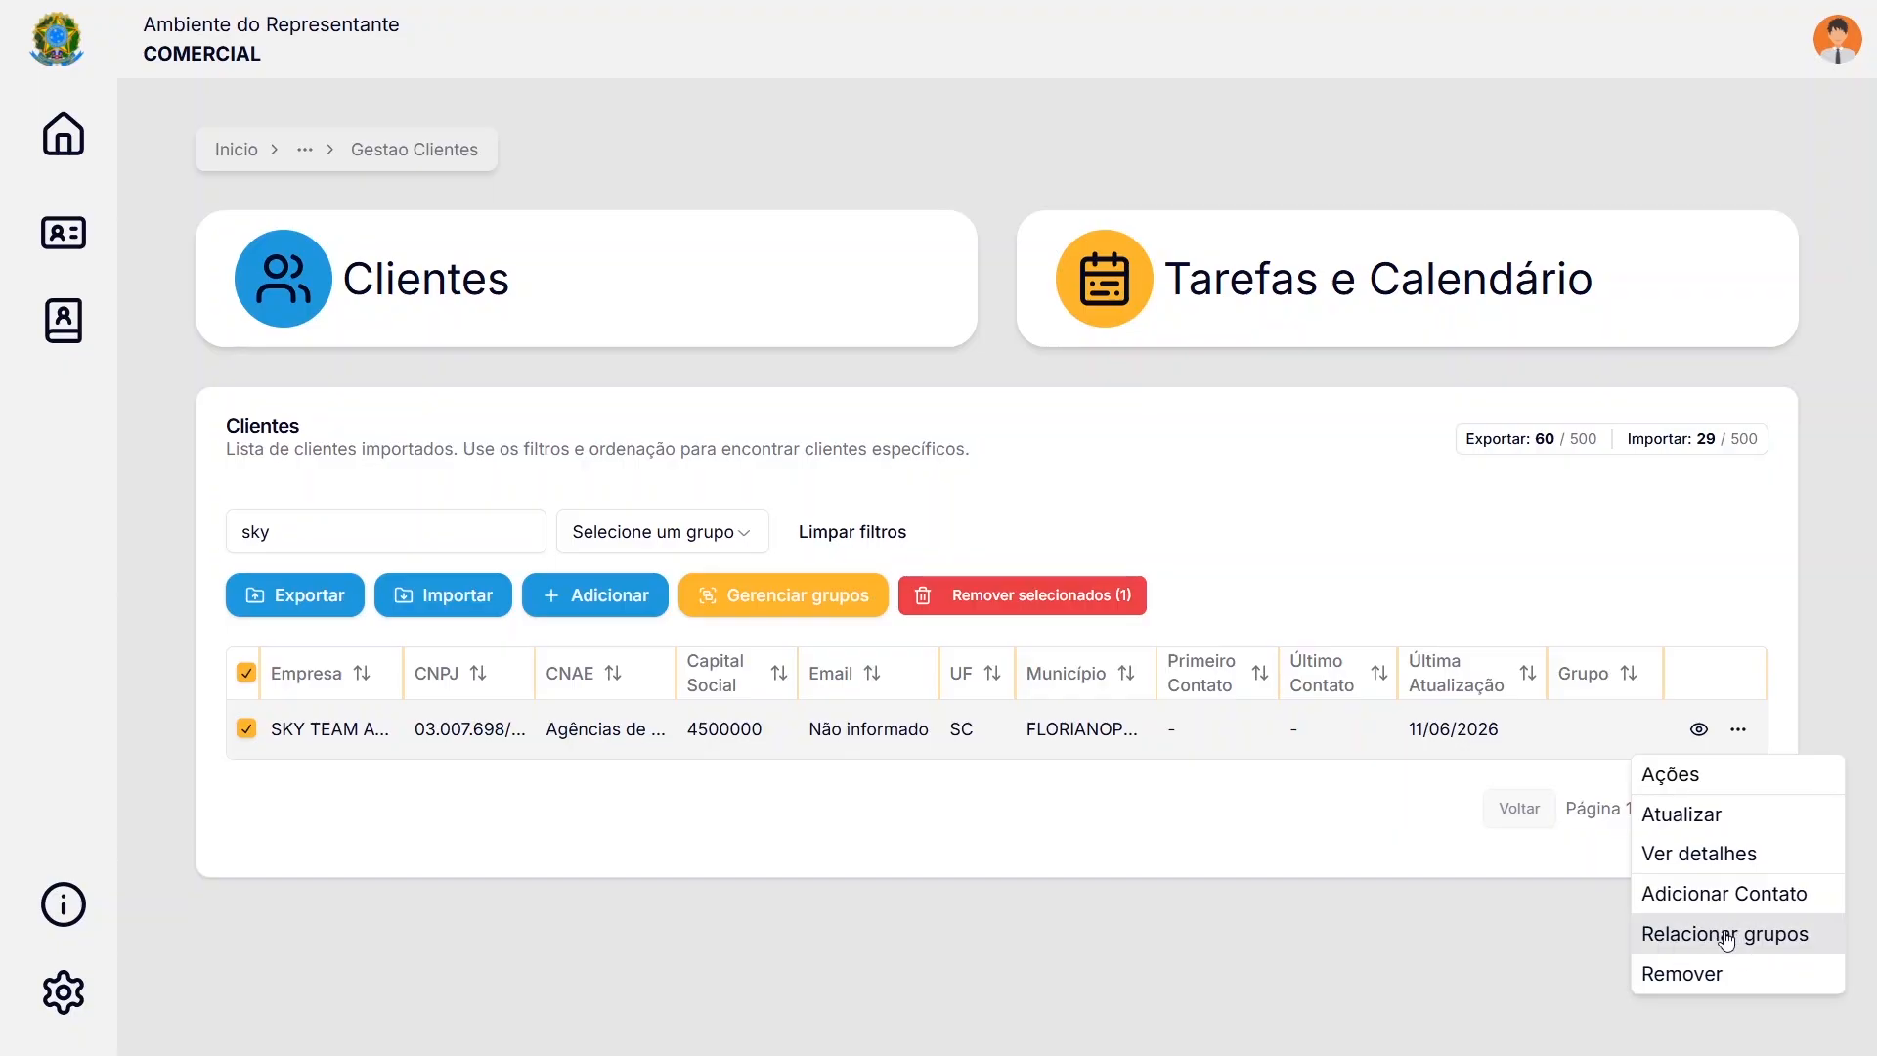
click(1697, 942)
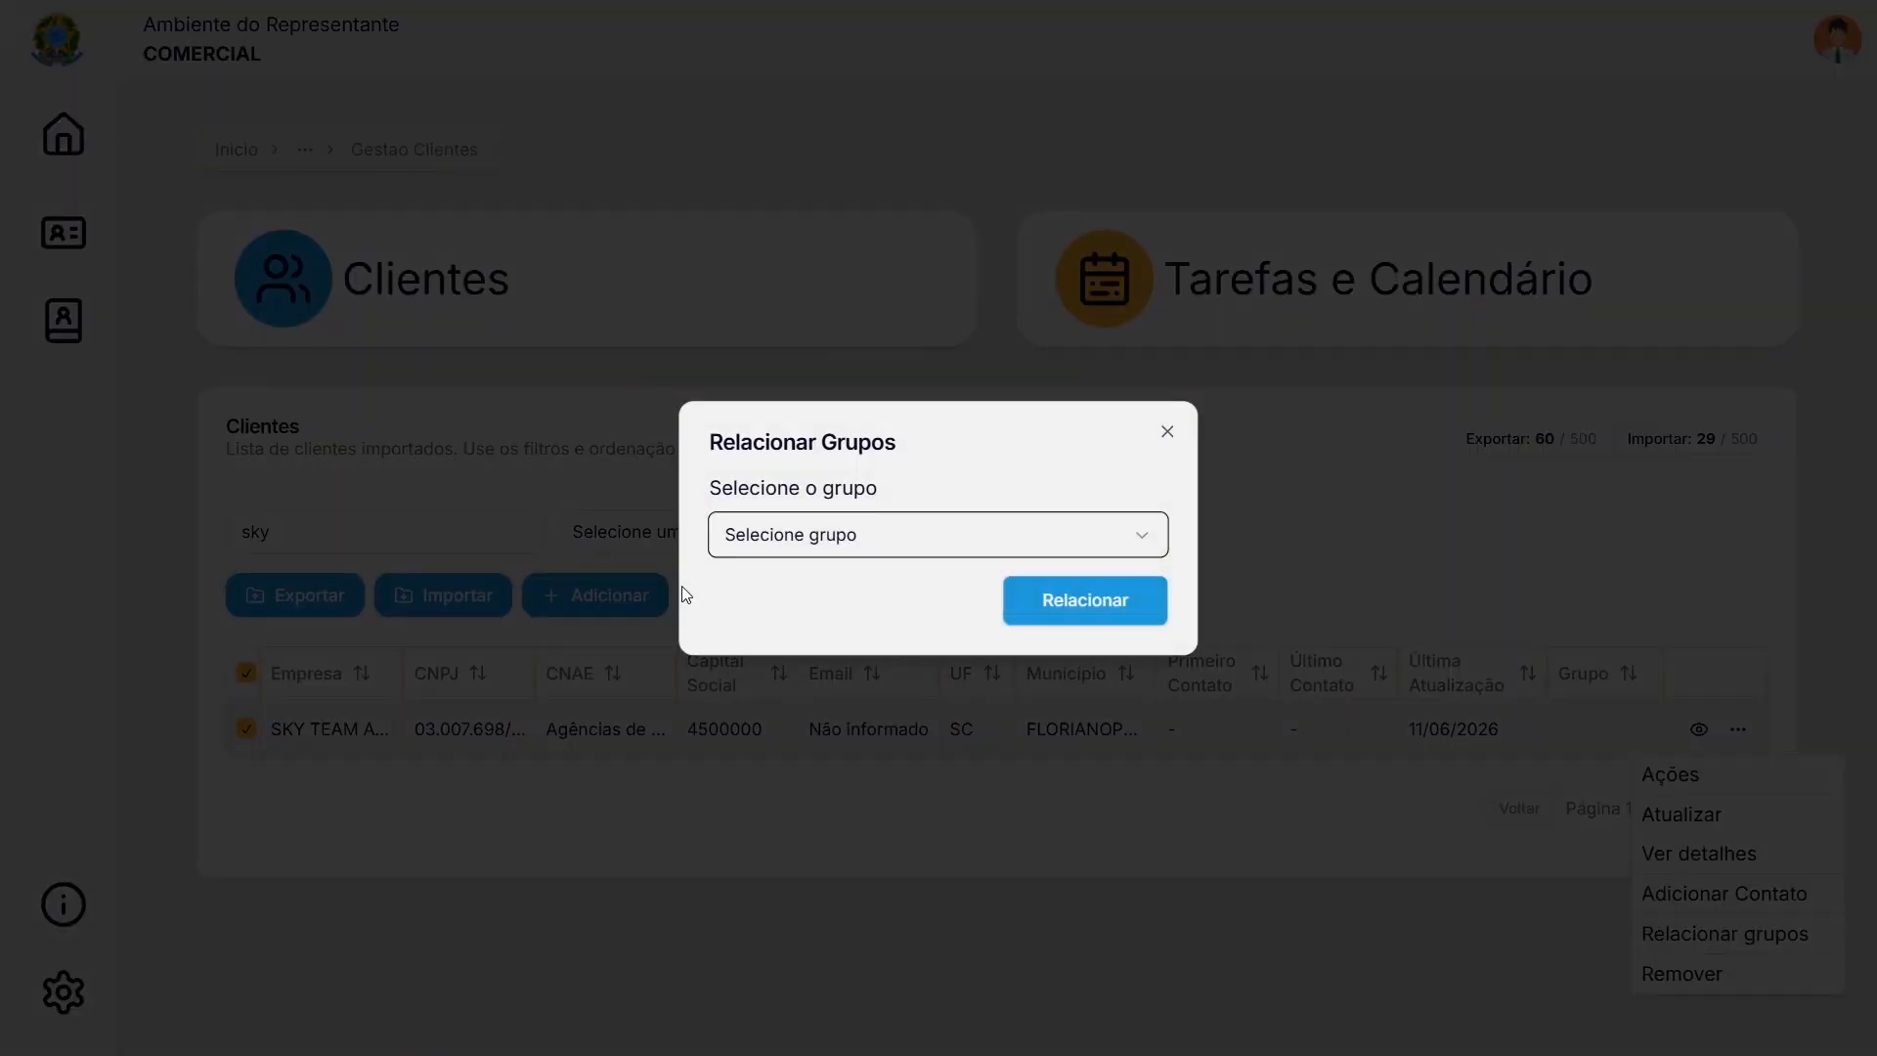
click(1110, 535)
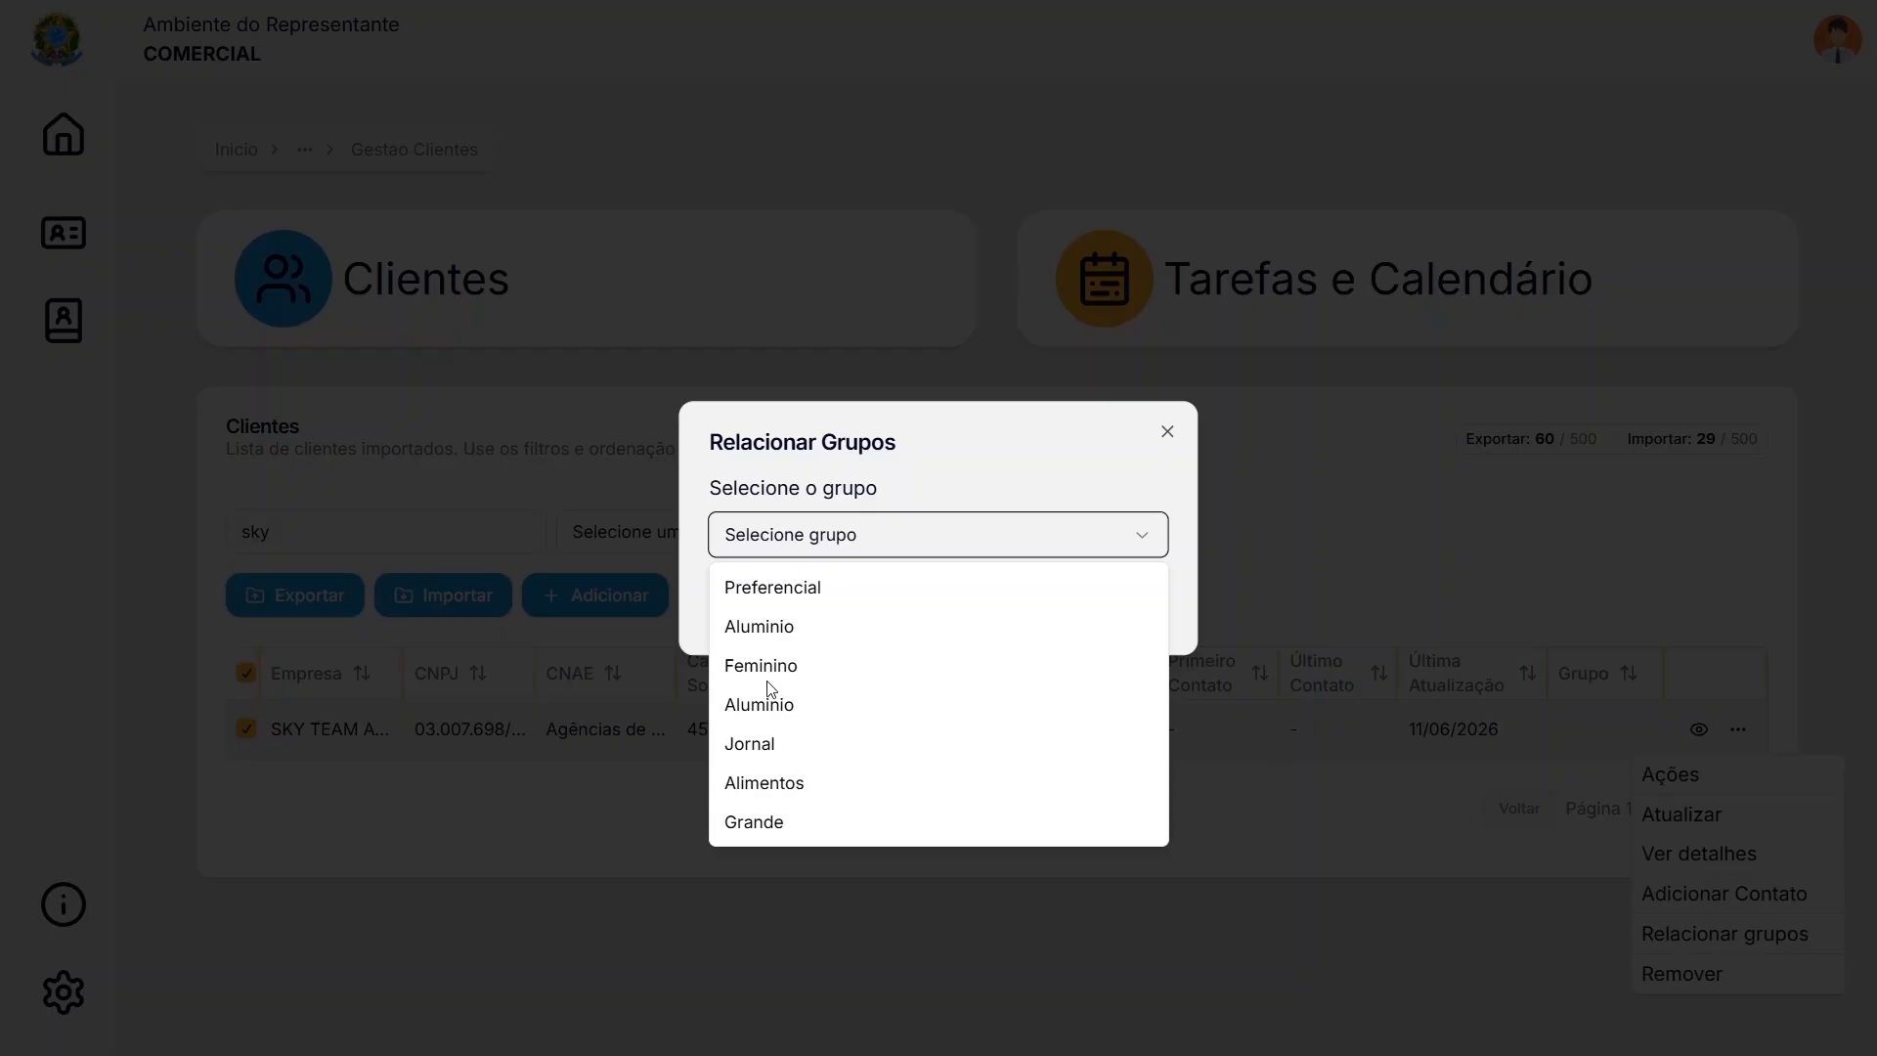
click(774, 745)
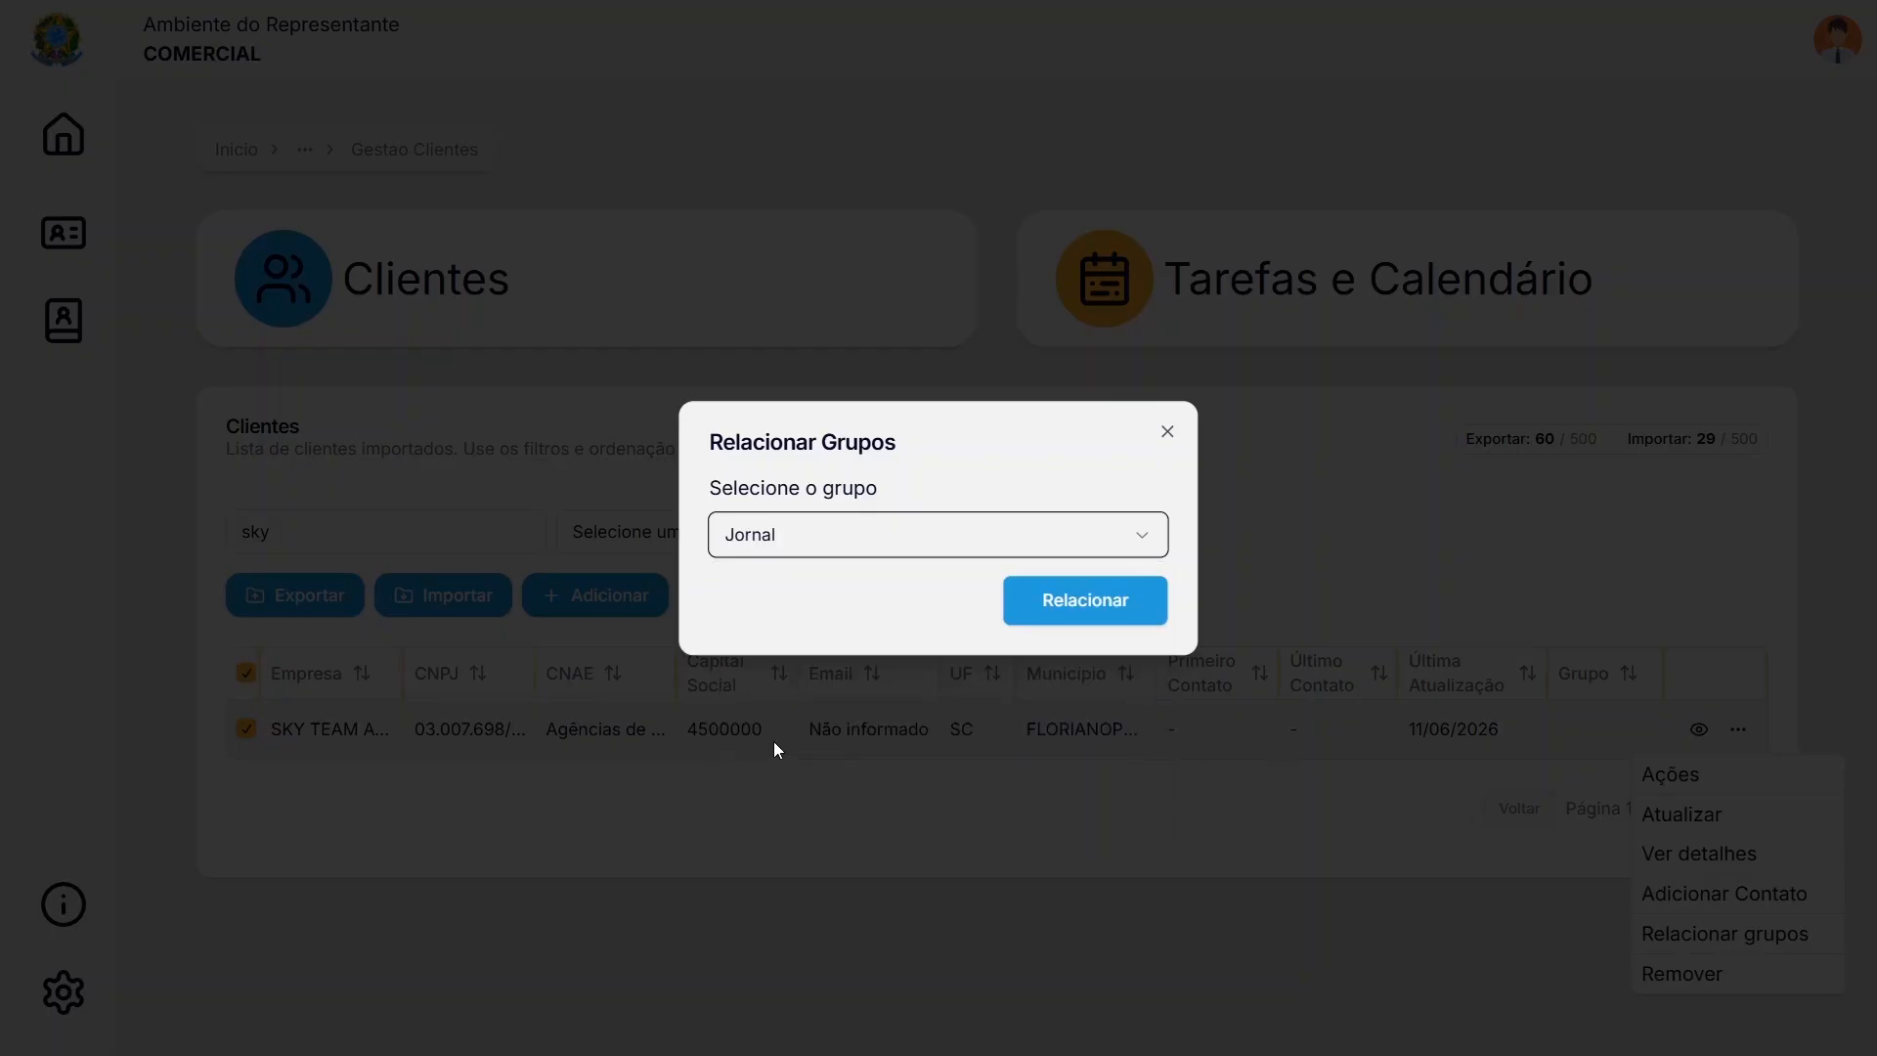
click(1064, 607)
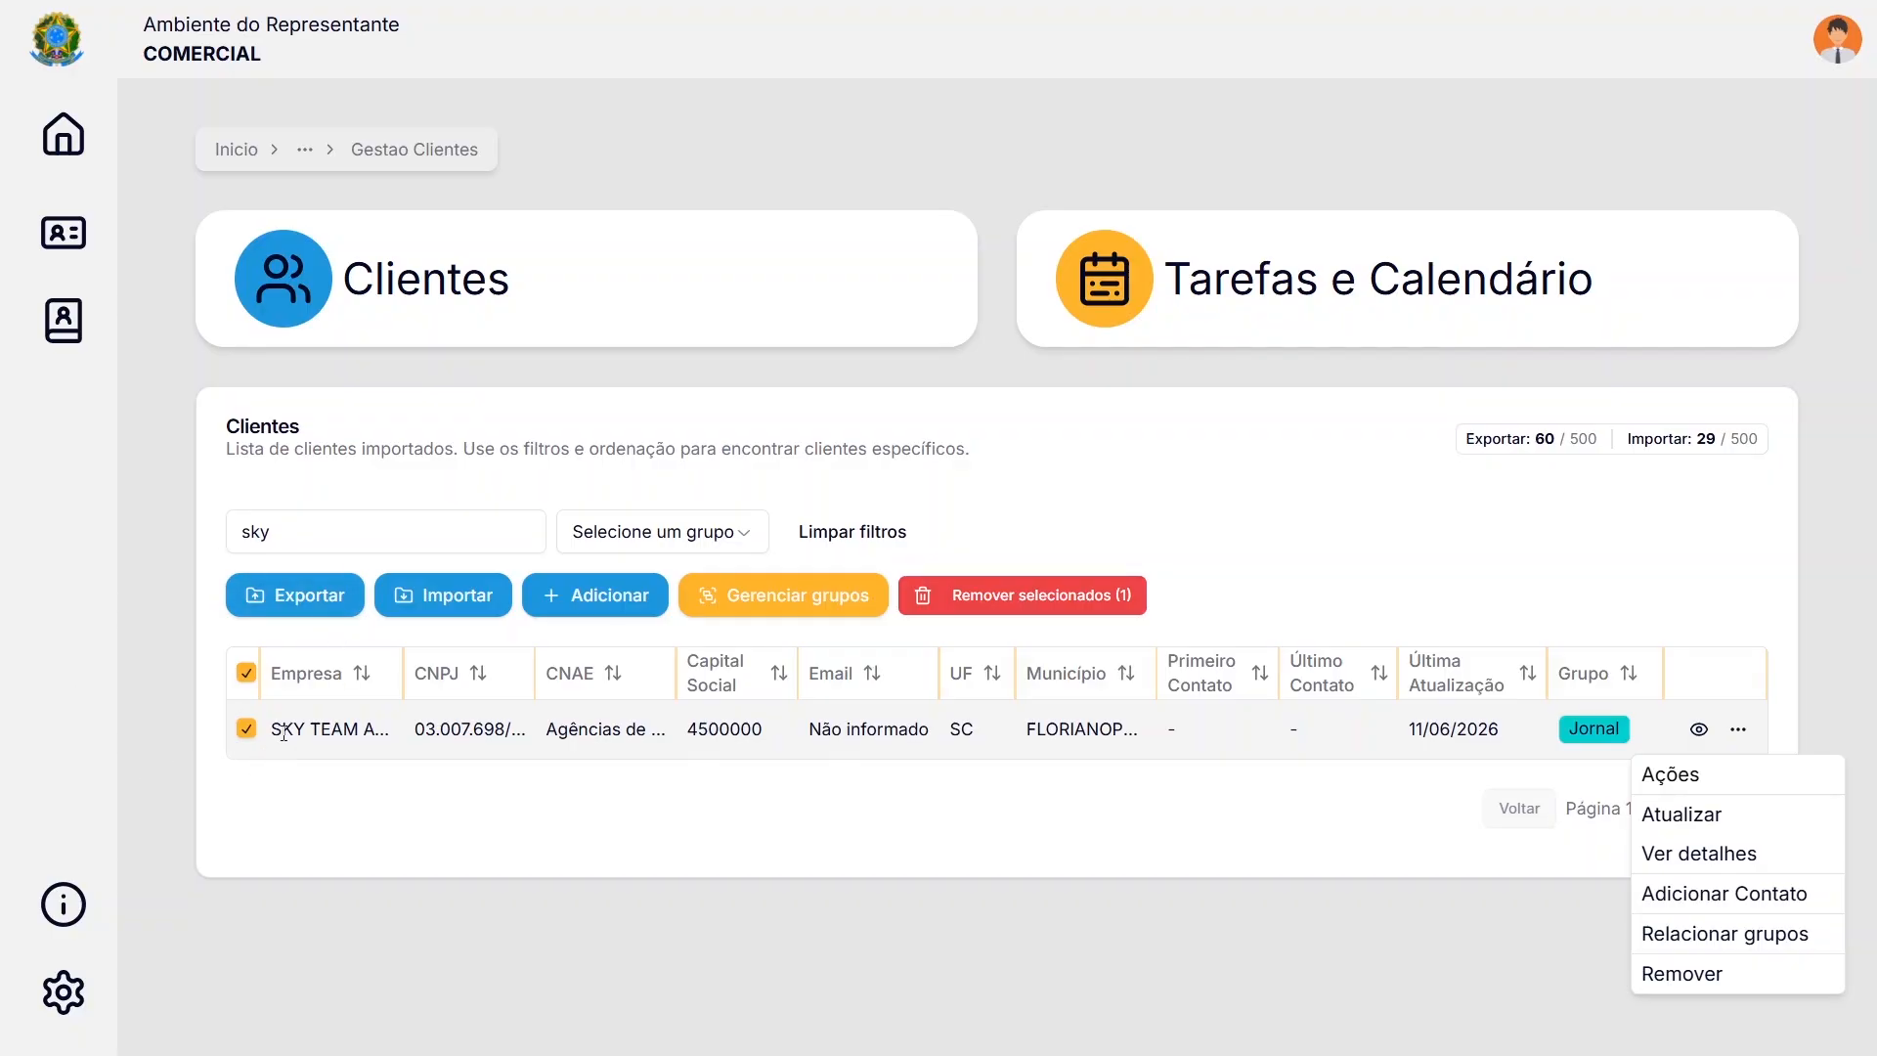
Export the selected client and check clientes-exportados.xlsx in Excel, discarding the recovered files on closing
click(315, 603)
click(315, 603)
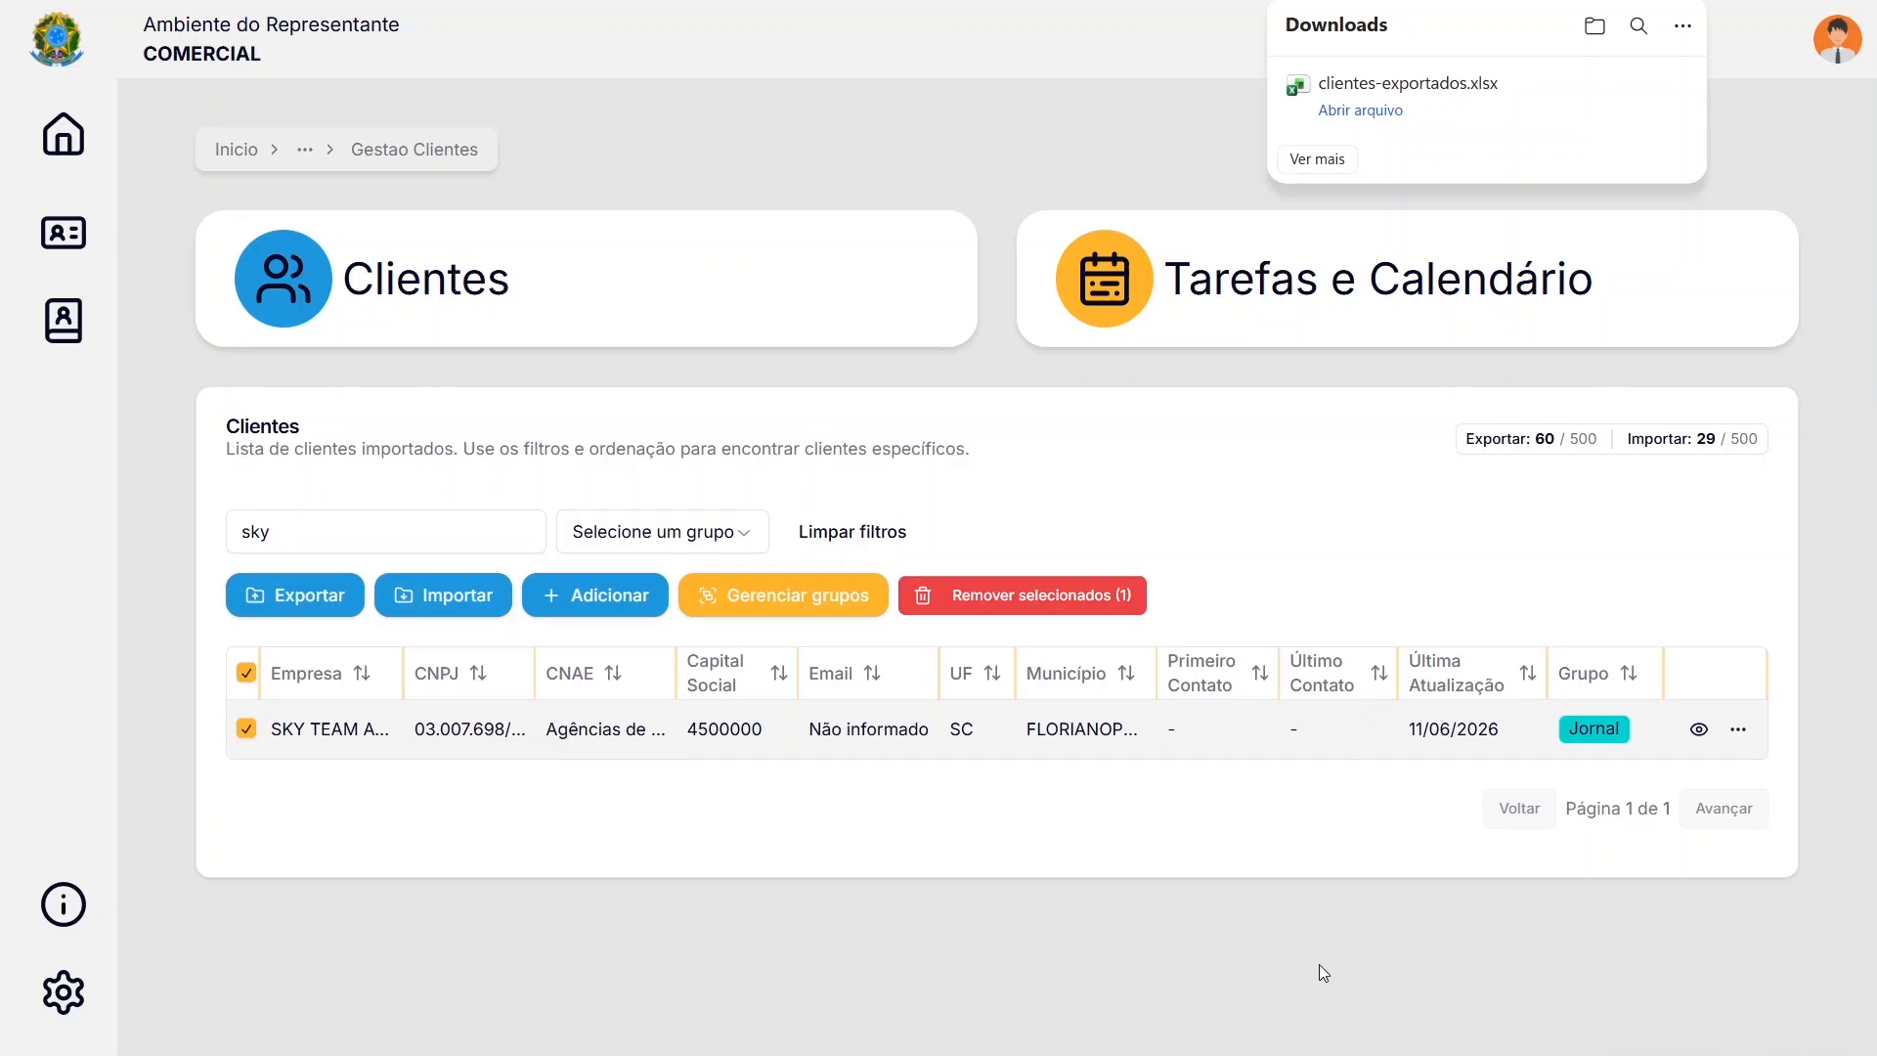
click(1388, 113)
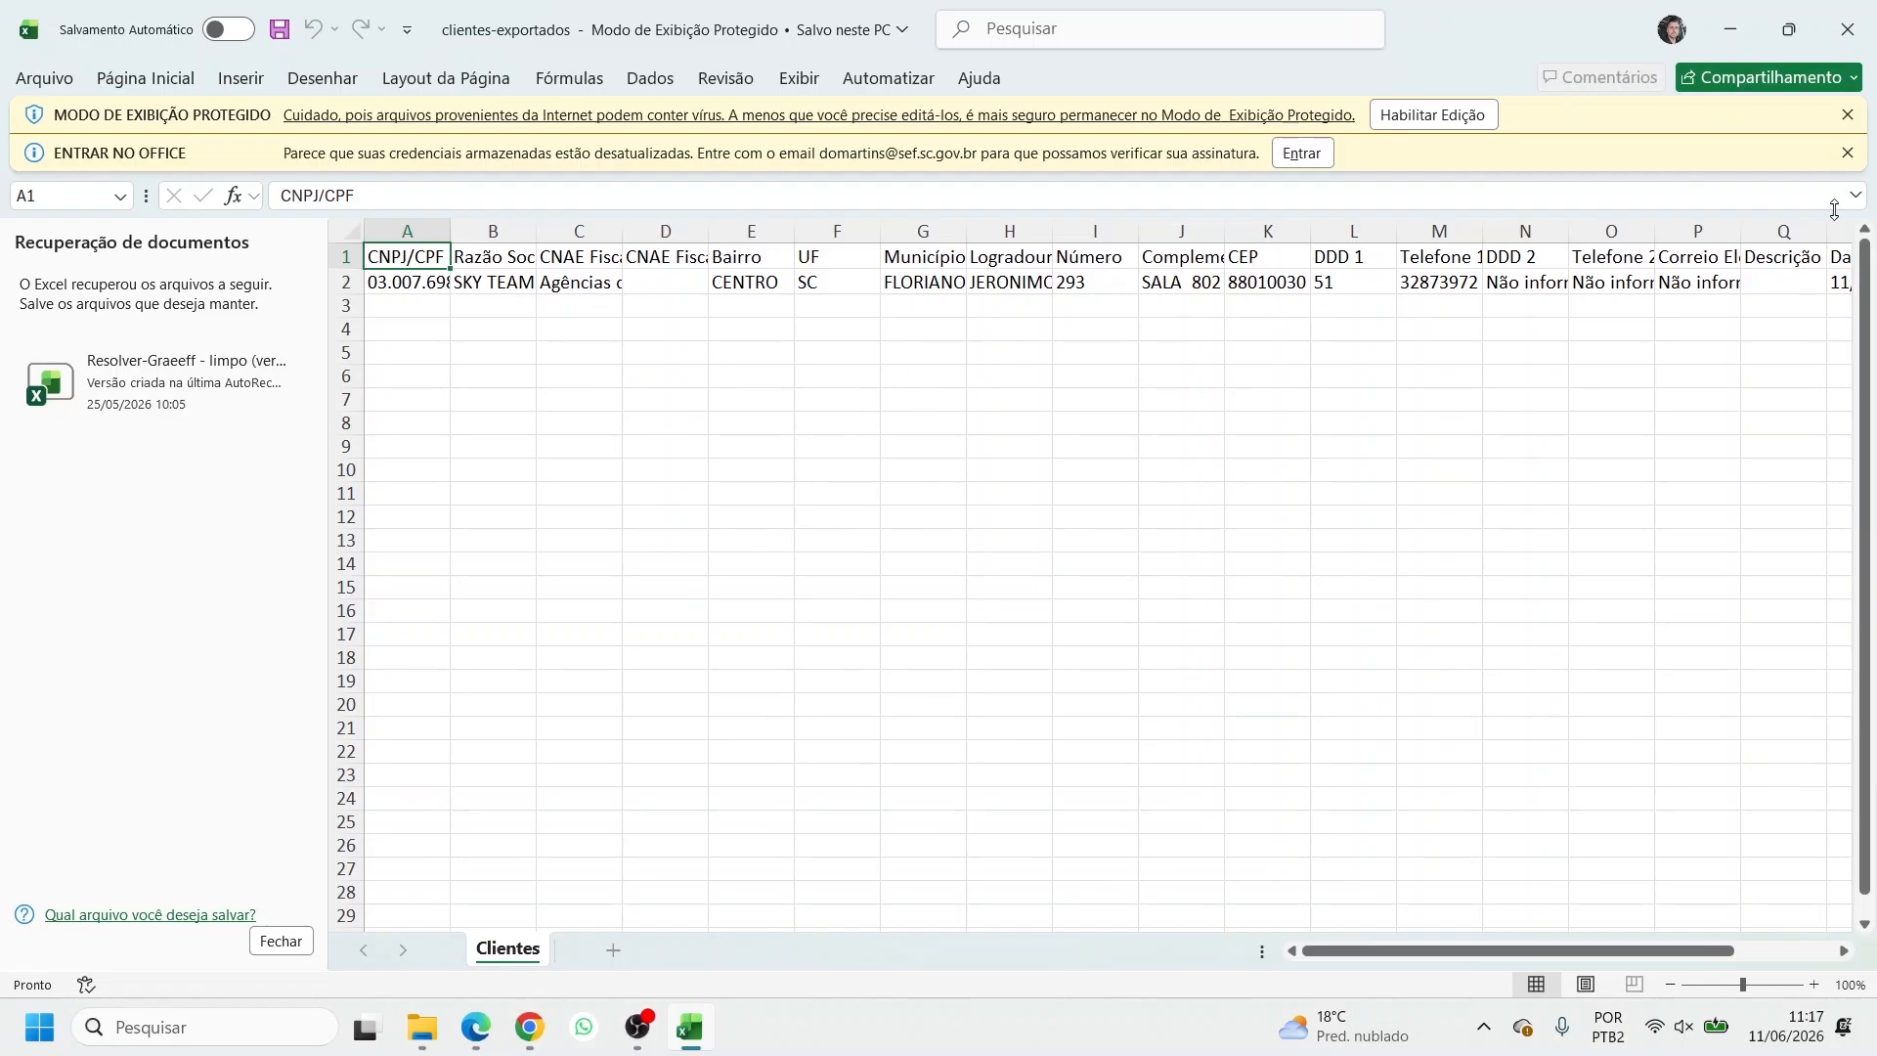
click(1851, 48)
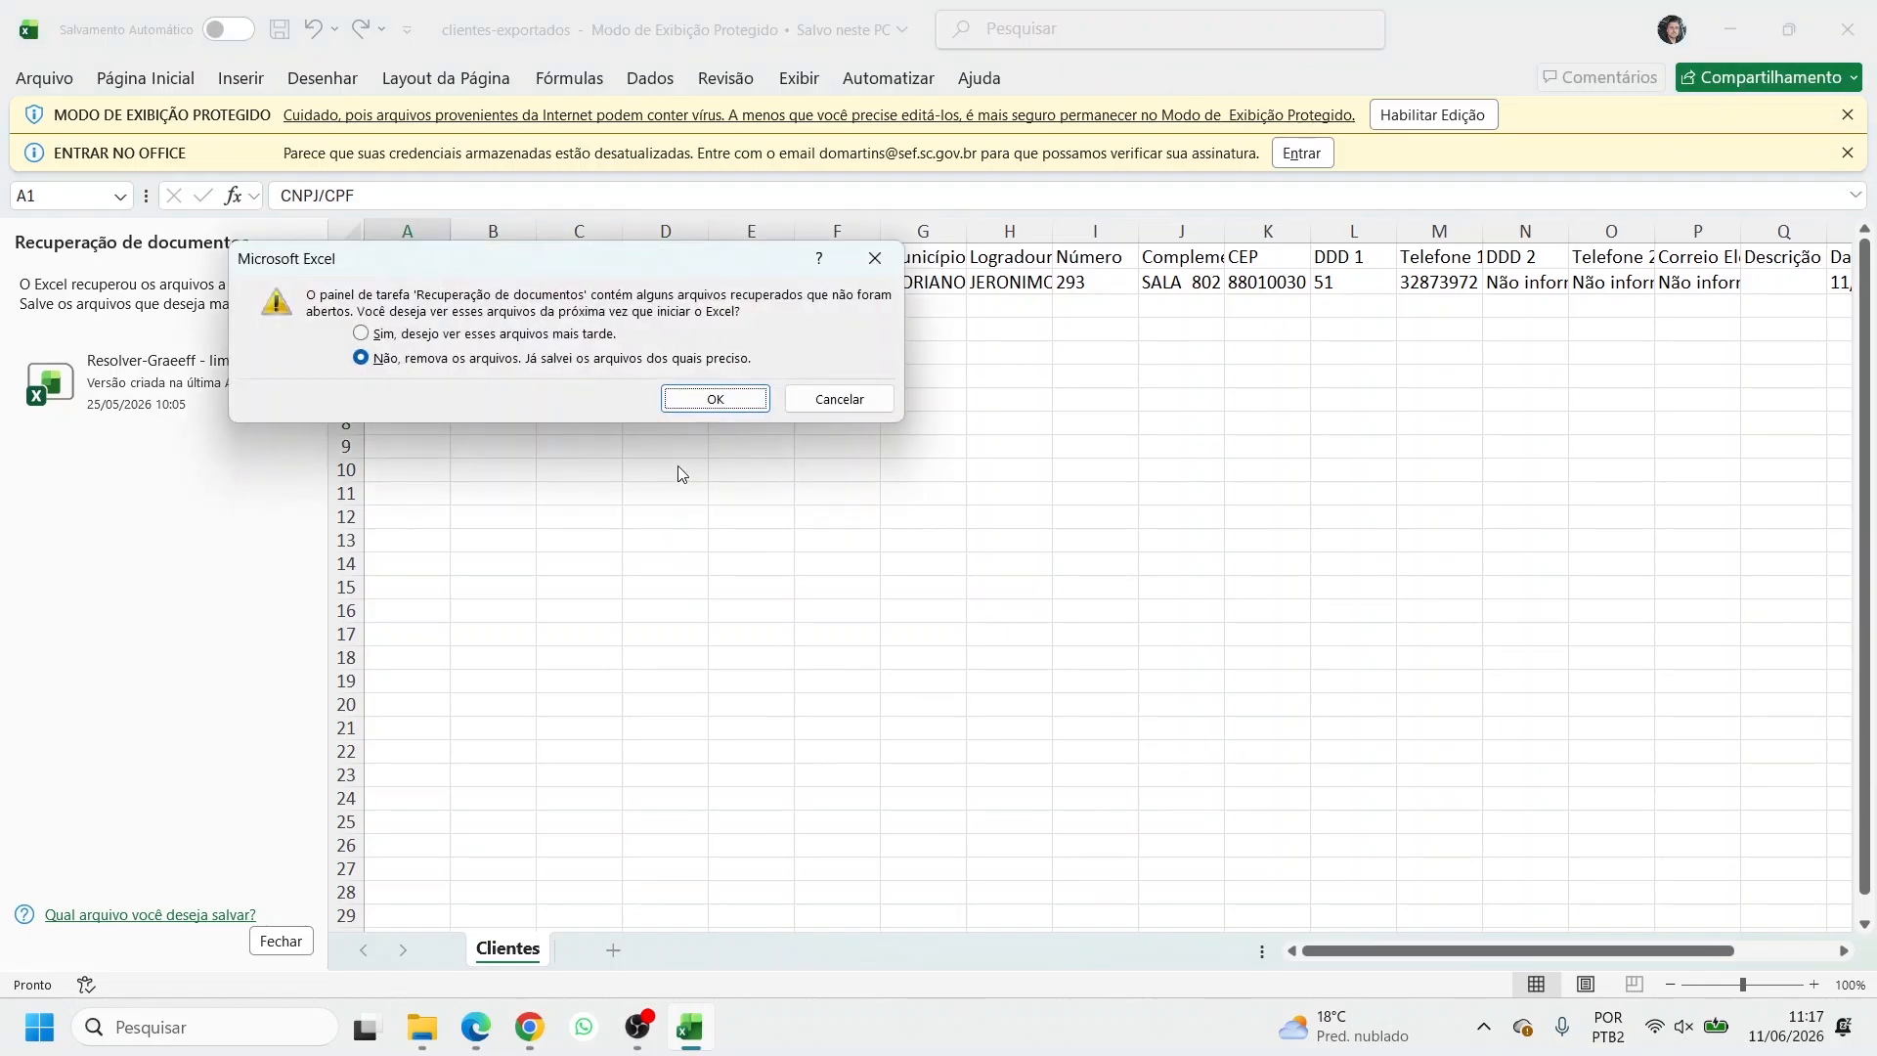
click(721, 403)
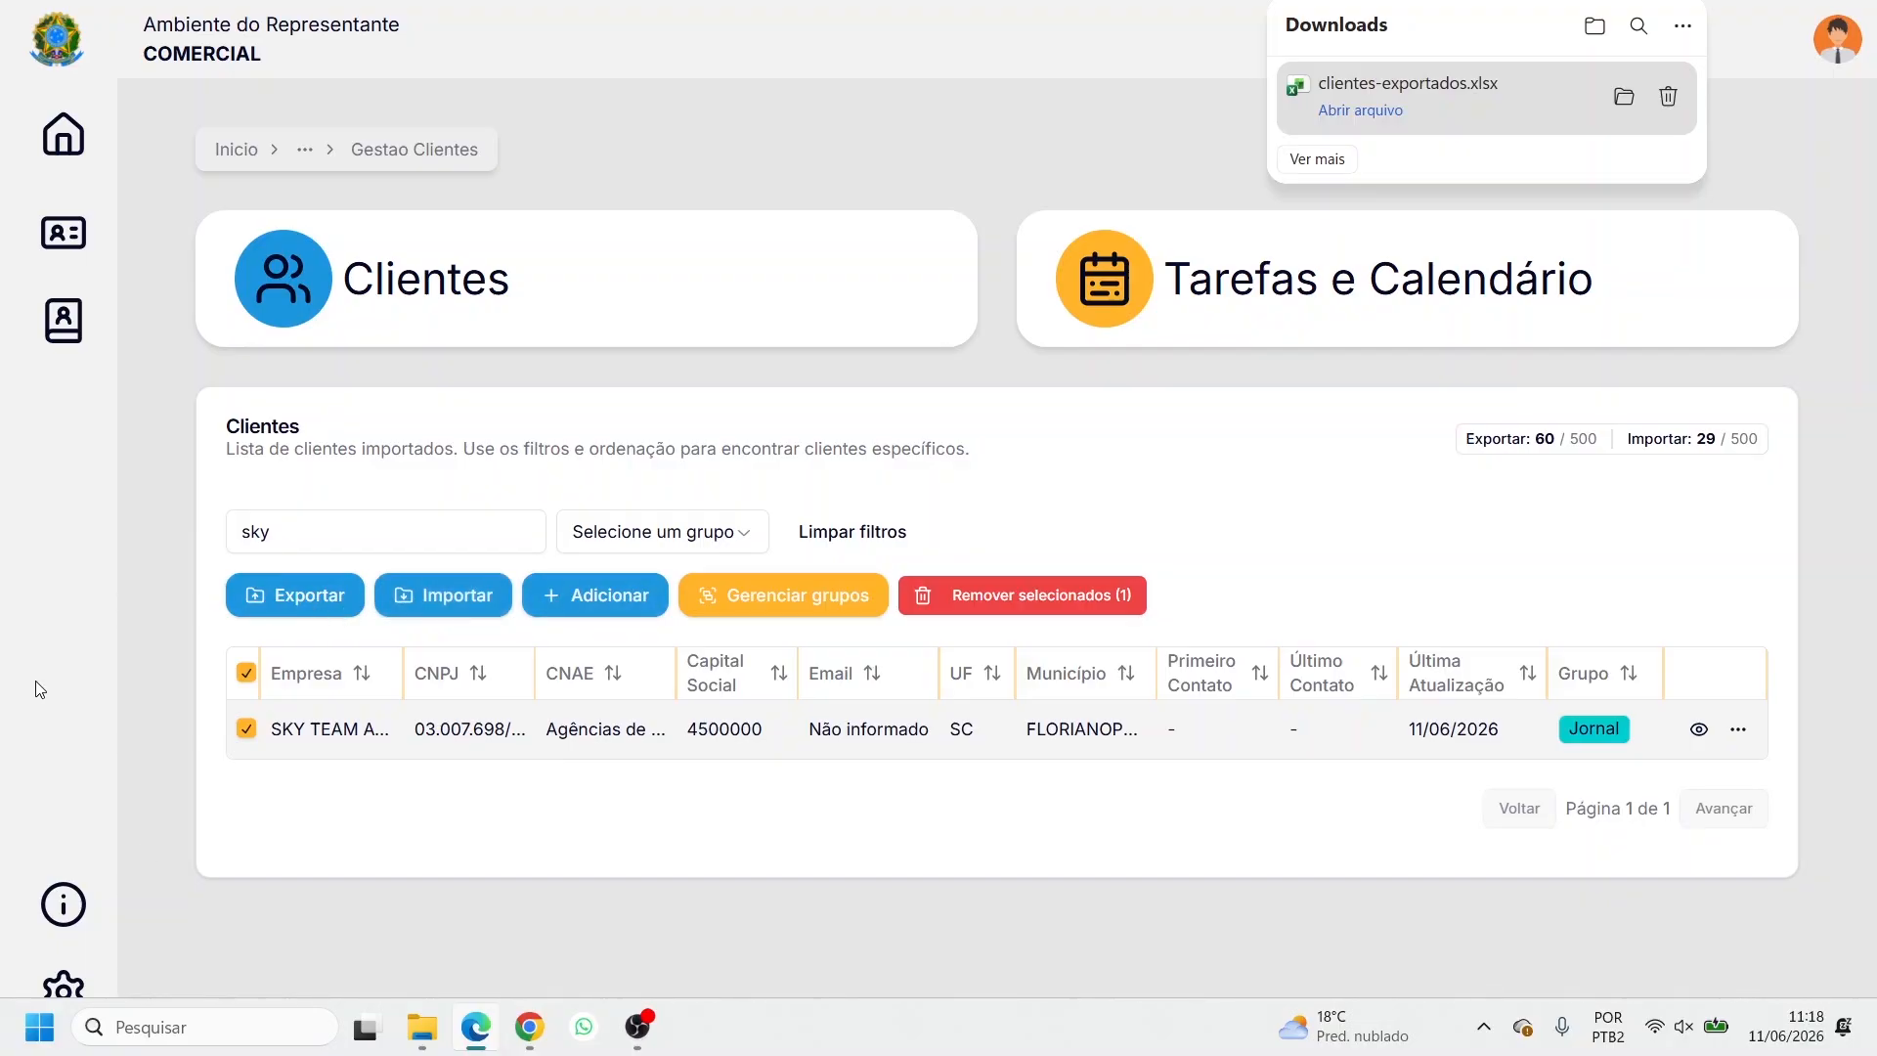
Return to the home page and start adding a new task from the quick access area
click(63, 134)
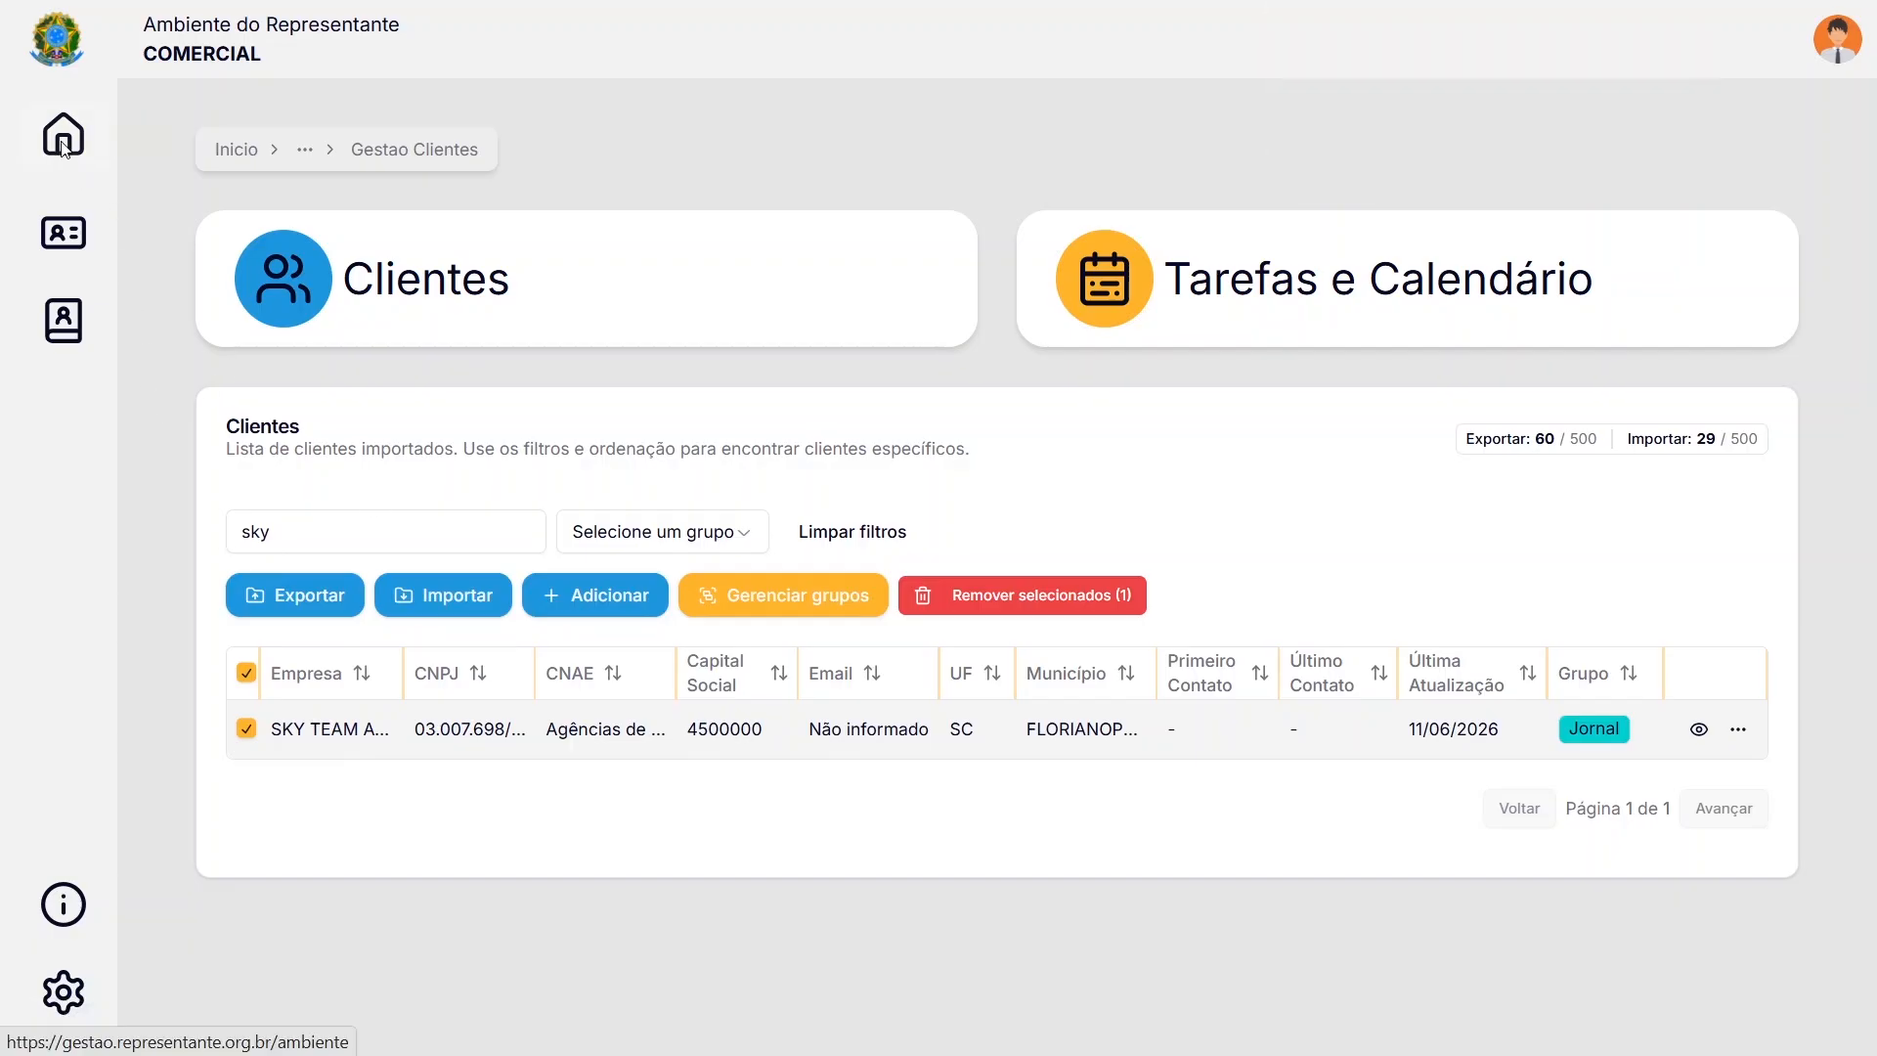
scroll(614, 424, down, 4)
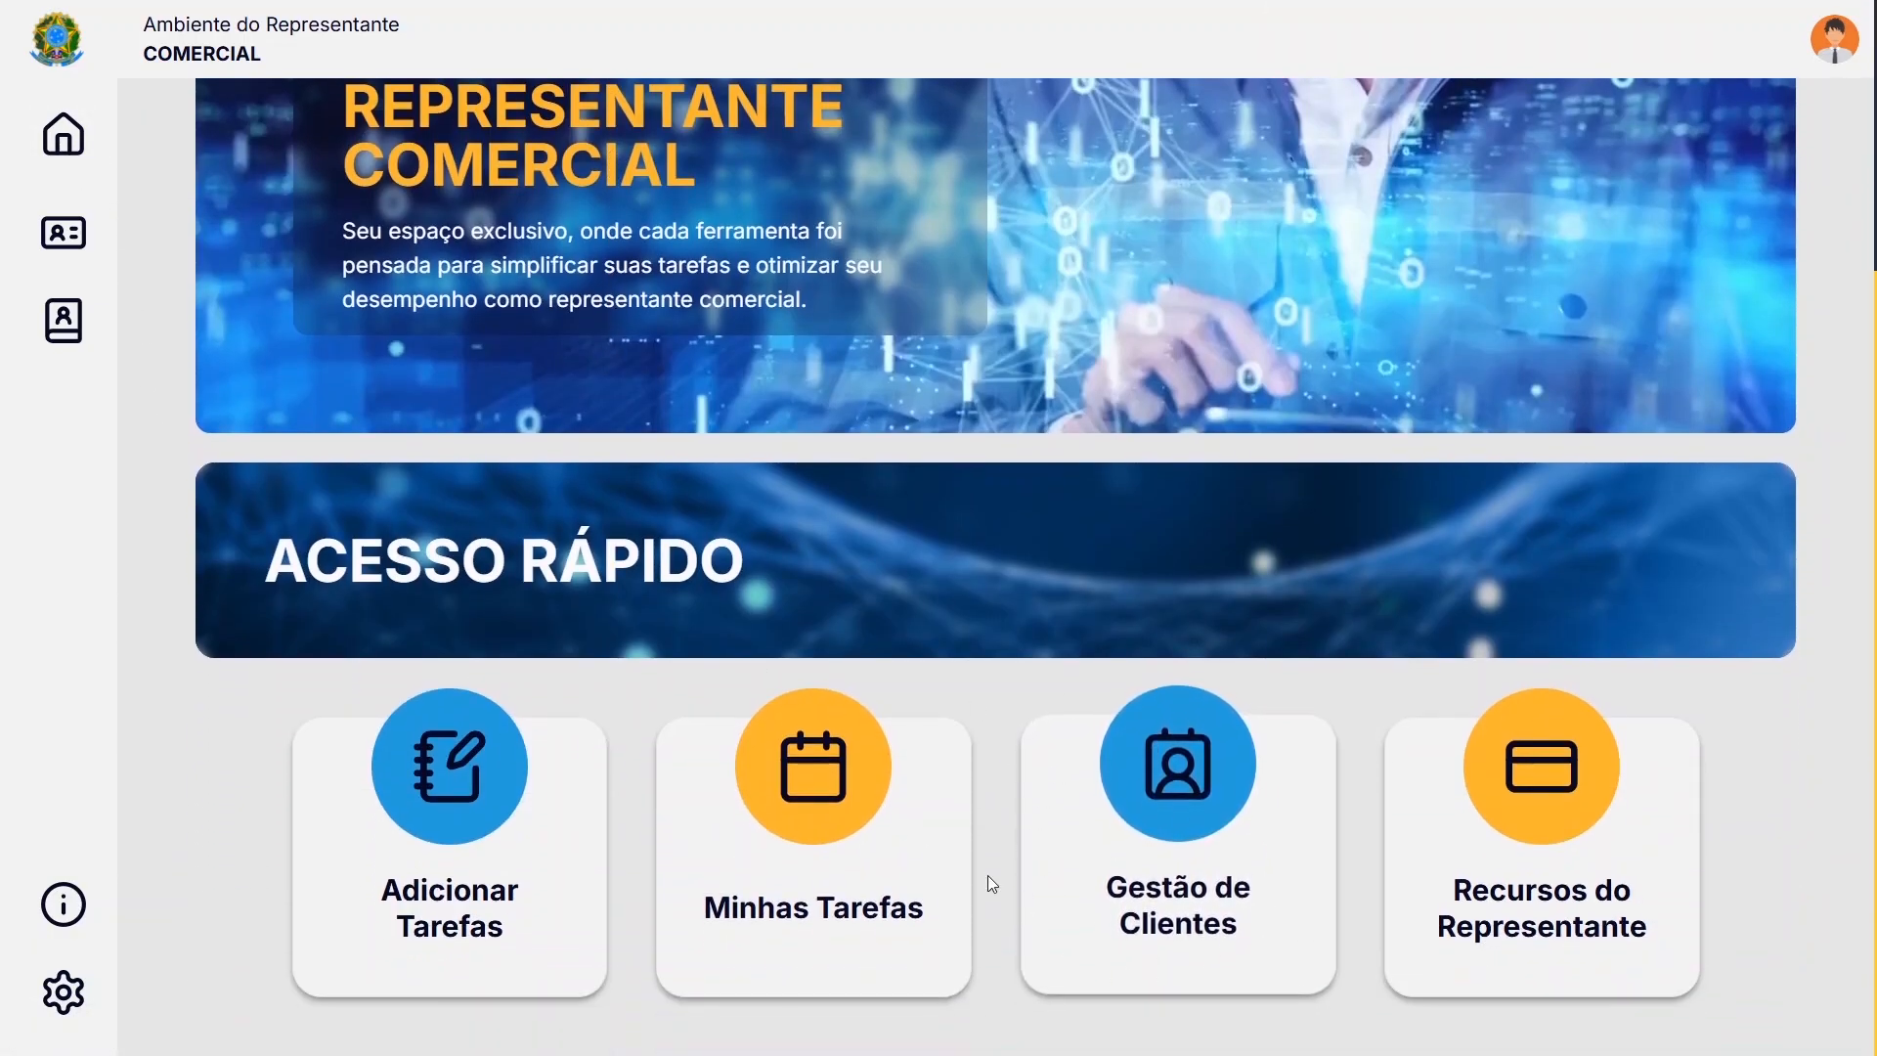
key(alt+Tab)
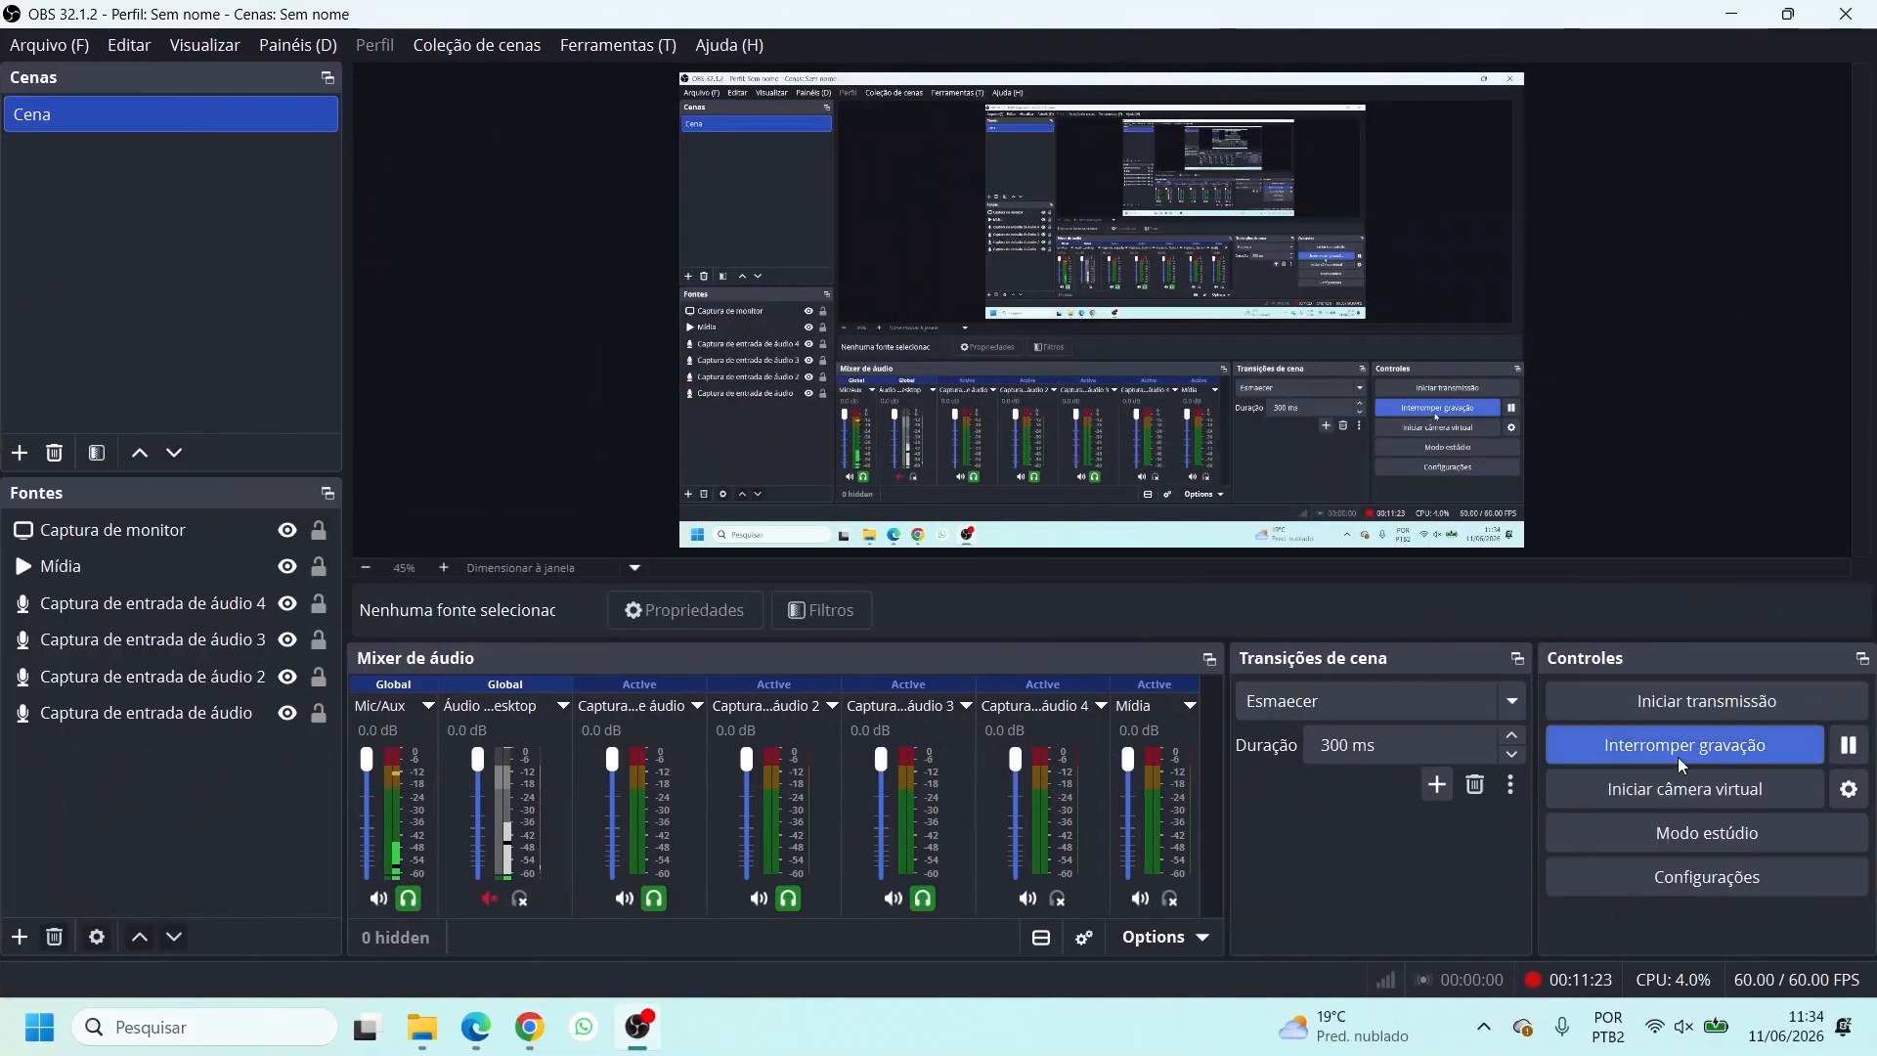
key(alt+Tab)
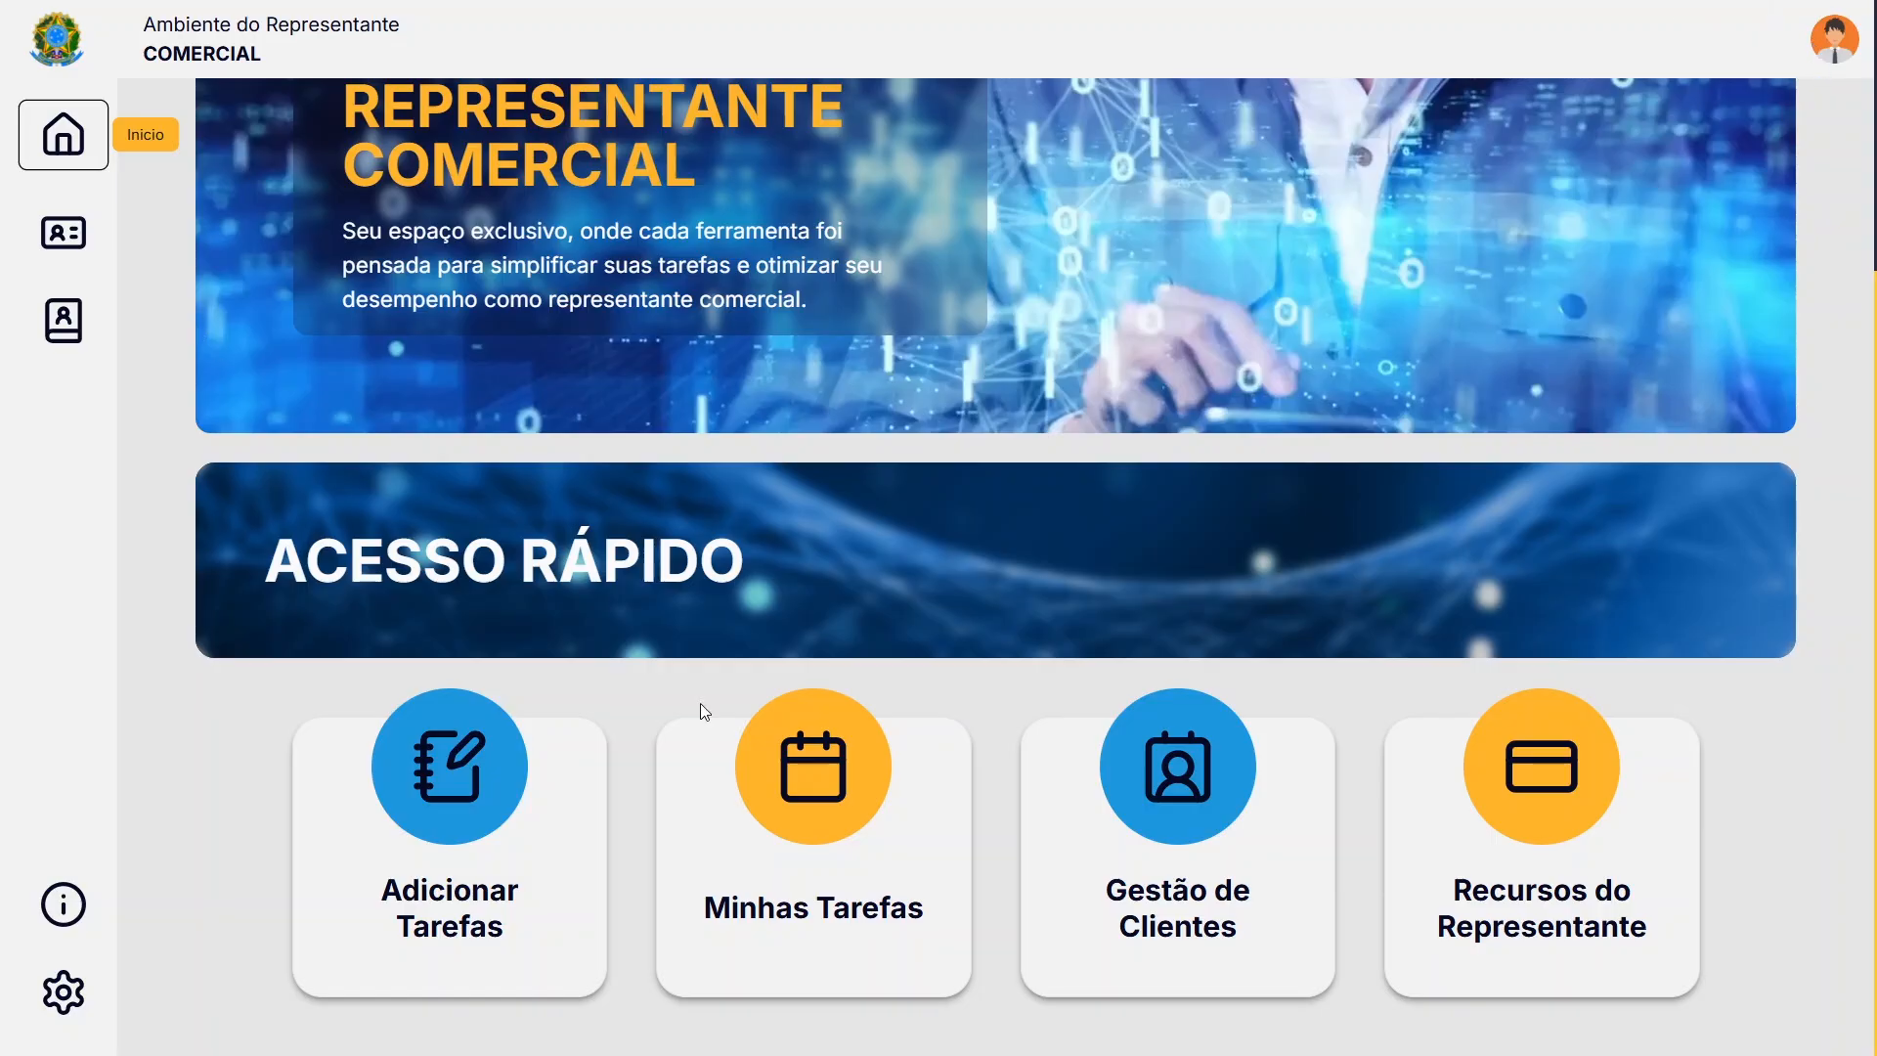
click(428, 786)
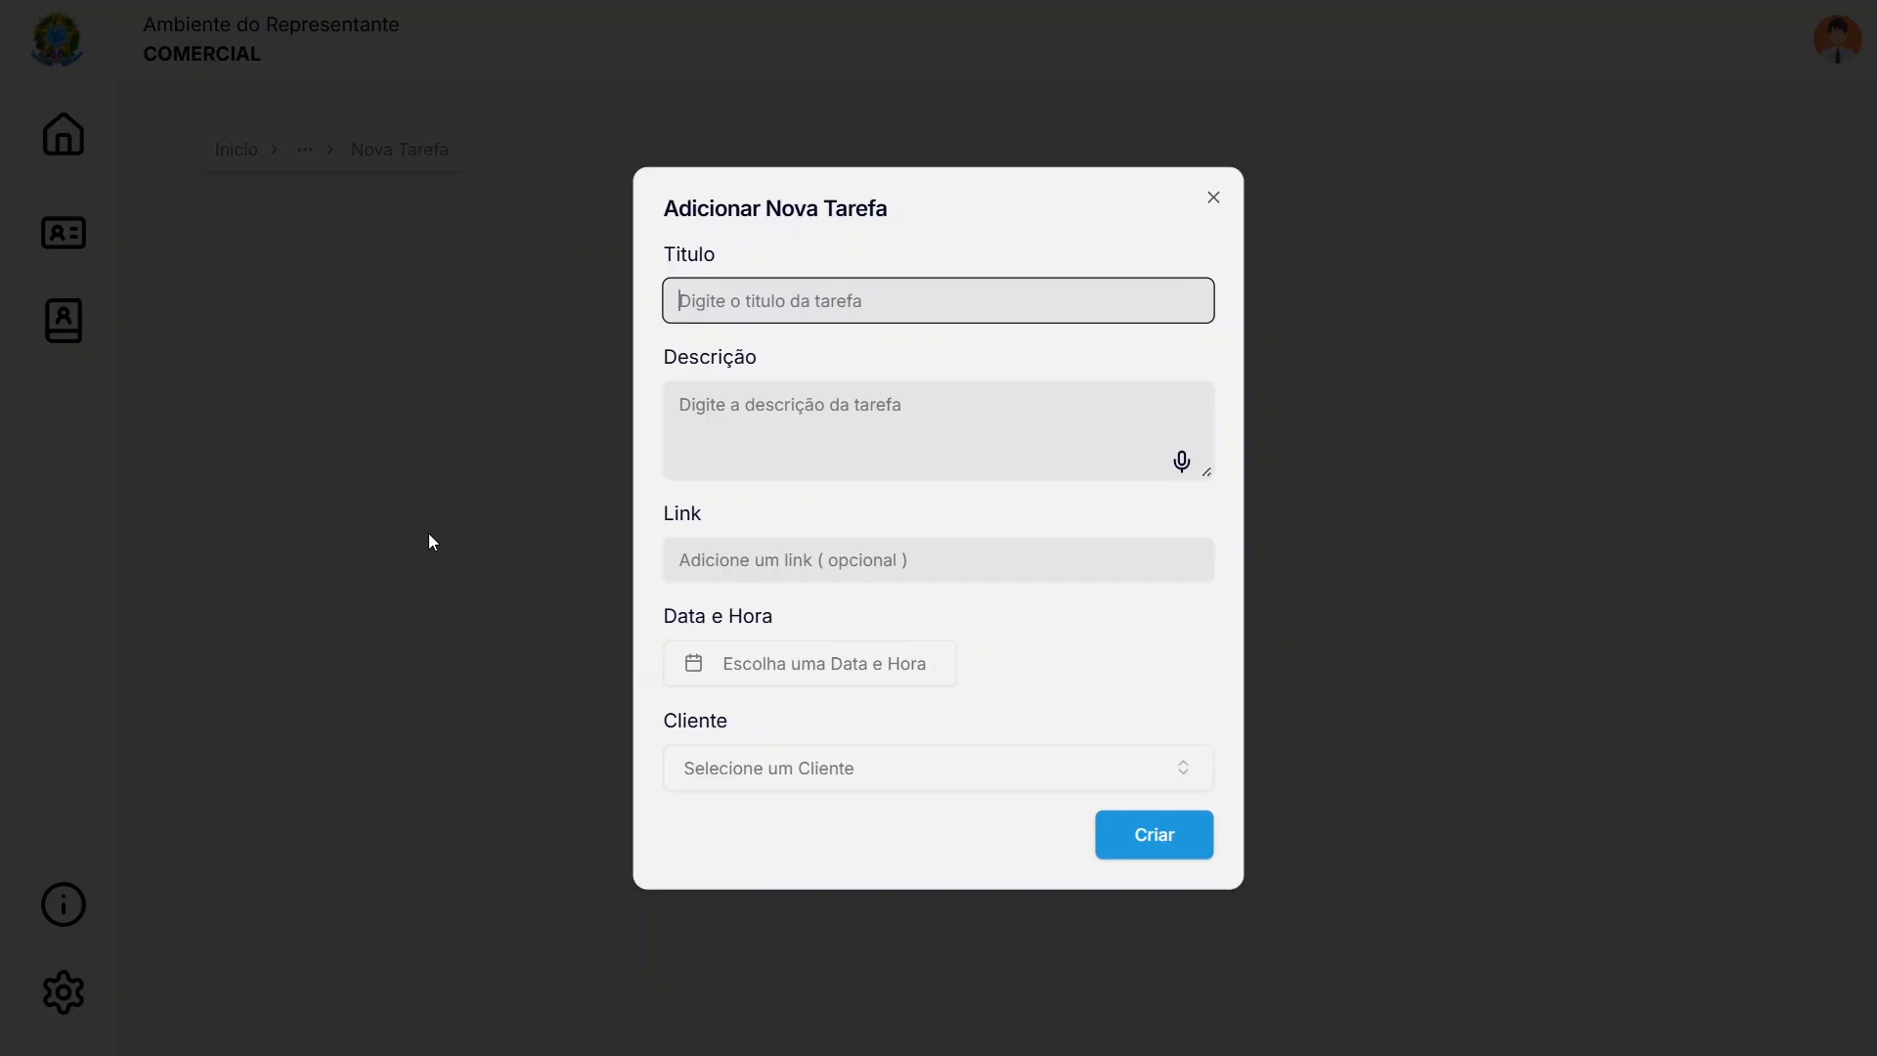
Title the task "cliente a" and dictate a description of the new client ending with "levar mostruário na próxima visita"
text(cliente a)
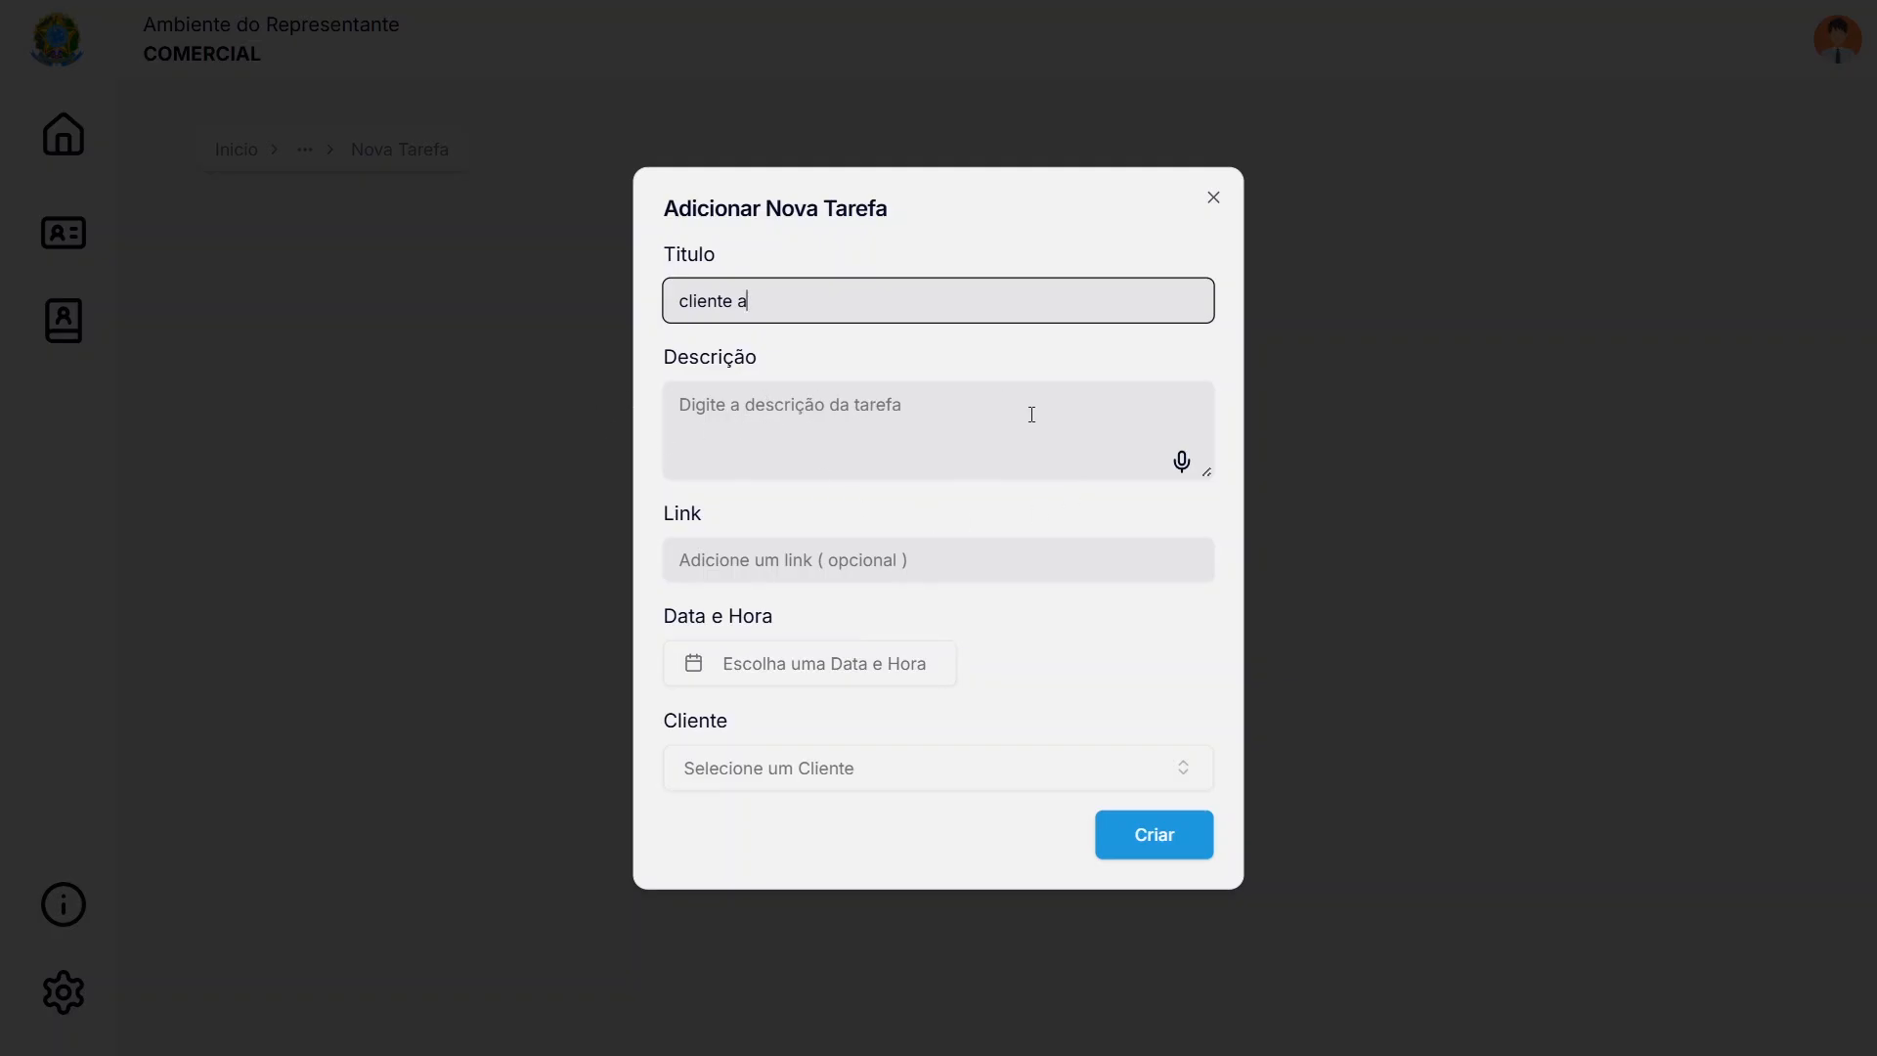
click(1181, 459)
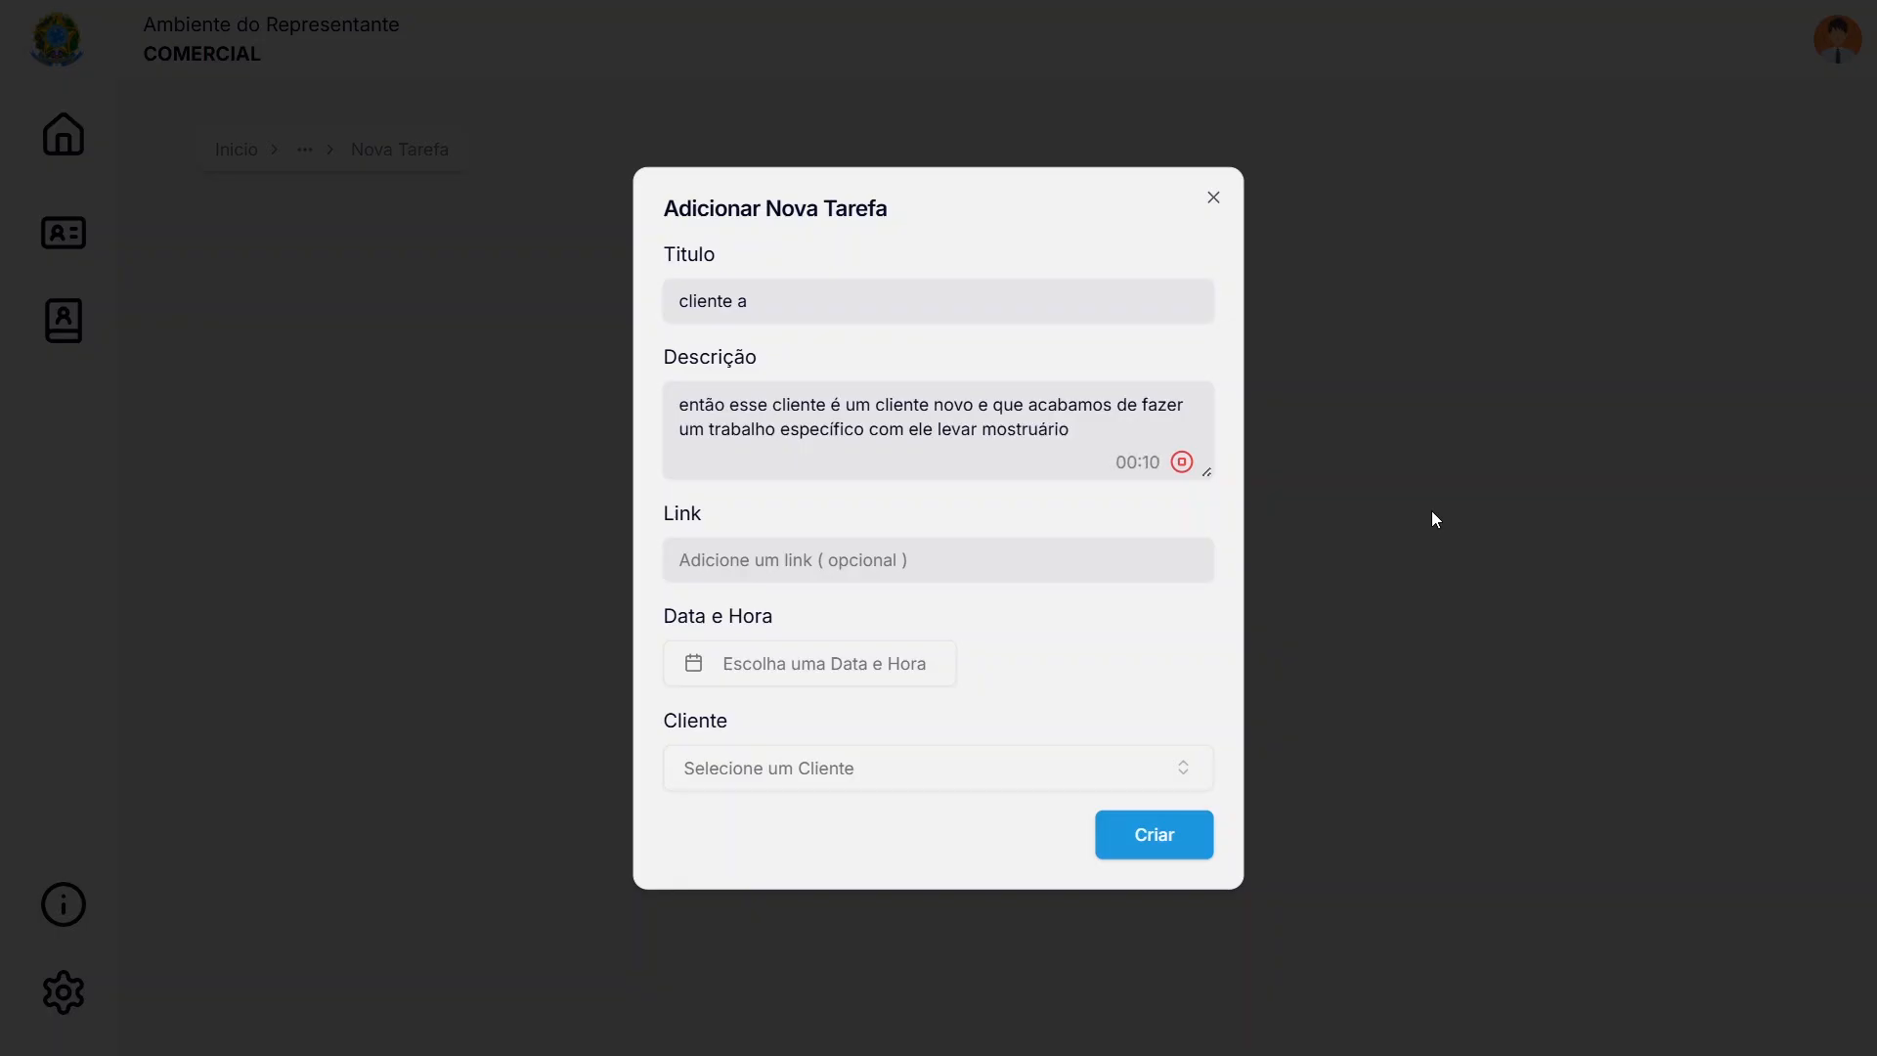
click(1183, 465)
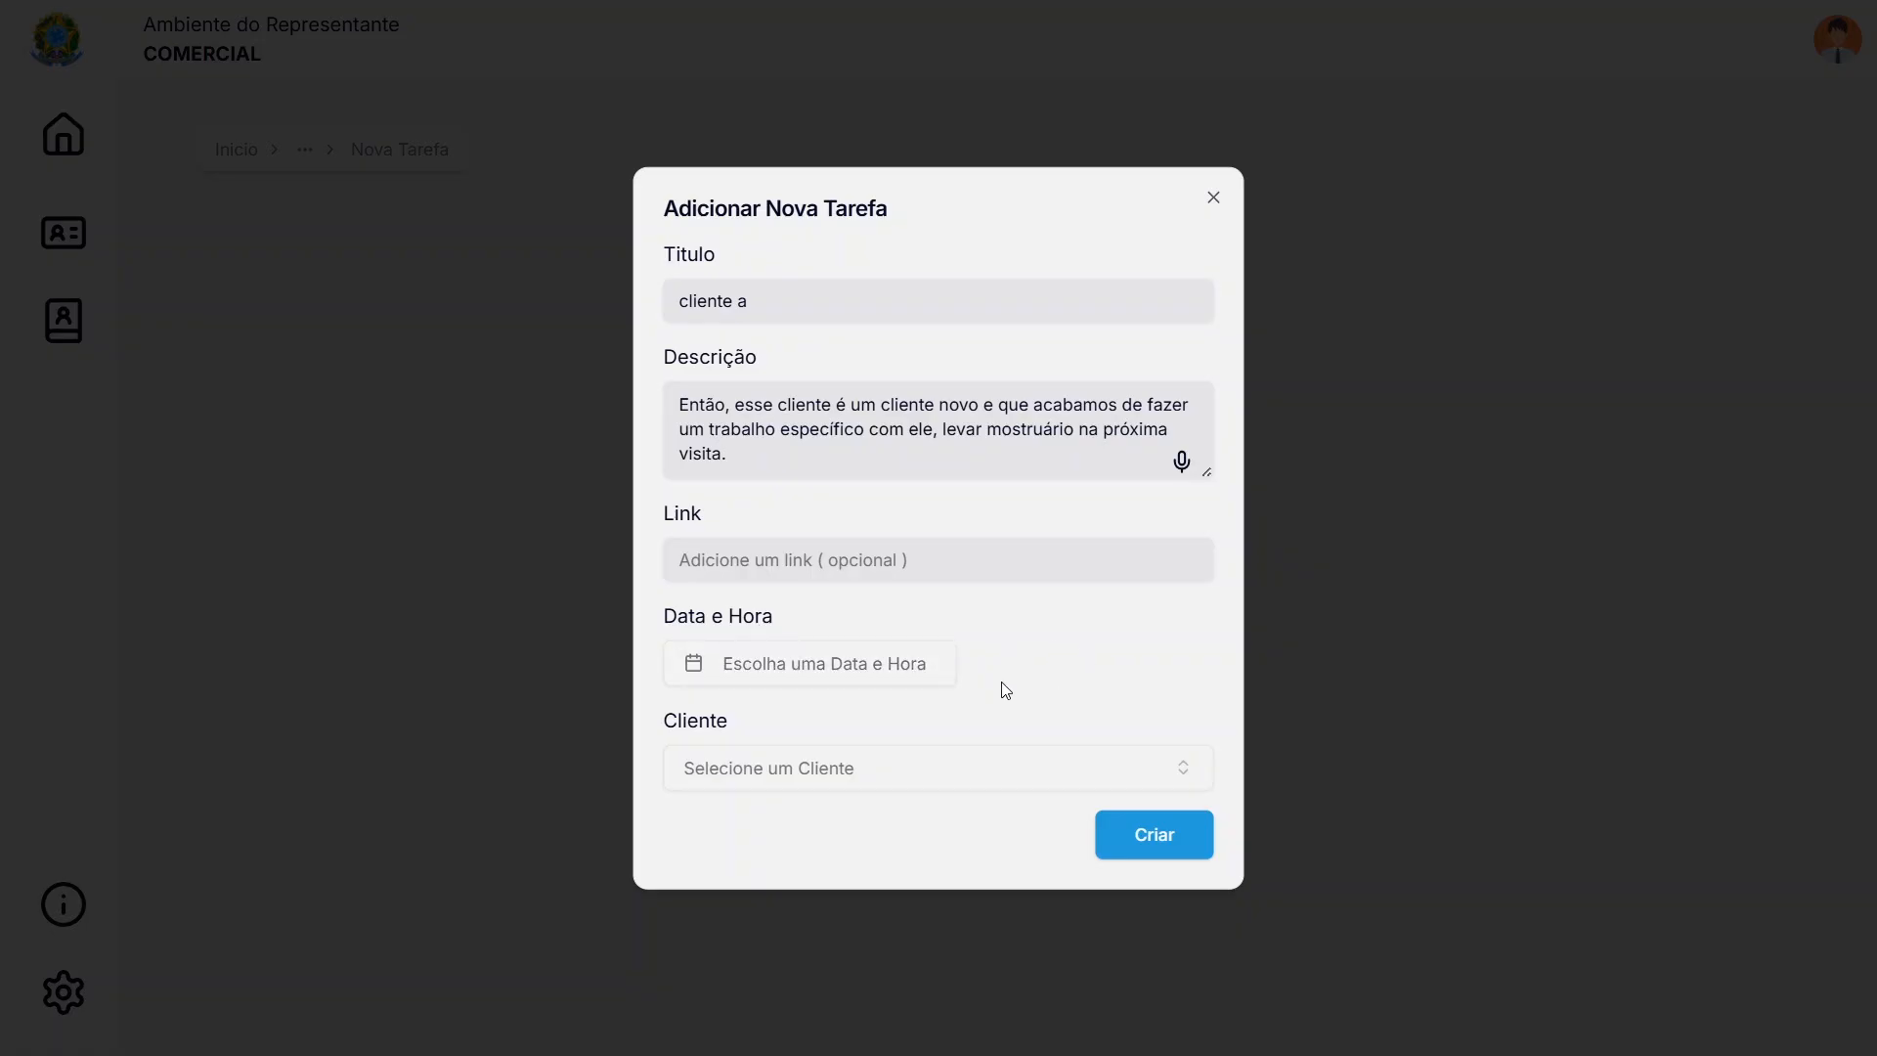
Schedule the new task for 12 June 2026 at 09:00 and confirm the date and time
click(689, 664)
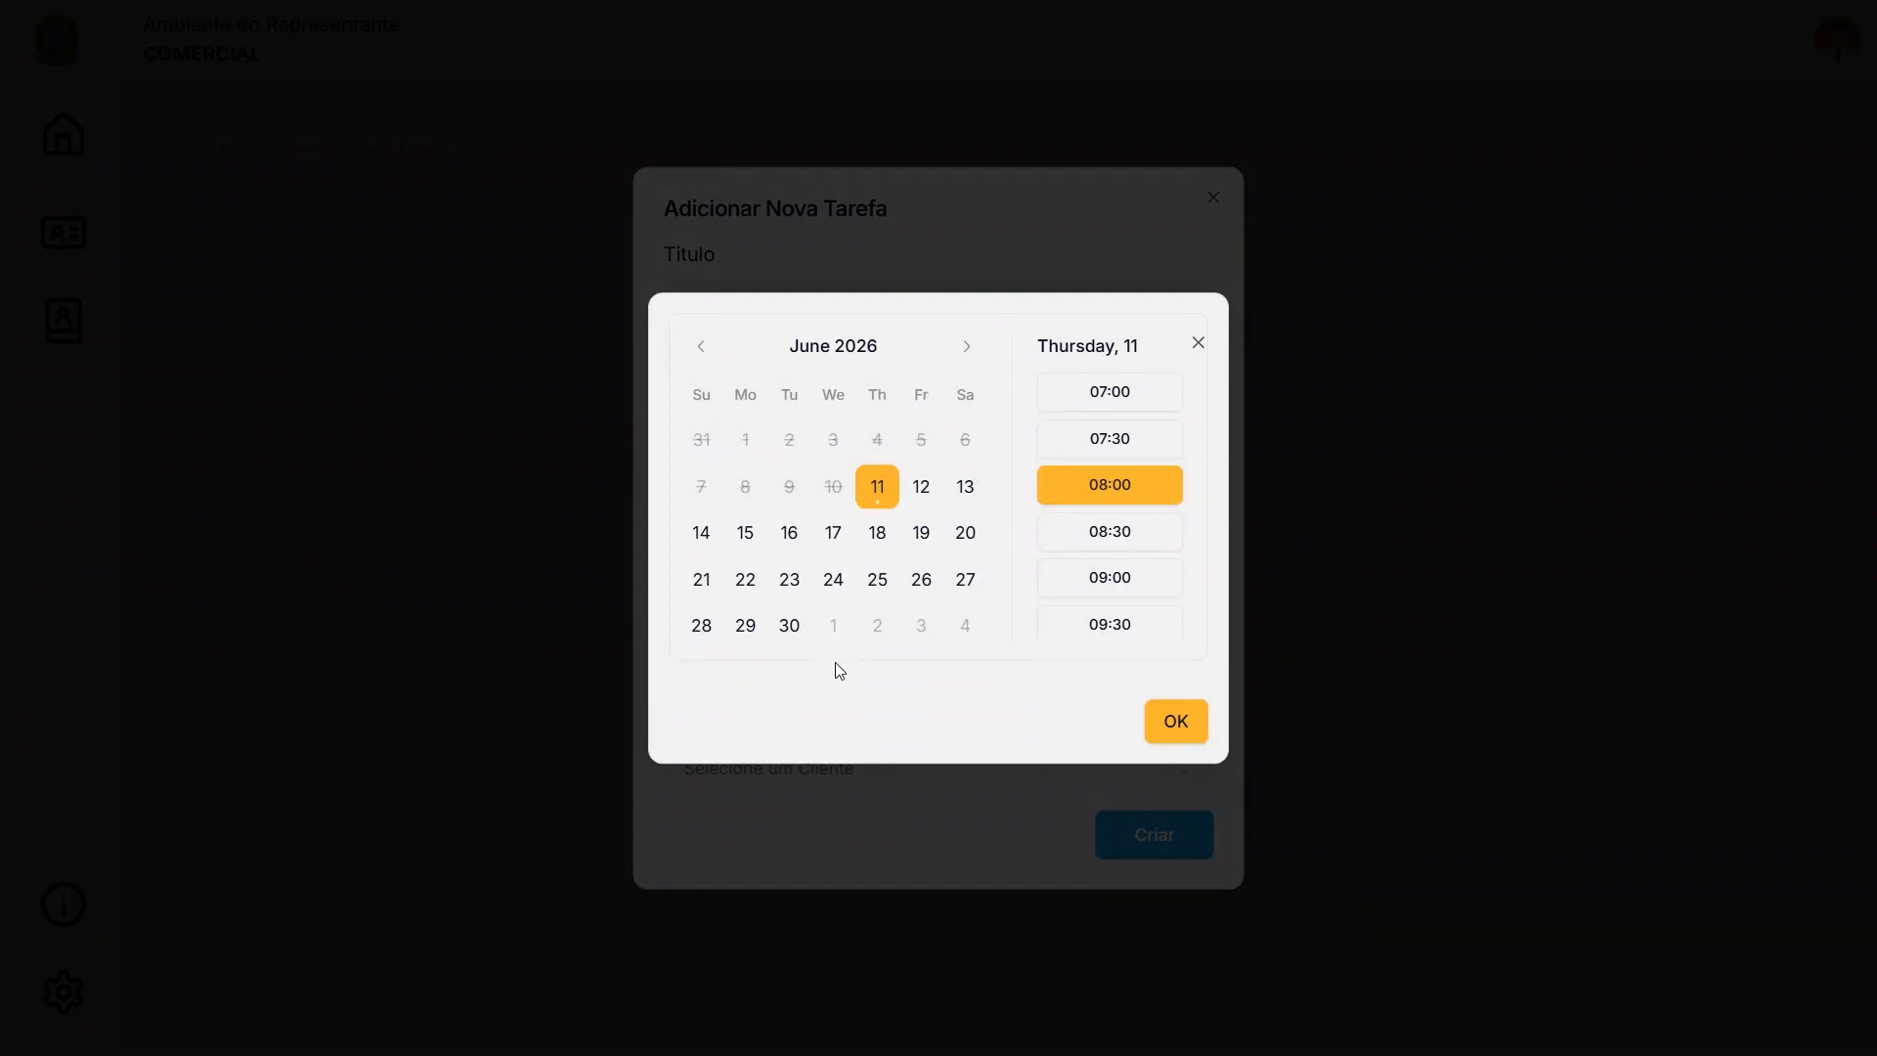
click(924, 489)
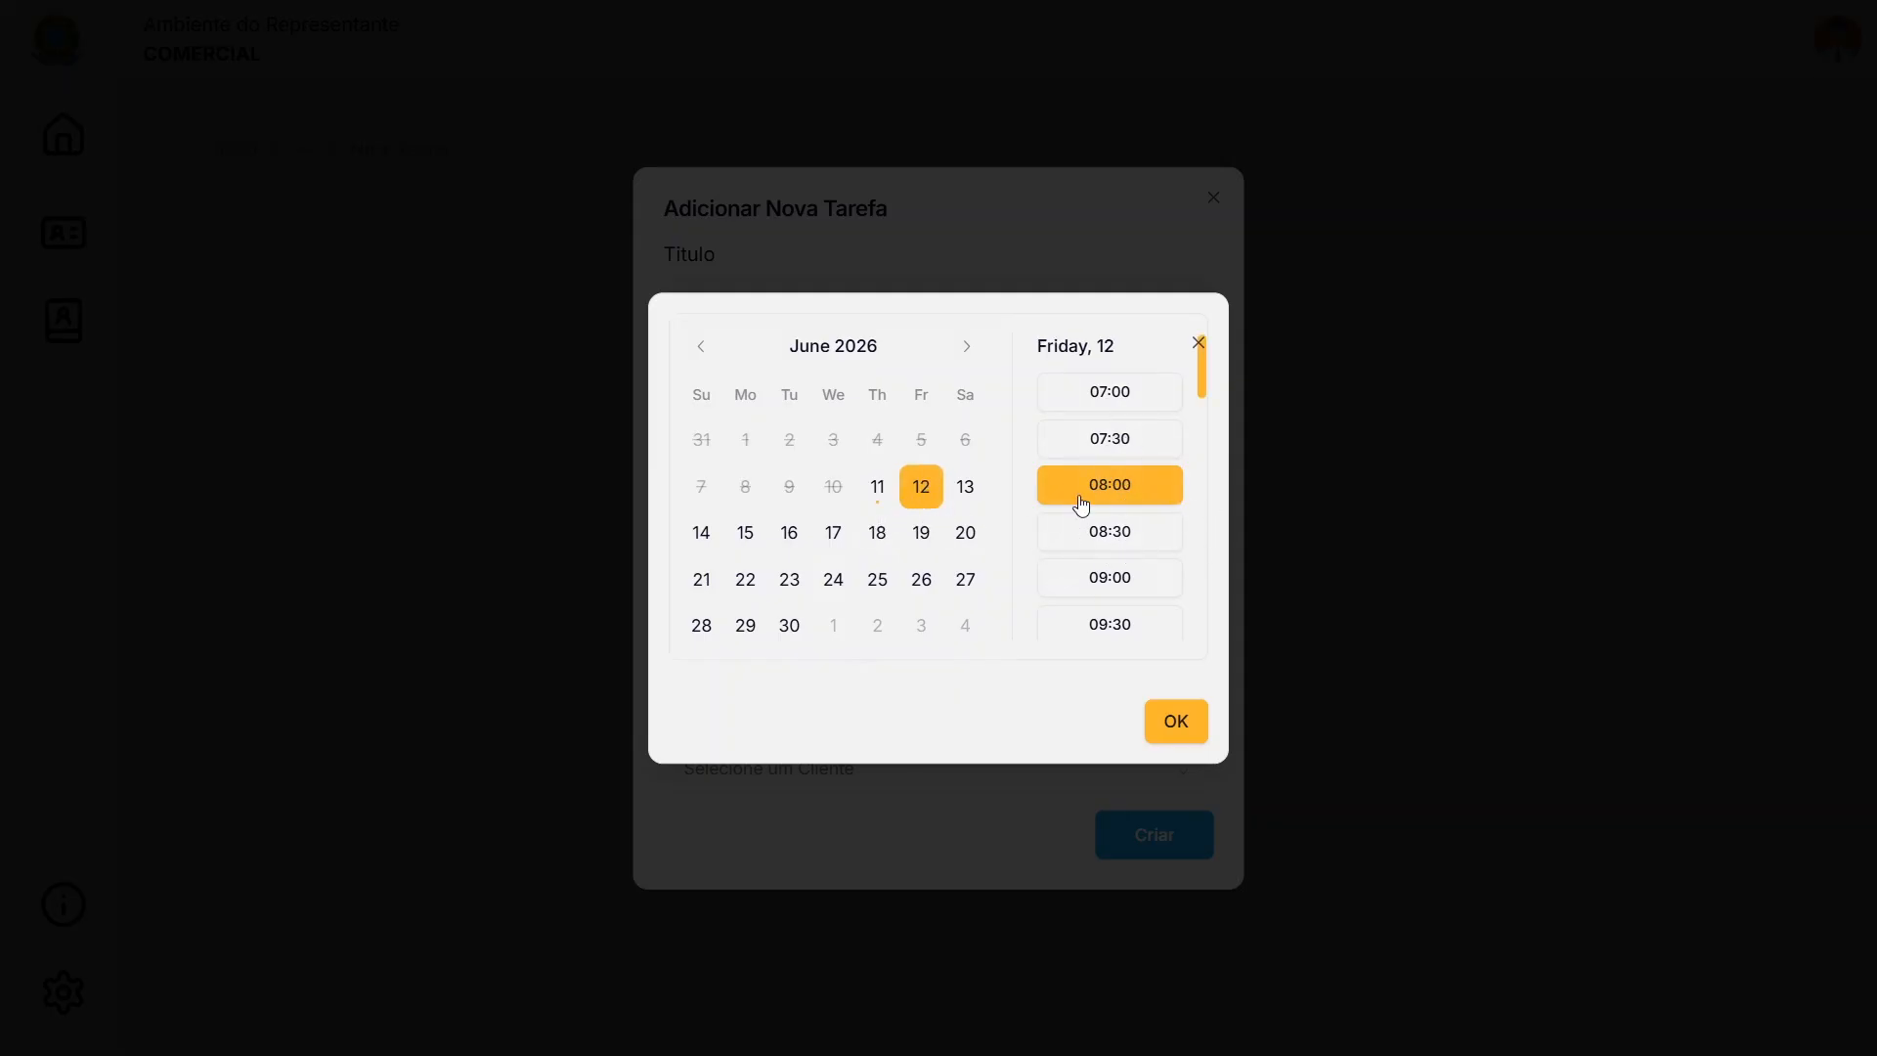
drag(1202, 373, 1206, 406)
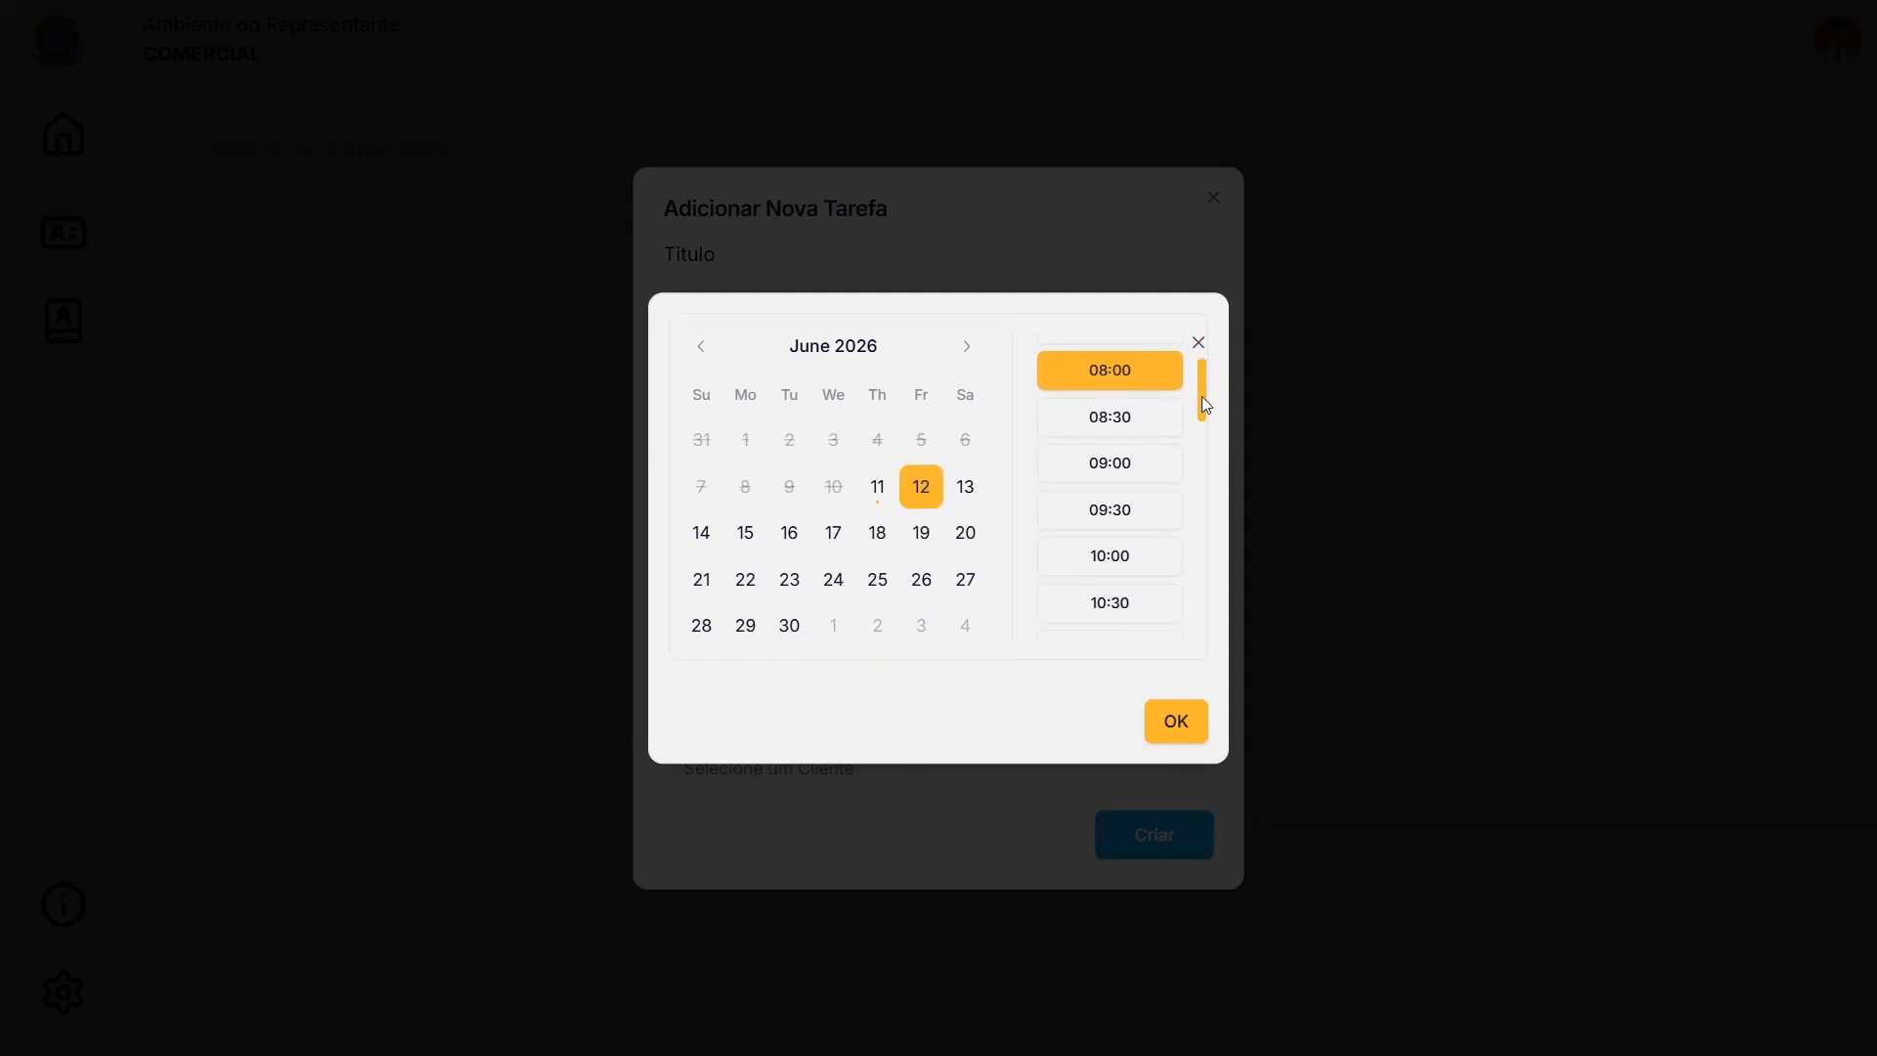
click(1131, 470)
click(1188, 721)
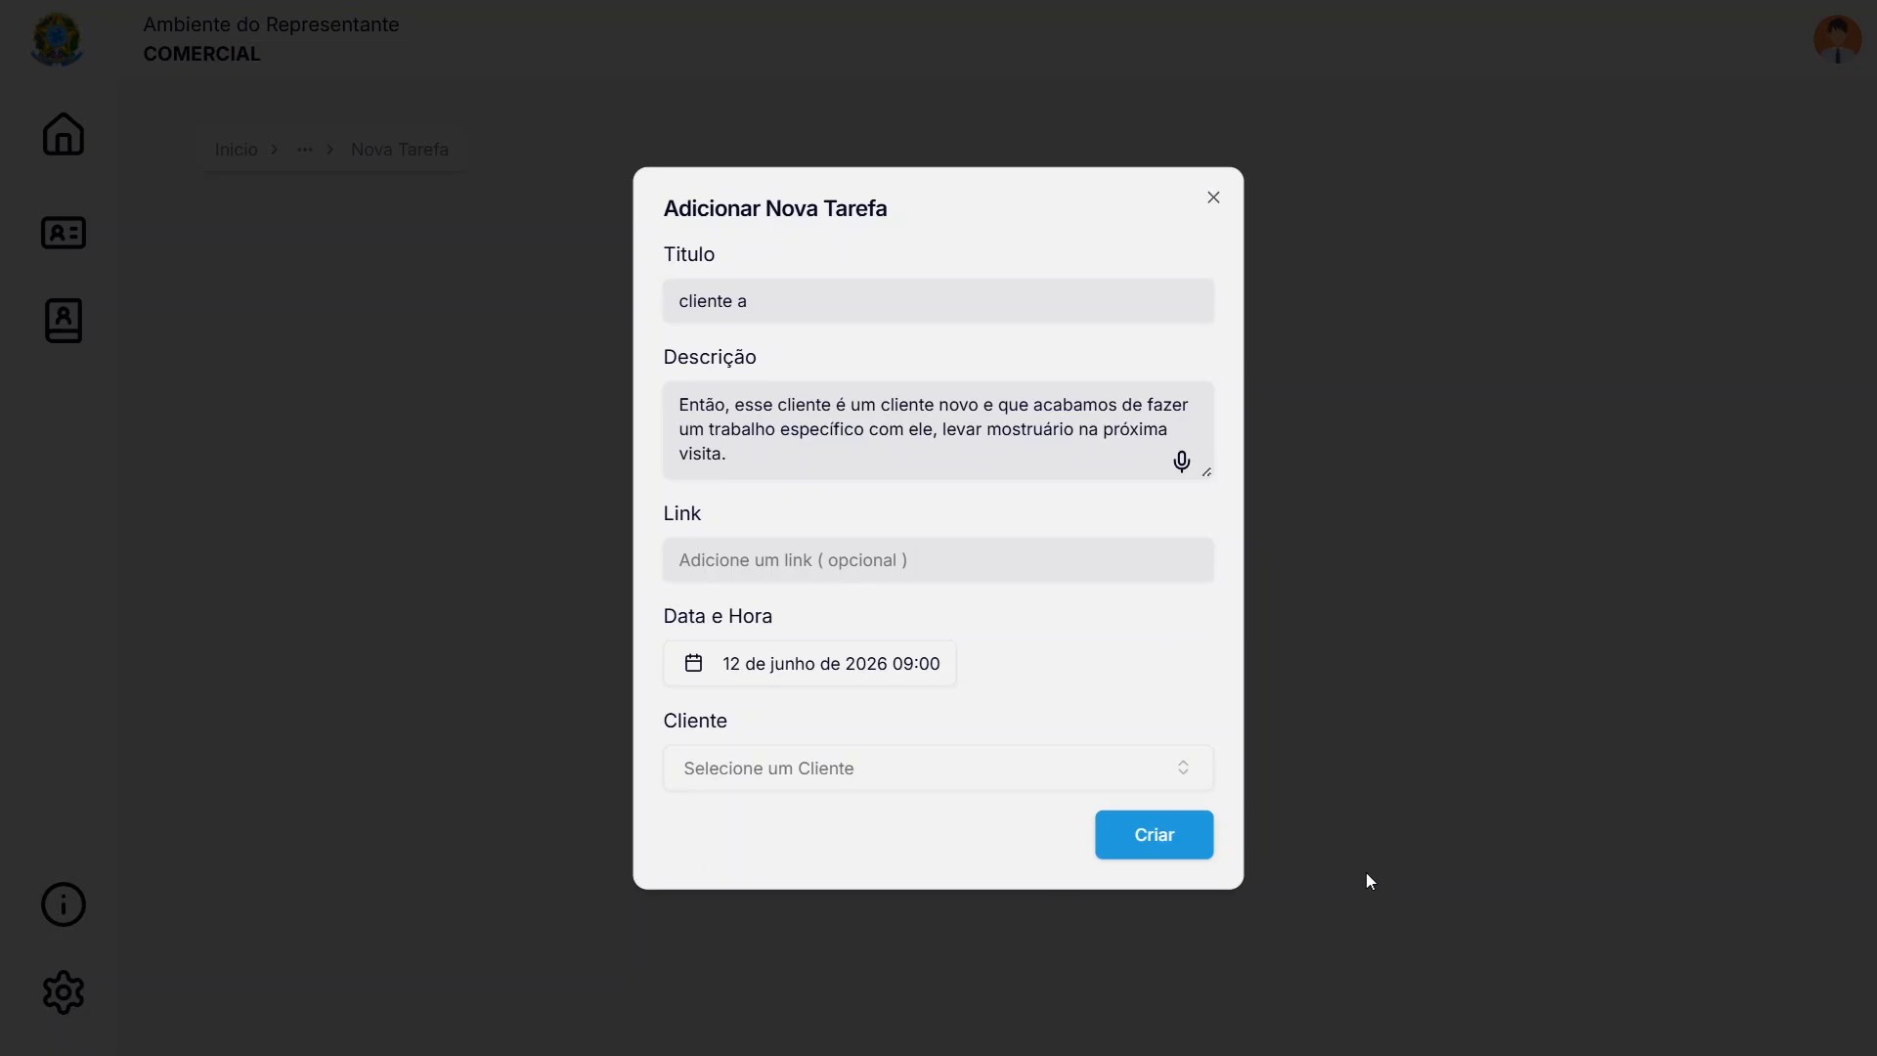
Link the task to the SKY TEAM AGENCIA DE VIAGENS E TURISMO LTDA client and create it
click(1183, 769)
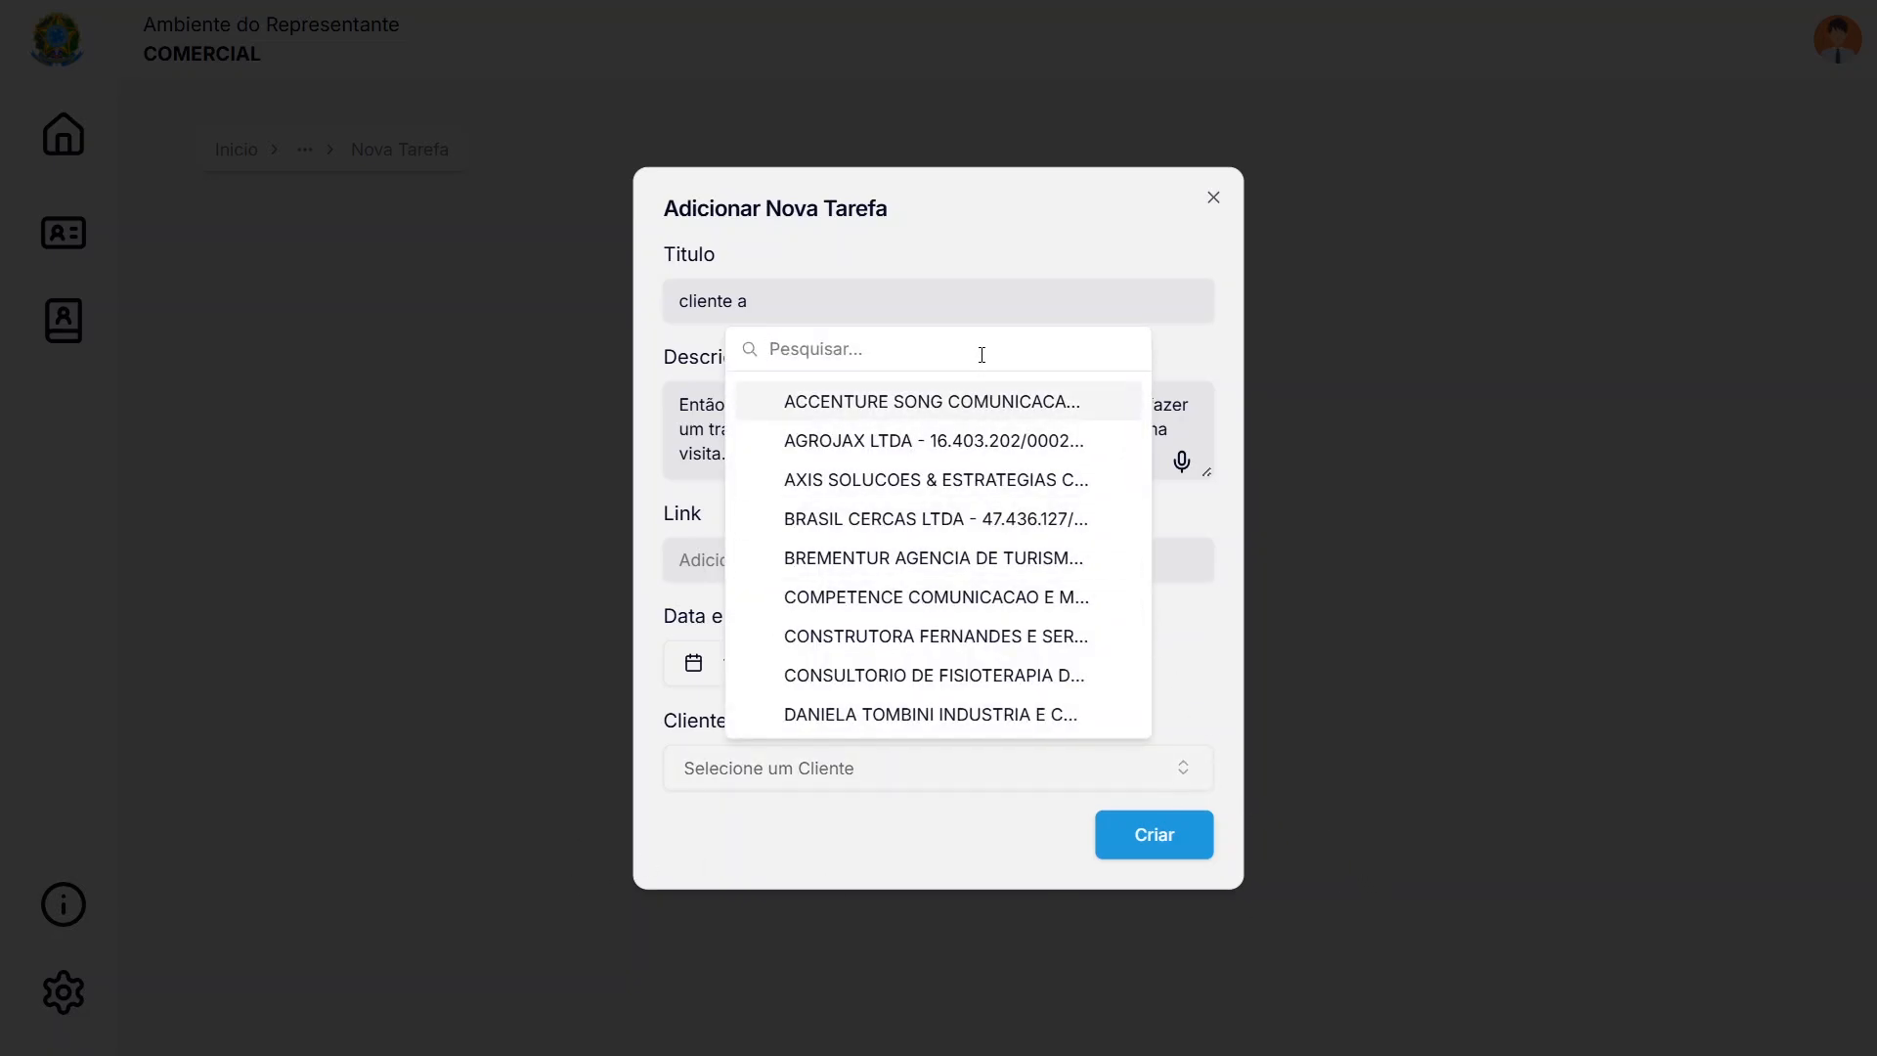
text(sky)
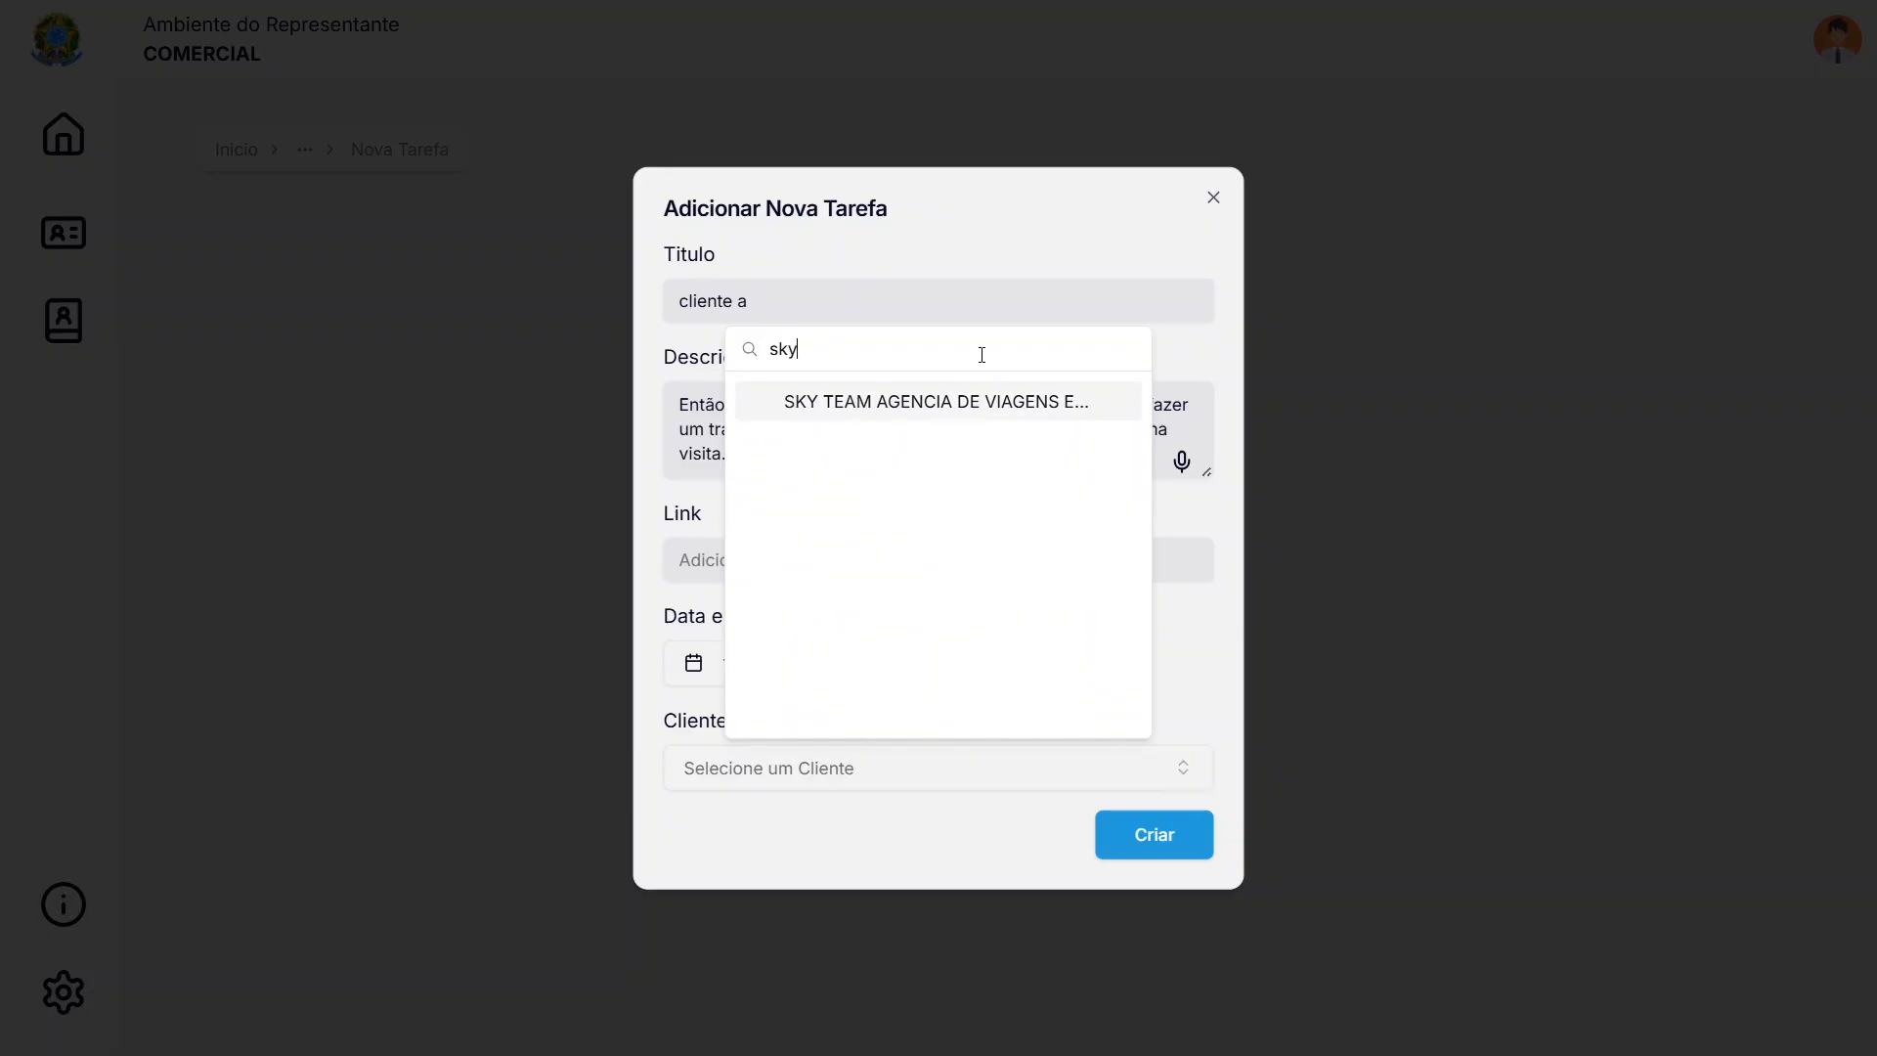
click(767, 407)
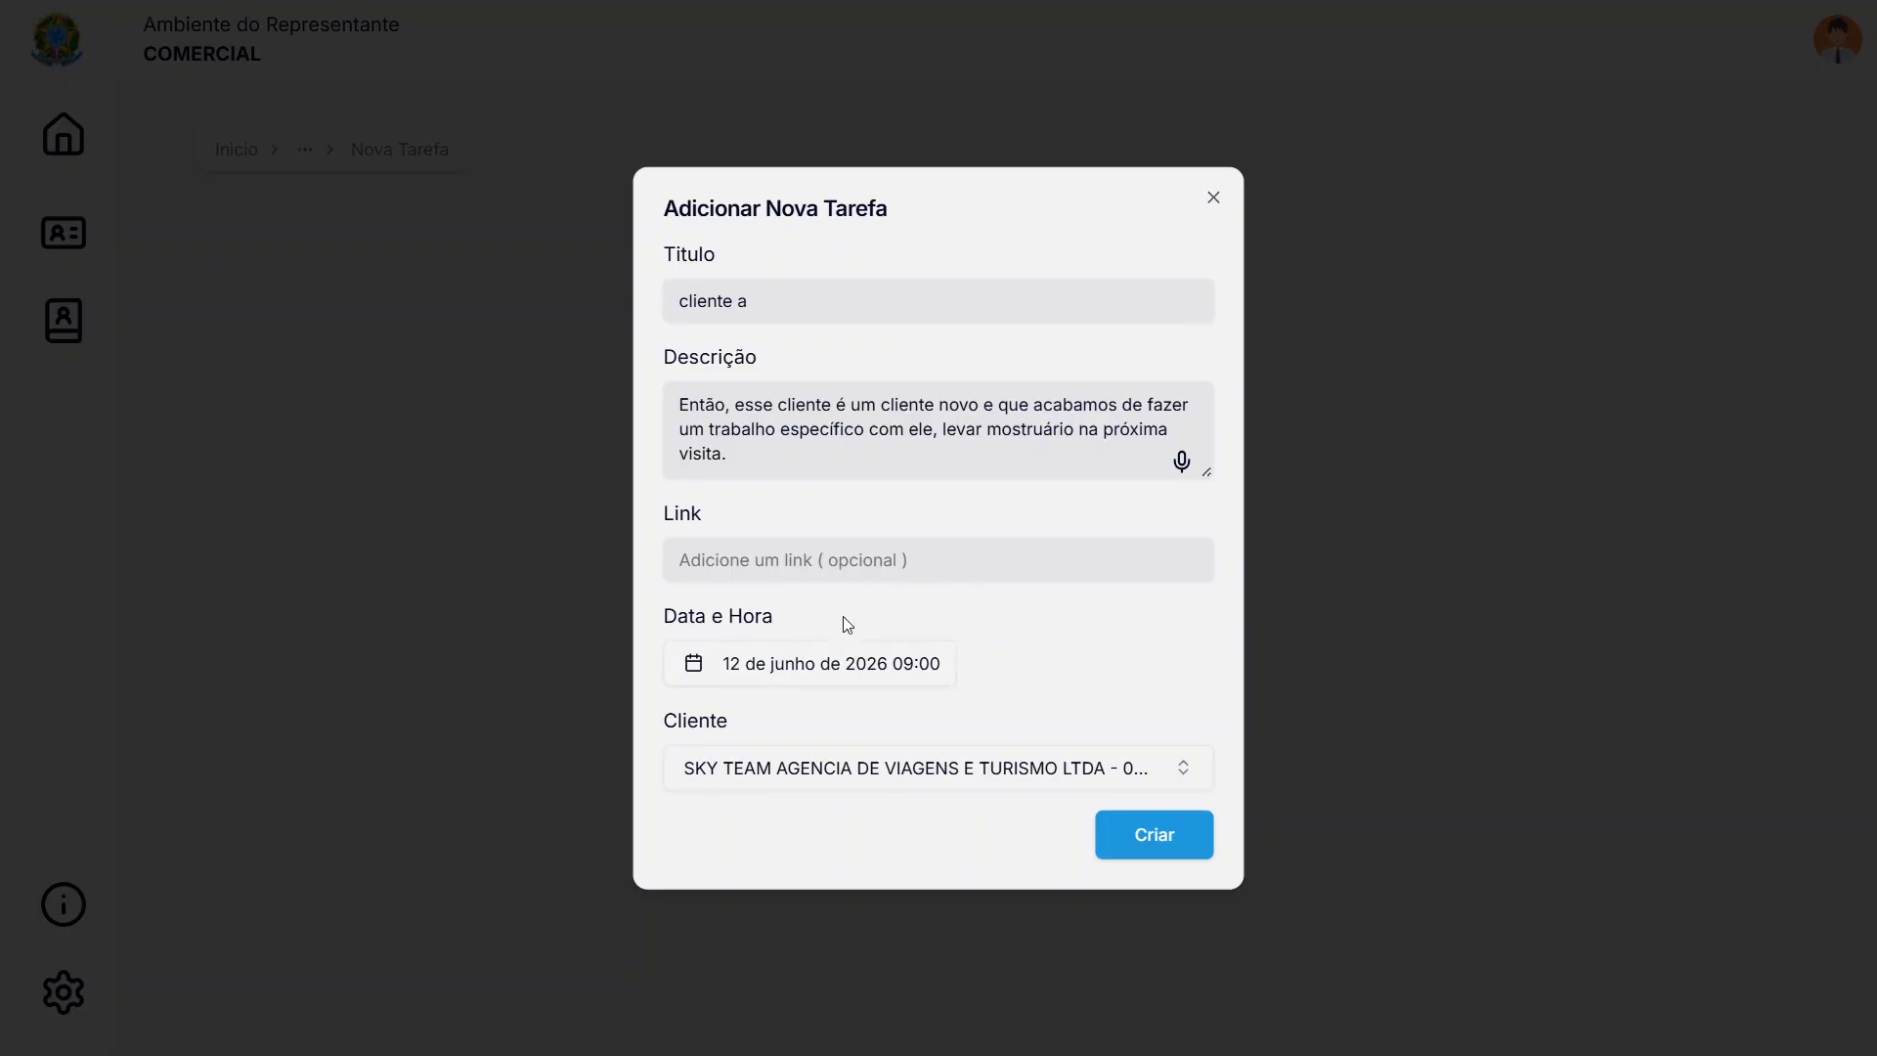
click(1140, 851)
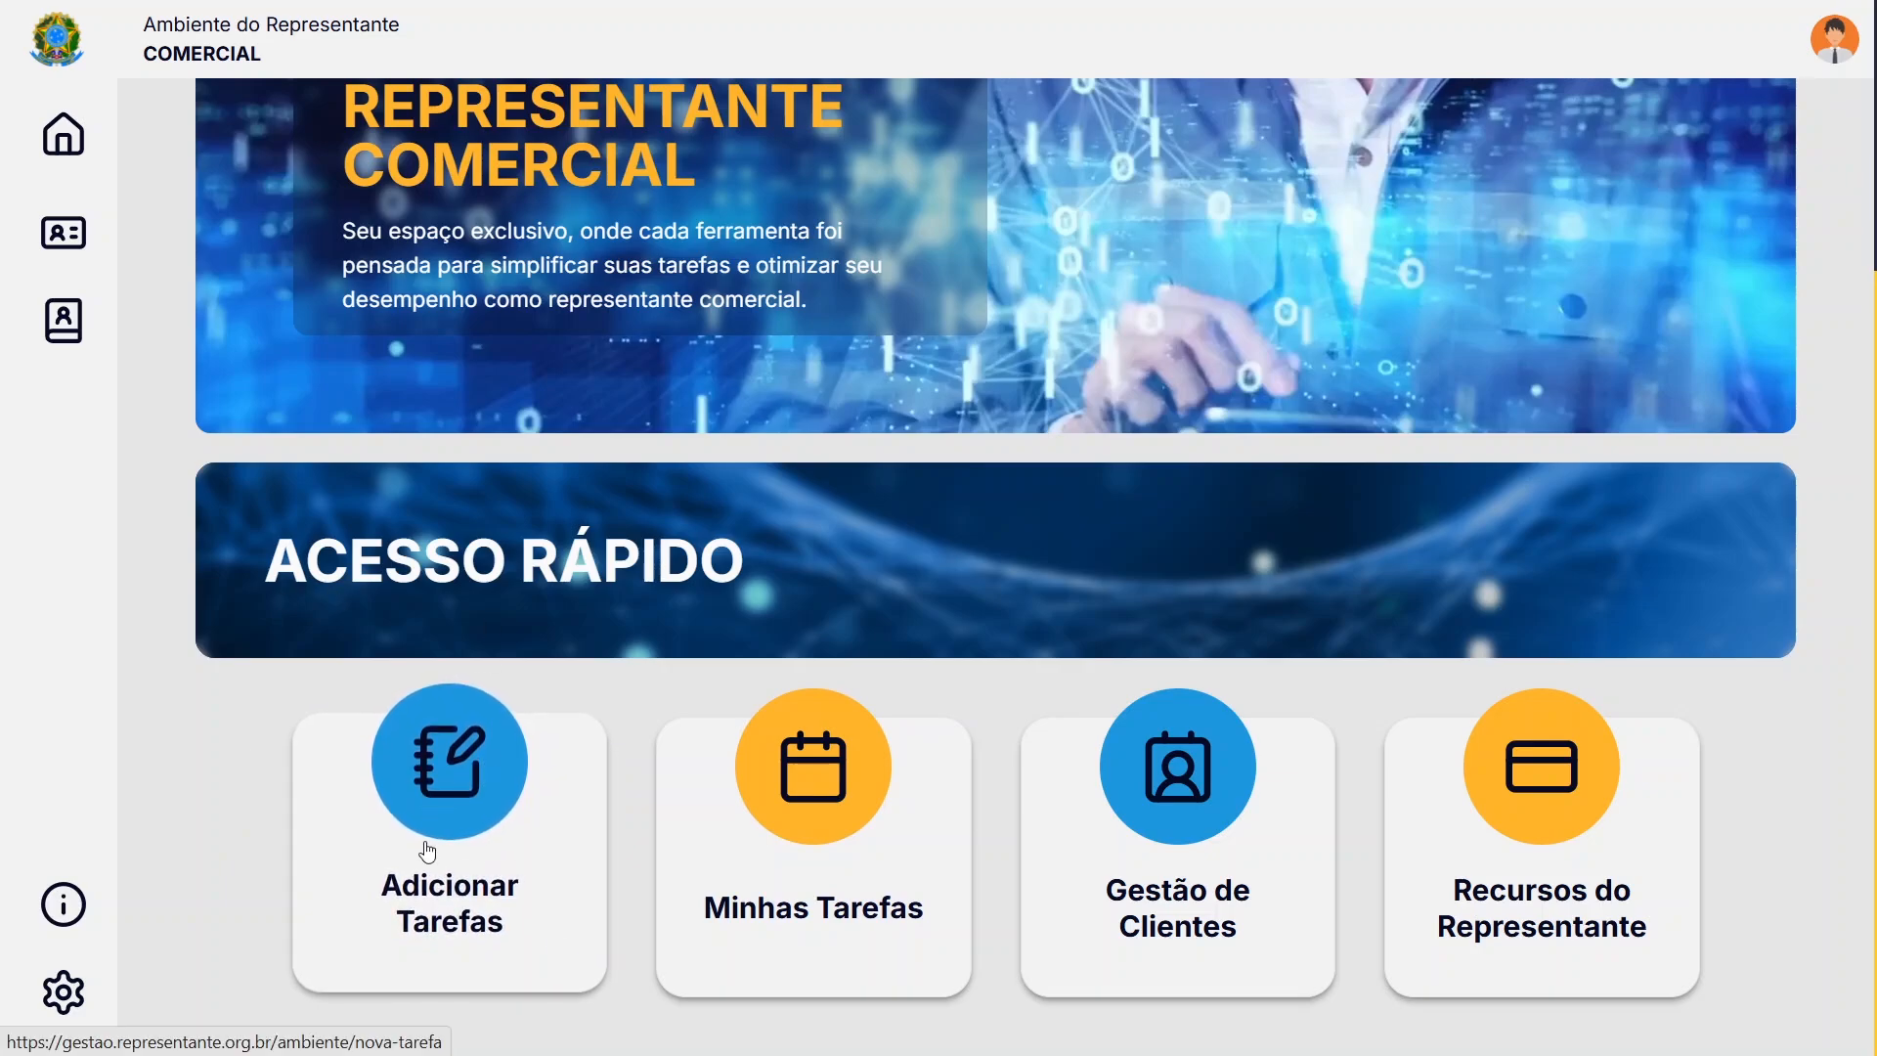
Open the representative's own tasks and view the June 2026 calendar
click(780, 815)
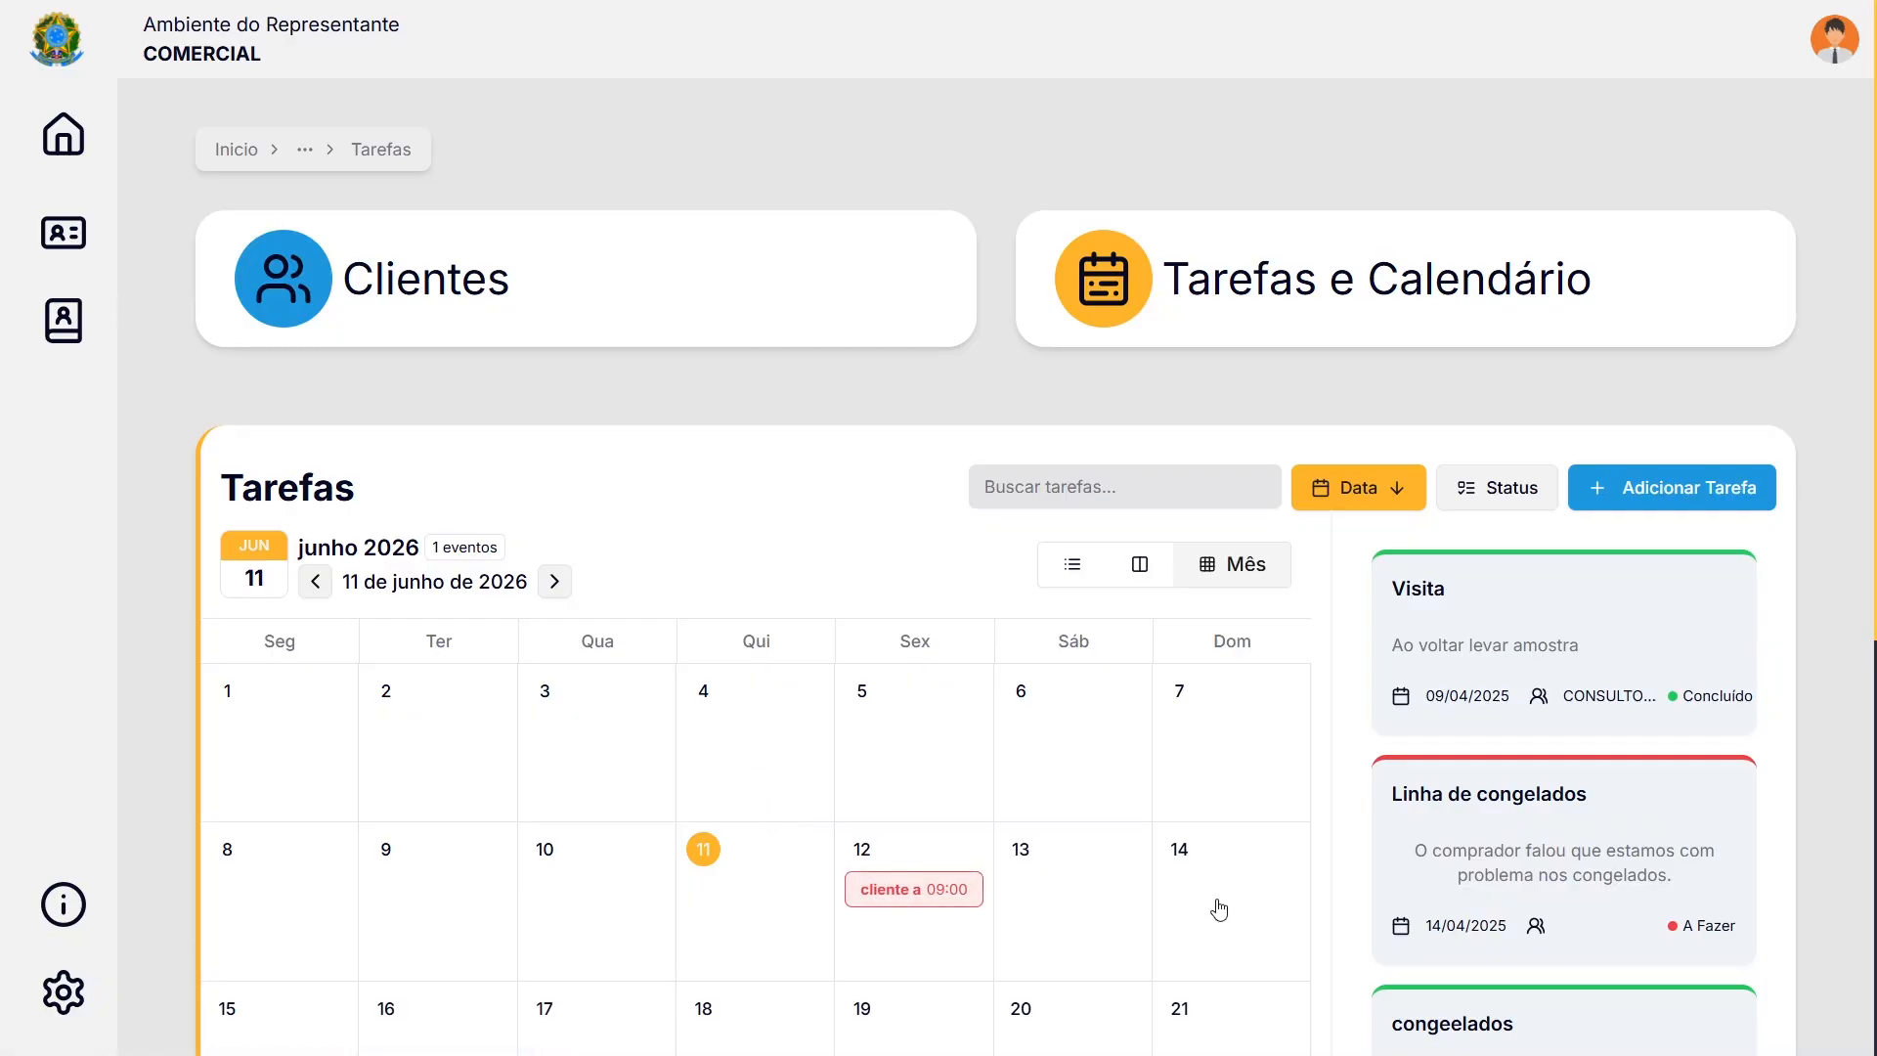
scroll(1087, 701, down, 3)
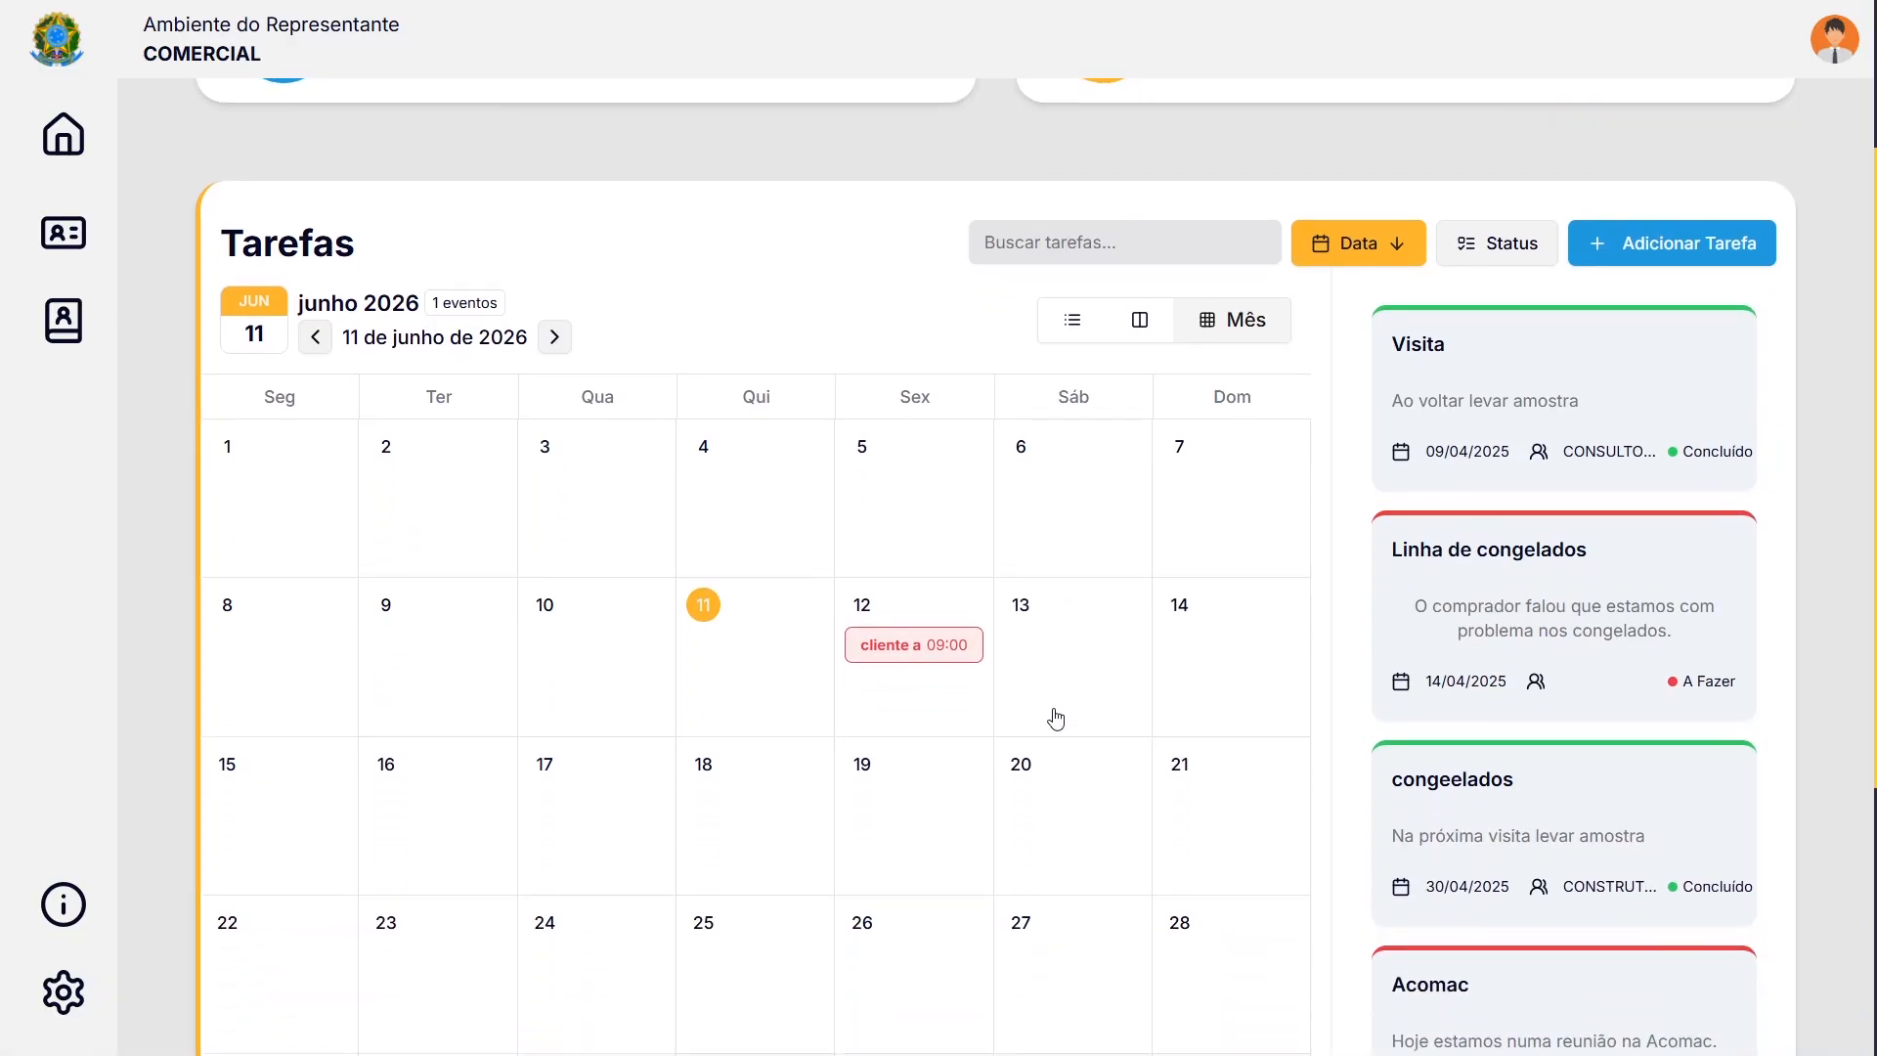
scroll(1133, 760, down, 2)
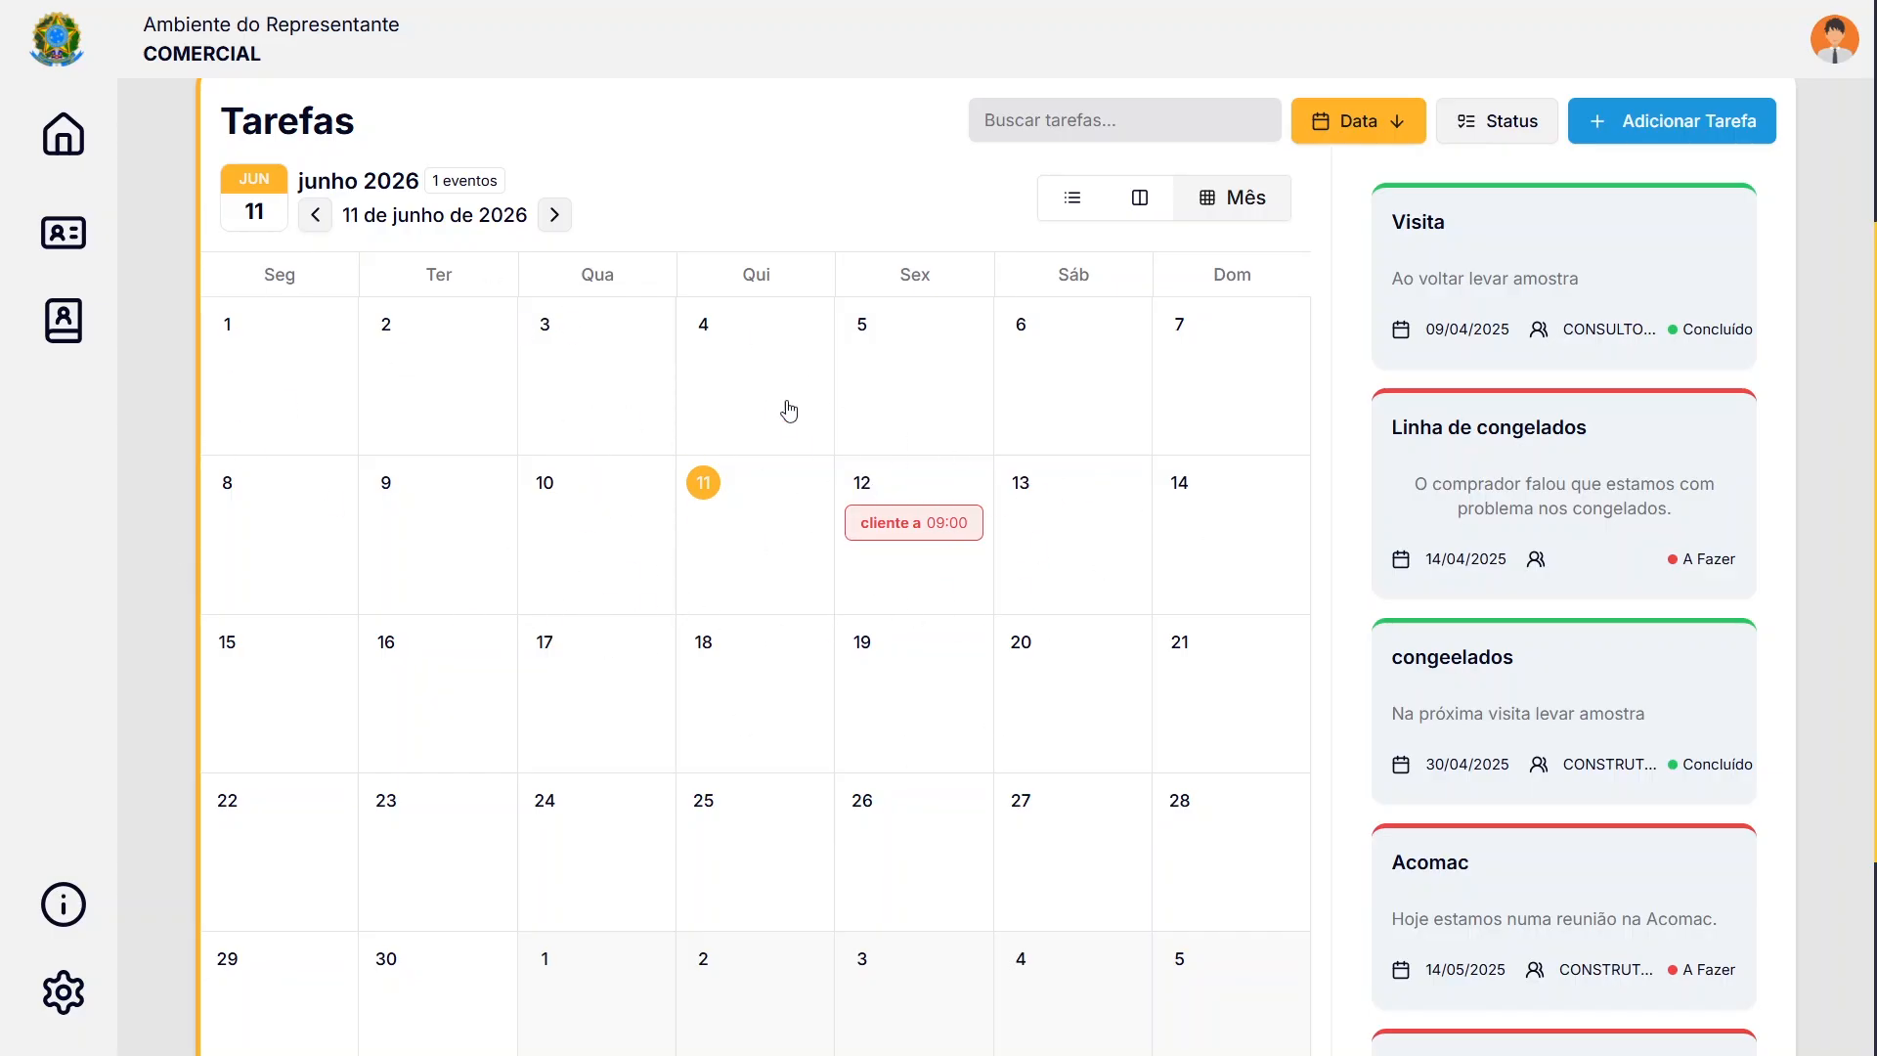
Go back through the task calendar month by month to January 2026 and check for earlier scheduled tasks
click(314, 221)
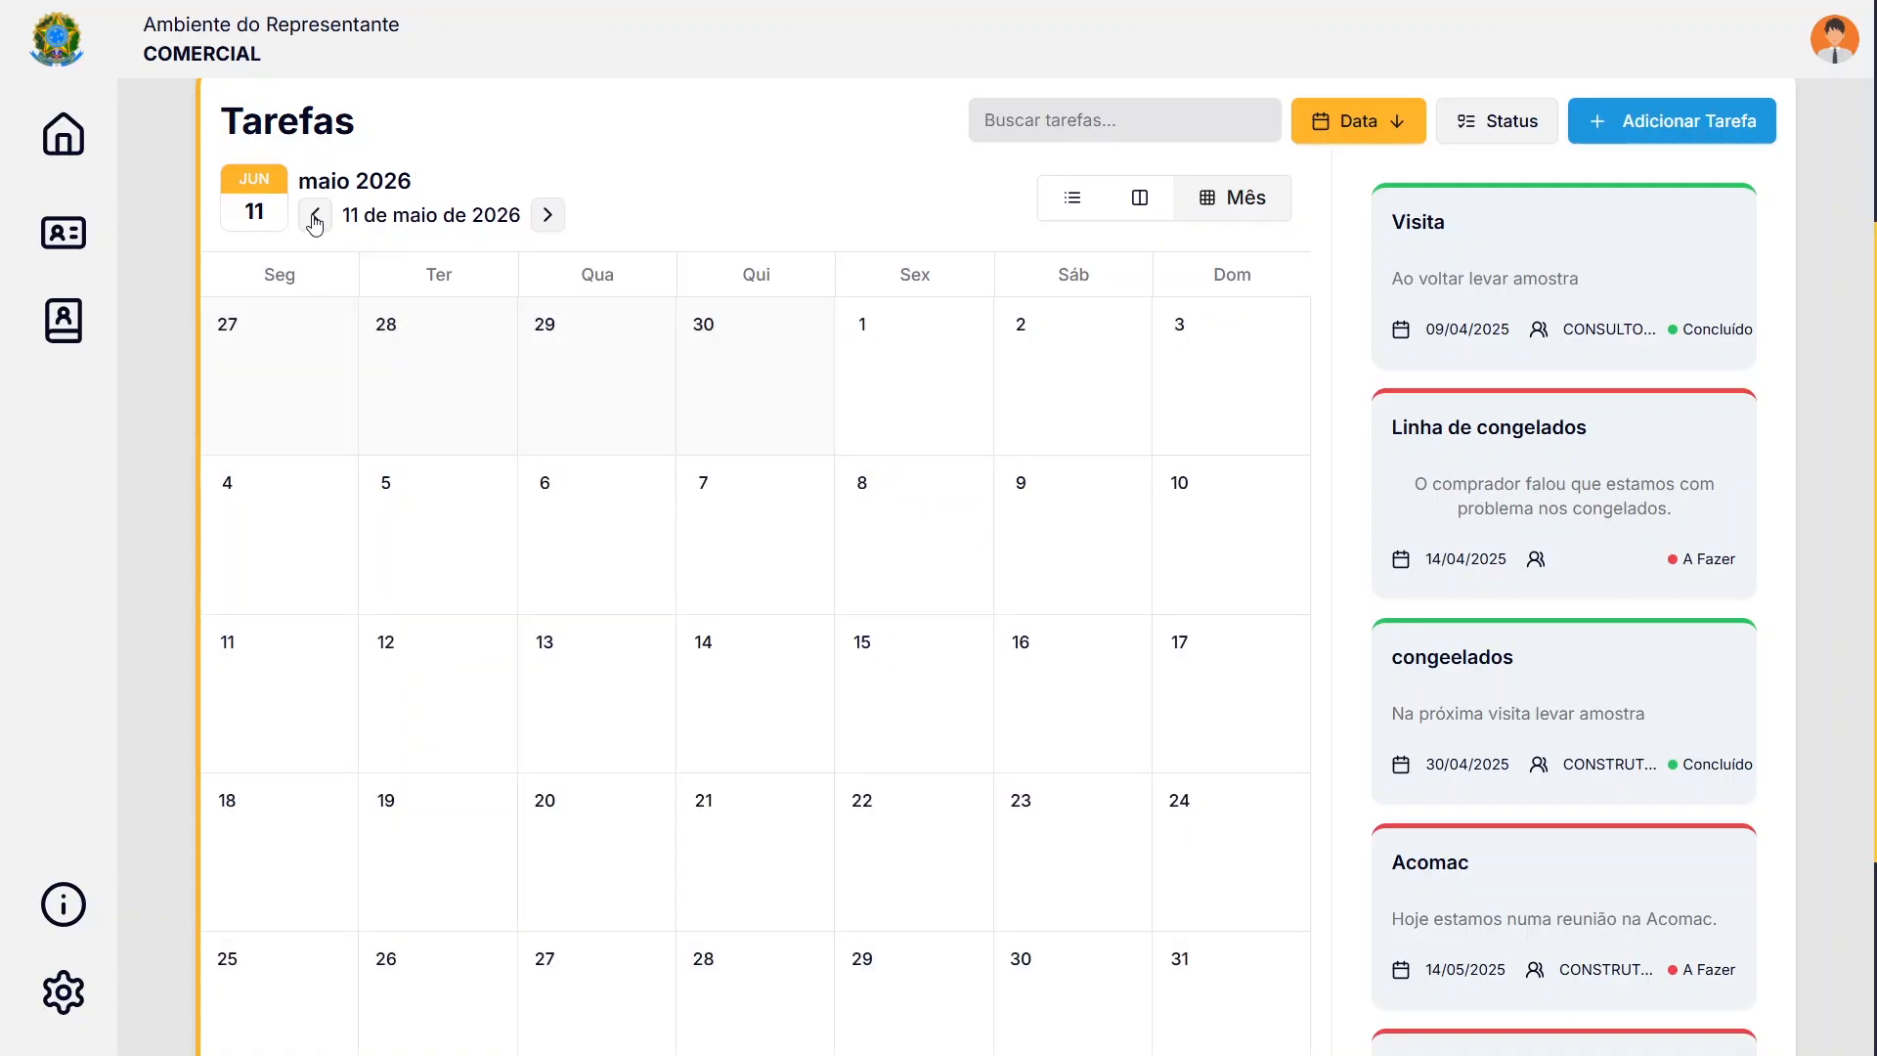
click(314, 217)
click(314, 217)
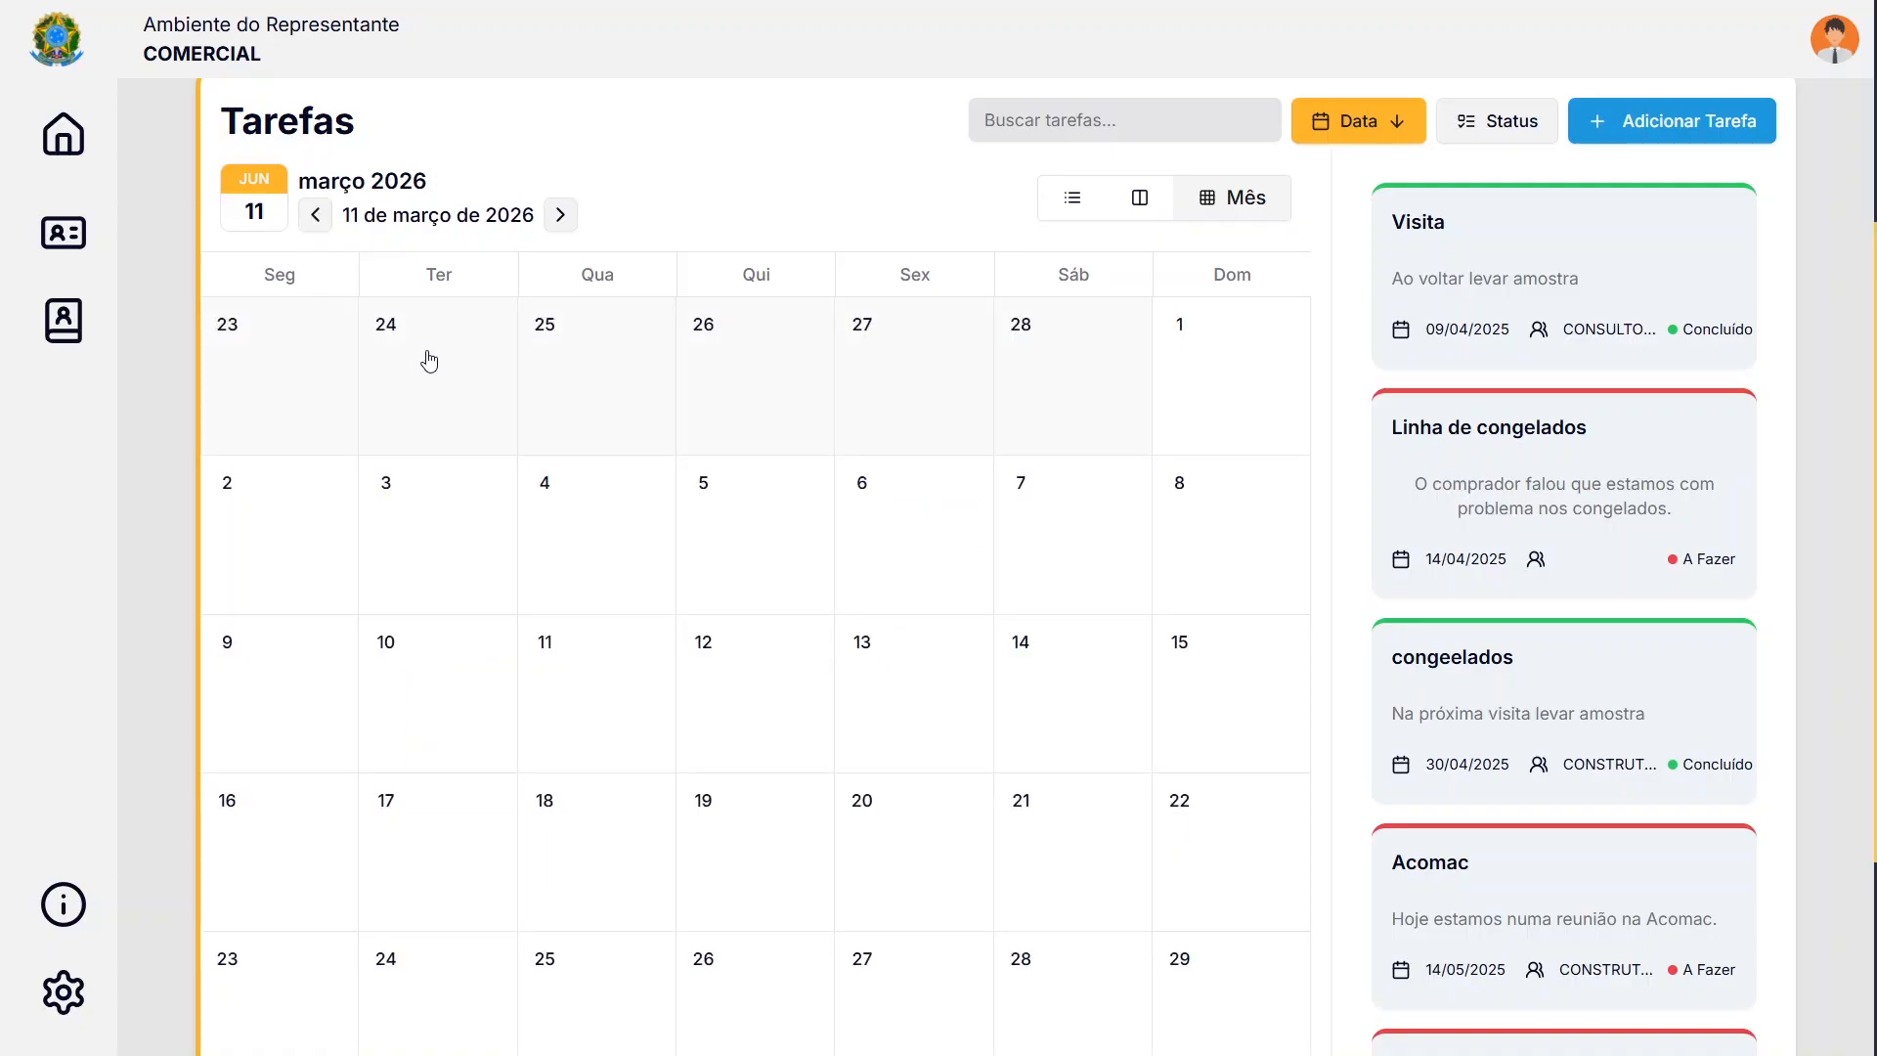
scroll(528, 415, down, 1)
scroll(528, 414, up, 1)
click(315, 219)
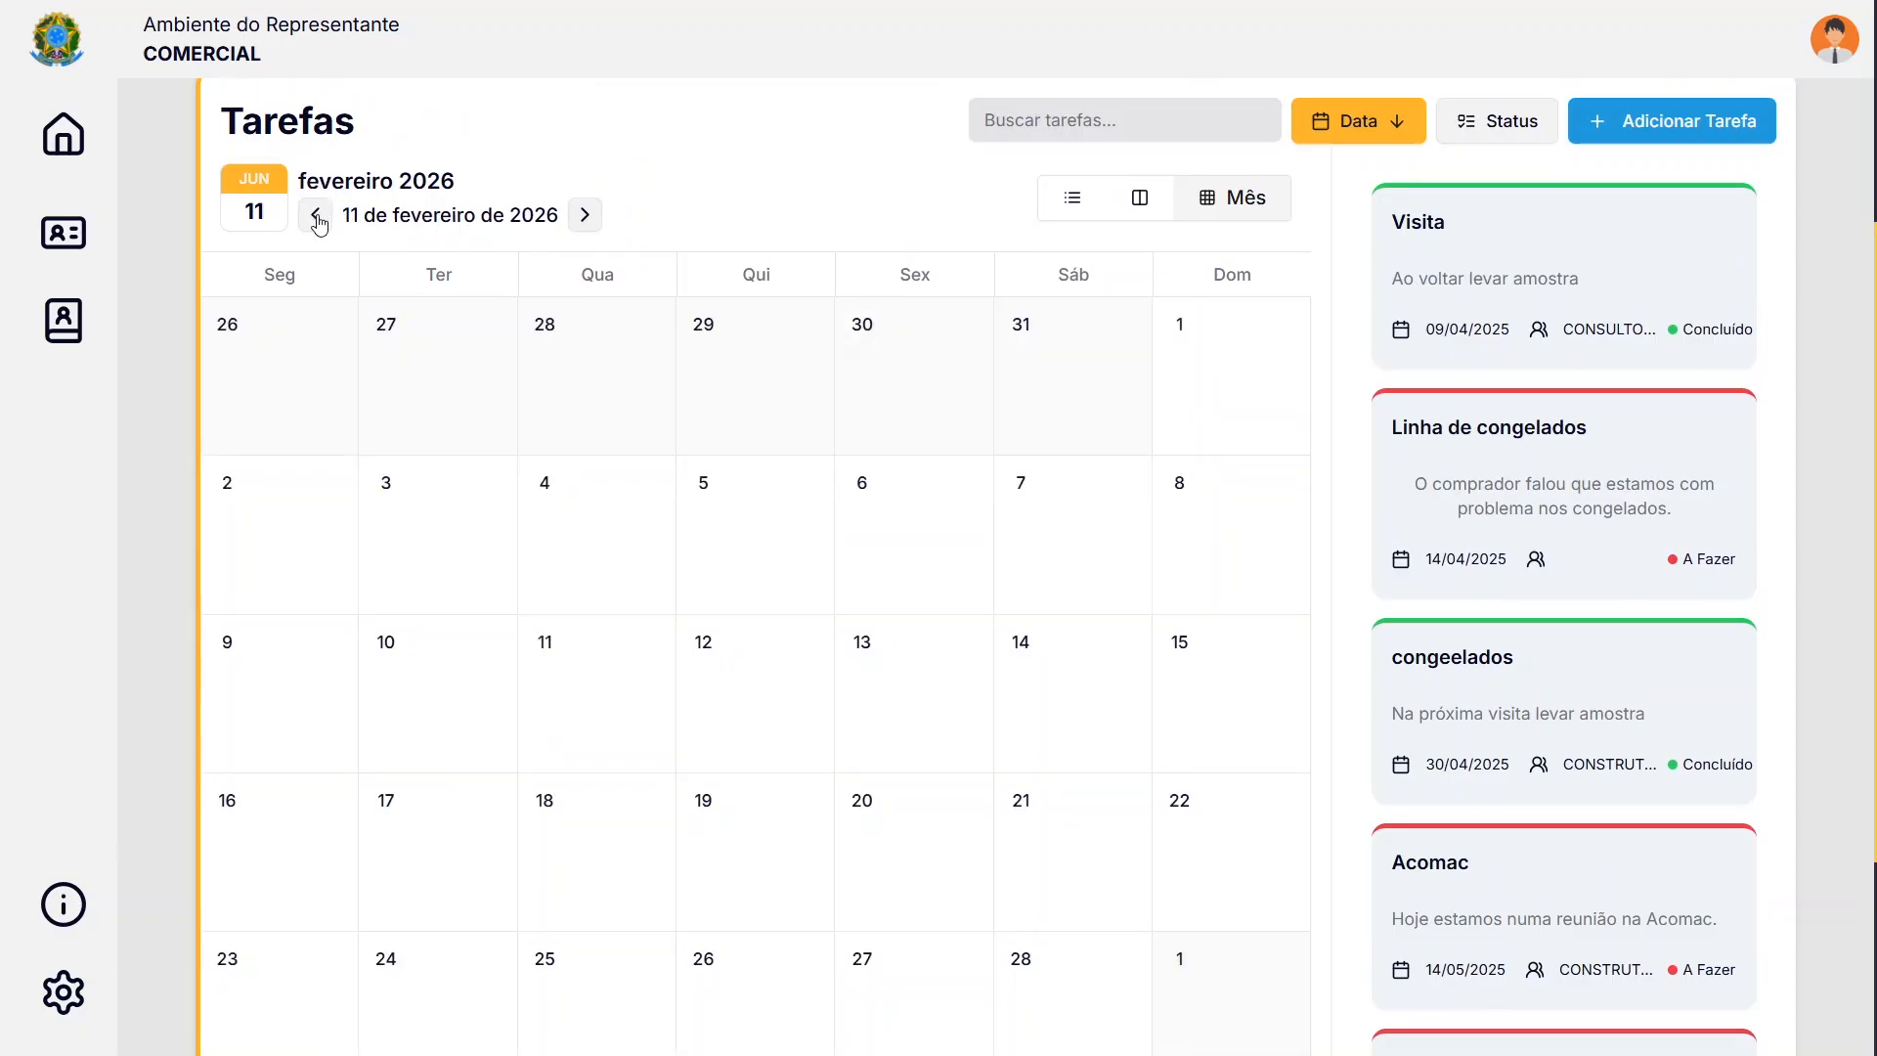
click(315, 219)
scroll(675, 538, down, 1)
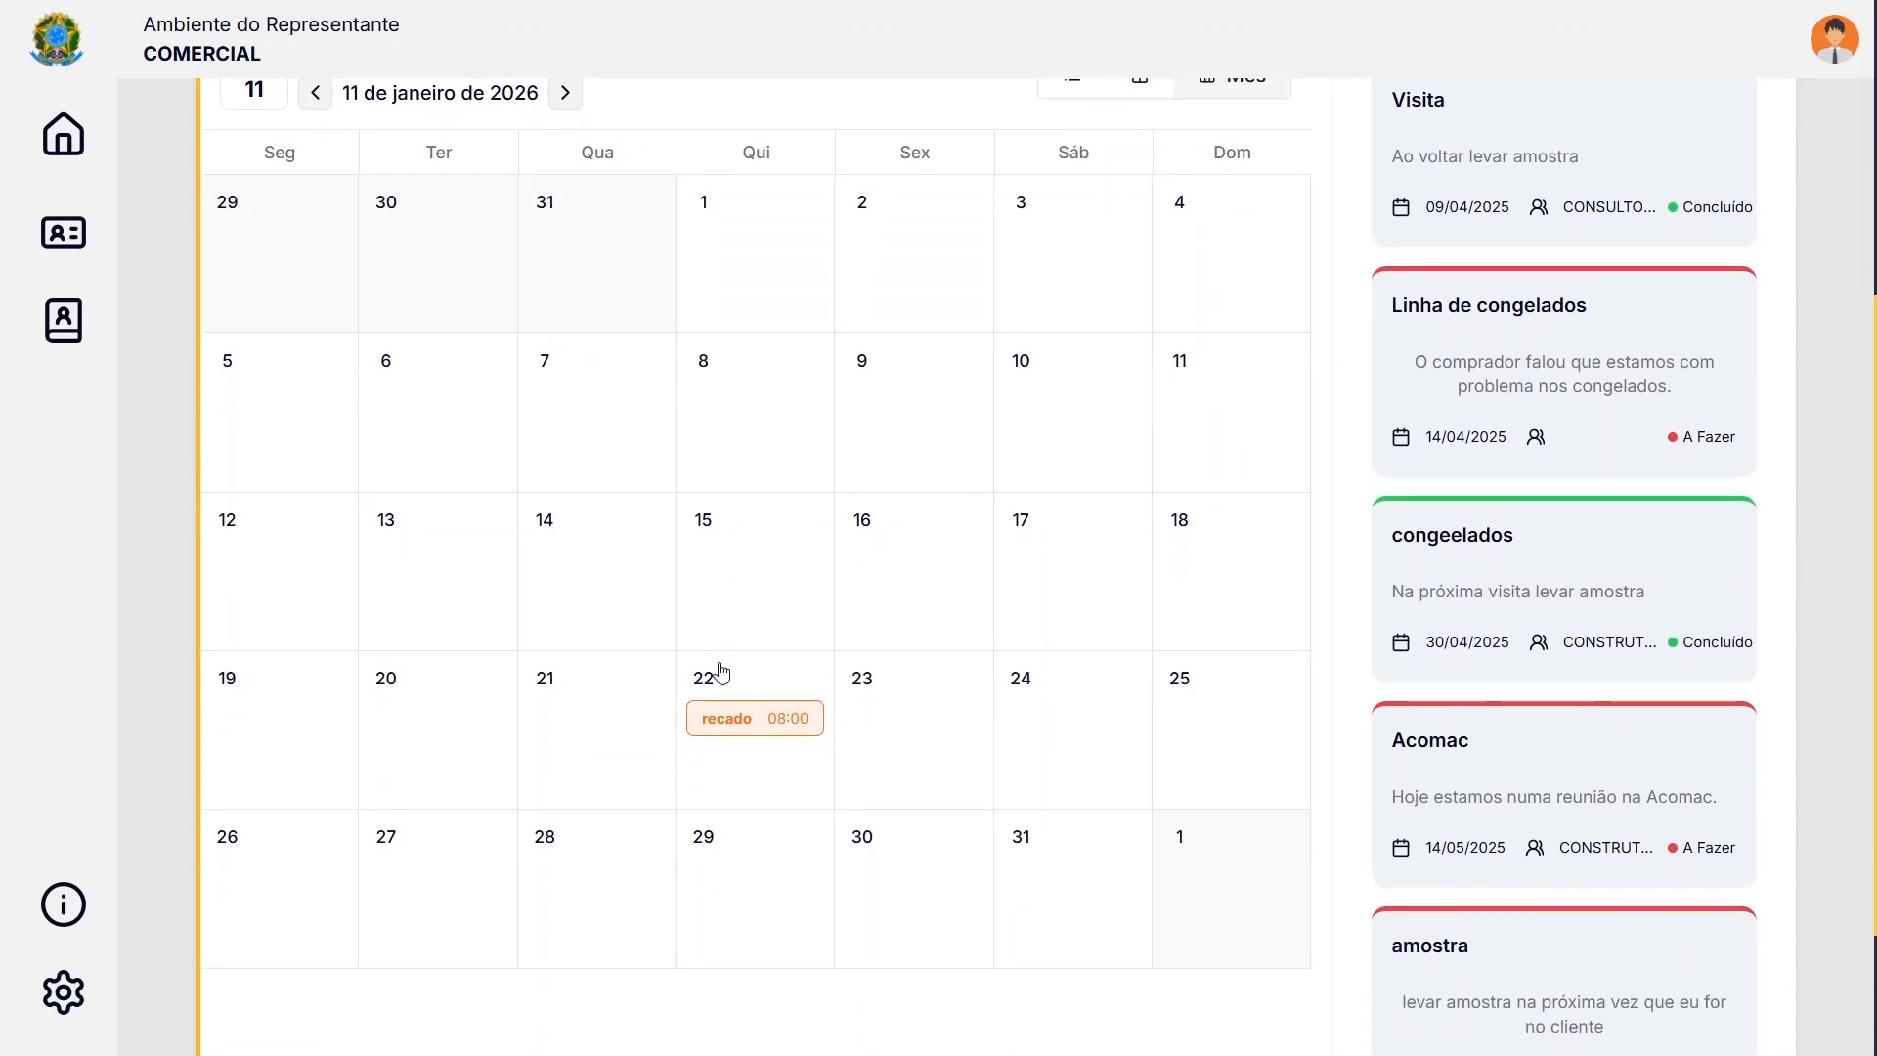
scroll(667, 602, up, 1)
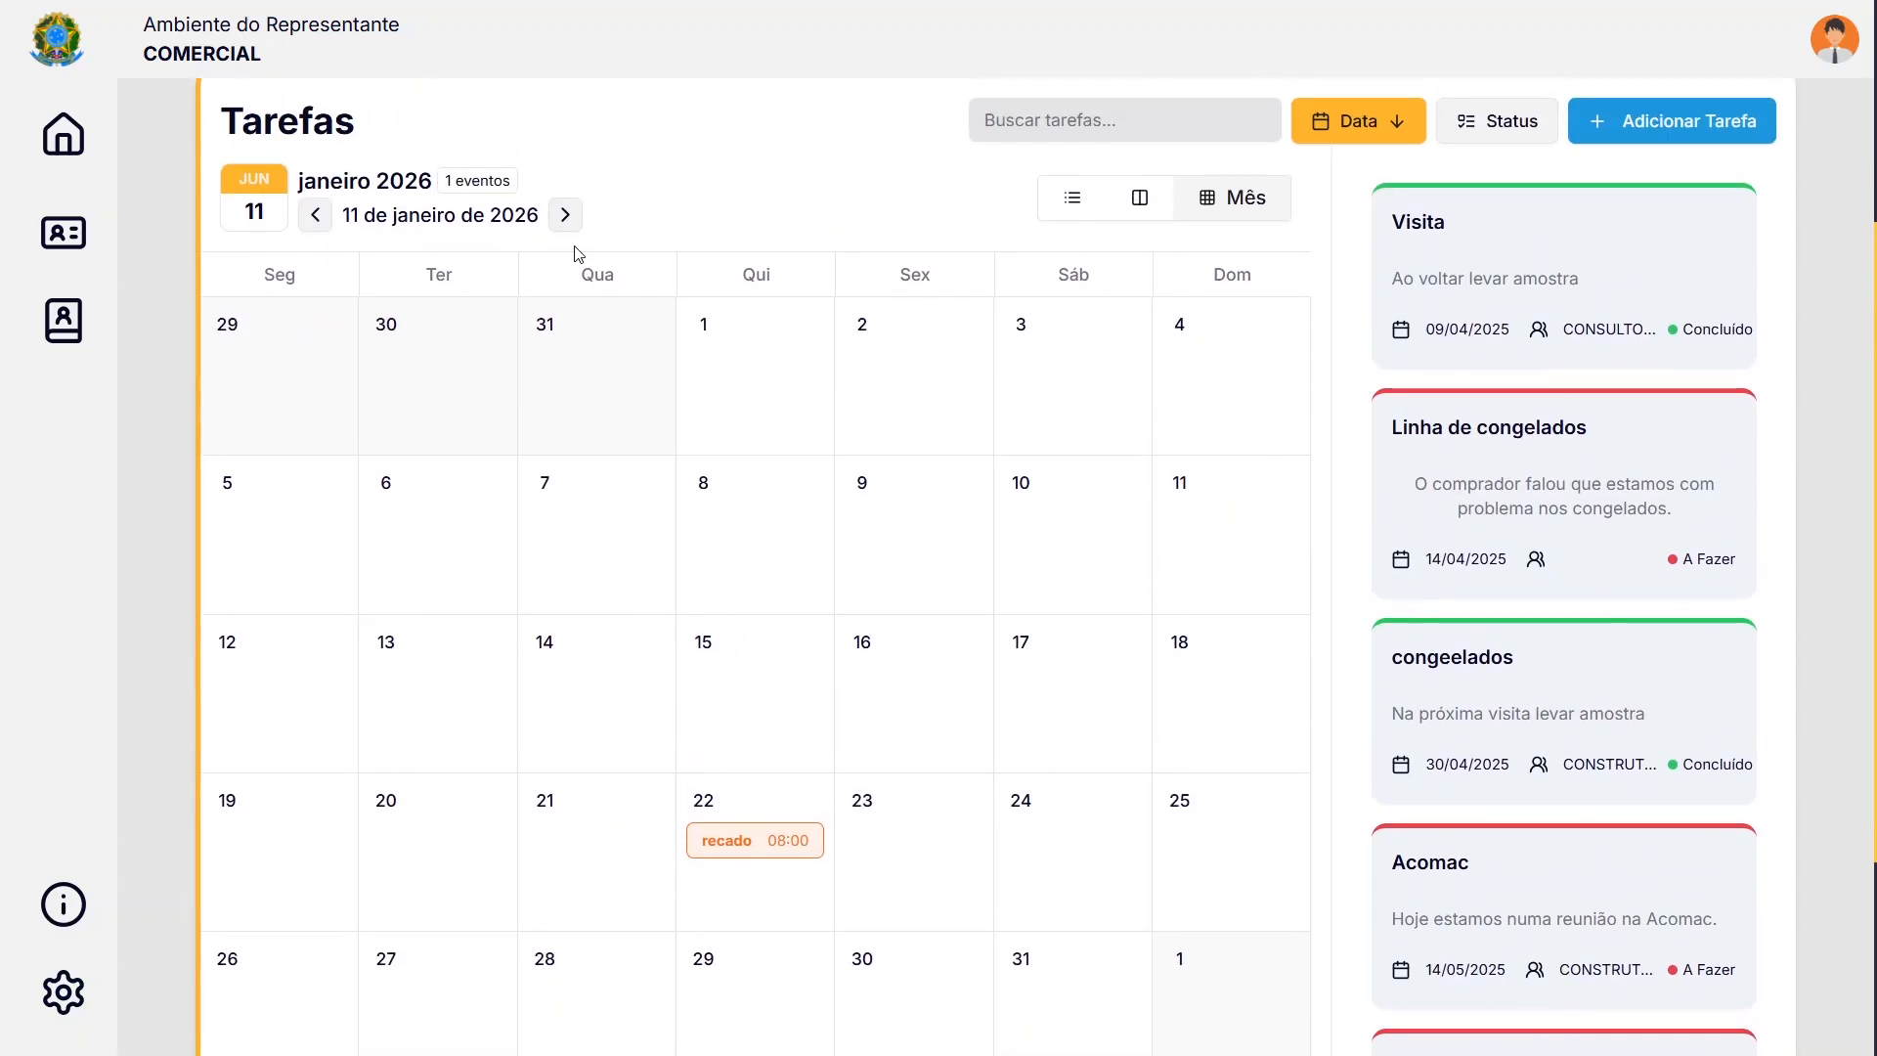
Advance the task calendar month by month to June 2026, reviewing the months in between
click(572, 216)
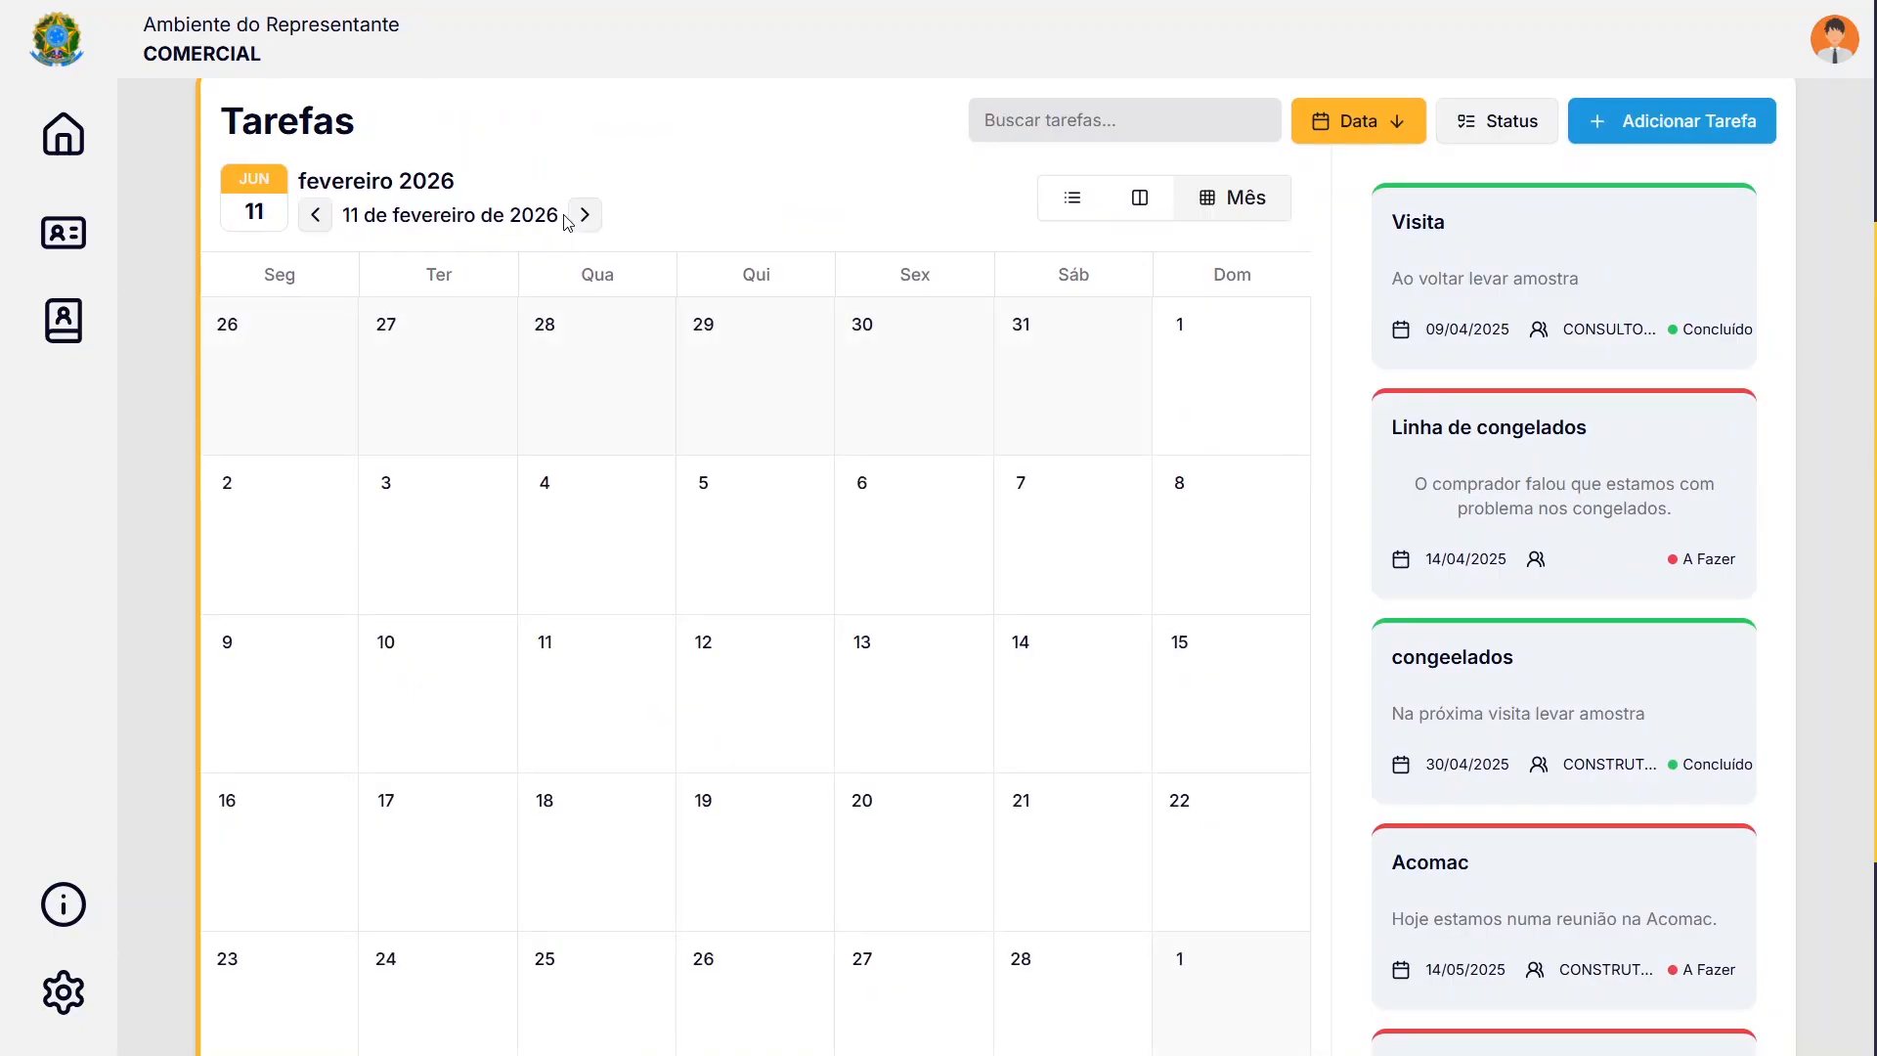
click(577, 217)
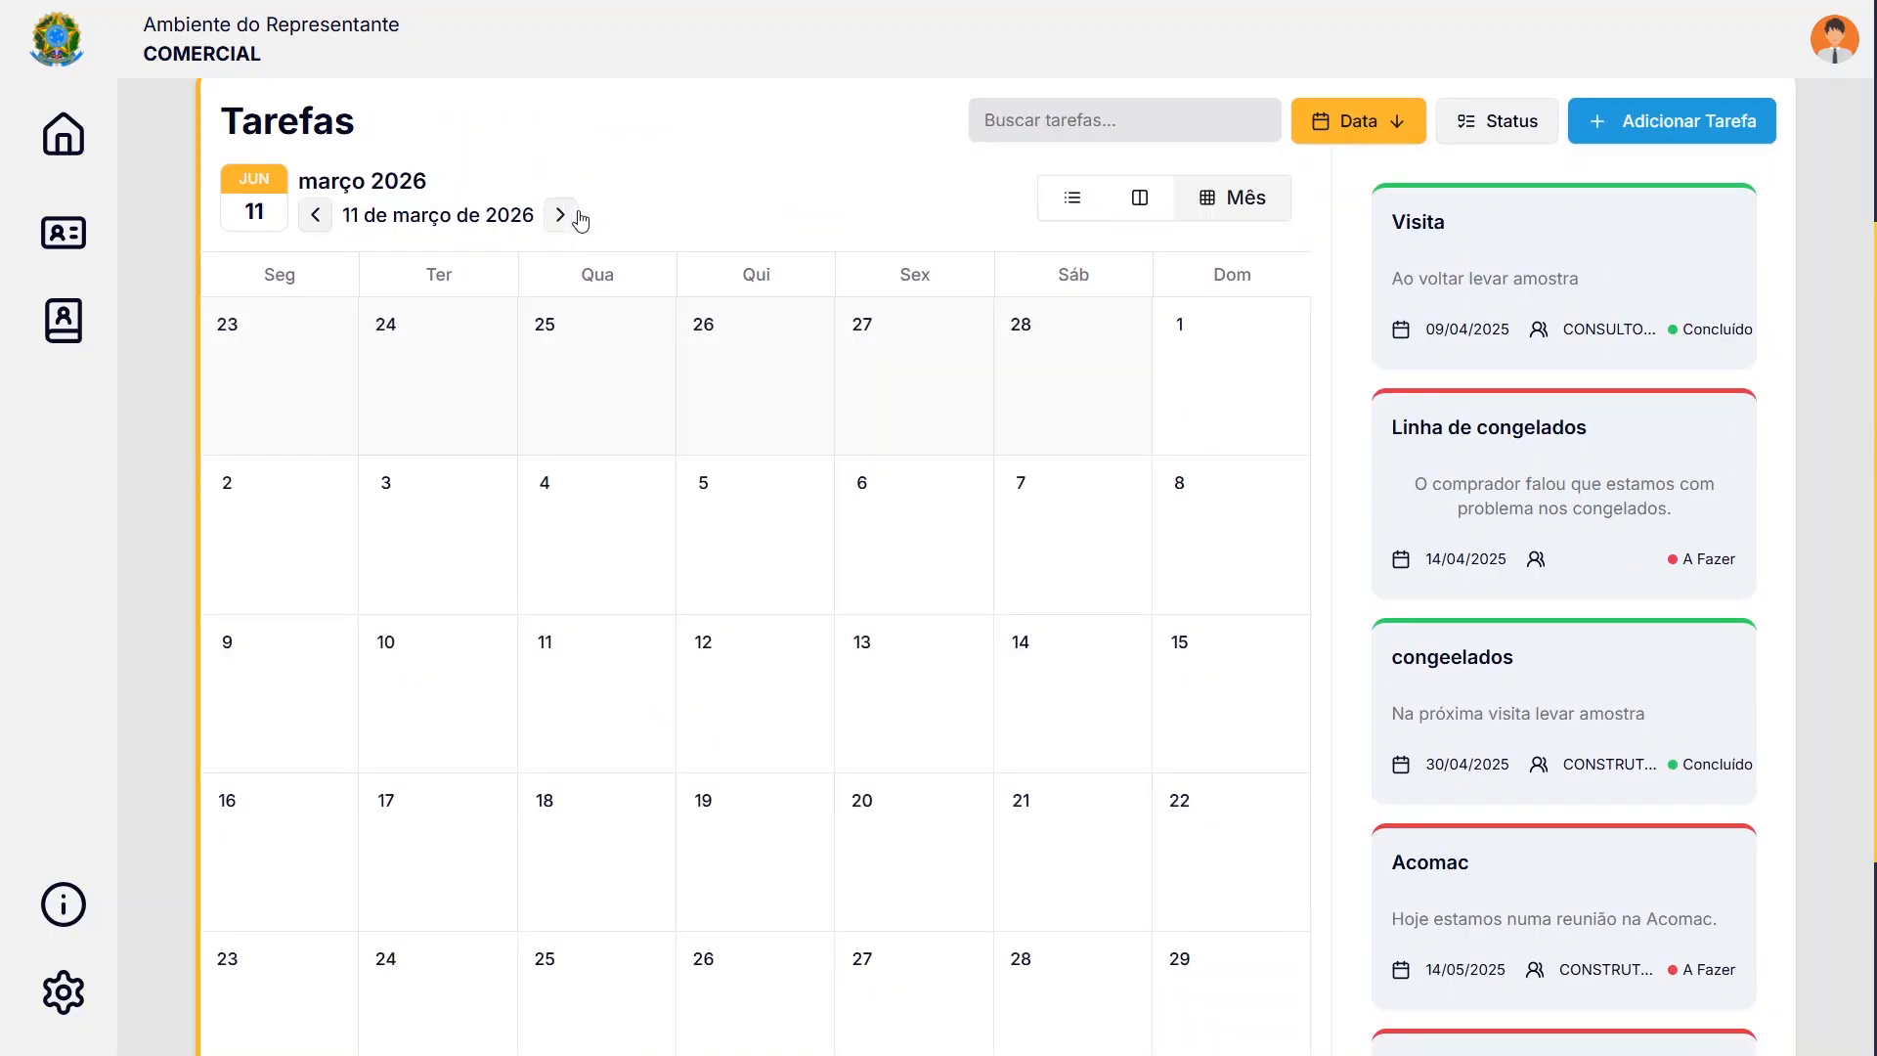
click(581, 217)
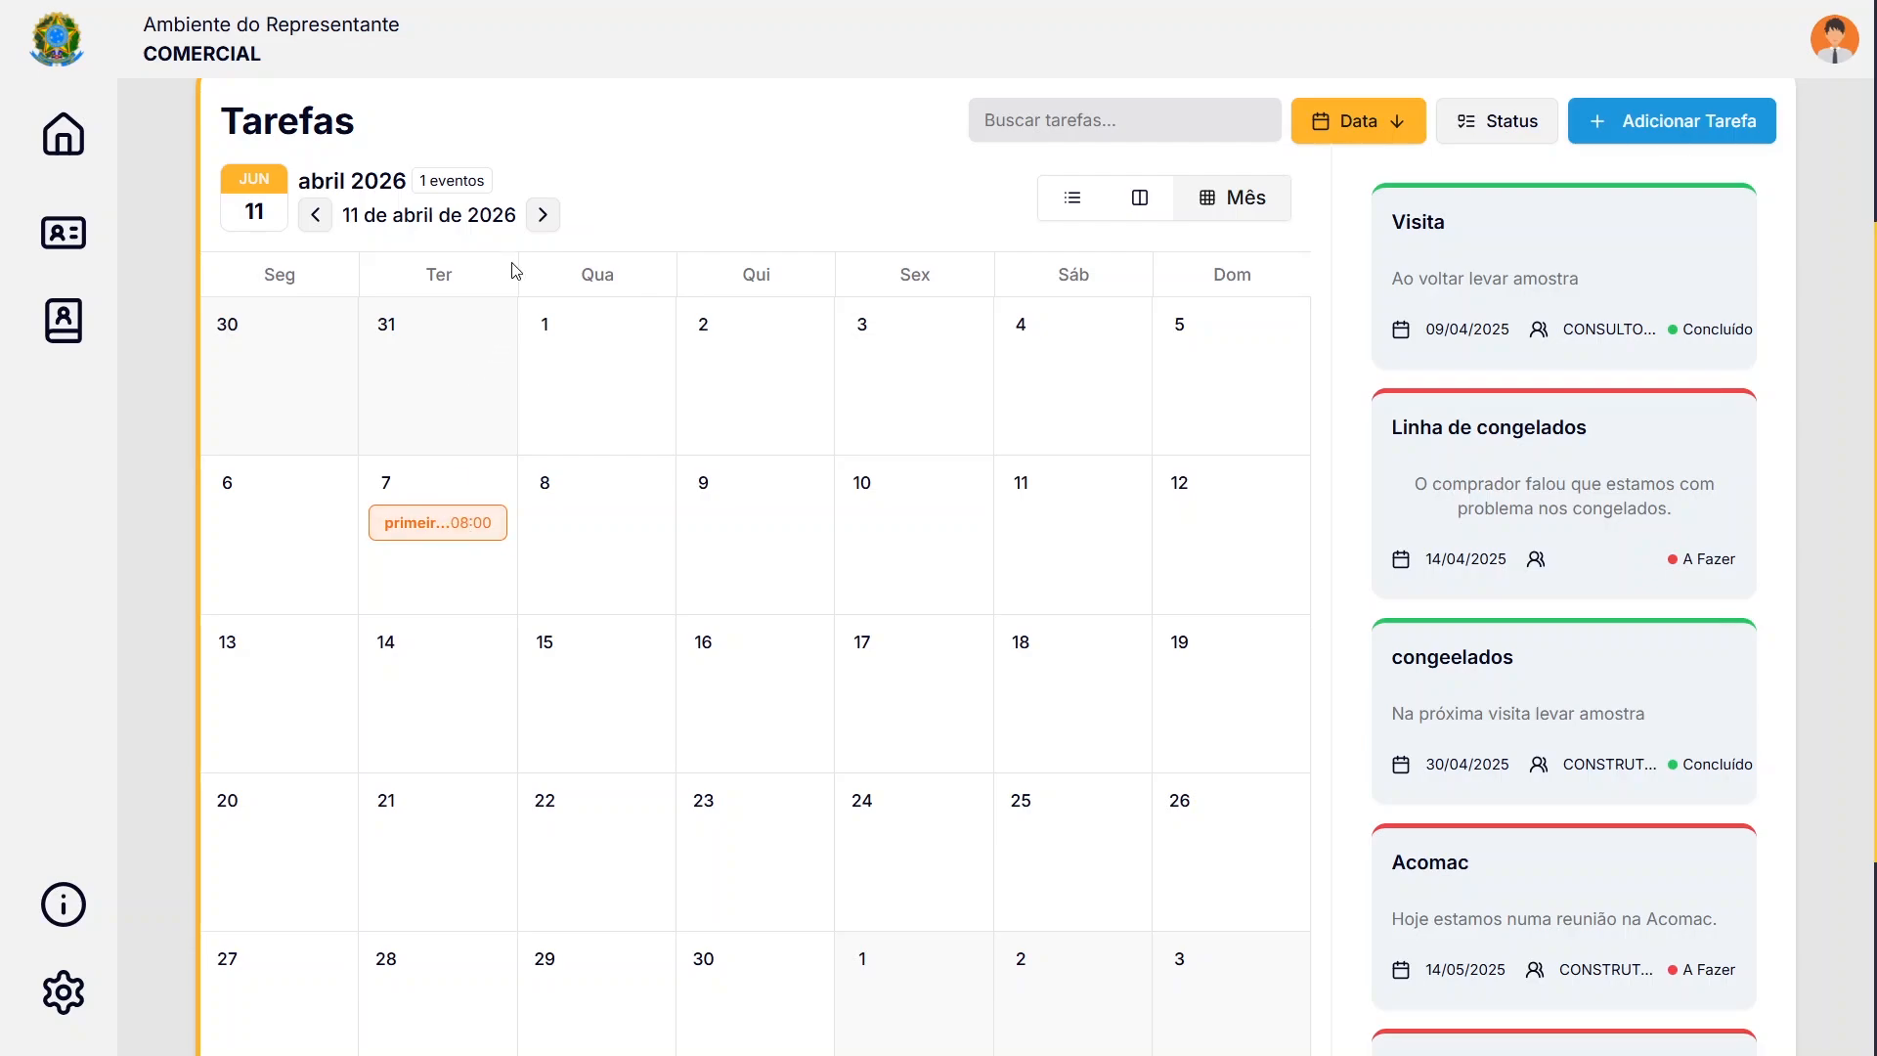
click(555, 221)
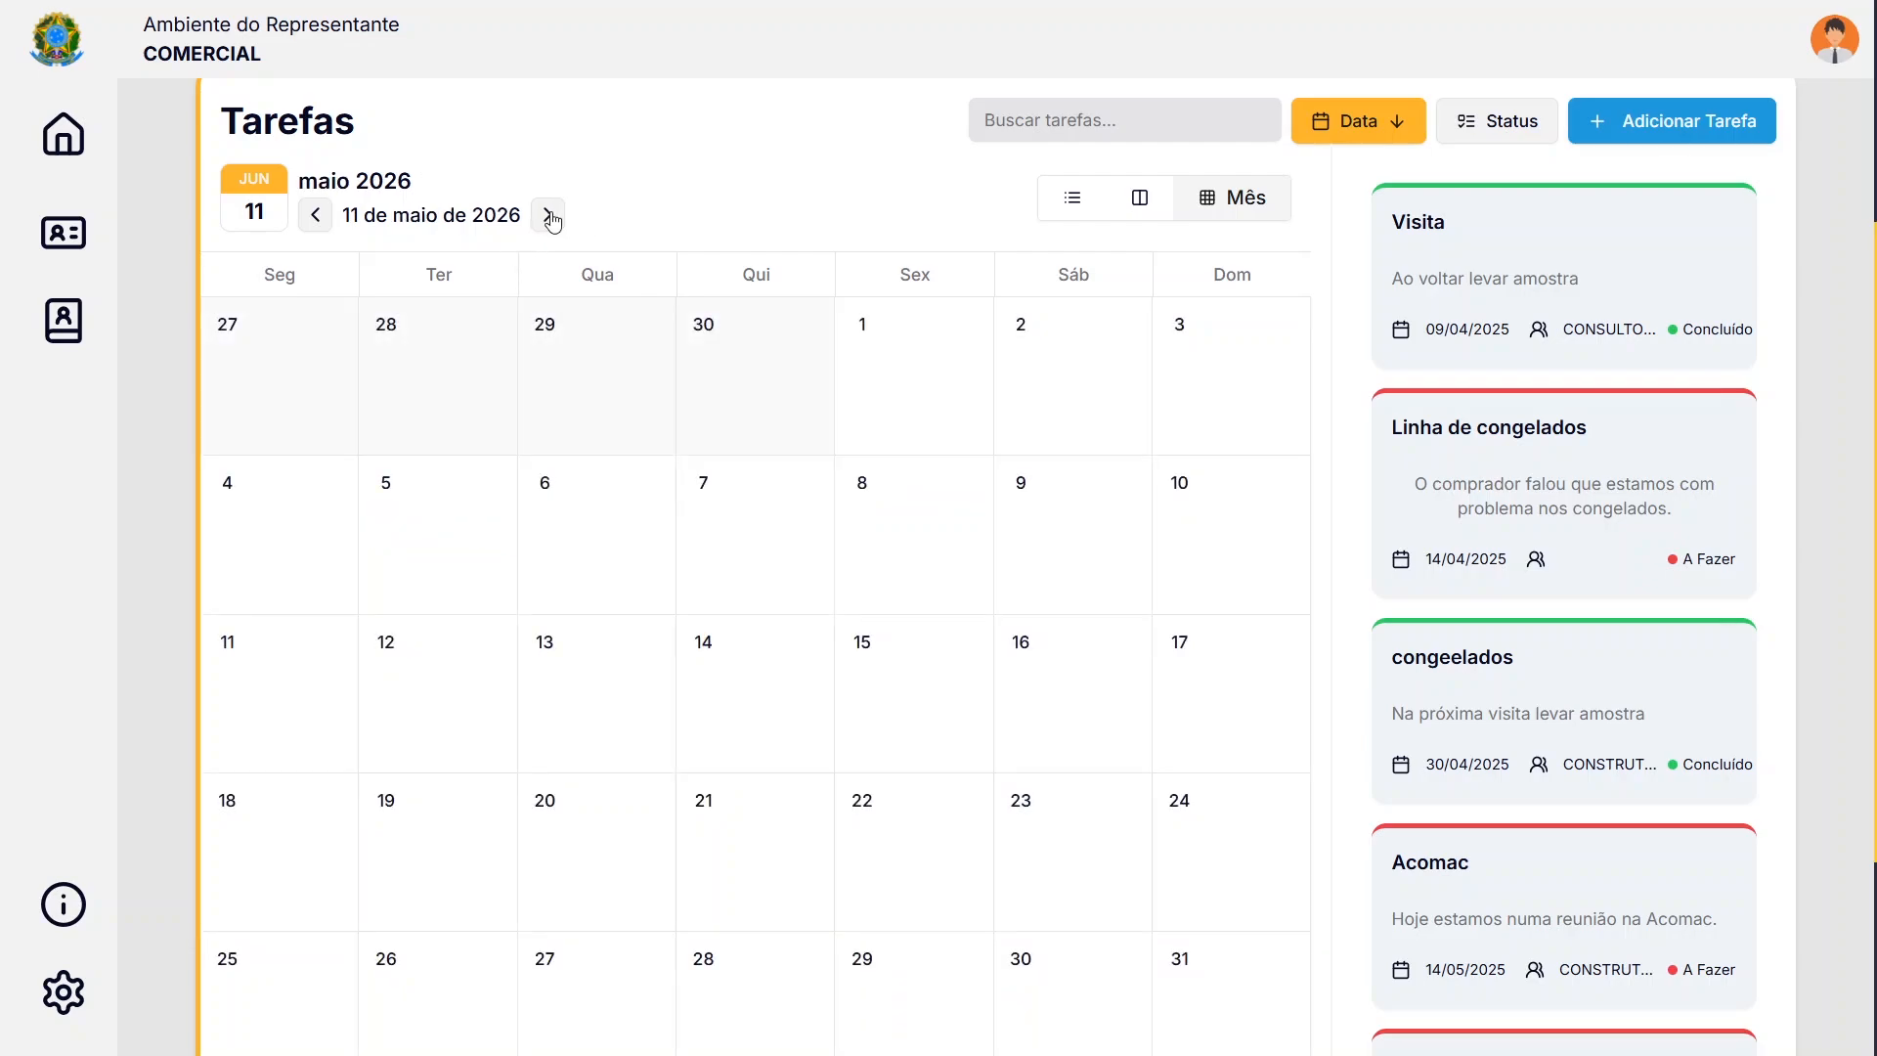
click(550, 217)
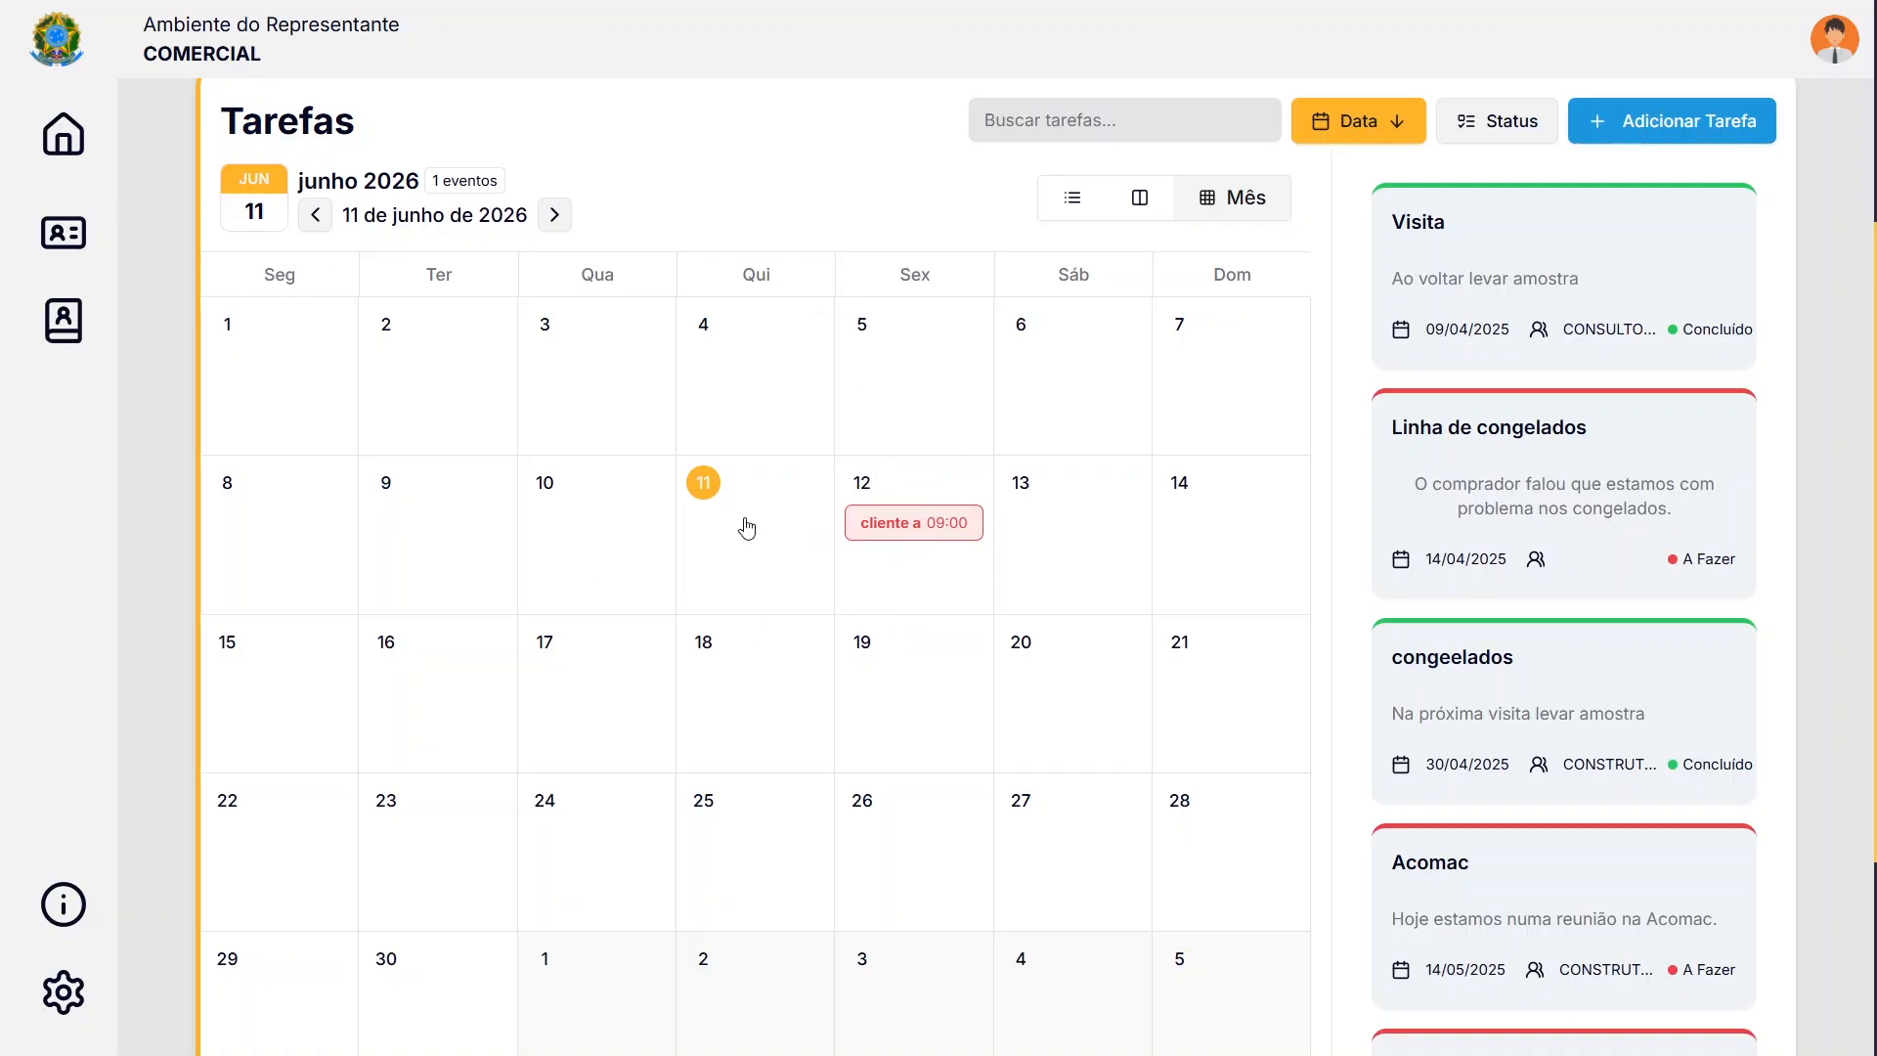
Reschedule the "cliente a" task to 11 June 2026 at 08:30 and save the update
scroll(747, 528, down, 1)
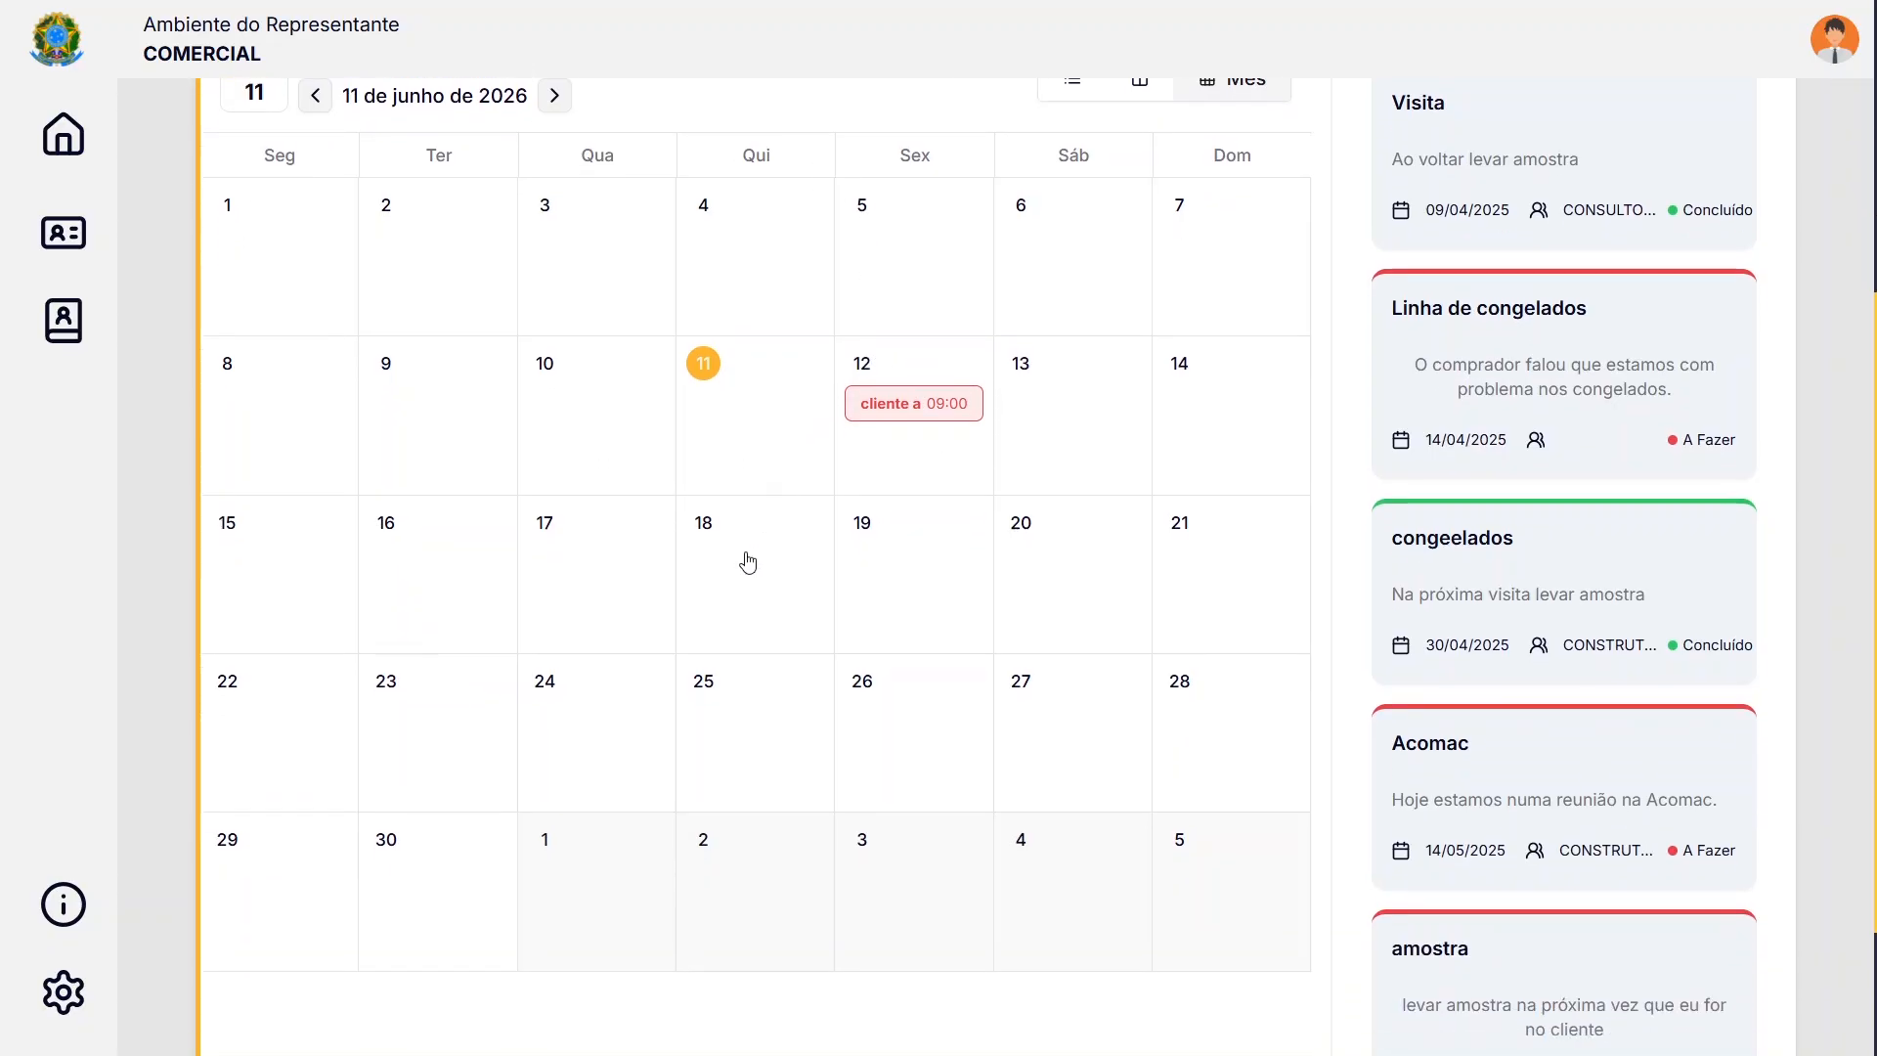
click(883, 412)
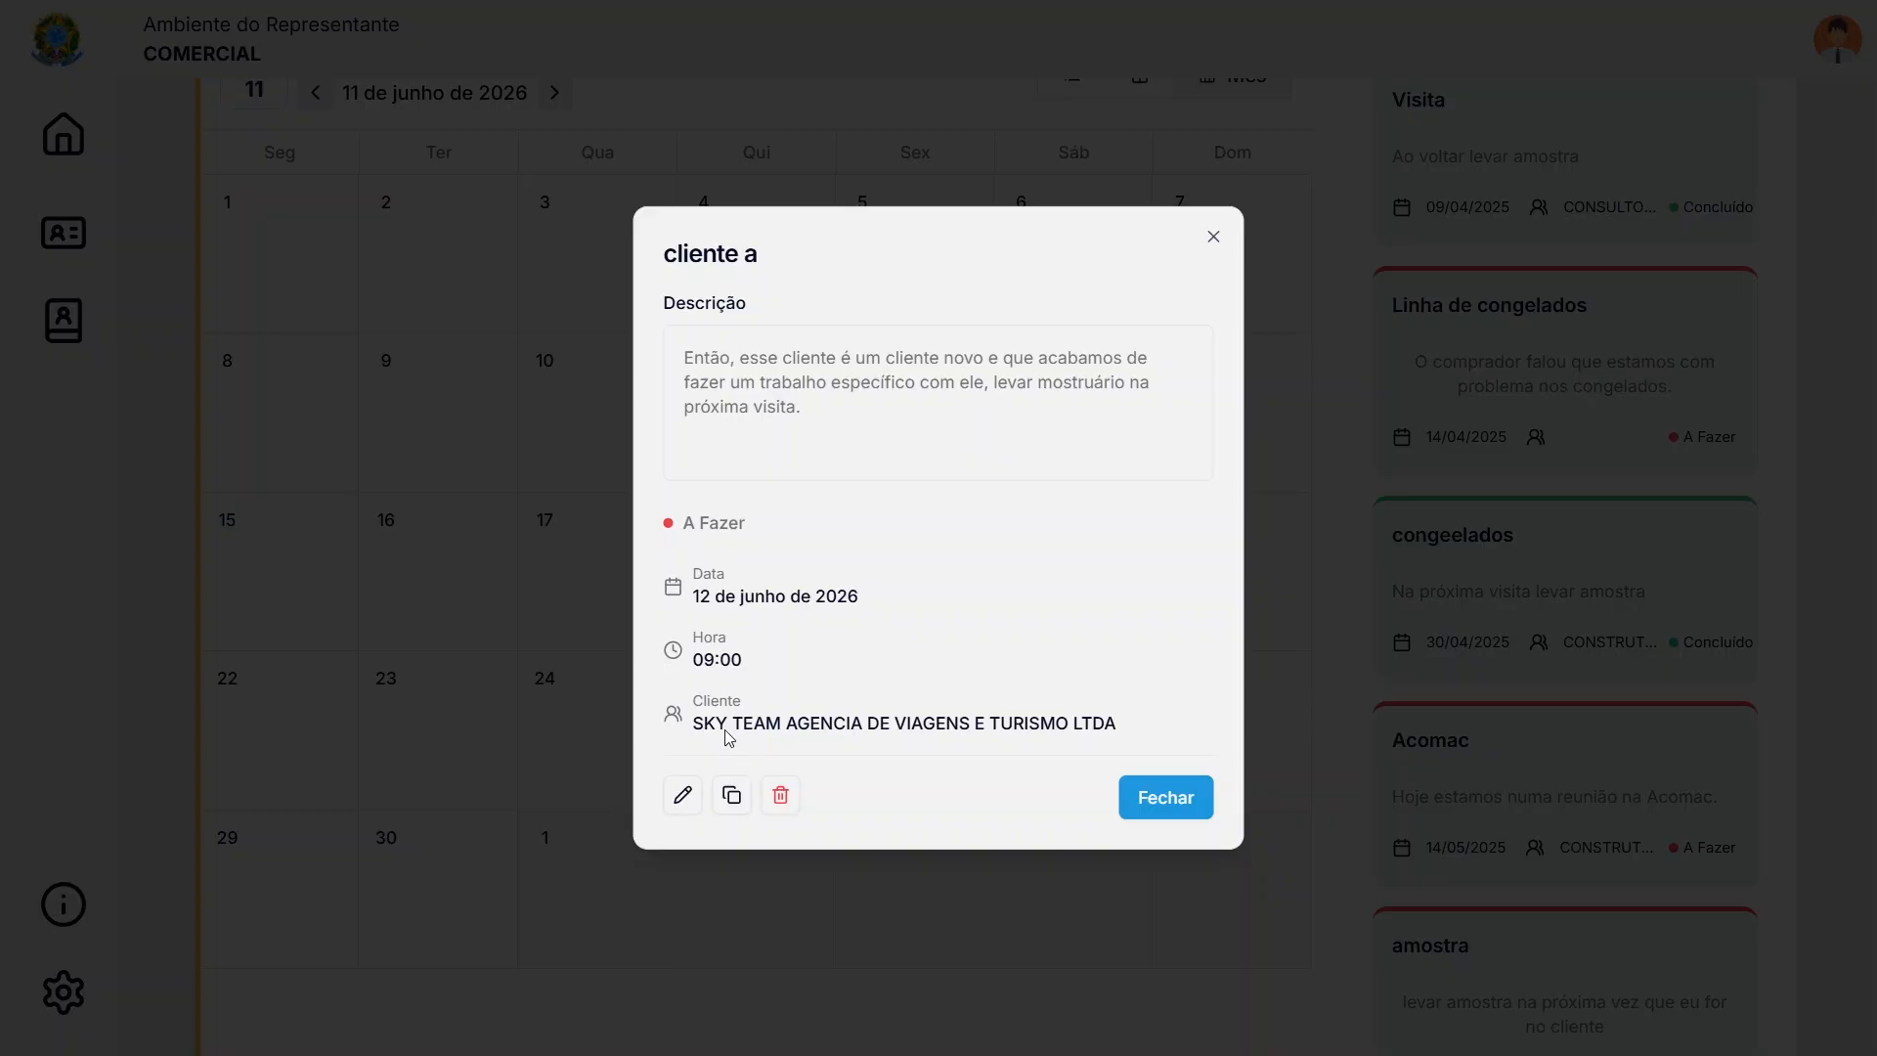
click(682, 796)
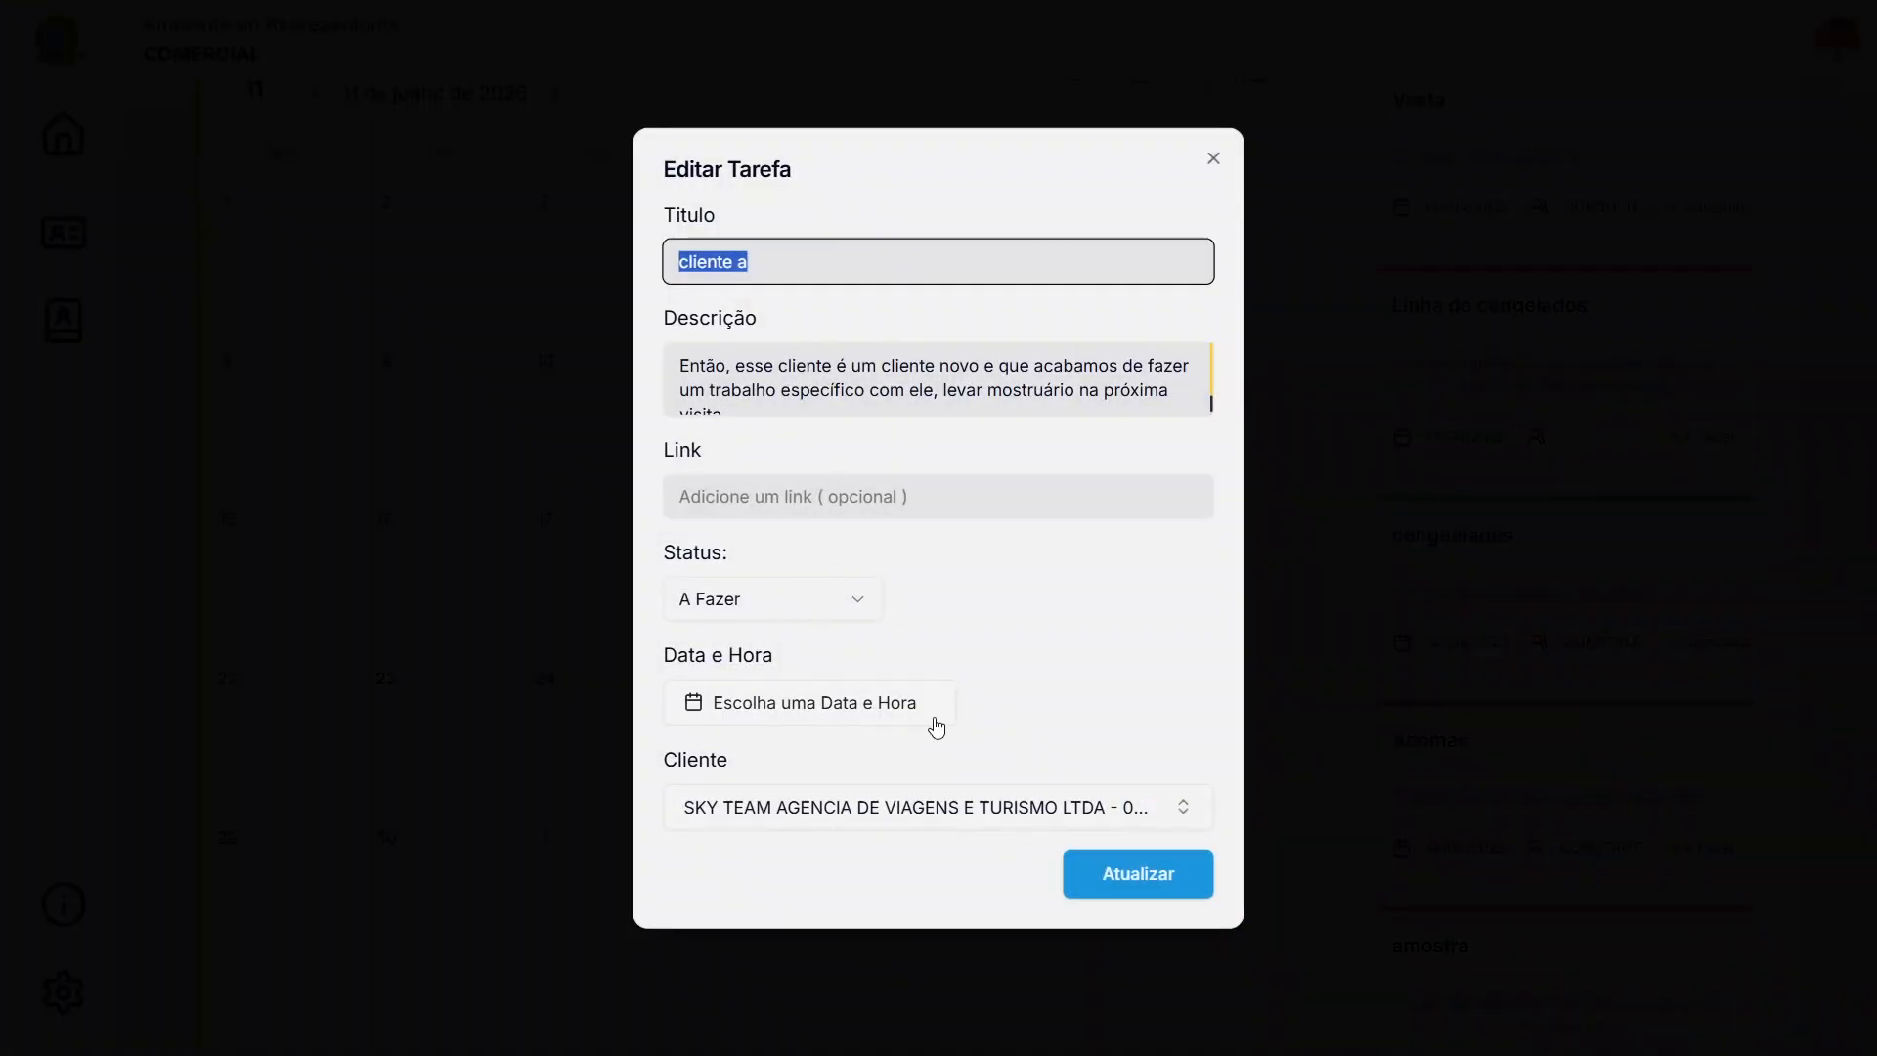
click(873, 715)
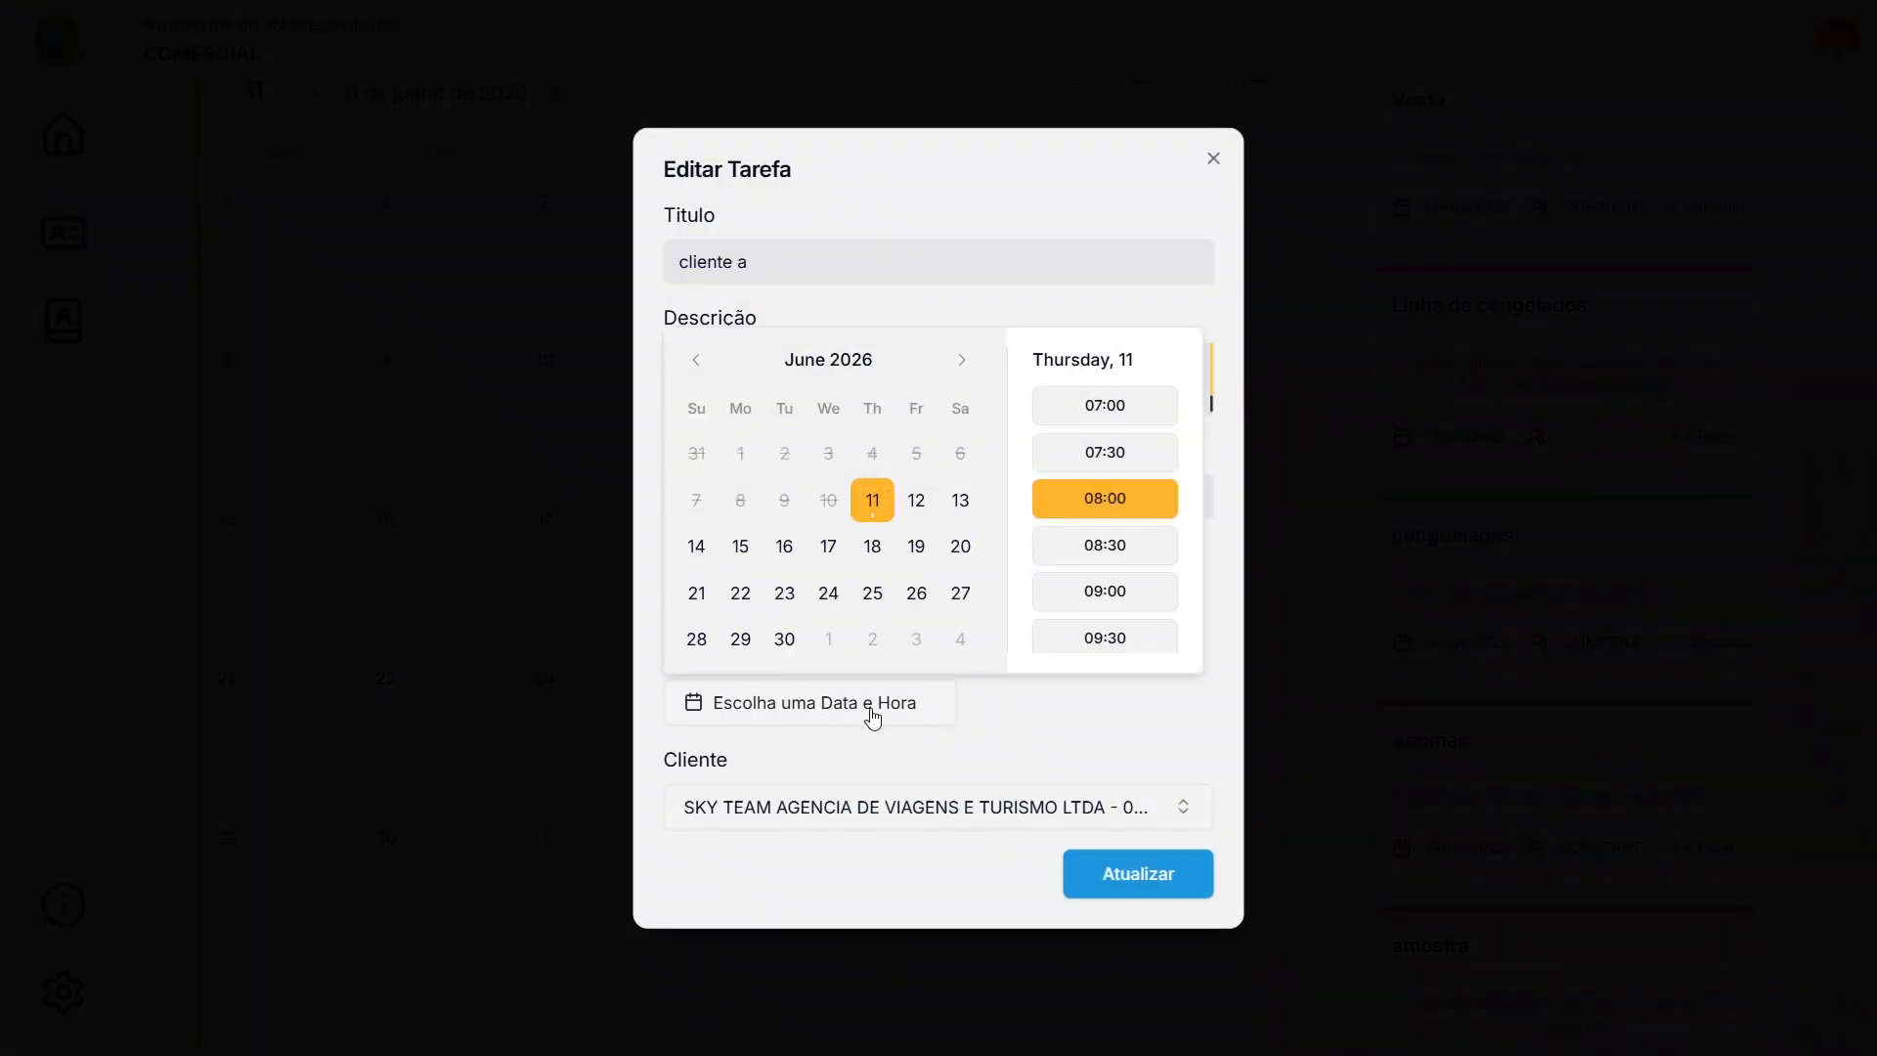
click(1079, 548)
click(1143, 875)
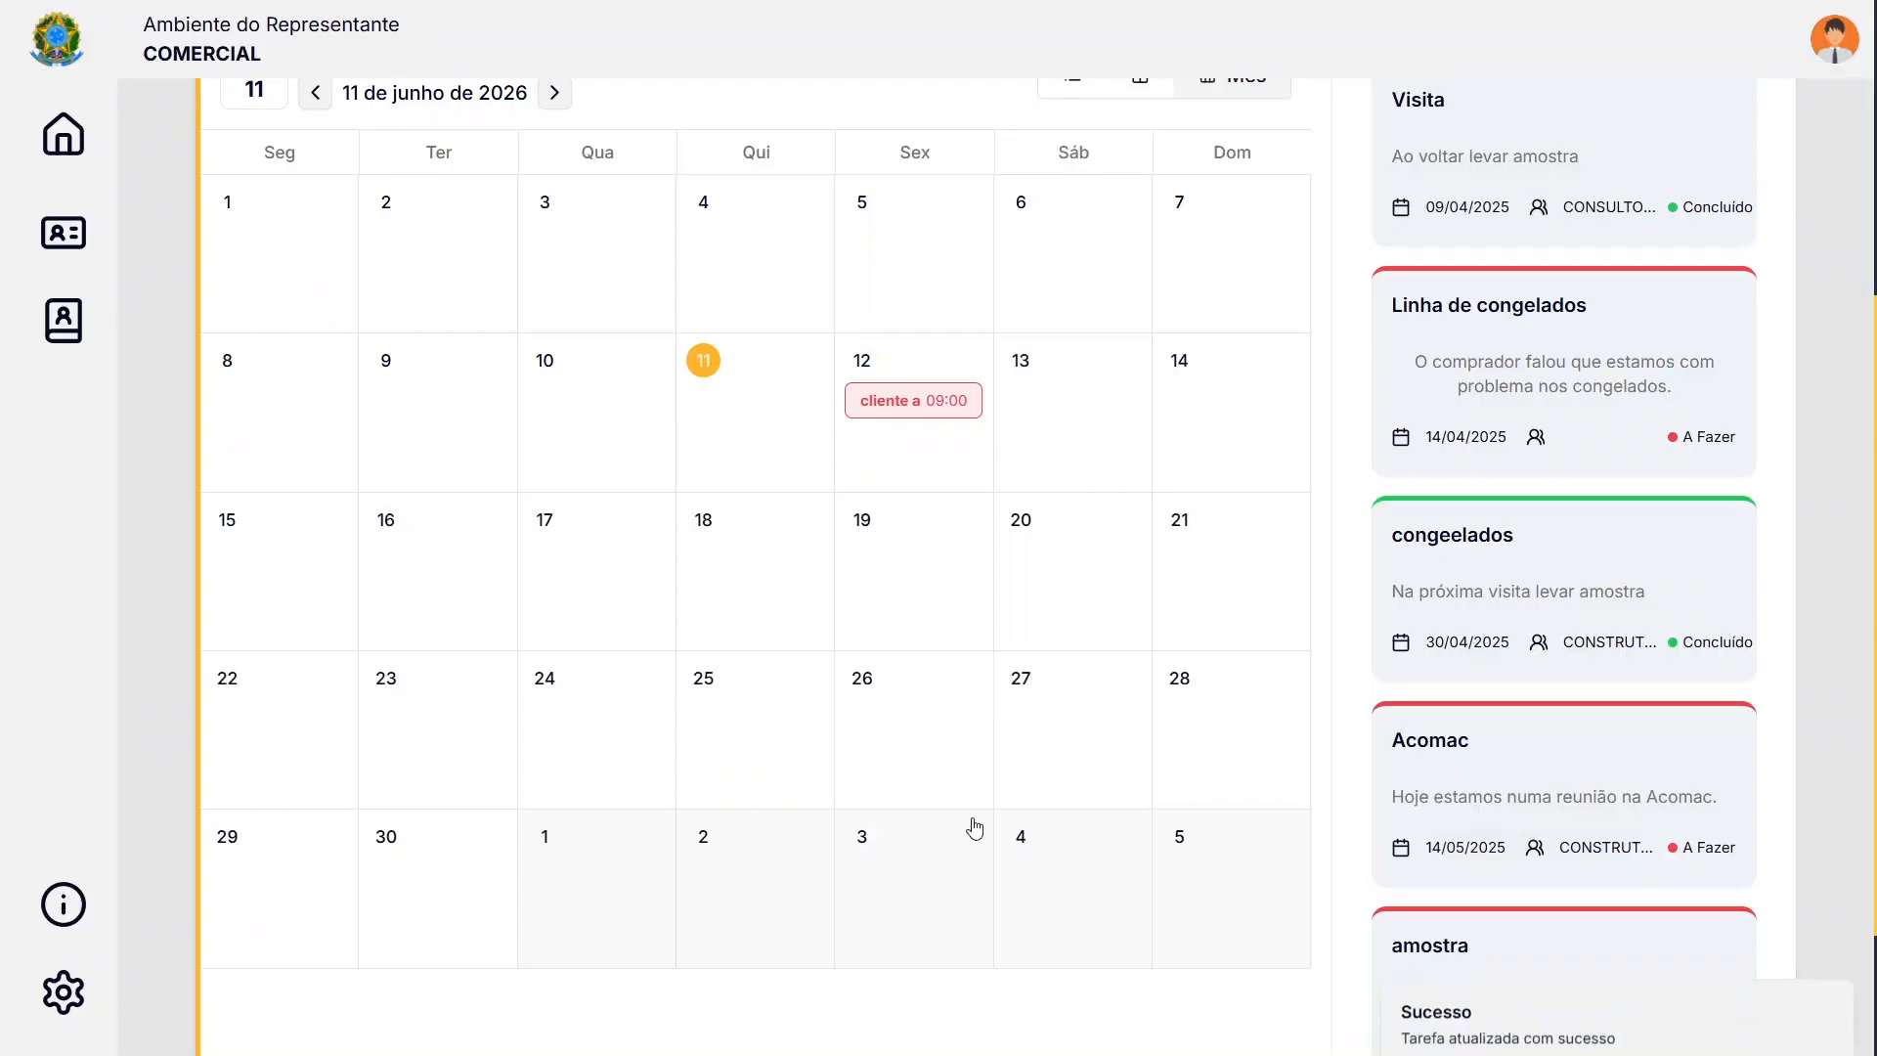
Move the "cliente a" task to 12 June 2026 at 09:30 and save the update
click(751, 415)
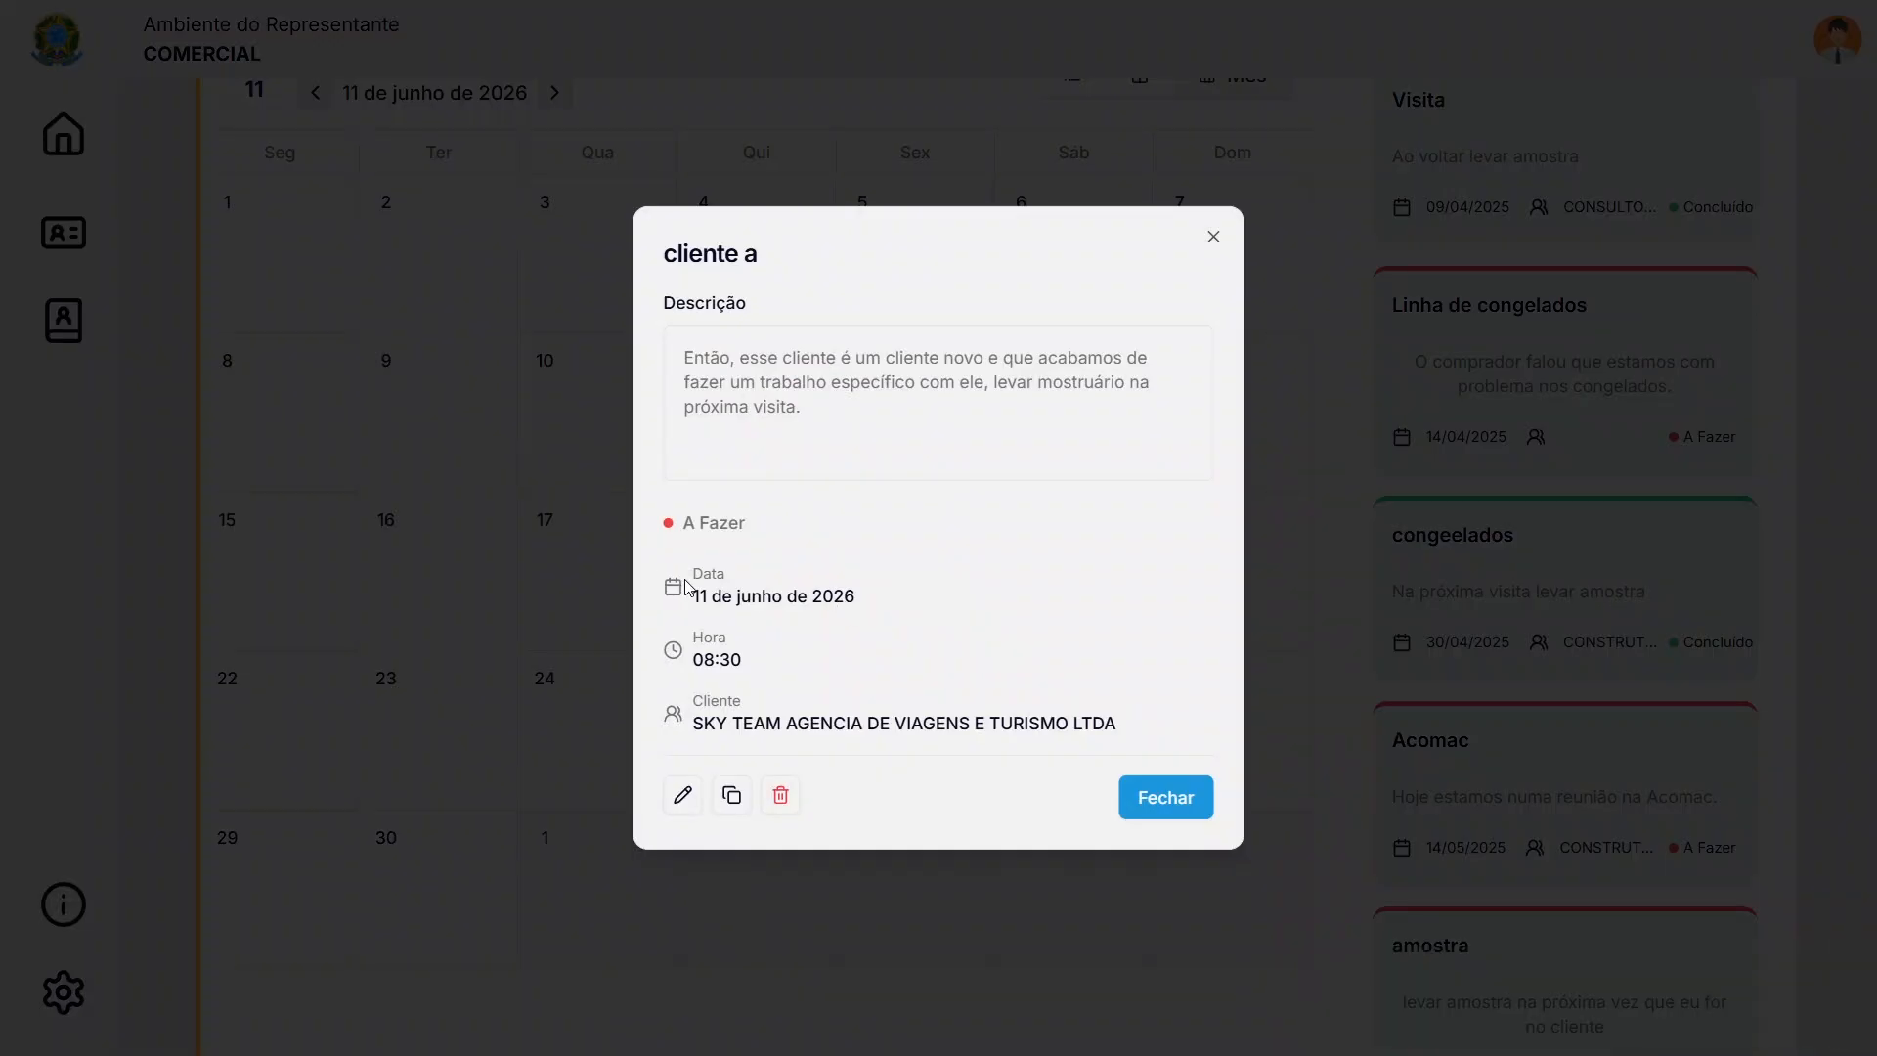
click(683, 795)
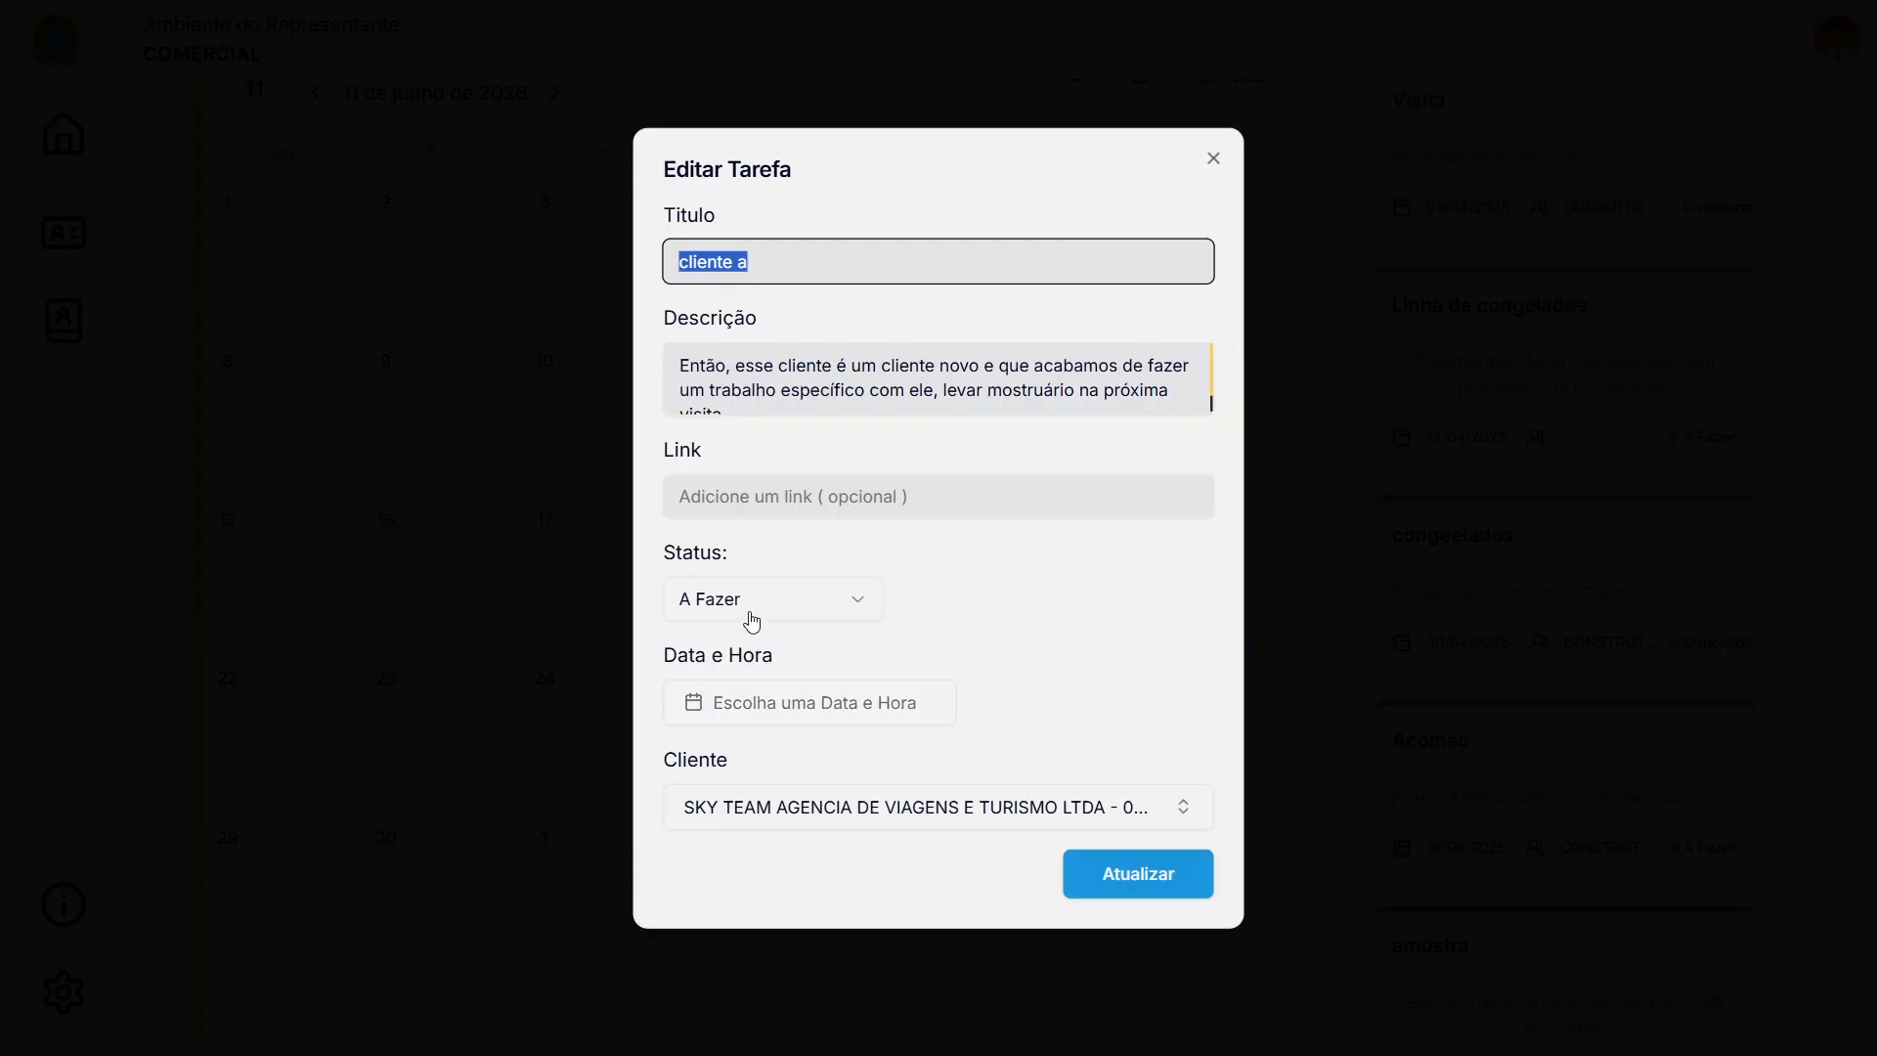
click(772, 713)
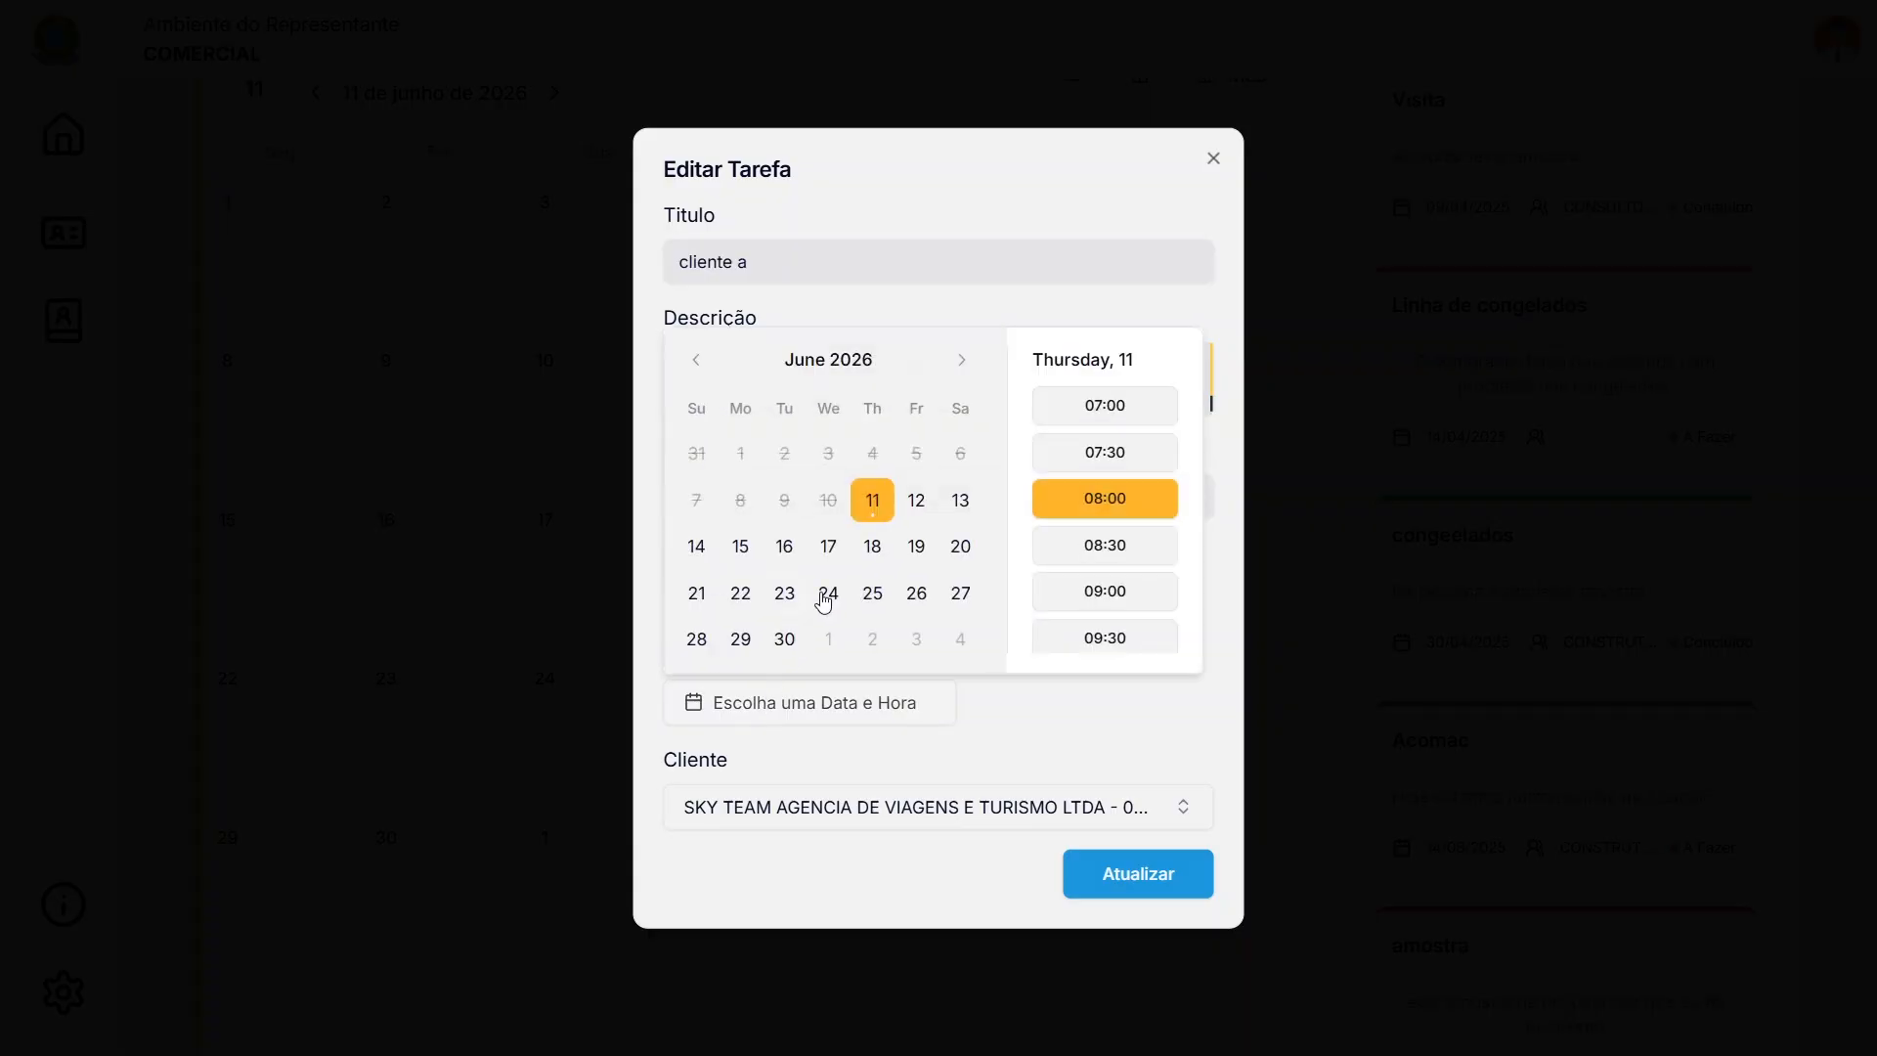
click(920, 507)
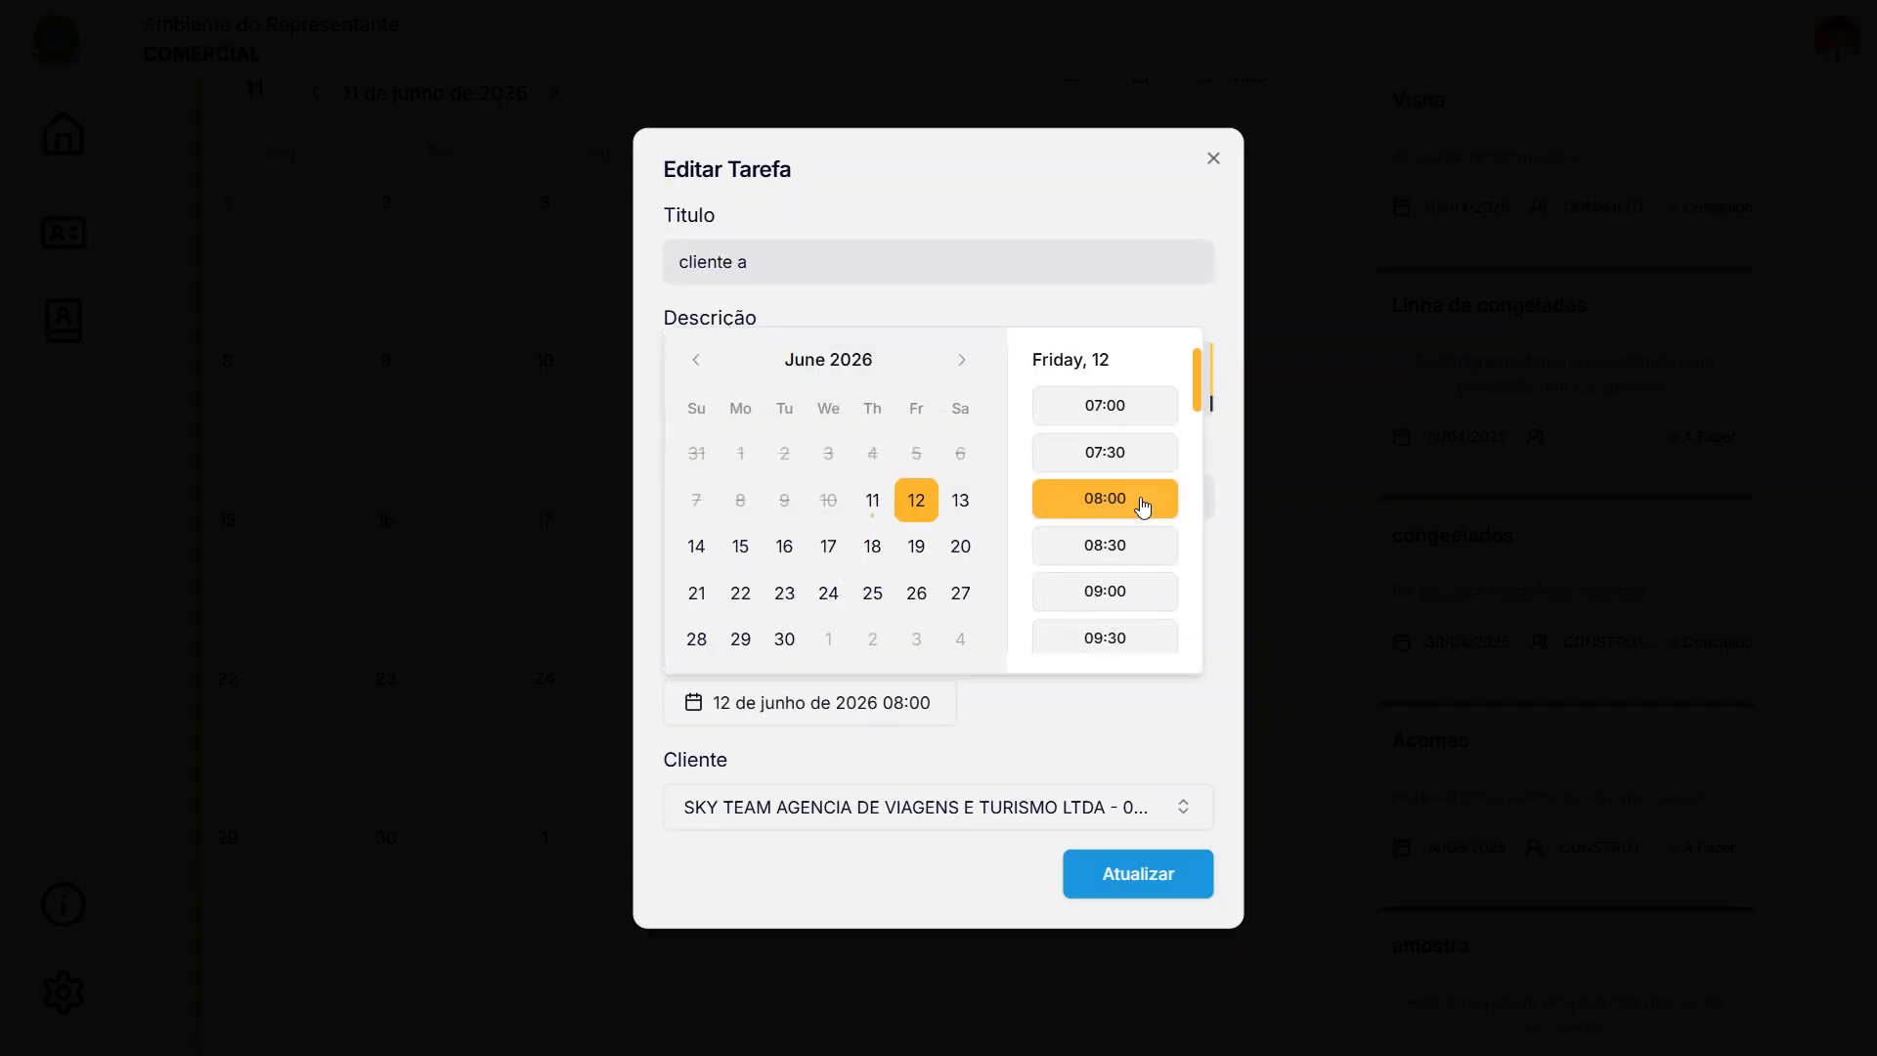
click(1123, 635)
click(1134, 875)
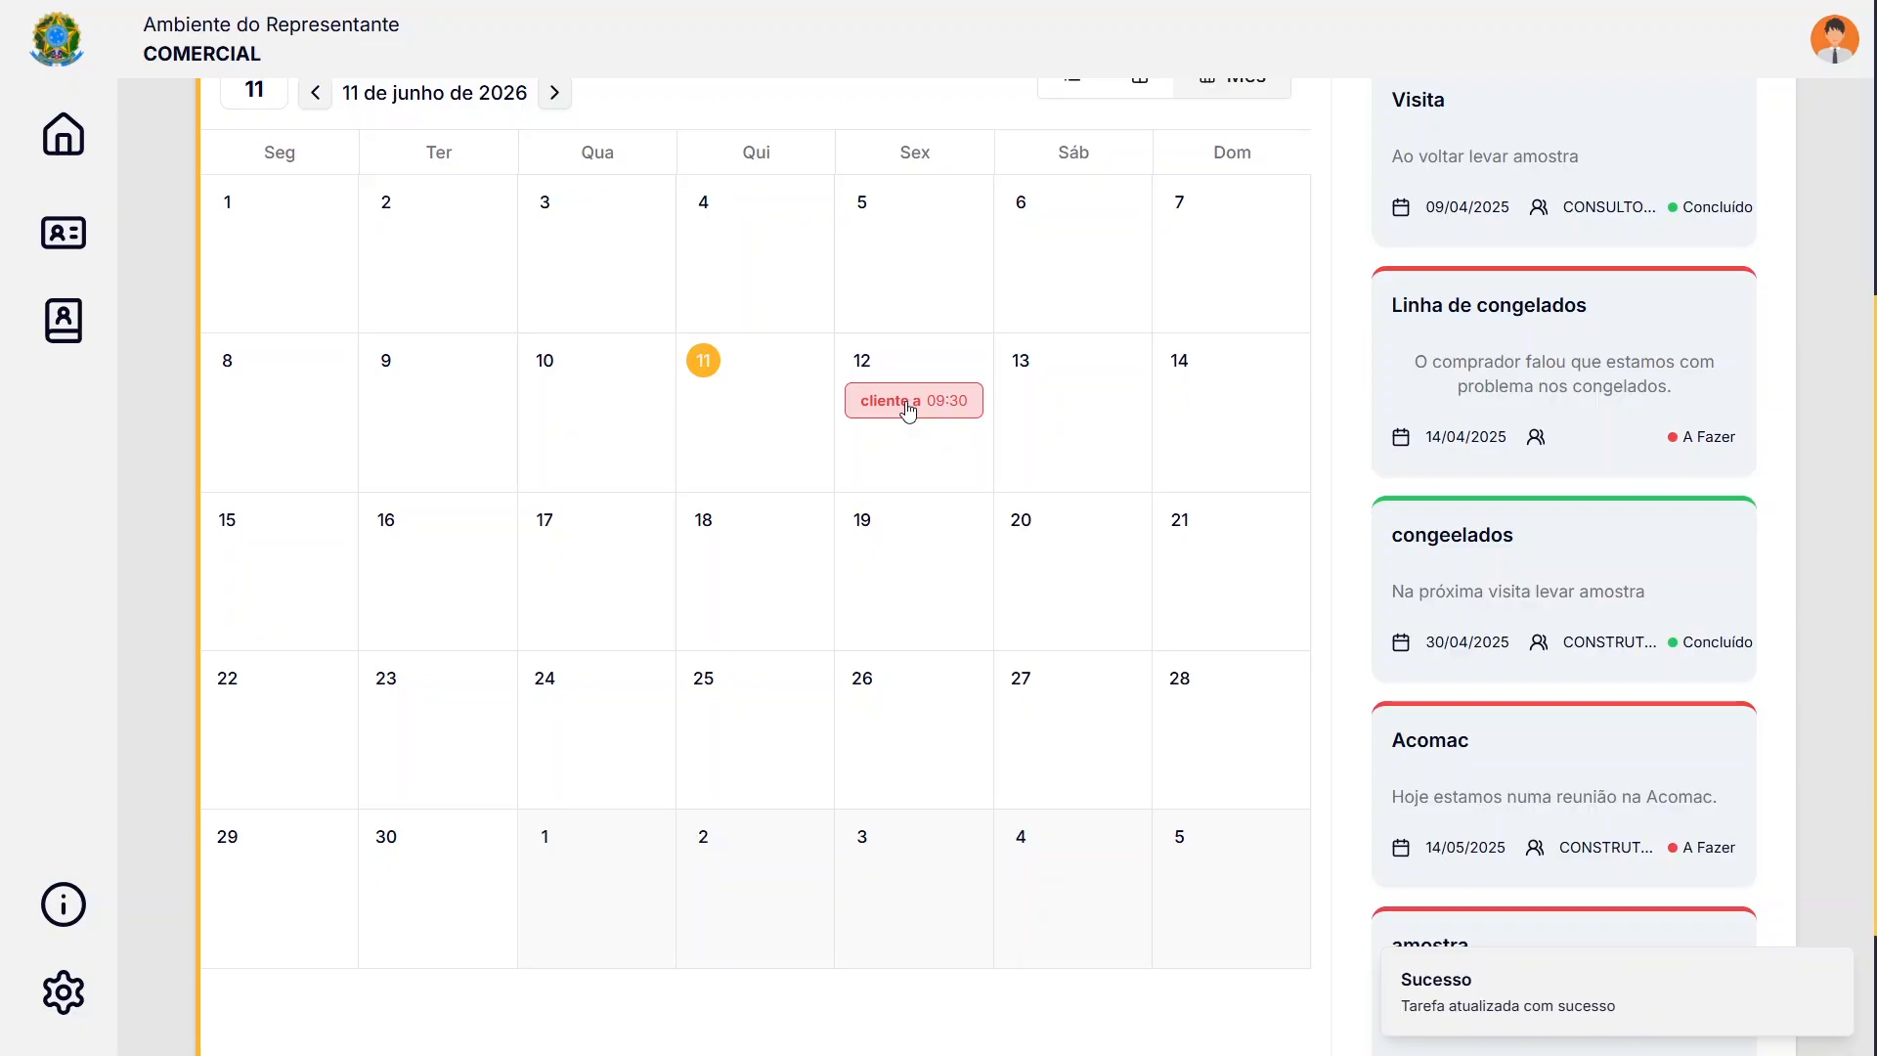
Set the status of the "cliente a" task on 12 June 2026 to Em Progresso and save the update
click(909, 404)
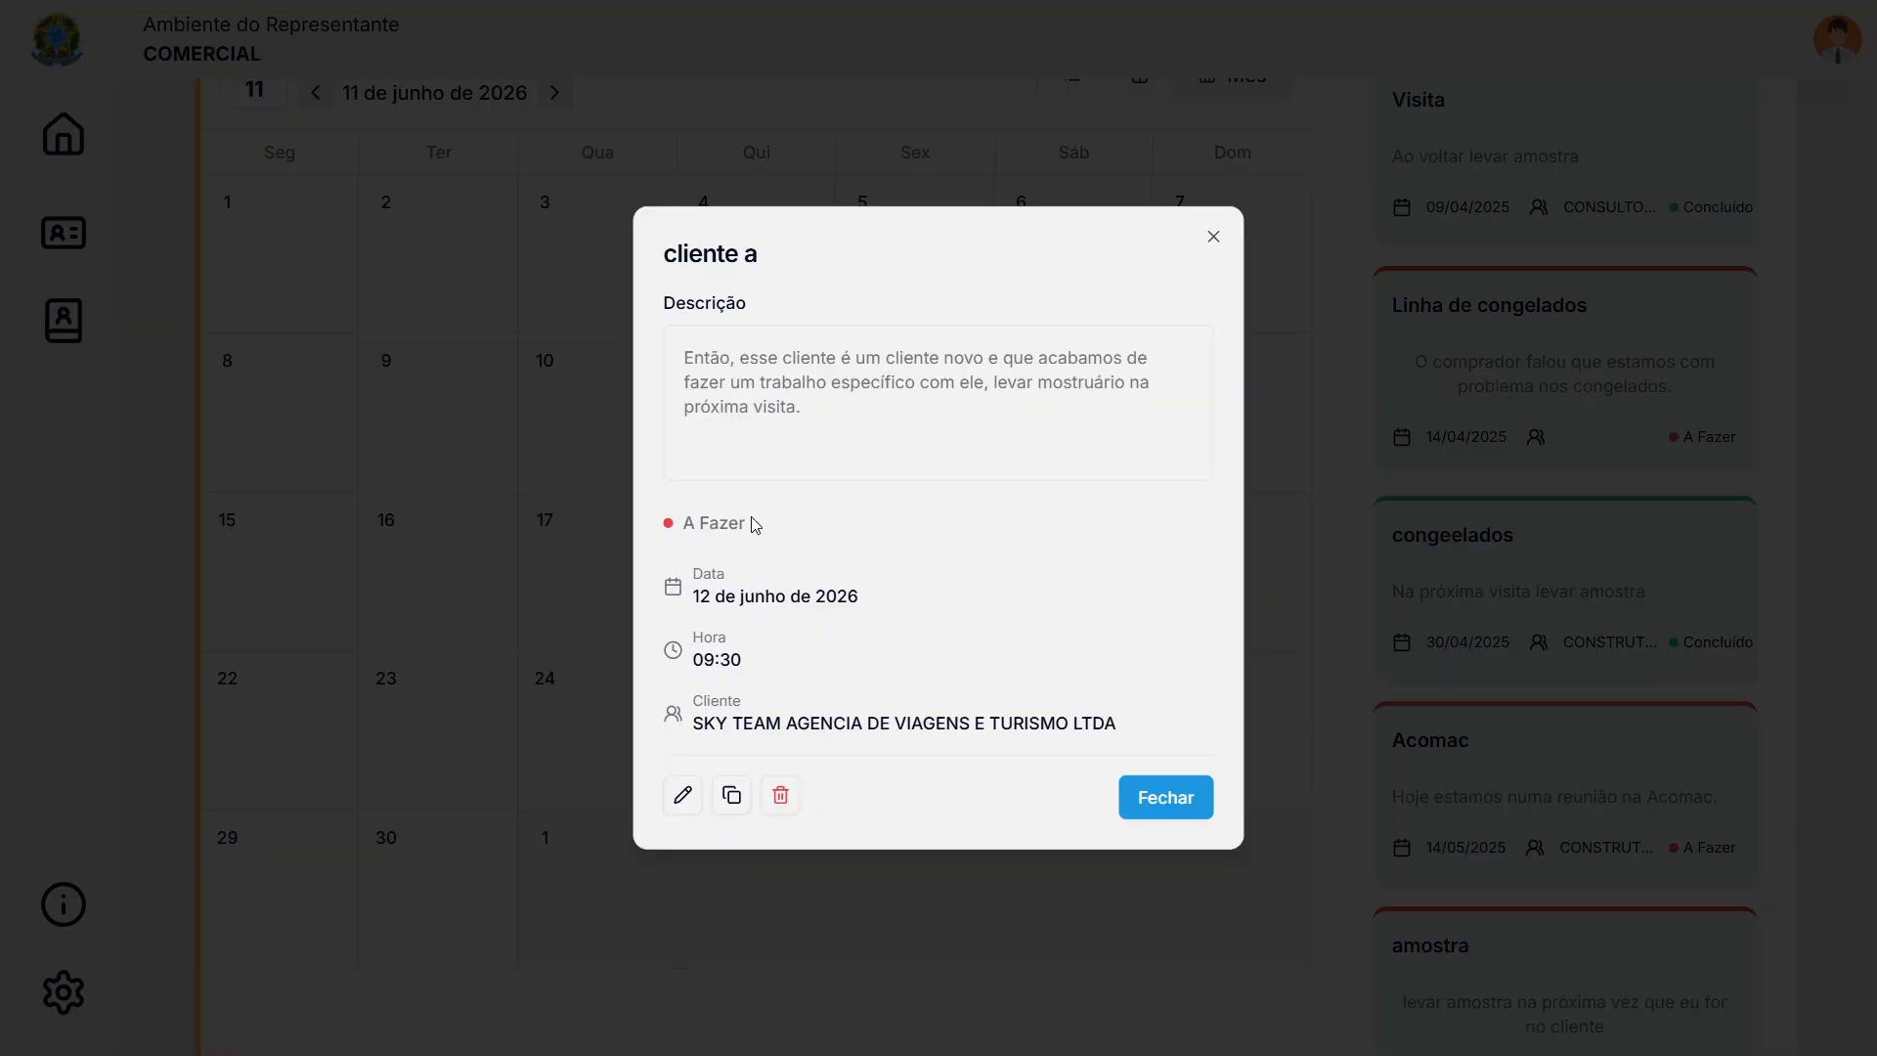
click(681, 792)
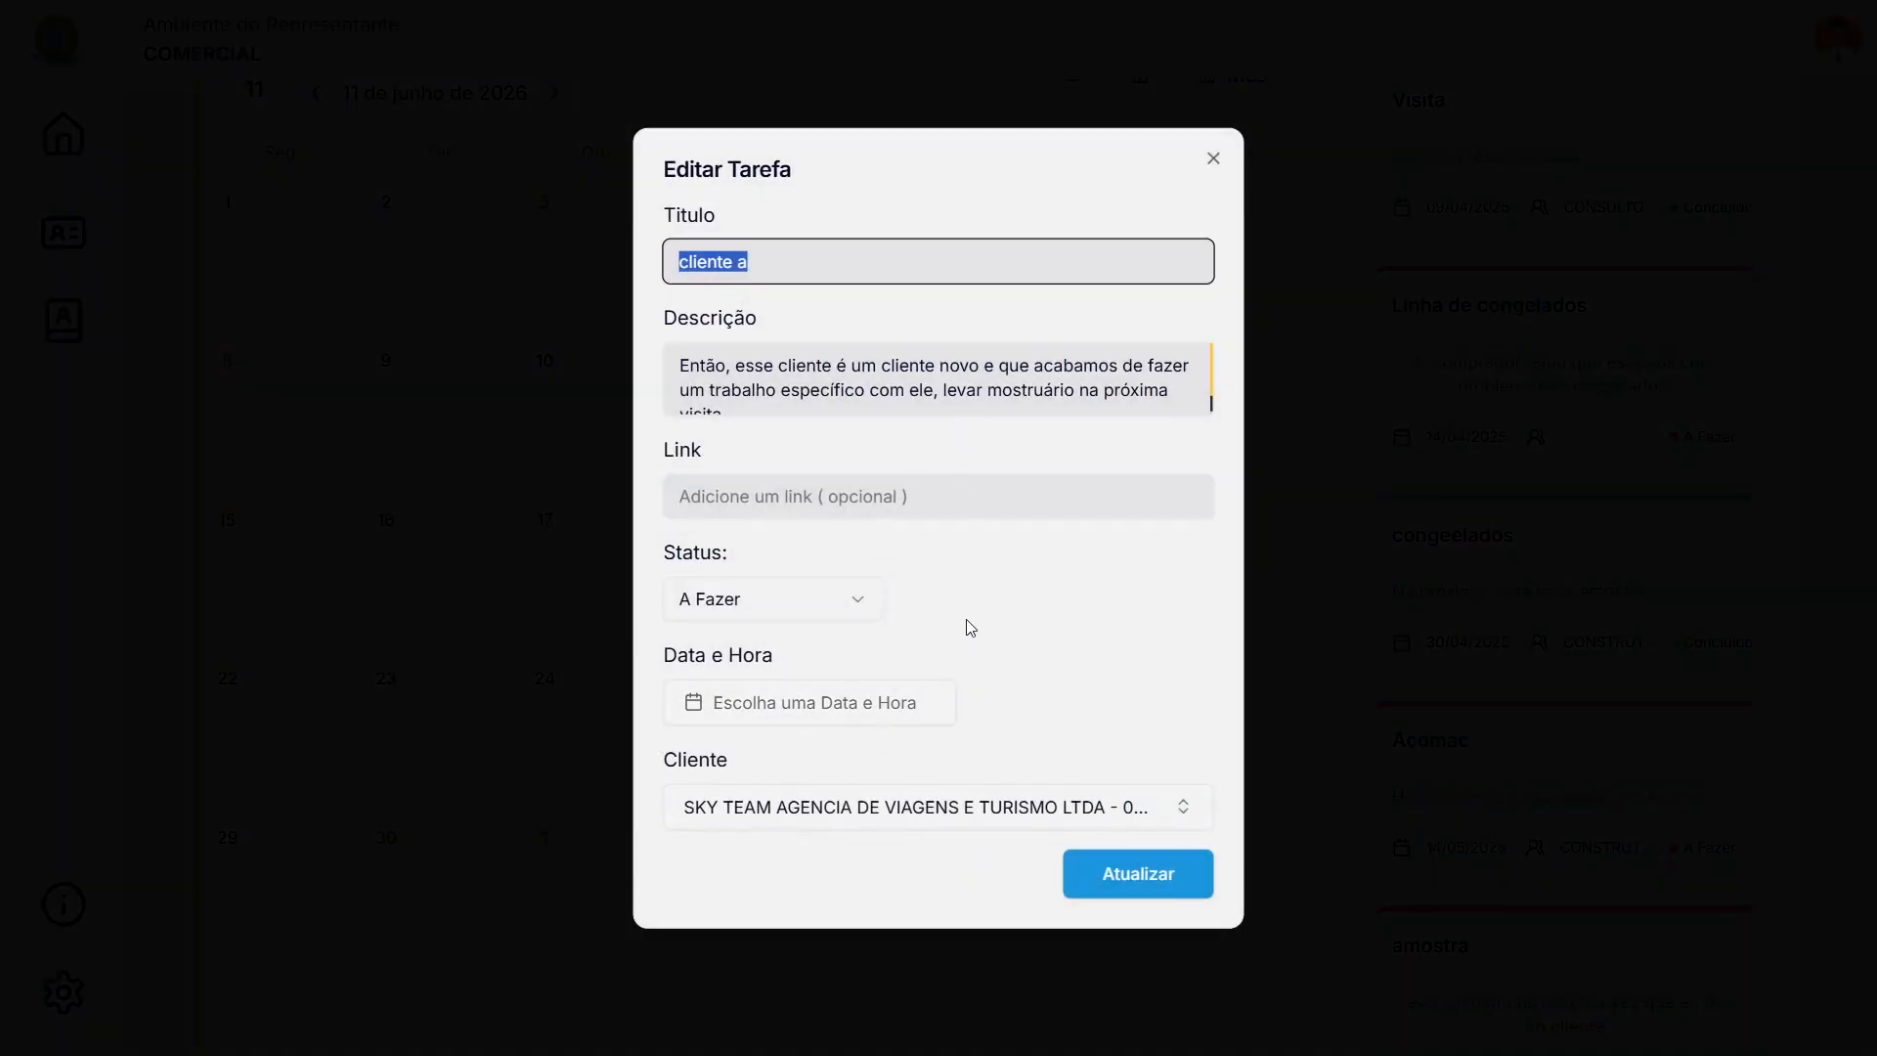
click(854, 606)
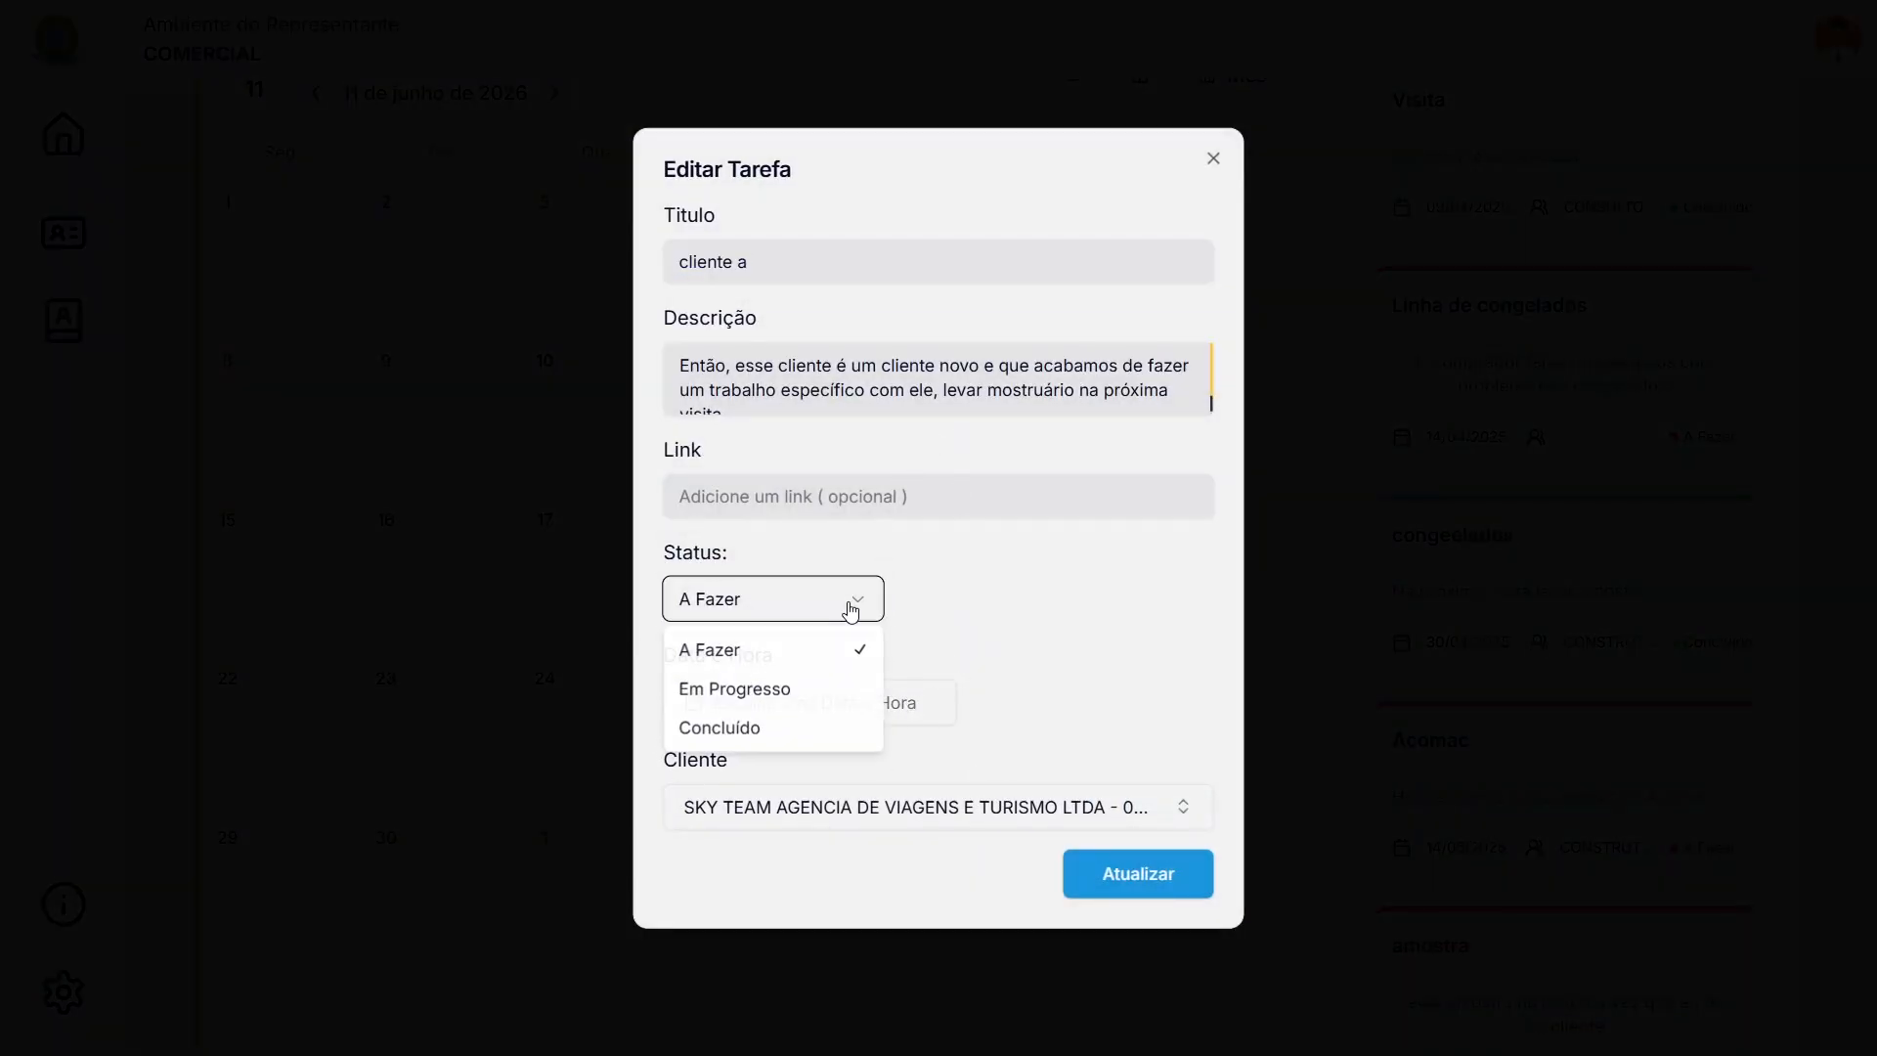
click(789, 691)
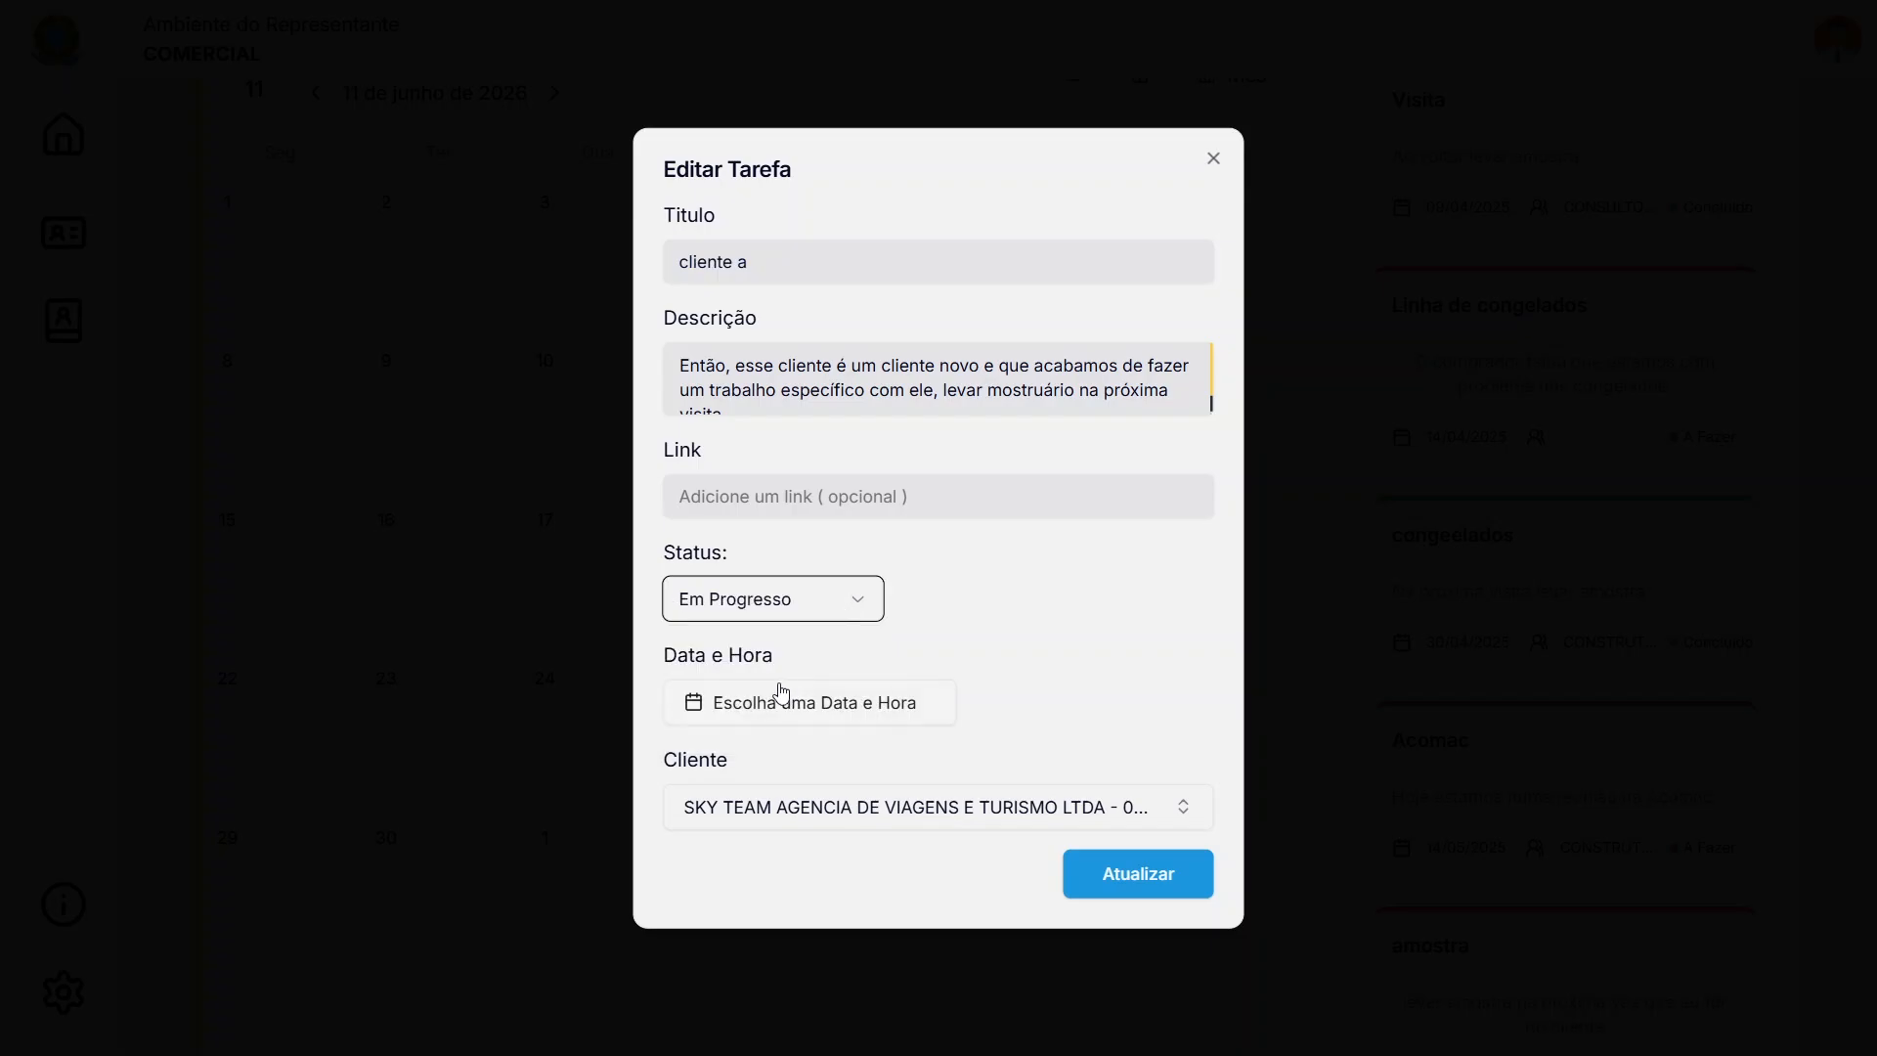
click(1082, 870)
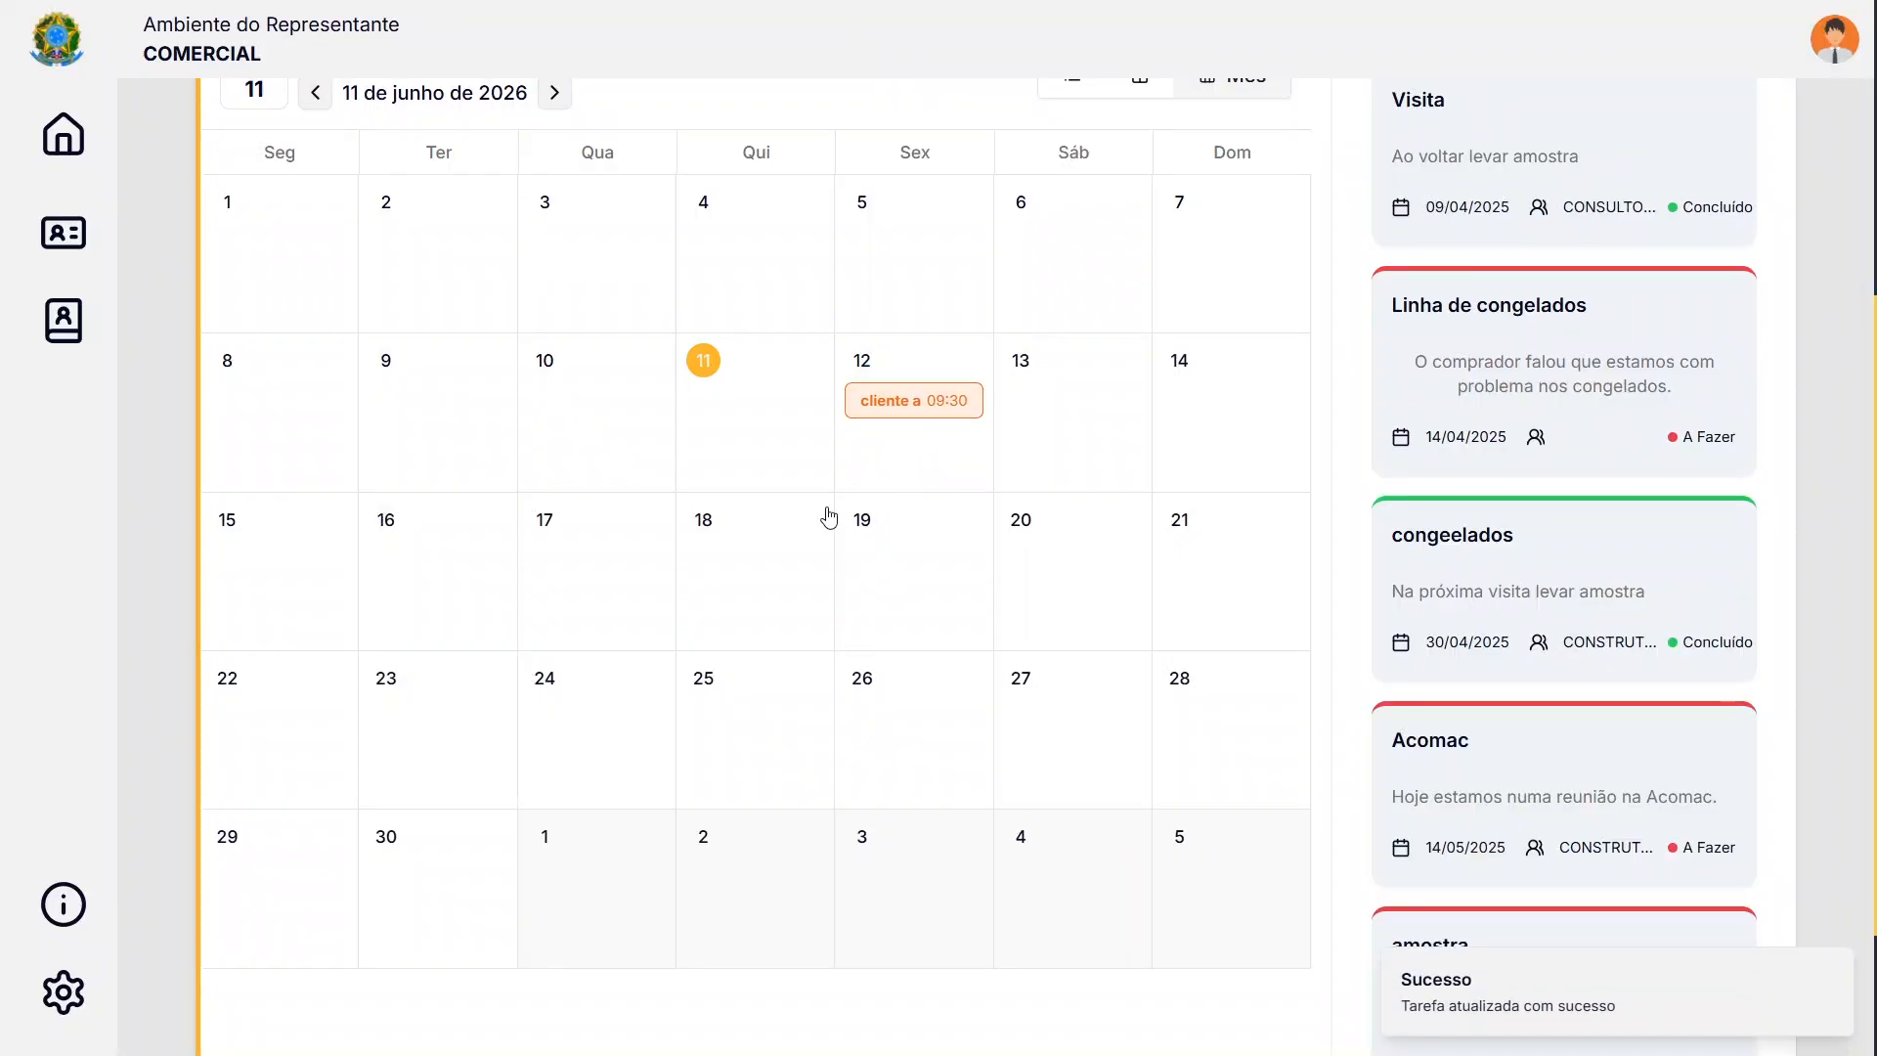
Mark the "cliente a" task on 12 June 2026 as Concluído and save the update
click(953, 417)
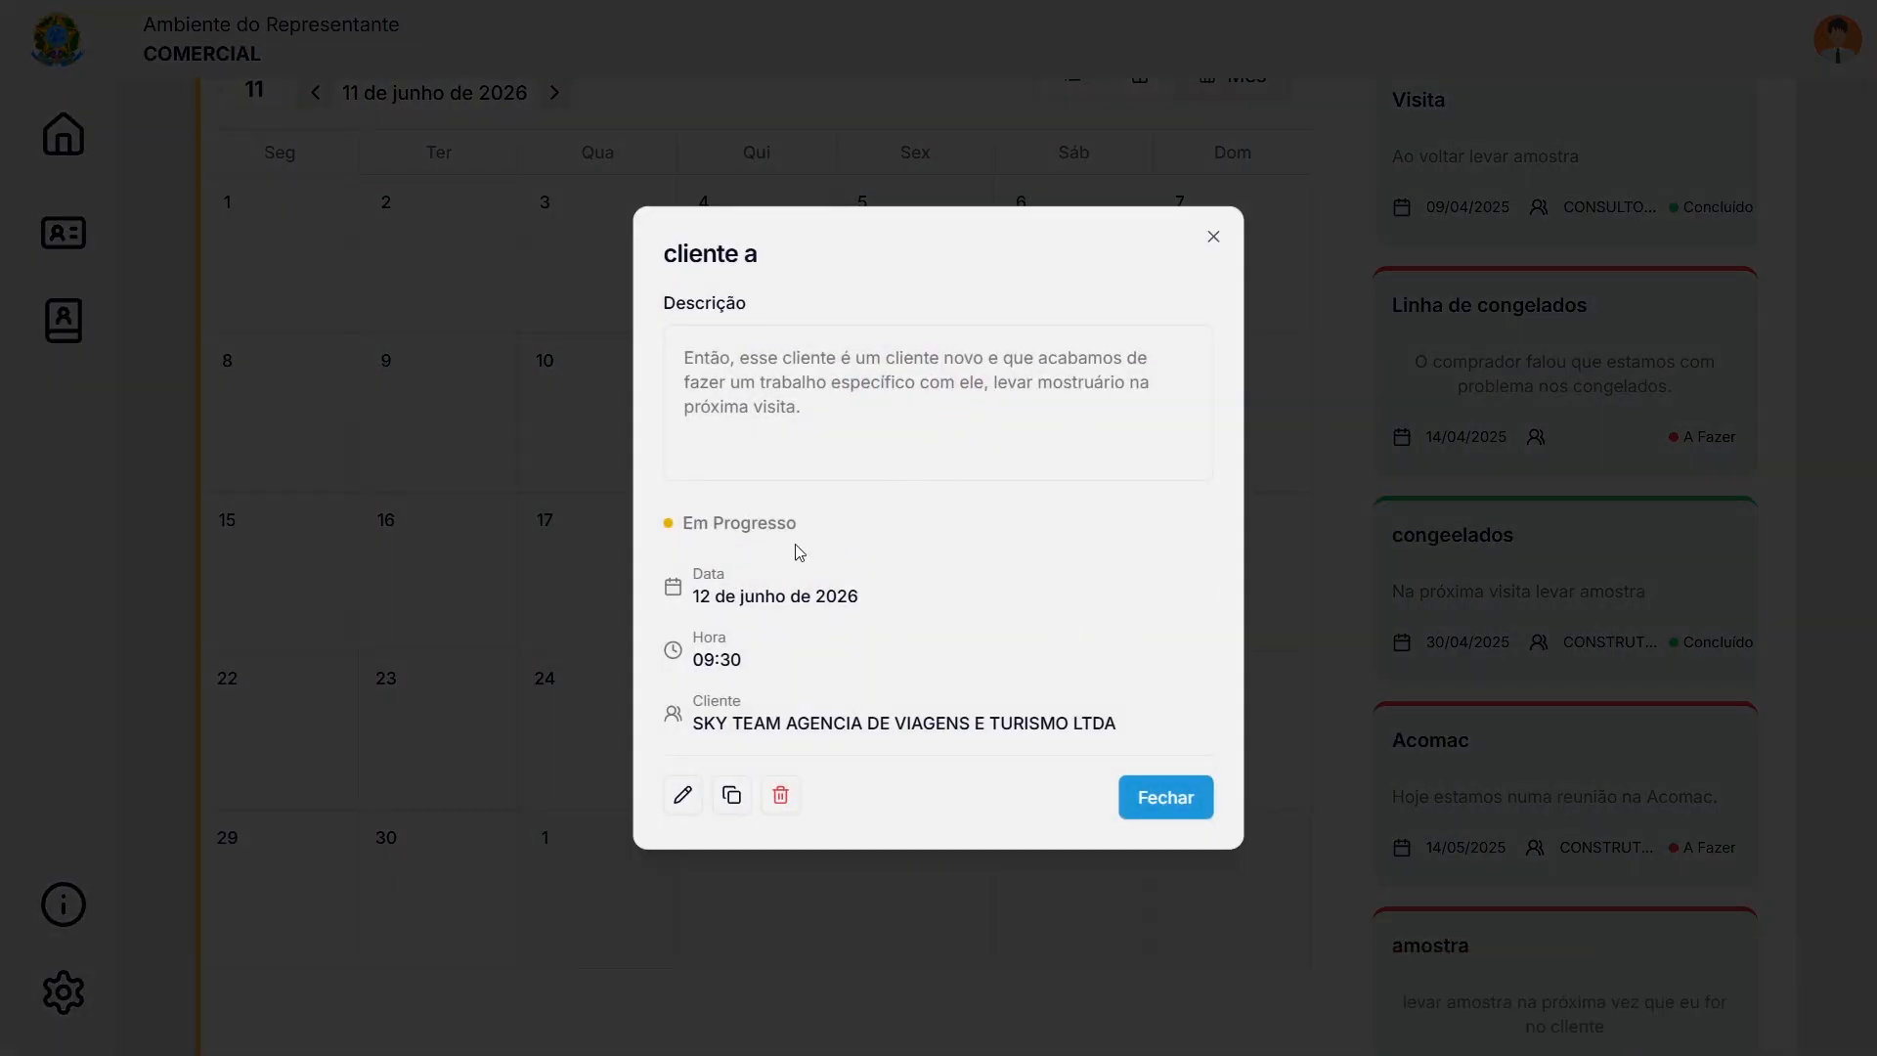
click(682, 794)
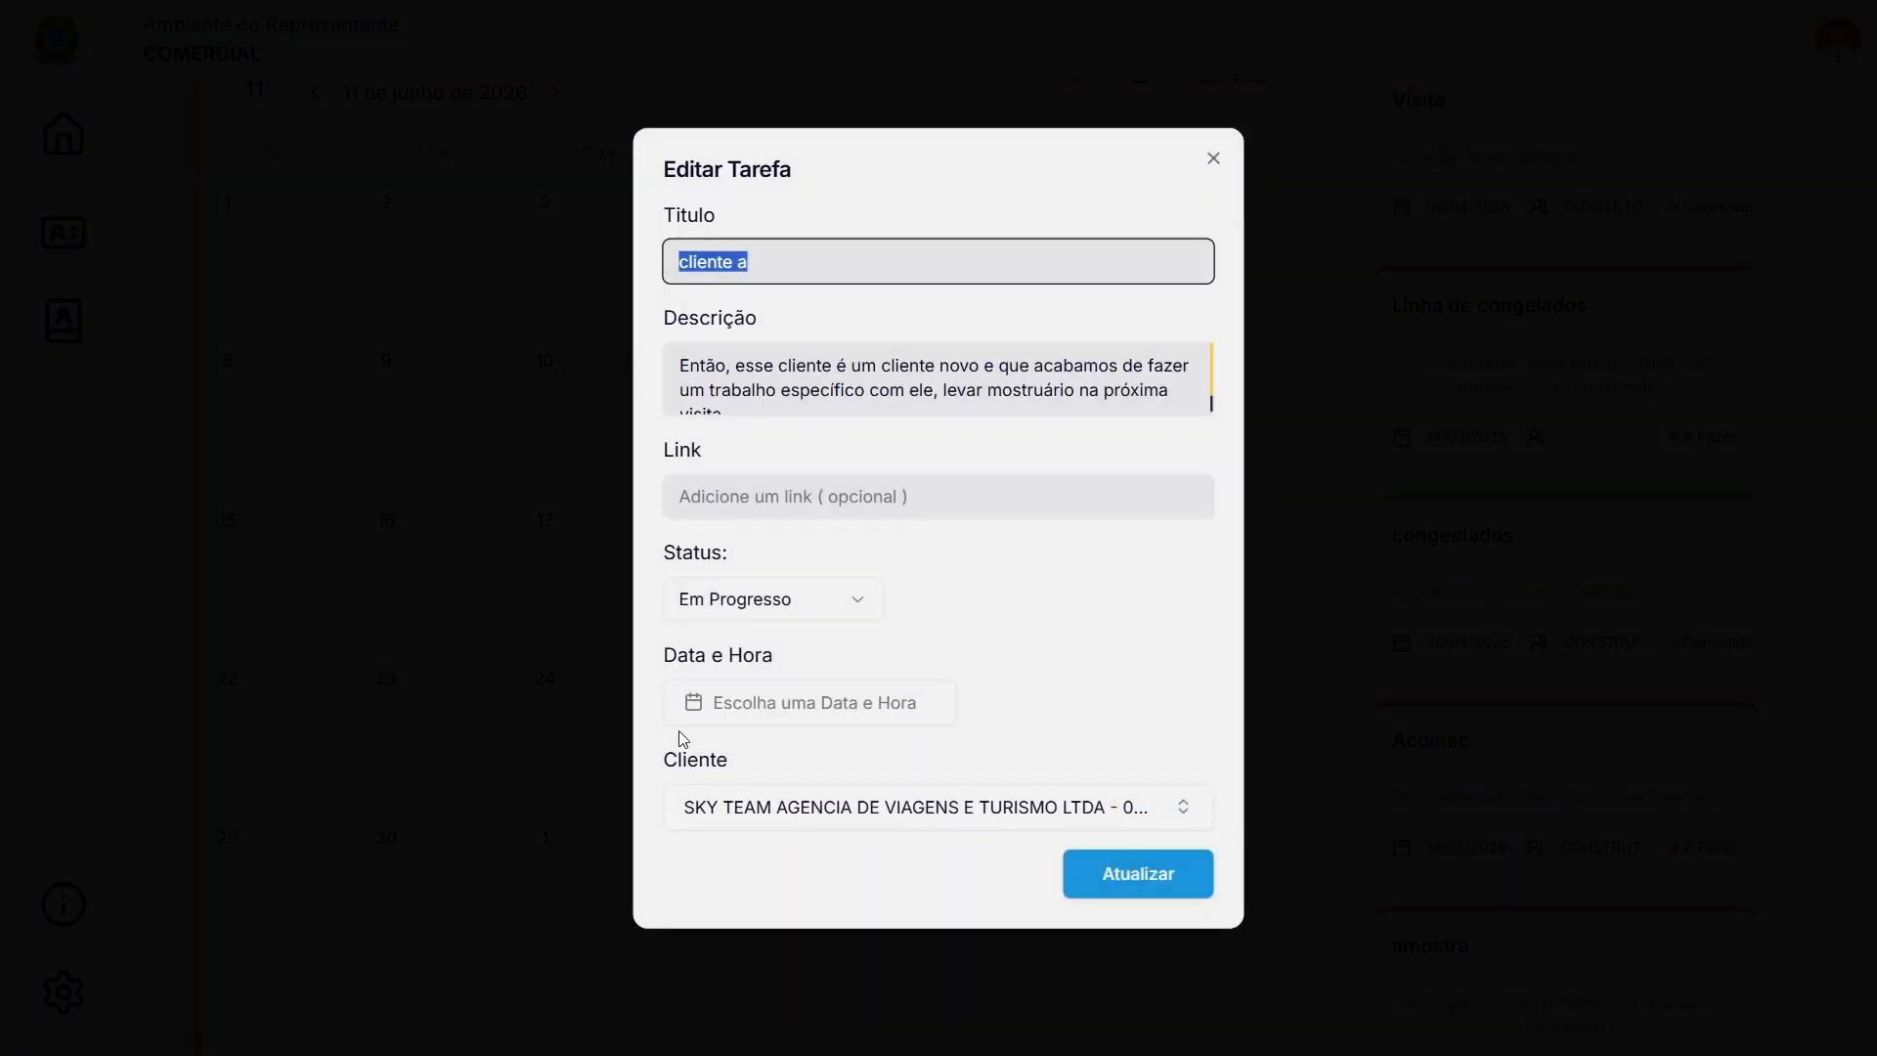
click(771, 604)
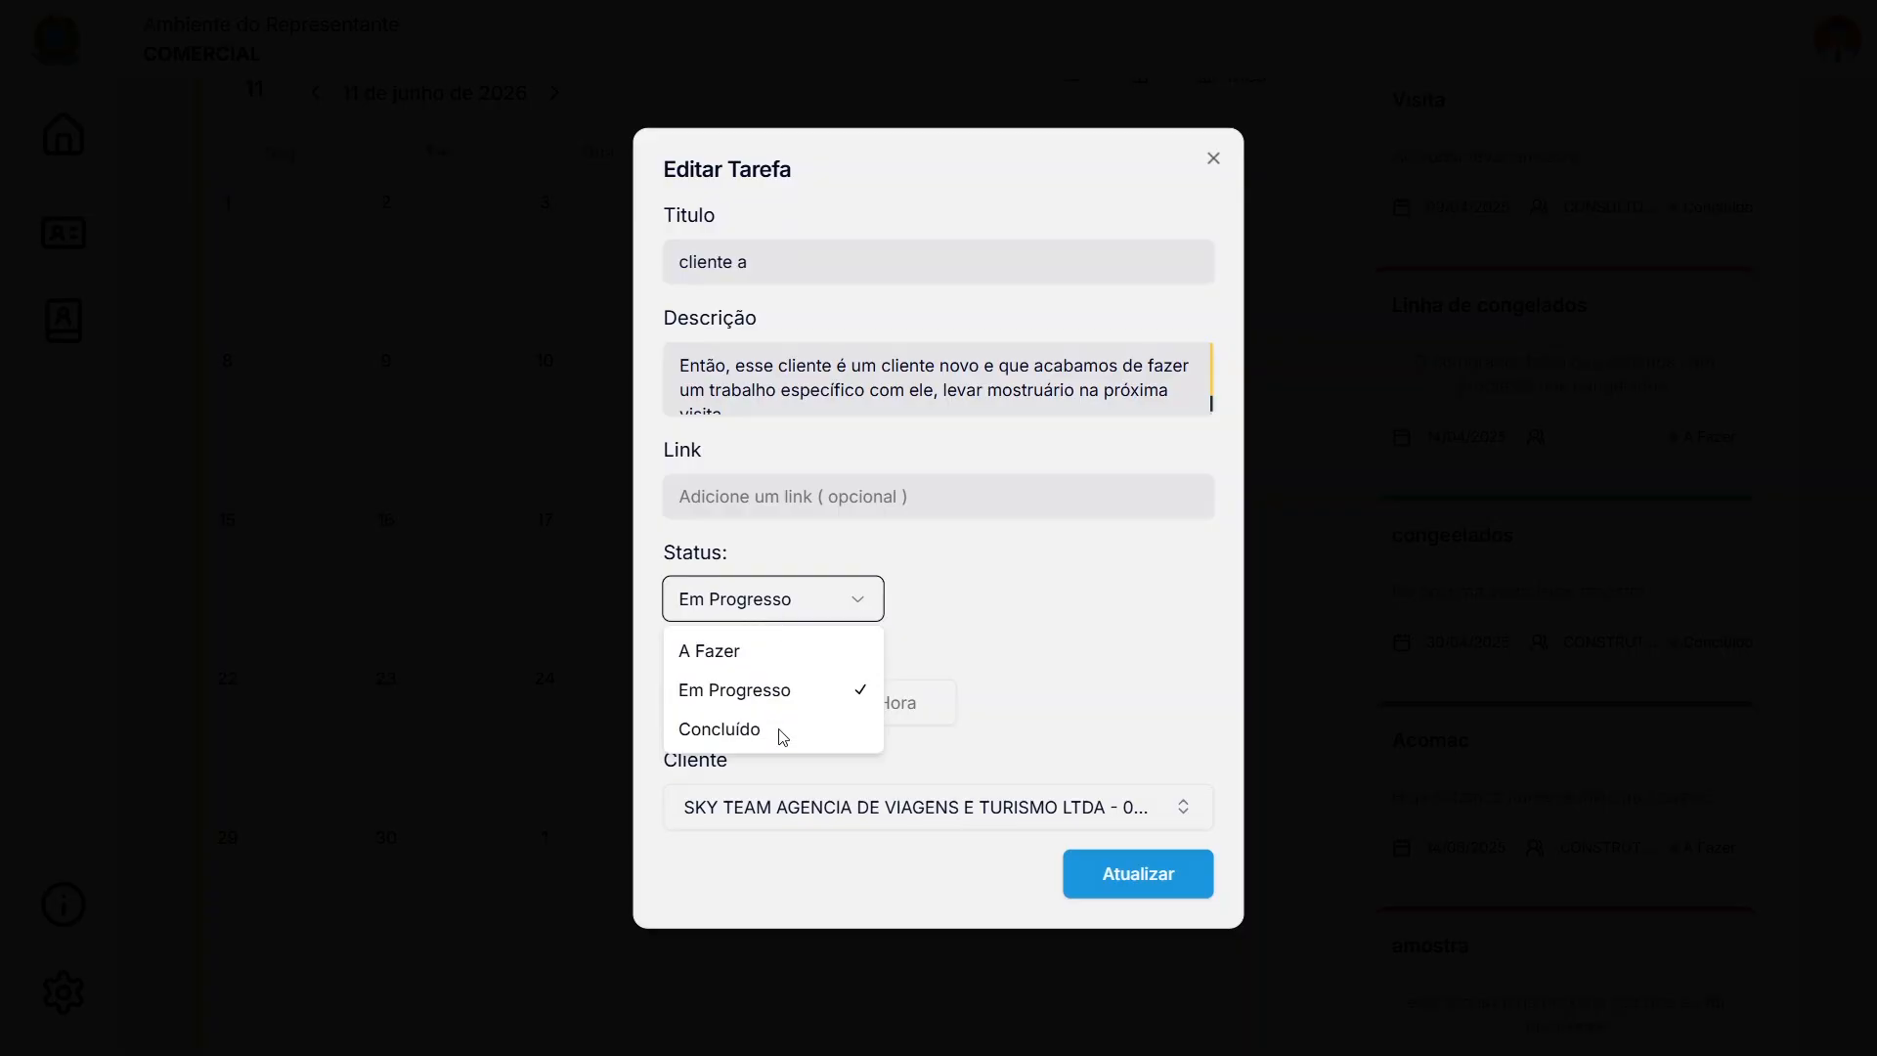
click(782, 732)
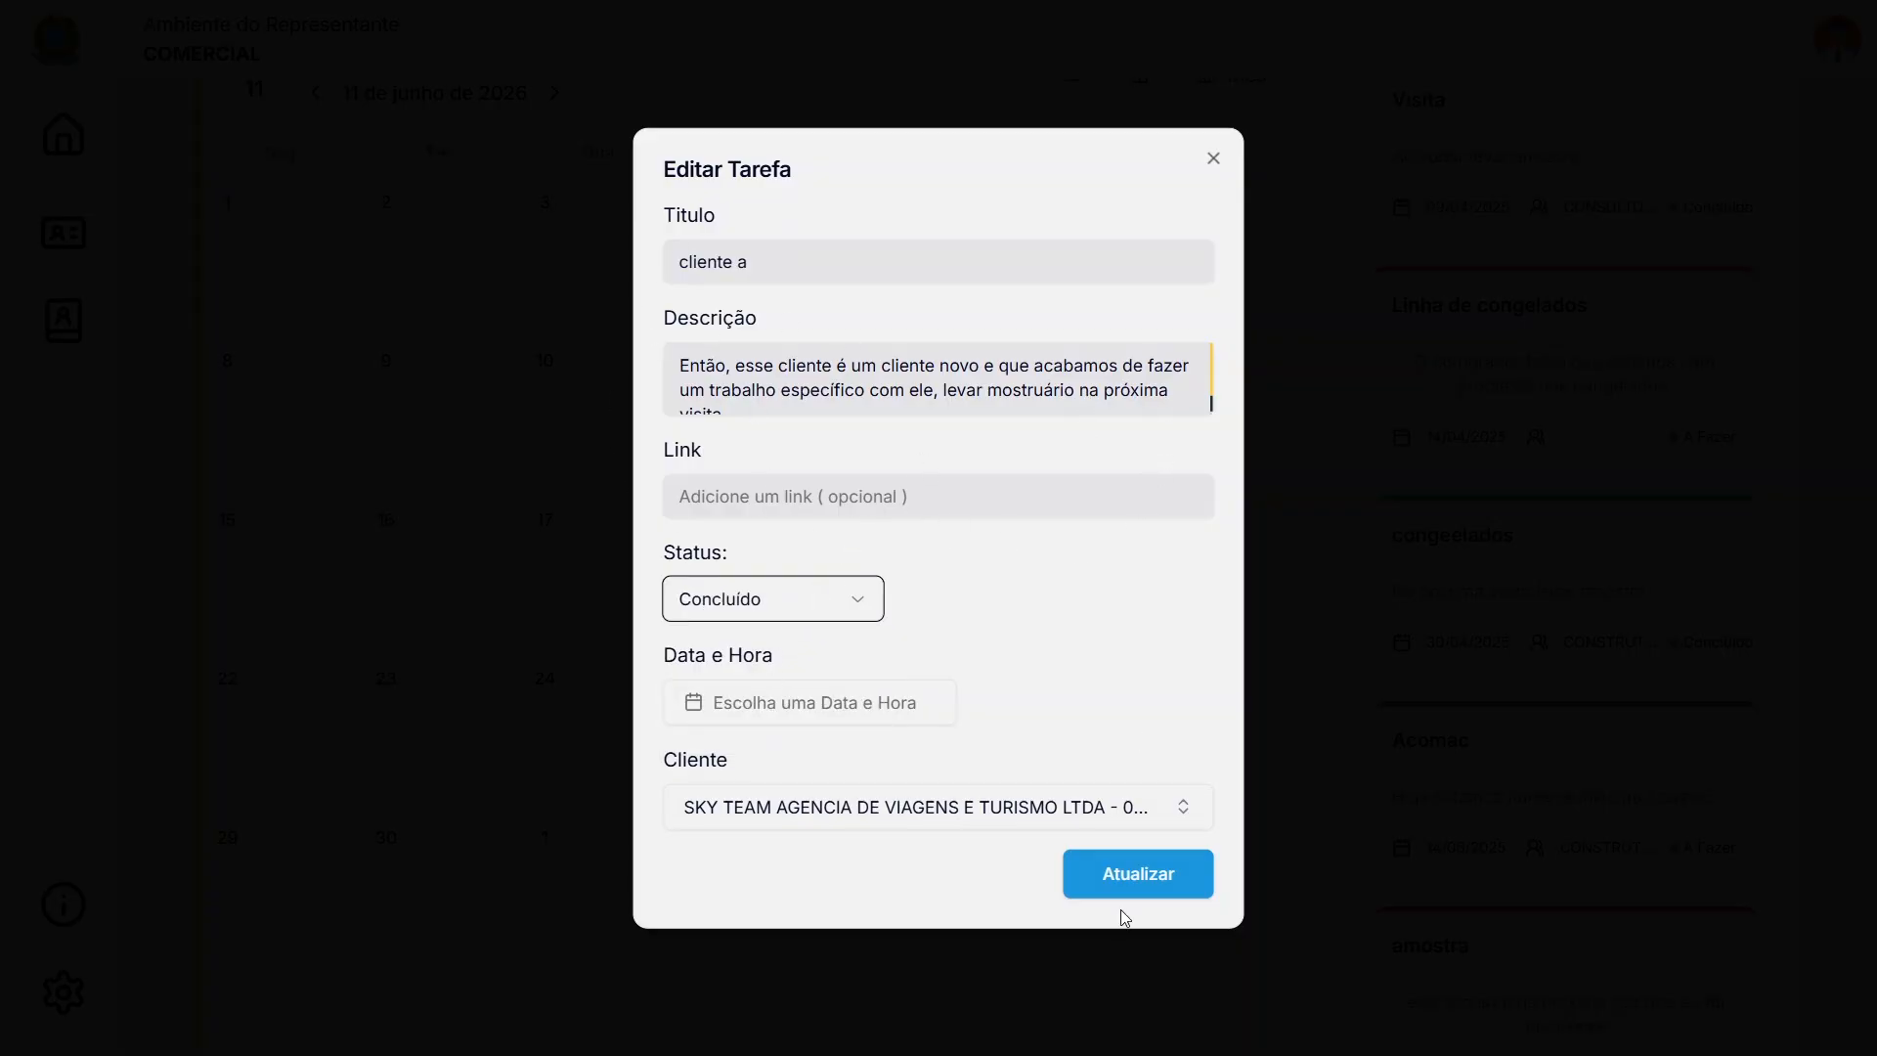
click(1112, 880)
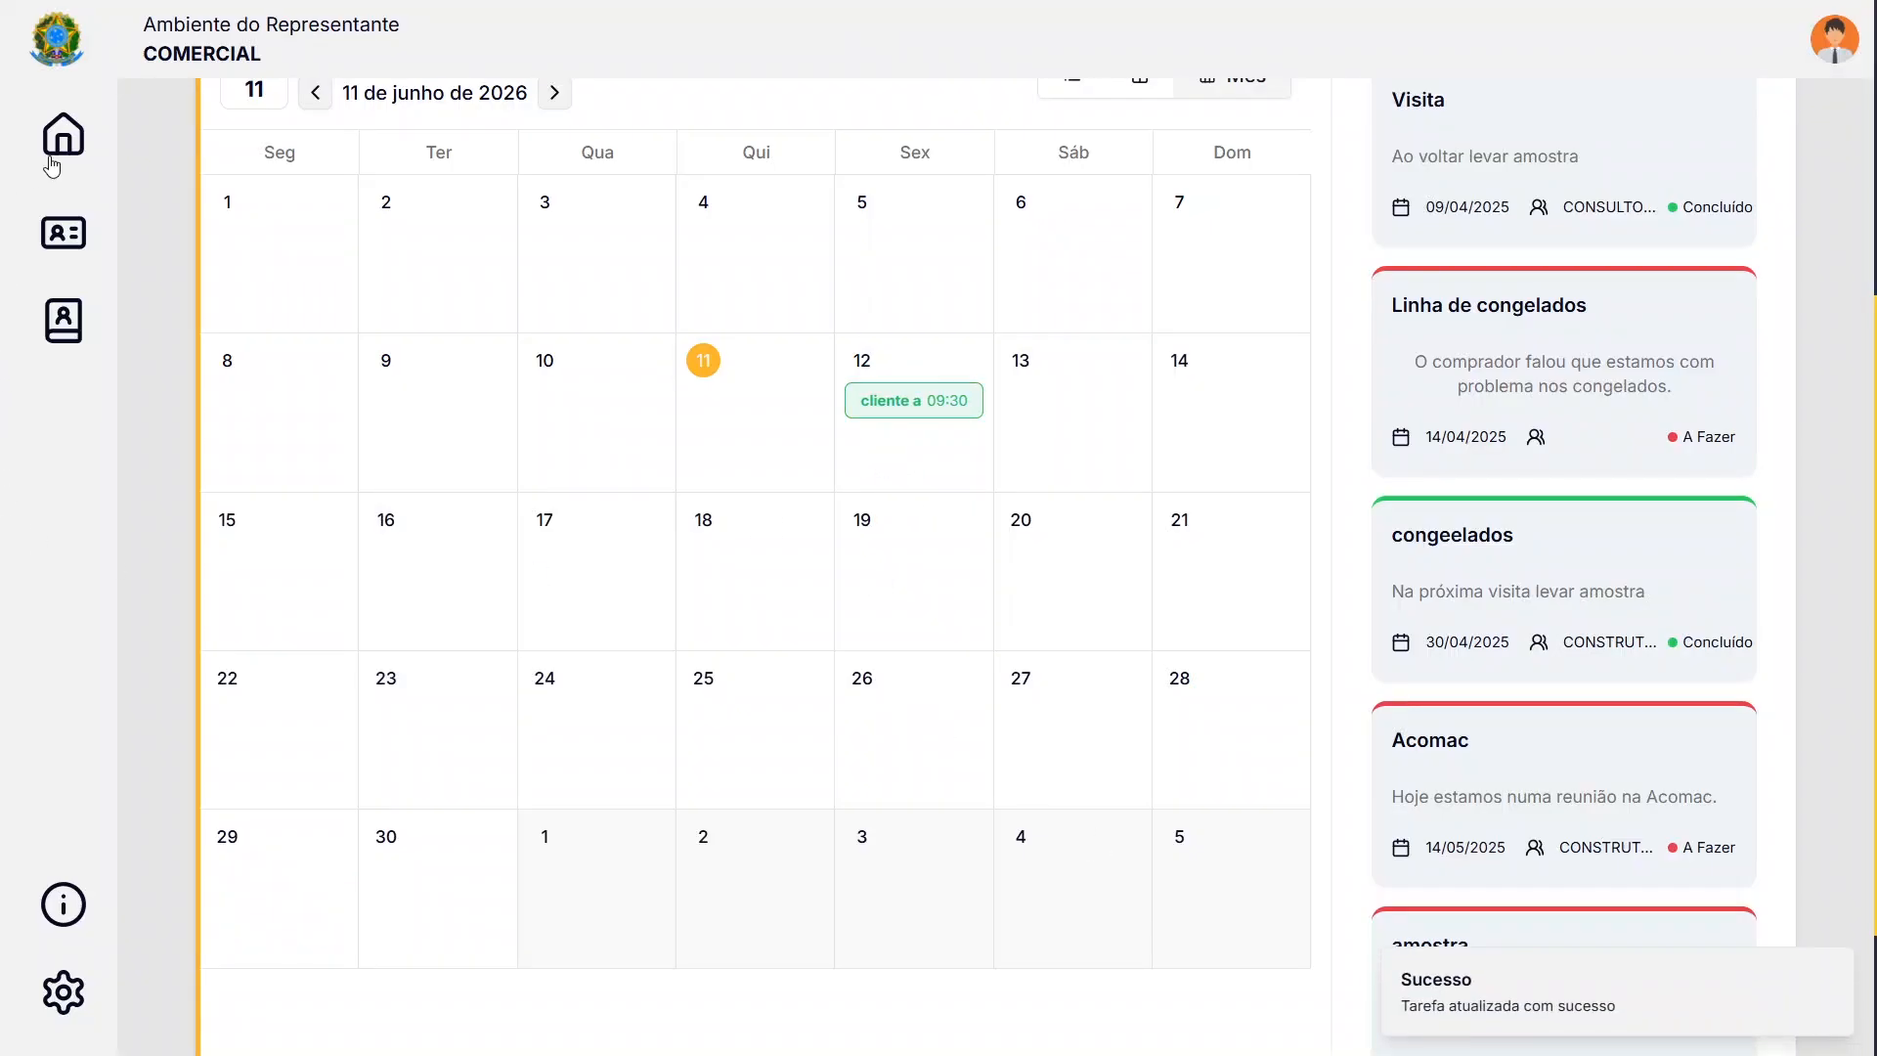
Look through the list of task cards beside the June 2026 calendar and return to its start
scroll(1548, 671, up, 4)
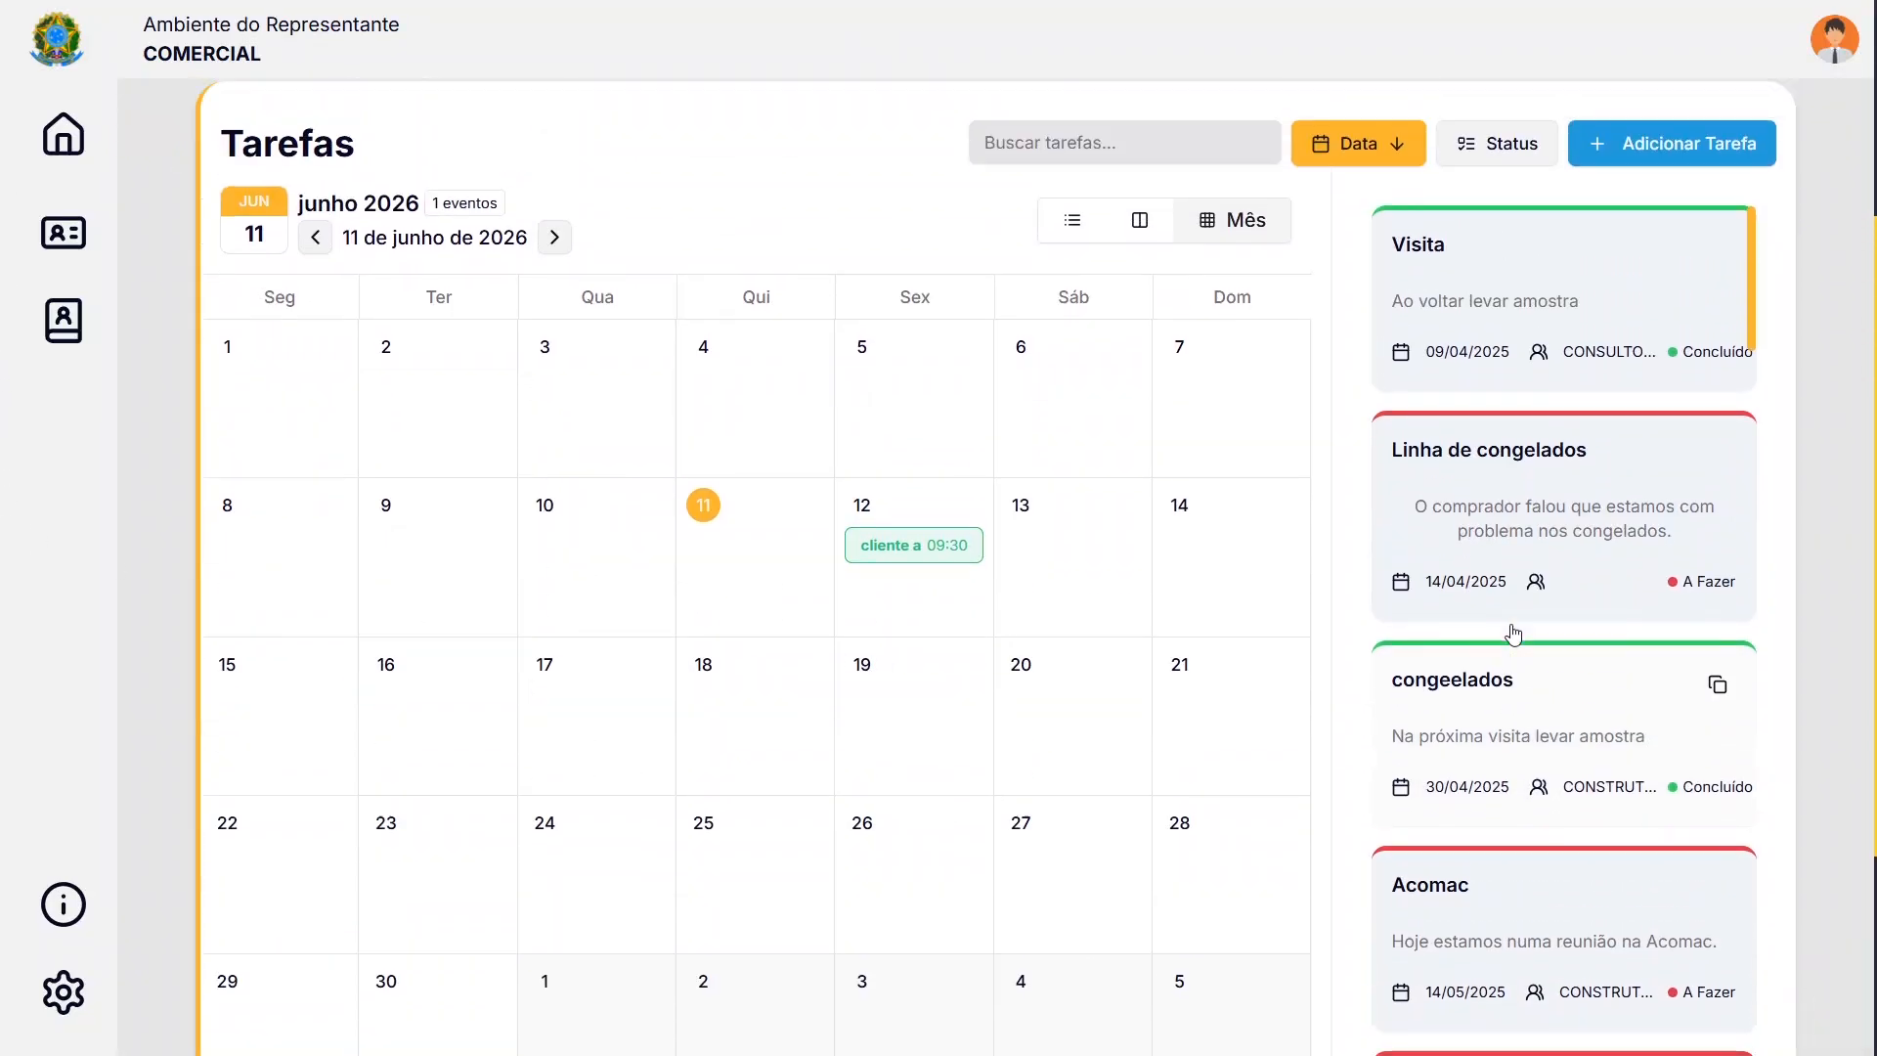
scroll(1495, 564, down, 6)
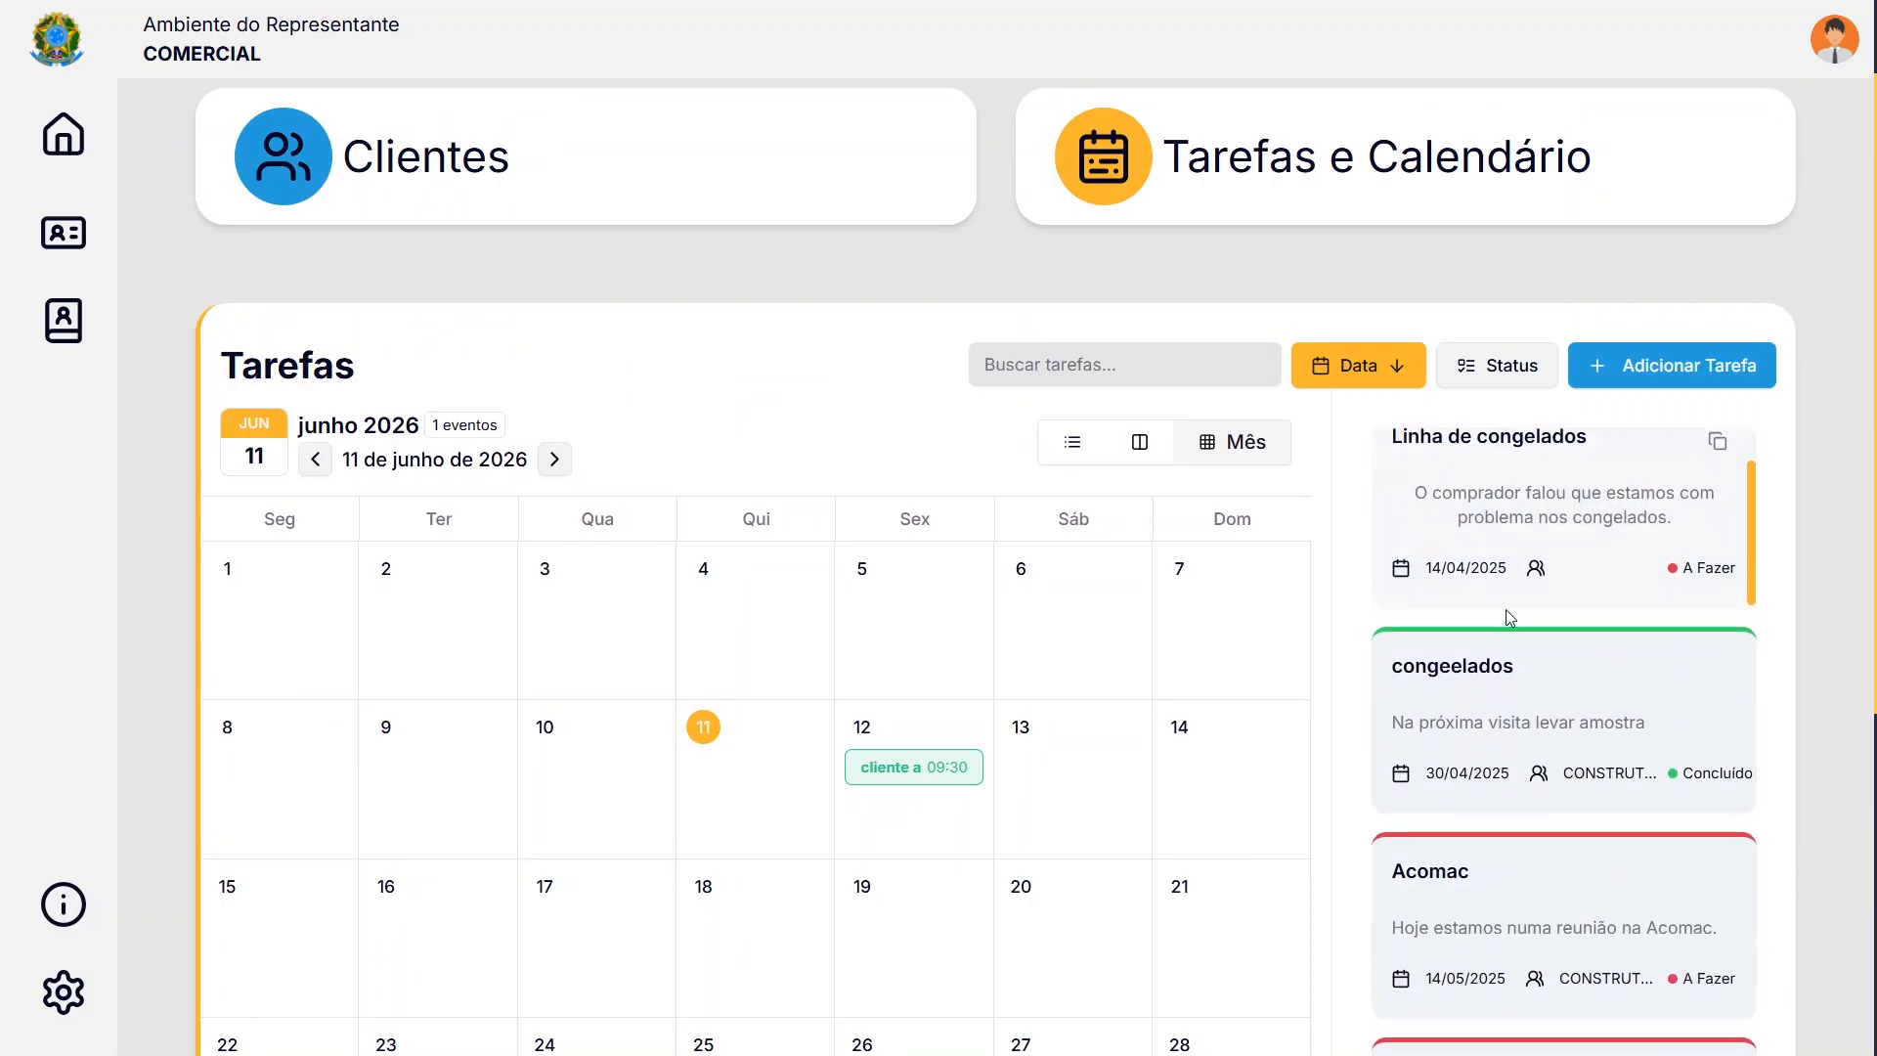
scroll(1509, 628, down, 15)
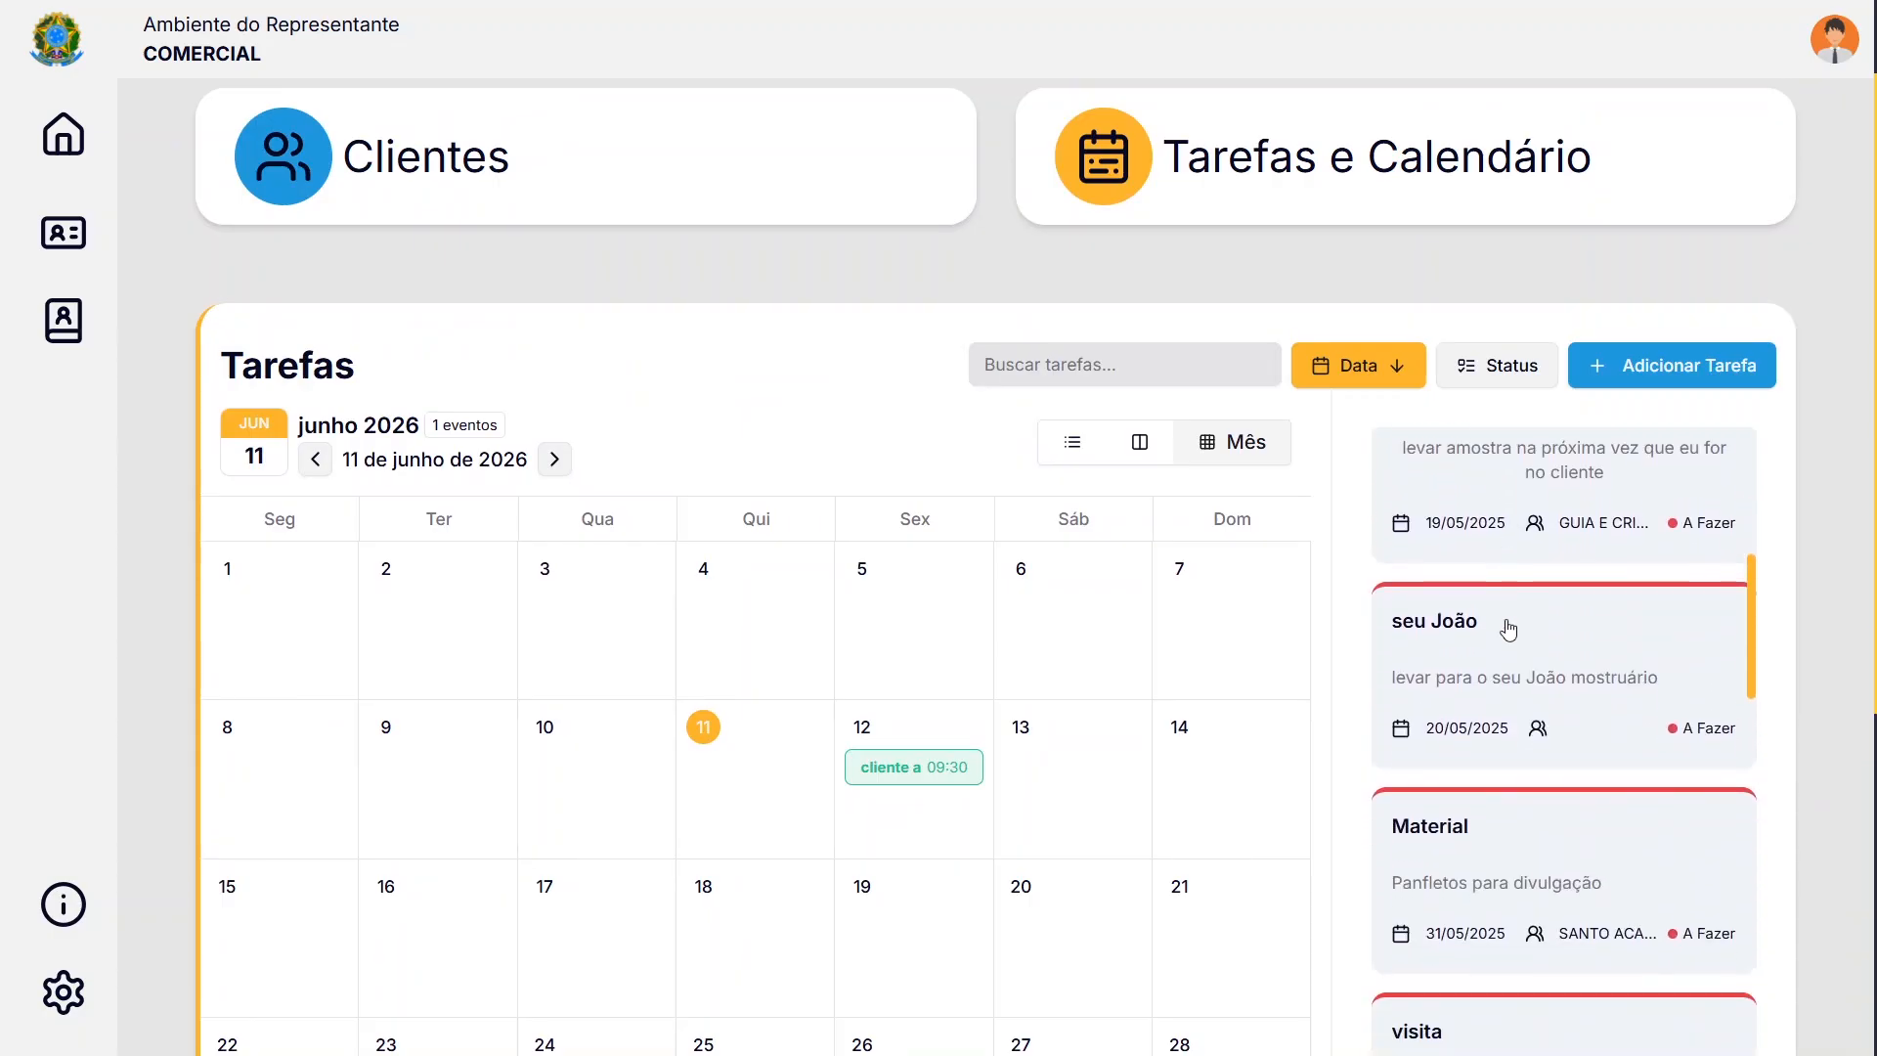
scroll(1509, 671, down, 3)
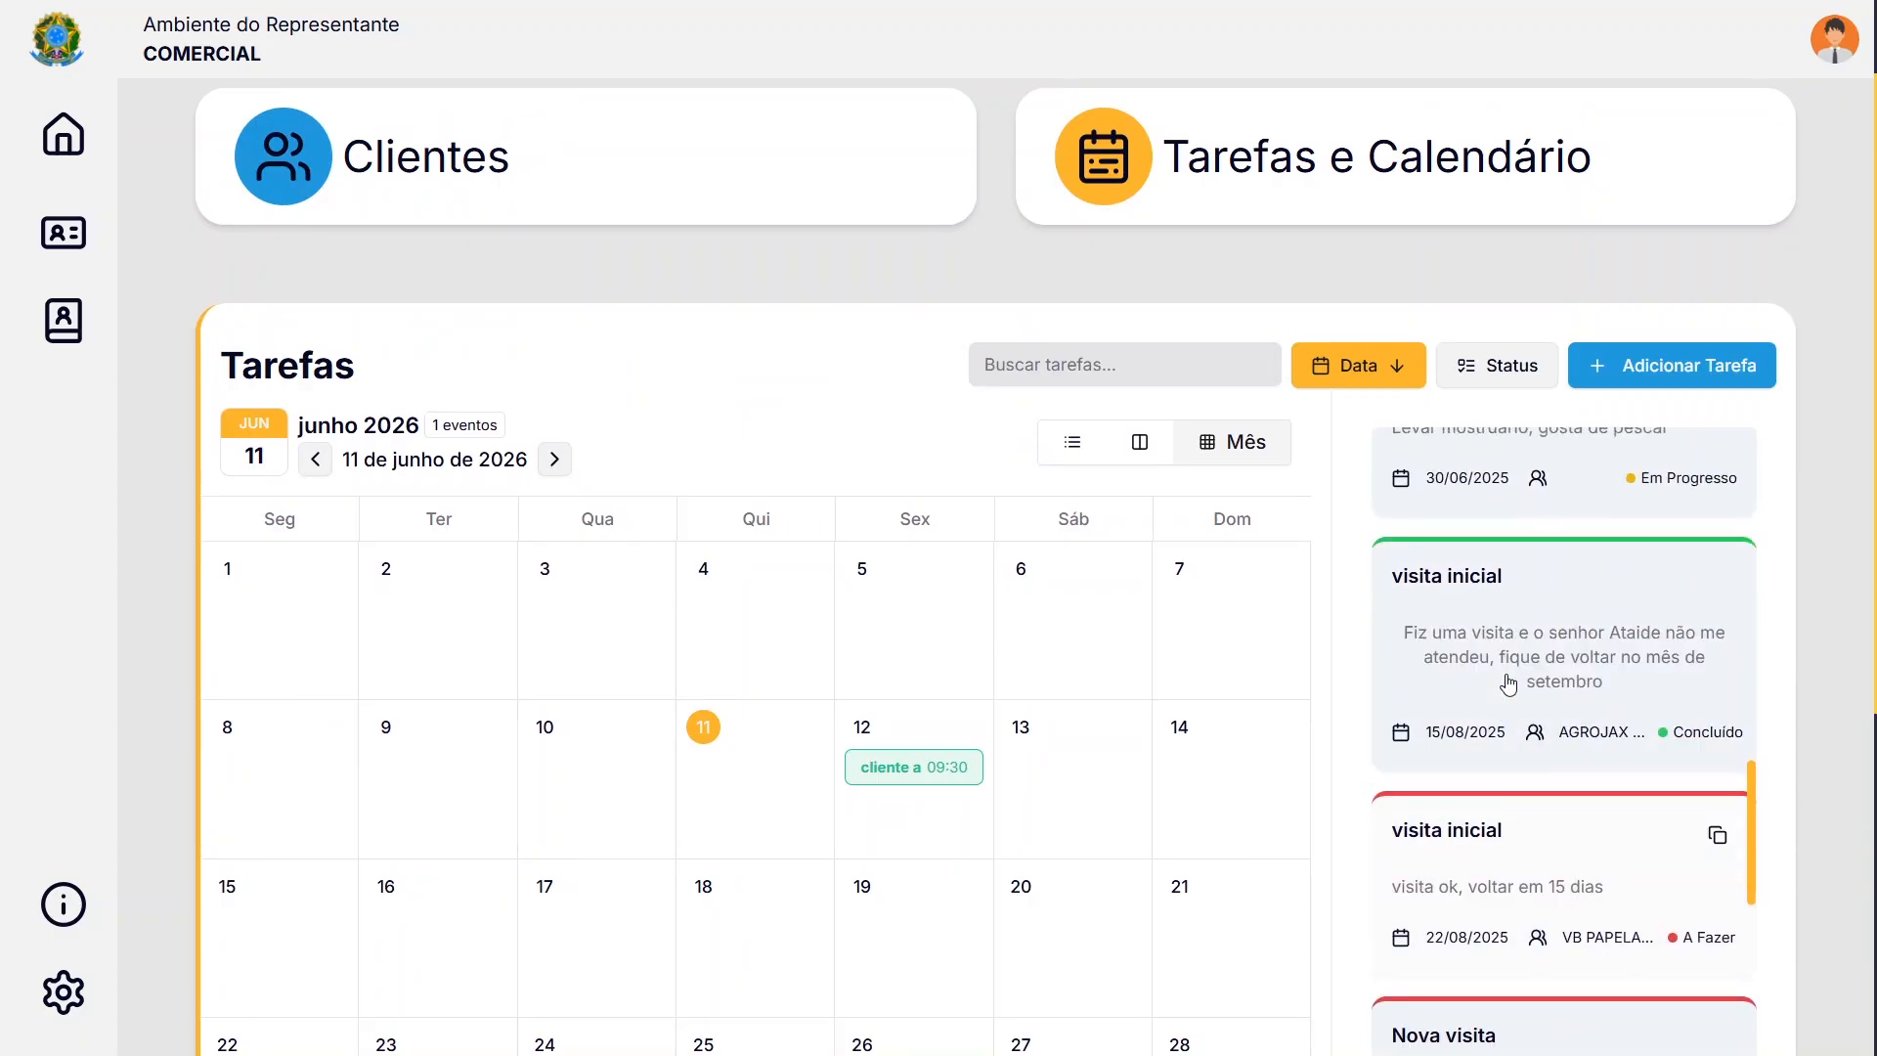
scroll(1506, 674, up, 15)
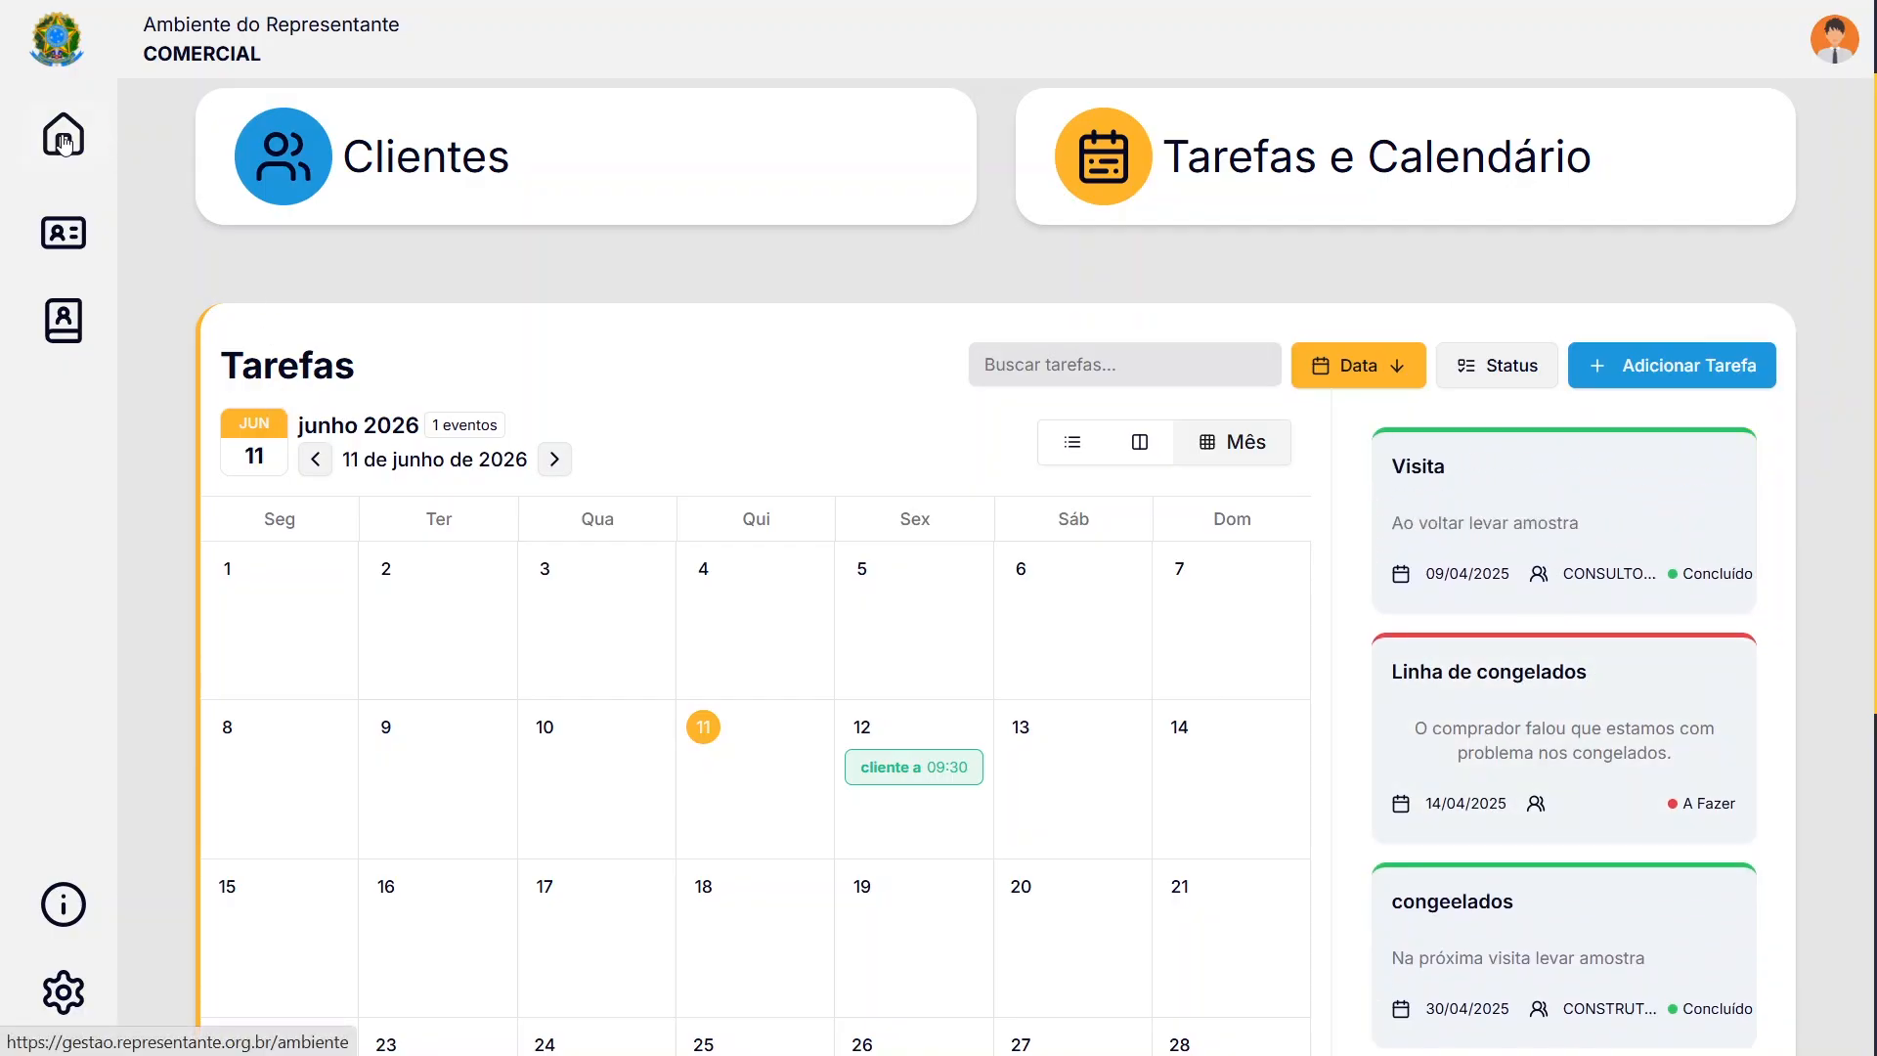
Go to client management from the home page, select the SKY TEAM client and open its details page
click(63, 137)
scroll(1232, 831, down, 3)
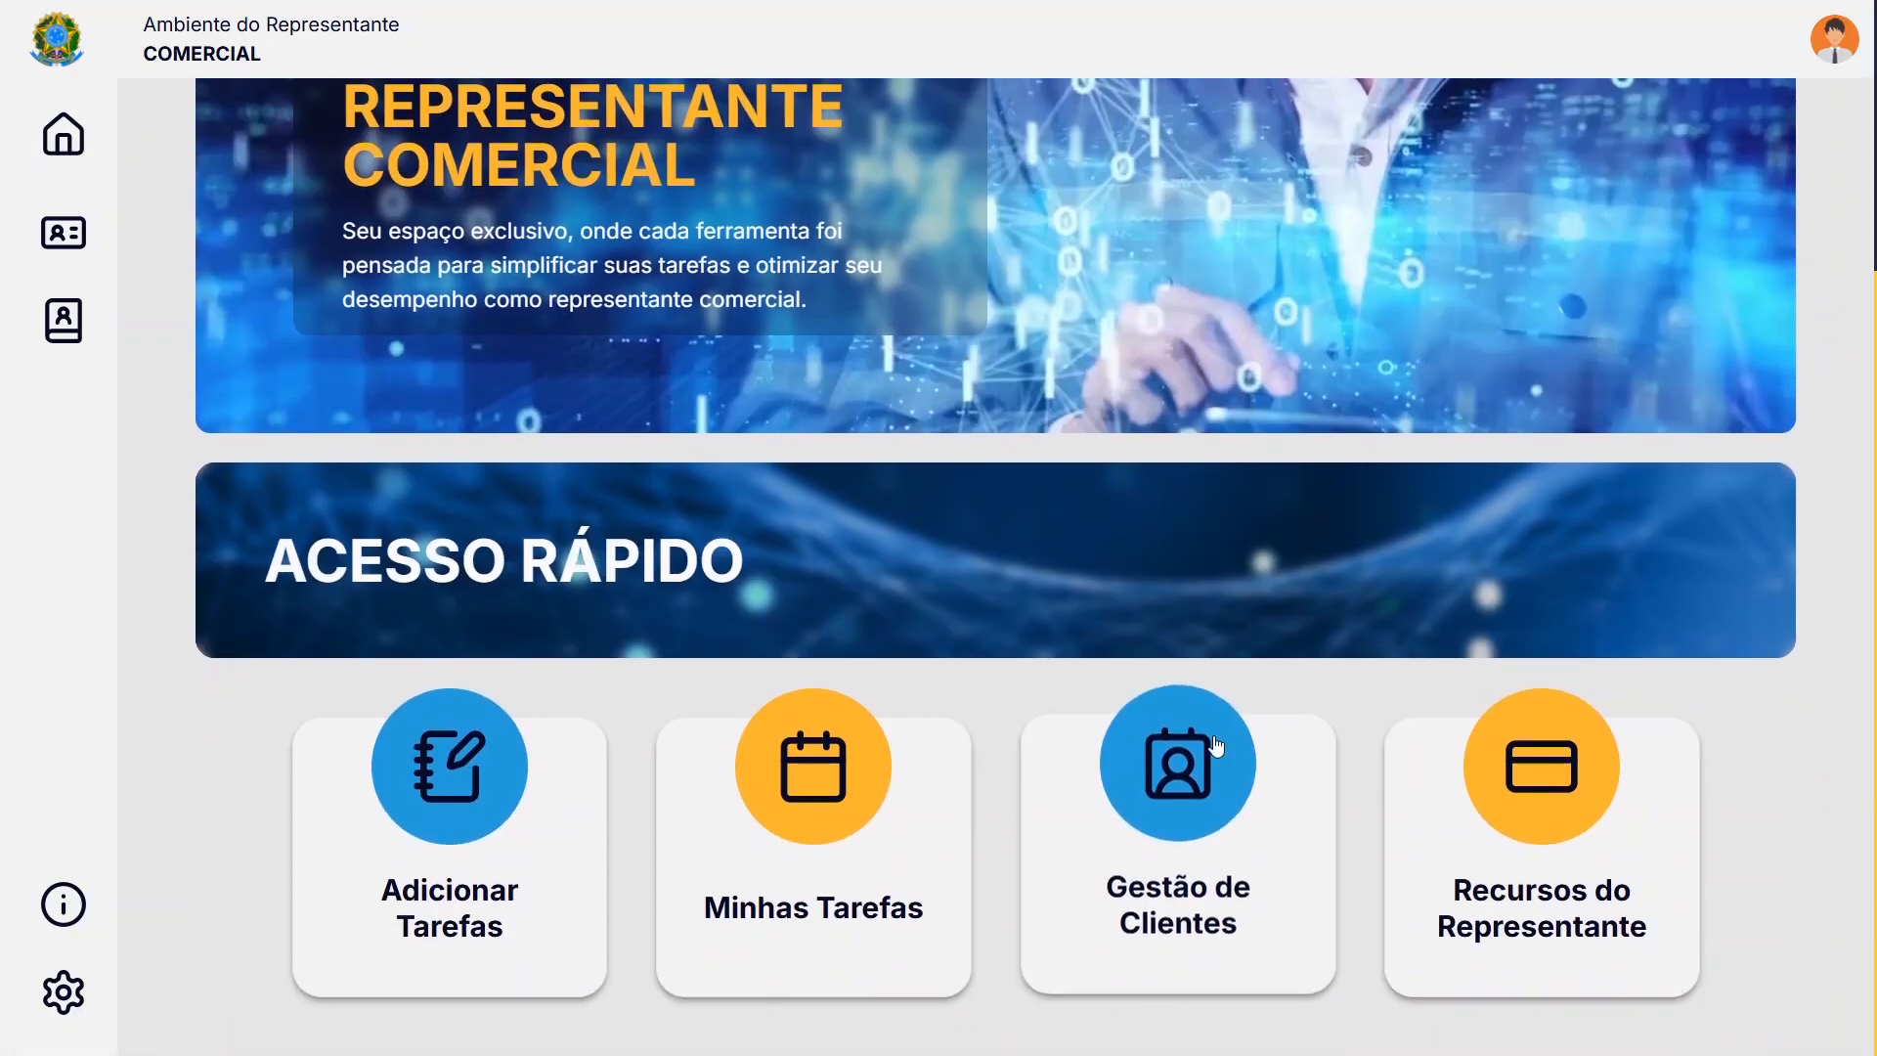
click(1184, 833)
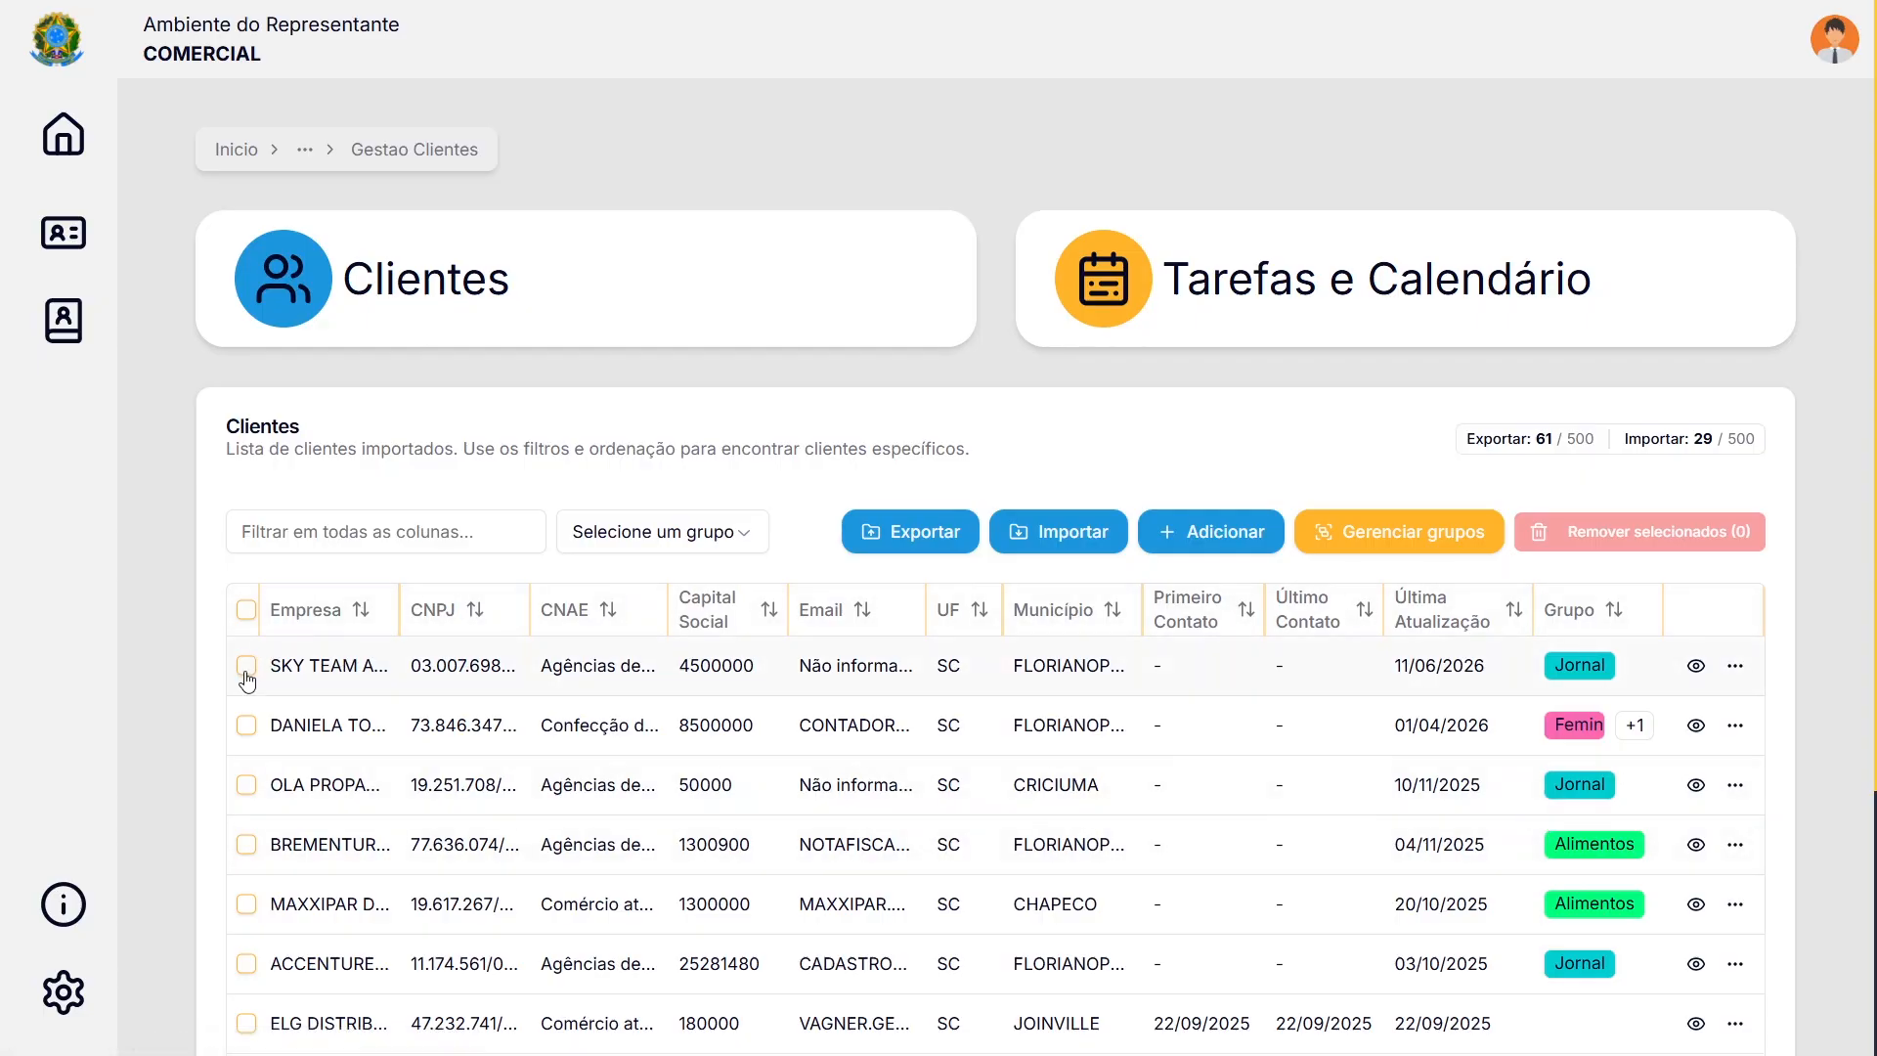
click(246, 667)
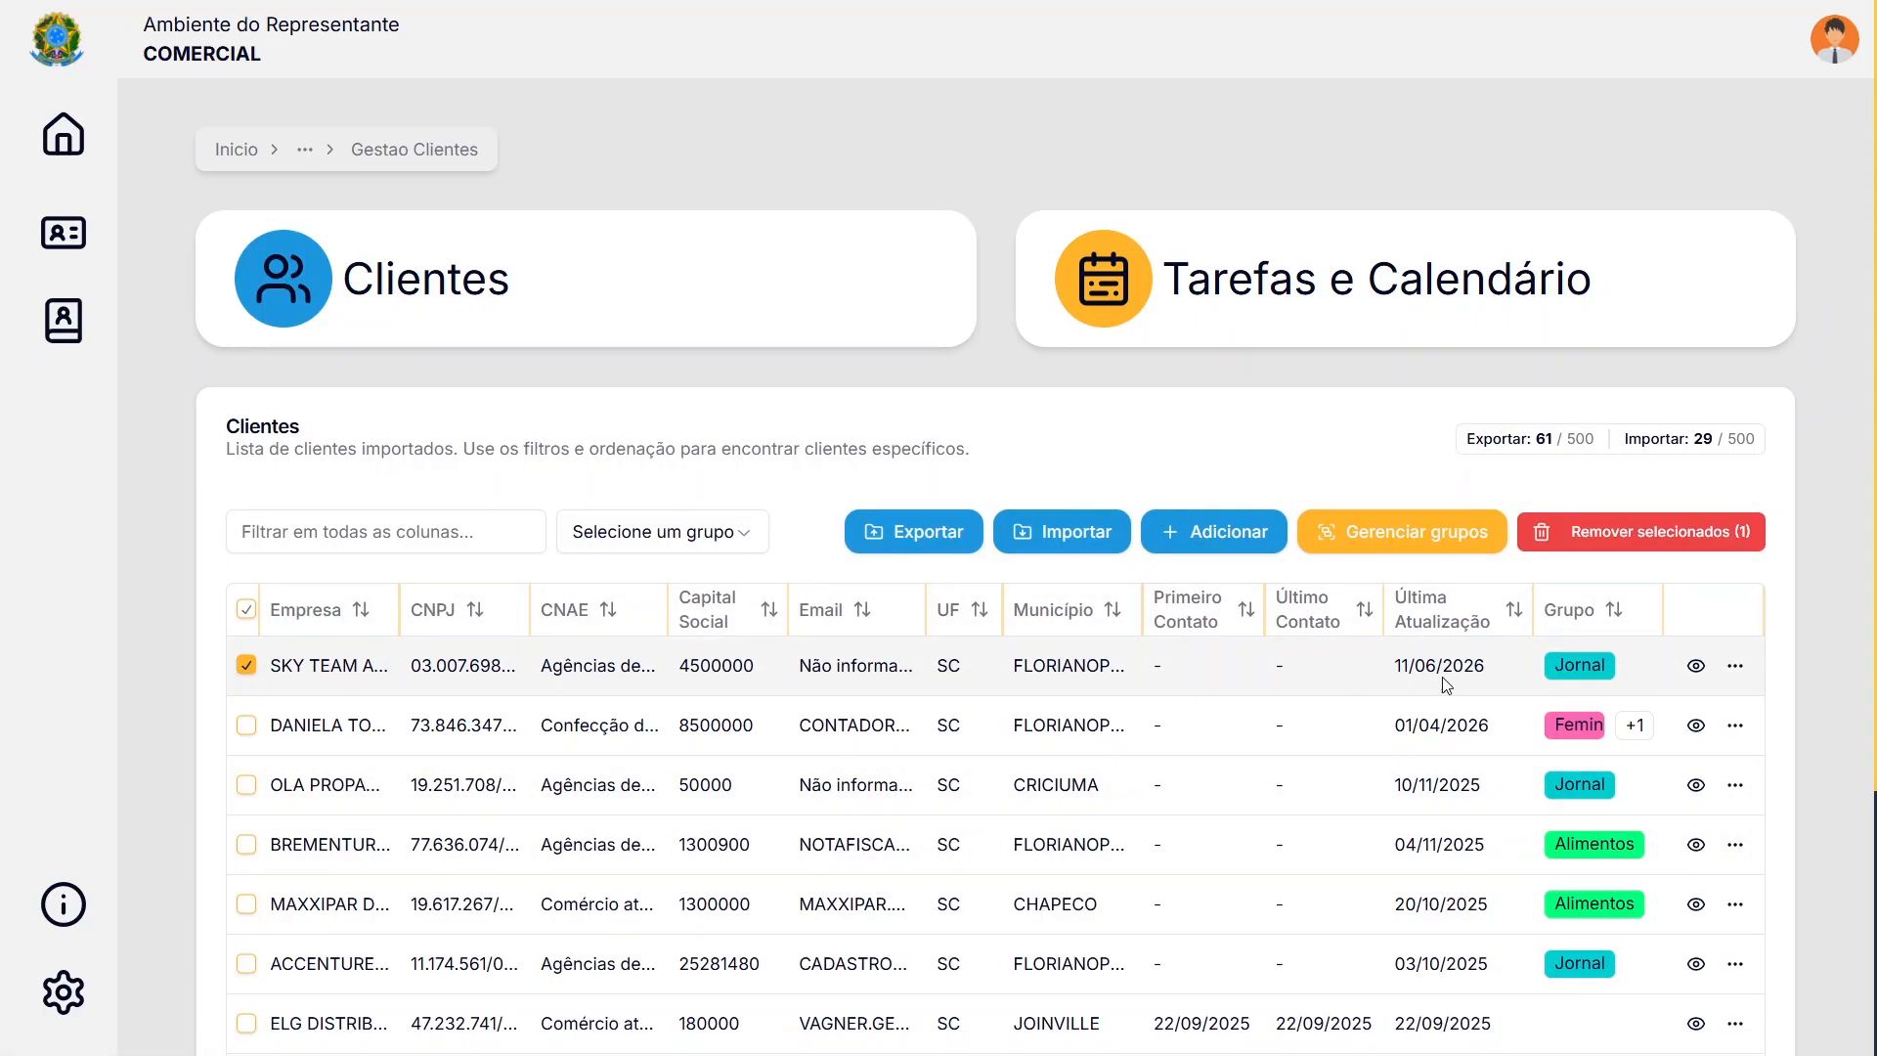
click(1697, 668)
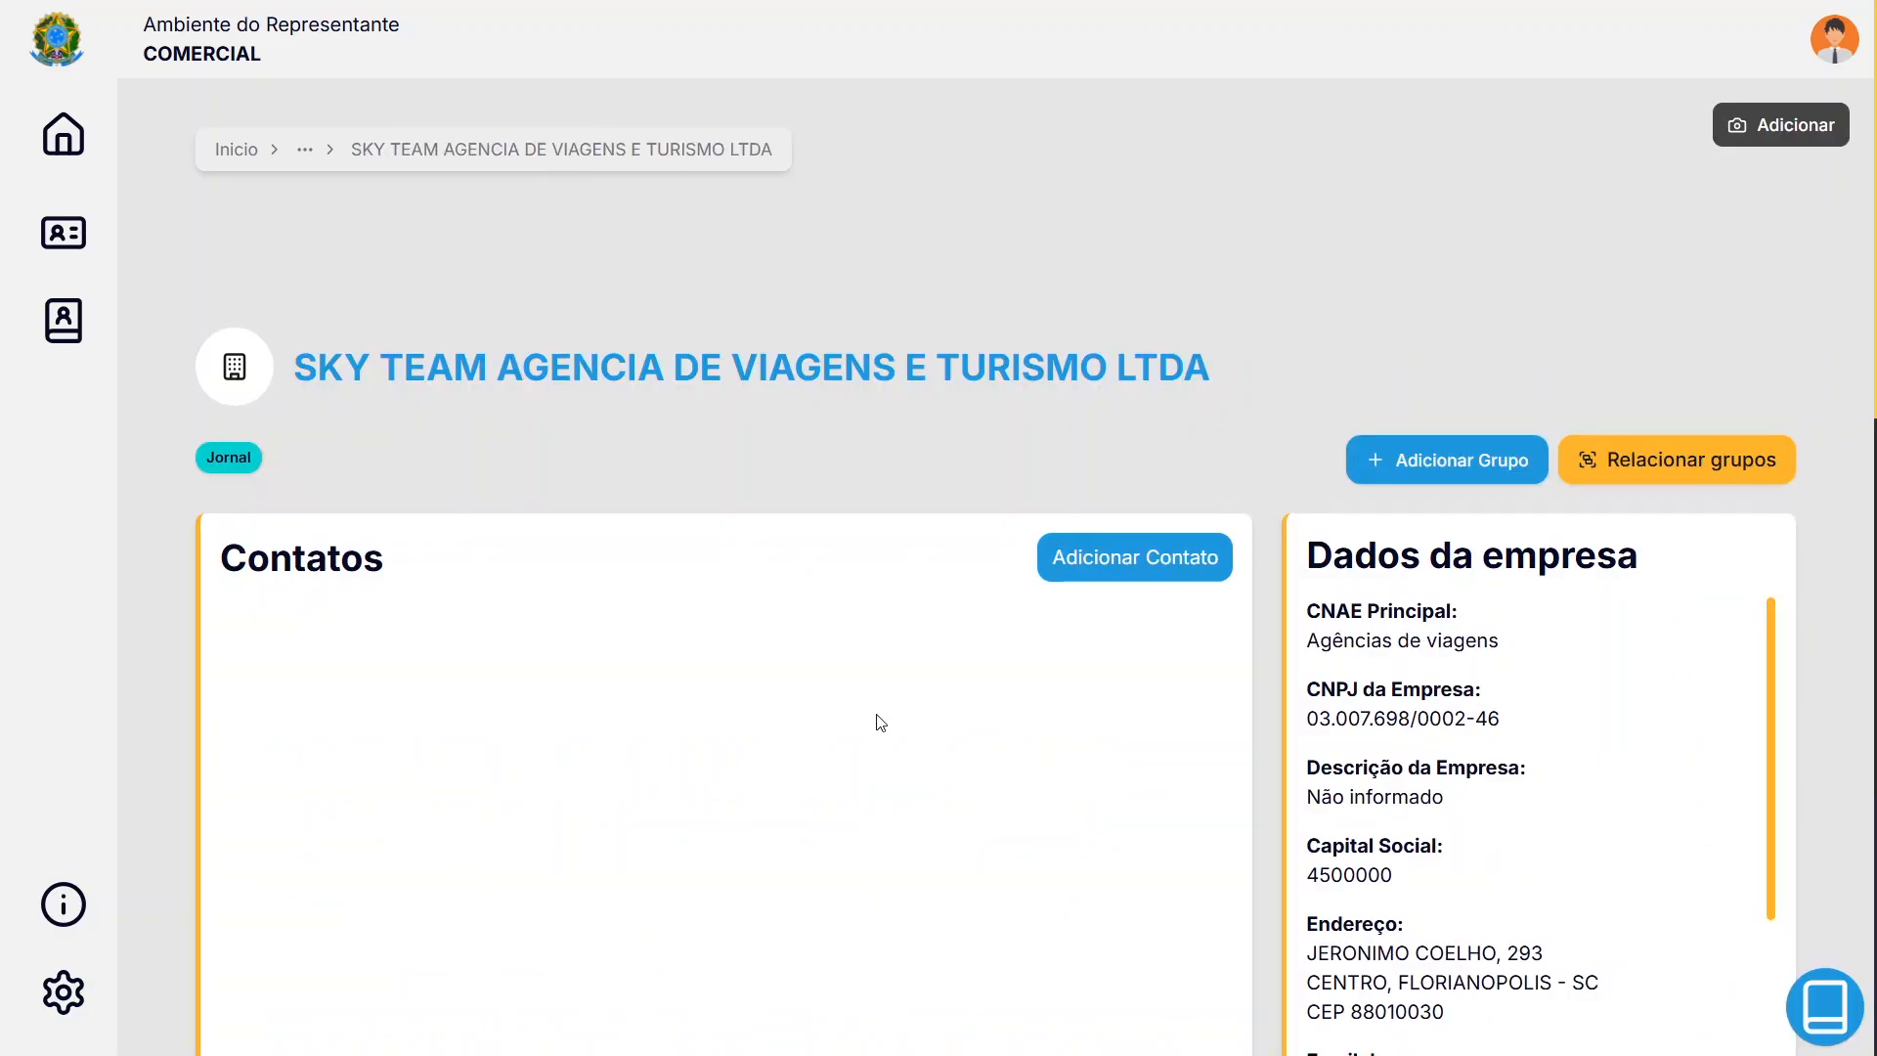
Look over the SKY TEAM client page from its company data through the task calendar to the Documentos section
scroll(992, 709, down, 4)
scroll(996, 710, down, 5)
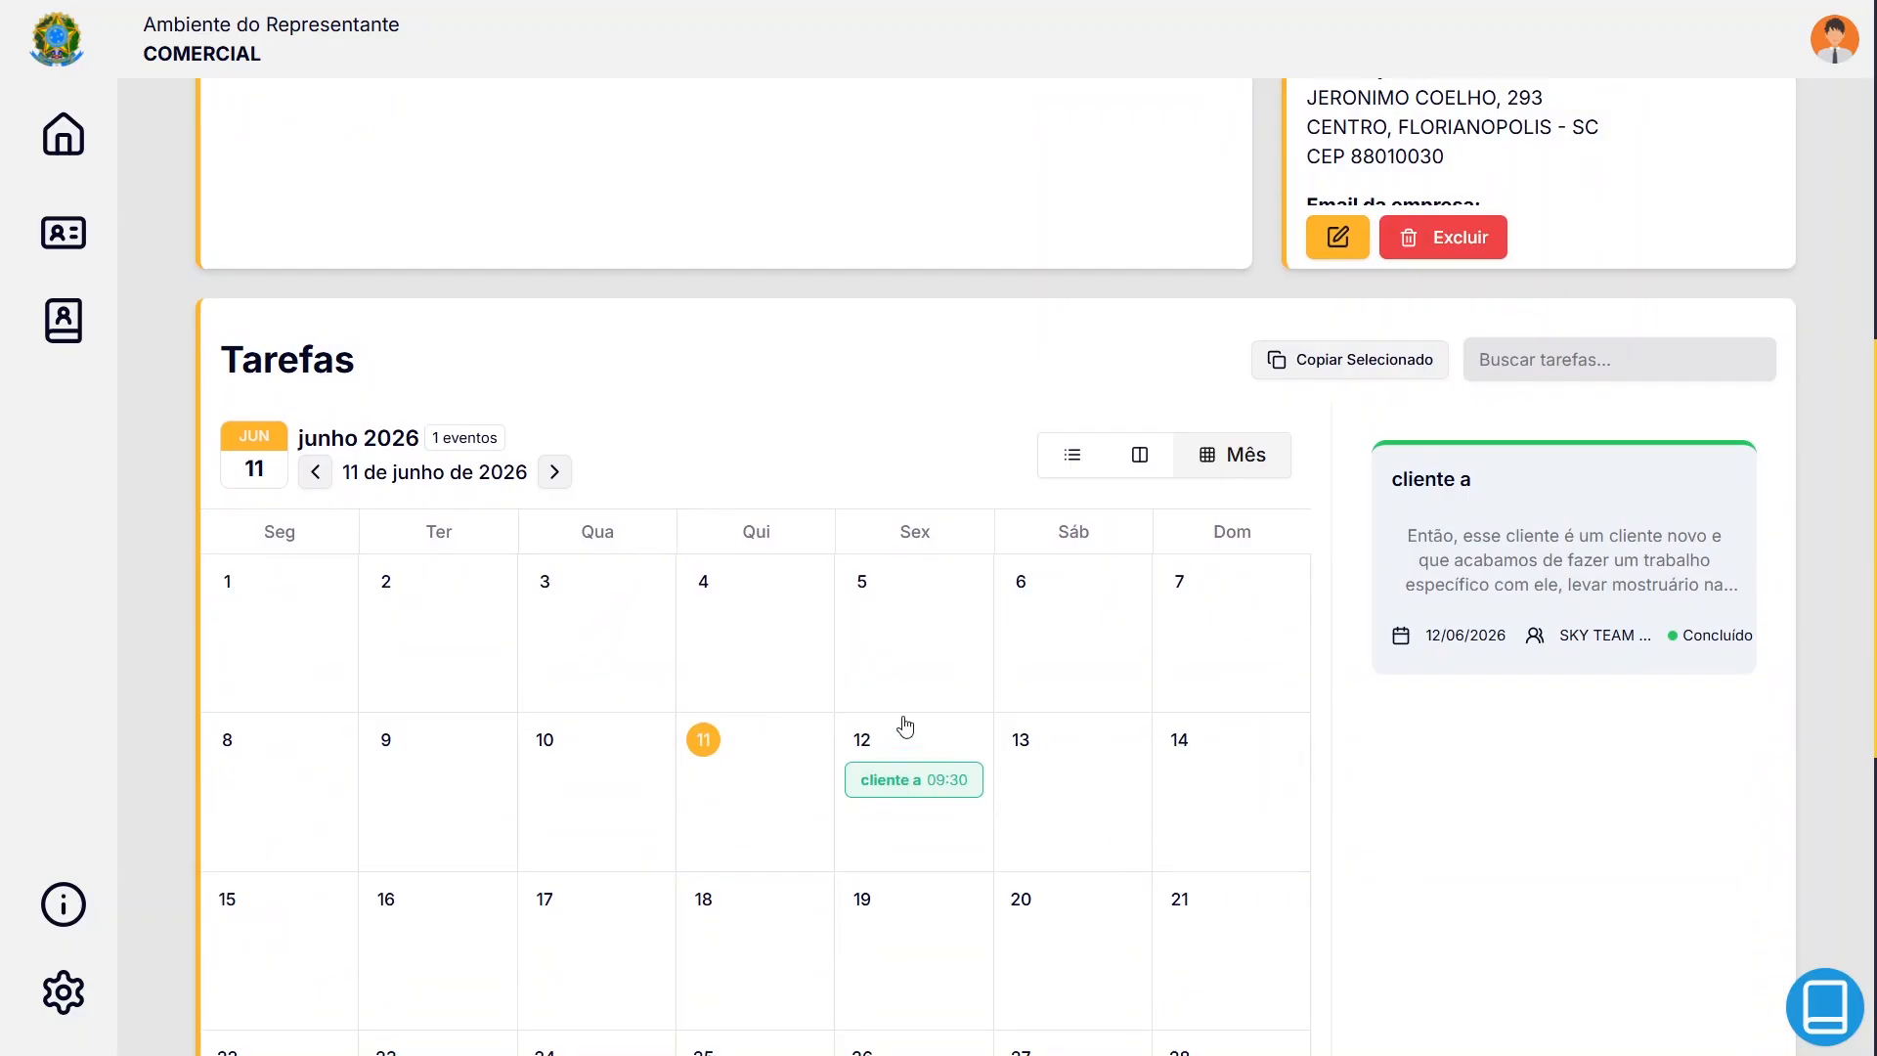
scroll(1713, 552, down, 1)
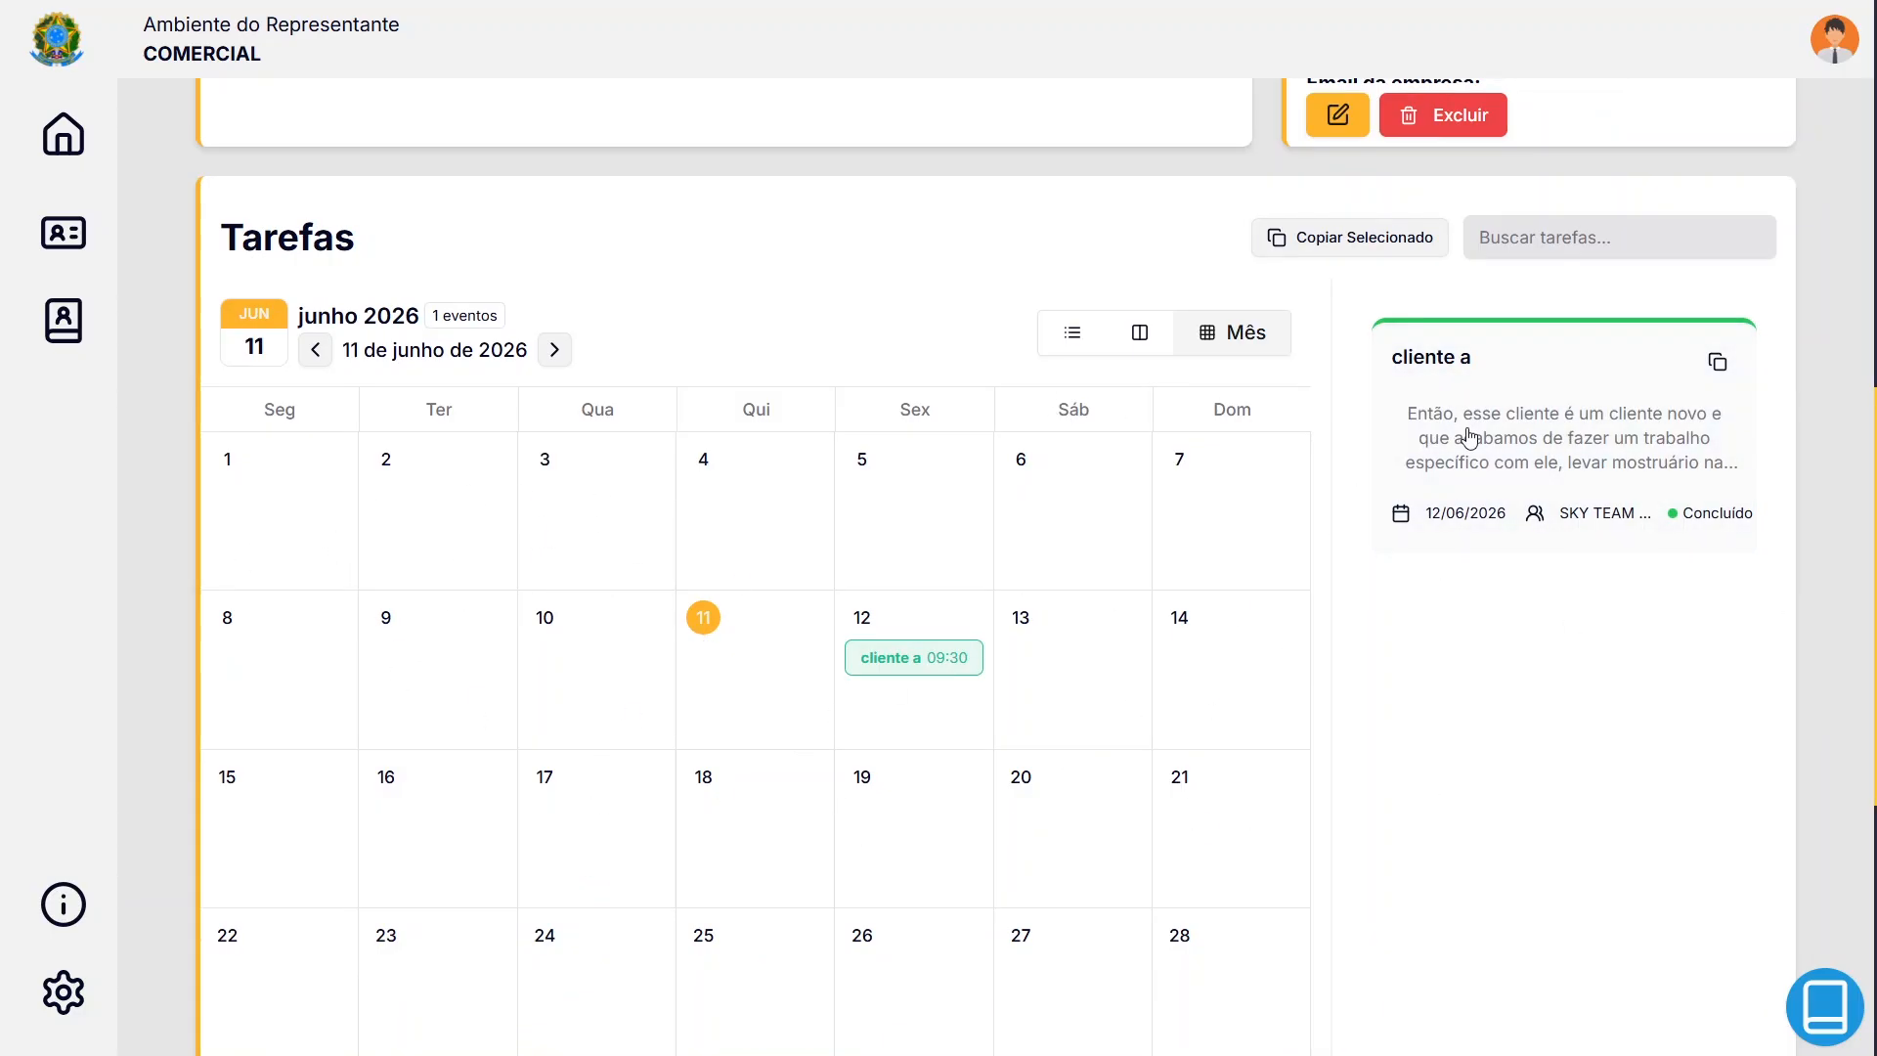
scroll(750, 608, up, 1)
scroll(750, 608, up, 1)
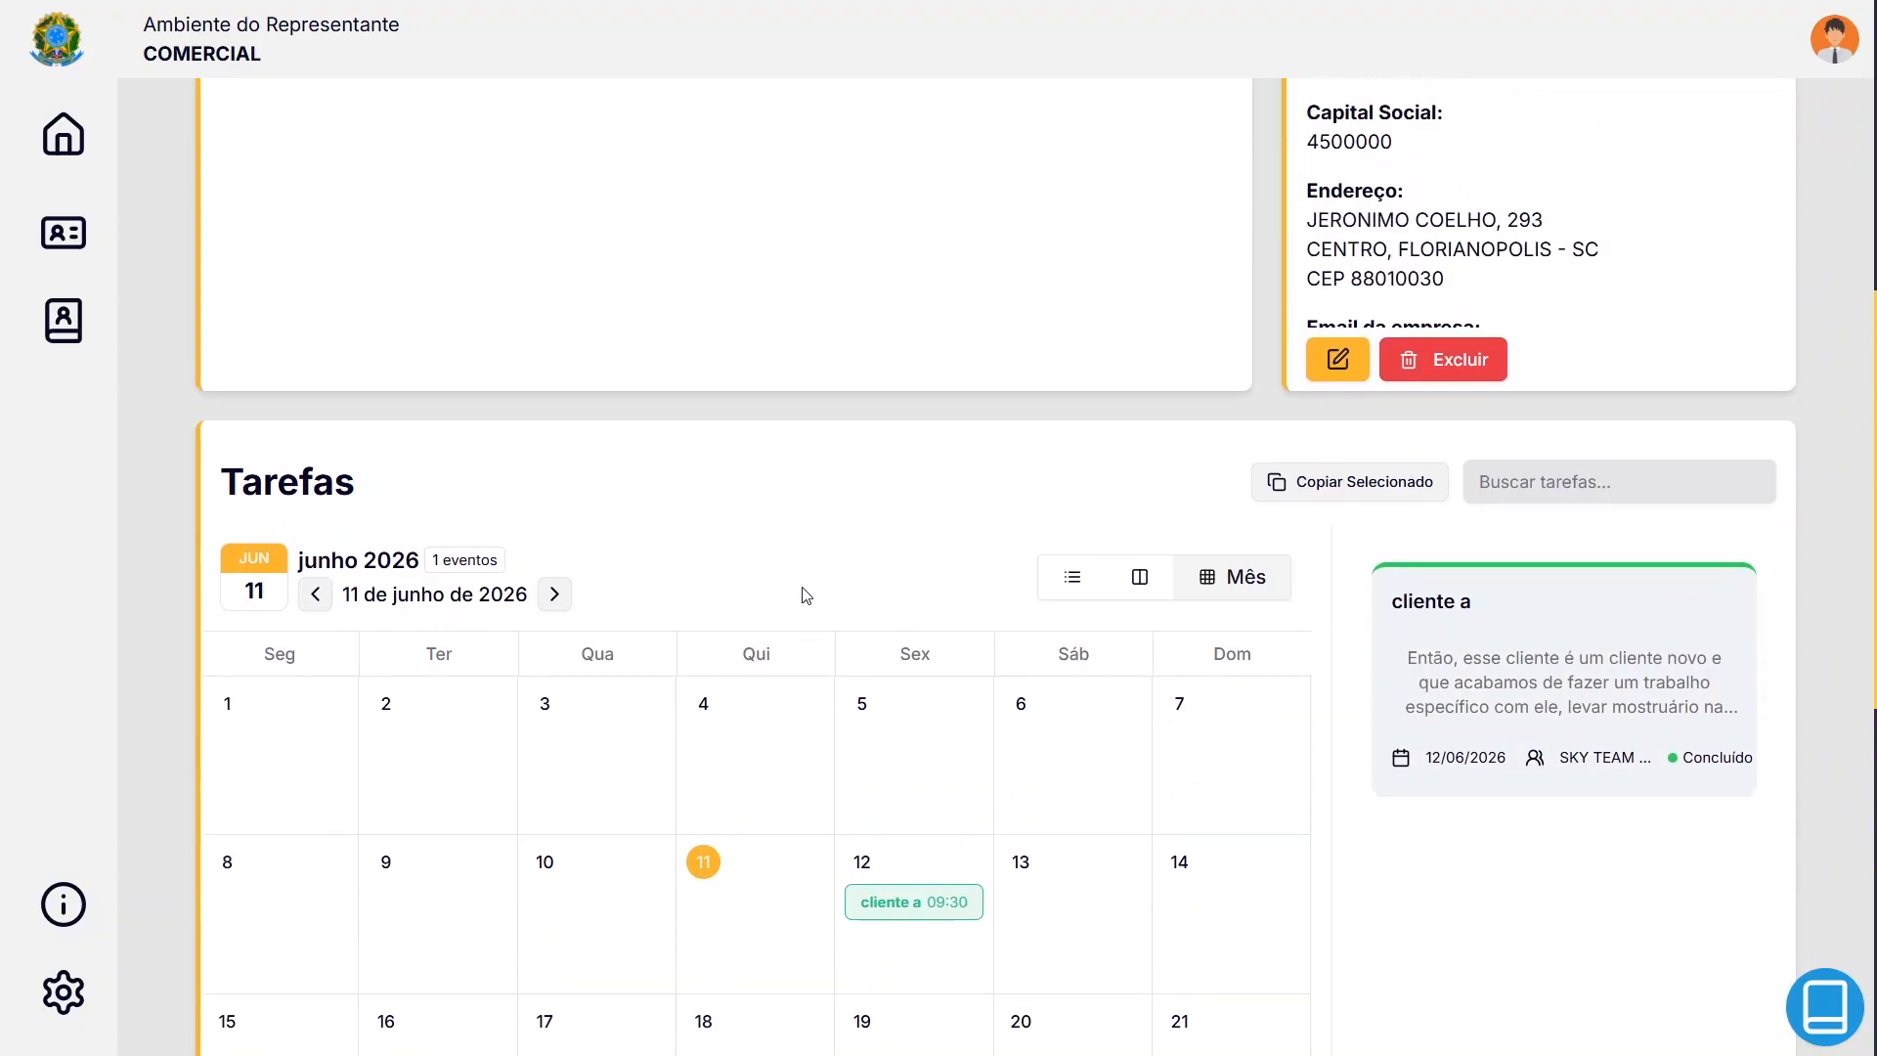
scroll(805, 608, down, 6)
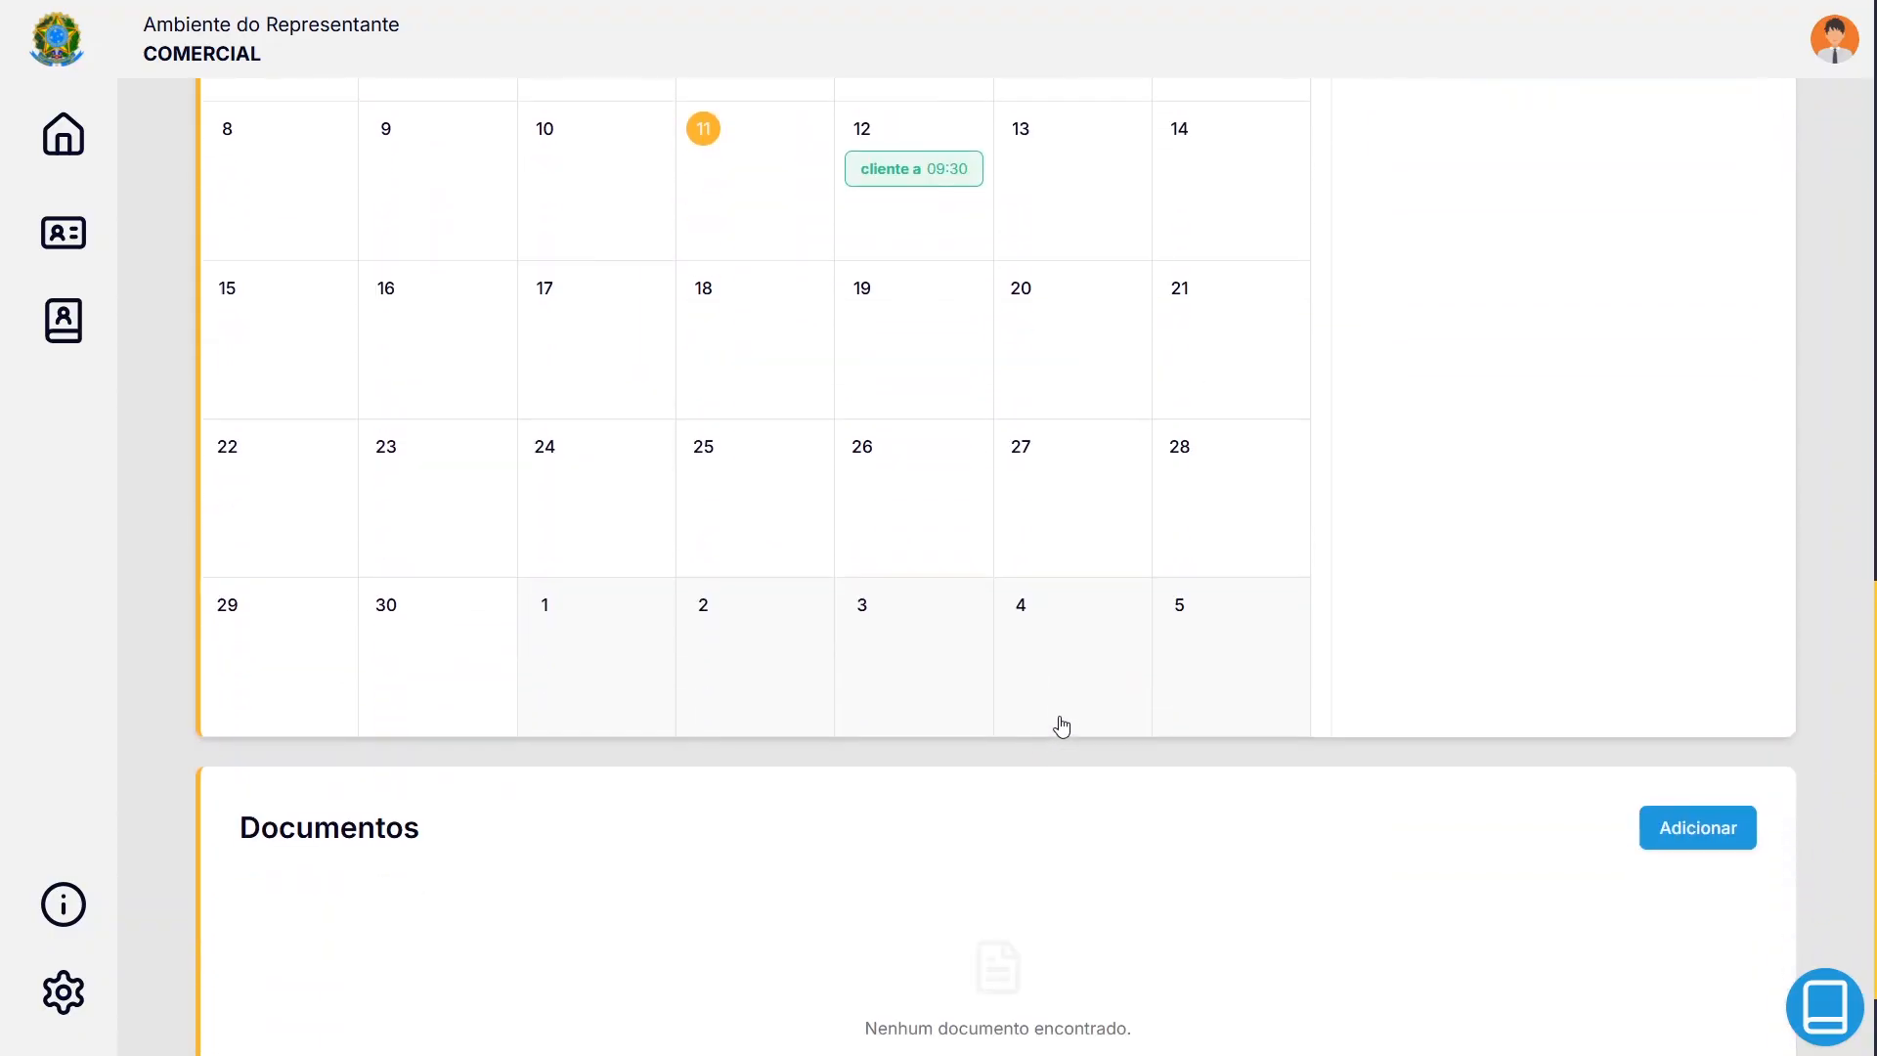
scroll(1052, 700, up, 10)
scroll(968, 674, up, 3)
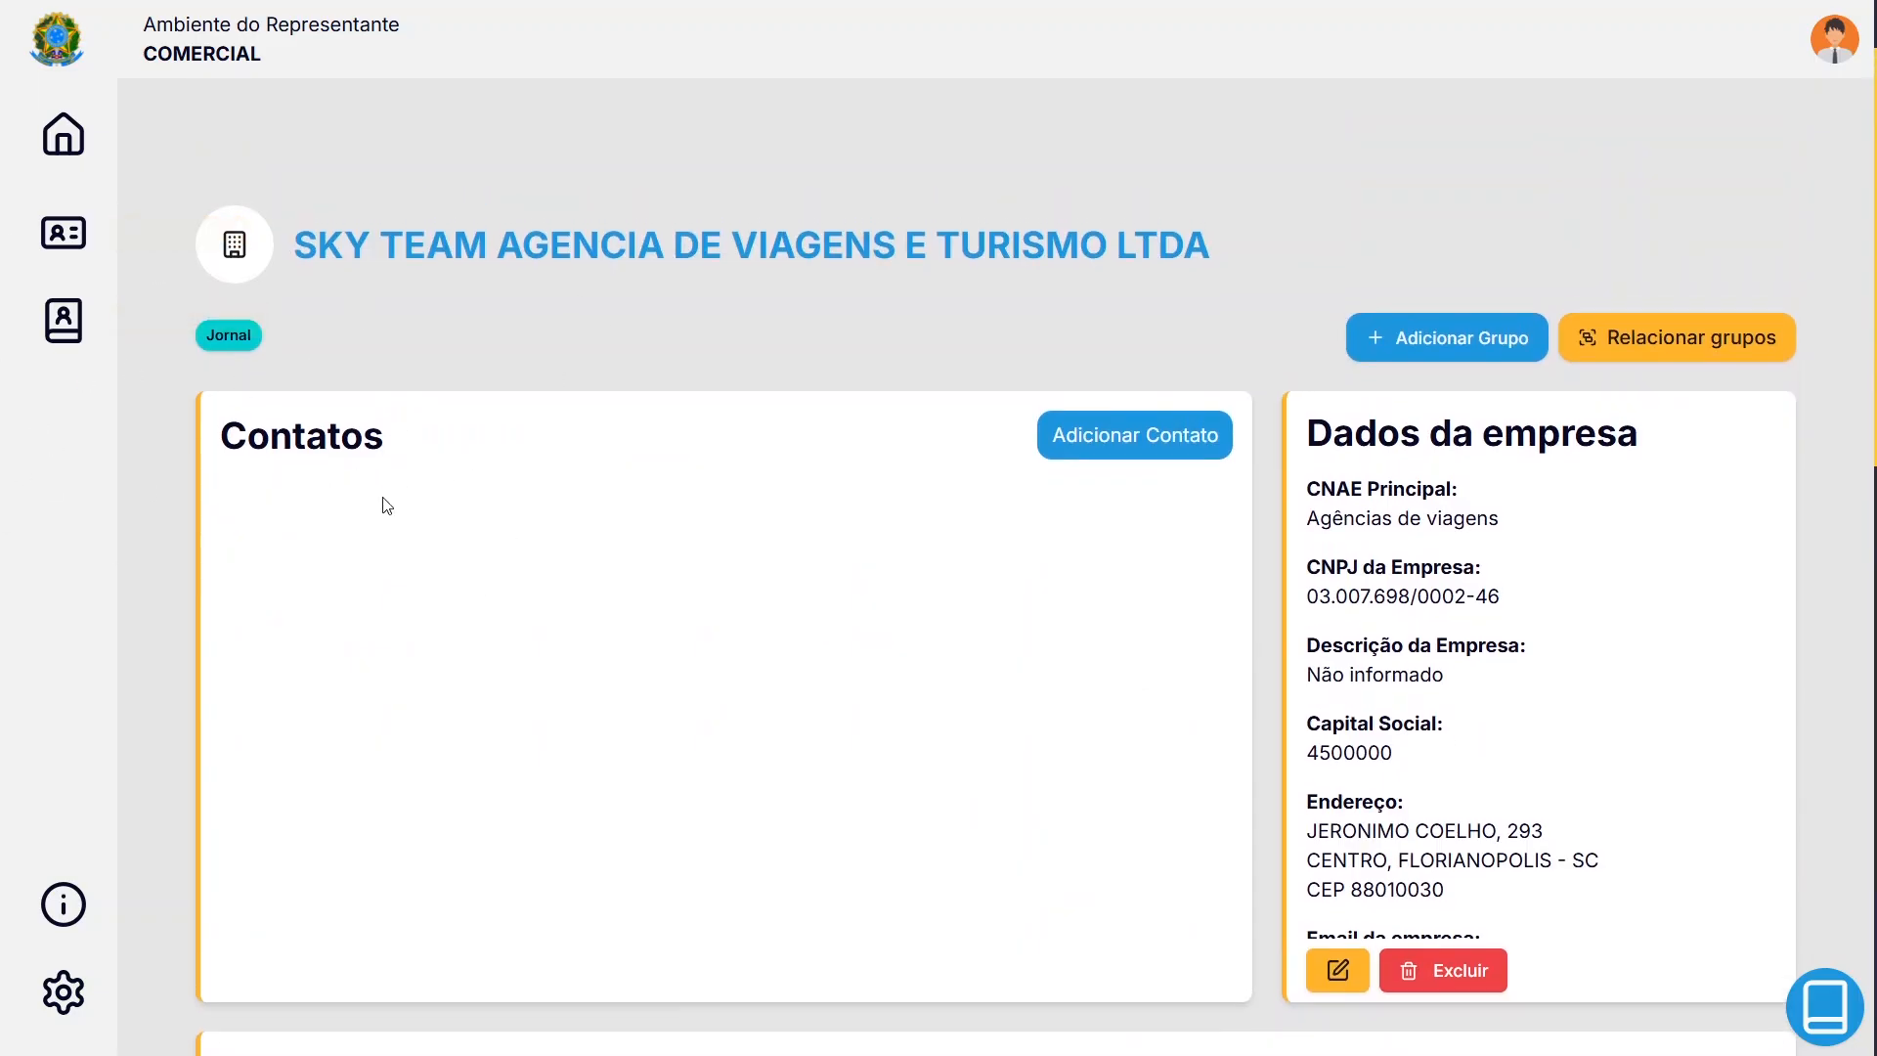
Examine the client's Contatos and Dados da empresa sections together with its June 2026 tasks
scroll(788, 524, down, 5)
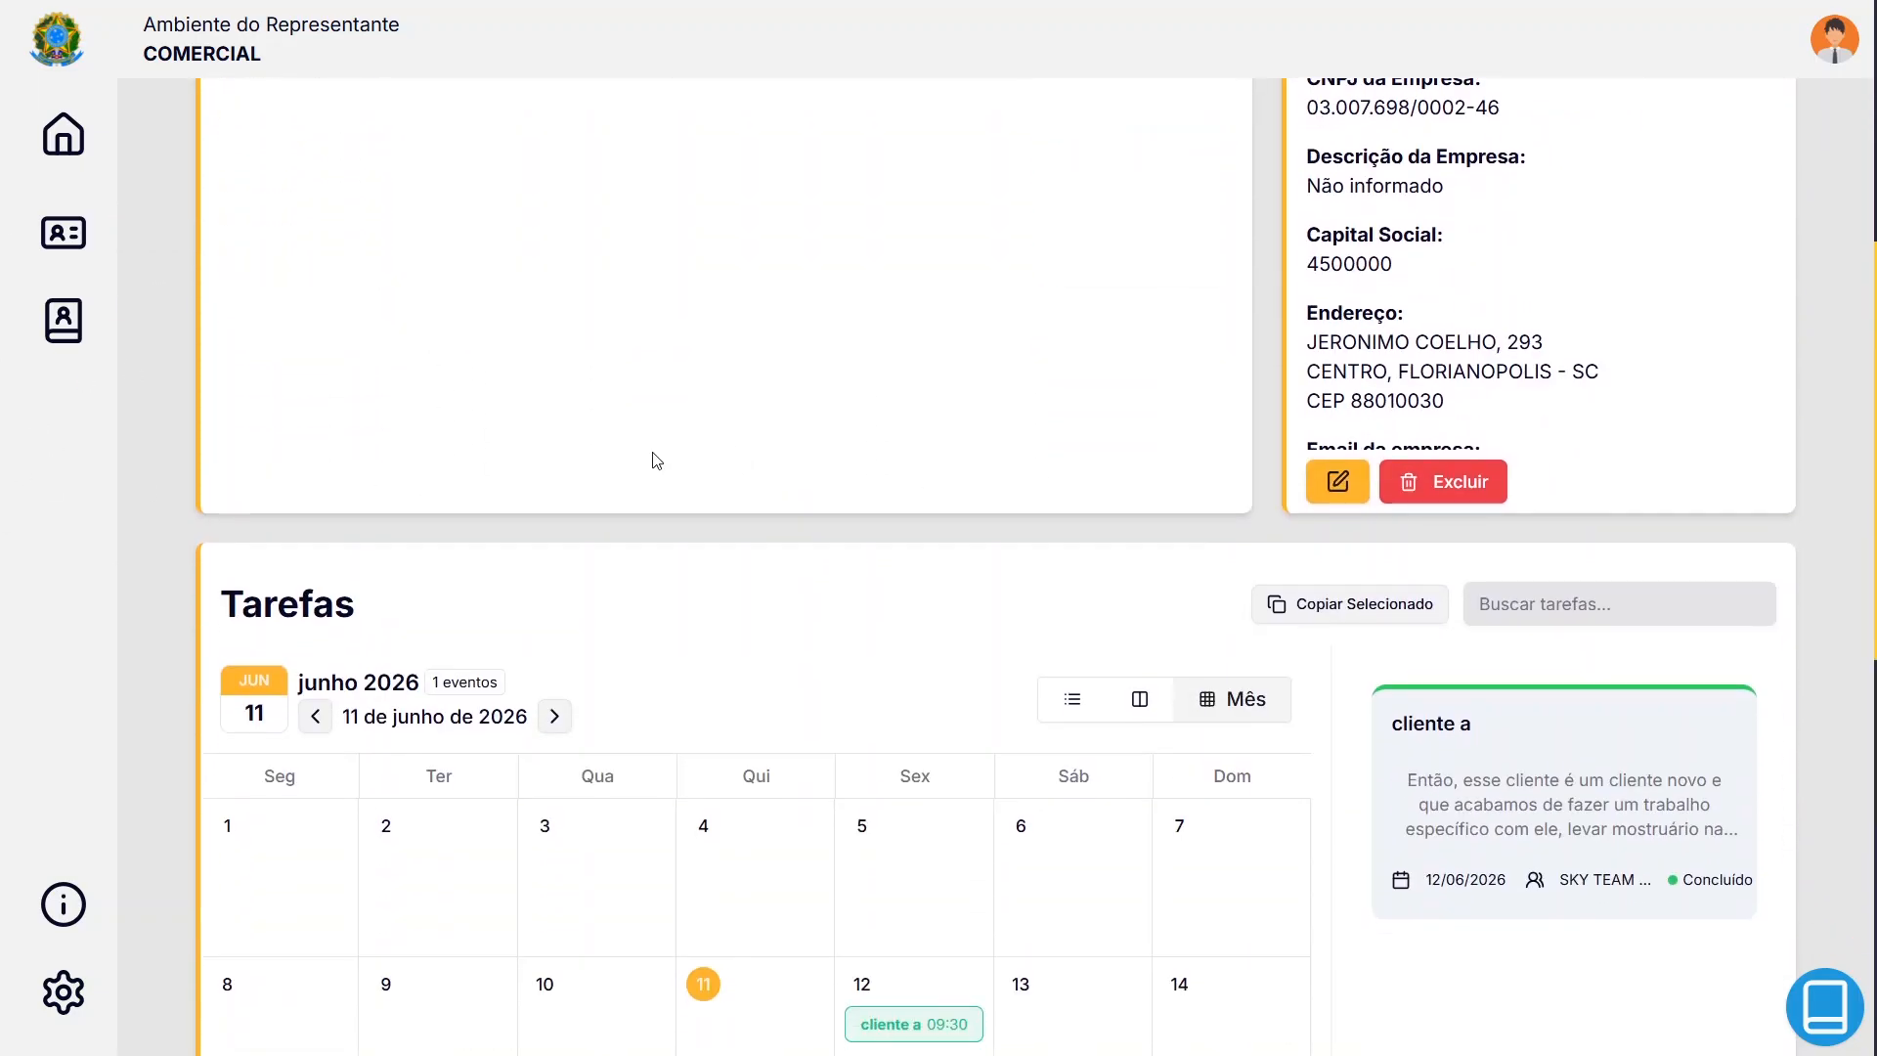
scroll(431, 180, up, 2)
scroll(1044, 671, down, 3)
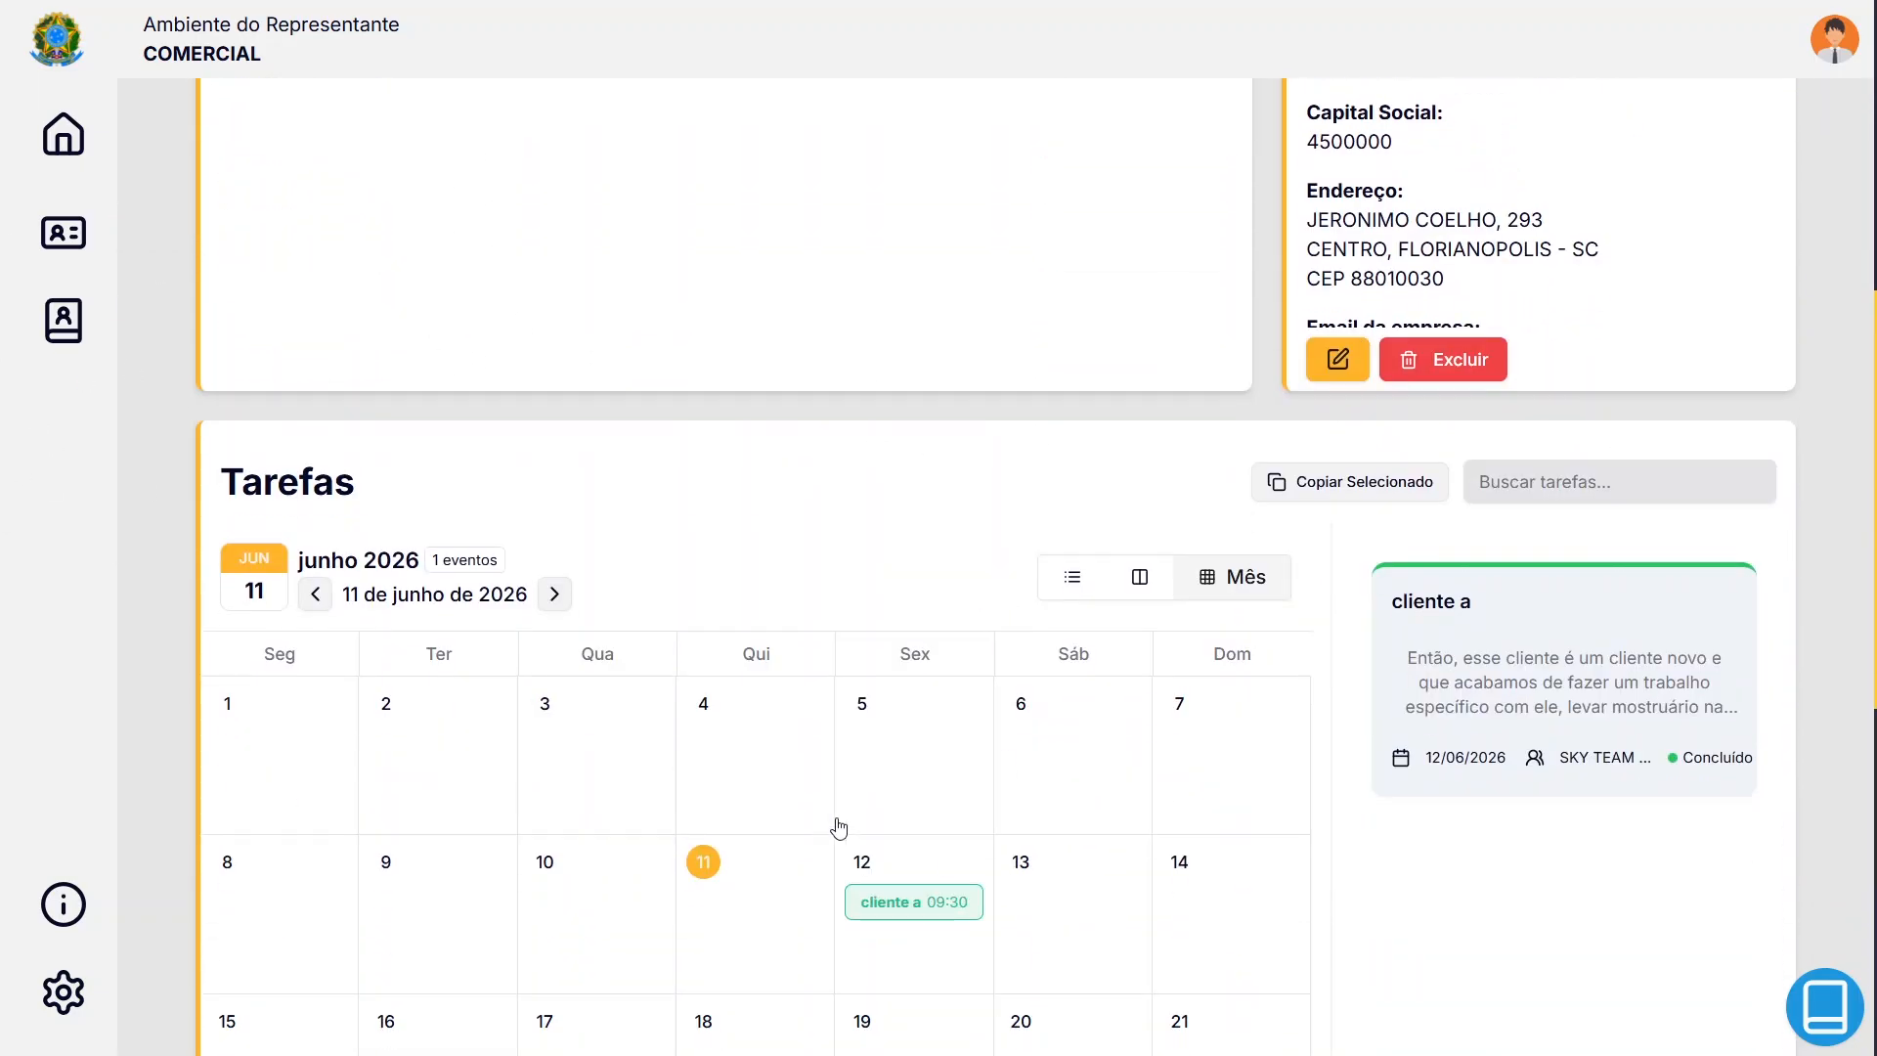
scroll(1595, 430, up, 3)
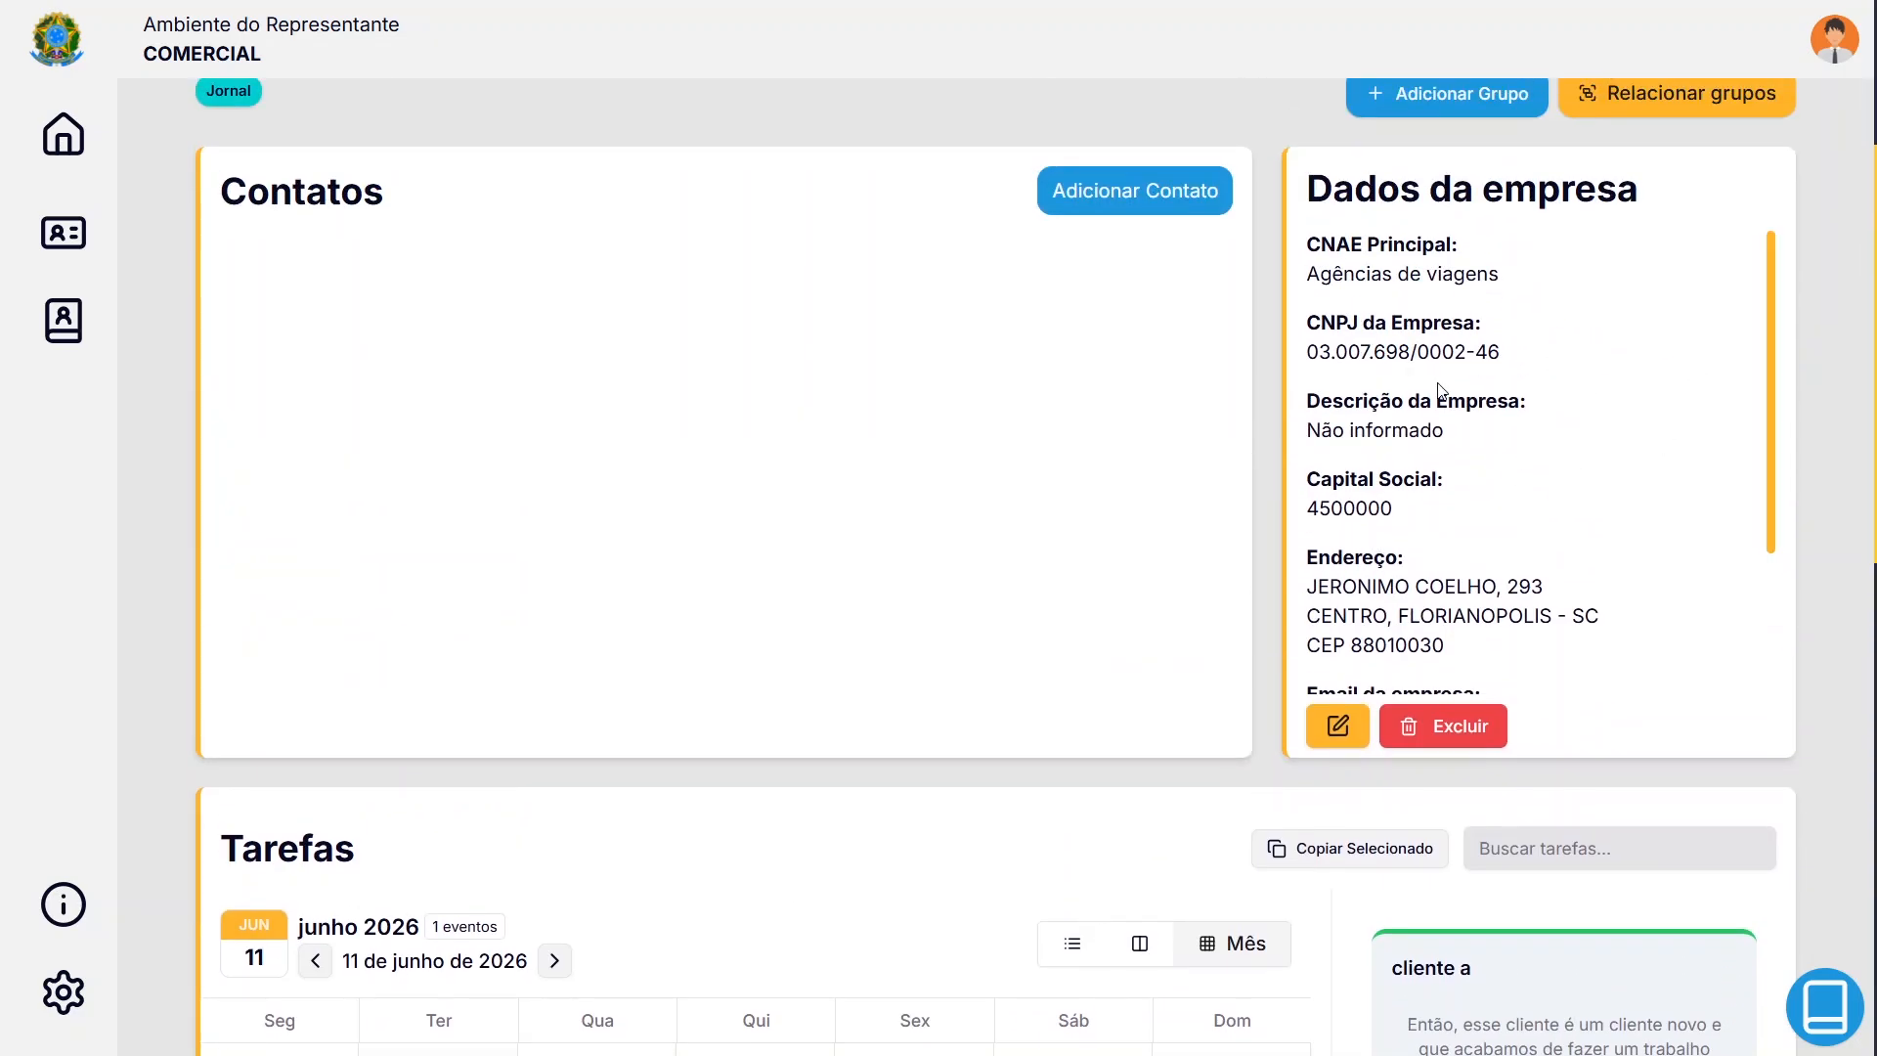
scroll(1131, 598, down, 5)
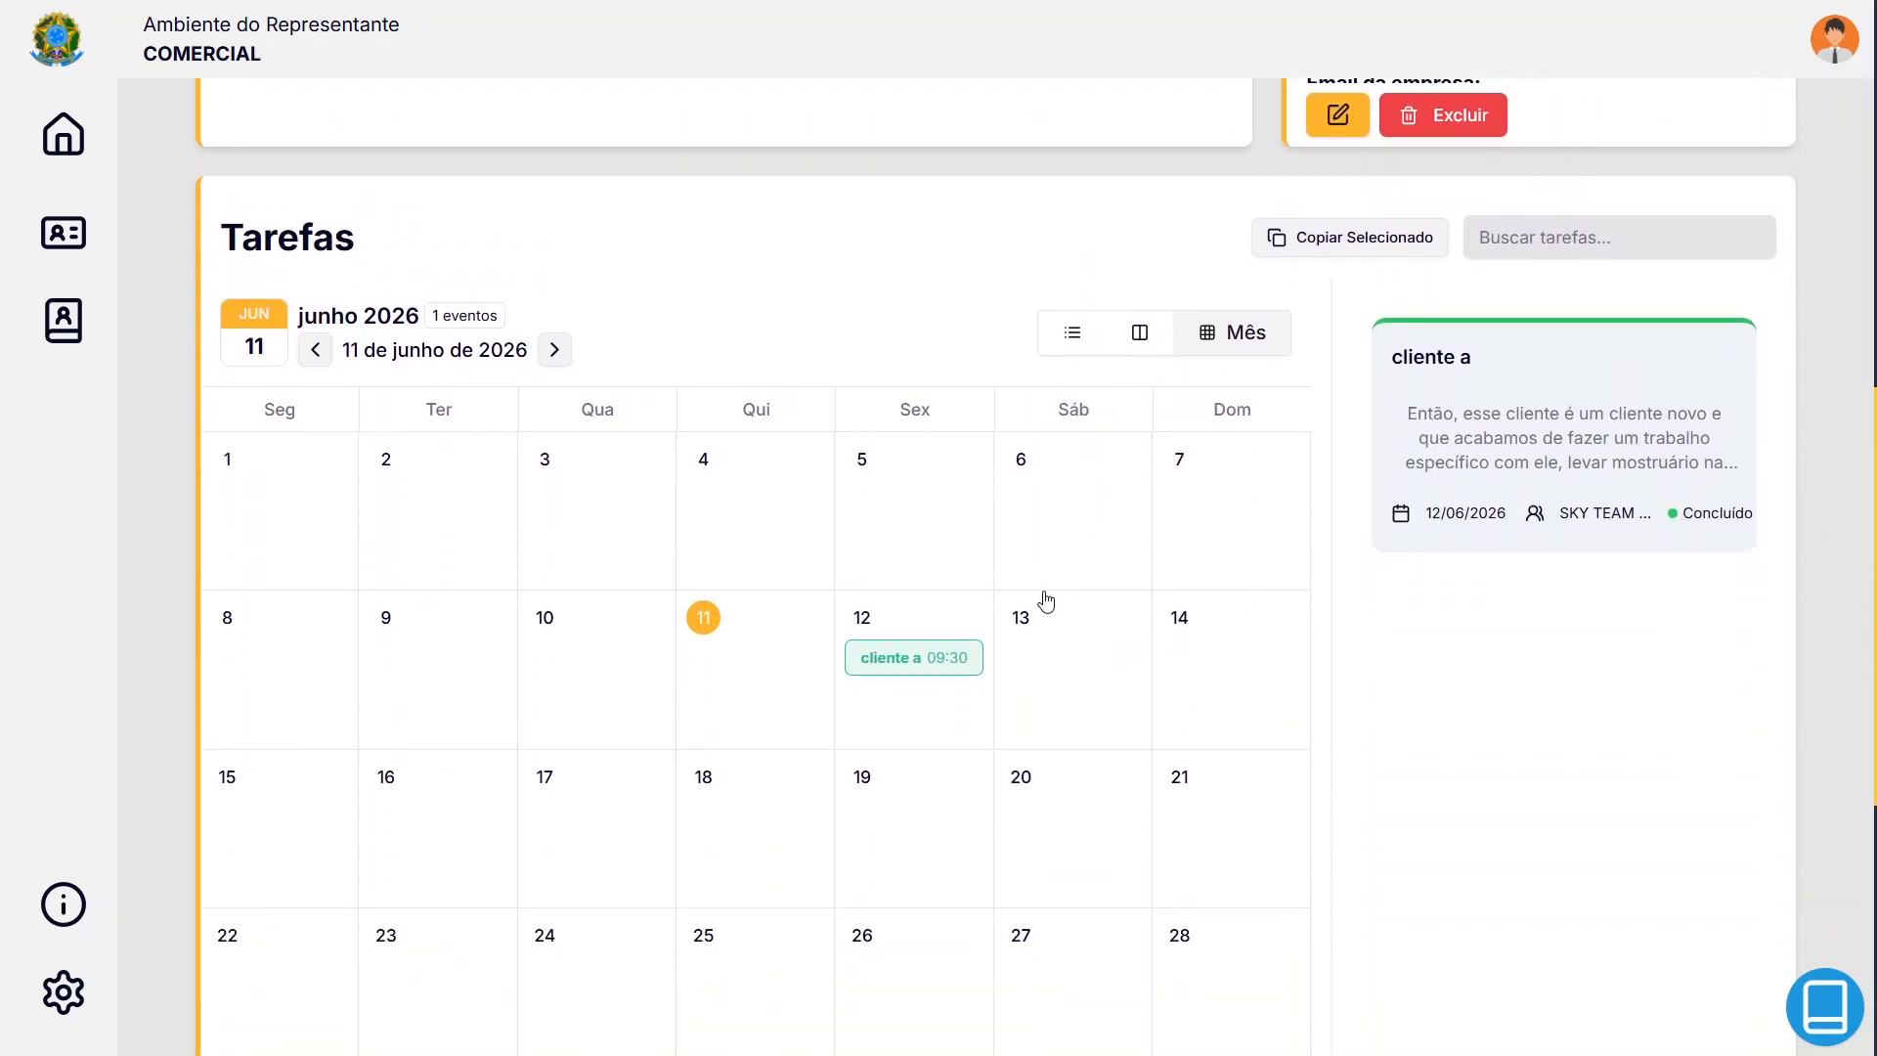
scroll(1307, 713, up, 5)
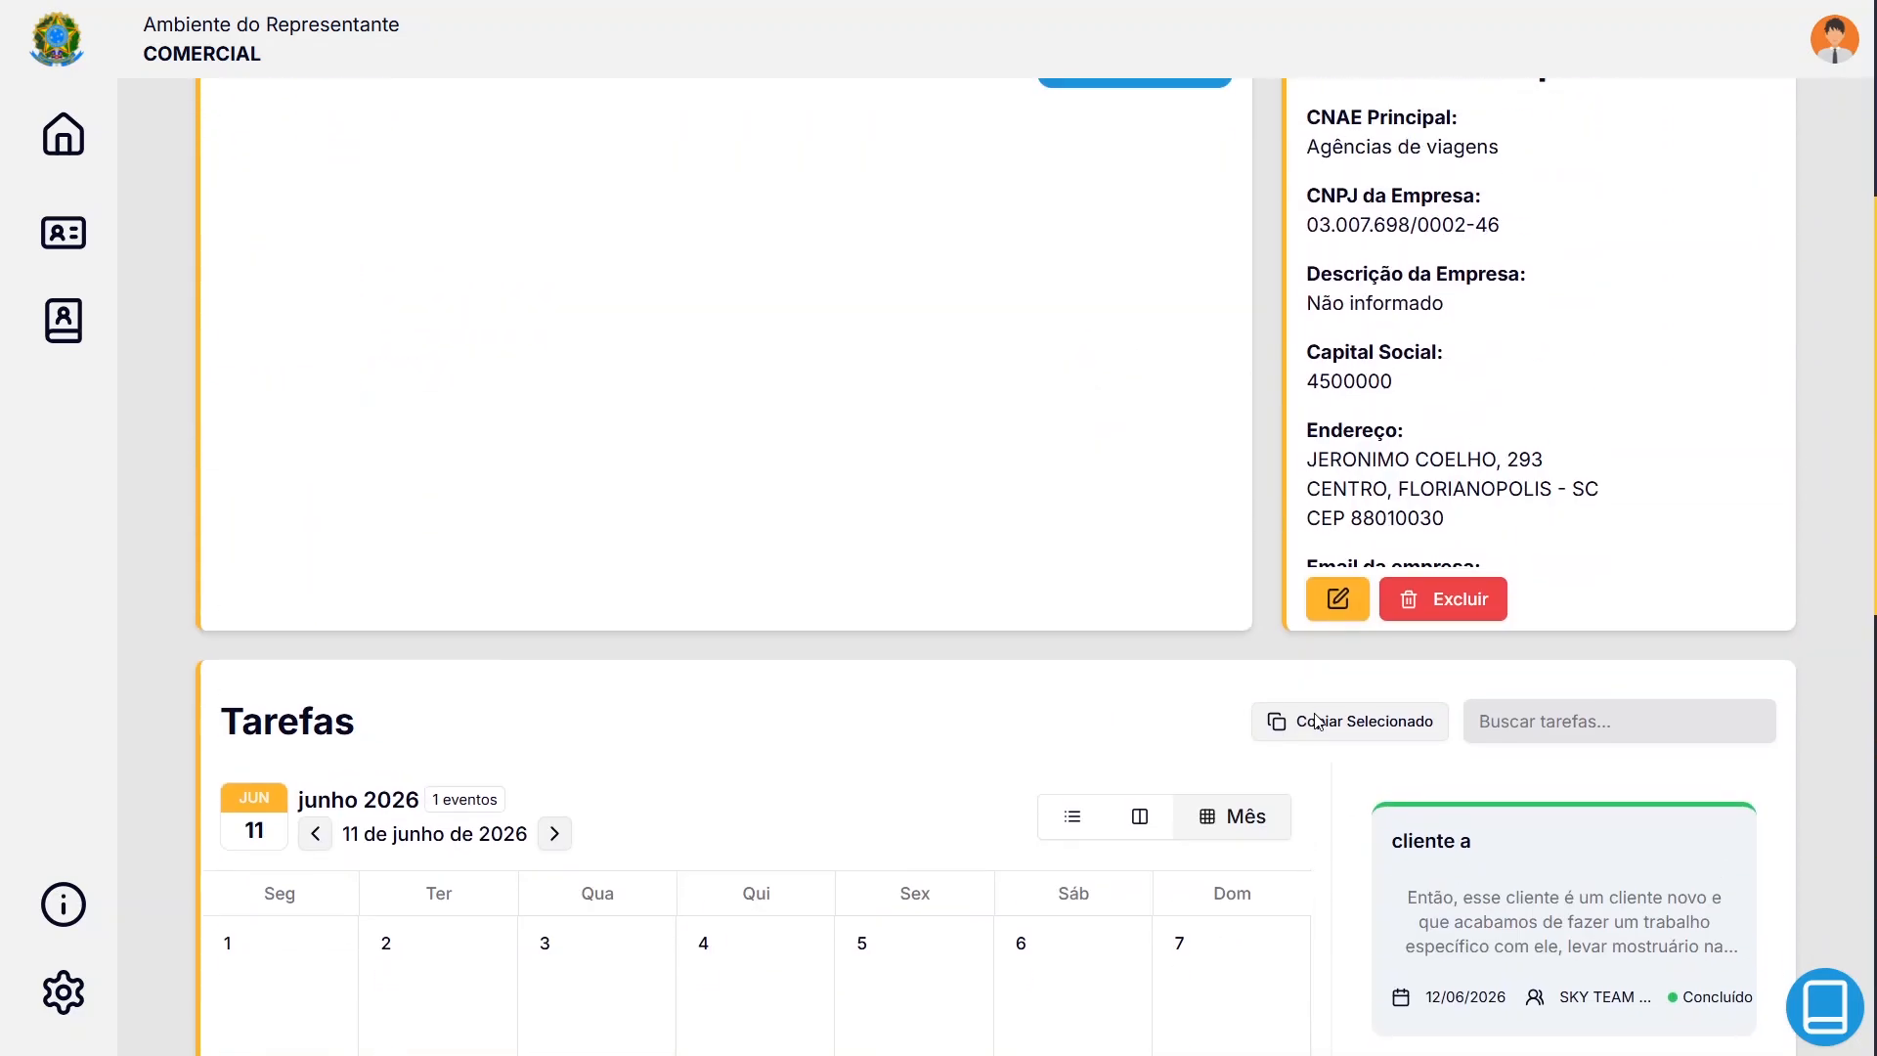
scroll(1306, 713, up, 2)
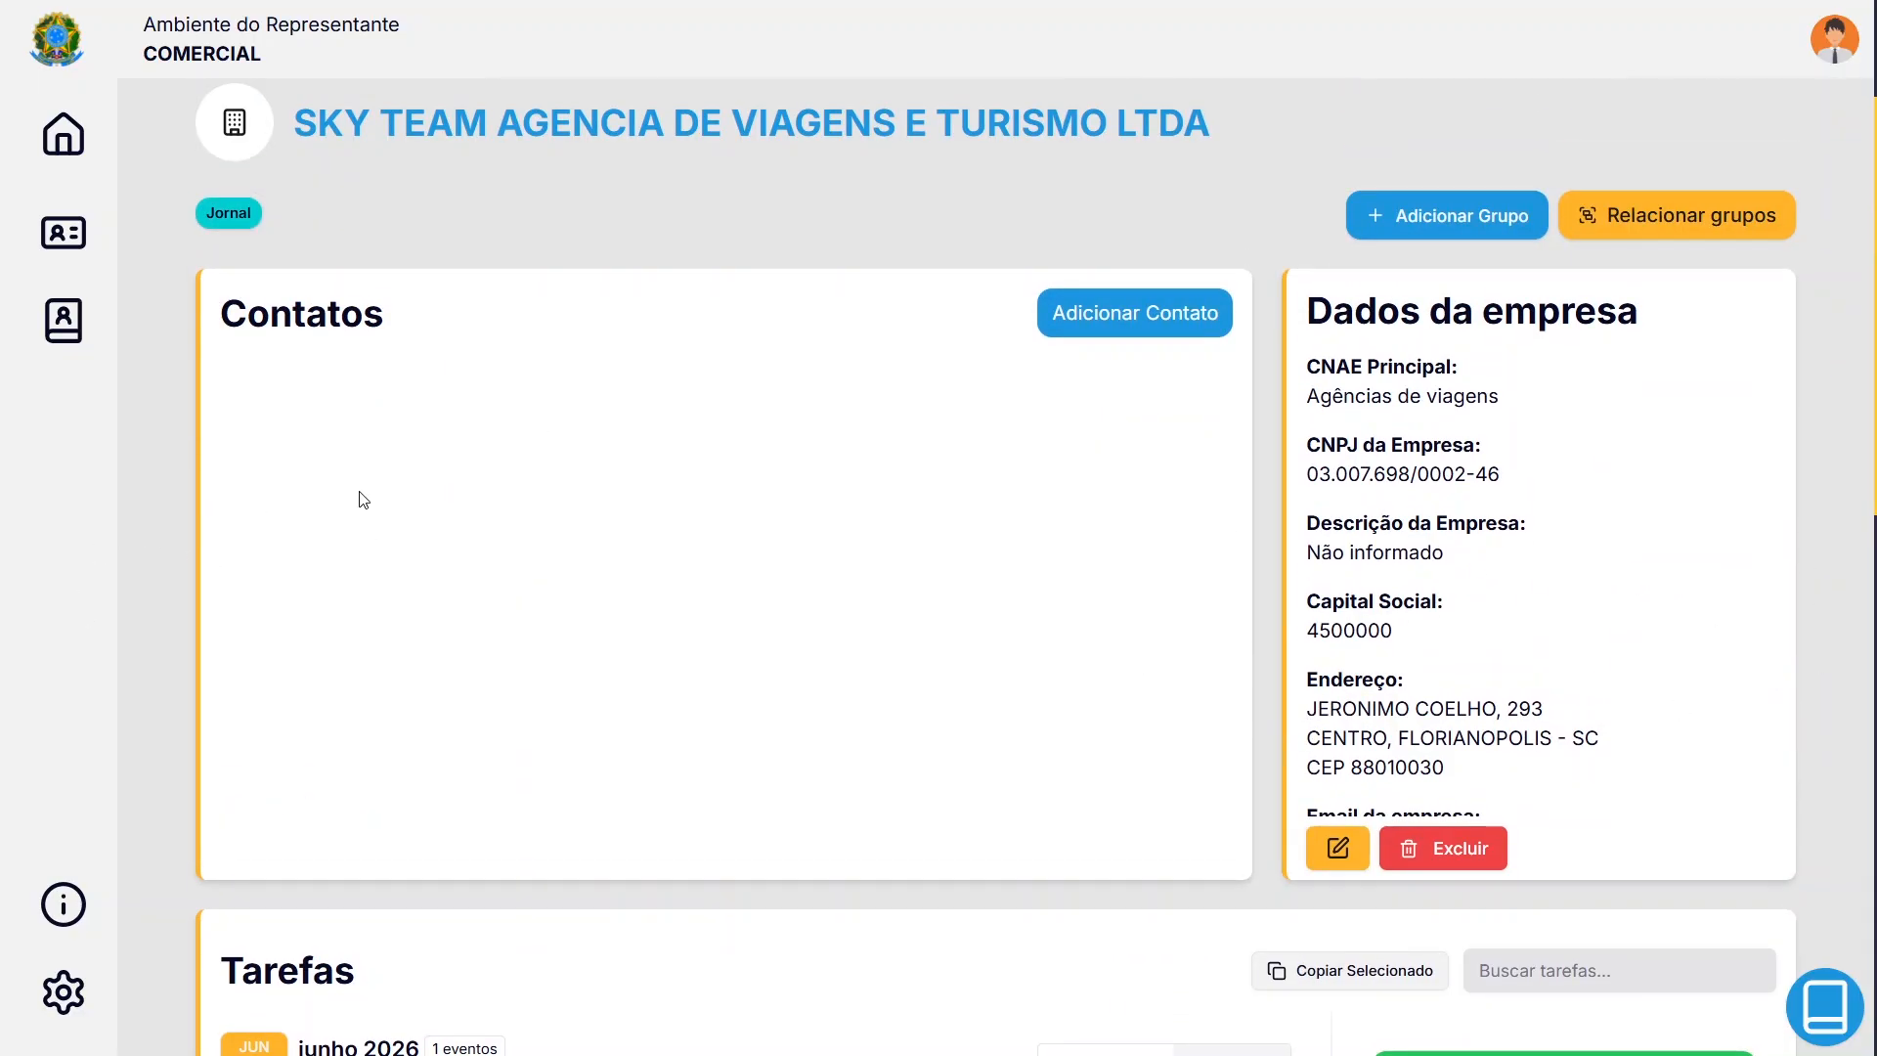
Check the client's "cliente a" task card and the Documentos section at the end of the page
scroll(363, 499, down, 6)
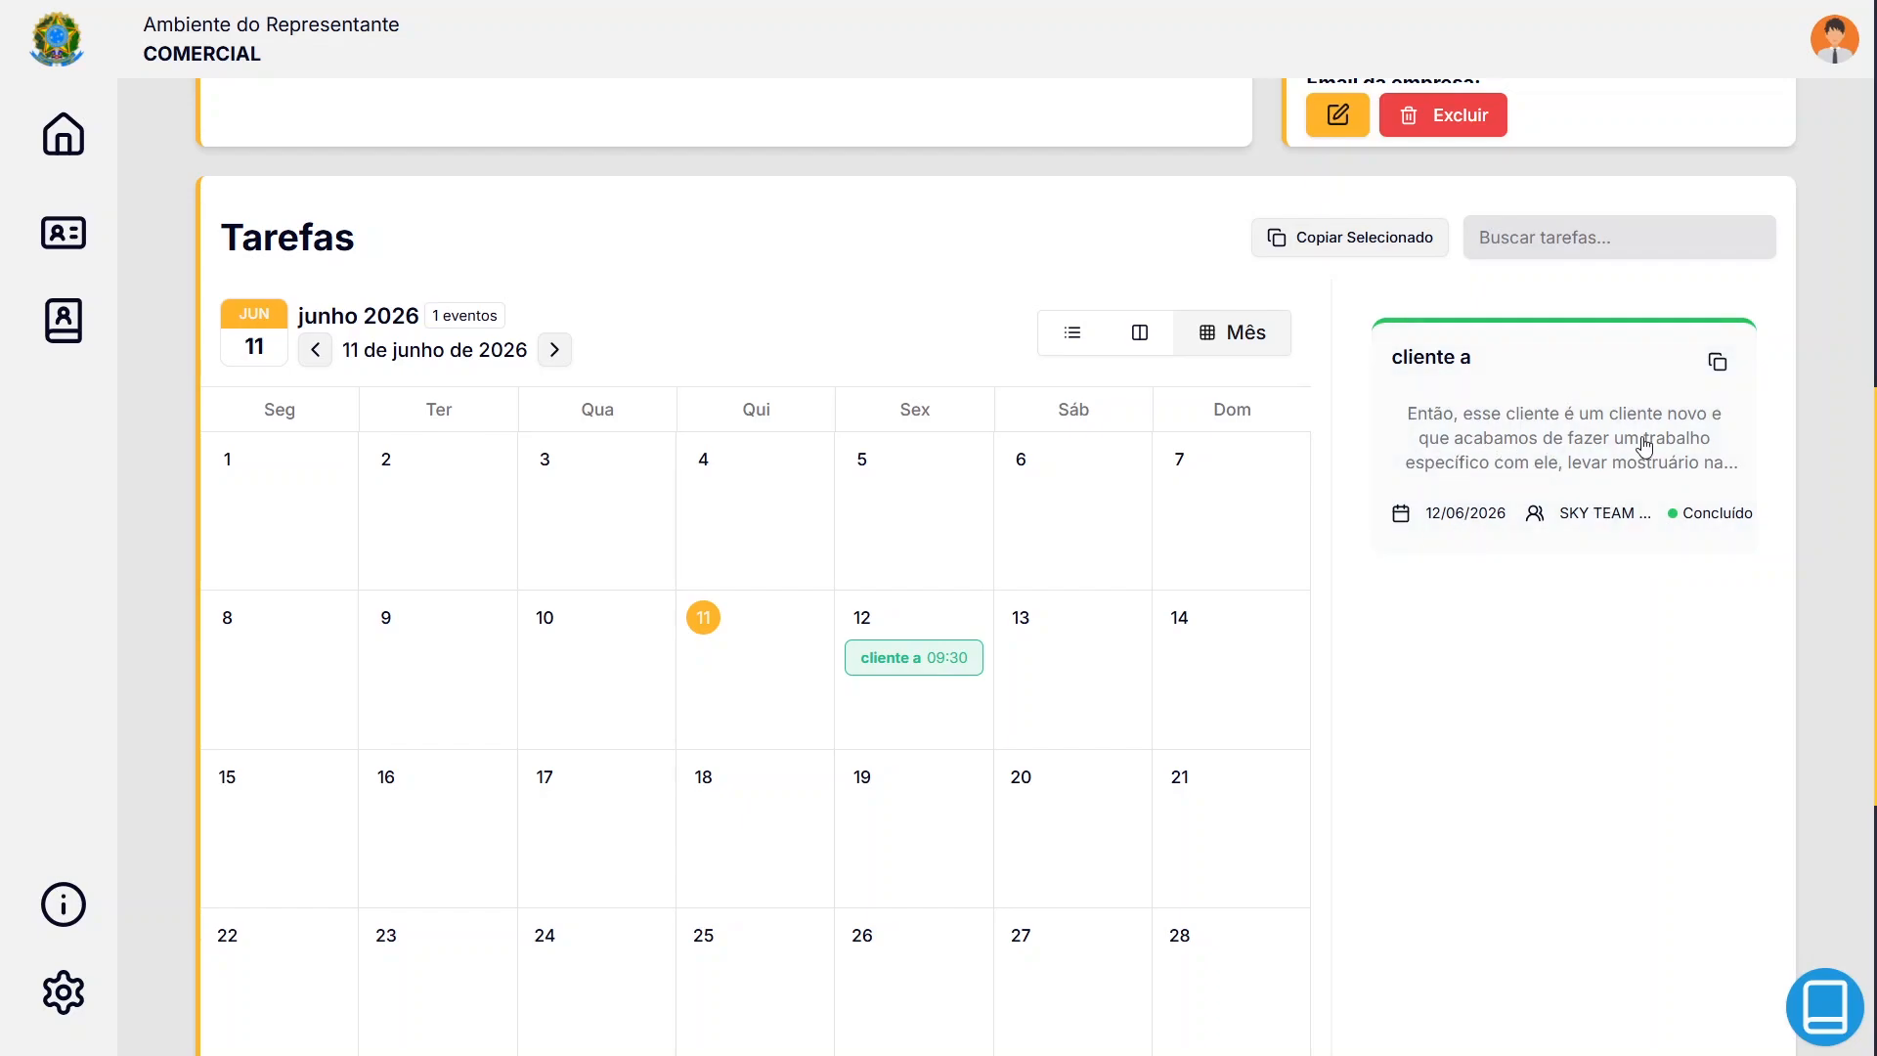
scroll(826, 544, down, 3)
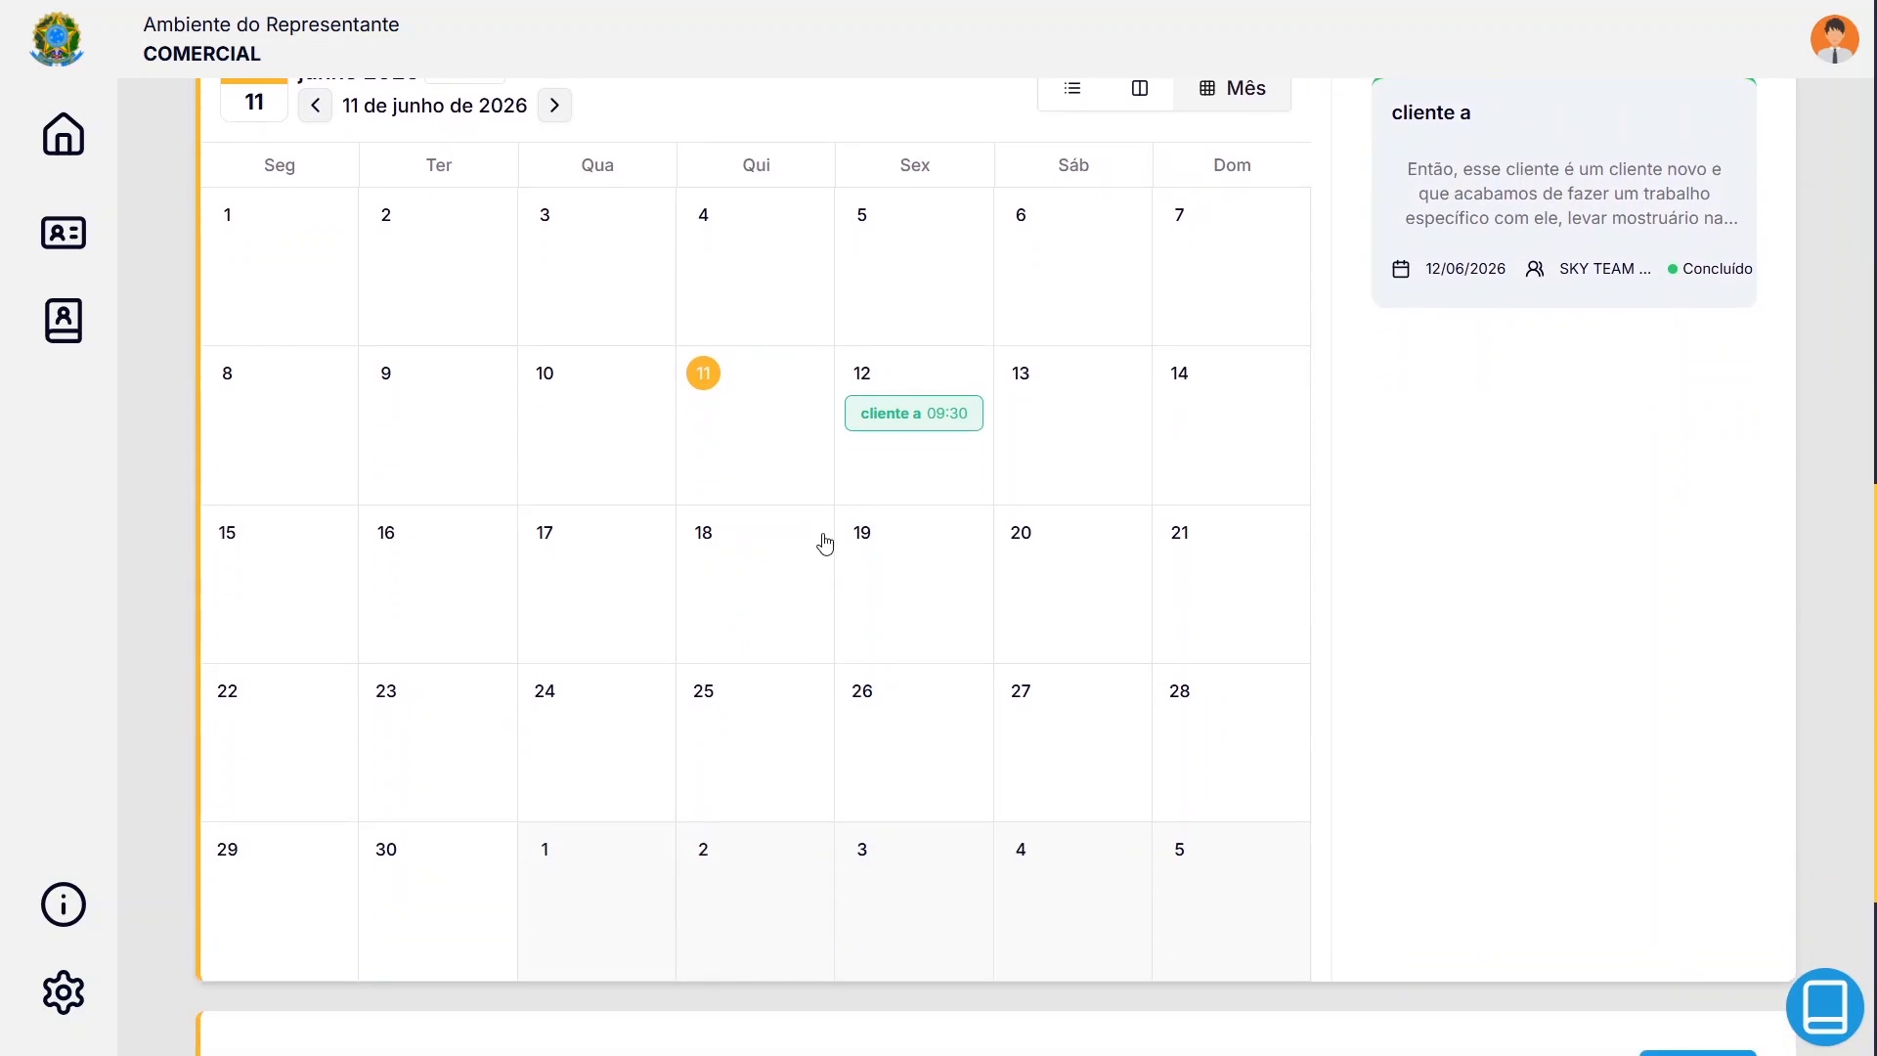
scroll(818, 533, down, 4)
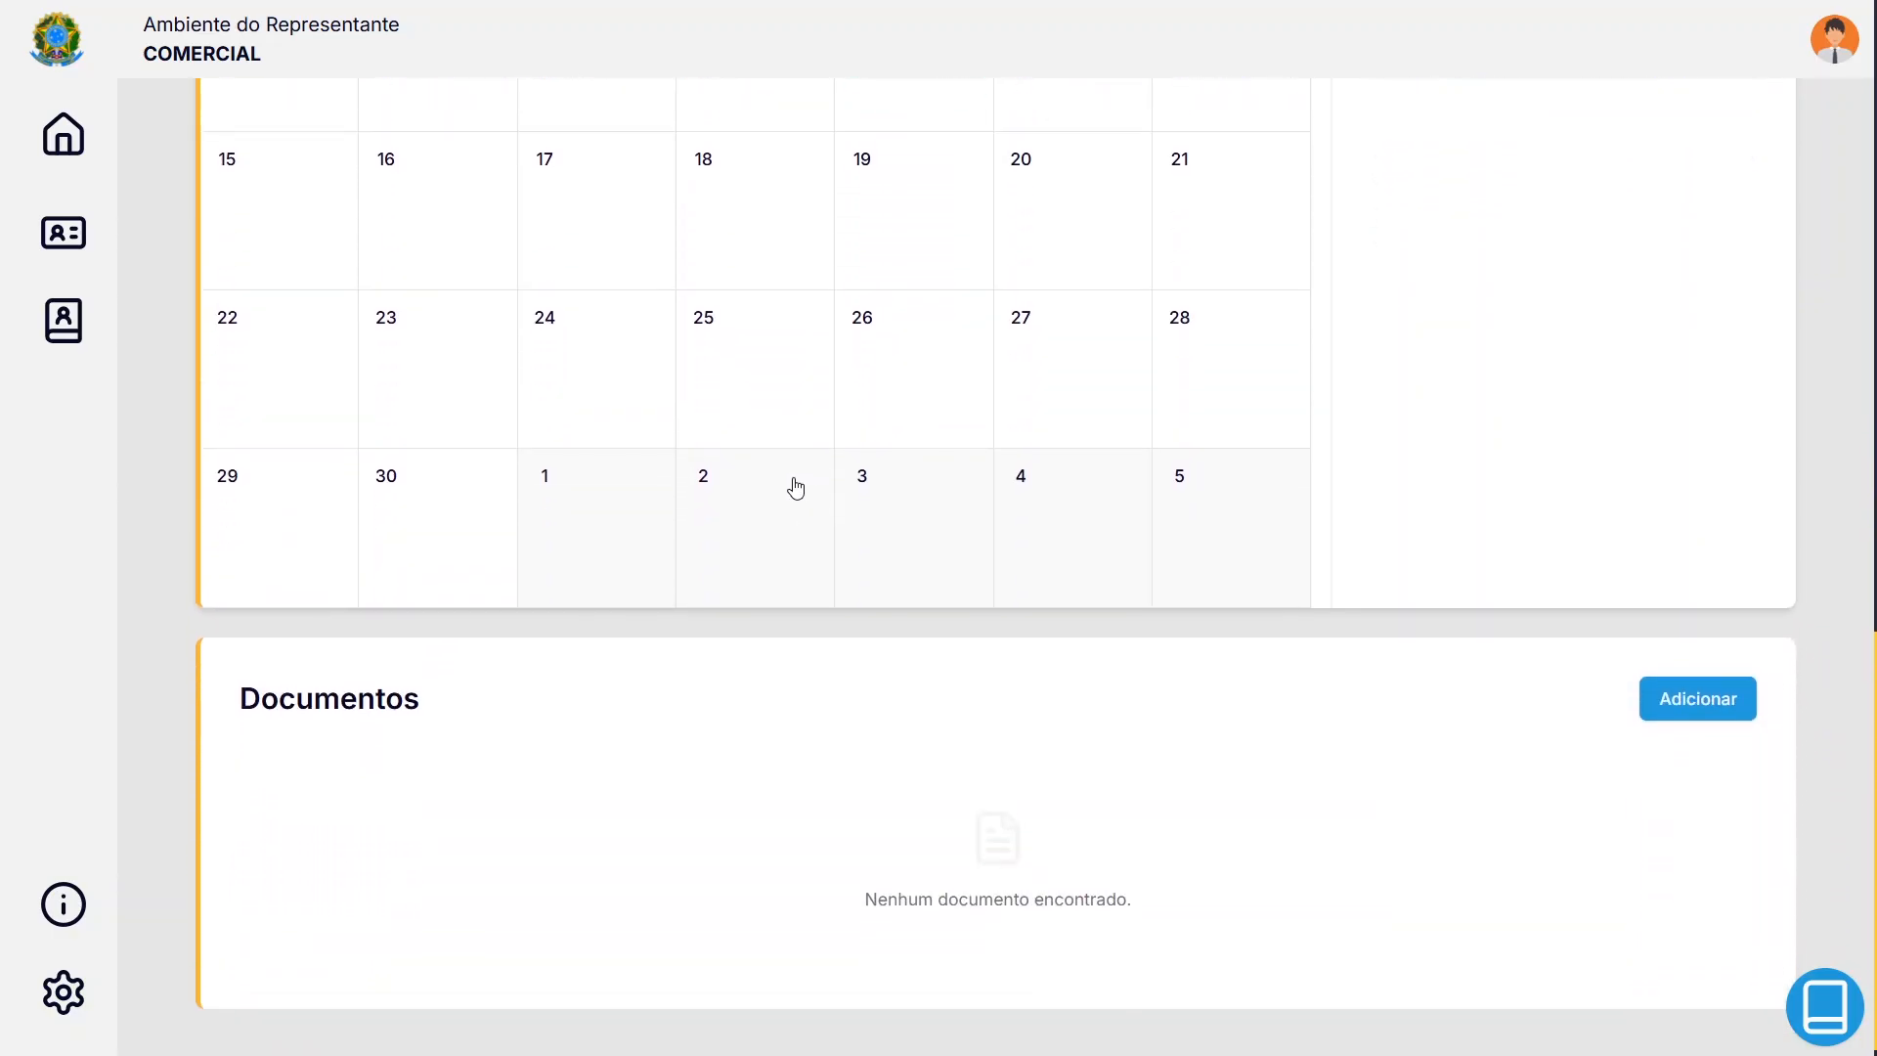
scroll(799, 503, up, 13)
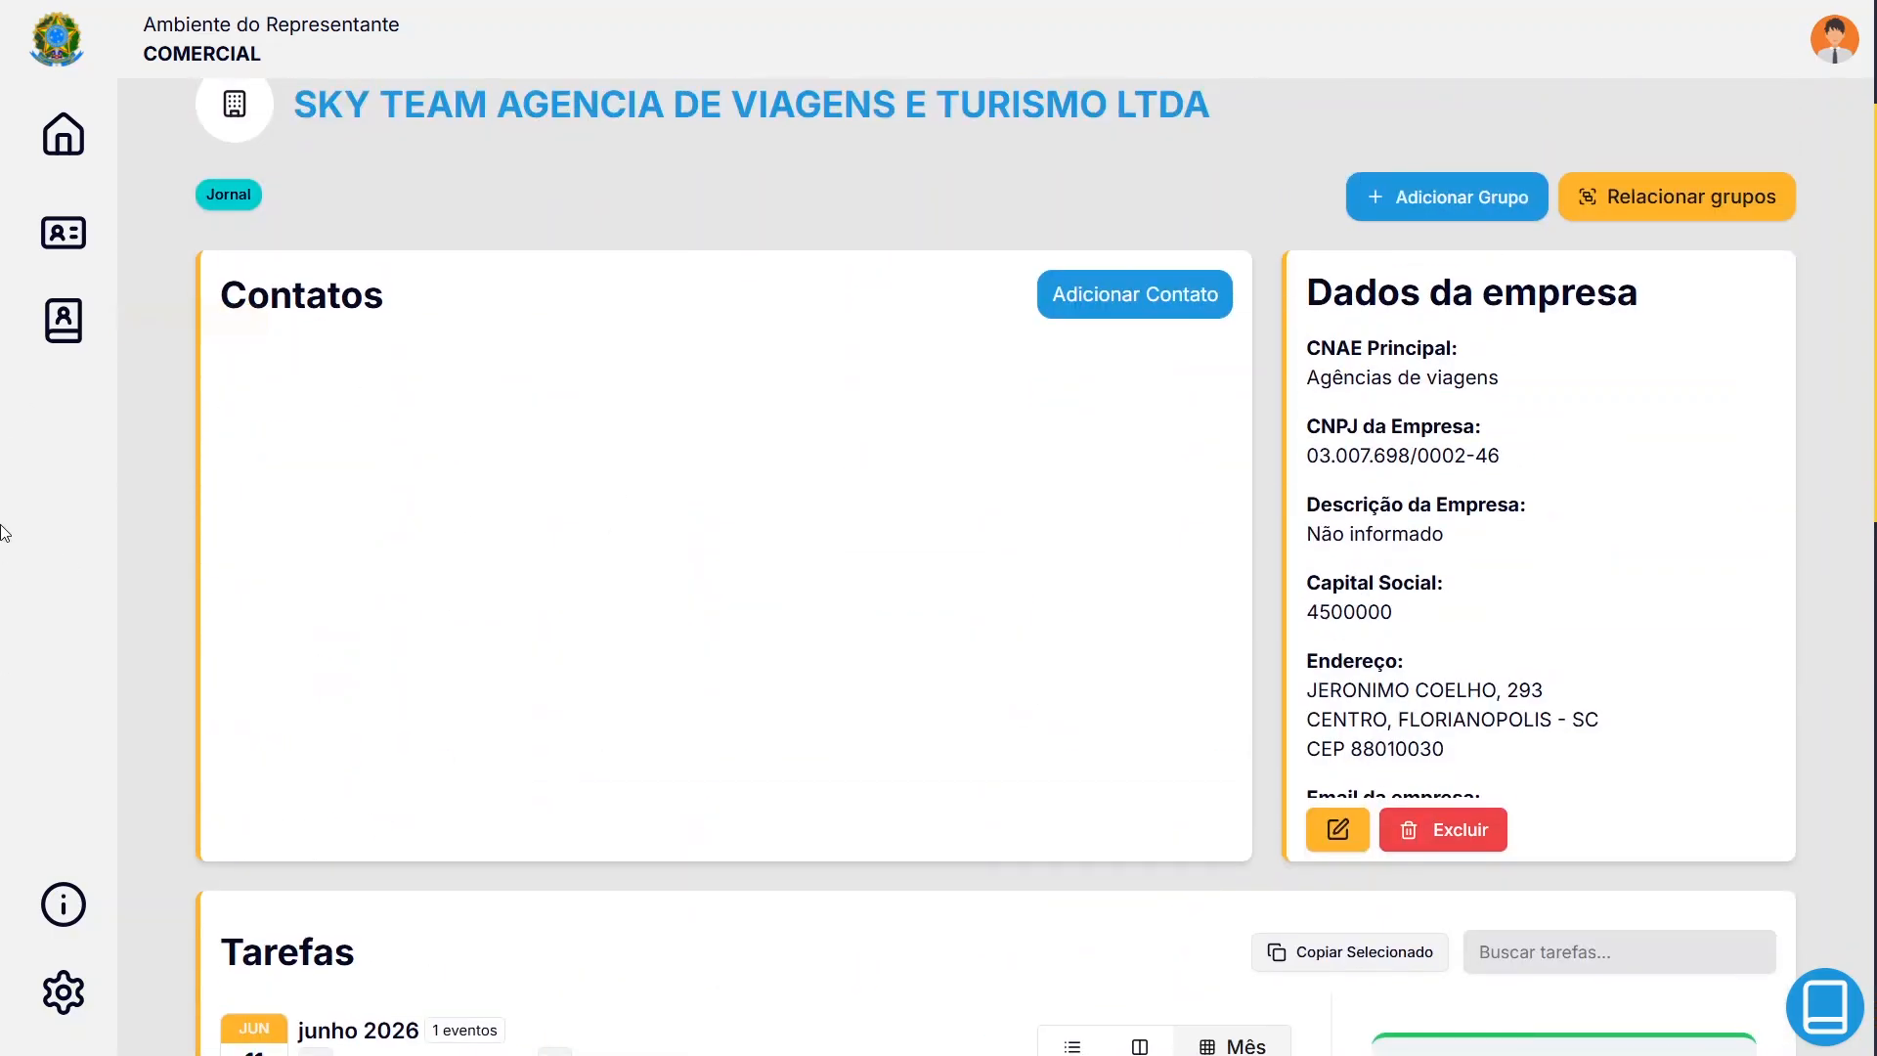
scroll(241, 652, down, 14)
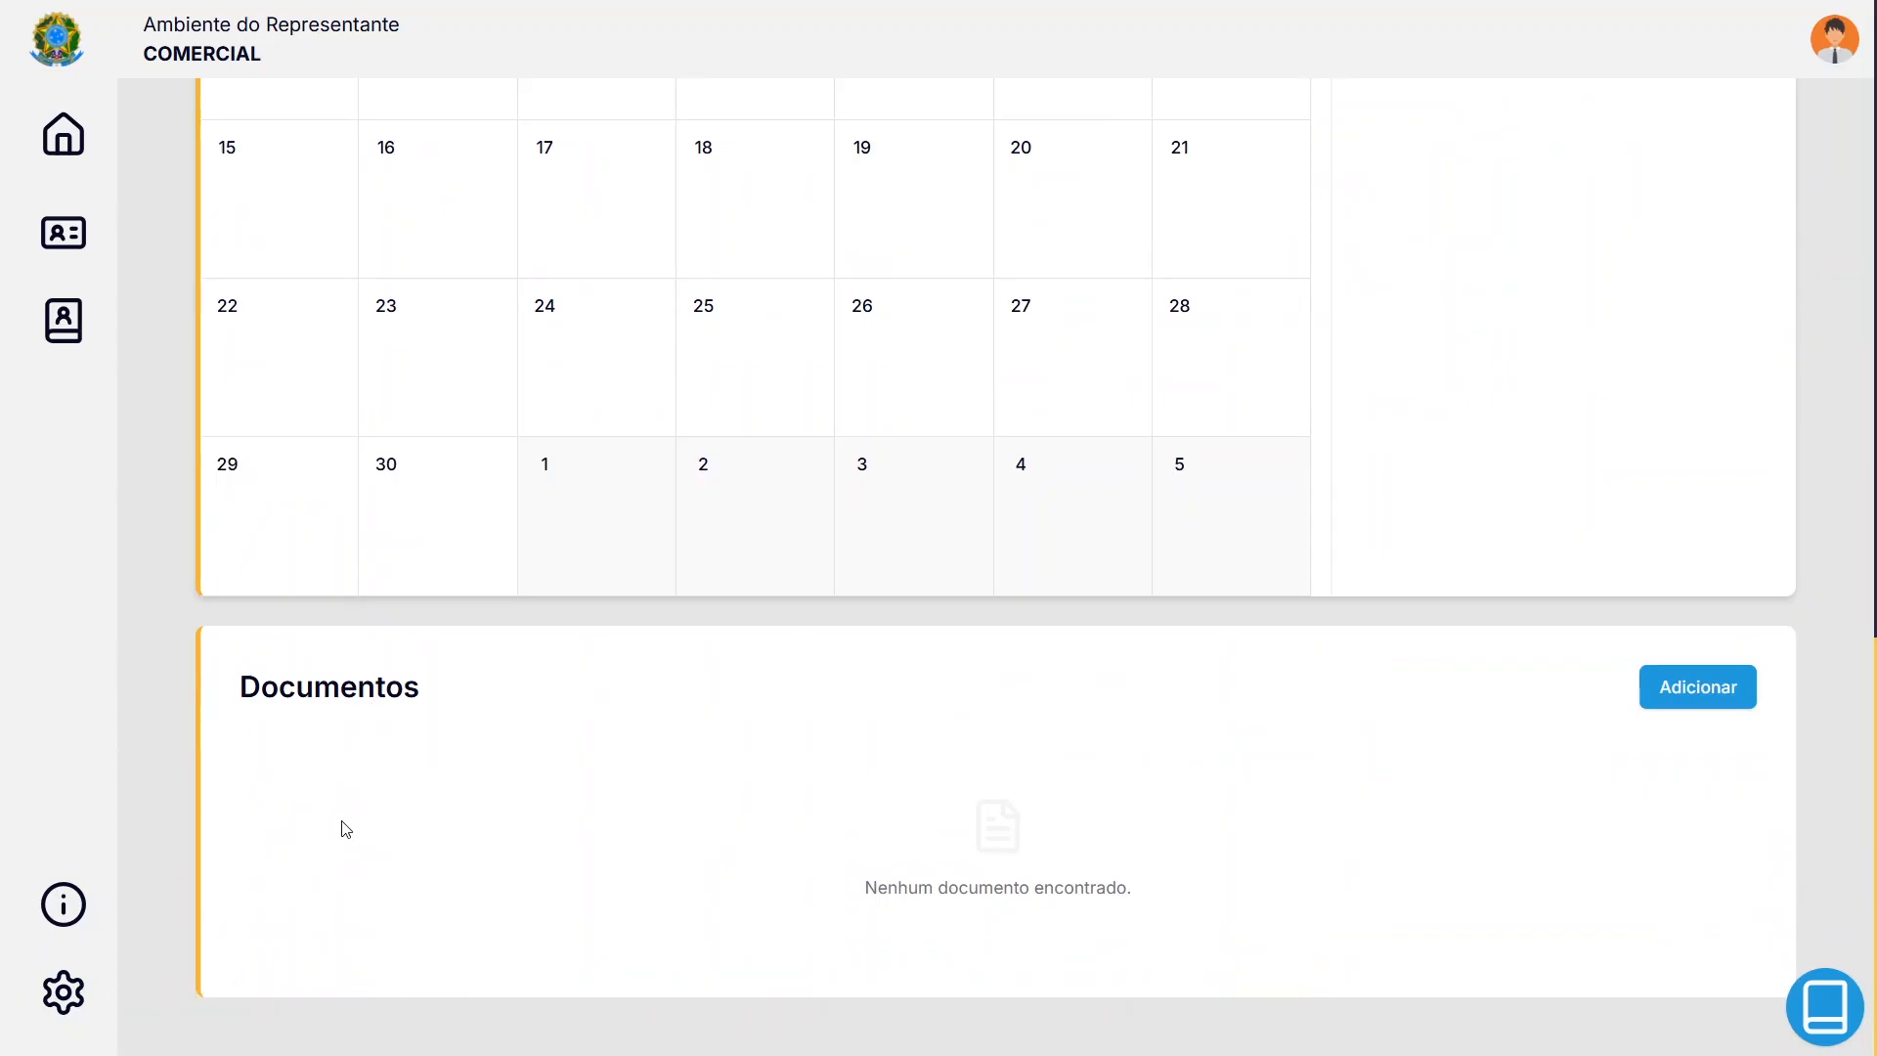
Inspect the form for adding a file to the client's Documentos section, and close it without sending anything
click(1655, 701)
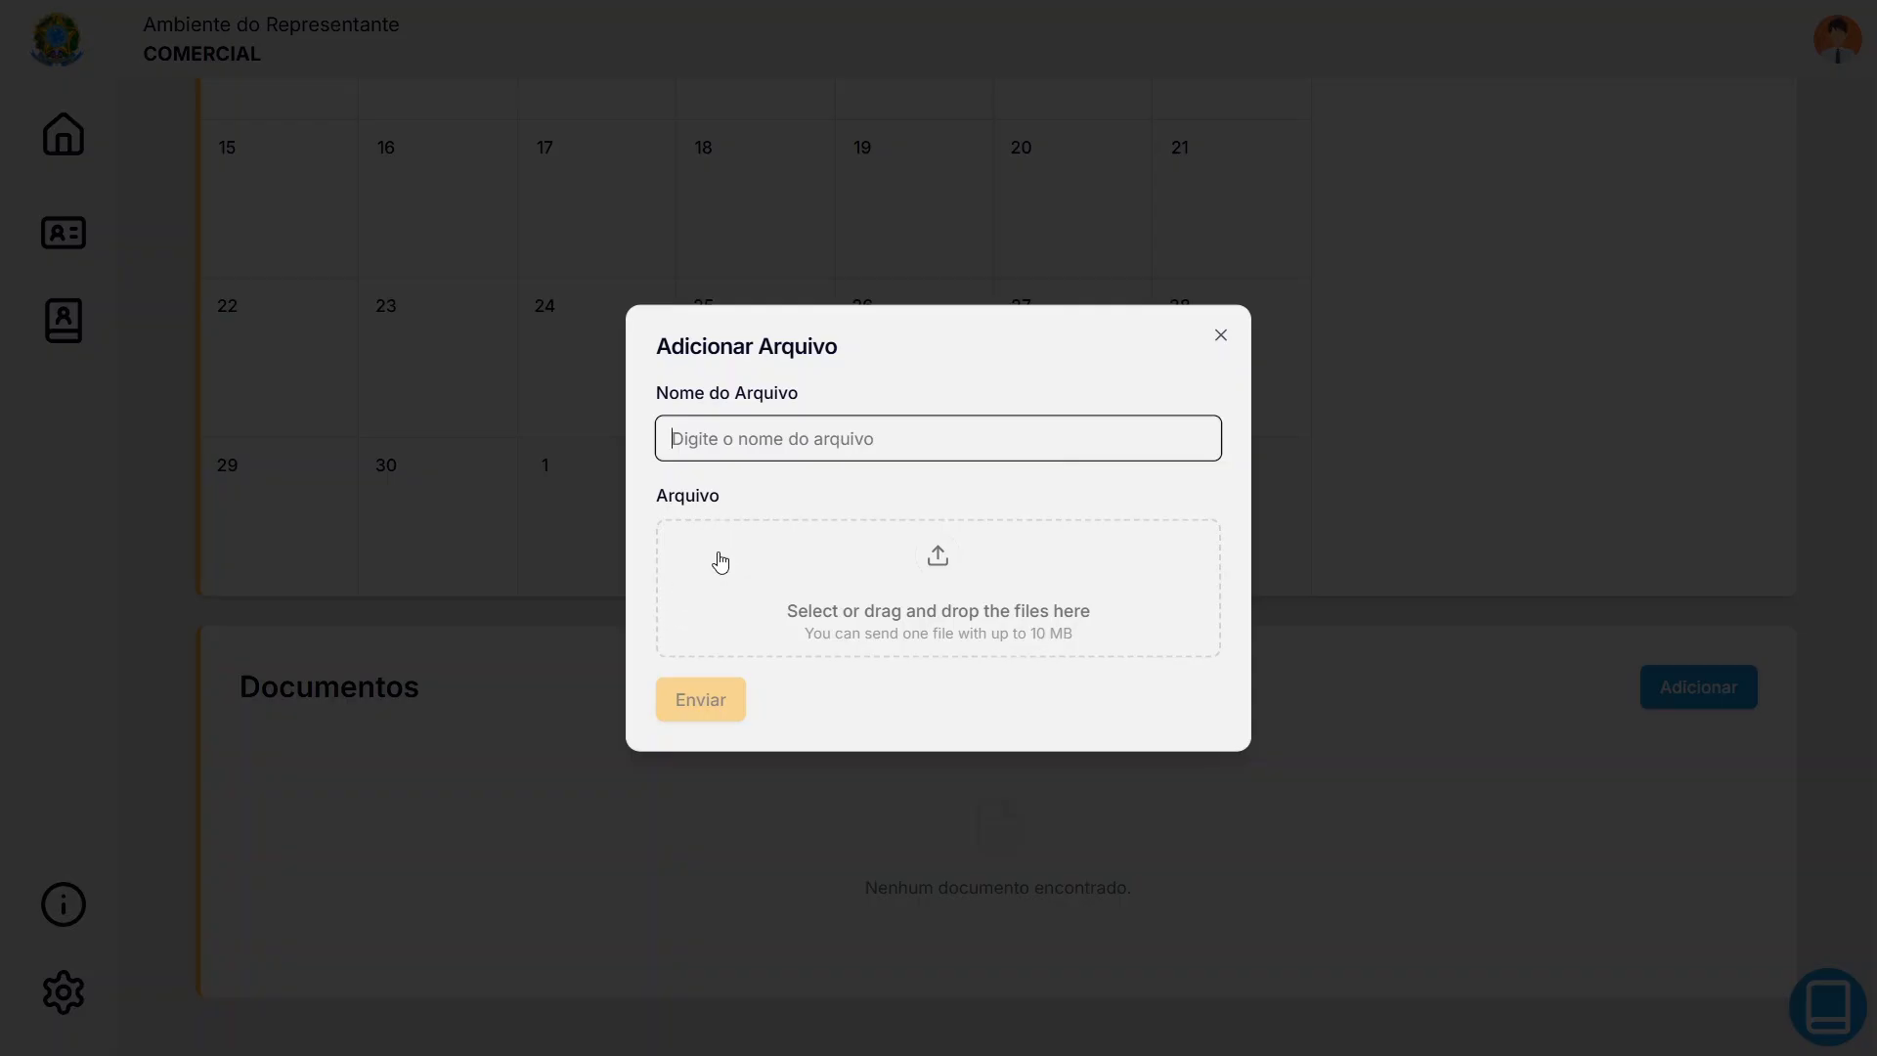
click(1220, 336)
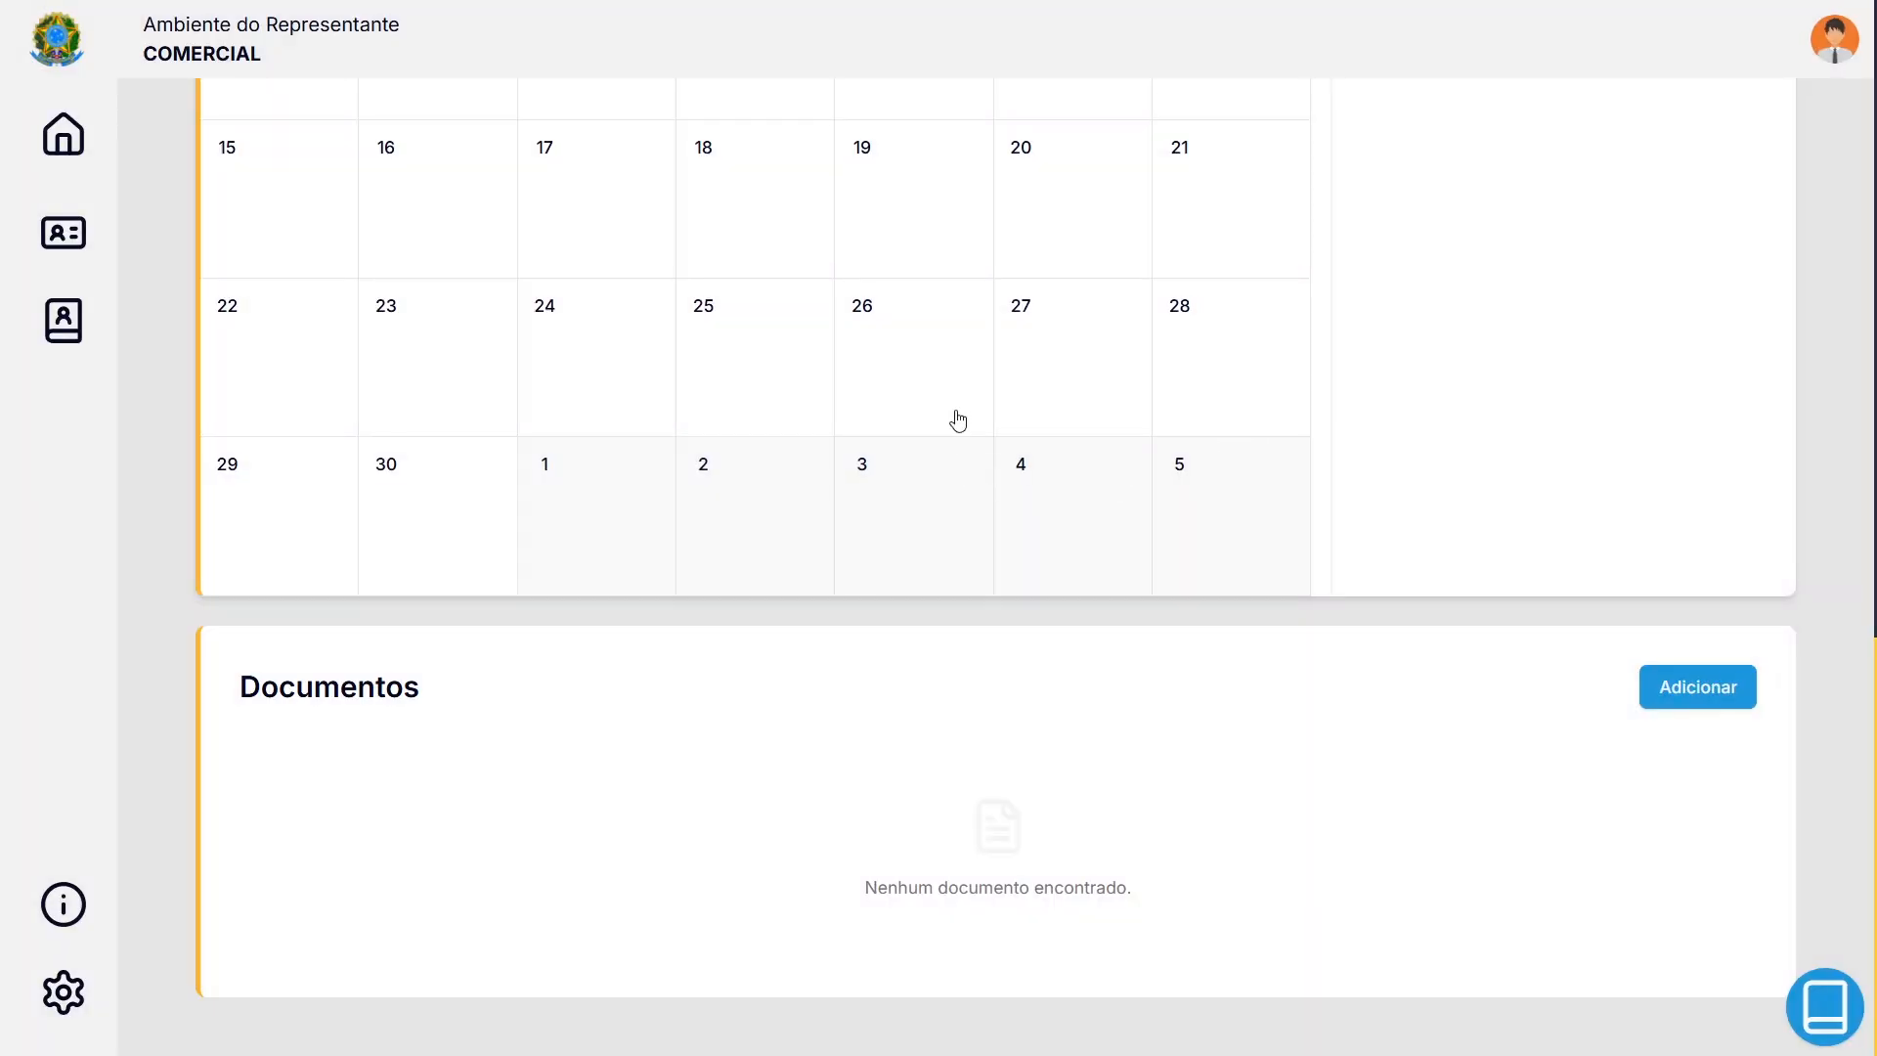
scroll(925, 616, up, 10)
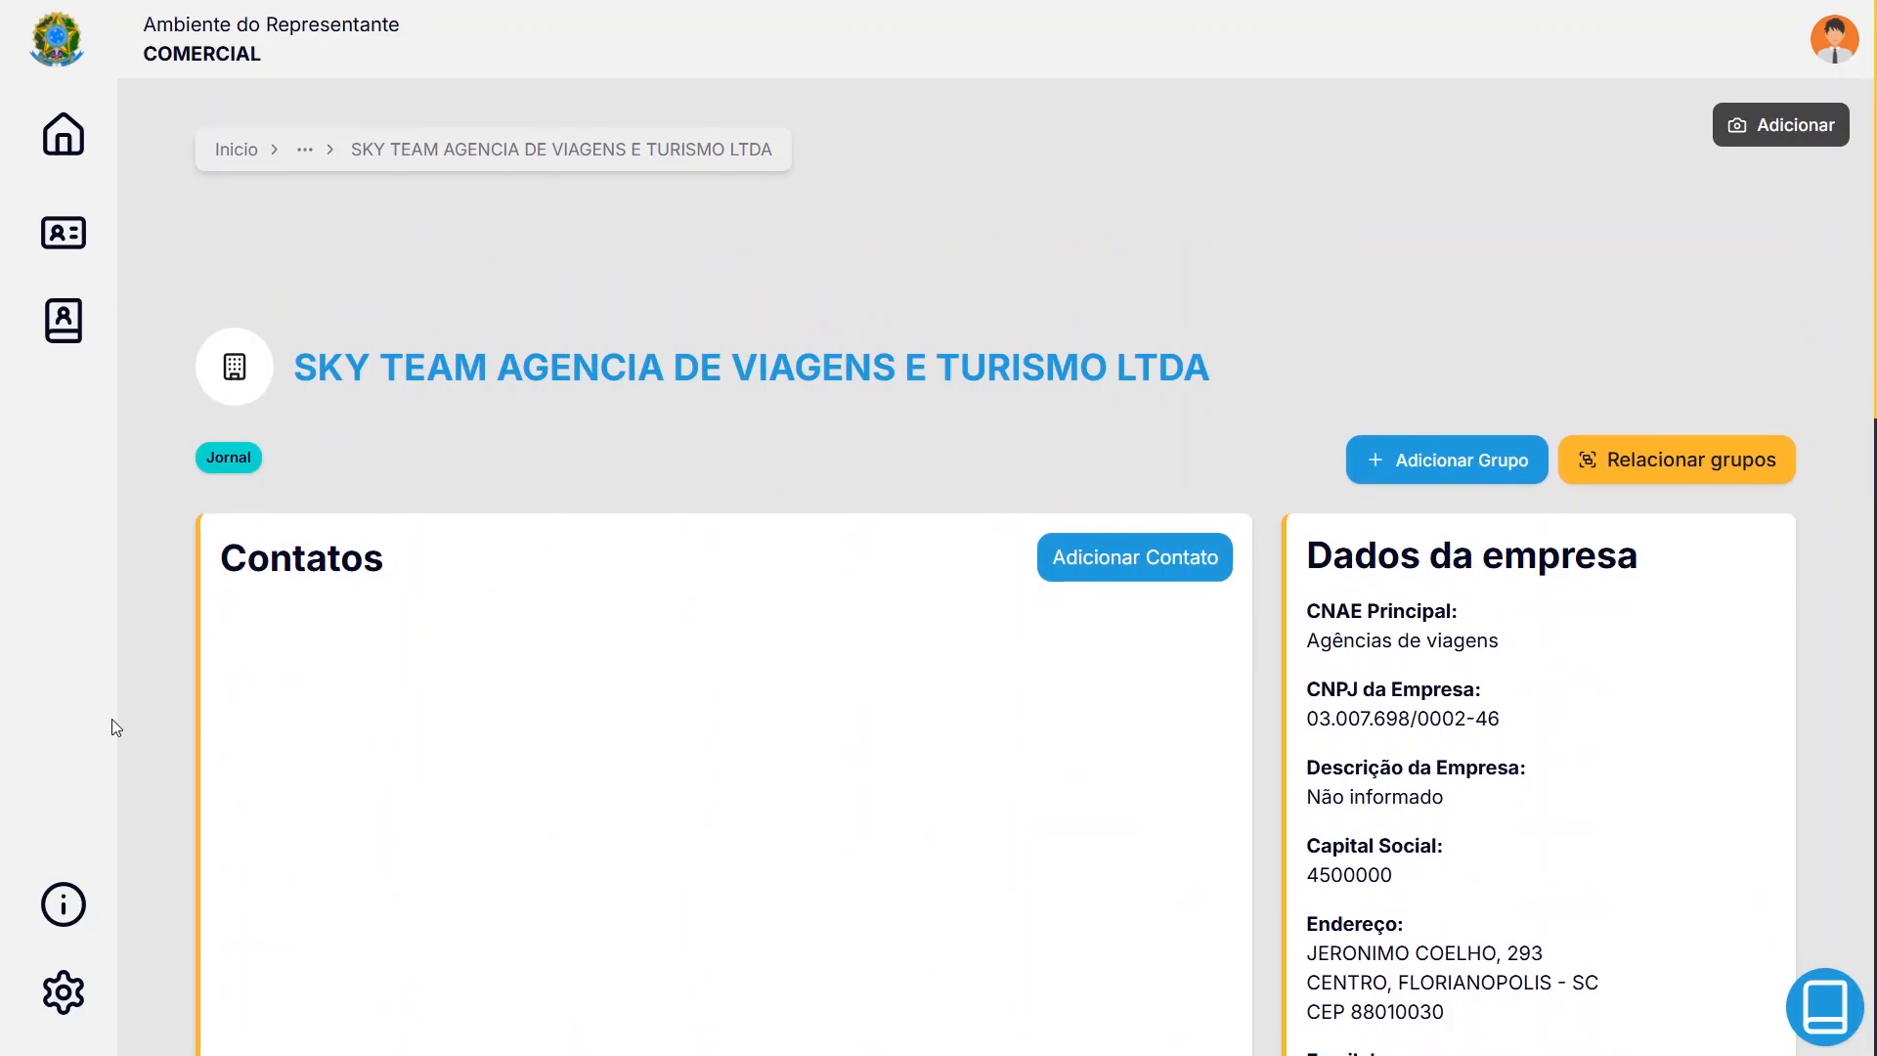
Go to Minhas Tarefas from the home page and look over the June 2026 calendar and the task cards
click(64, 134)
scroll(382, 409, down, 3)
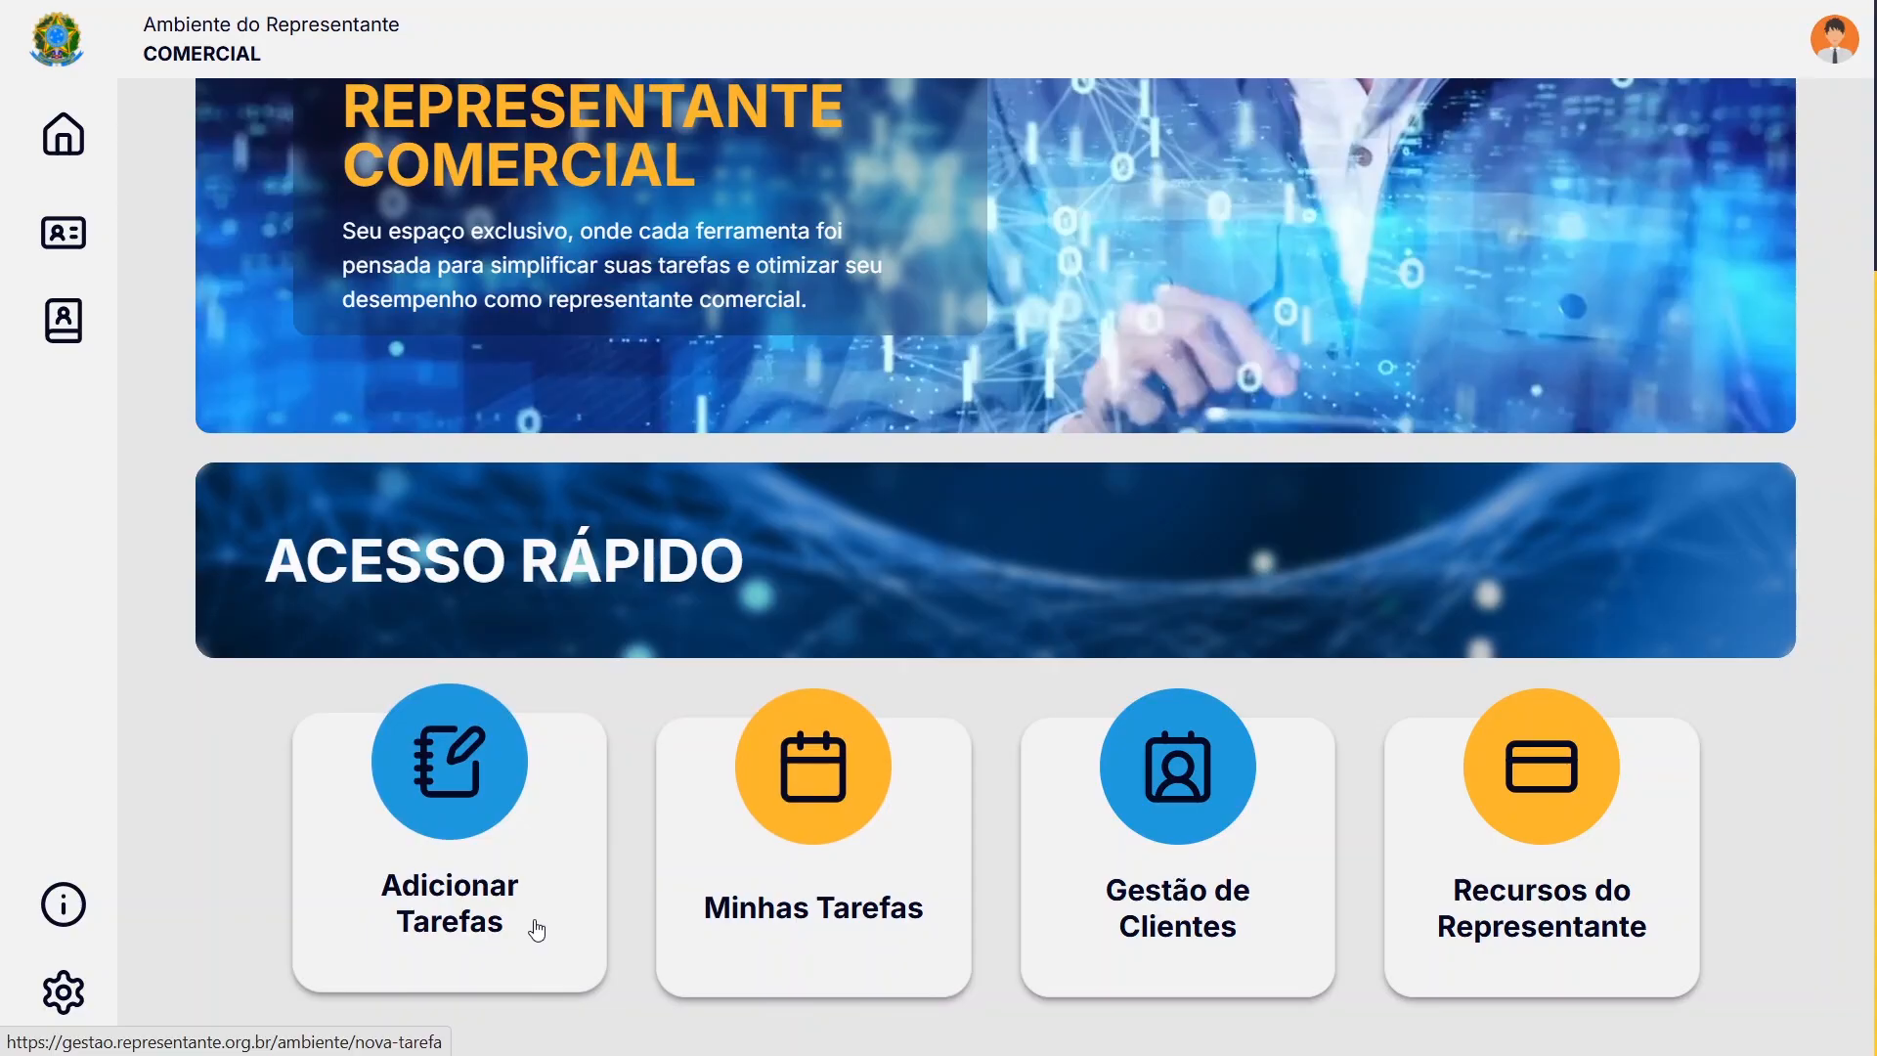
click(771, 876)
scroll(770, 741, down, 3)
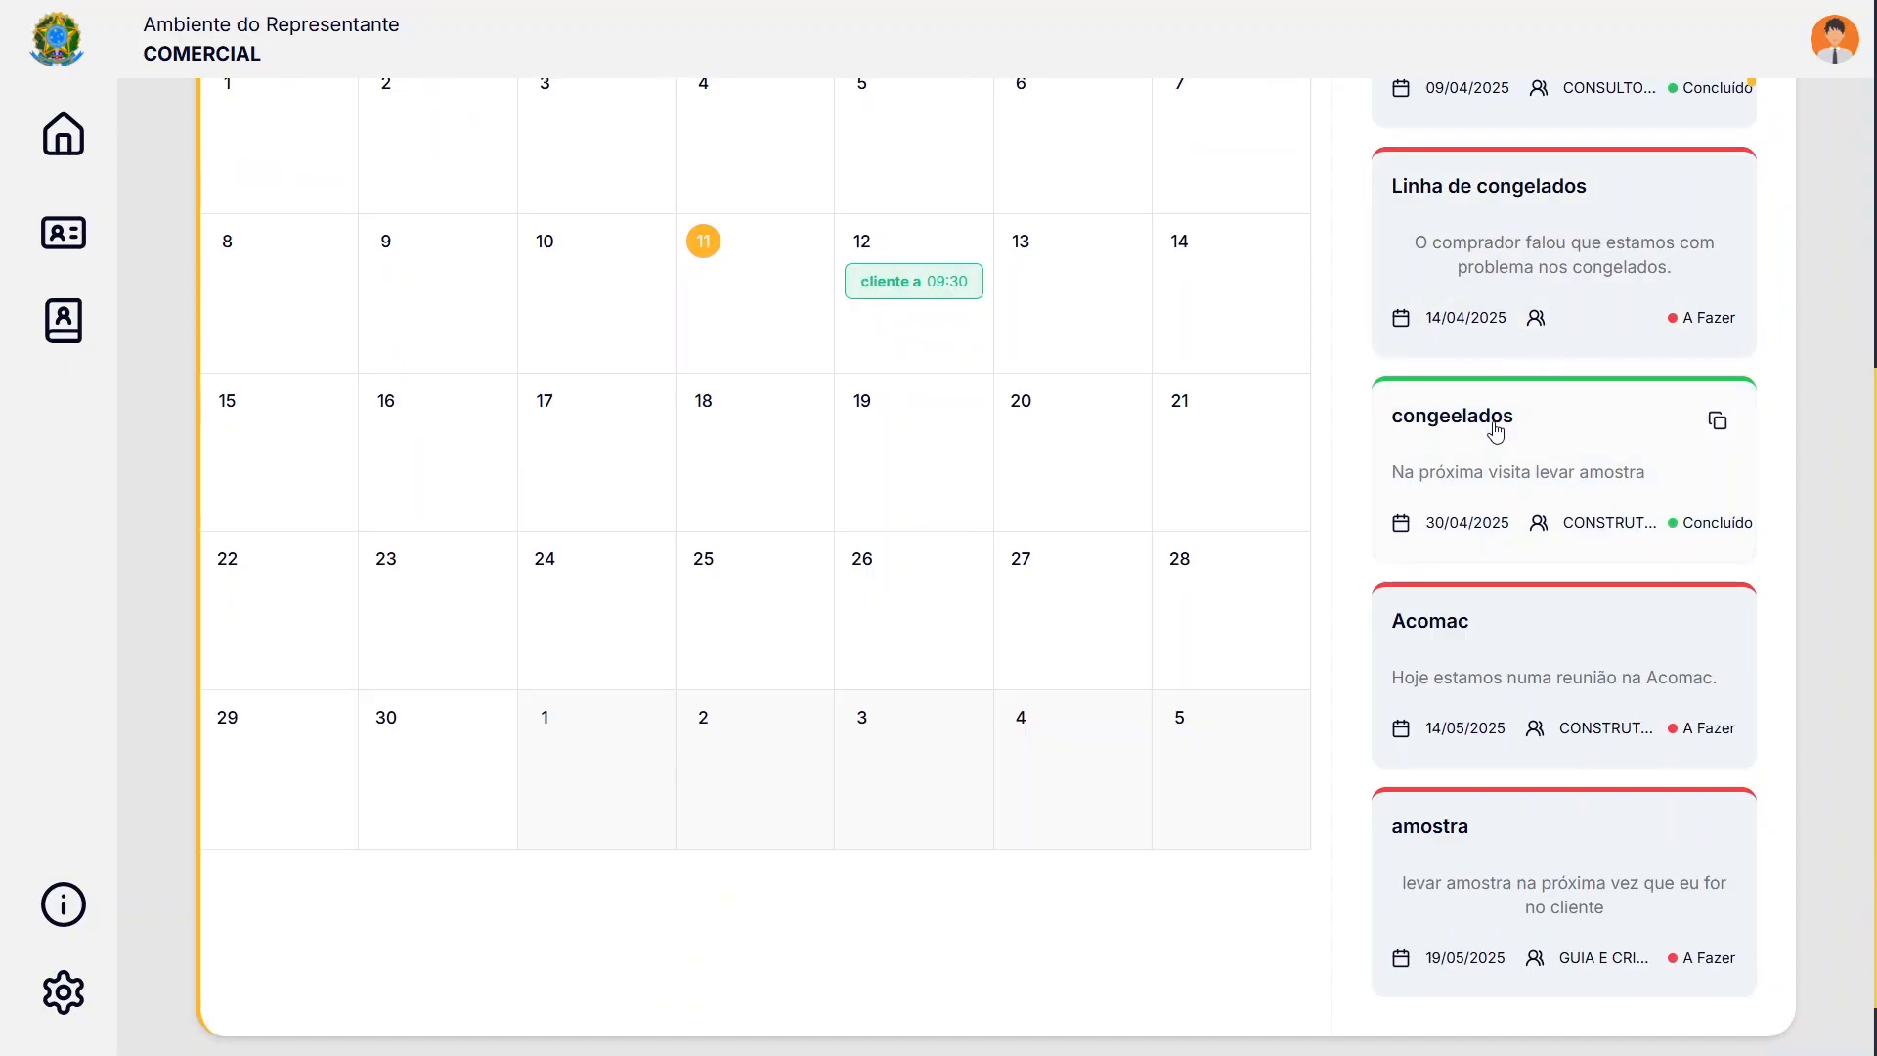
scroll(1500, 482, down, 7)
scroll(1506, 543, up, 7)
scroll(484, 518, up, 5)
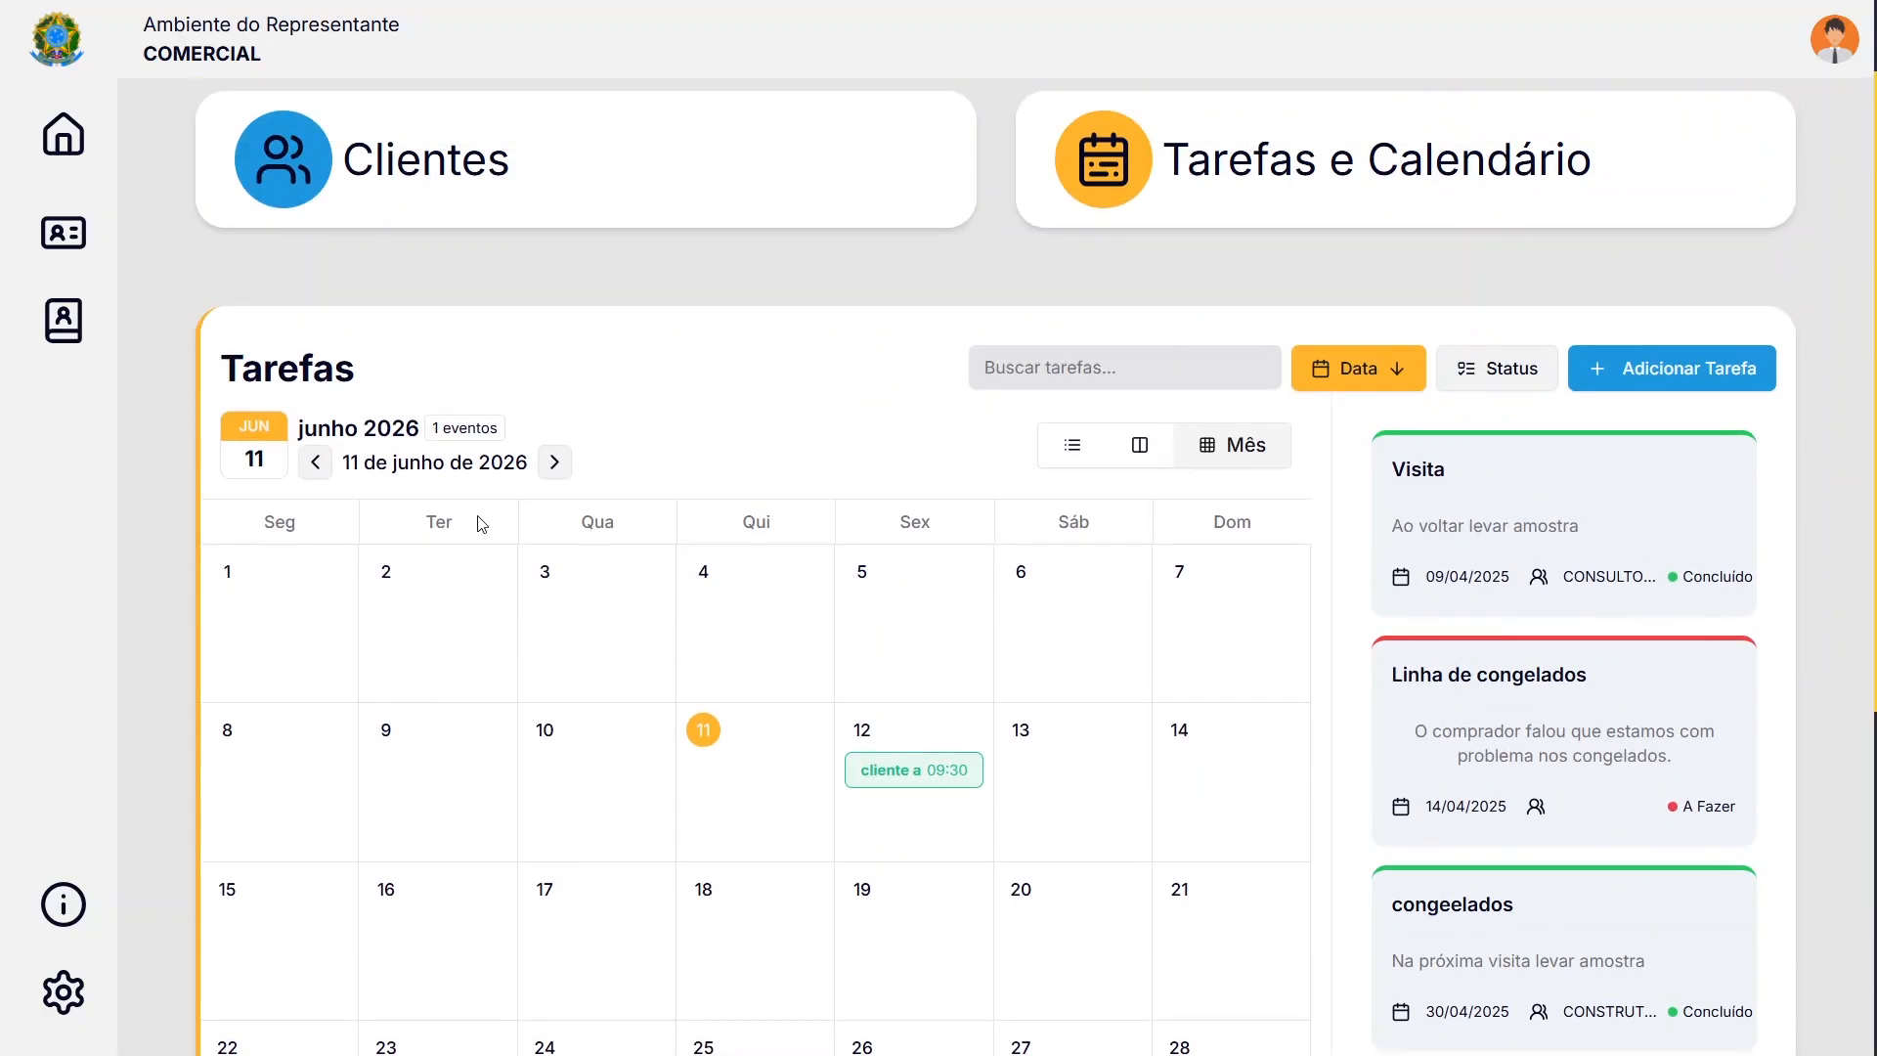
Browse the task calendar forward through July and August 2026
click(554, 462)
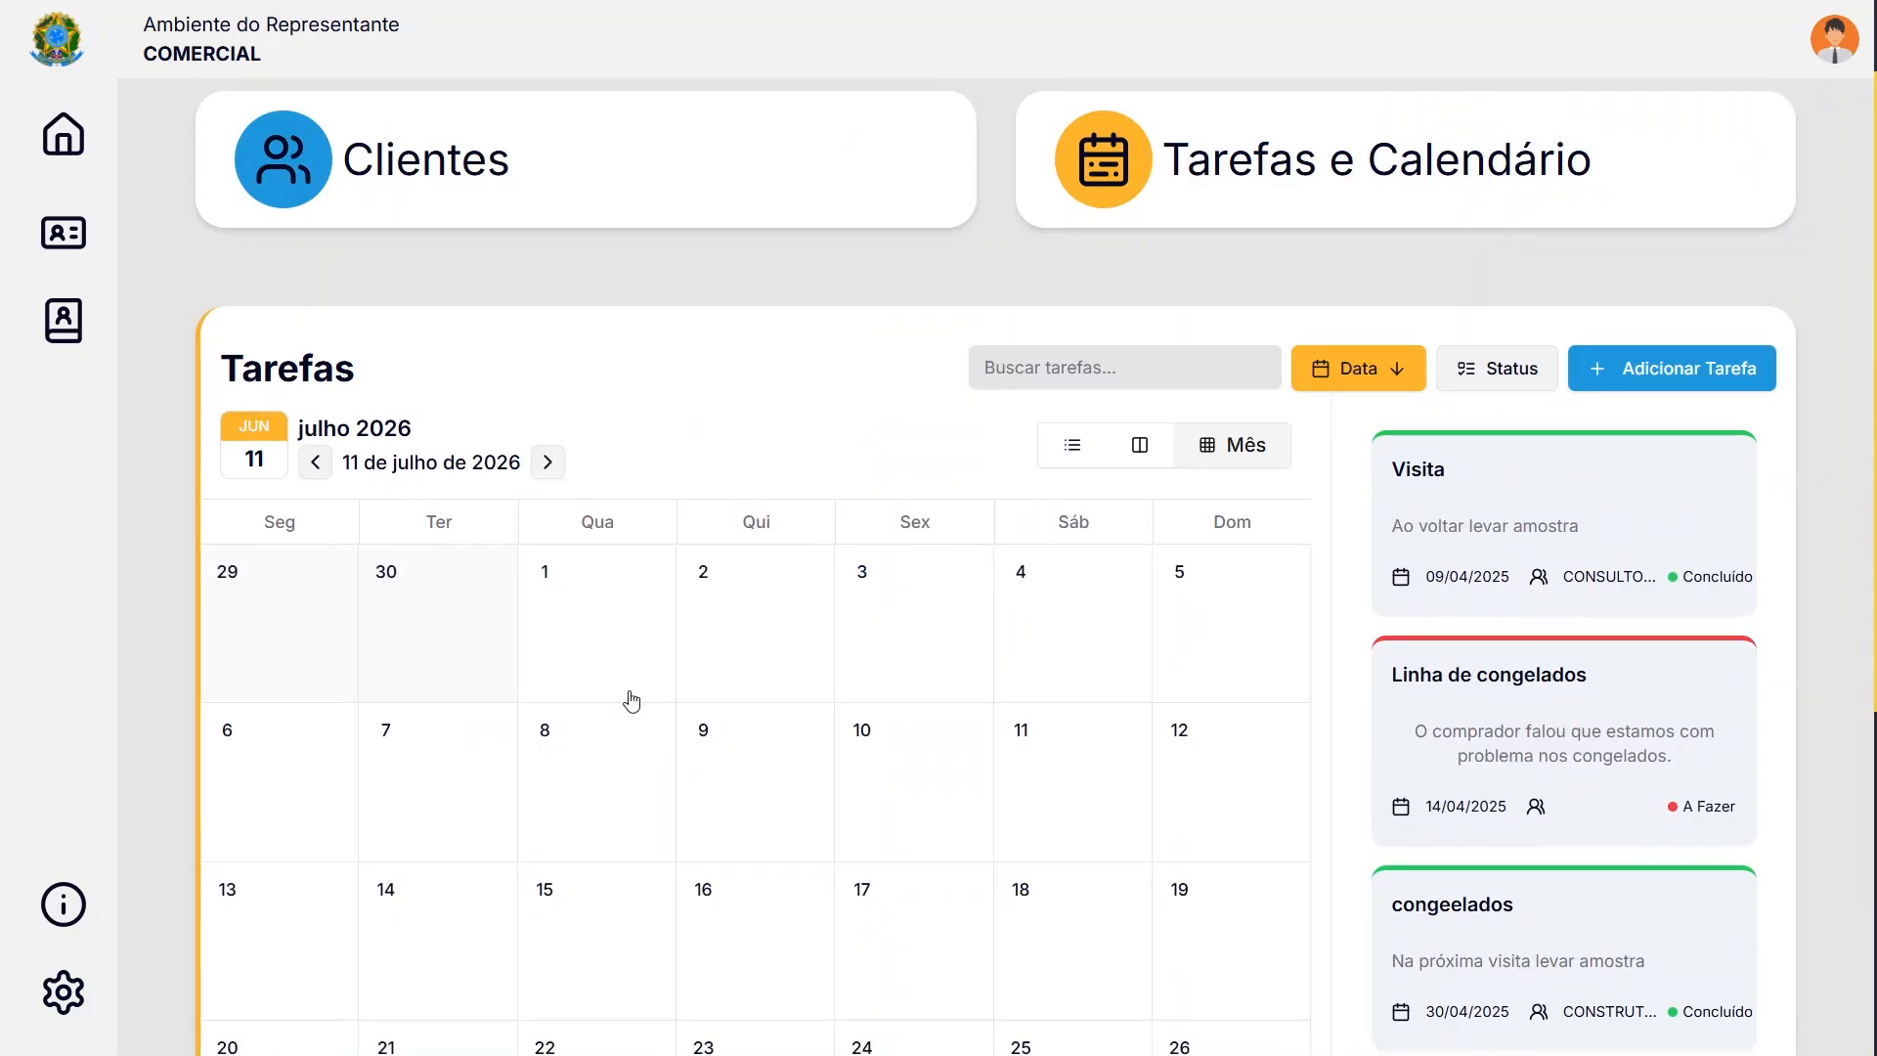
scroll(636, 696, down, 4)
scroll(620, 515, up, 5)
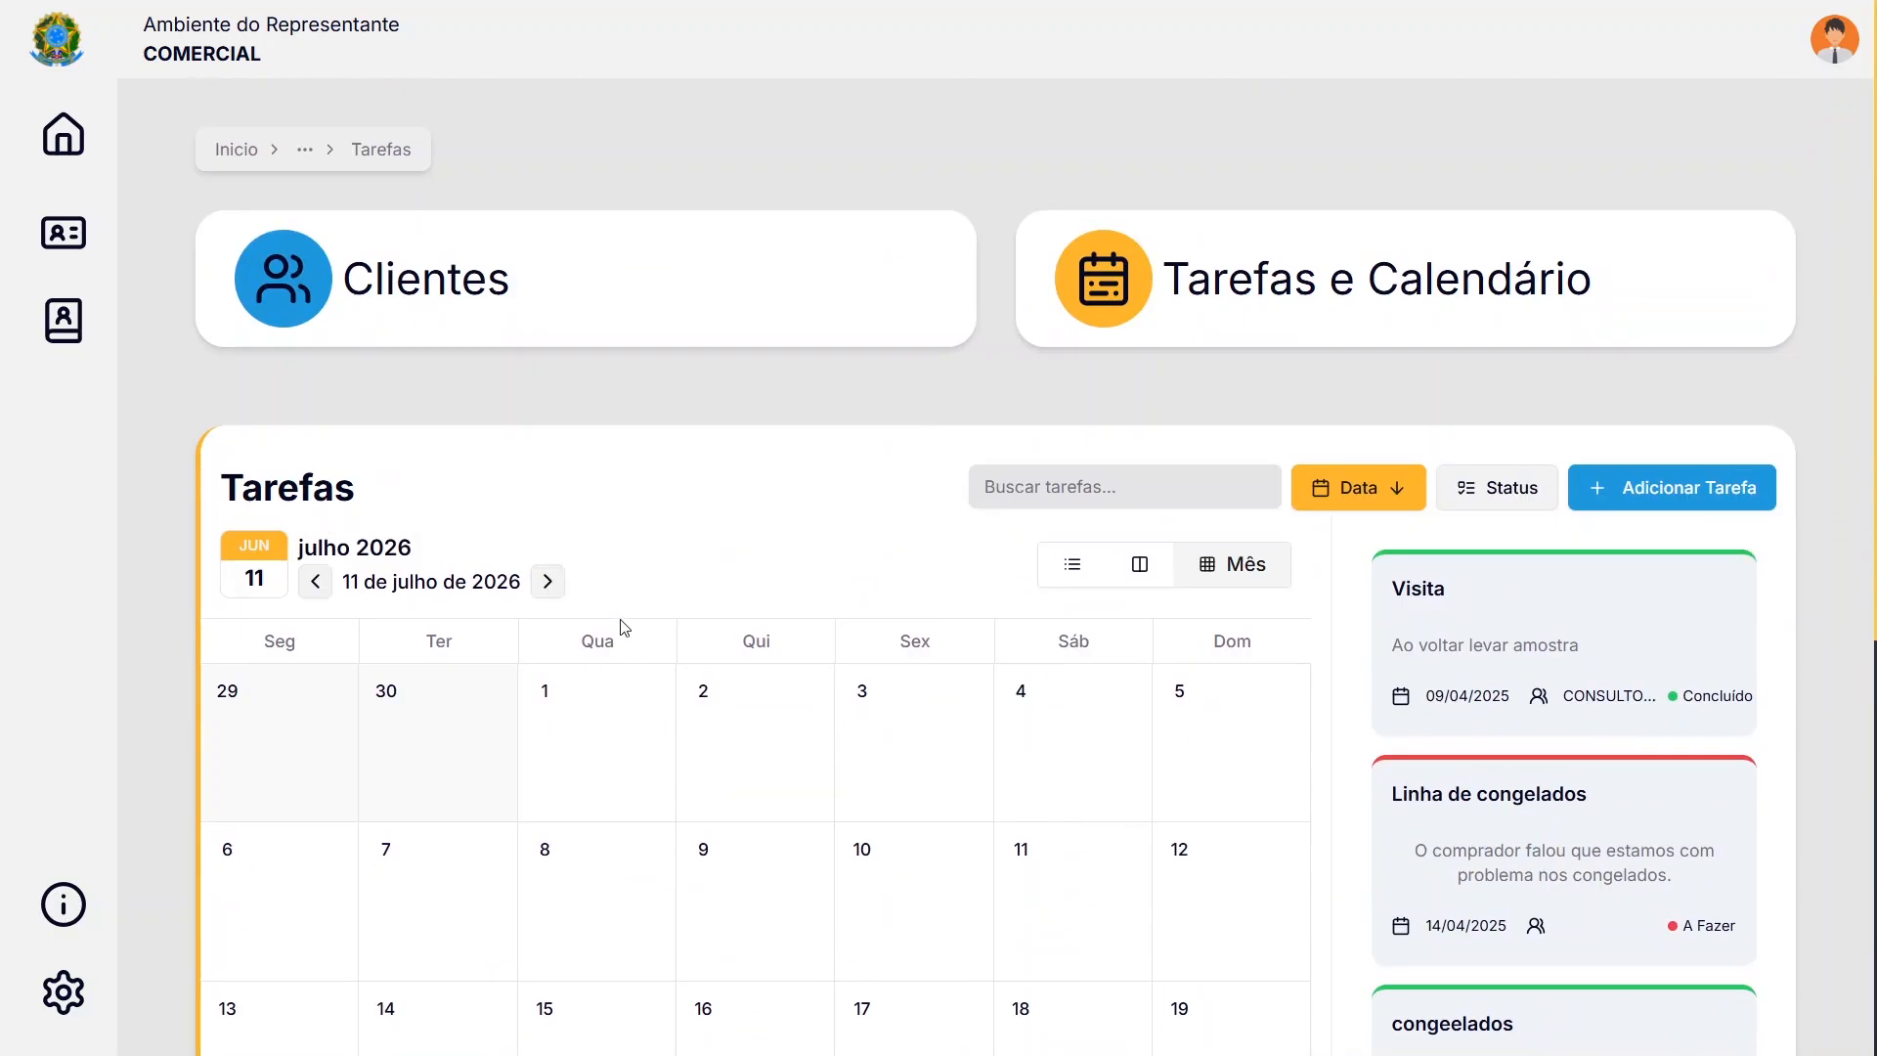
click(546, 584)
scroll(620, 714, down, 7)
scroll(620, 720, up, 7)
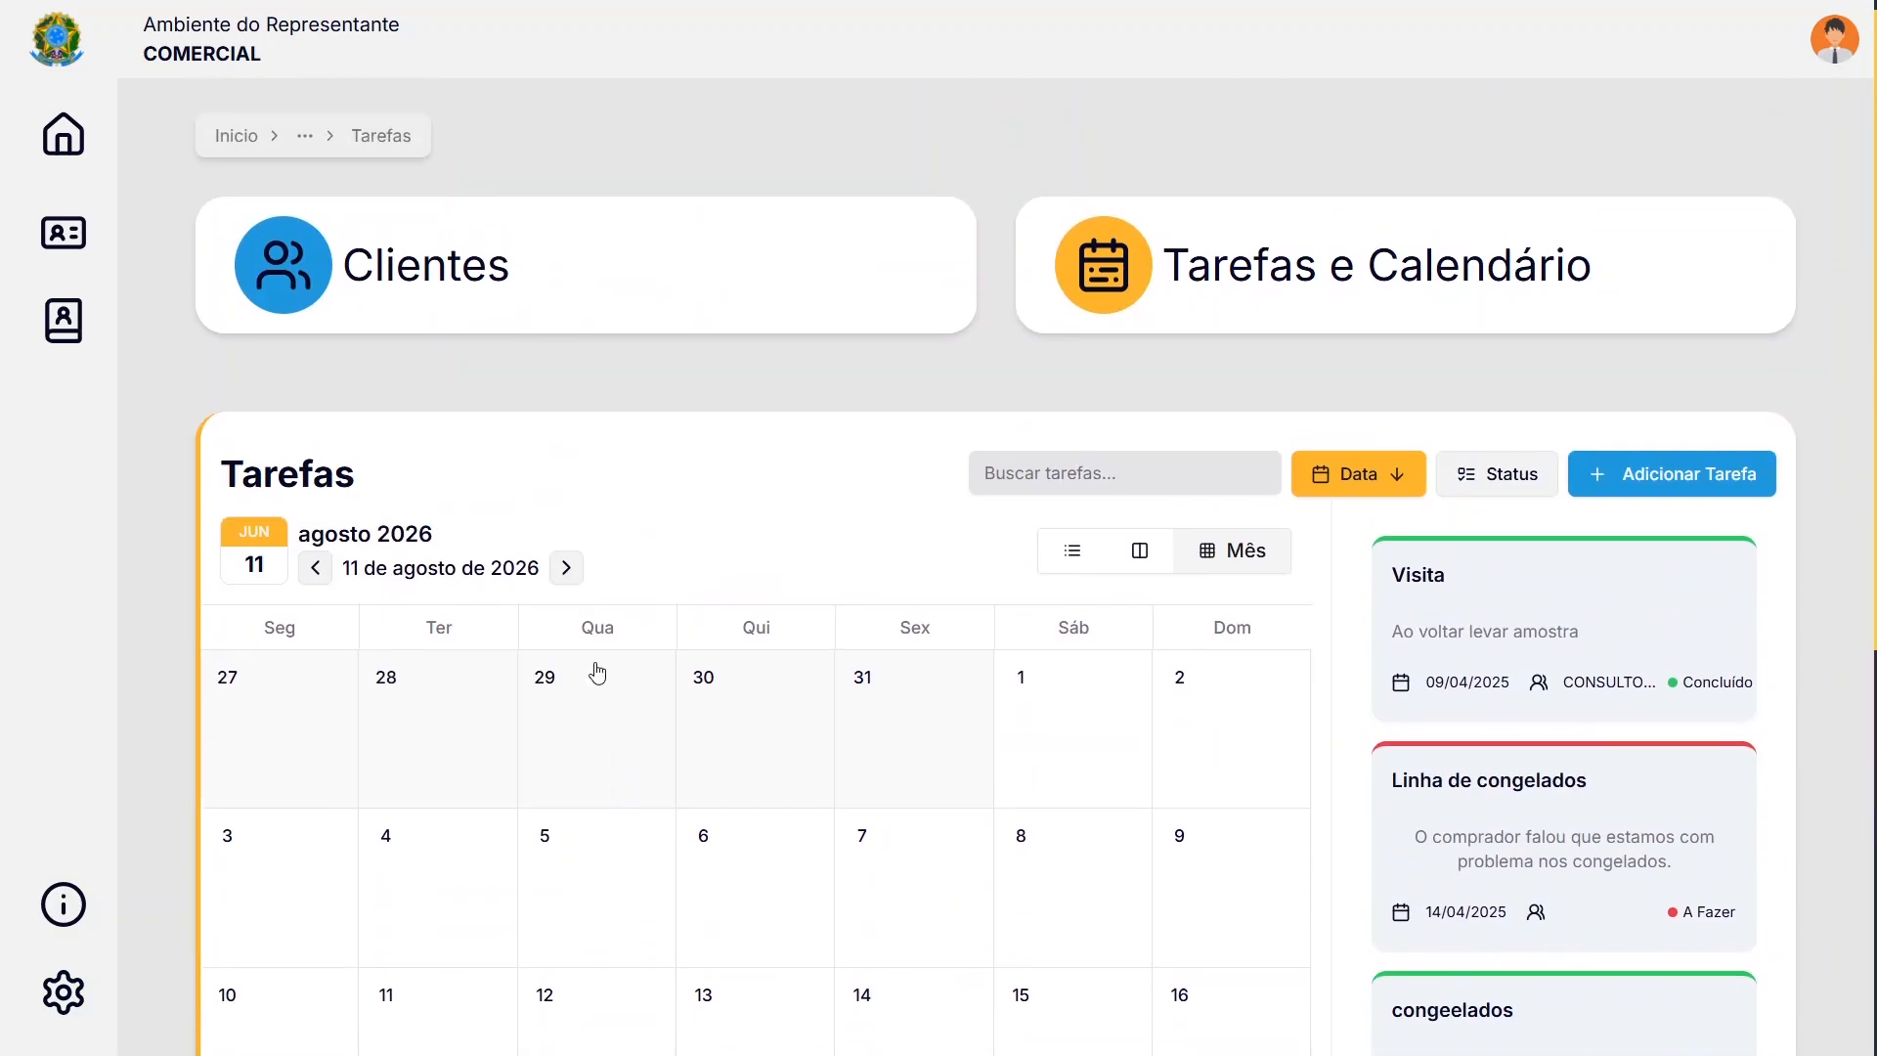
Bring the task calendar back month by month to April 2026
click(315, 582)
click(316, 582)
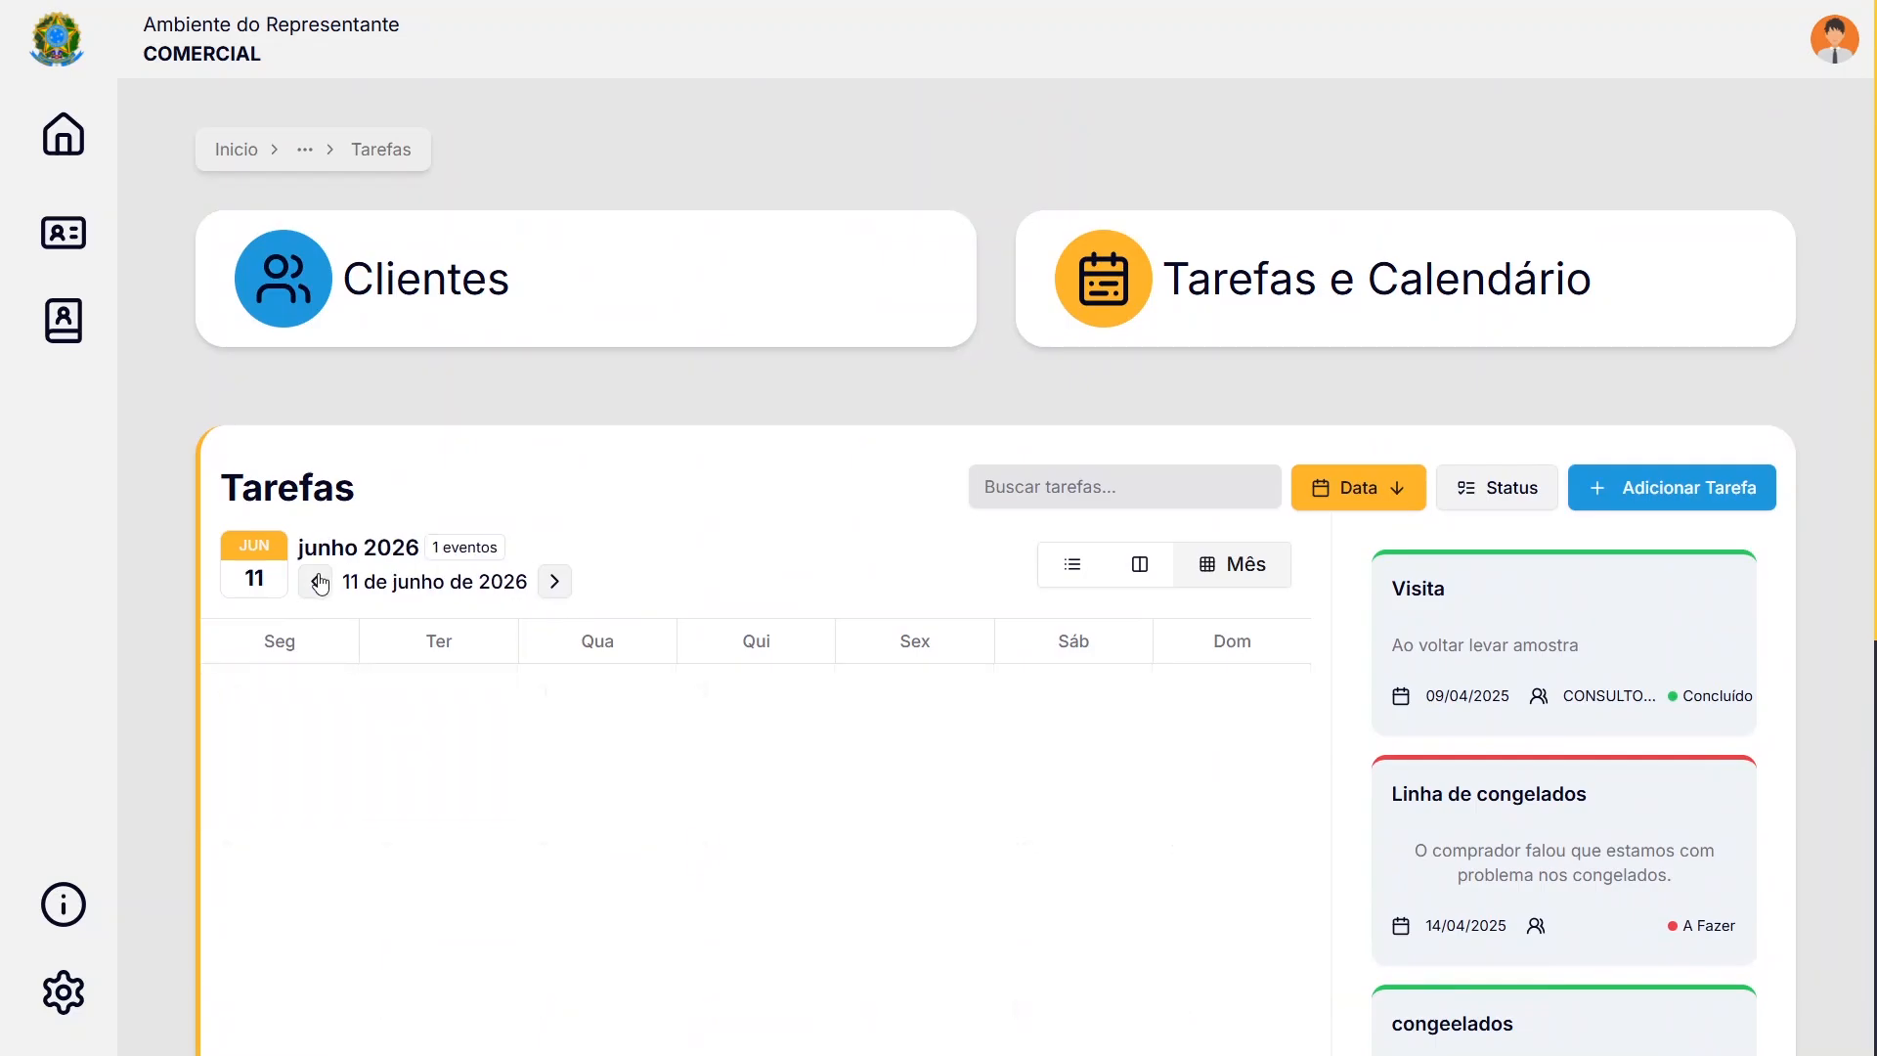
click(316, 582)
scroll(422, 652, down, 4)
scroll(537, 704, up, 4)
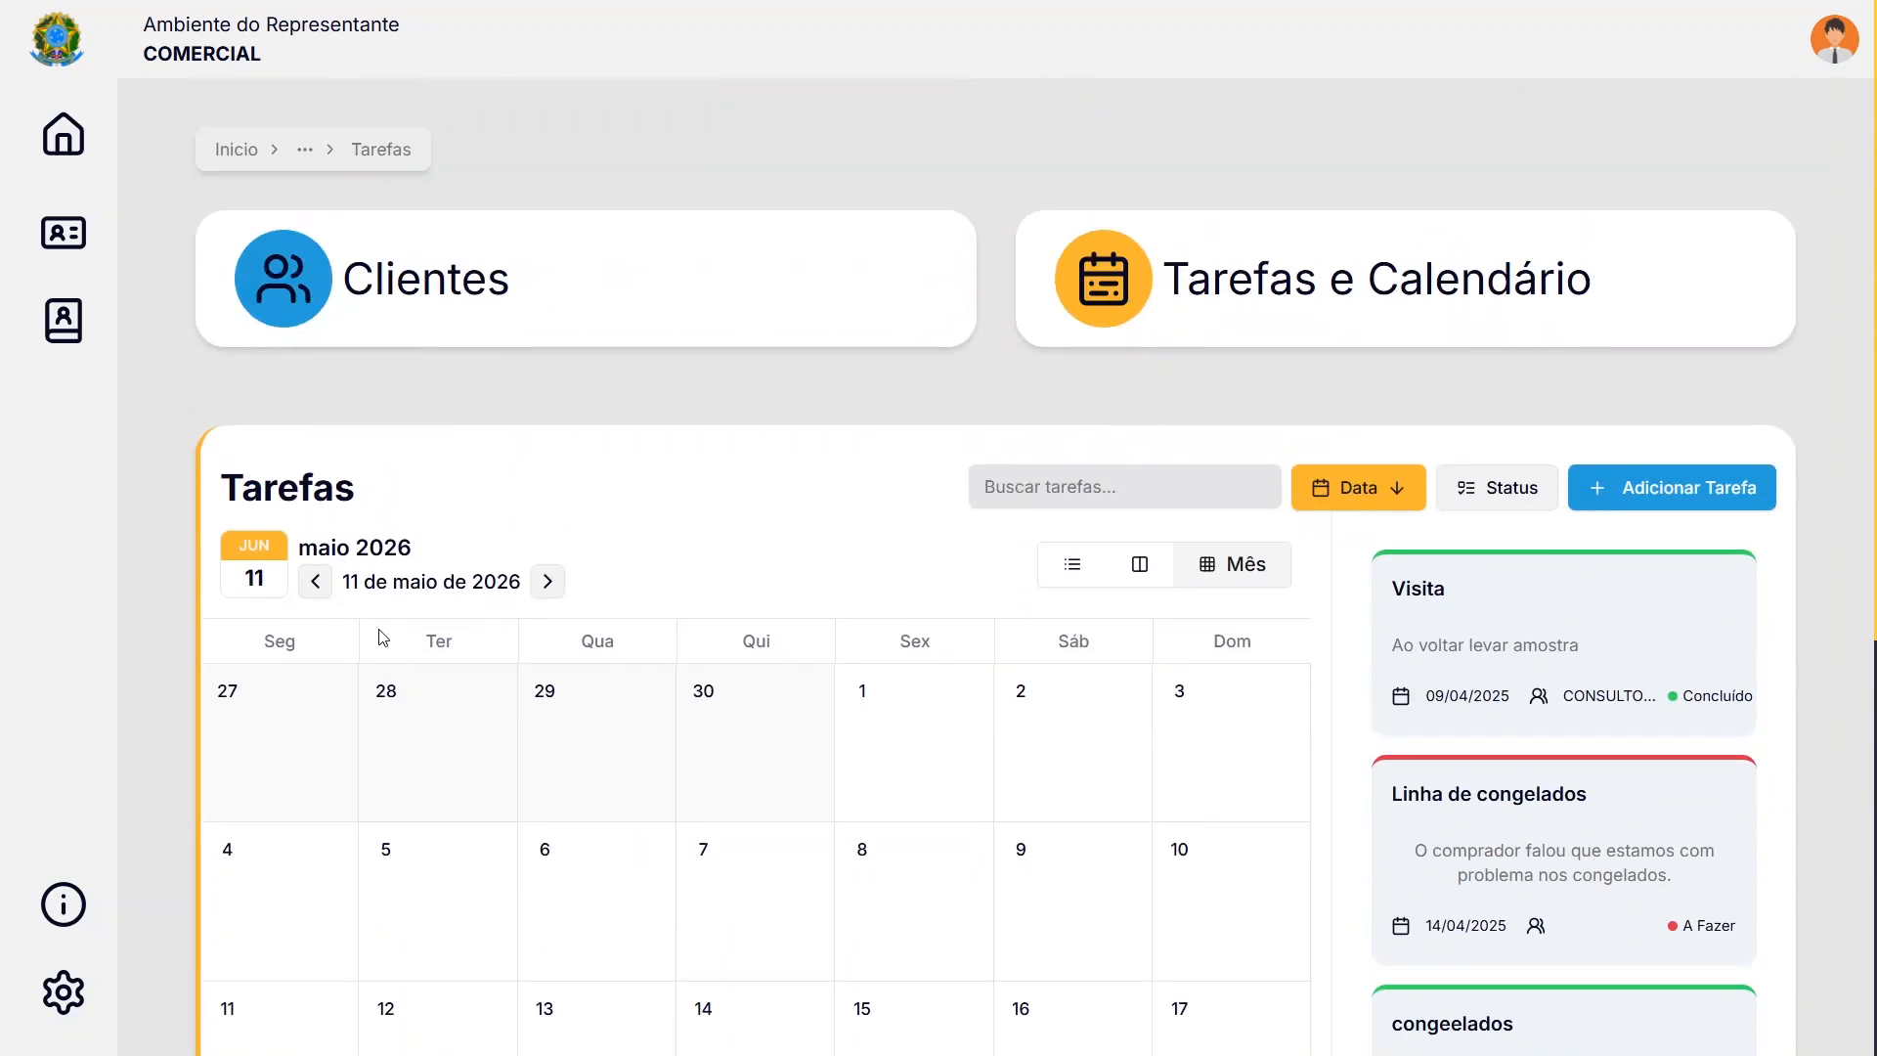
click(316, 582)
scroll(537, 808, down, 1)
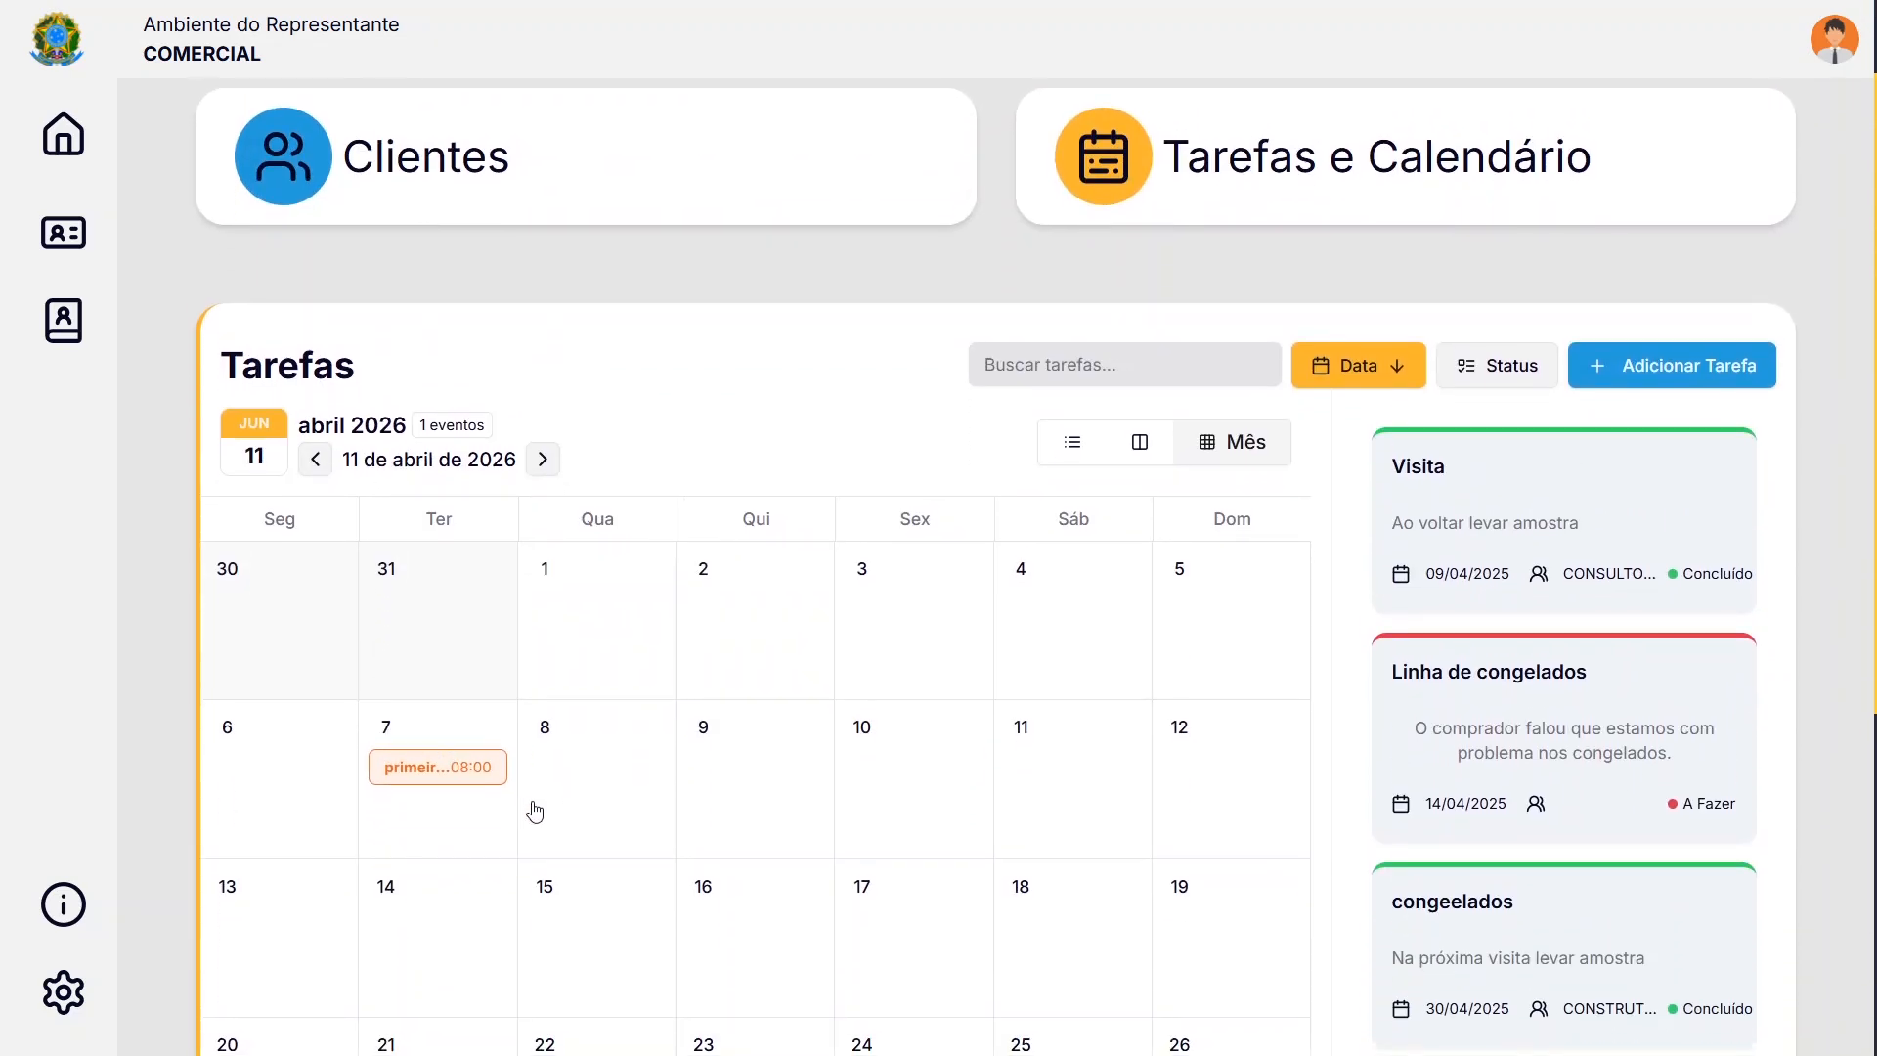
Review the "primeiro contato" task on 7 April and its edit form, and close both without changing anything
click(442, 771)
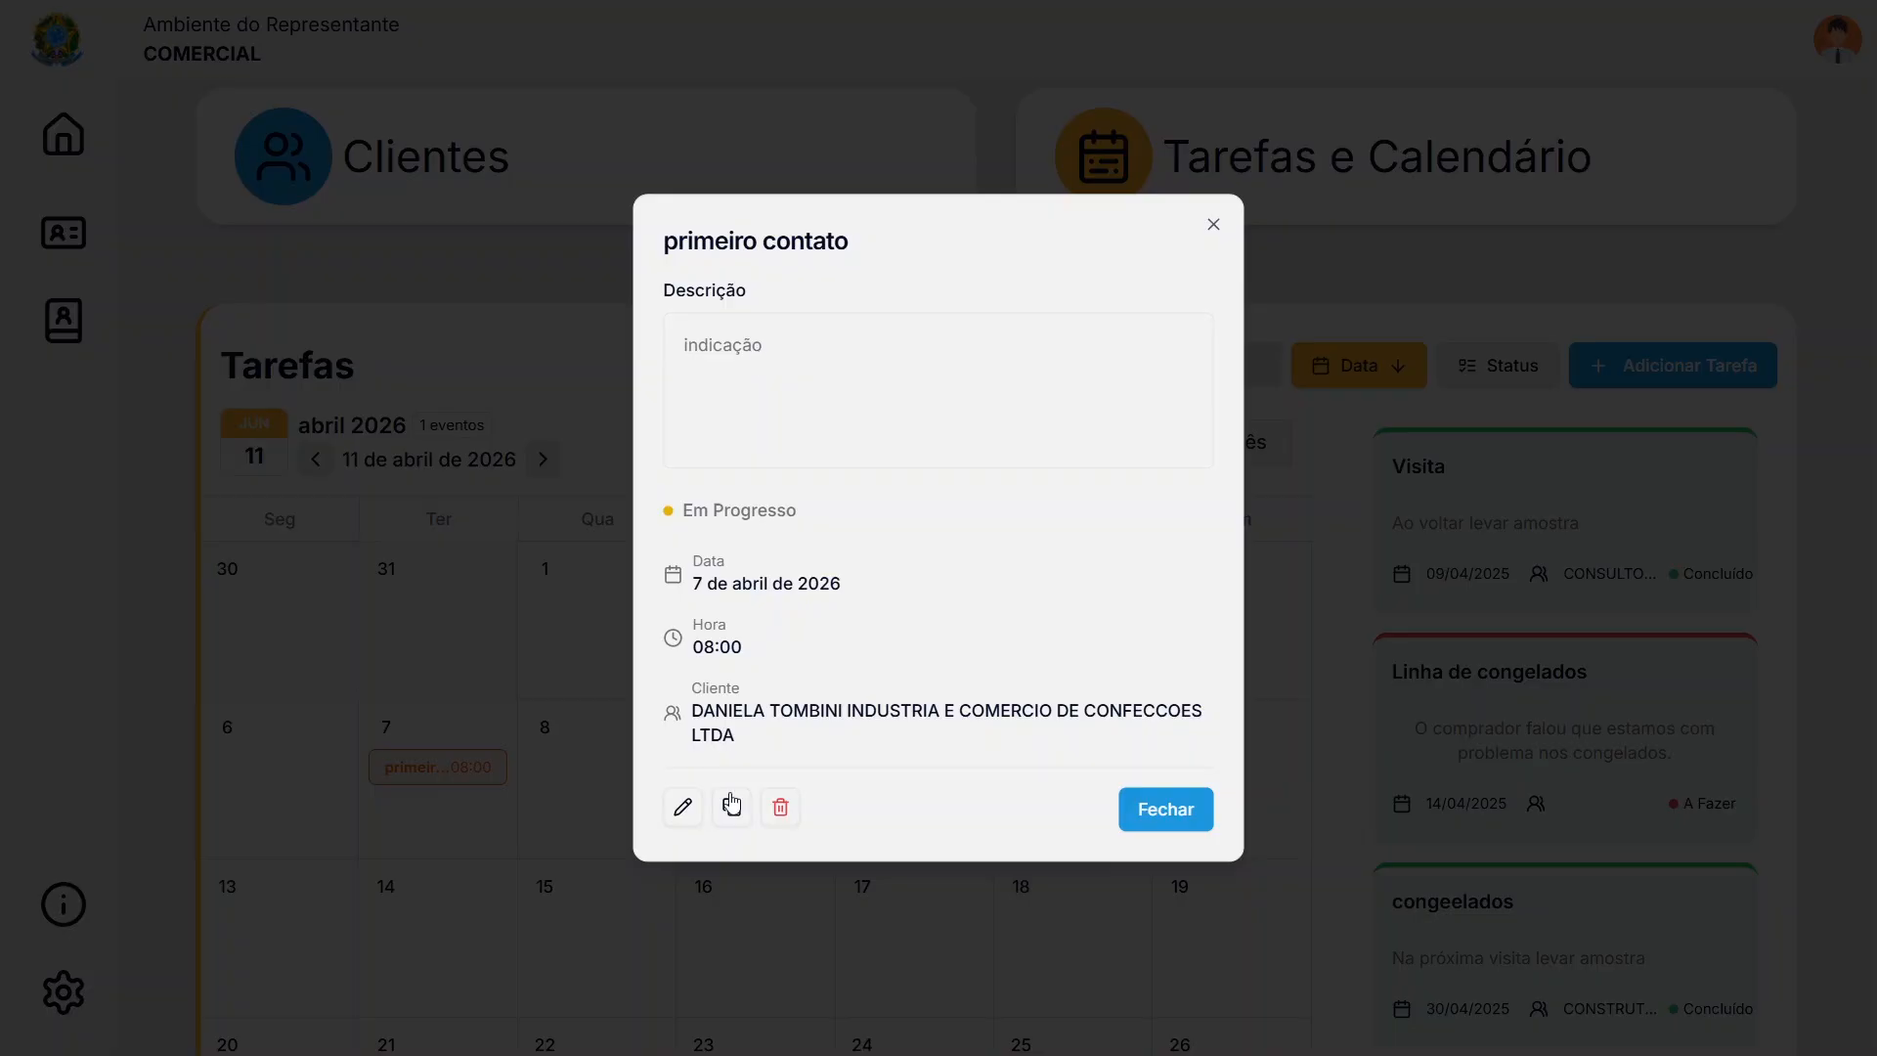
click(684, 808)
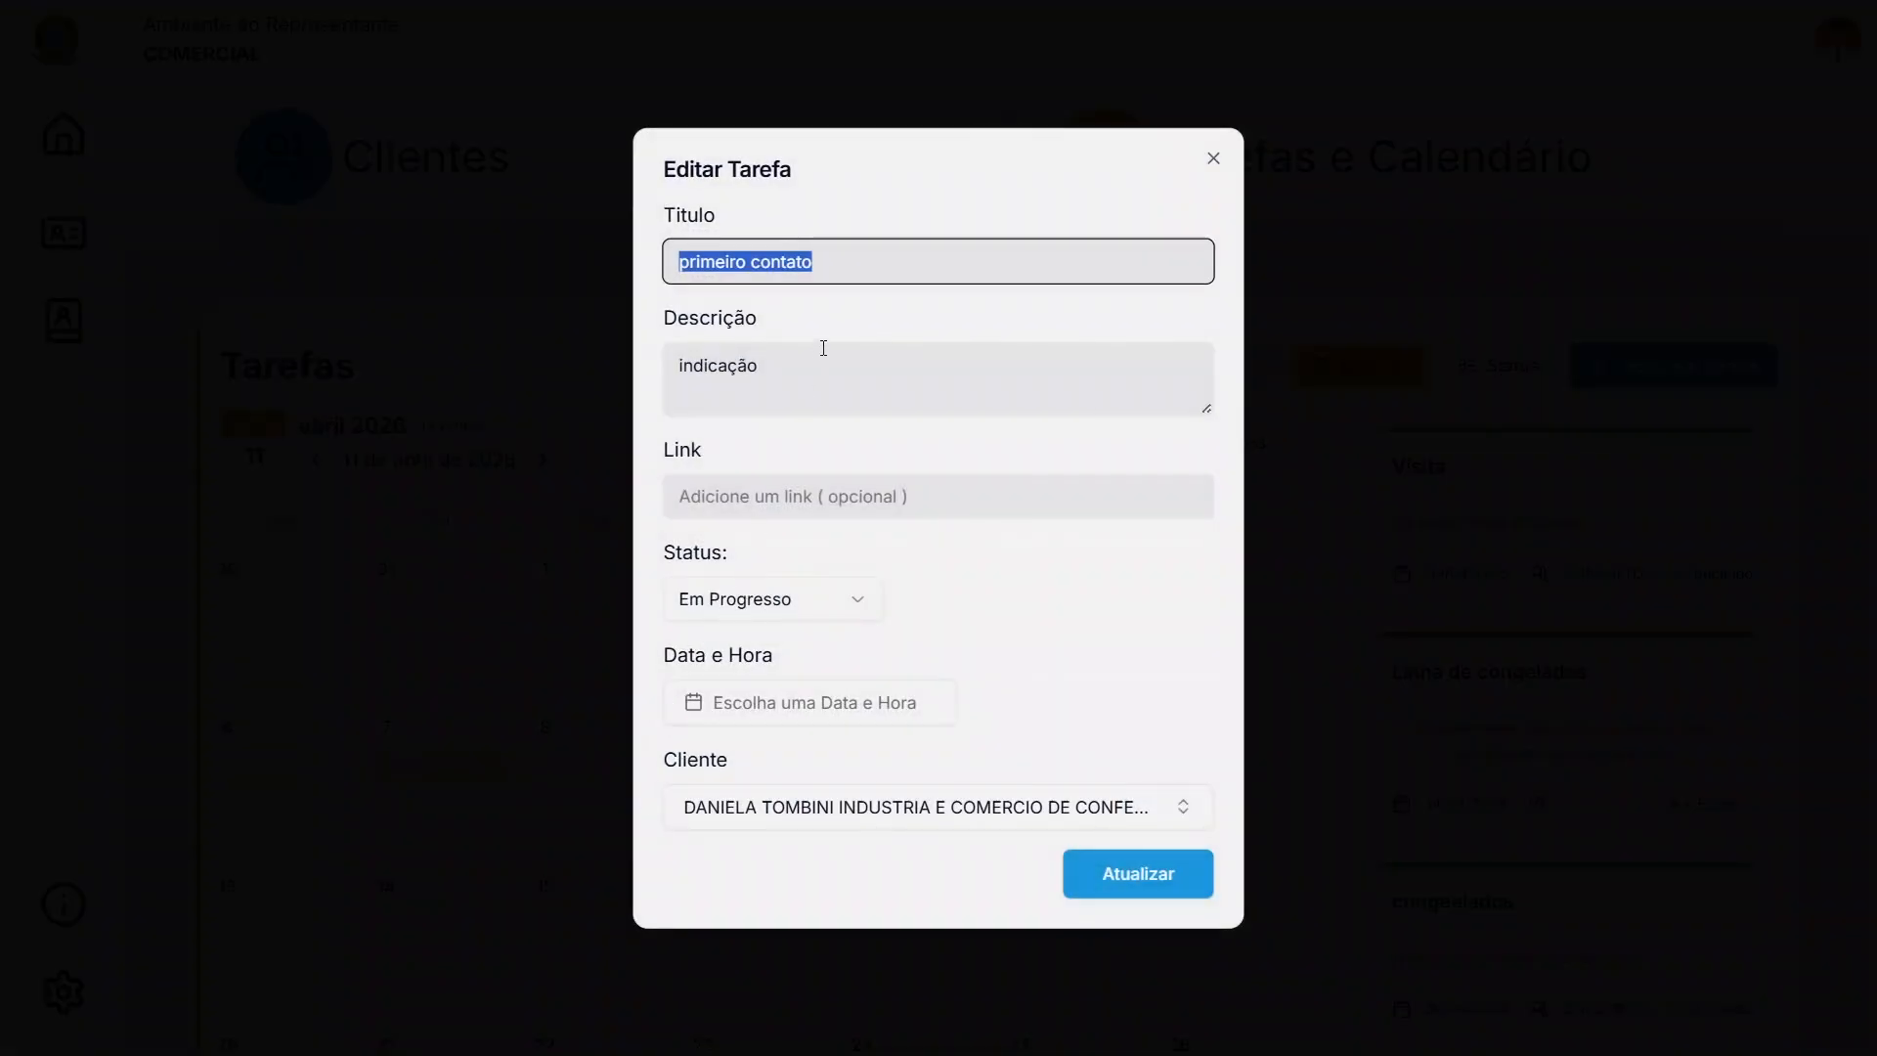
click(823, 359)
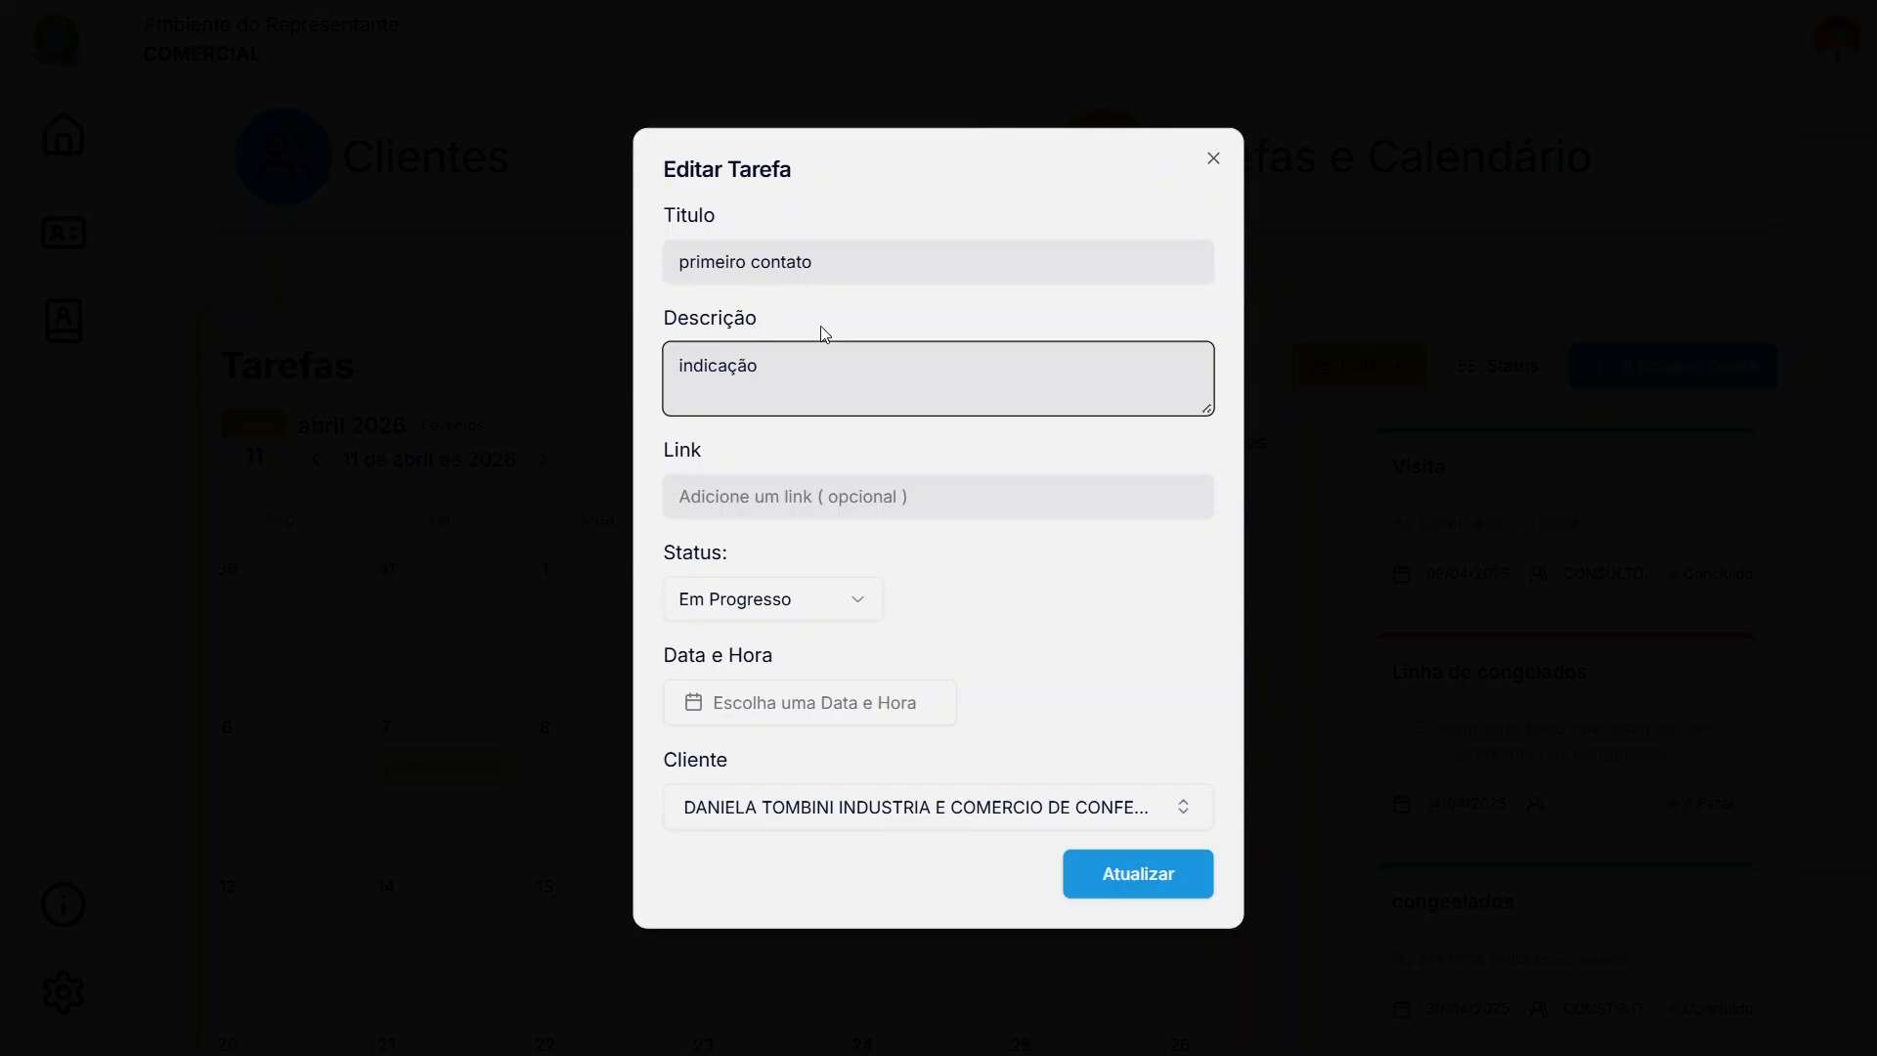
click(1214, 158)
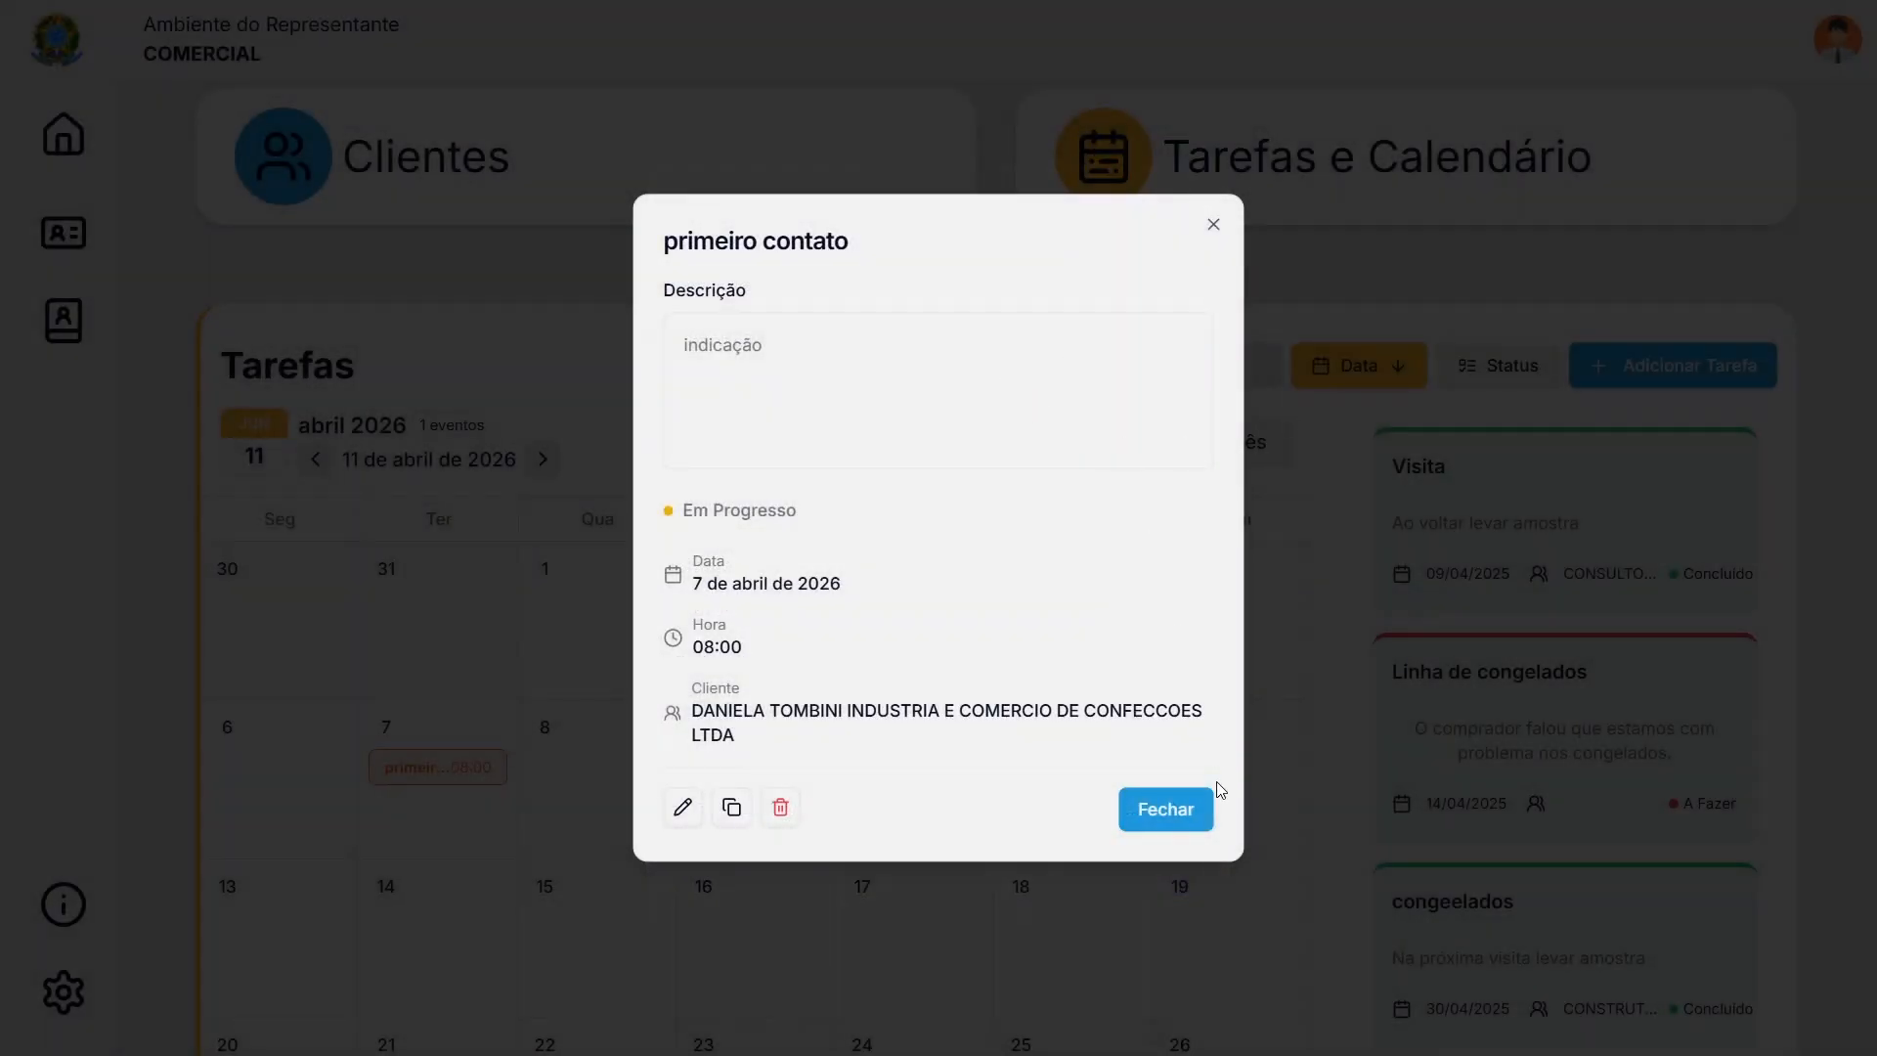
click(1188, 808)
scroll(956, 496, down, 5)
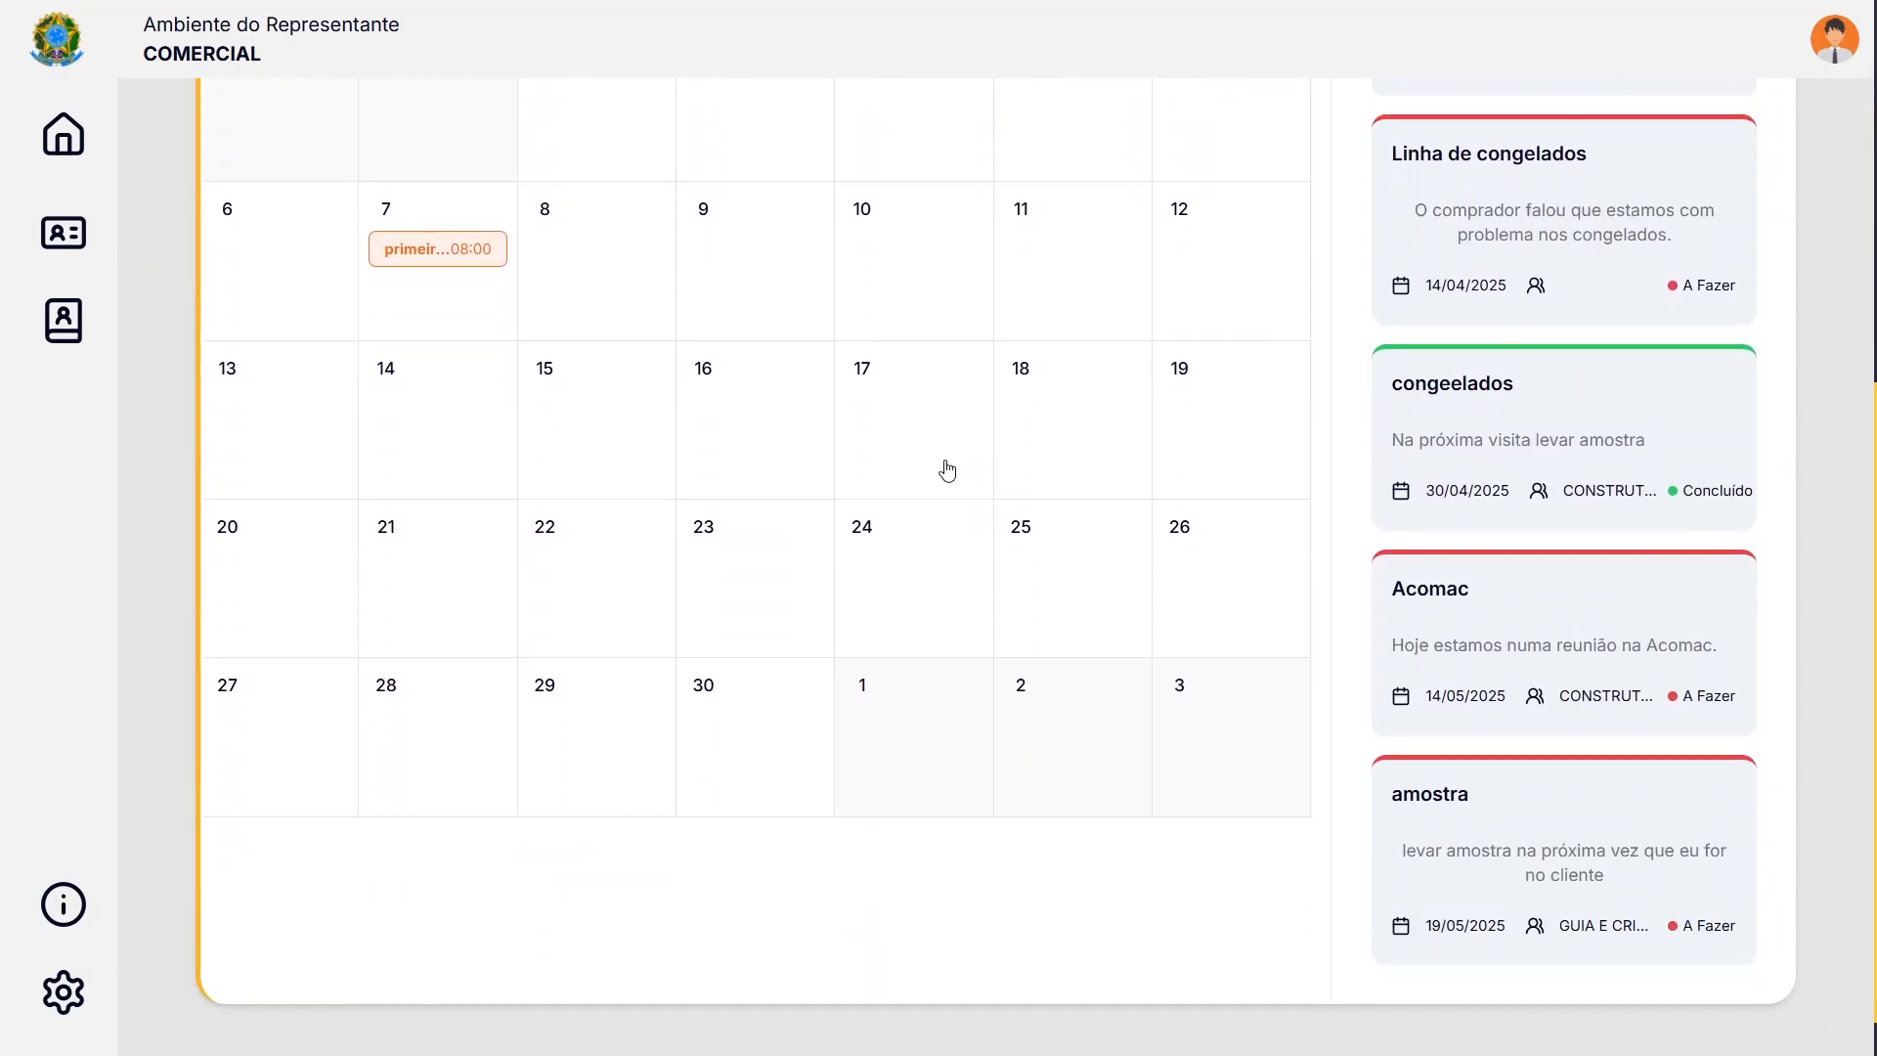
Reverse the date order of the task list, sort it by status instead, and look through the cards
scroll(946, 470, up, 7)
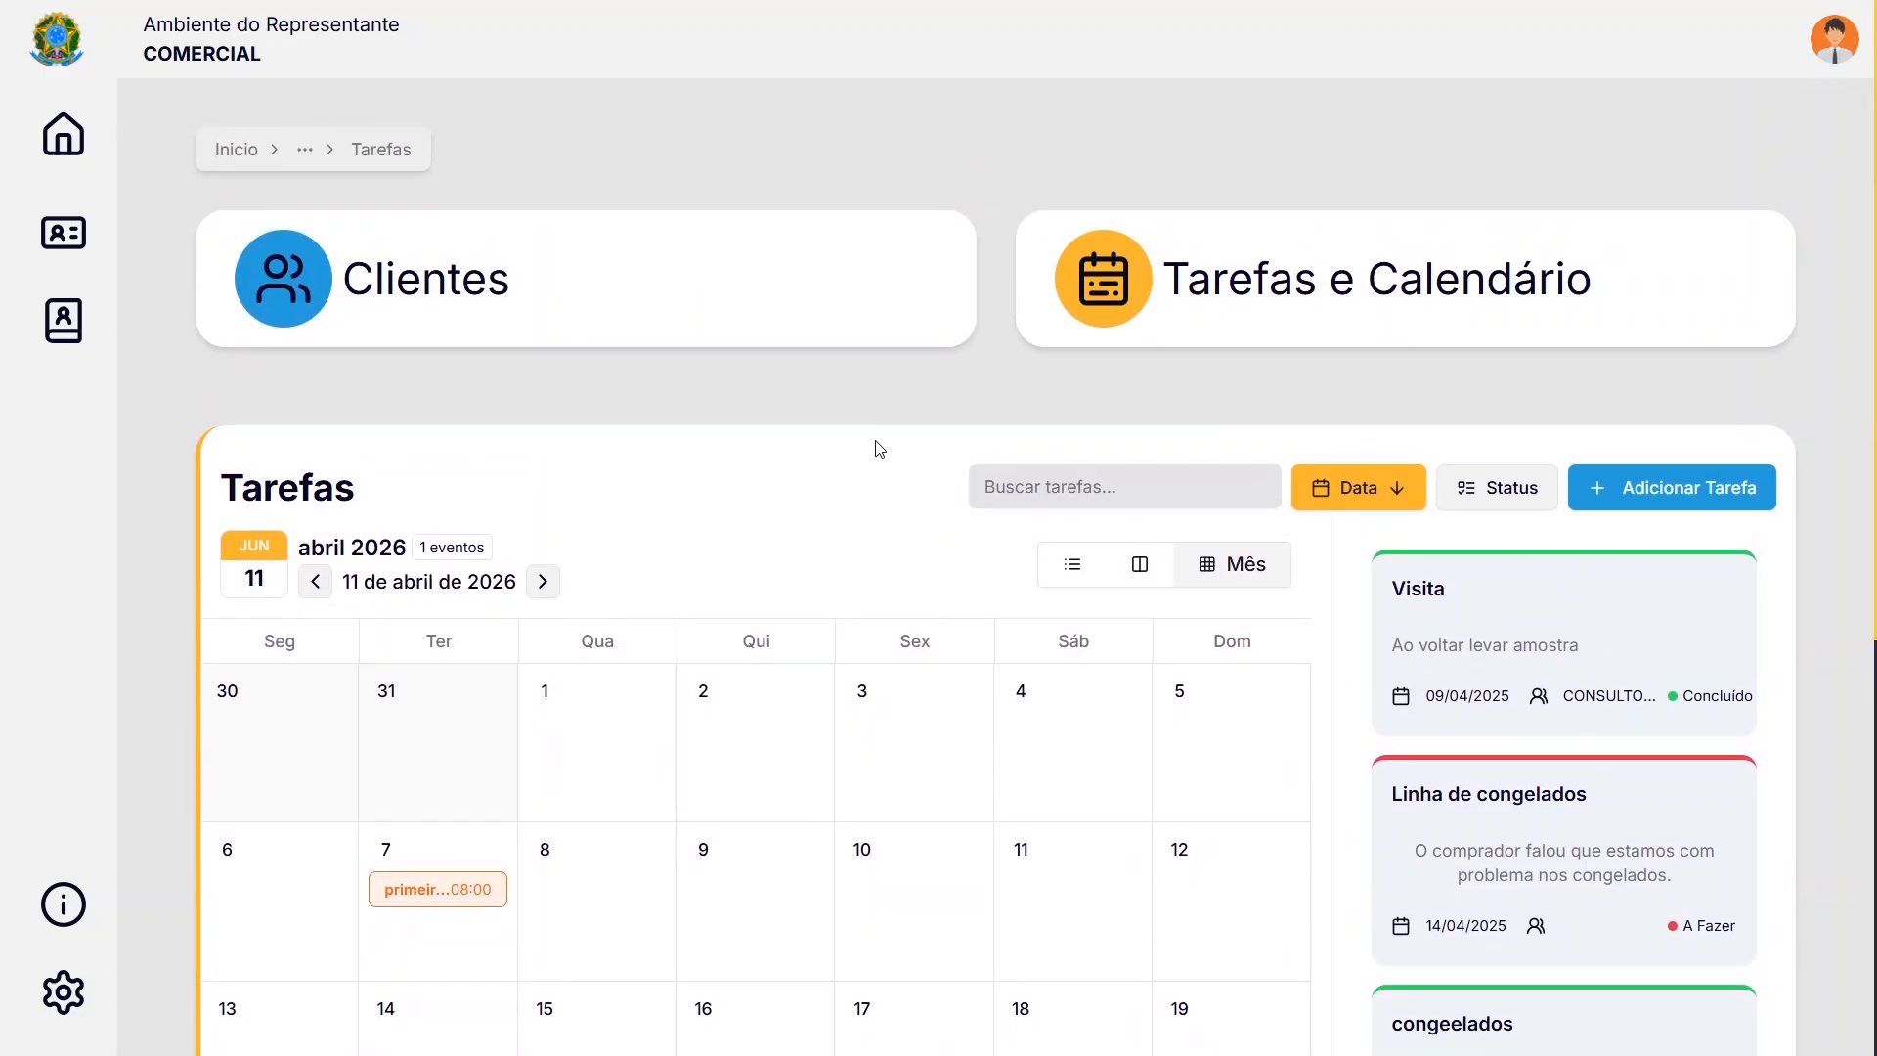
click(1367, 509)
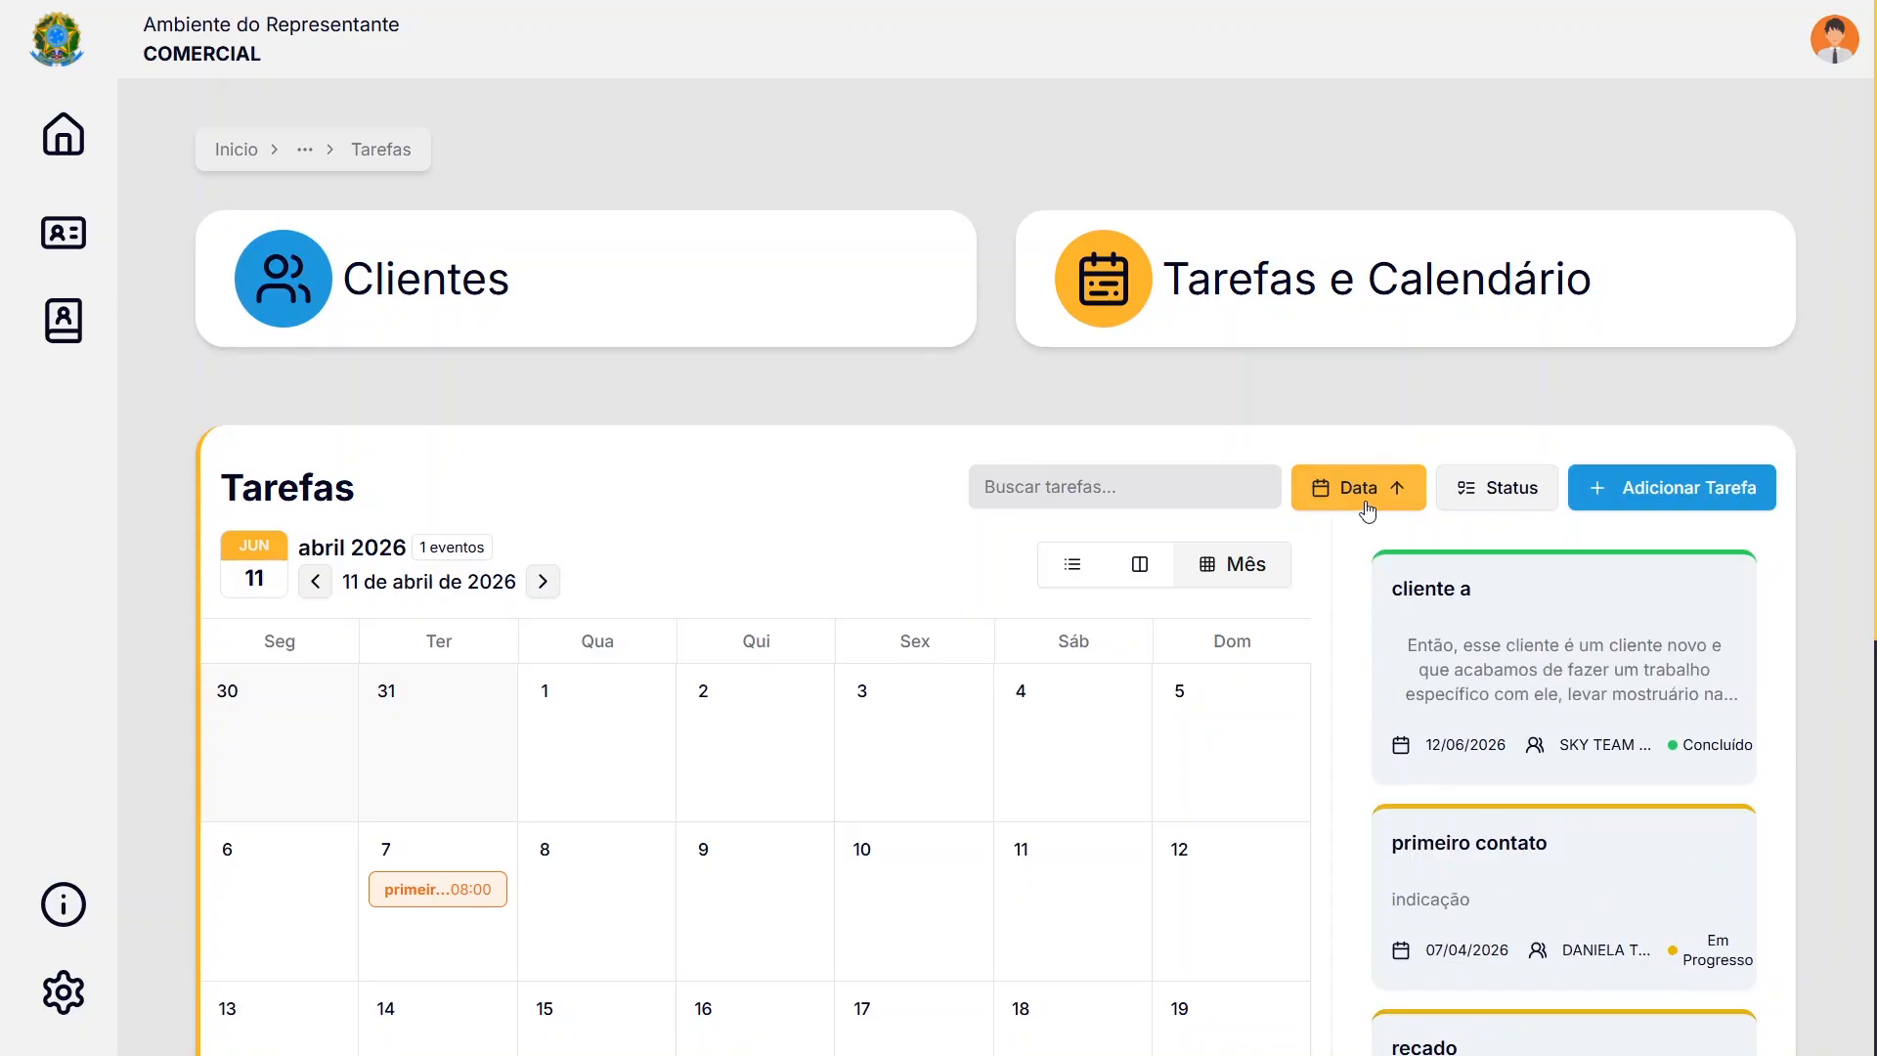
click(1489, 496)
scroll(1526, 674, down, 2)
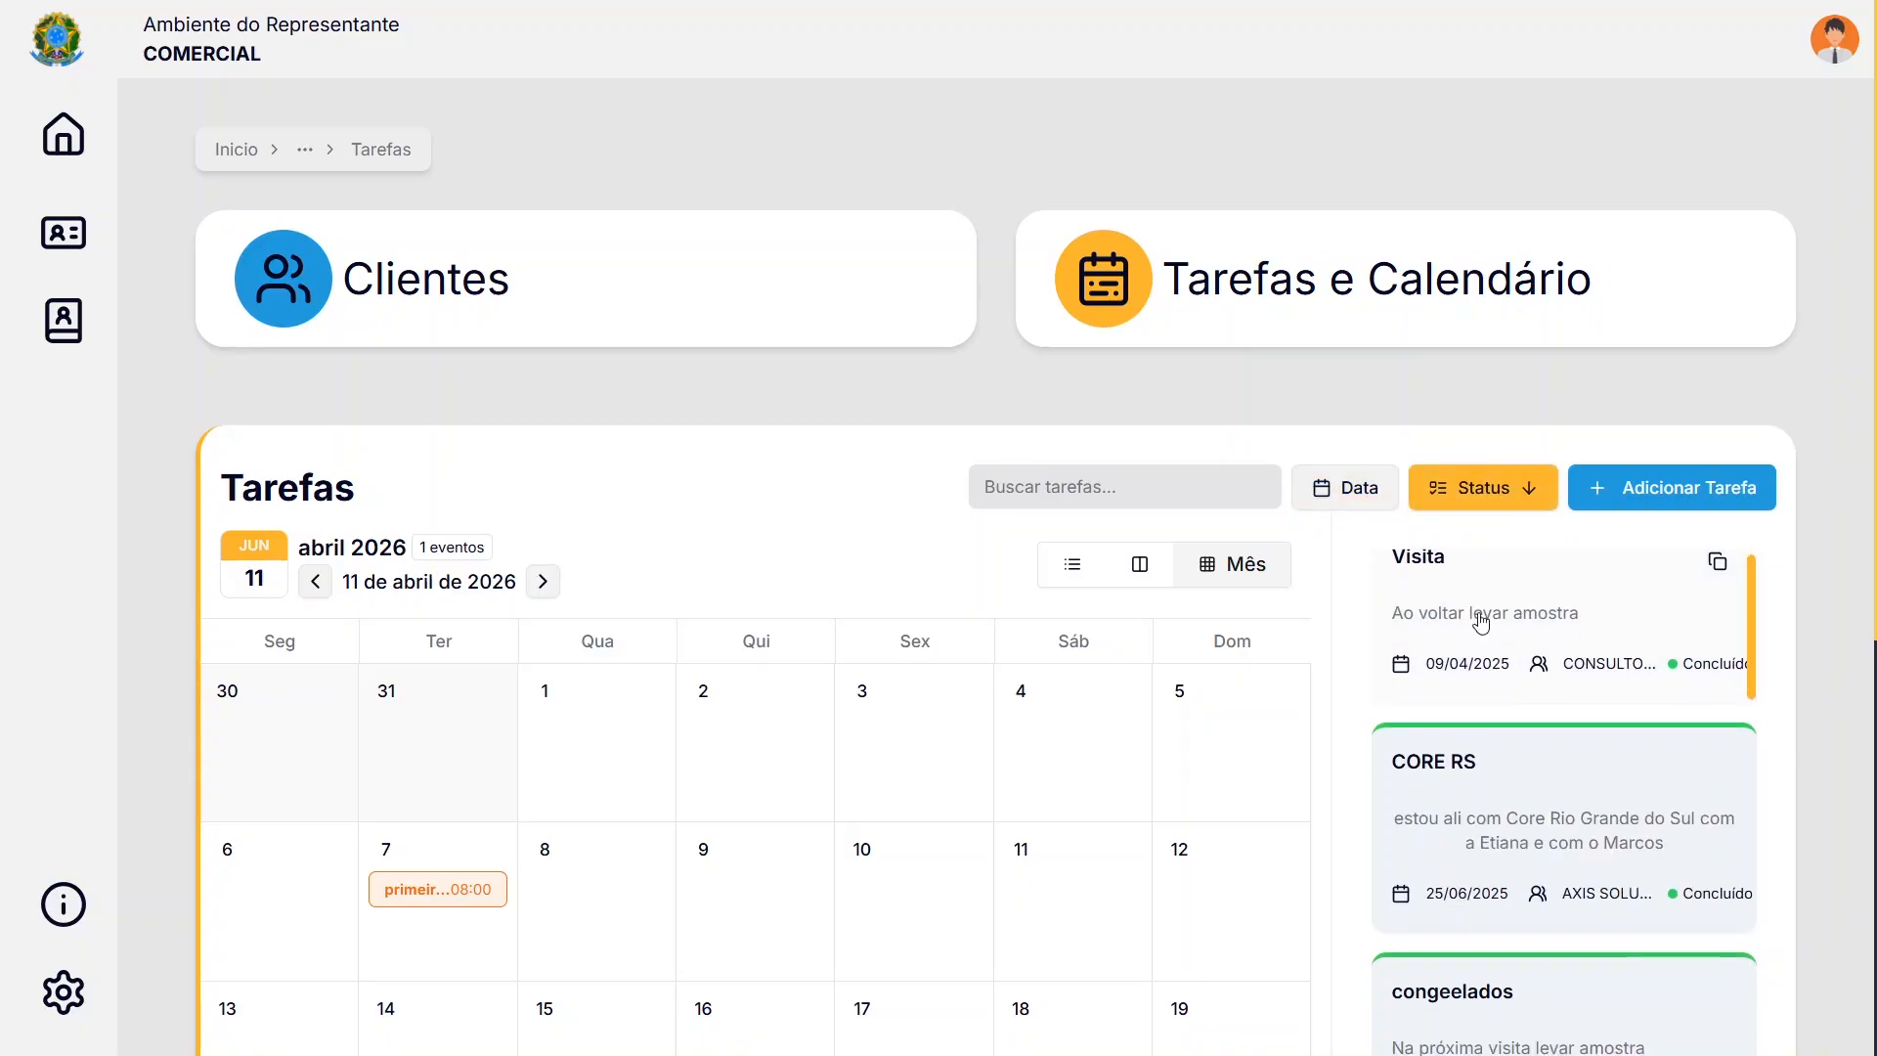
scroll(1584, 721, down, 2)
scroll(1584, 721, up, 3)
Reverse the status order of the task list and check it alongside the April calendar
click(1493, 498)
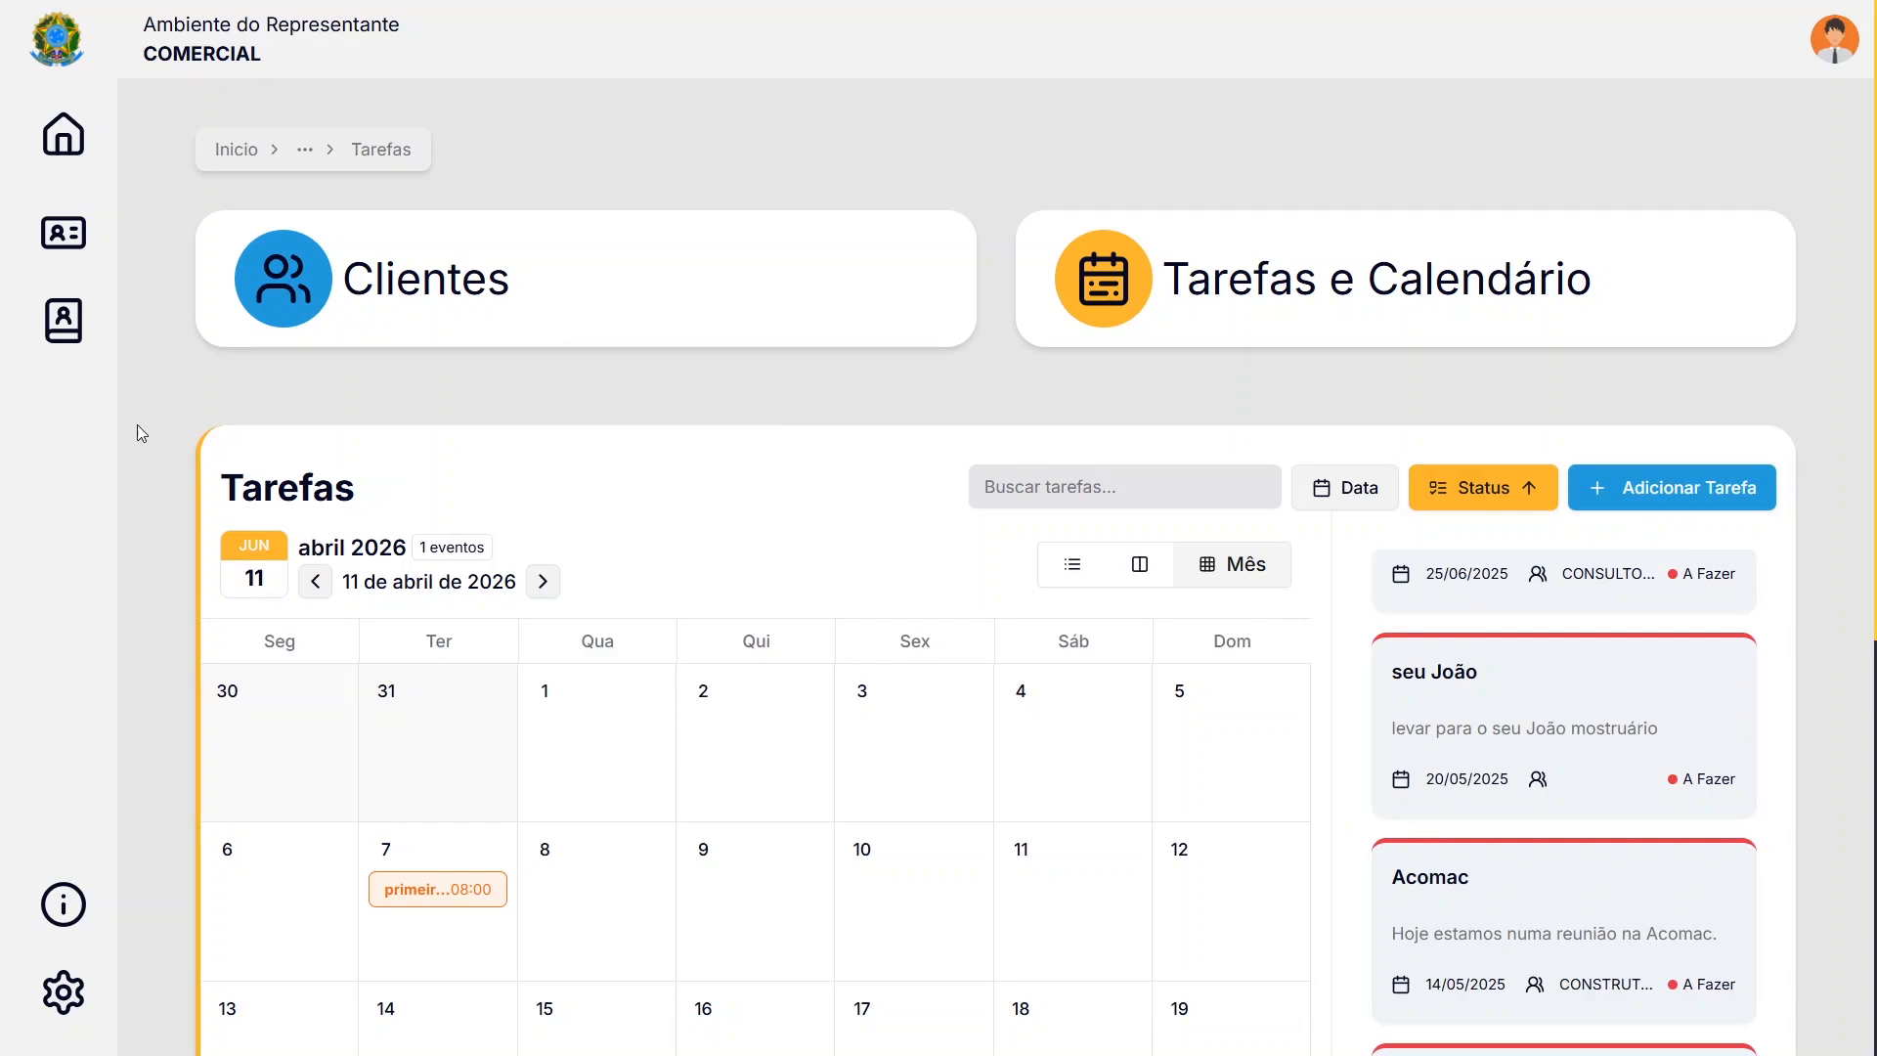
scroll(372, 528, down, 2)
scroll(373, 528, down, 3)
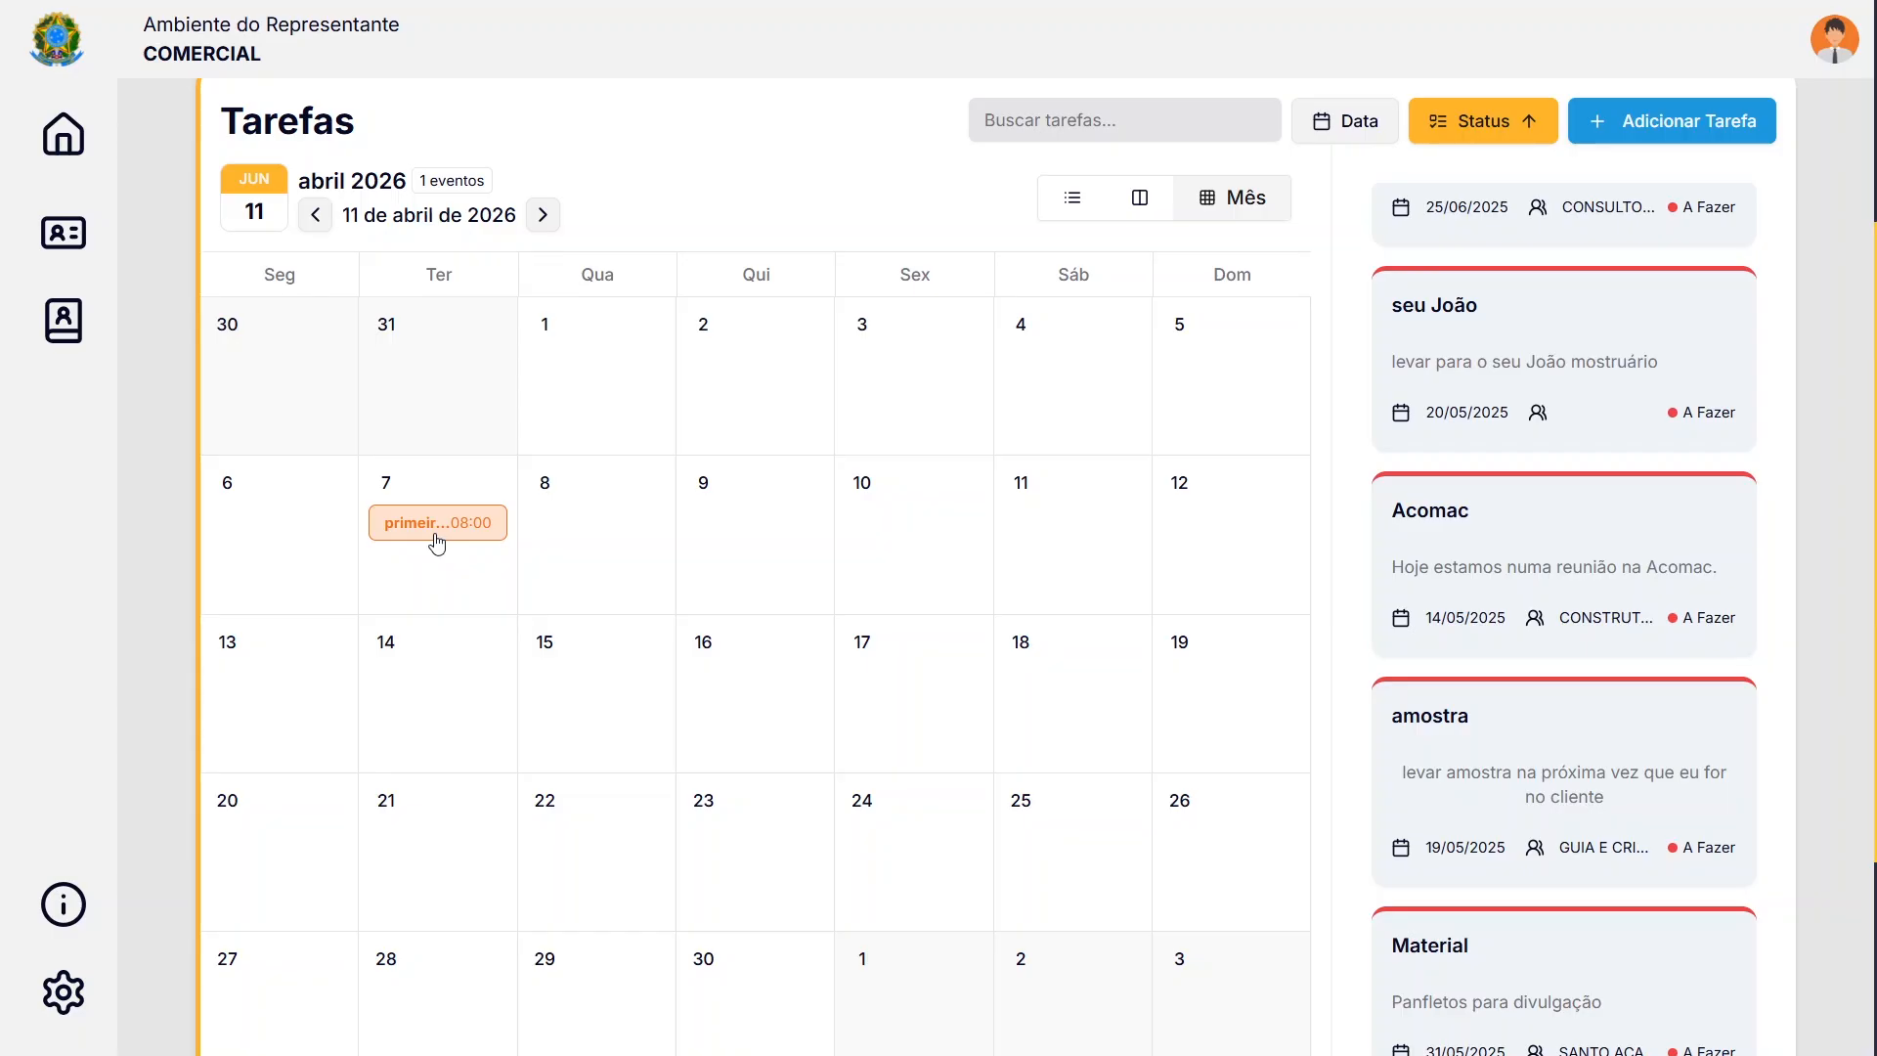
scroll(437, 544, up, 4)
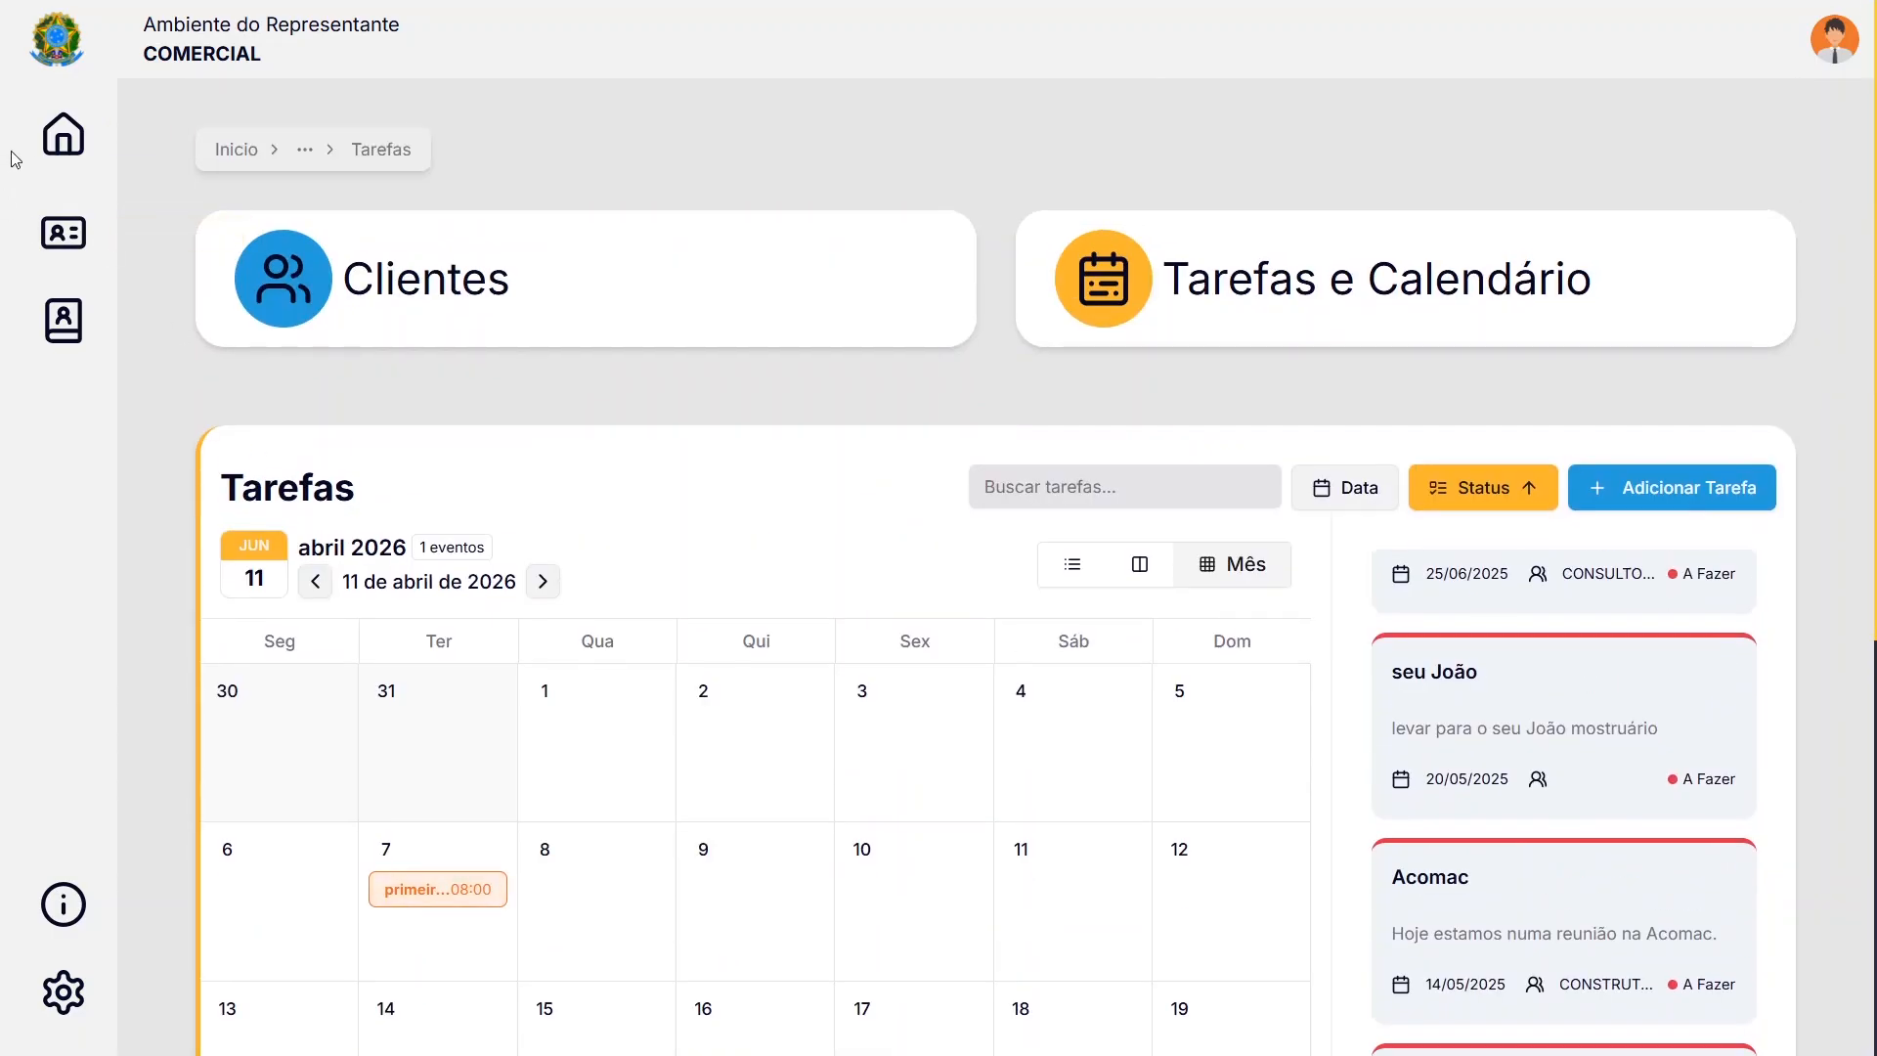
Open the Calculadora do Representante from Recursos do Representante on the home page
click(55, 143)
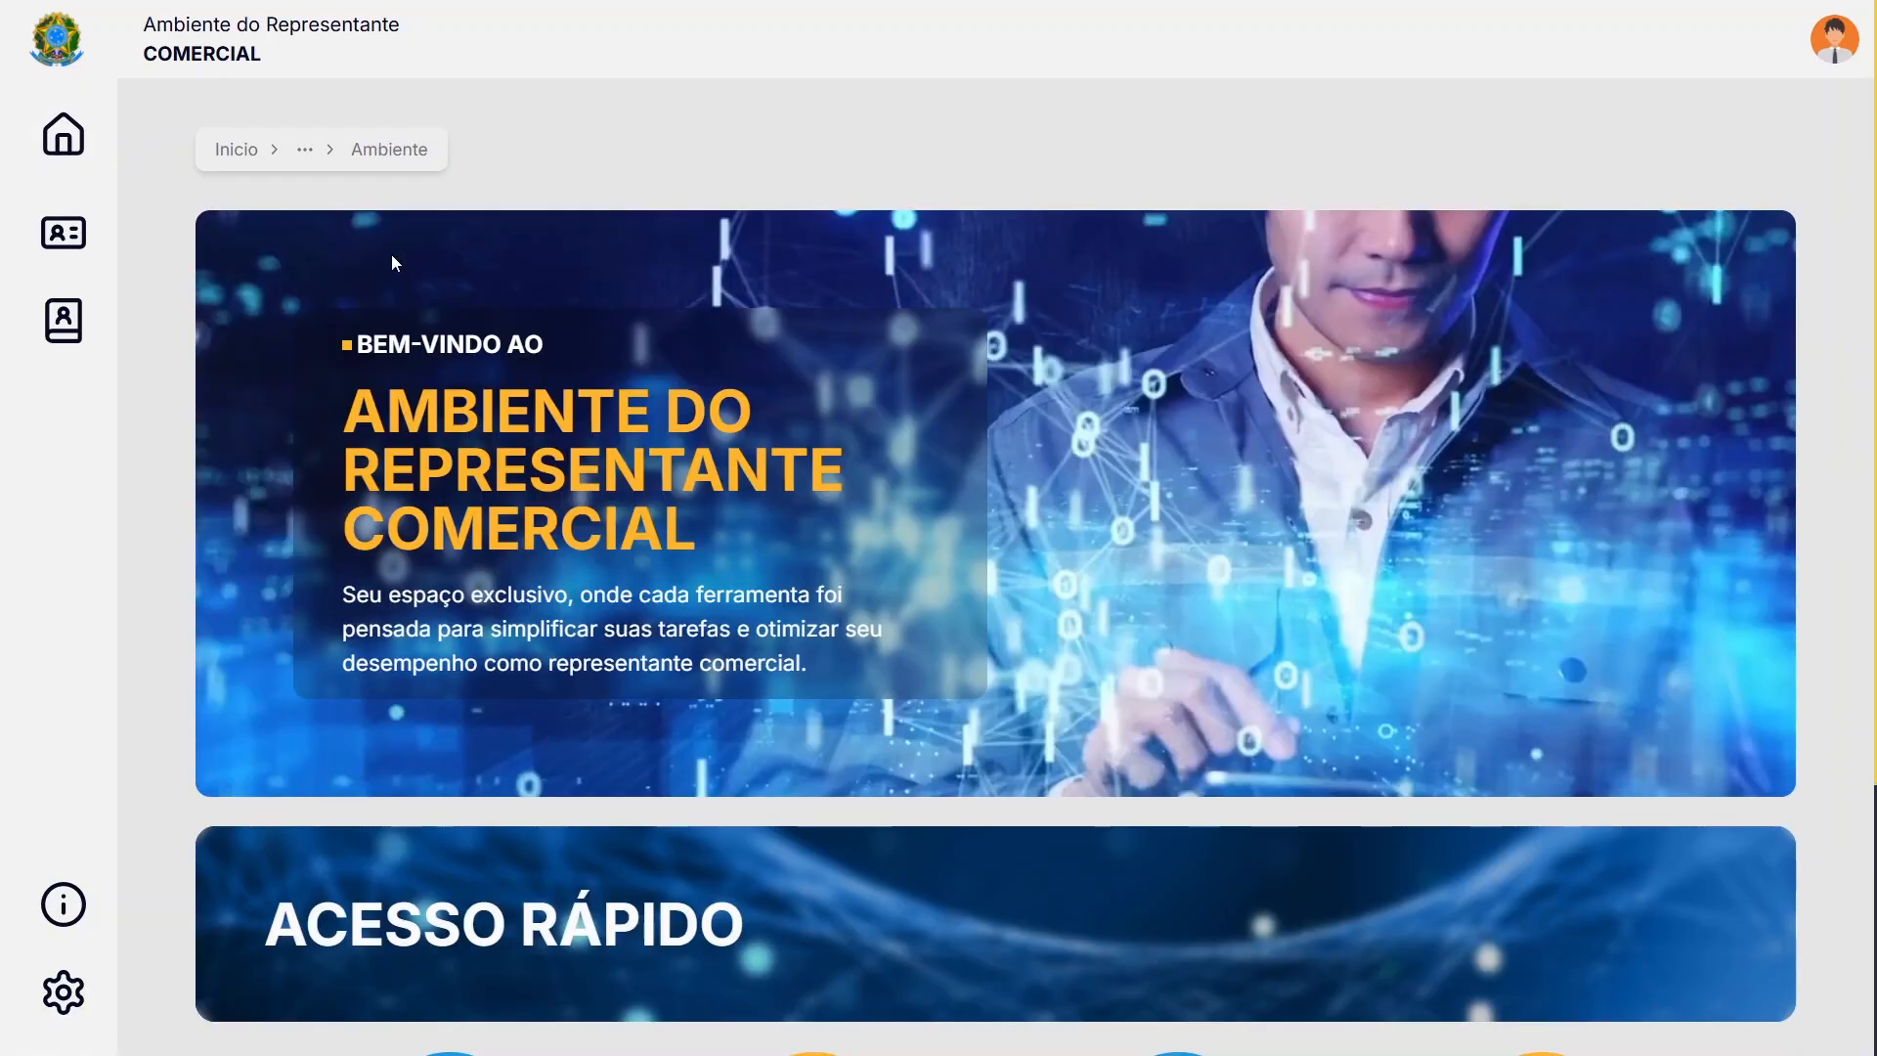
scroll(172, 490, down, 4)
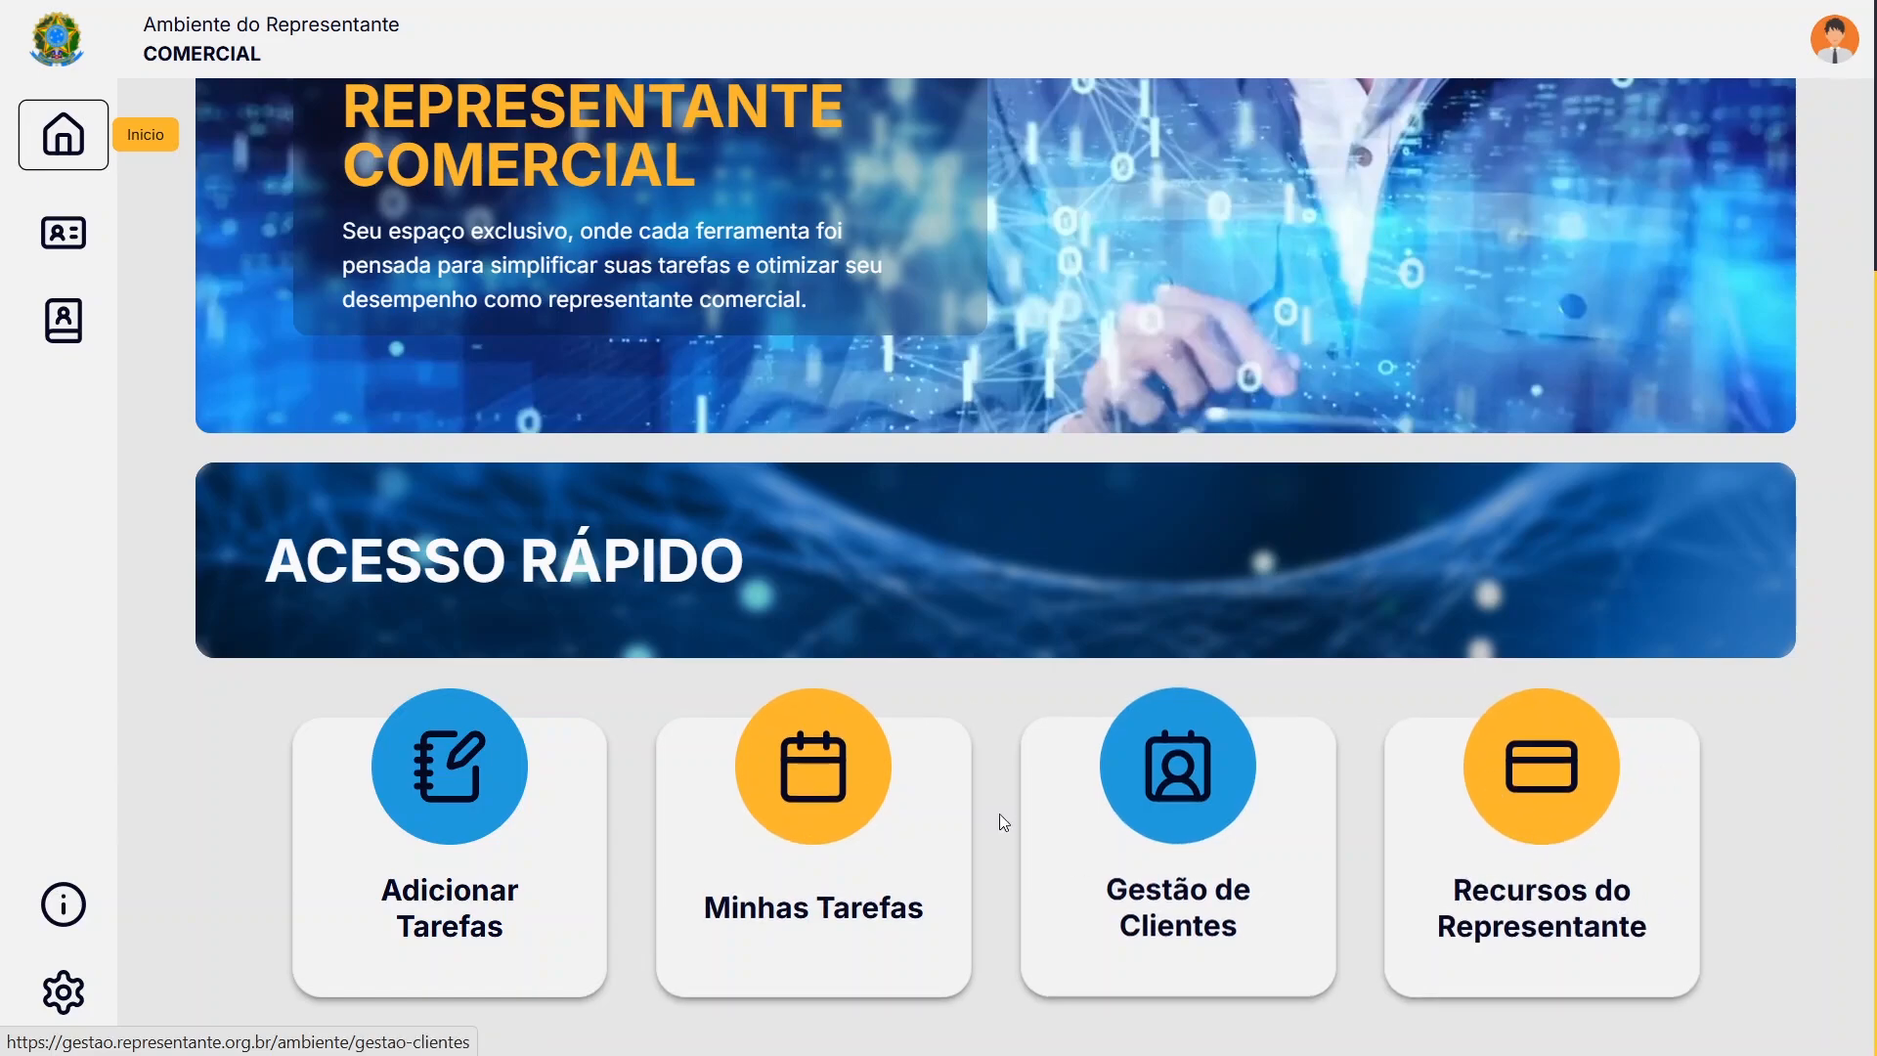
click(1532, 783)
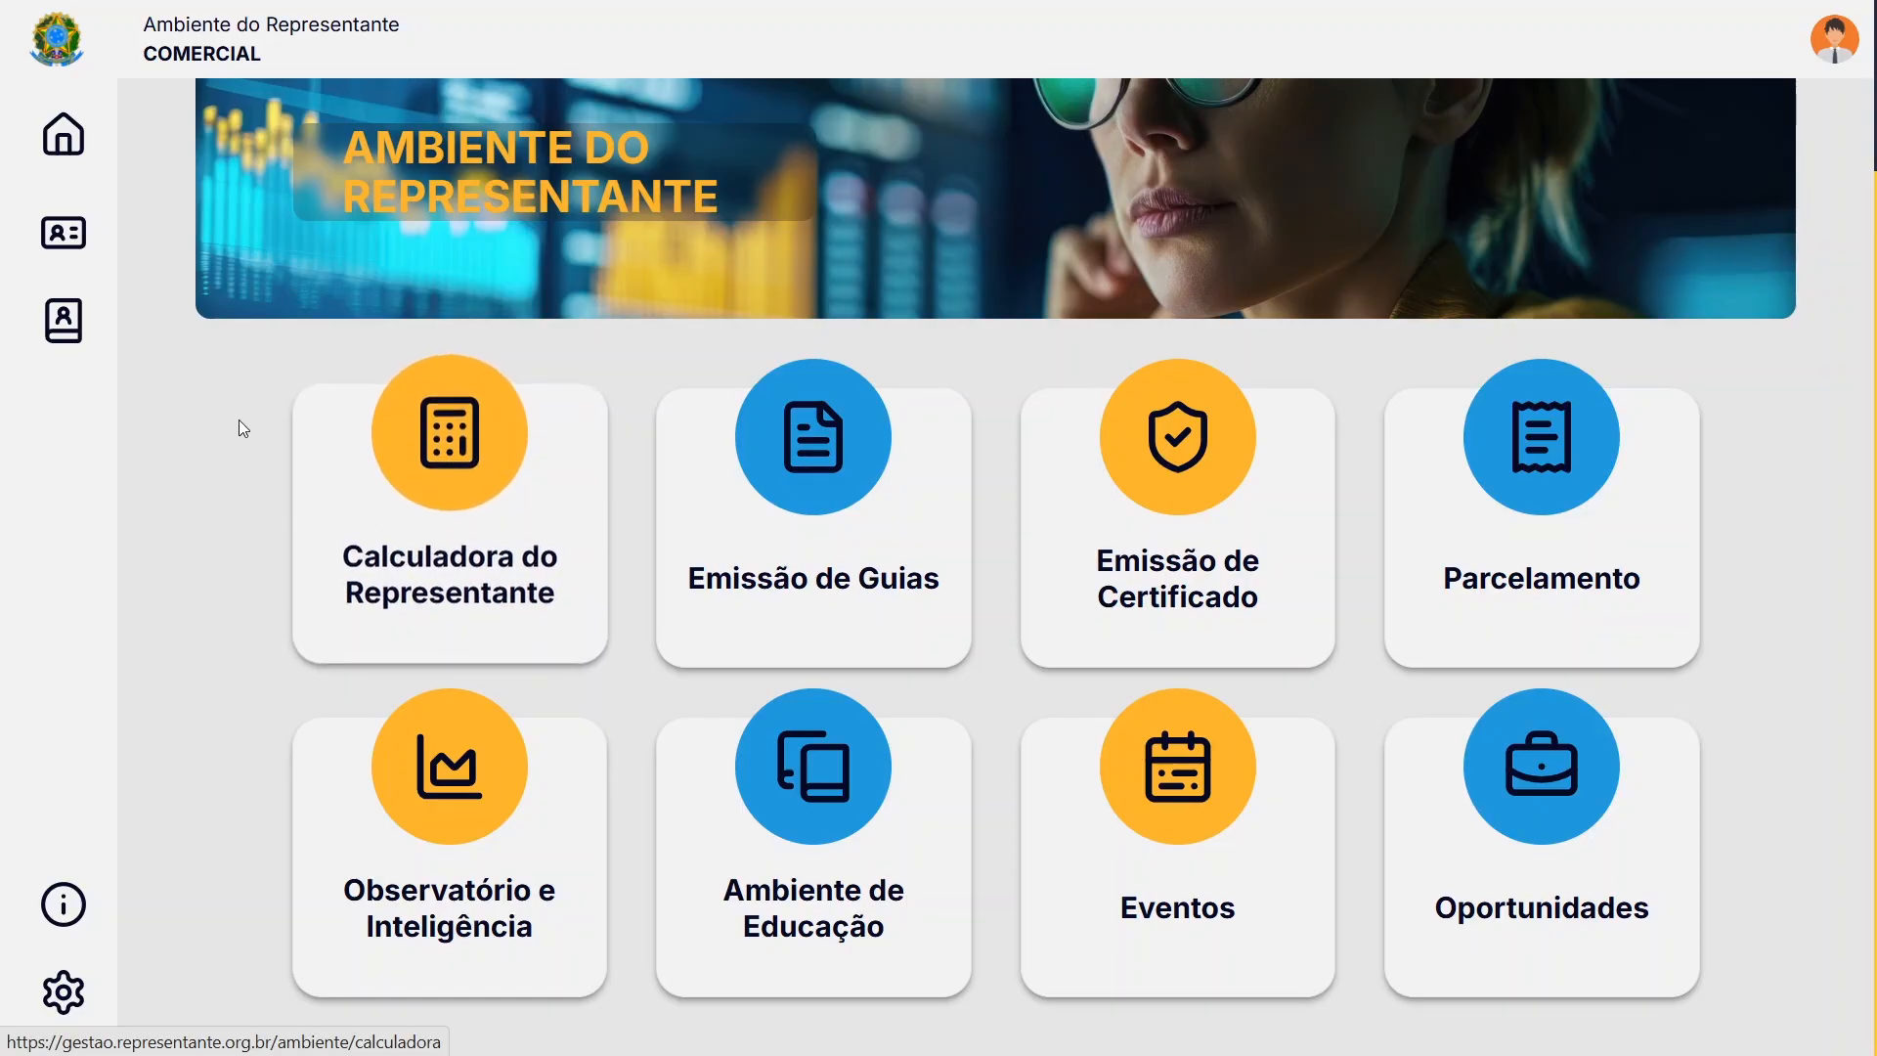
click(418, 504)
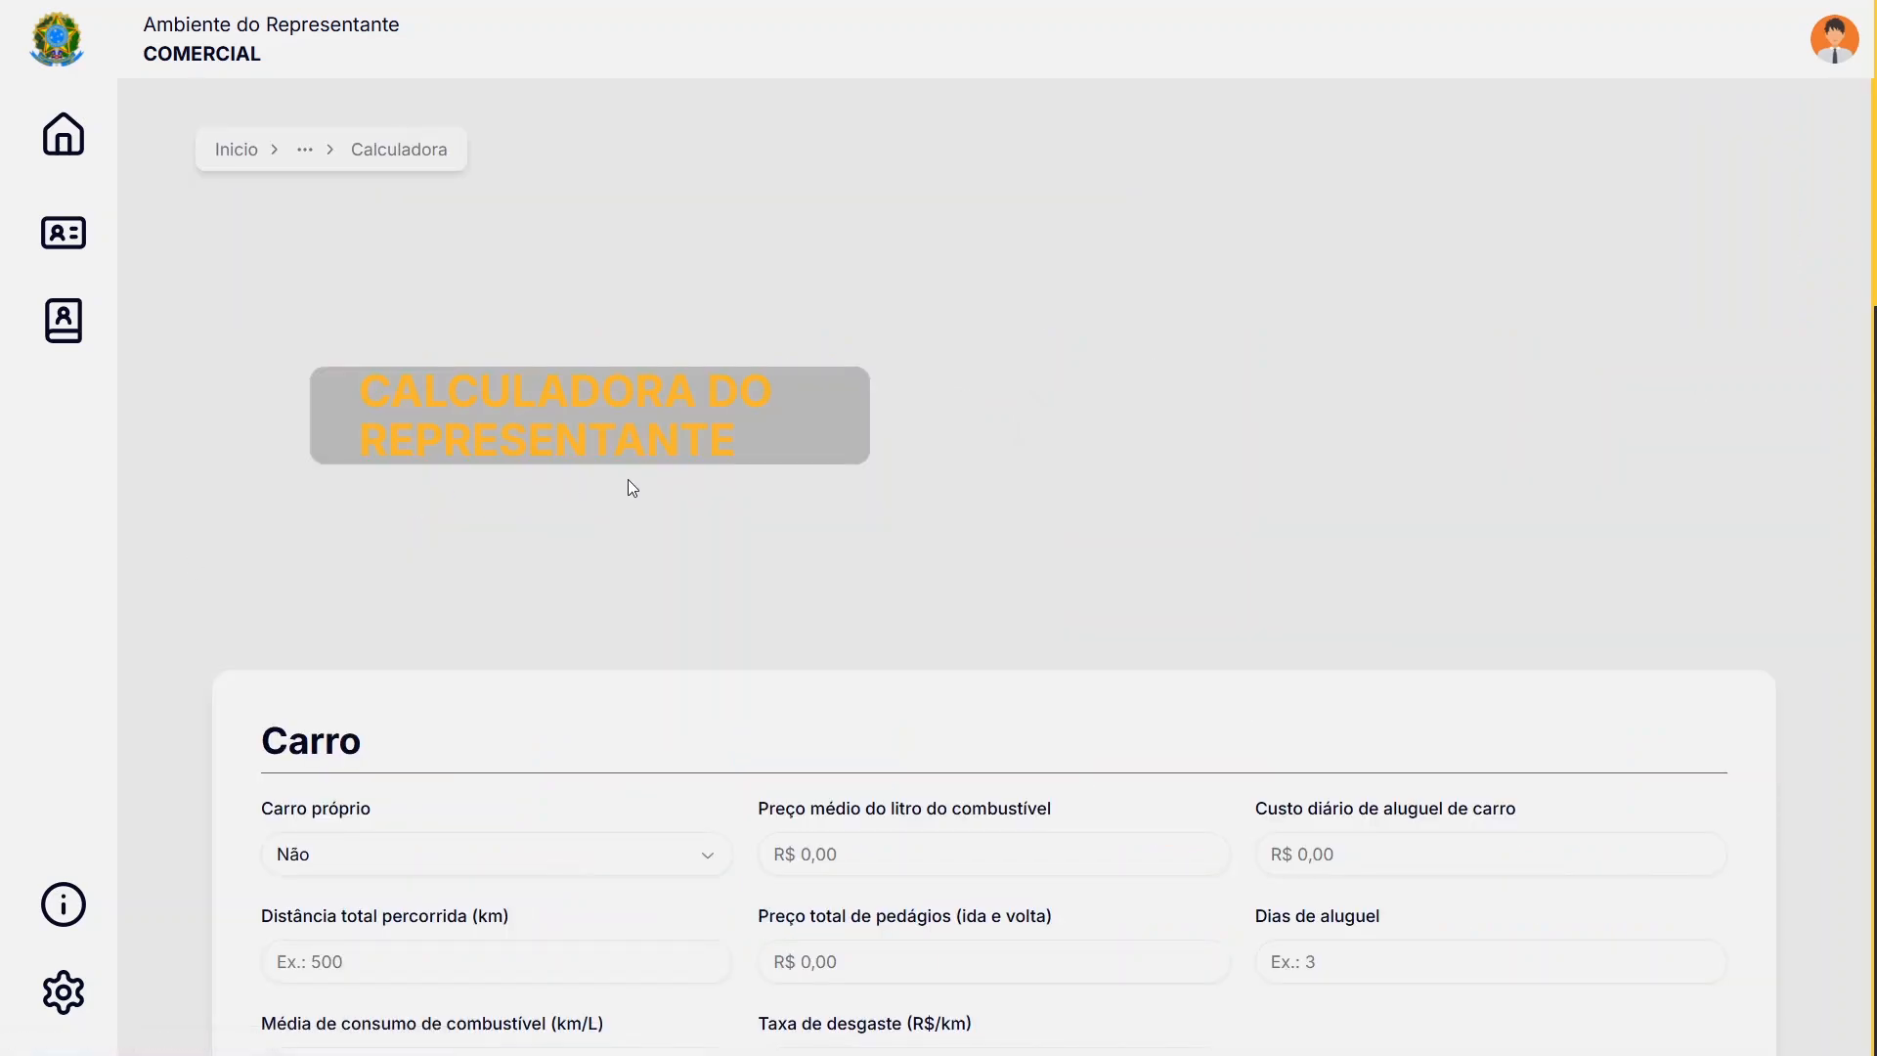
Examine the calculator's Carro, Passagem Aérea, Alimentação, Hospedagem and Geral fields, down to the Resultado section
scroll(627, 479, down, 2)
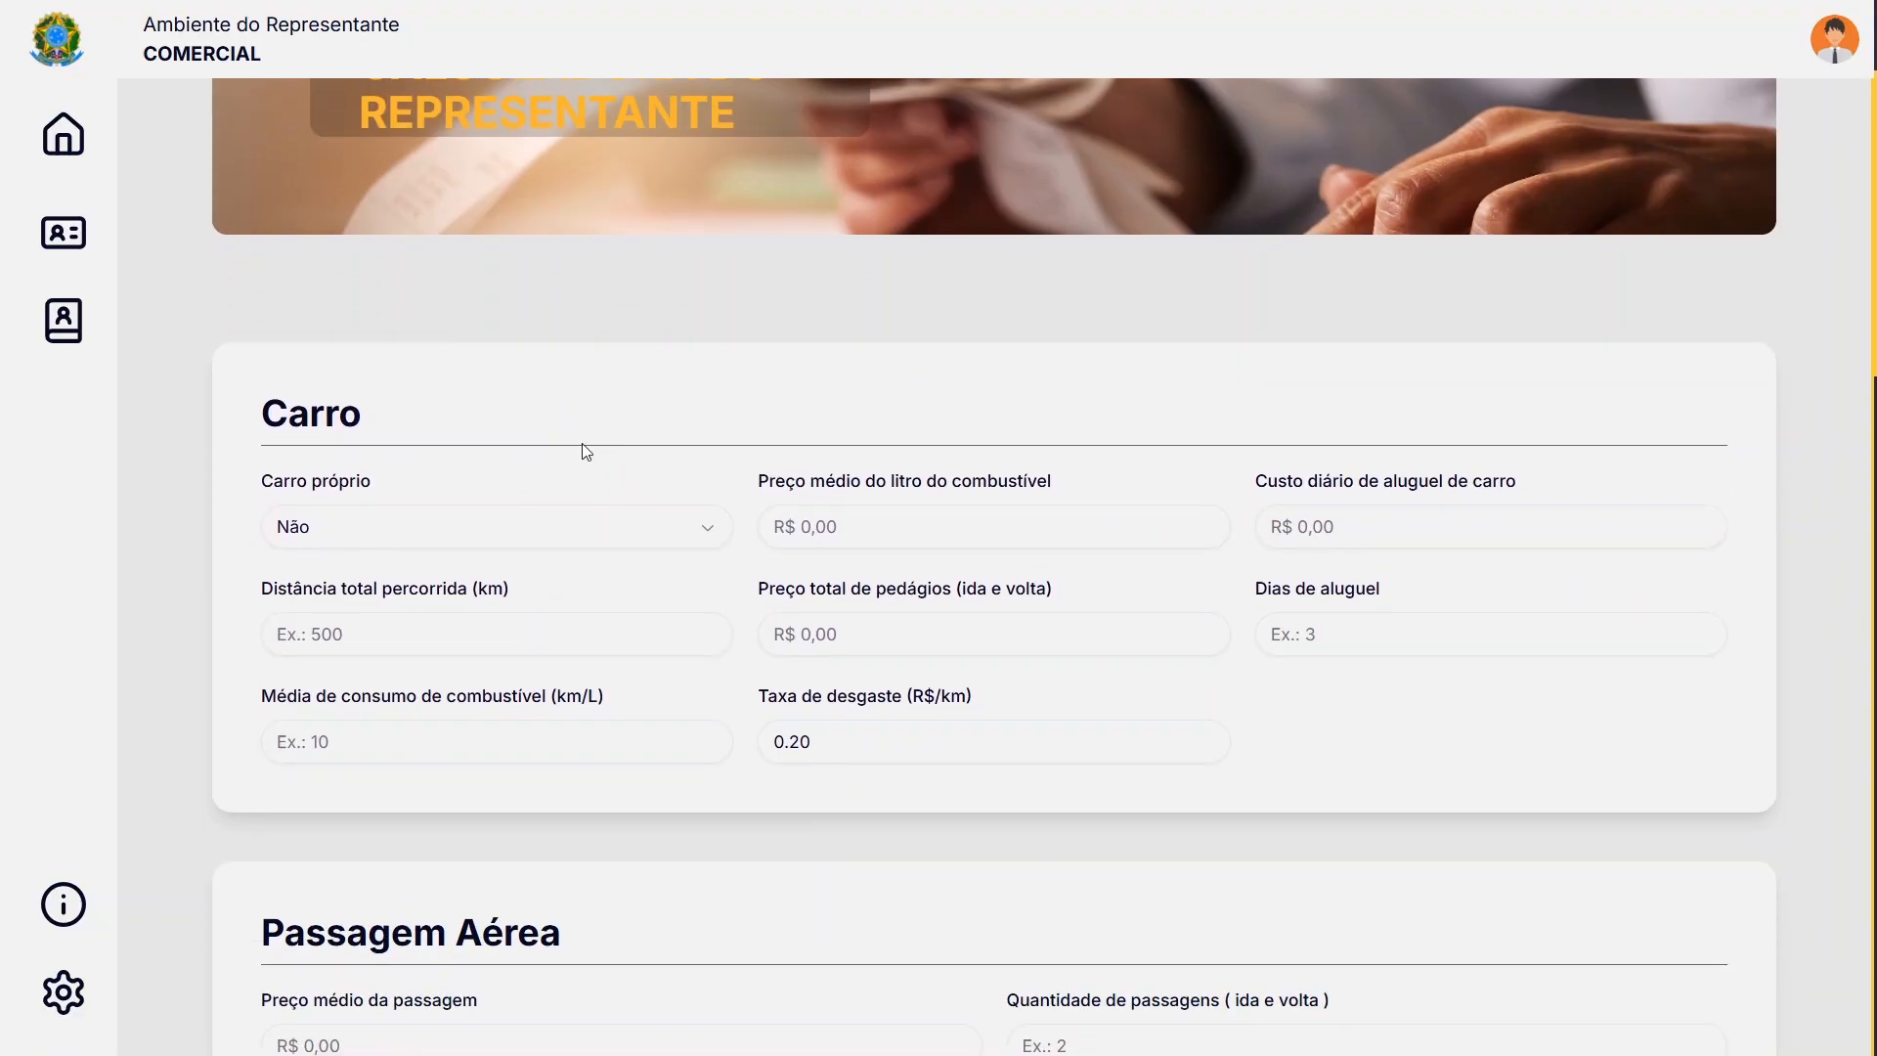
scroll(557, 456, down, 1)
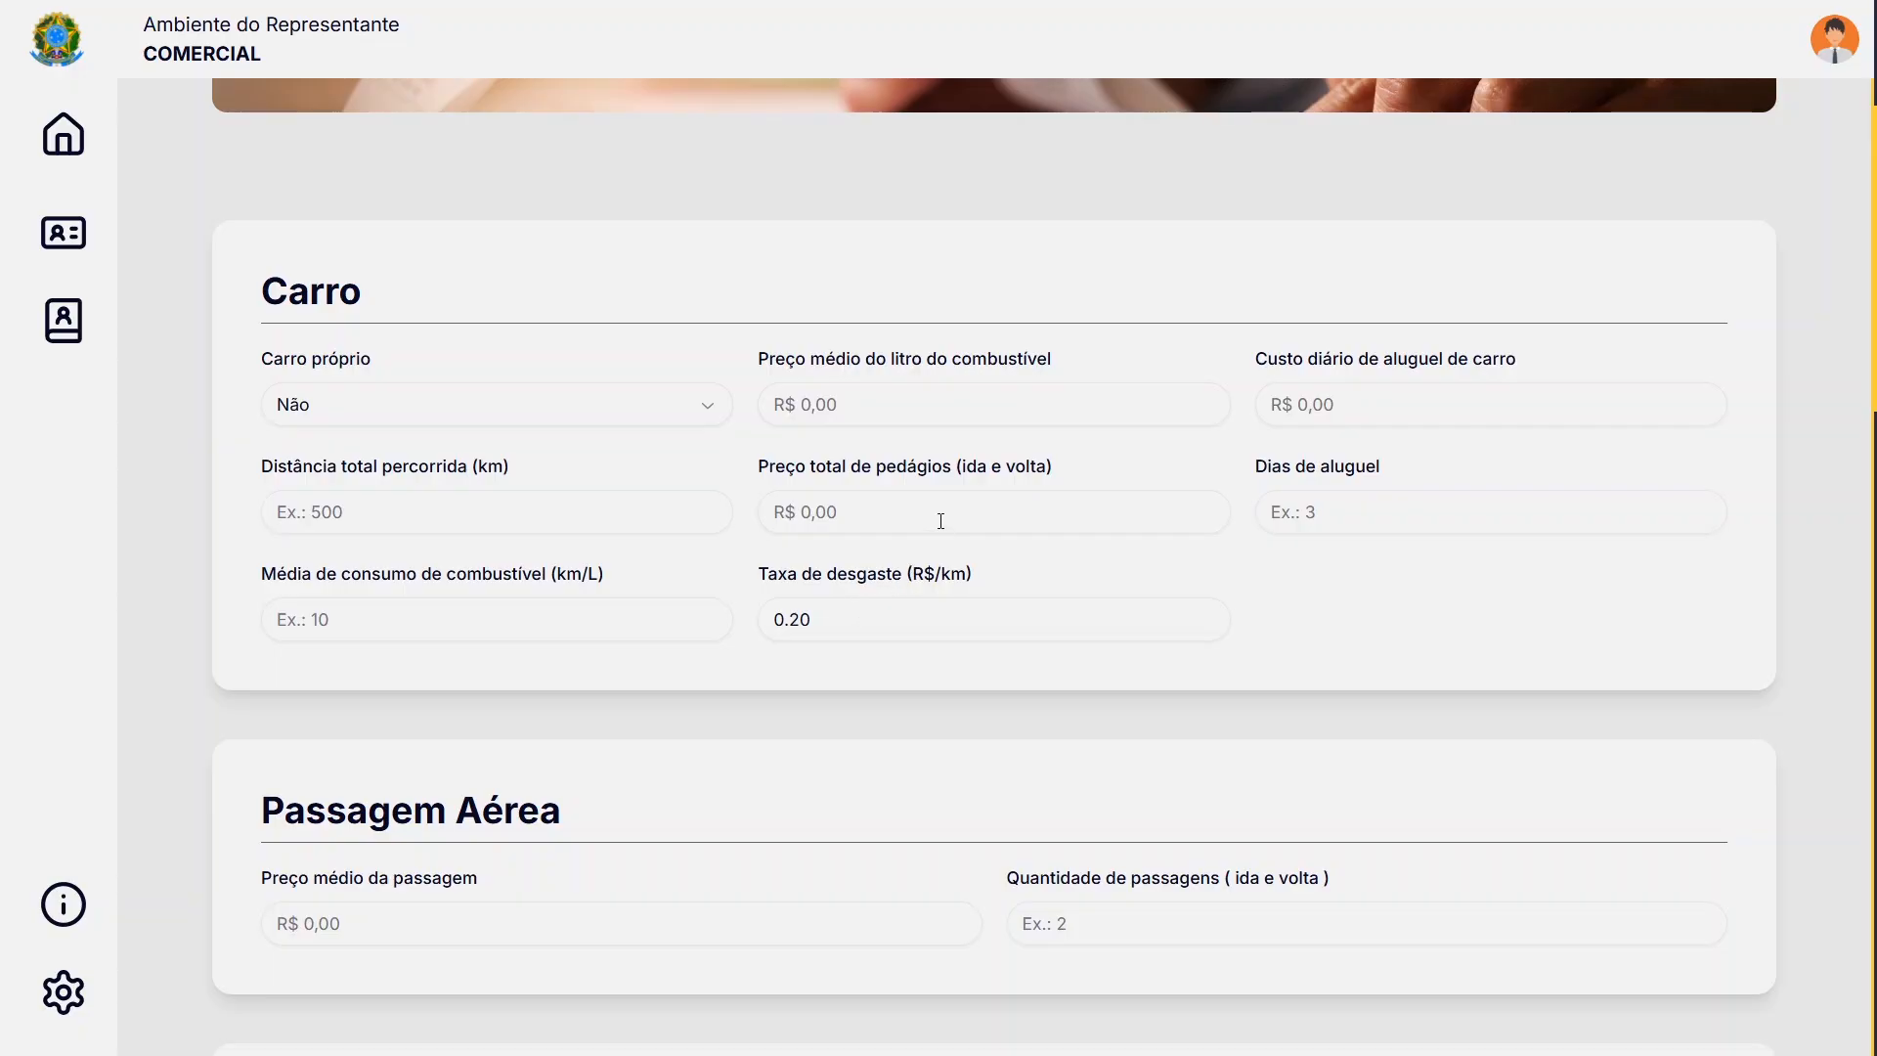
scroll(940, 505, down, 1)
scroll(941, 505, down, 3)
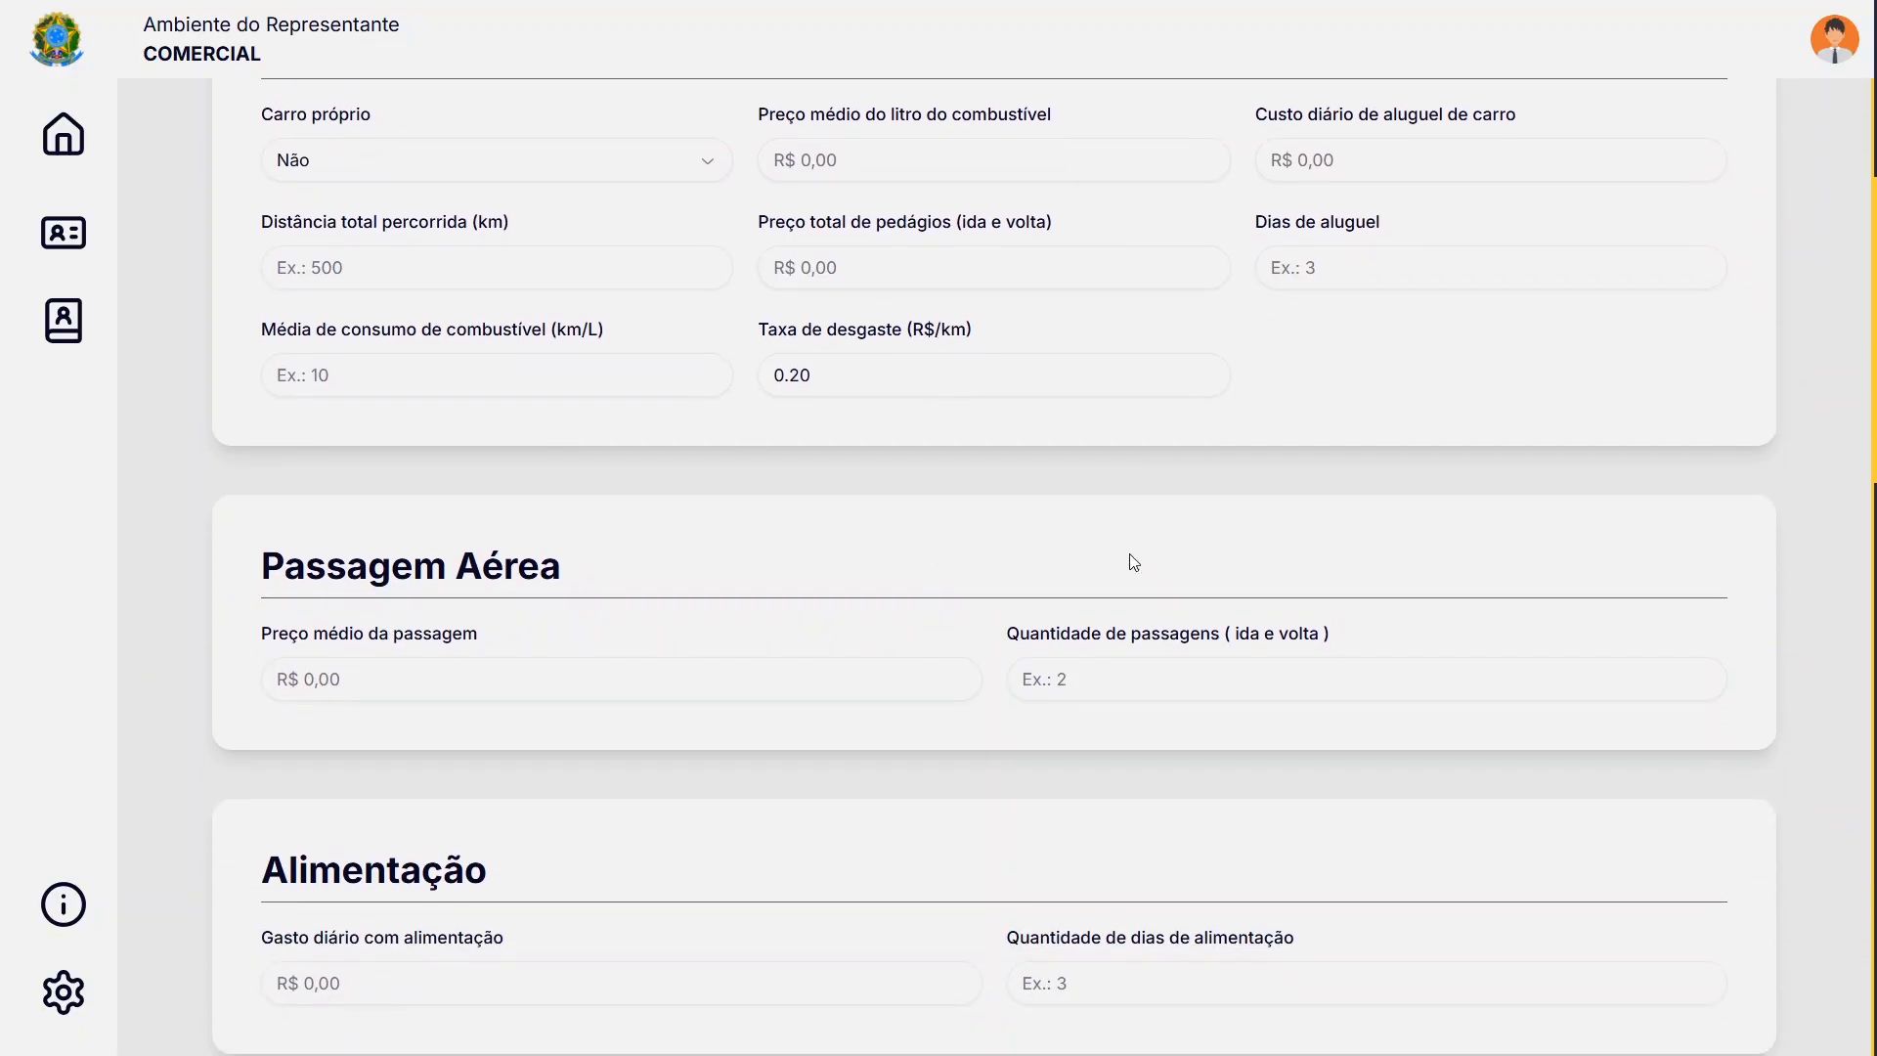
scroll(1111, 559, down, 1)
scroll(1111, 559, down, 1)
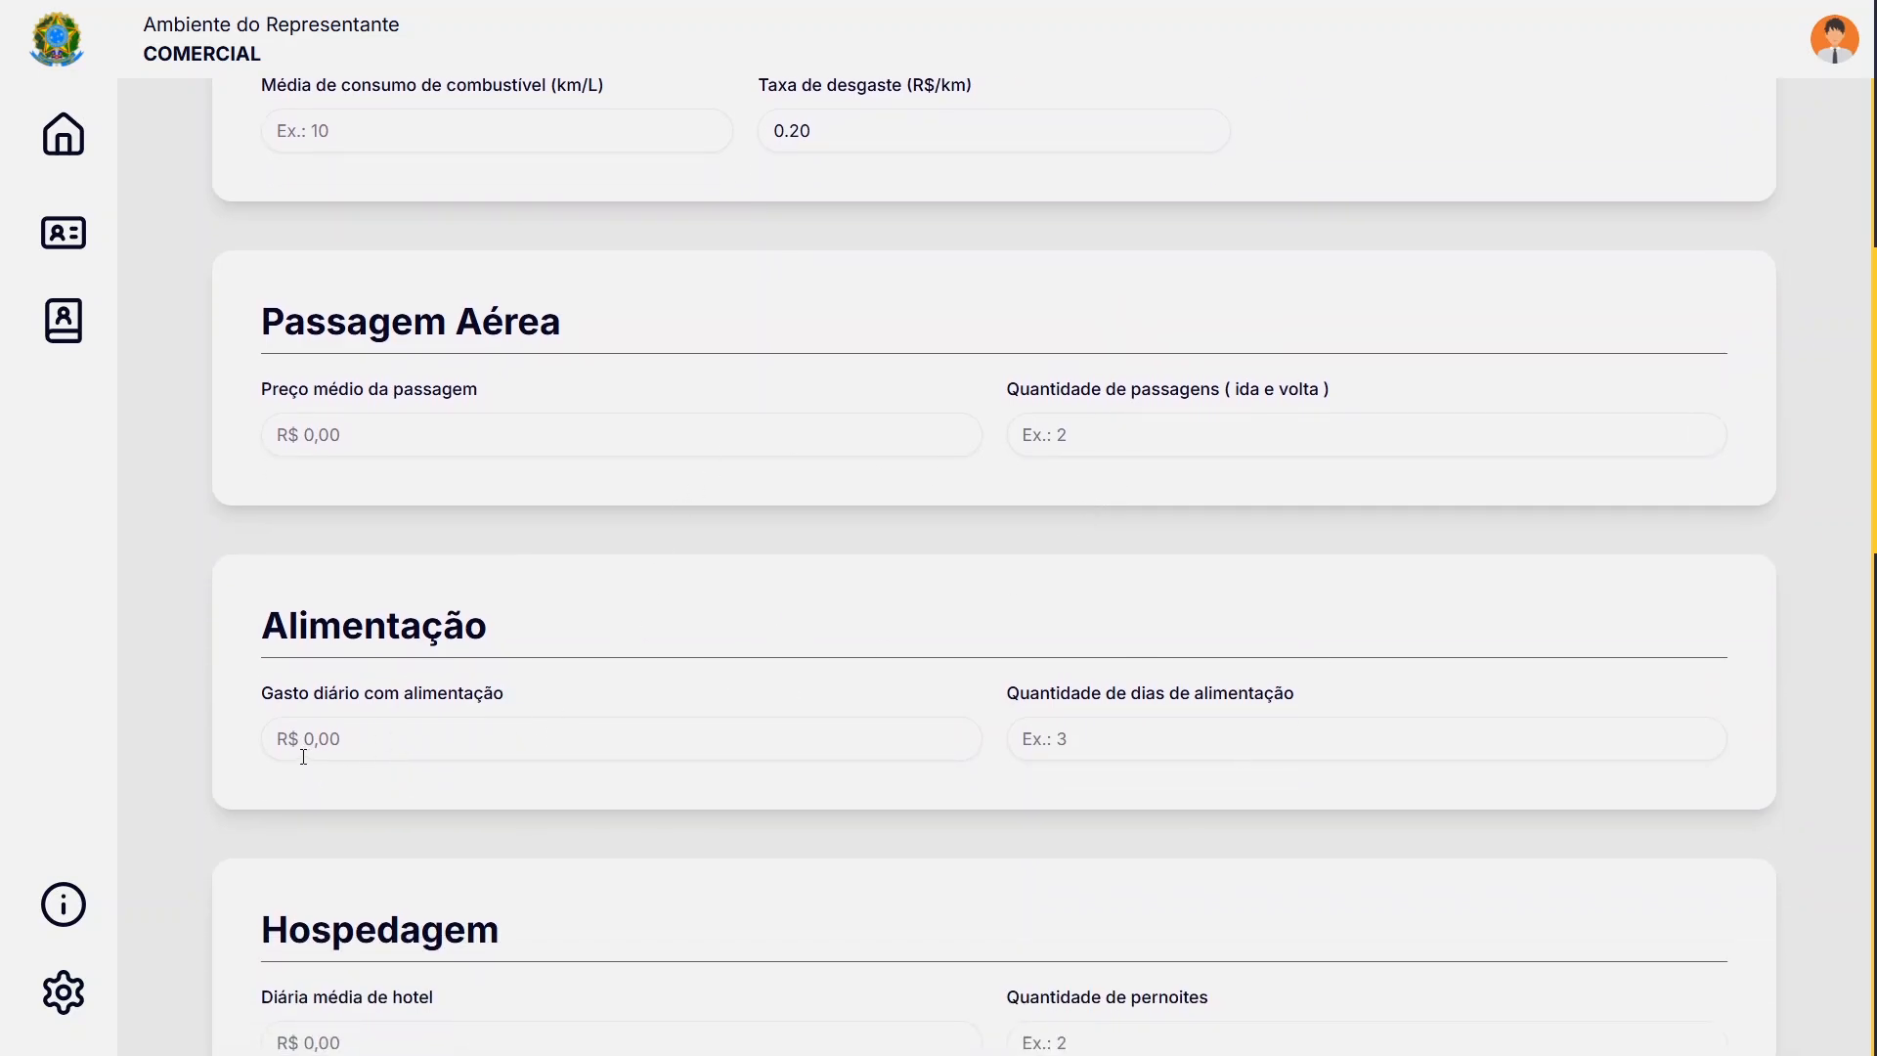
scroll(1188, 653, down, 1)
scroll(1184, 625, down, 1)
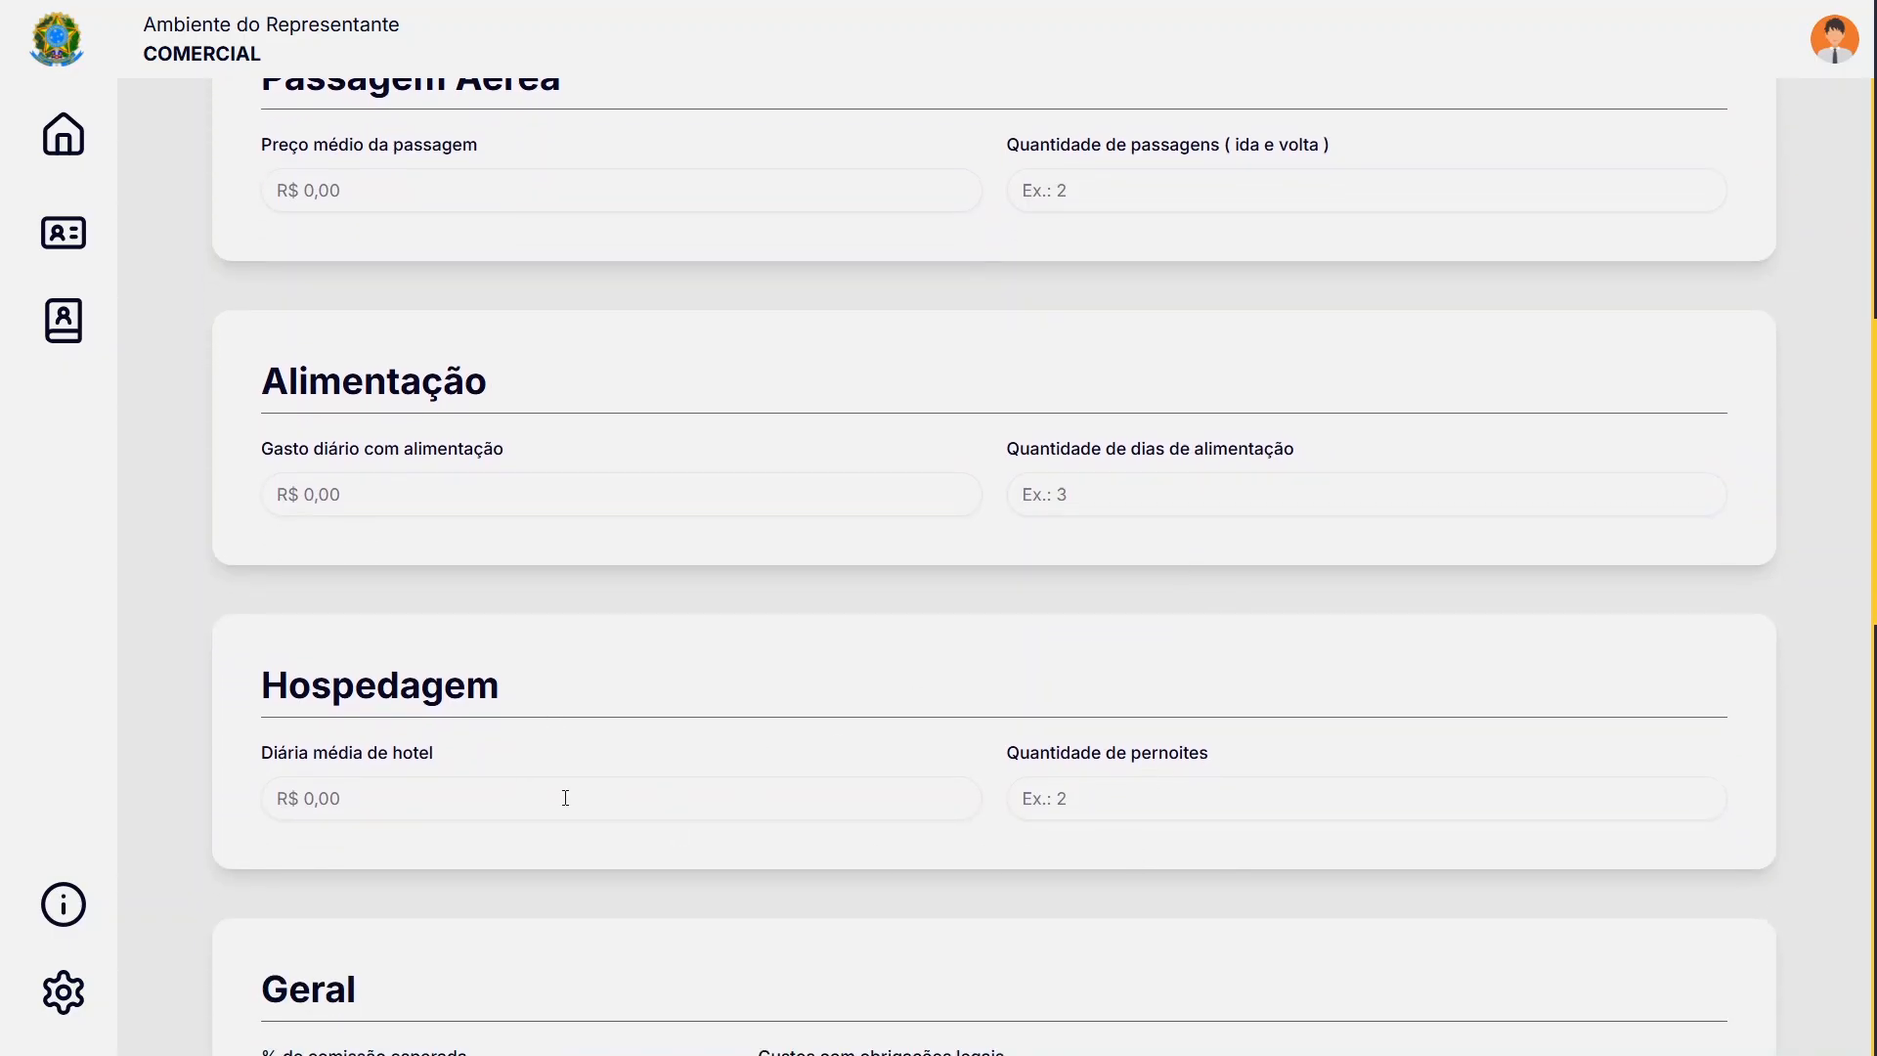
scroll(528, 790, down, 1)
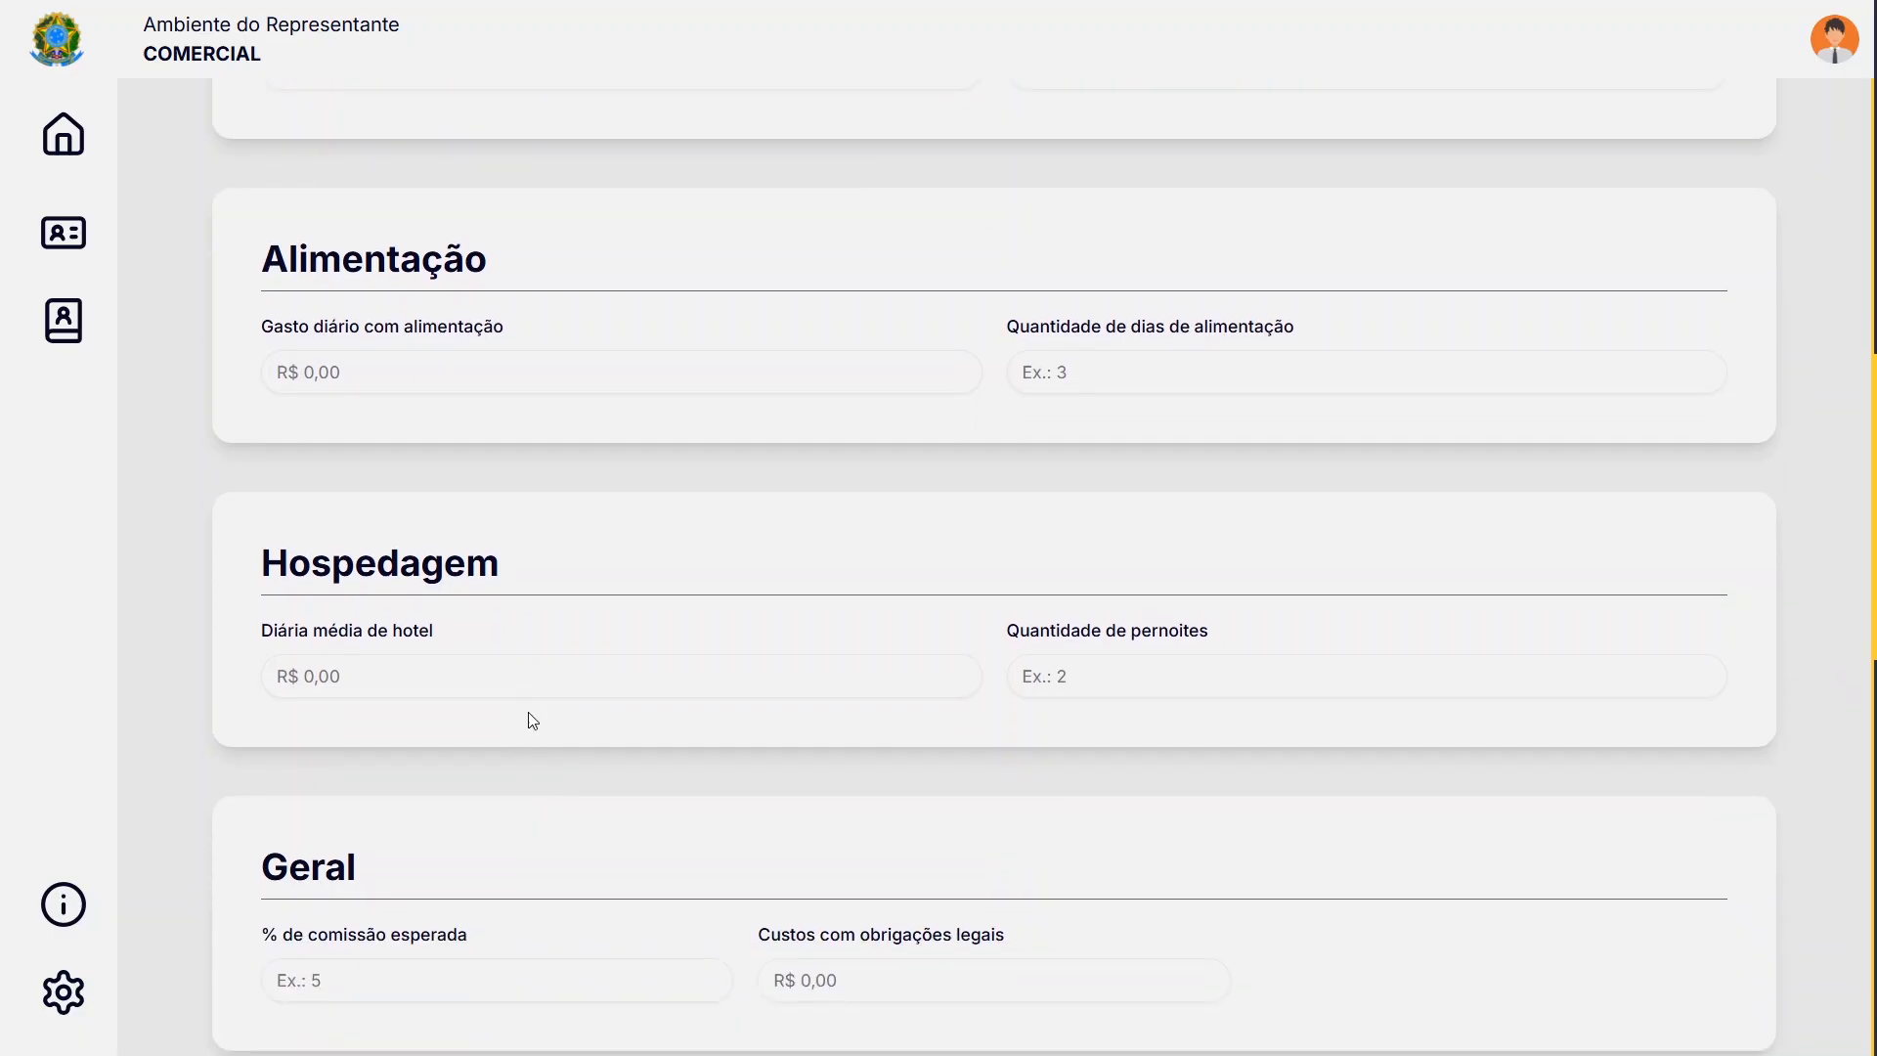
scroll(533, 717, down, 1)
scroll(533, 717, down, 1)
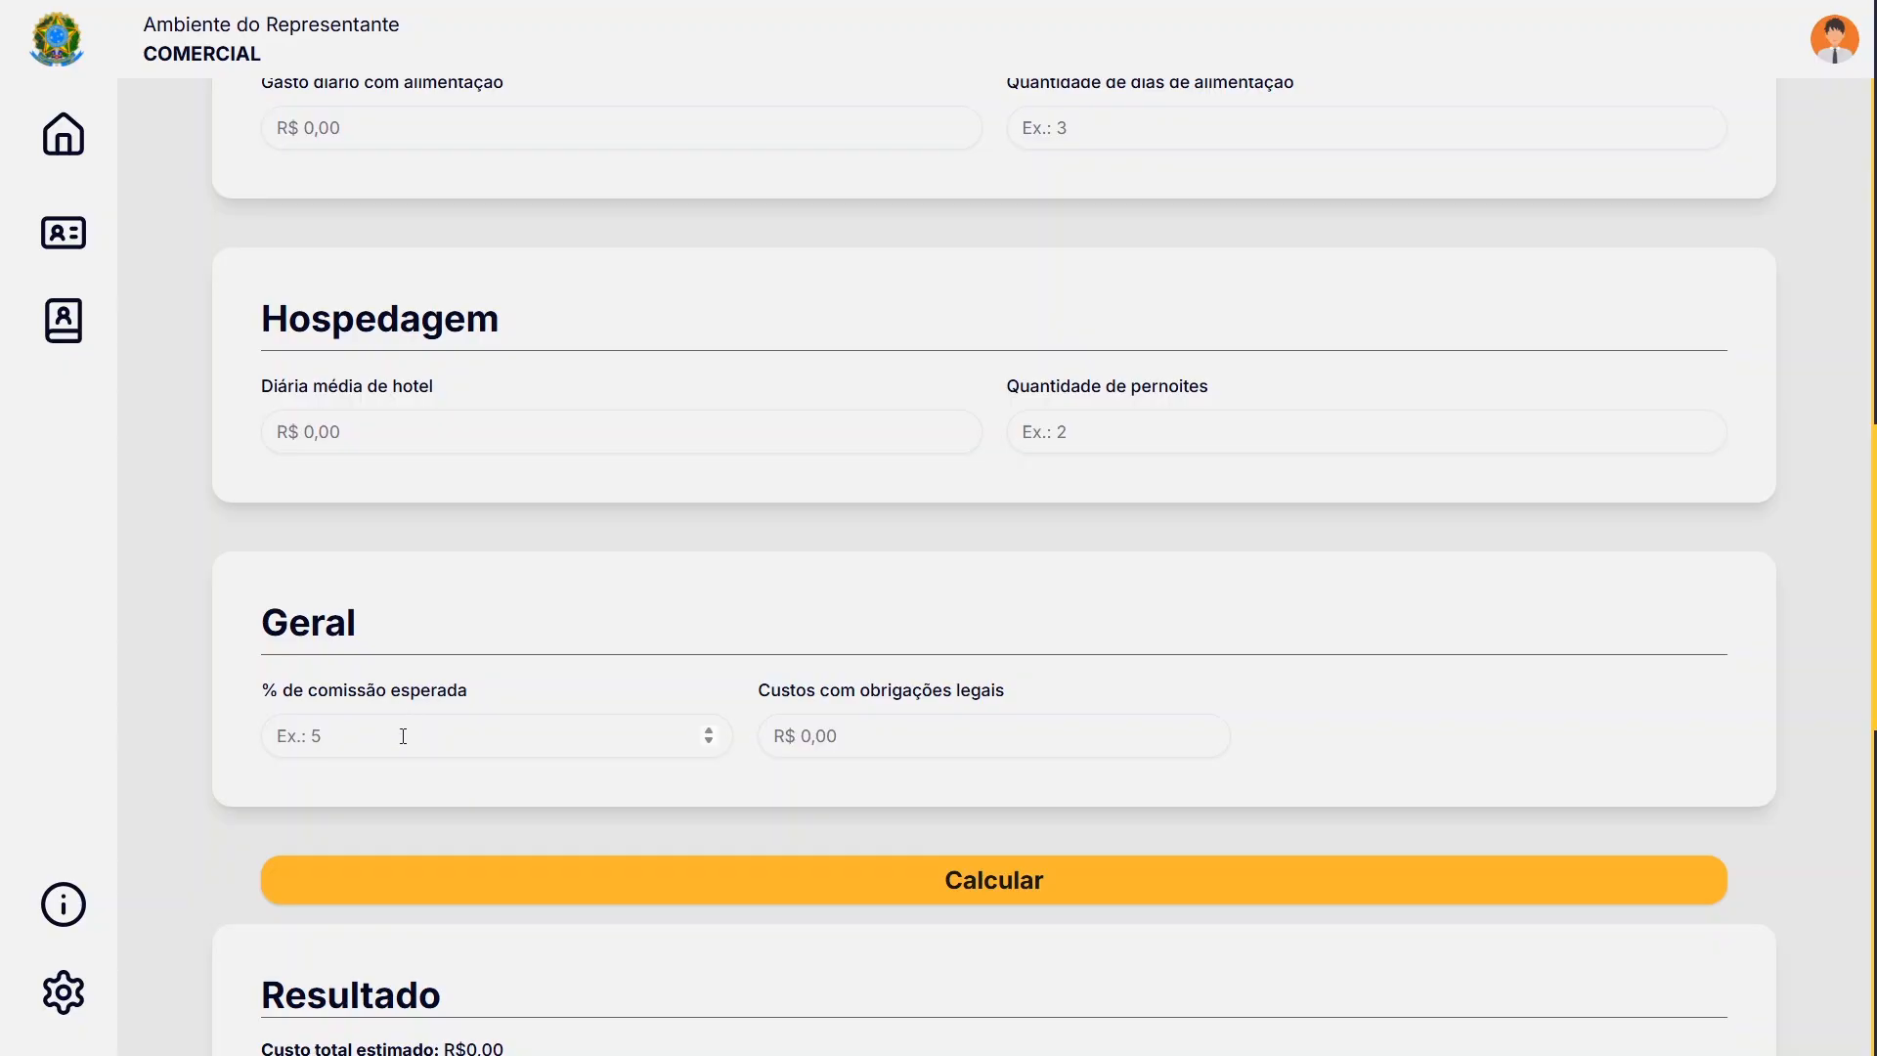
scroll(478, 698, down, 2)
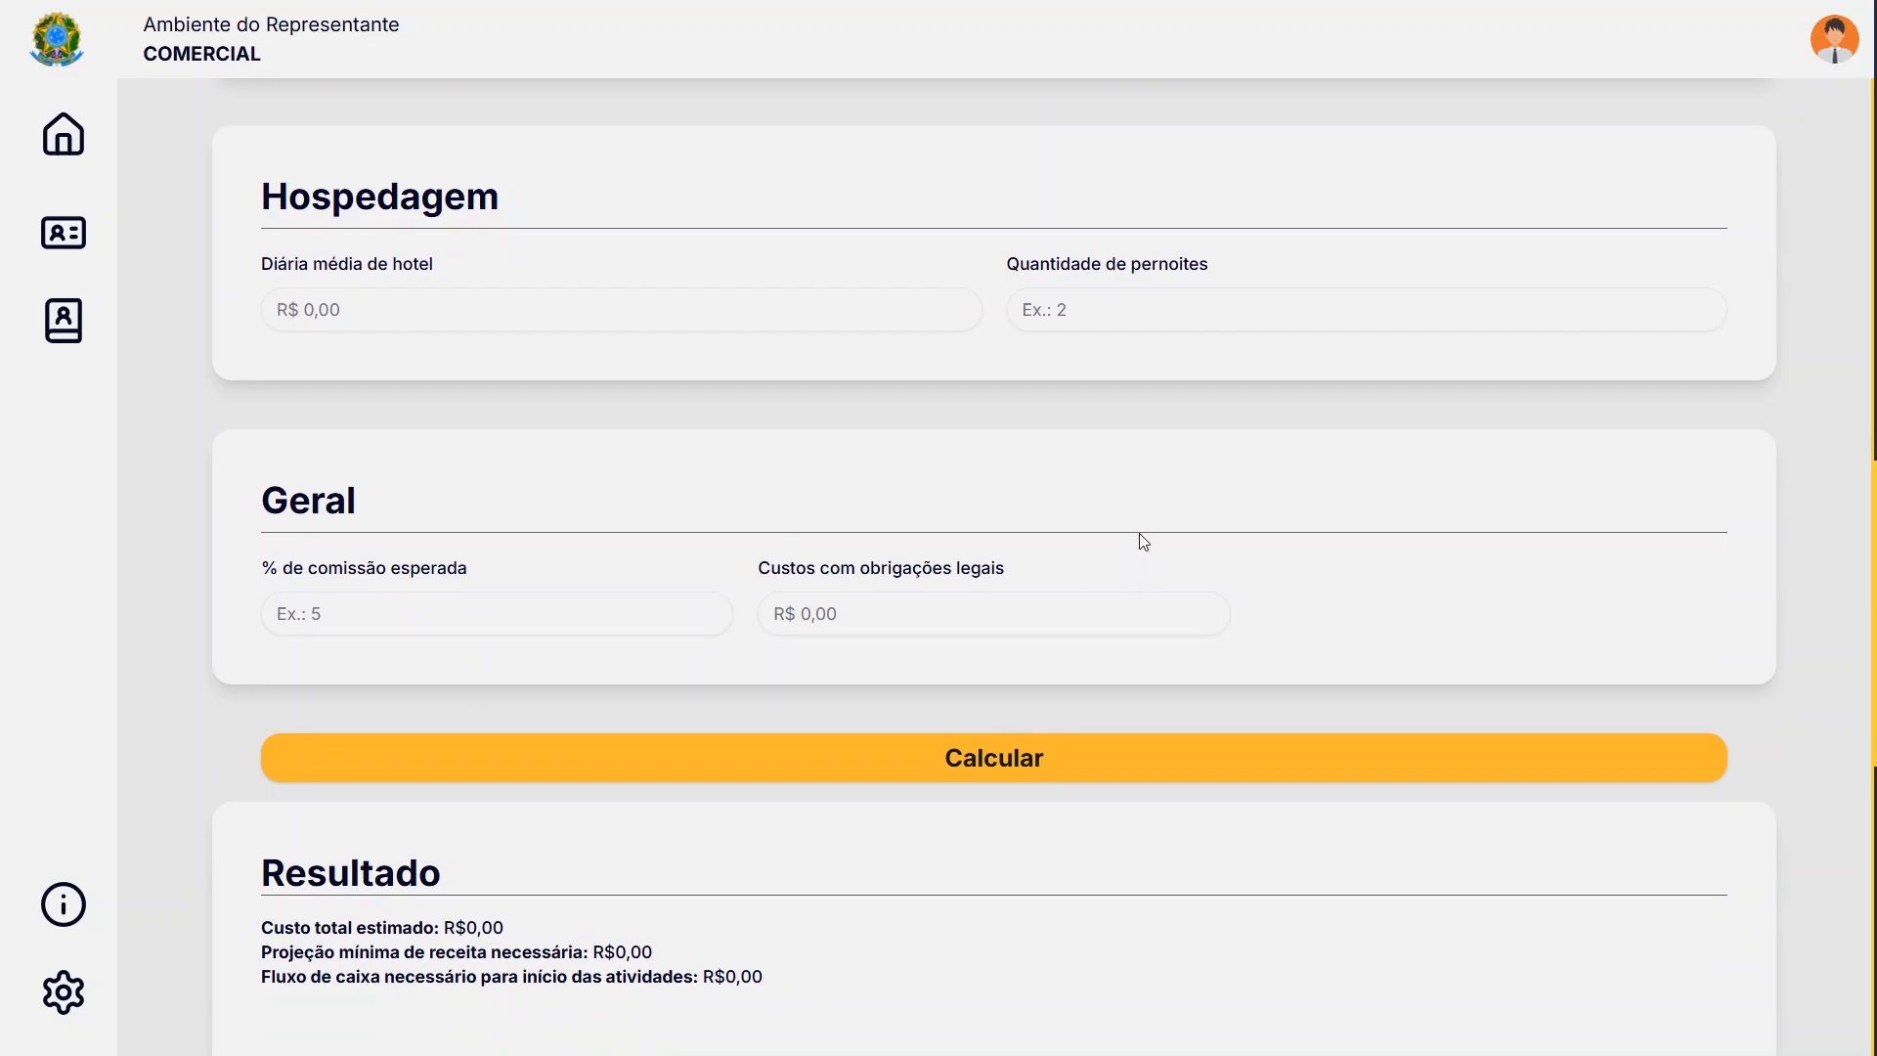
Examine the calculator's Resultado section and review the cost sections once more from Carro down to Geral
scroll(1135, 528, down, 3)
scroll(798, 681, down, 2)
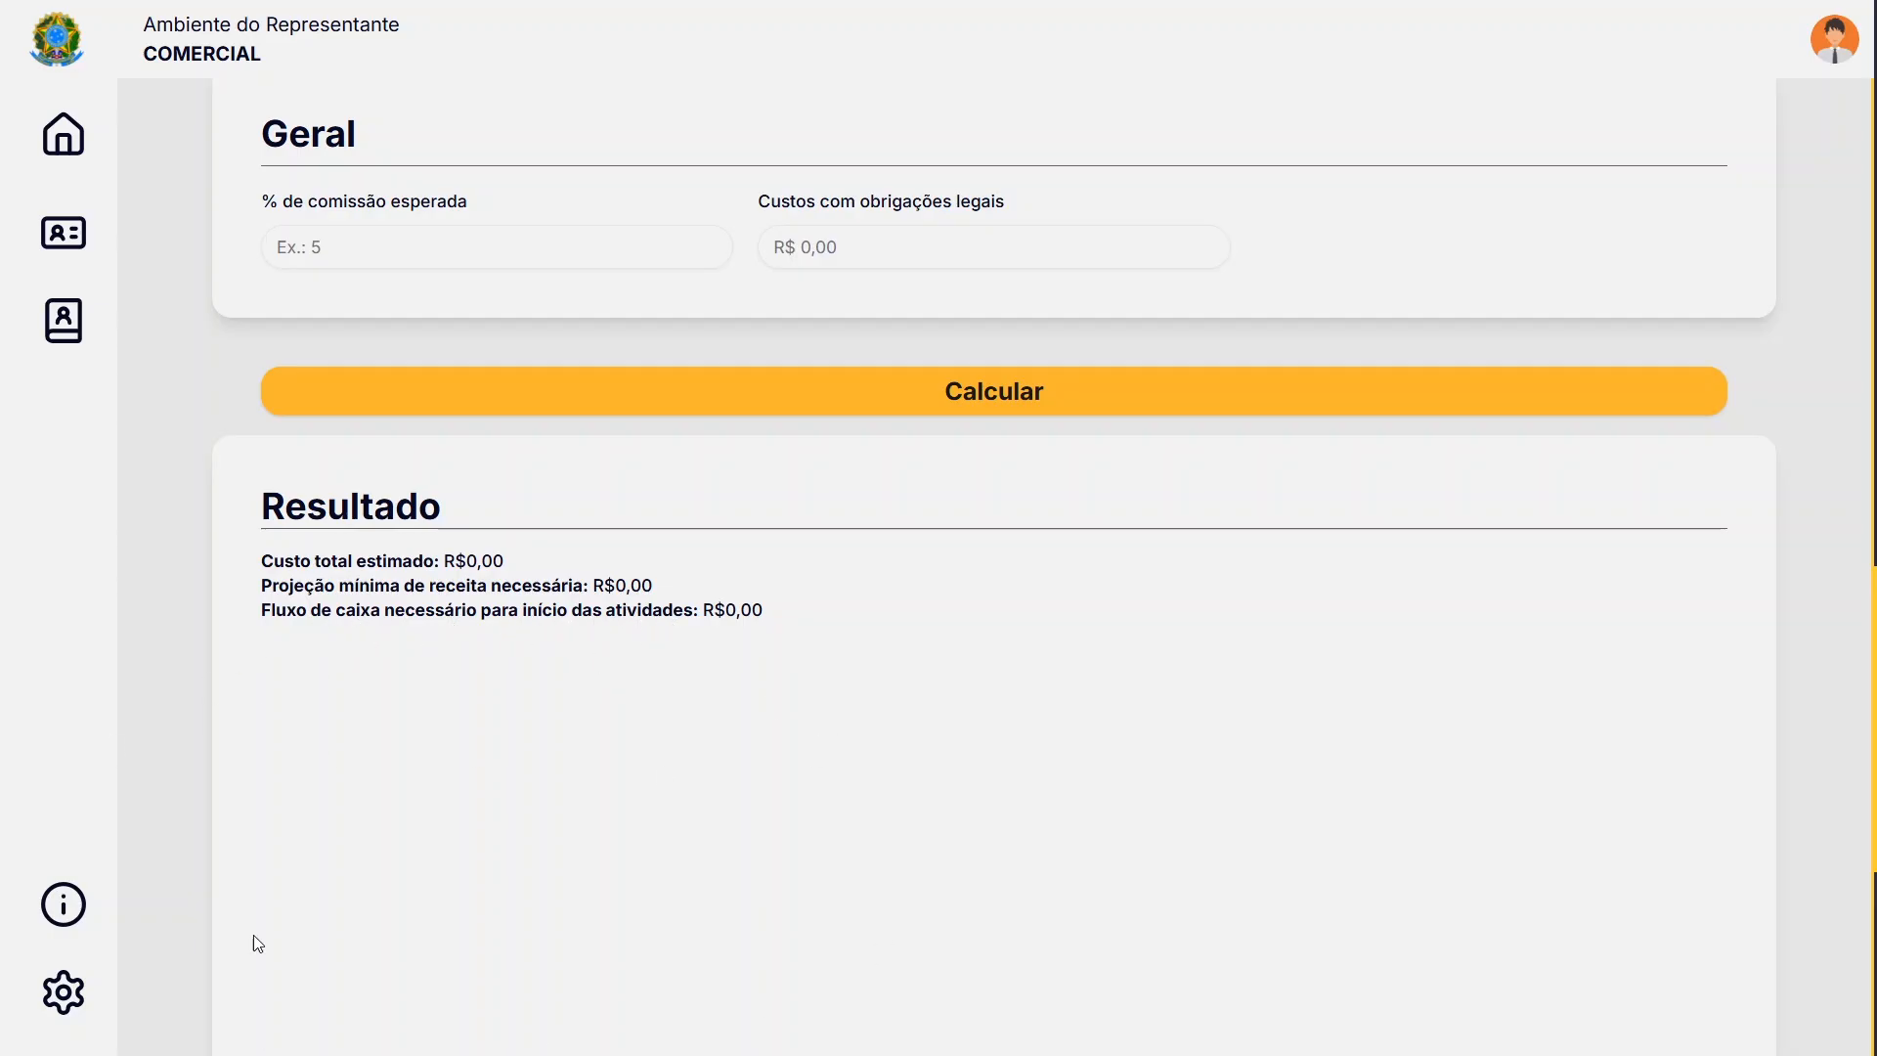
scroll(452, 601, up, 3)
scroll(457, 613, up, 15)
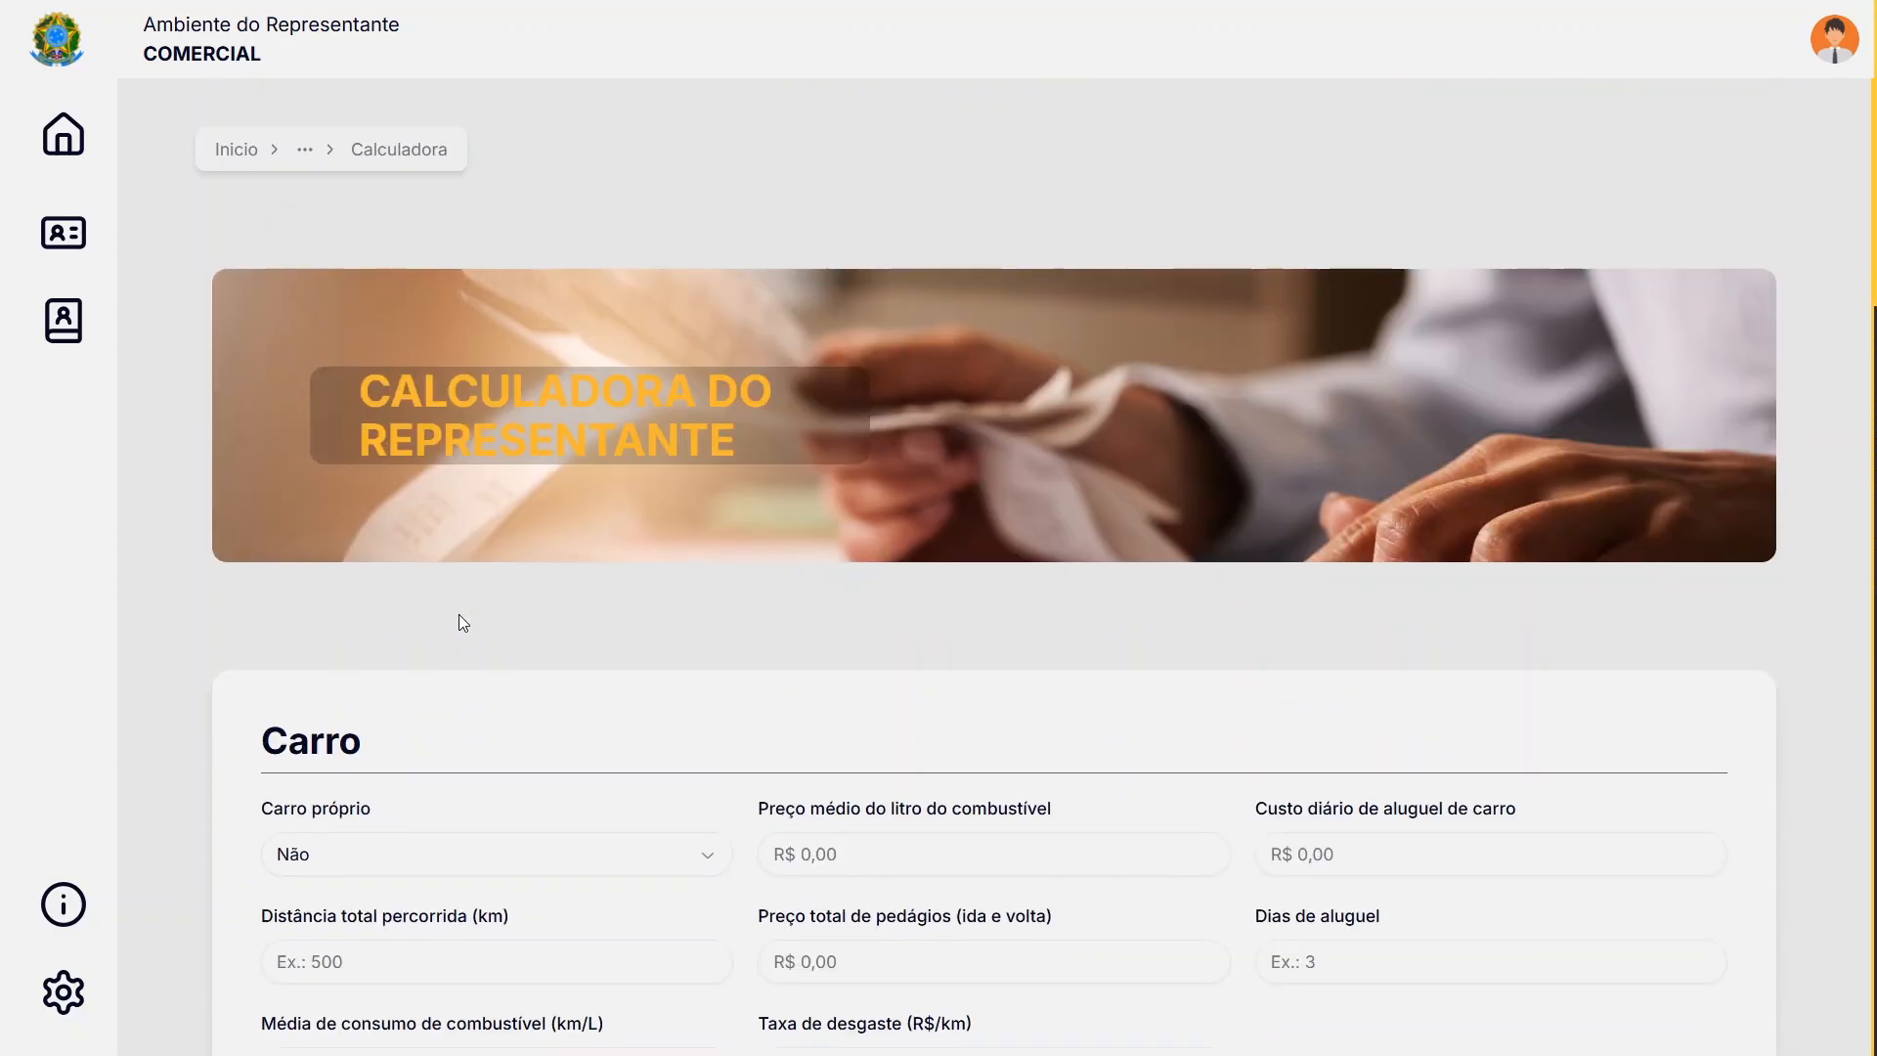
scroll(460, 614, down, 5)
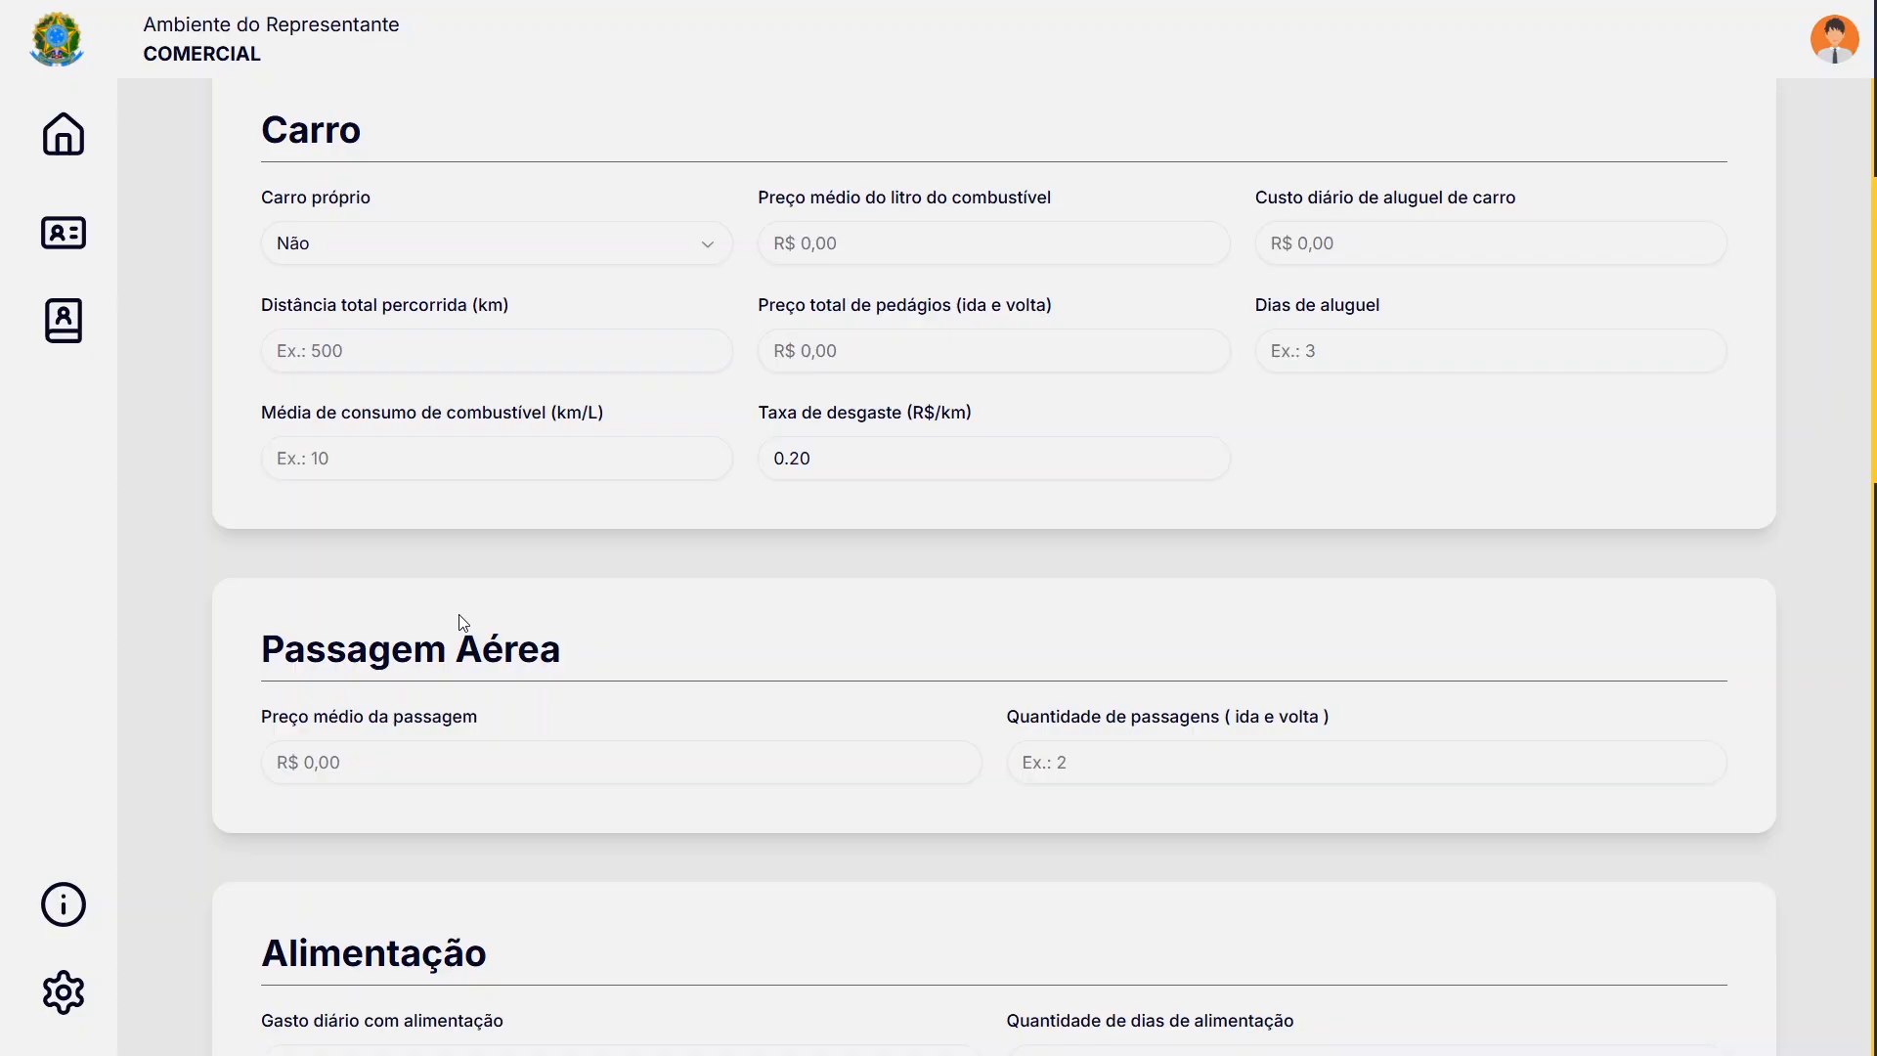
scroll(459, 623, down, 15)
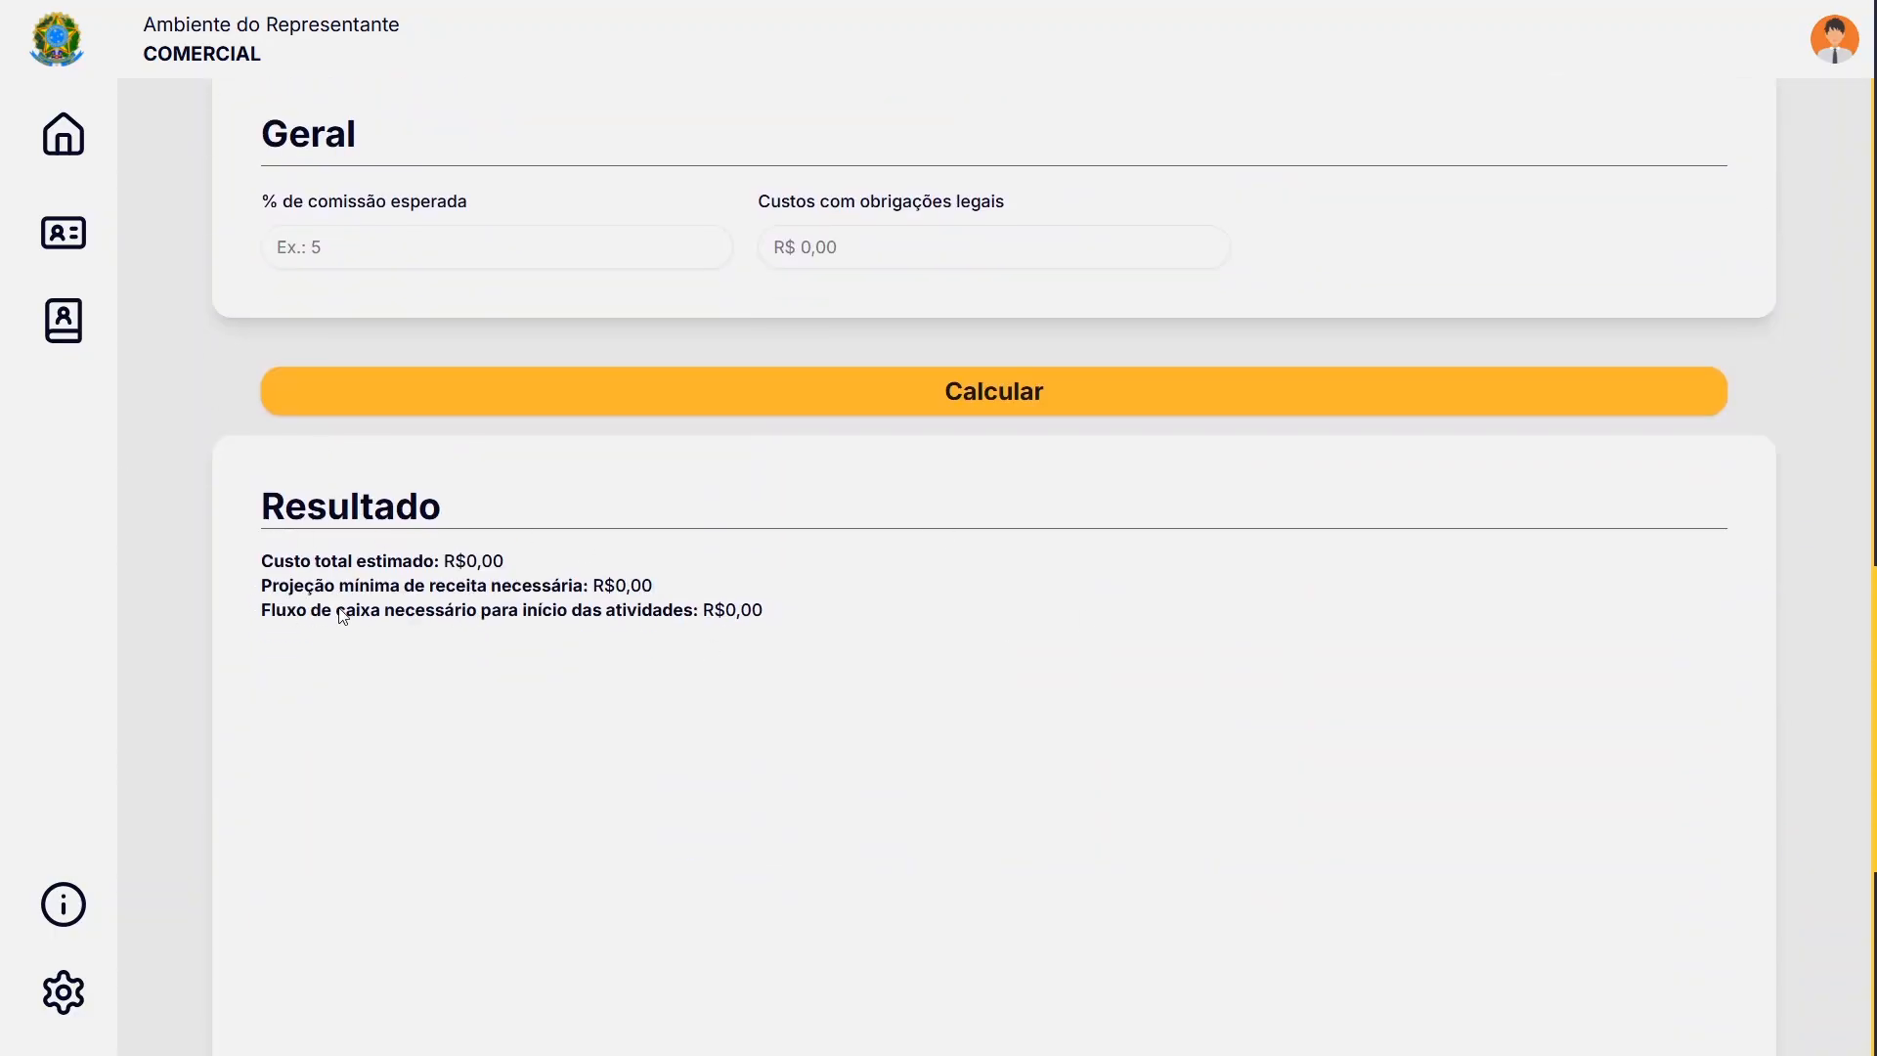
scroll(223, 757, up, 10)
scroll(227, 751, up, 10)
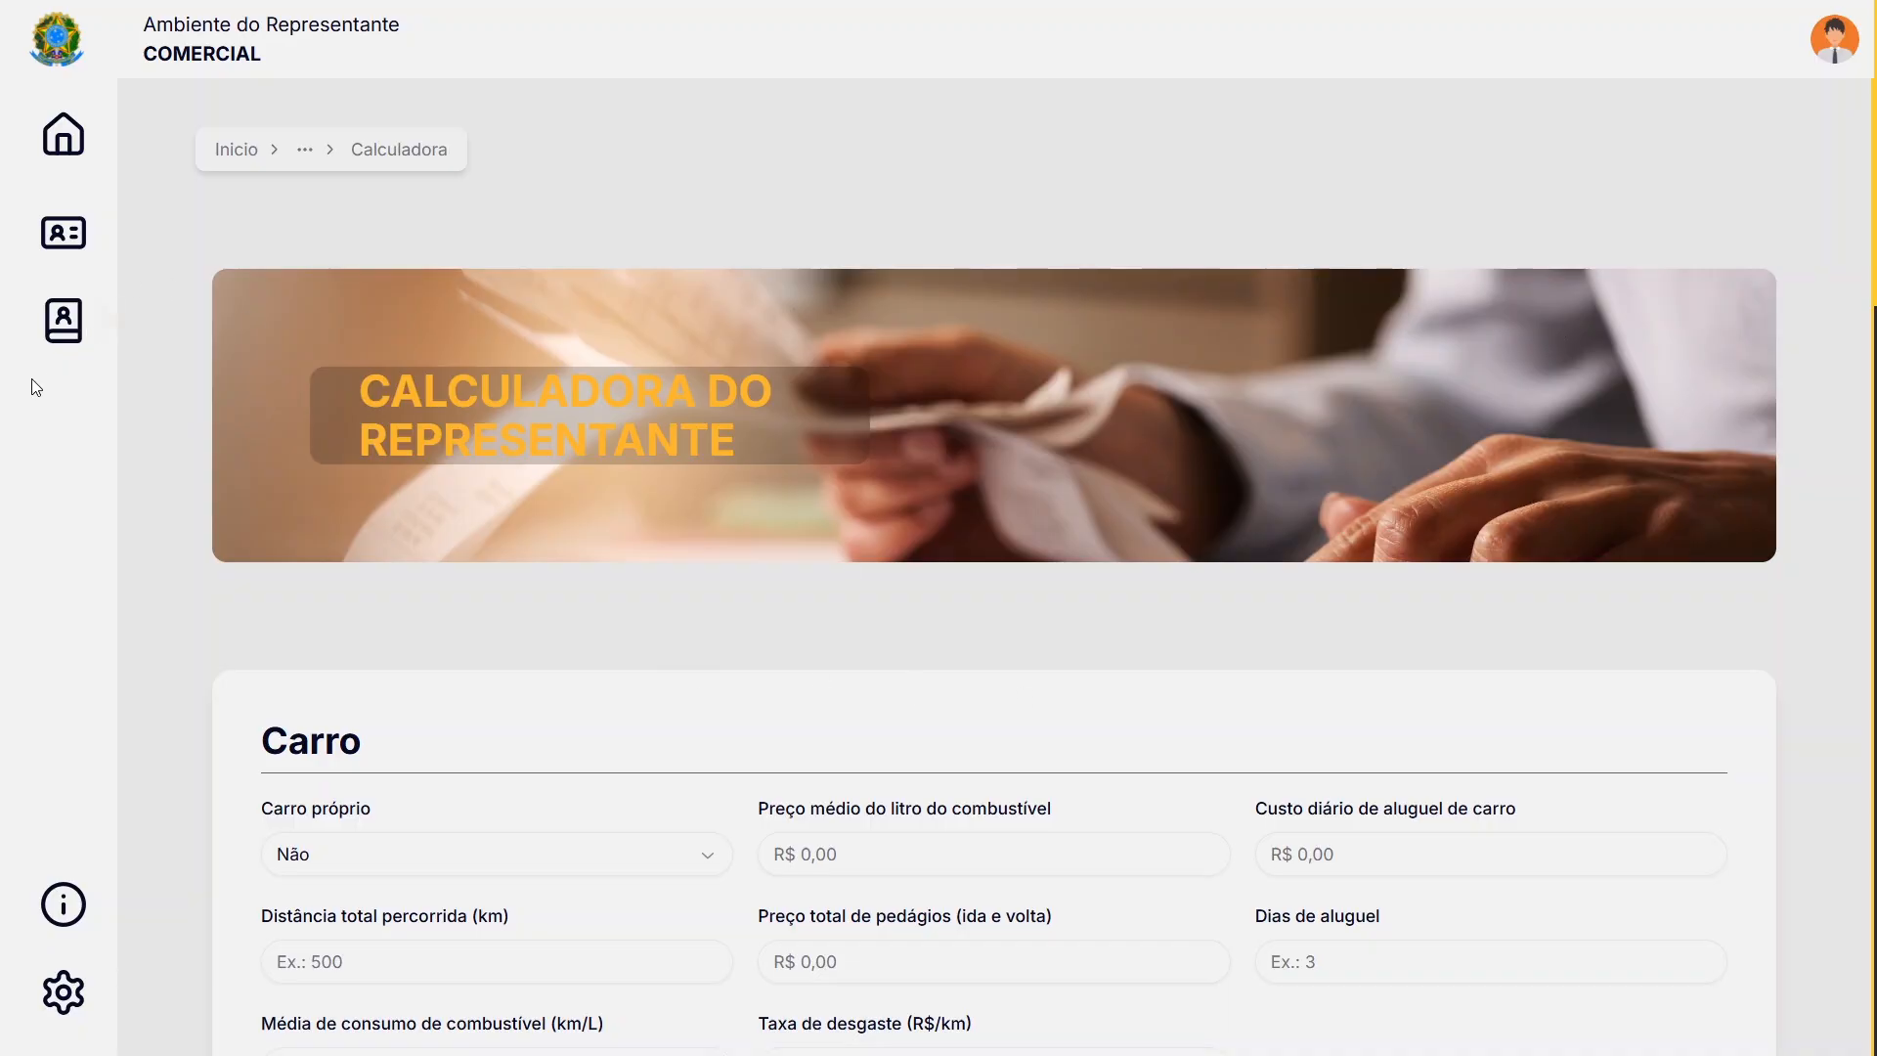
Return to the home page and open Observatório e Inteligência from Recursos do Representante
click(63, 134)
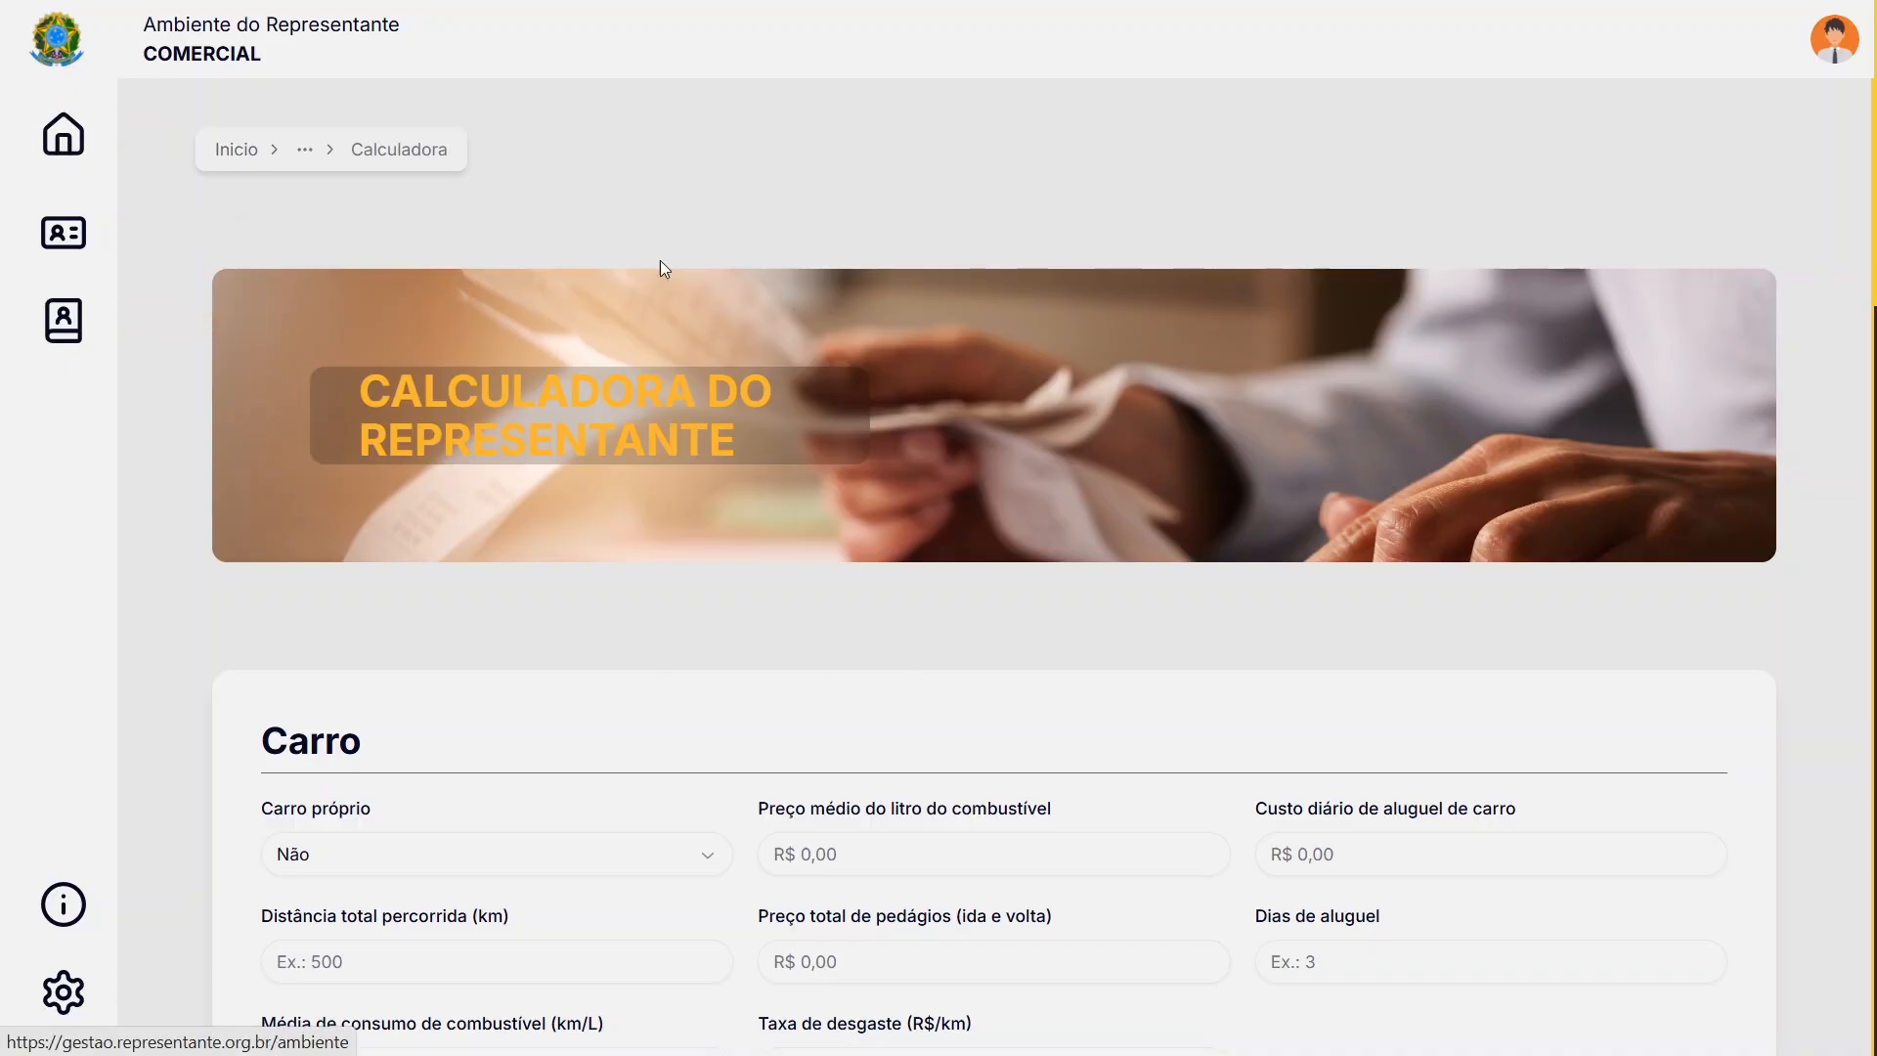
scroll(1150, 882, down, 3)
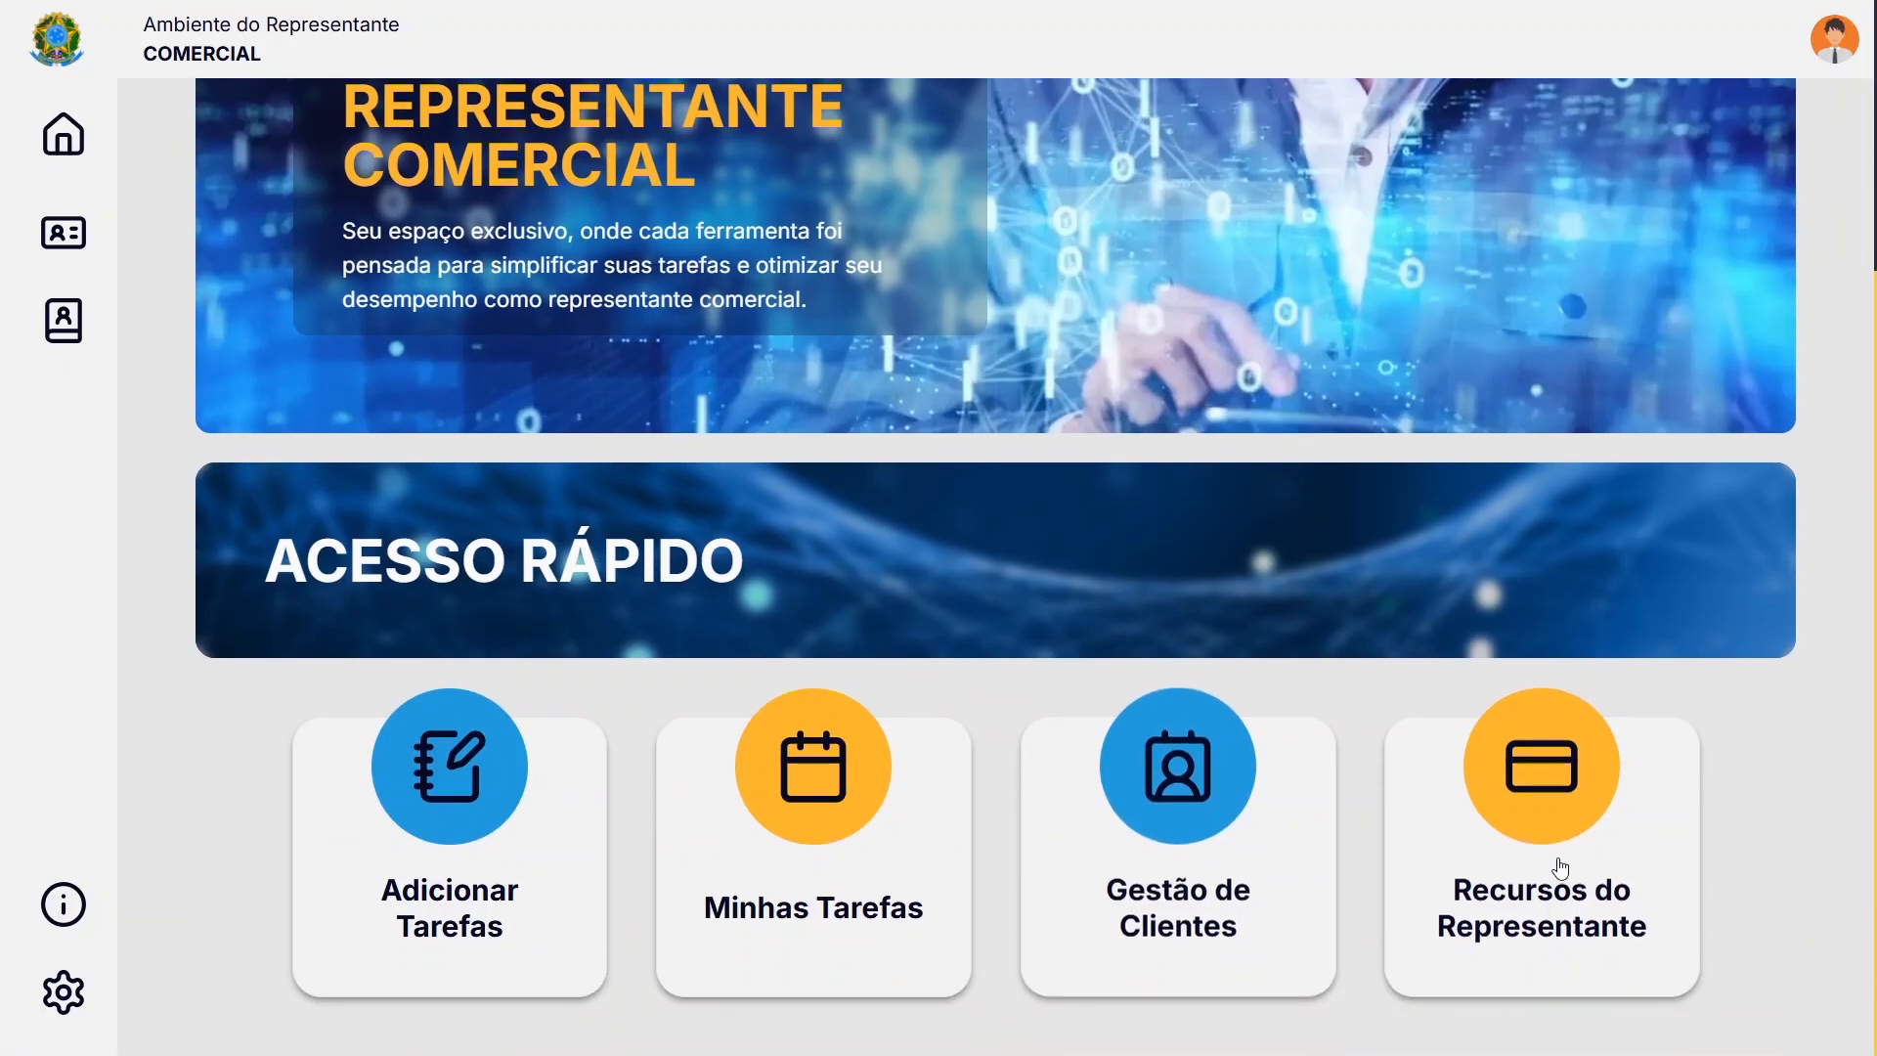
click(1479, 863)
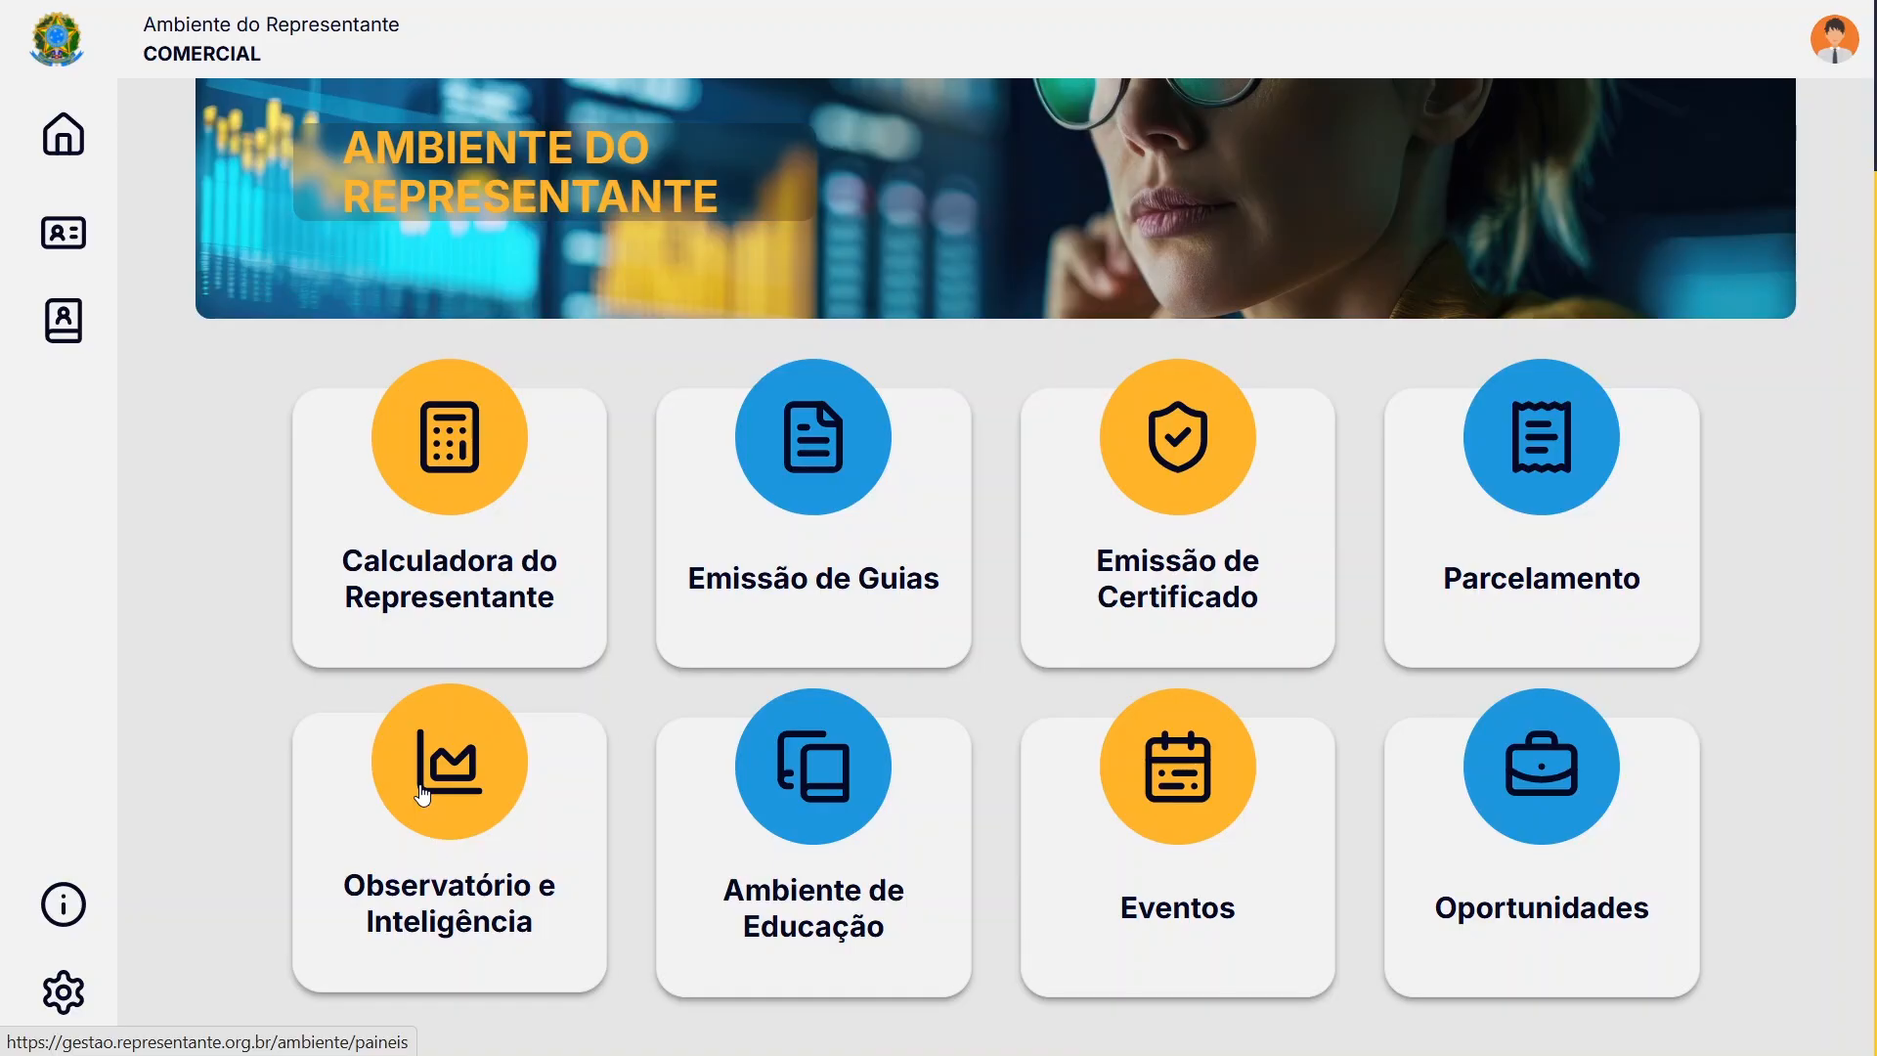
click(491, 814)
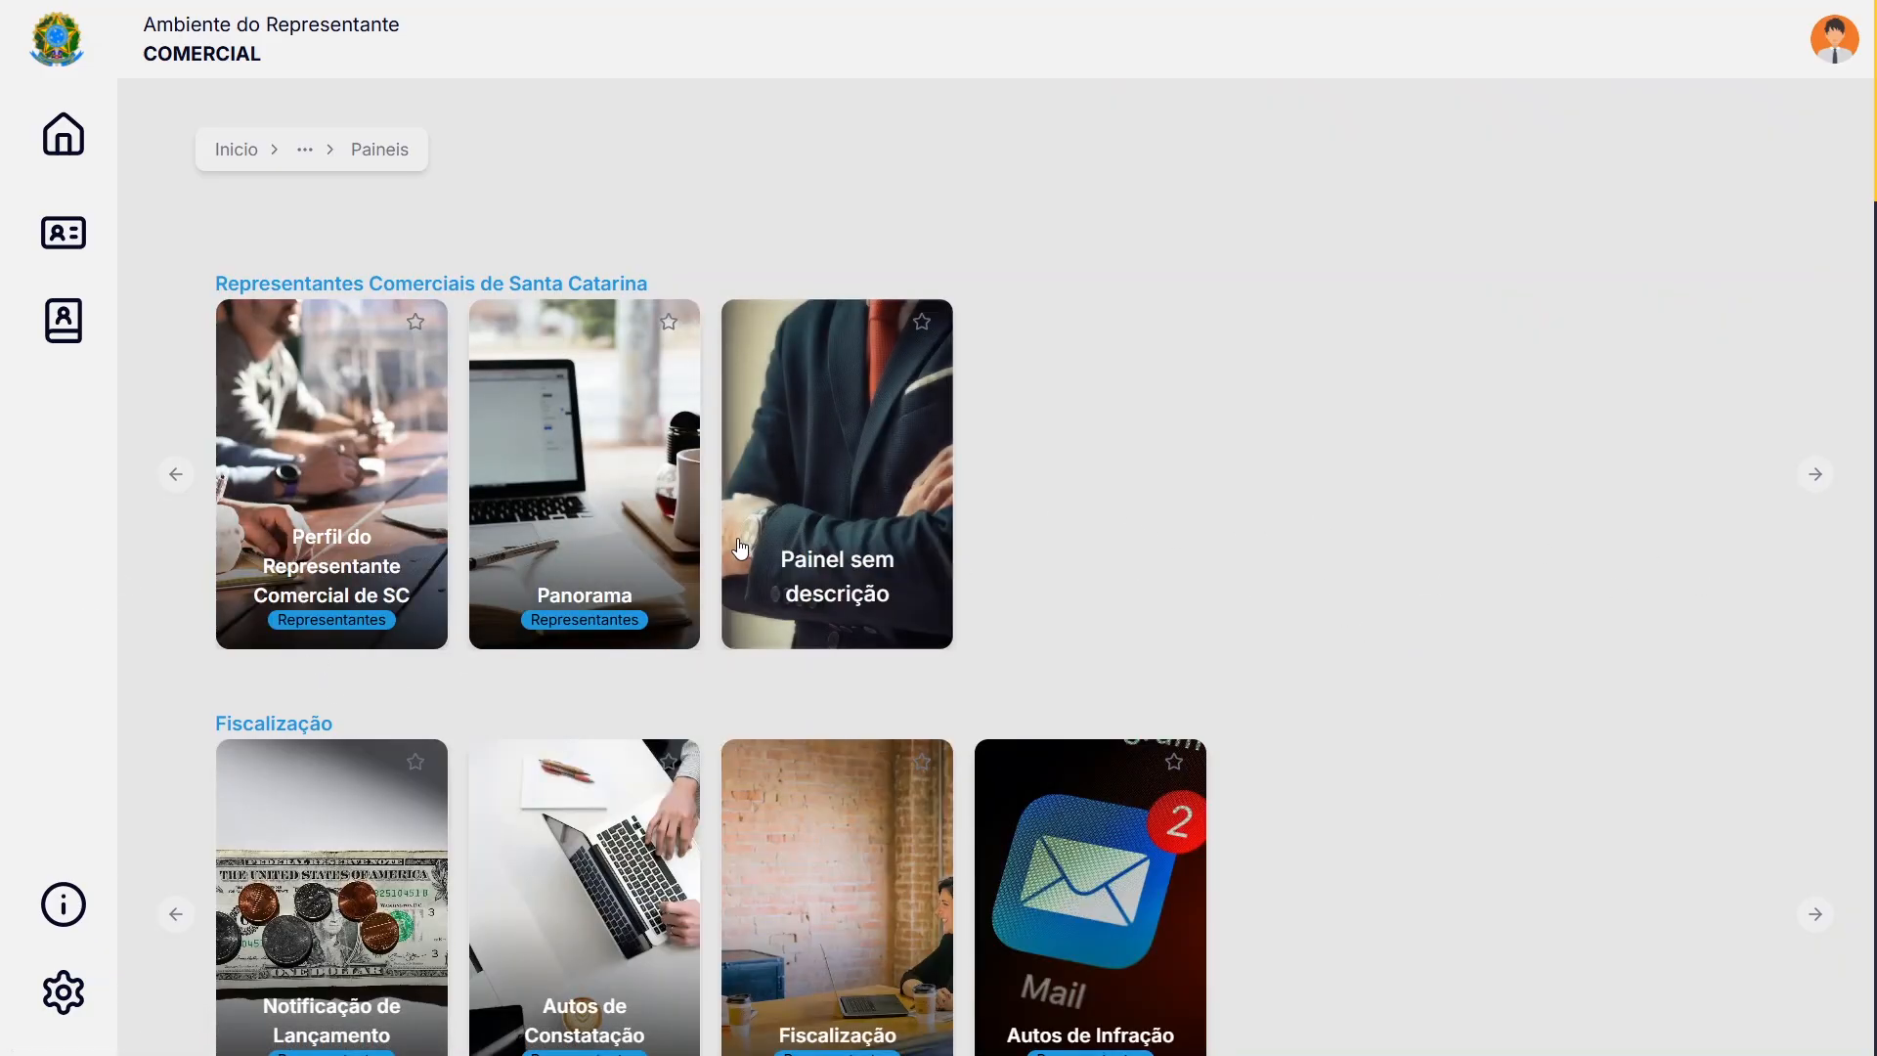
Look through the panel categories from Representantes Comerciais de Santa Catarina and Fiscalização down to Gestão Orçamentária e Financeira
scroll(741, 549, down, 5)
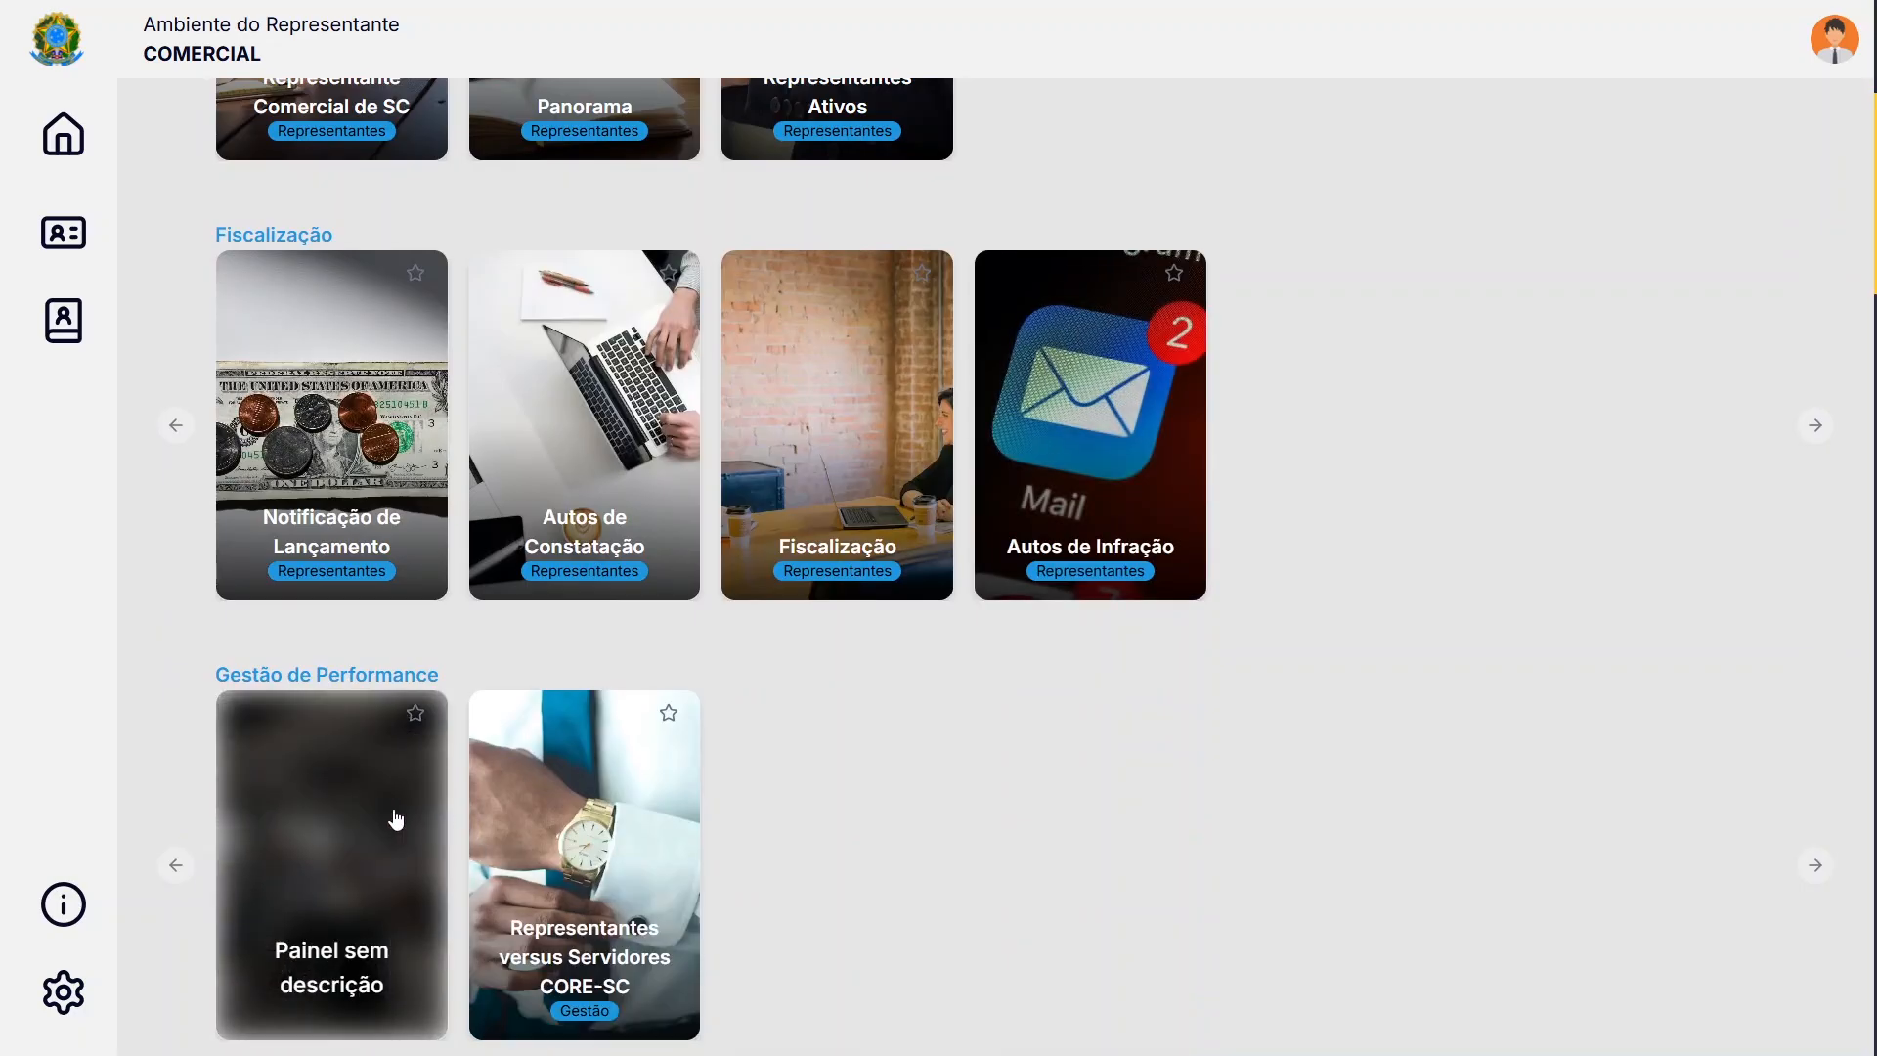
scroll(396, 819, down, 6)
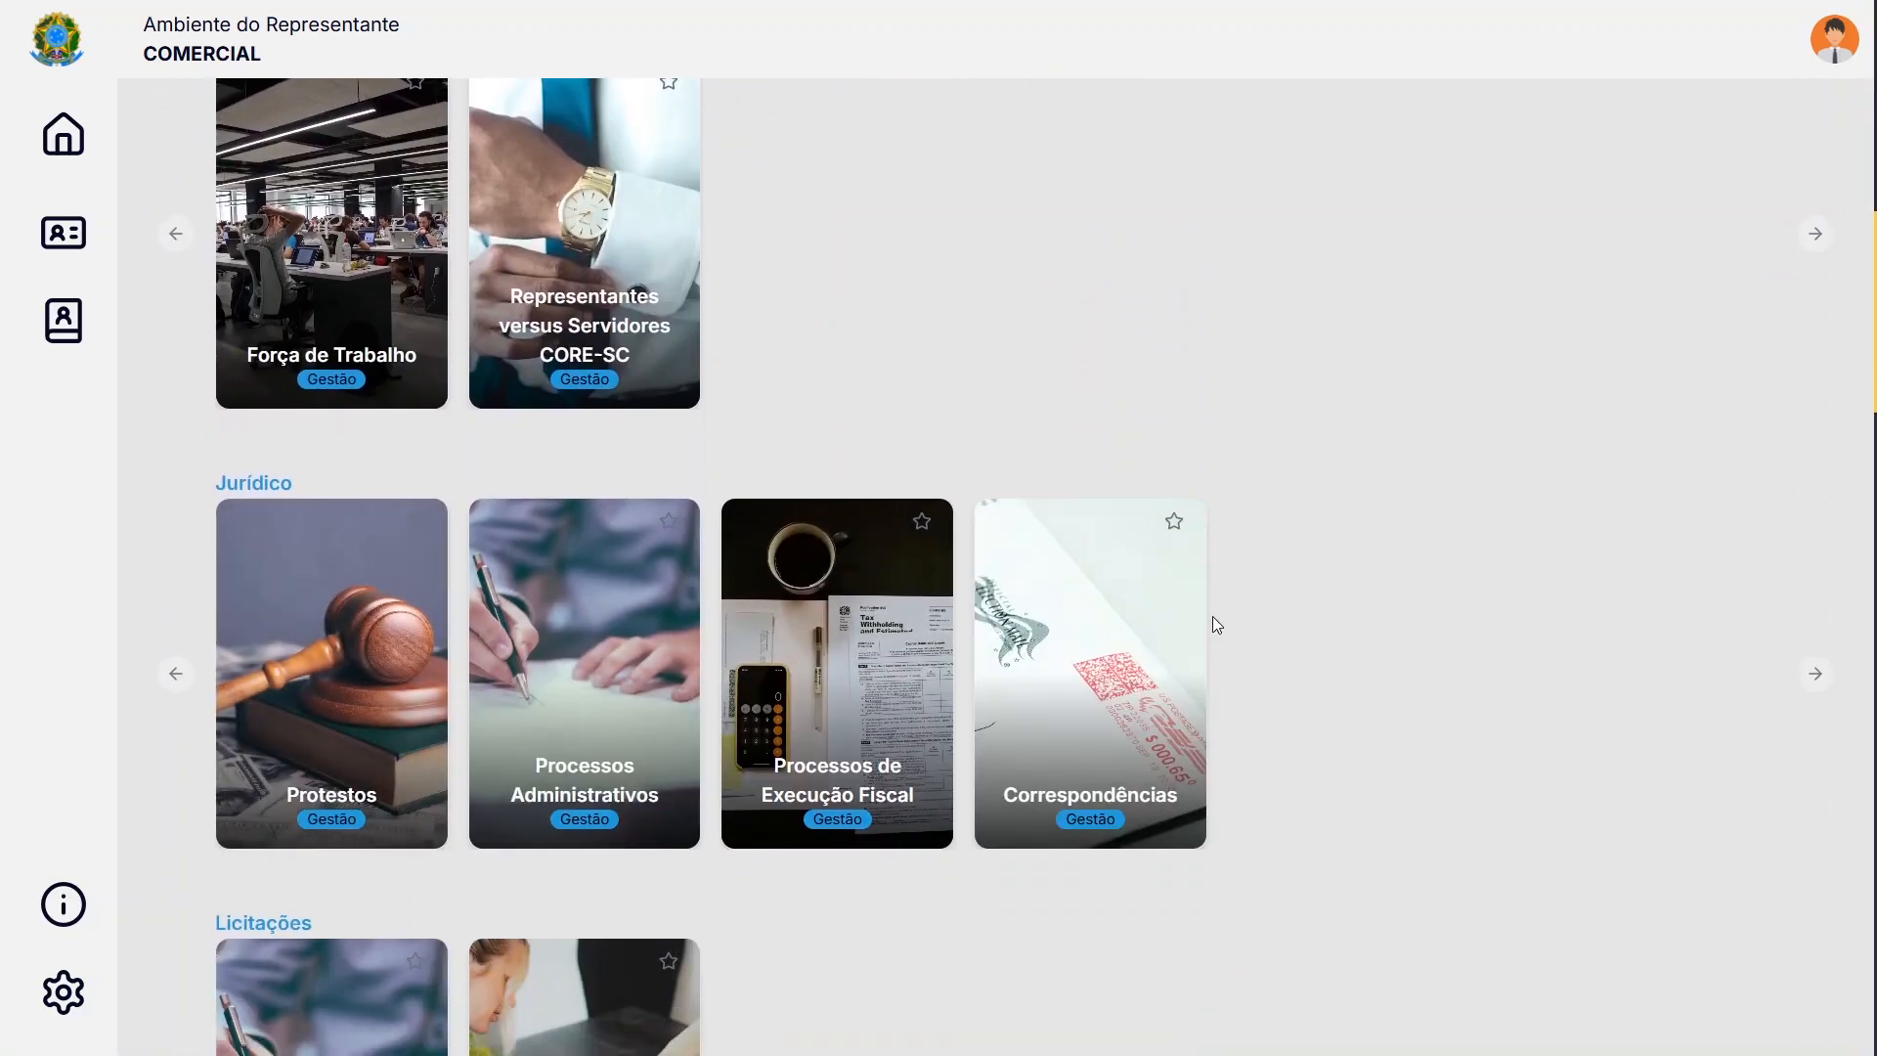
scroll(1217, 626, down, 5)
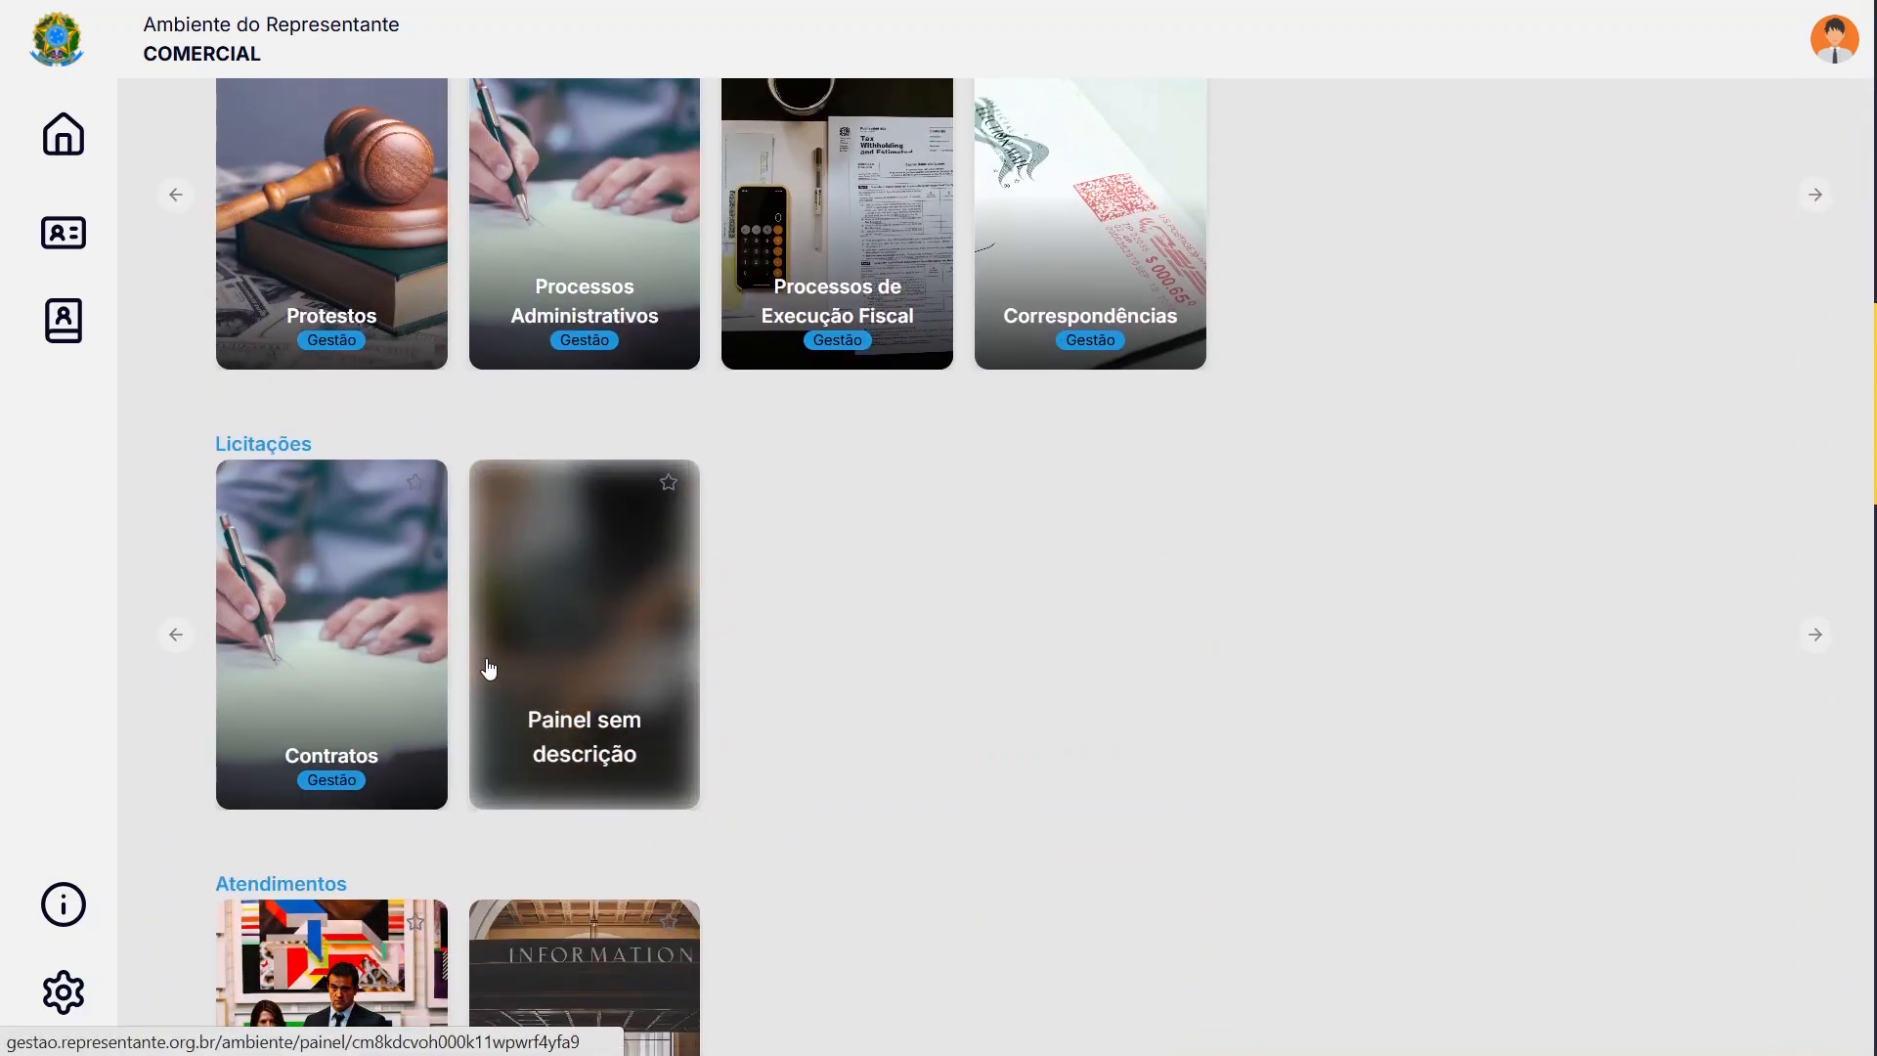
scroll(741, 725, down, 7)
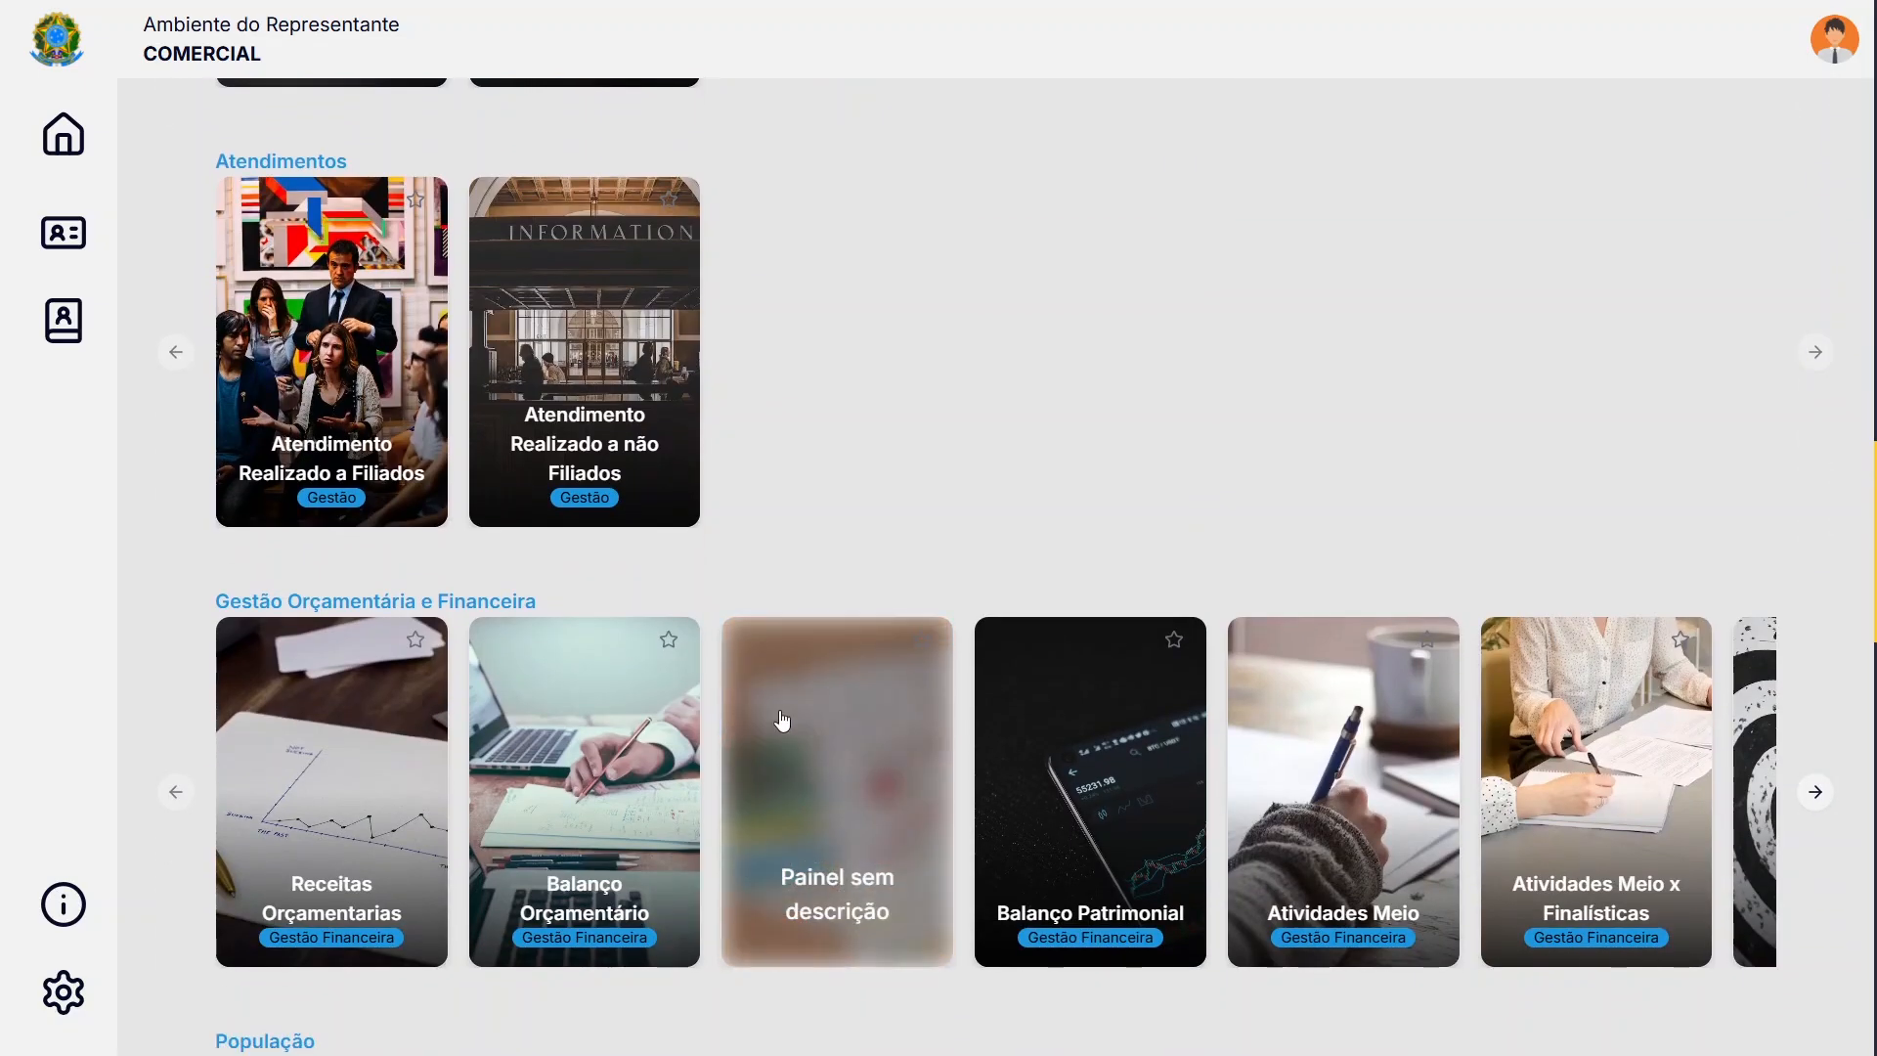
scroll(782, 721, down, 2)
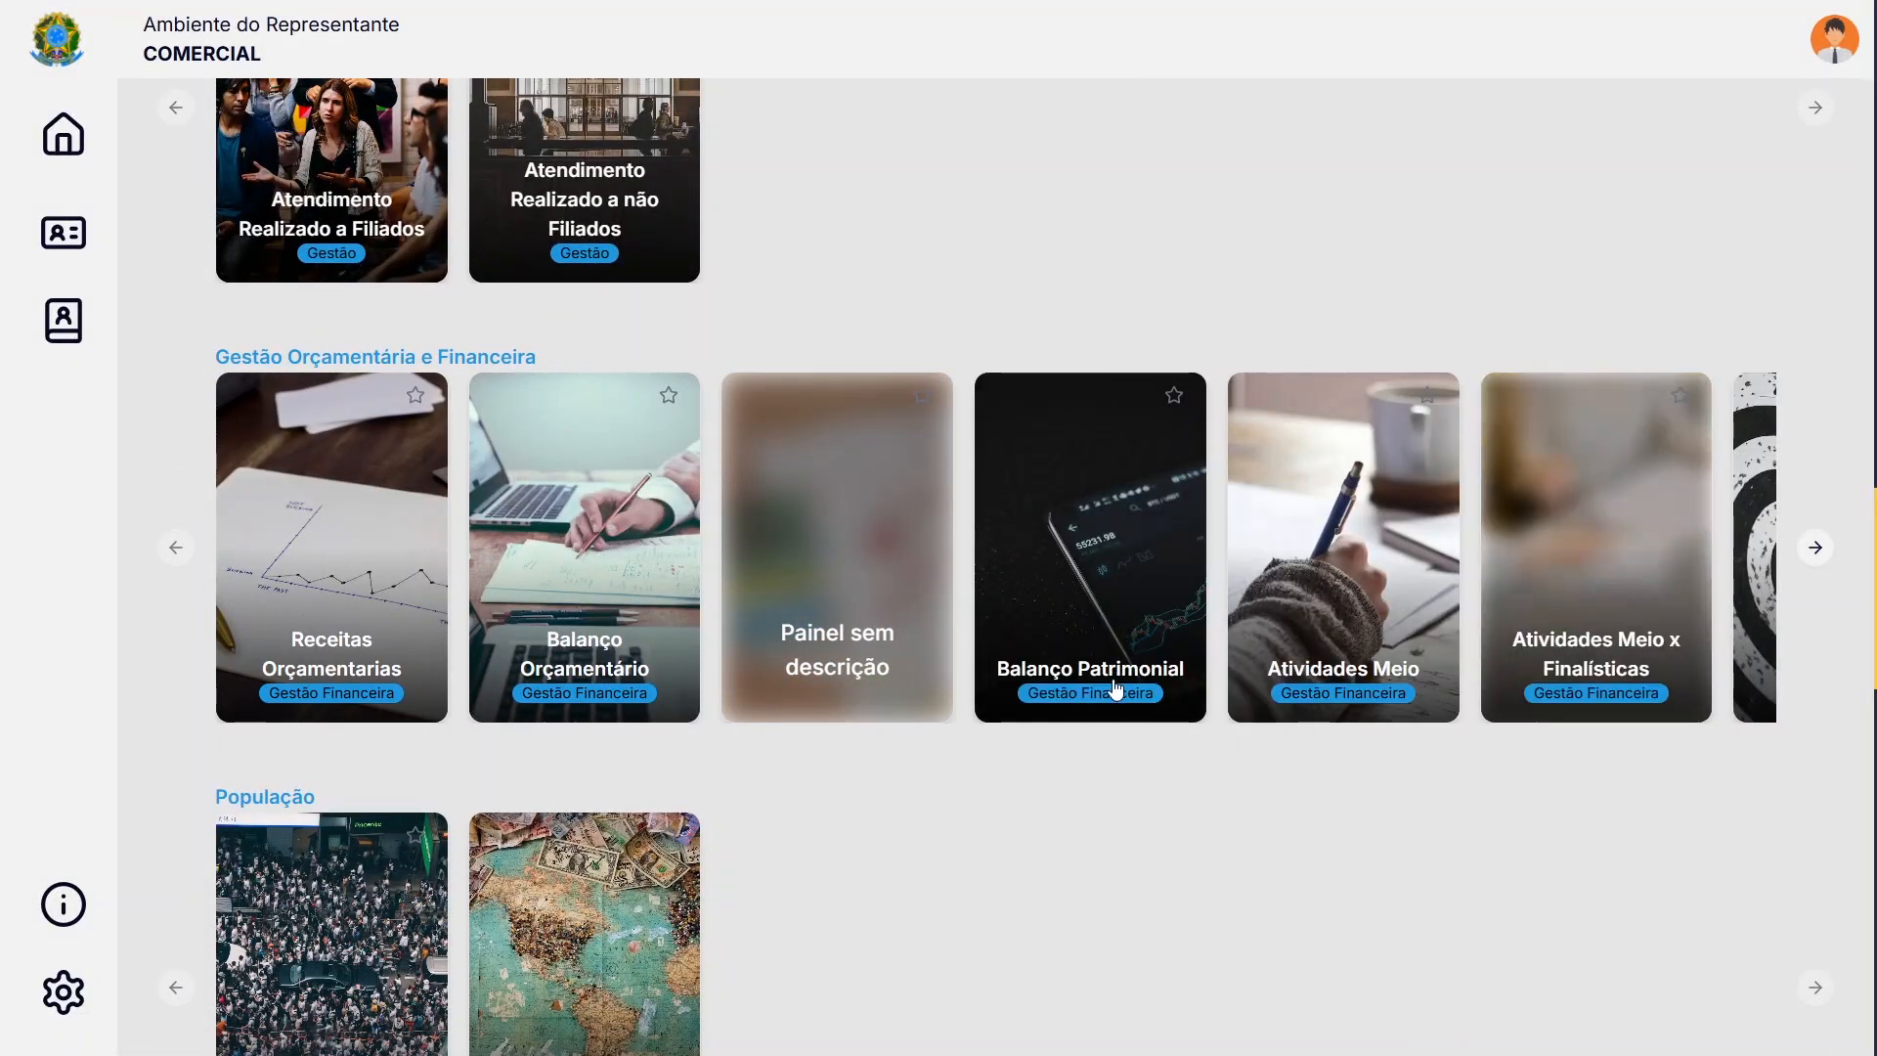
scroll(1008, 669, down, 1)
scroll(1006, 665, down, 1)
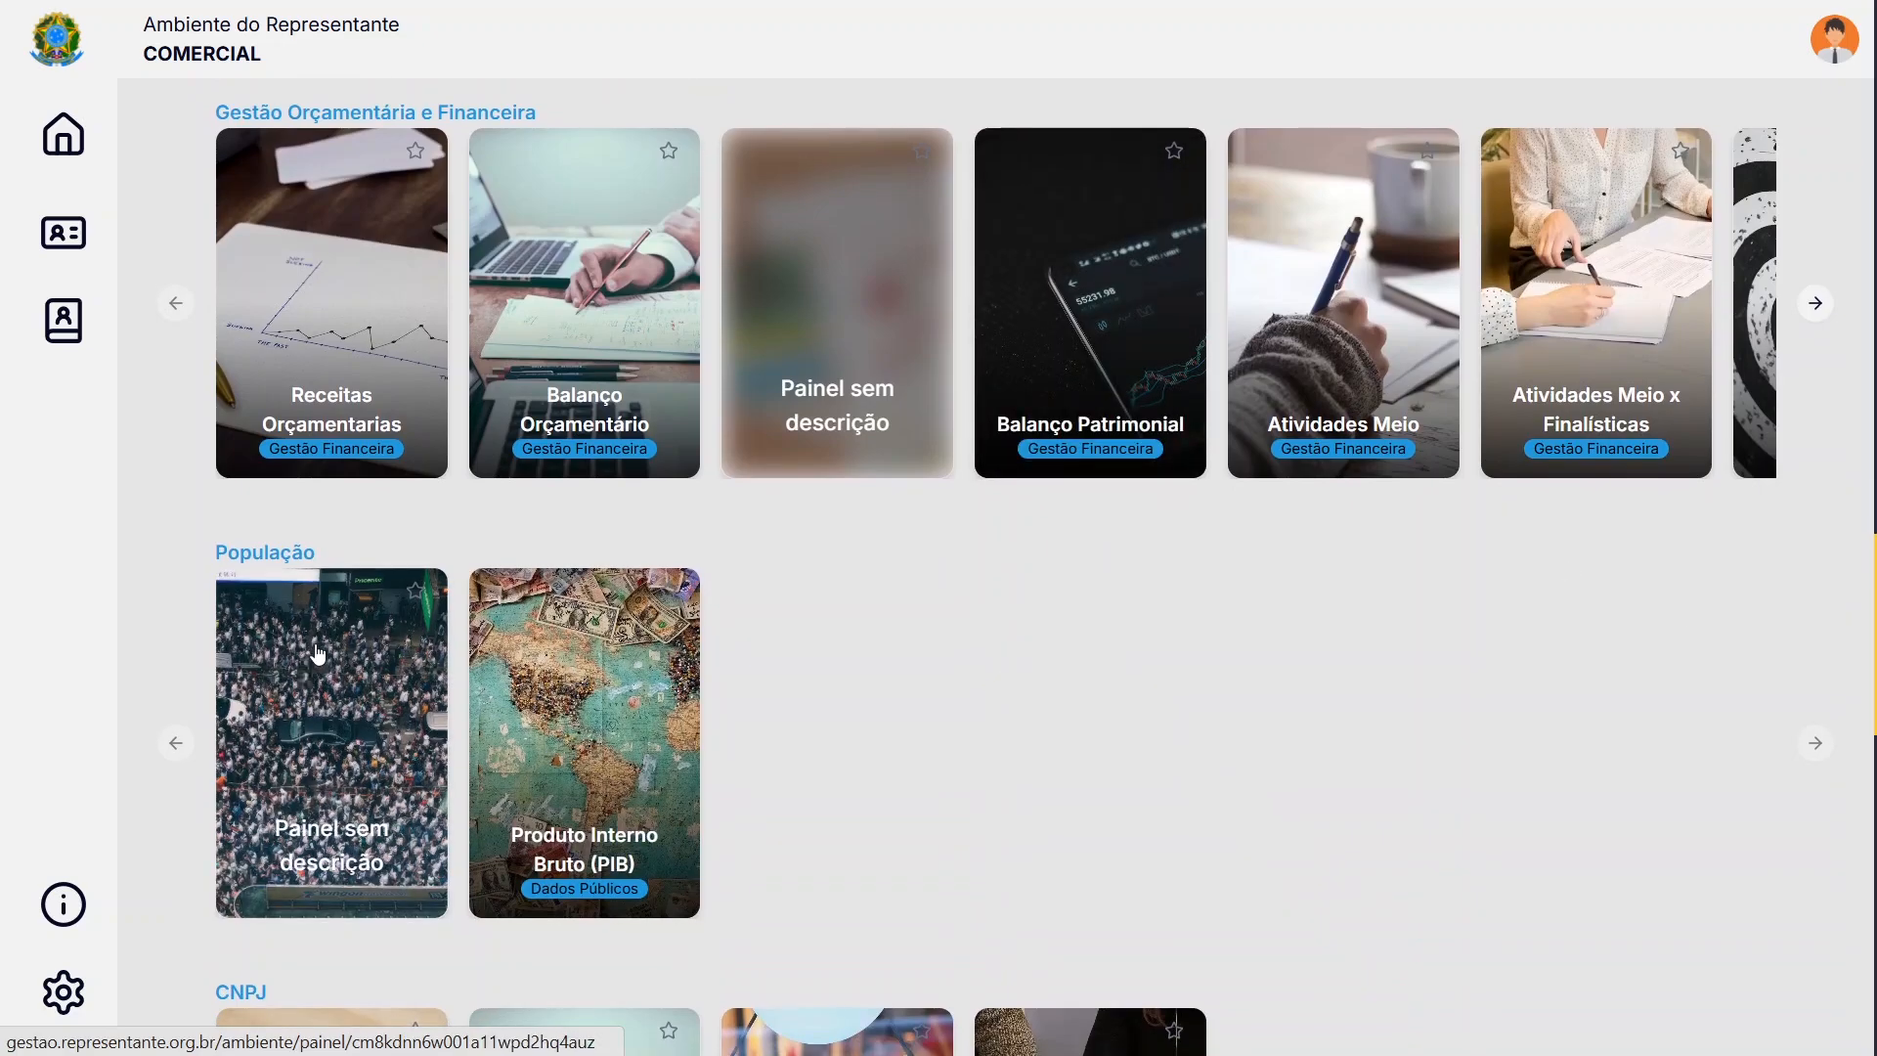
Look through the public data panels under População, CNPJ, Tempo de Processamento de Abertura de Empresas, Mercado de Trabalho and Saldo de Empregos
scroll(1111, 650, down, 1)
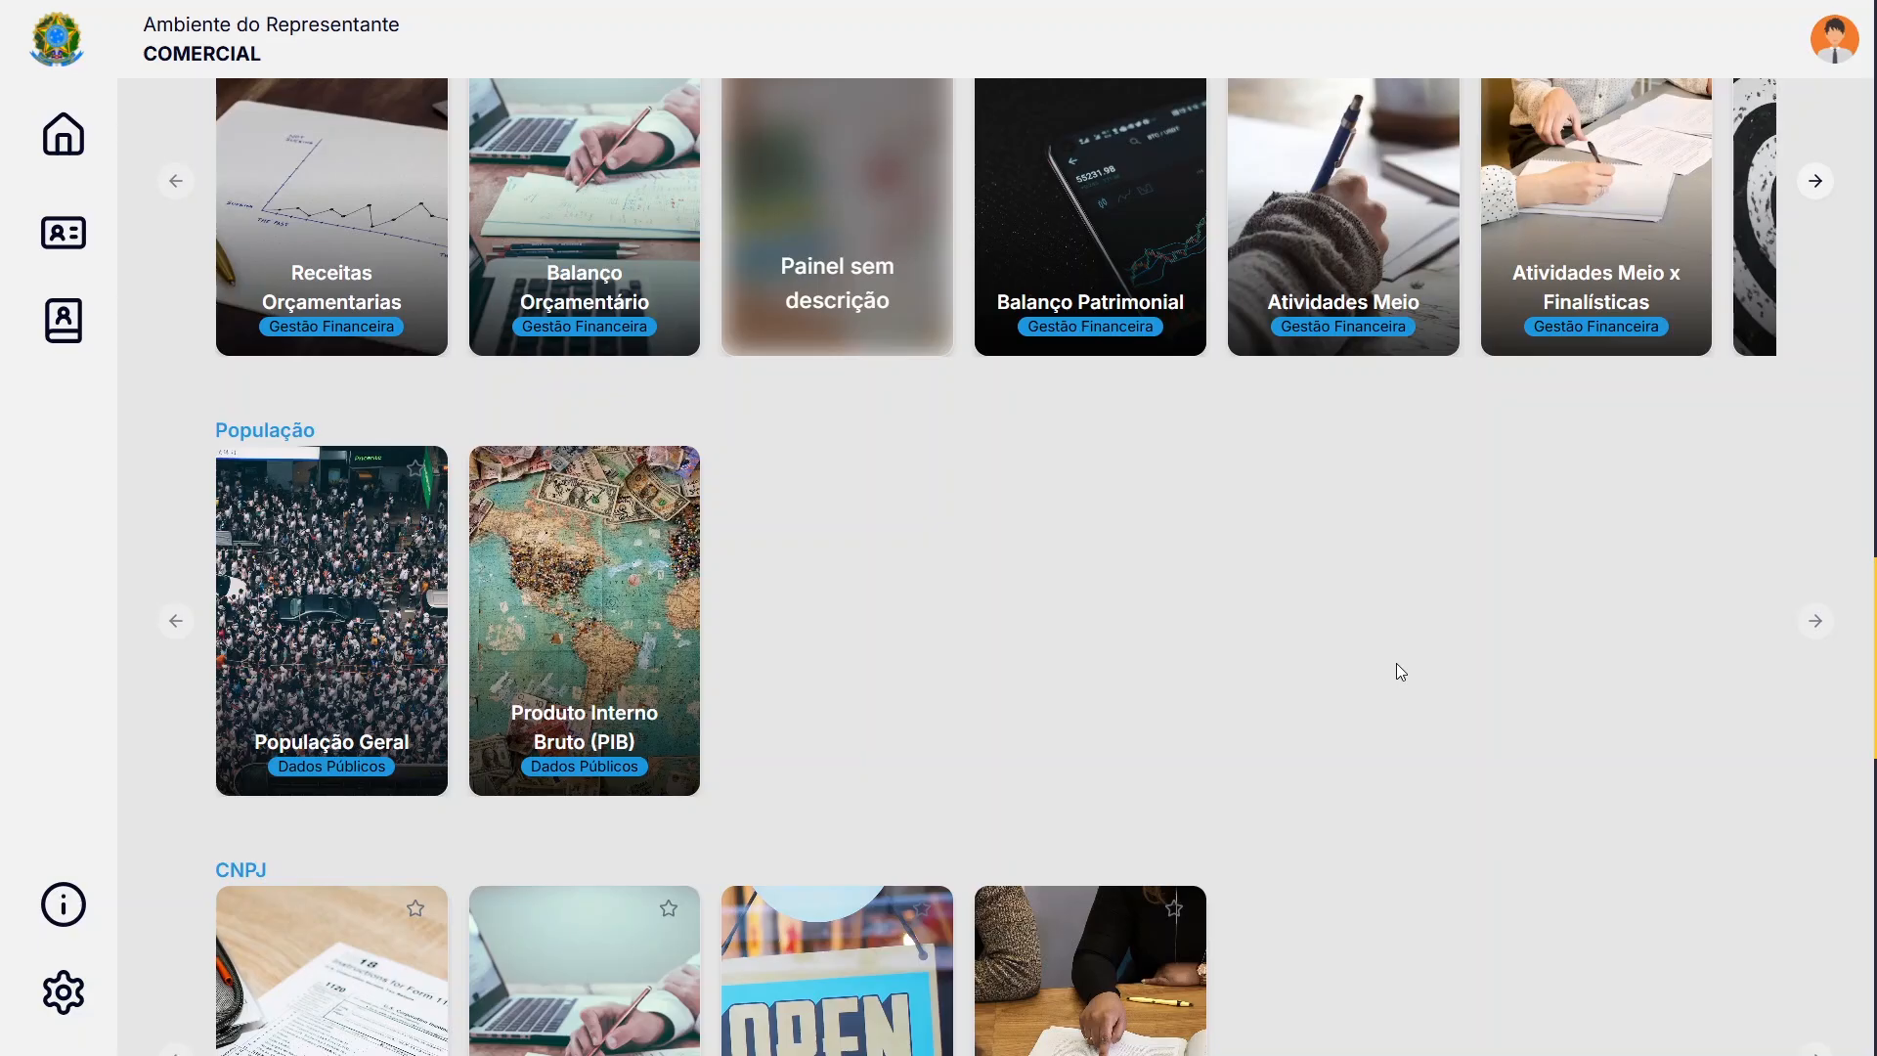
scroll(1676, 806, down, 3)
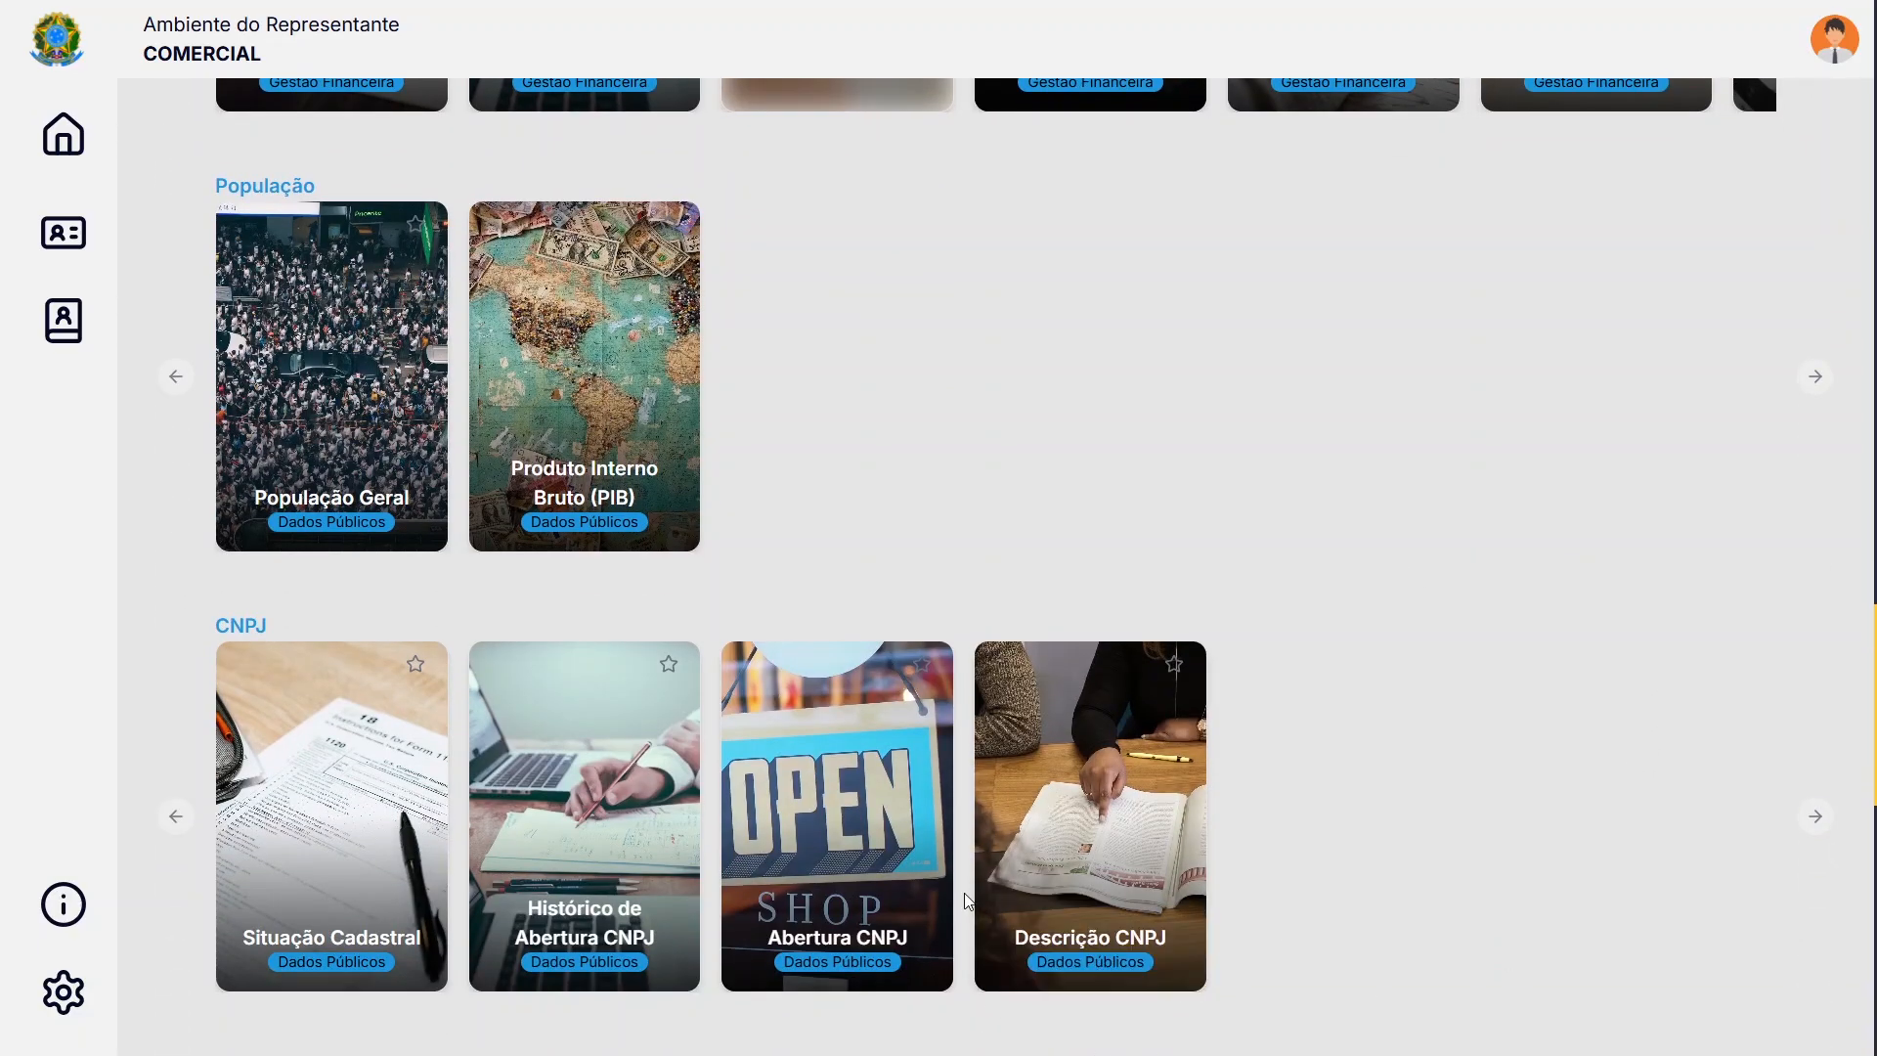
scroll(1788, 677, down, 2)
scroll(415, 922, down, 2)
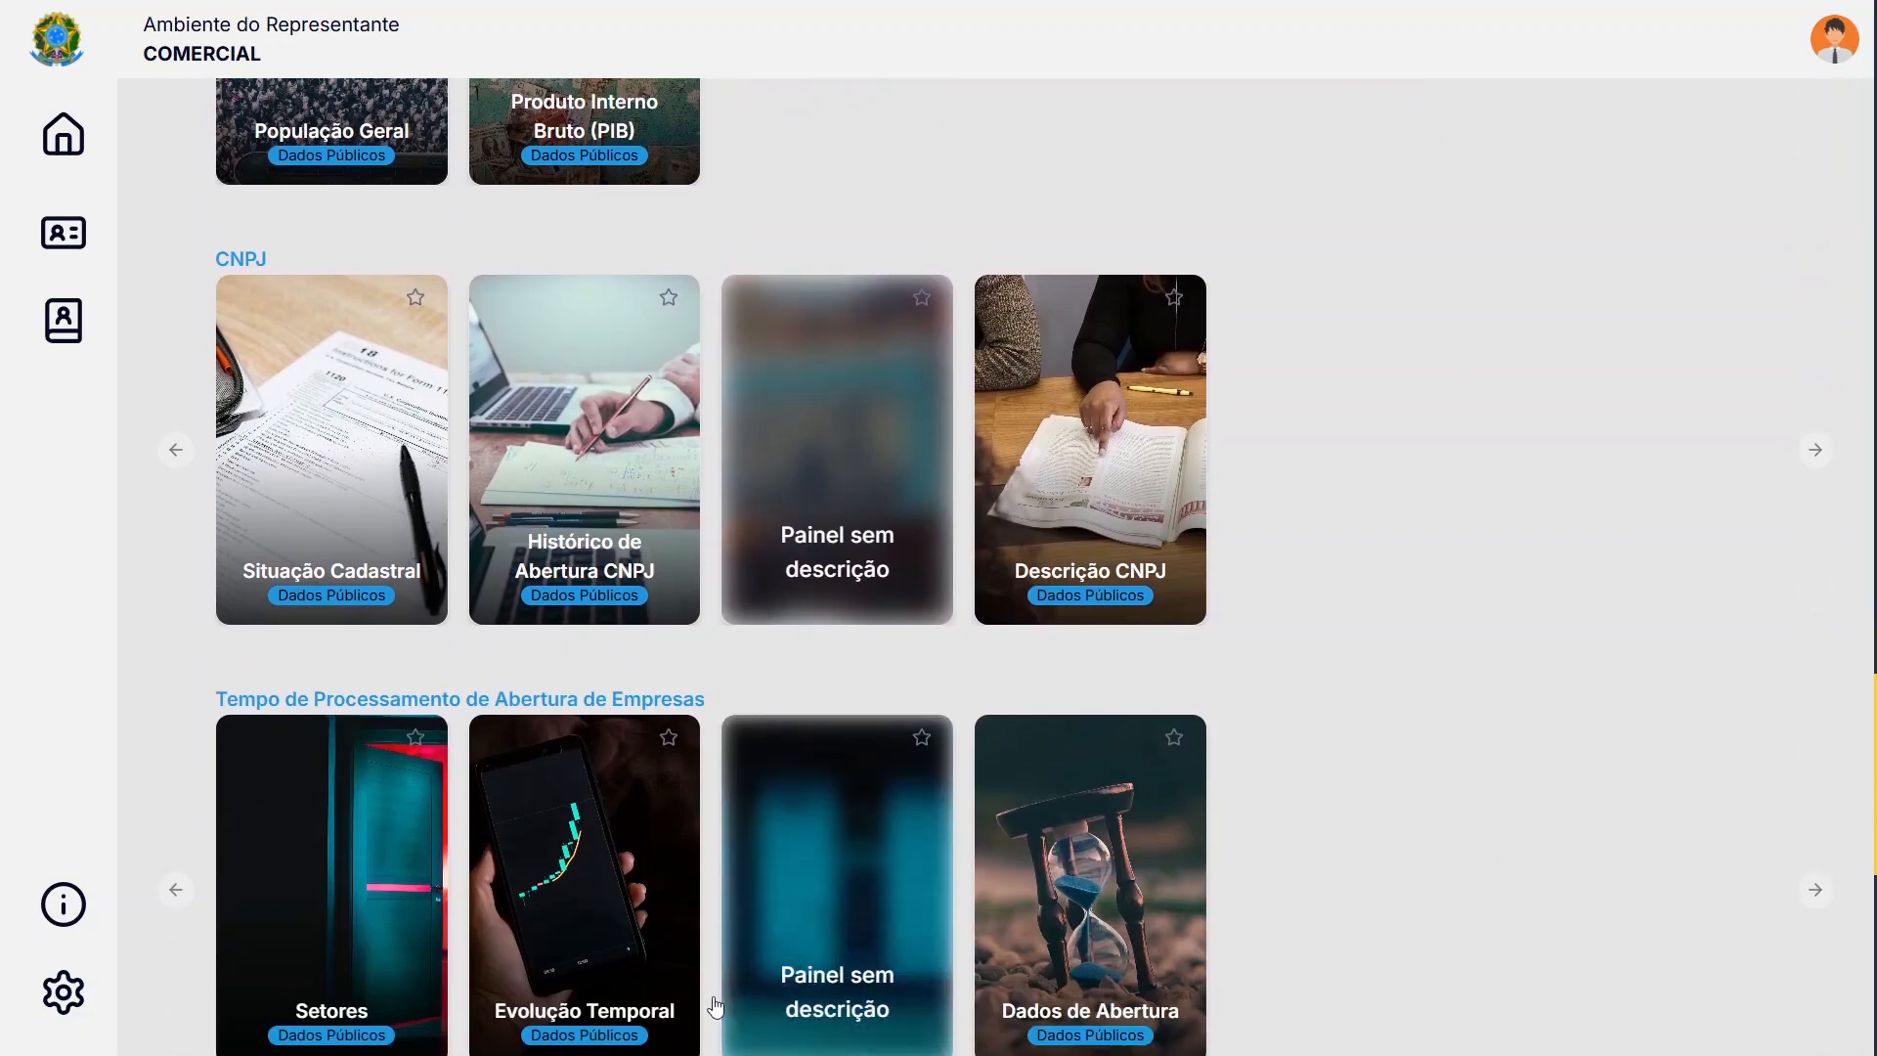
scroll(352, 767, down, 1)
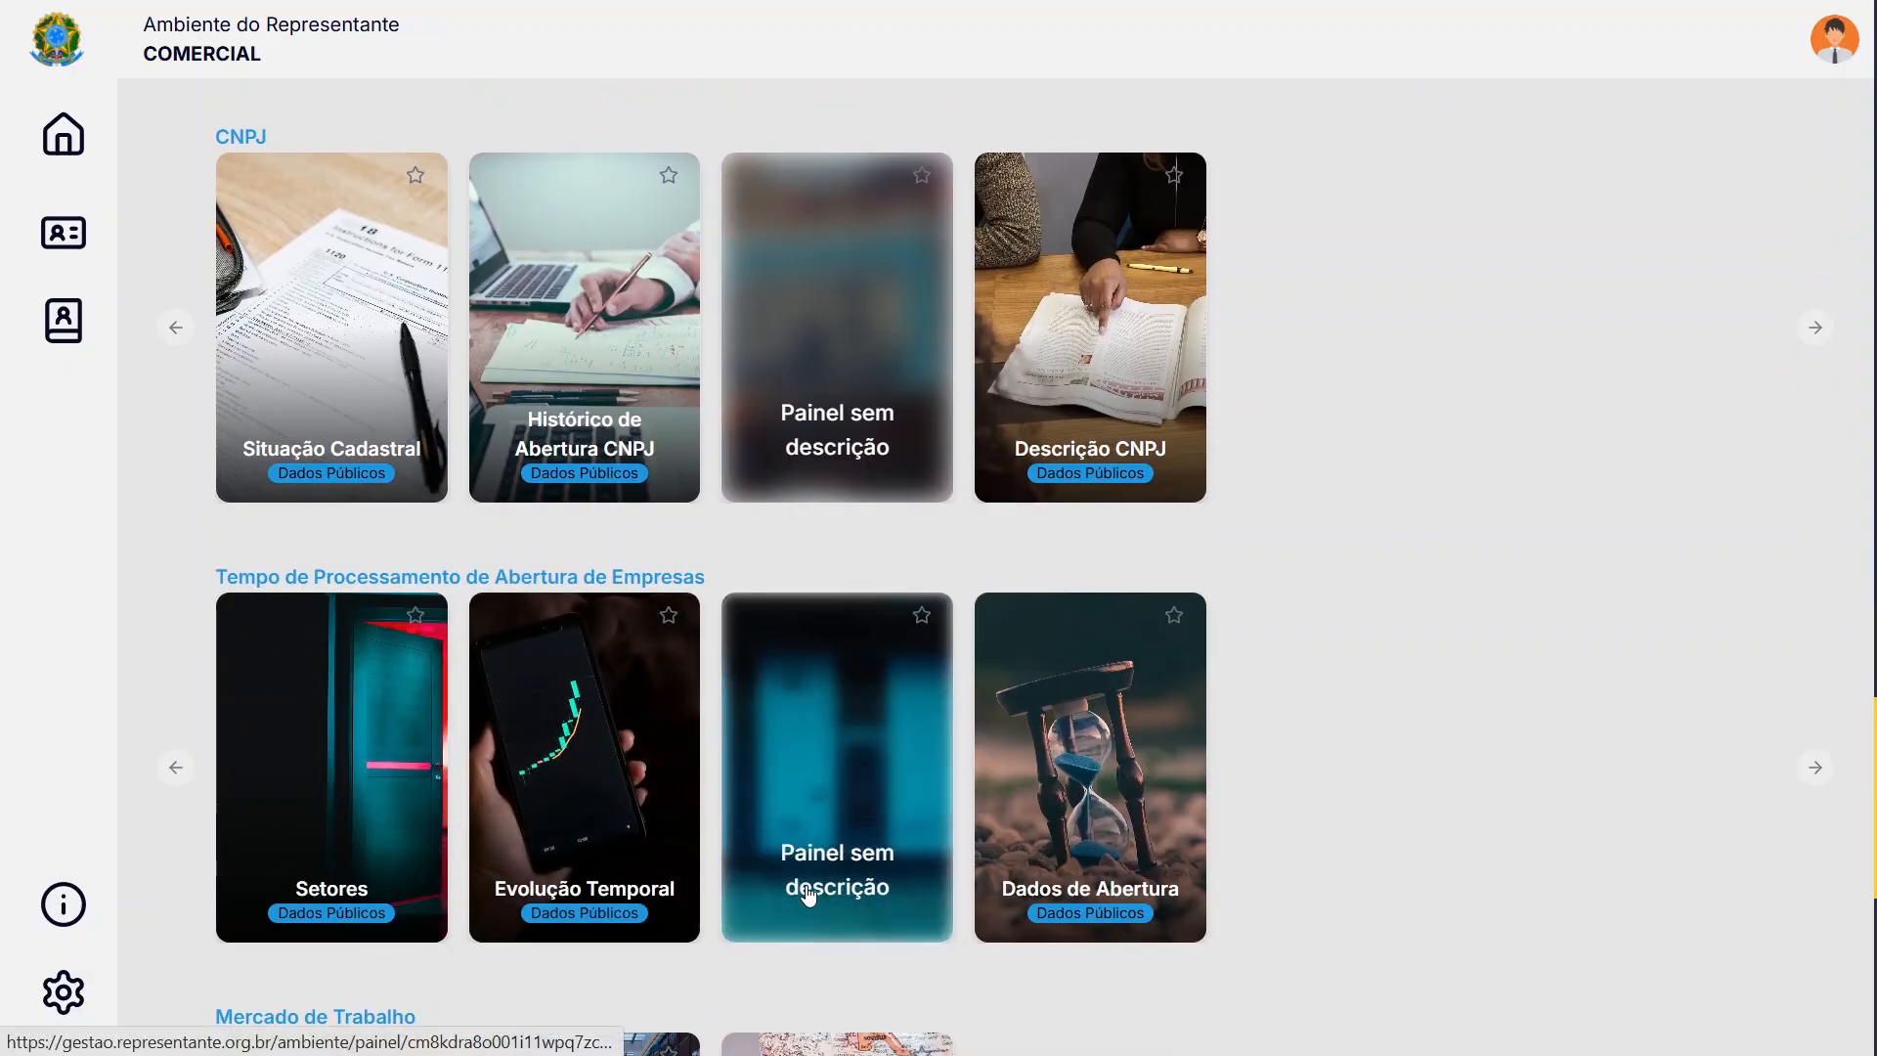
scroll(1160, 868, down, 3)
scroll(1341, 765, down, 2)
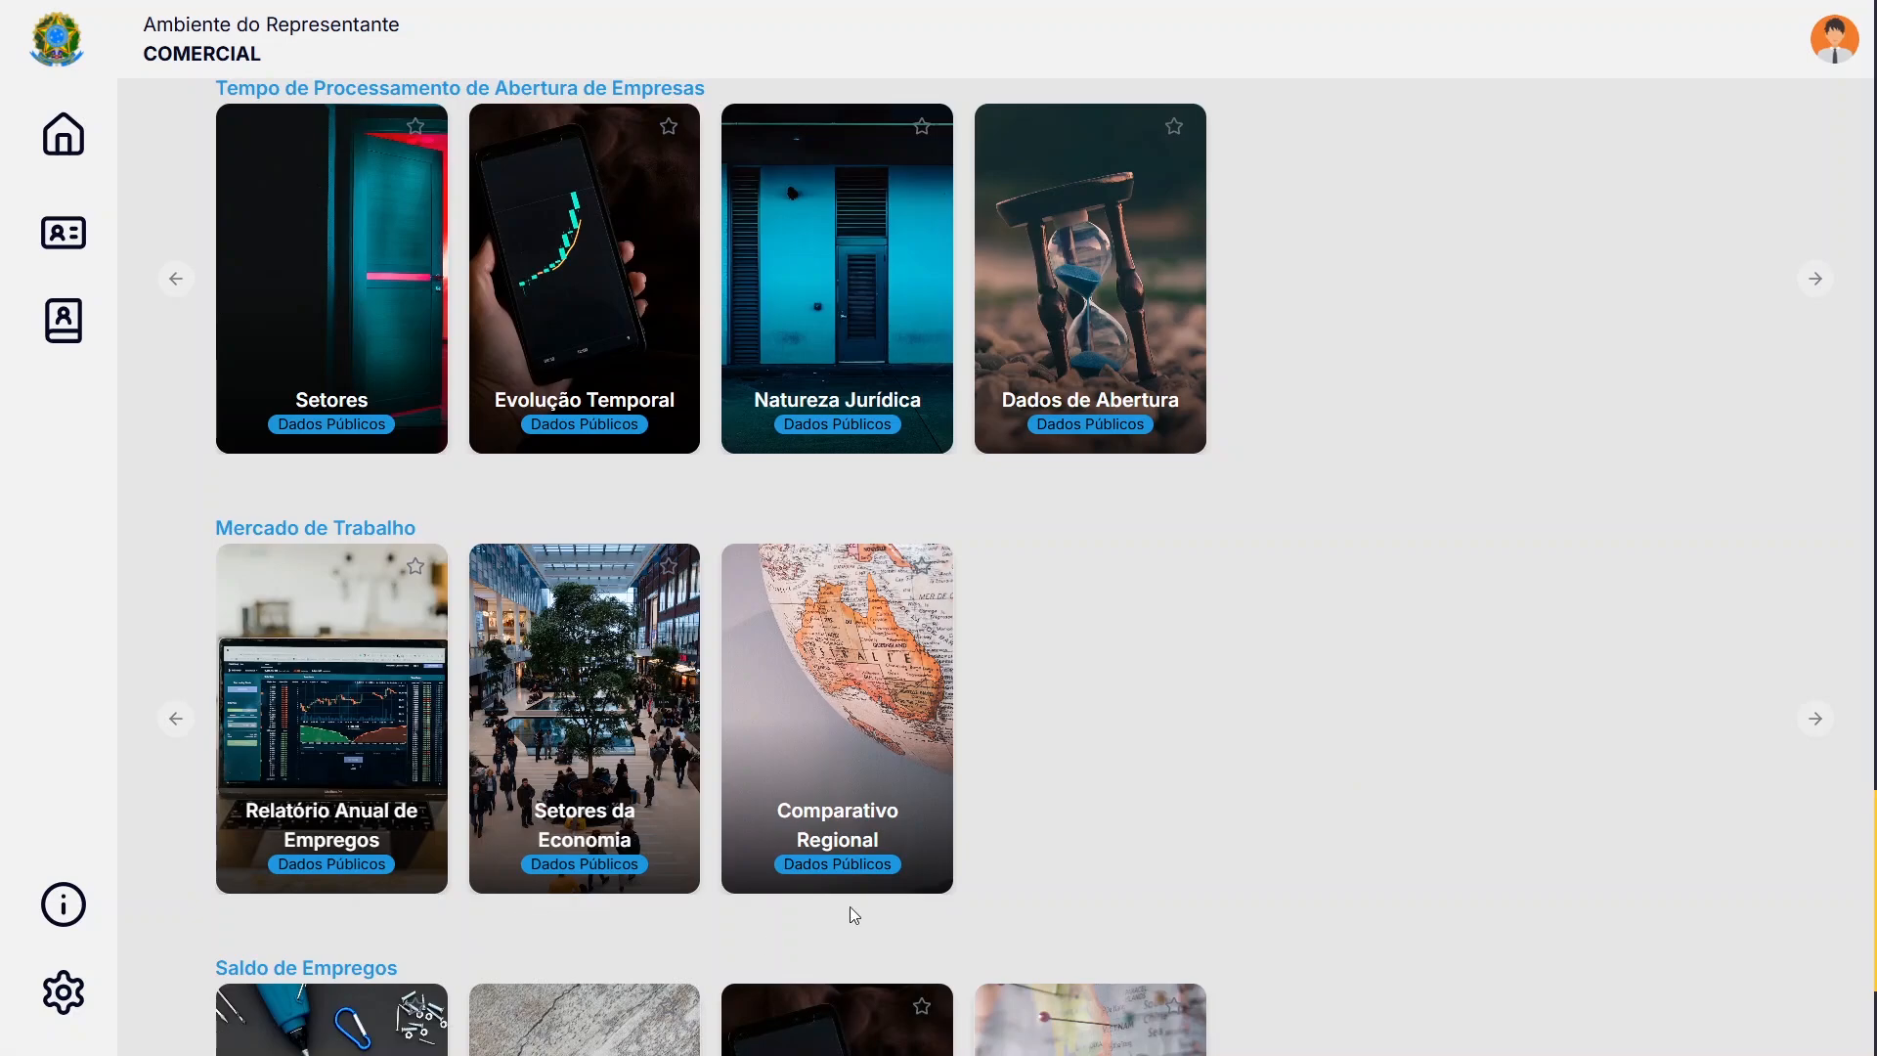
scroll(1236, 793, down, 3)
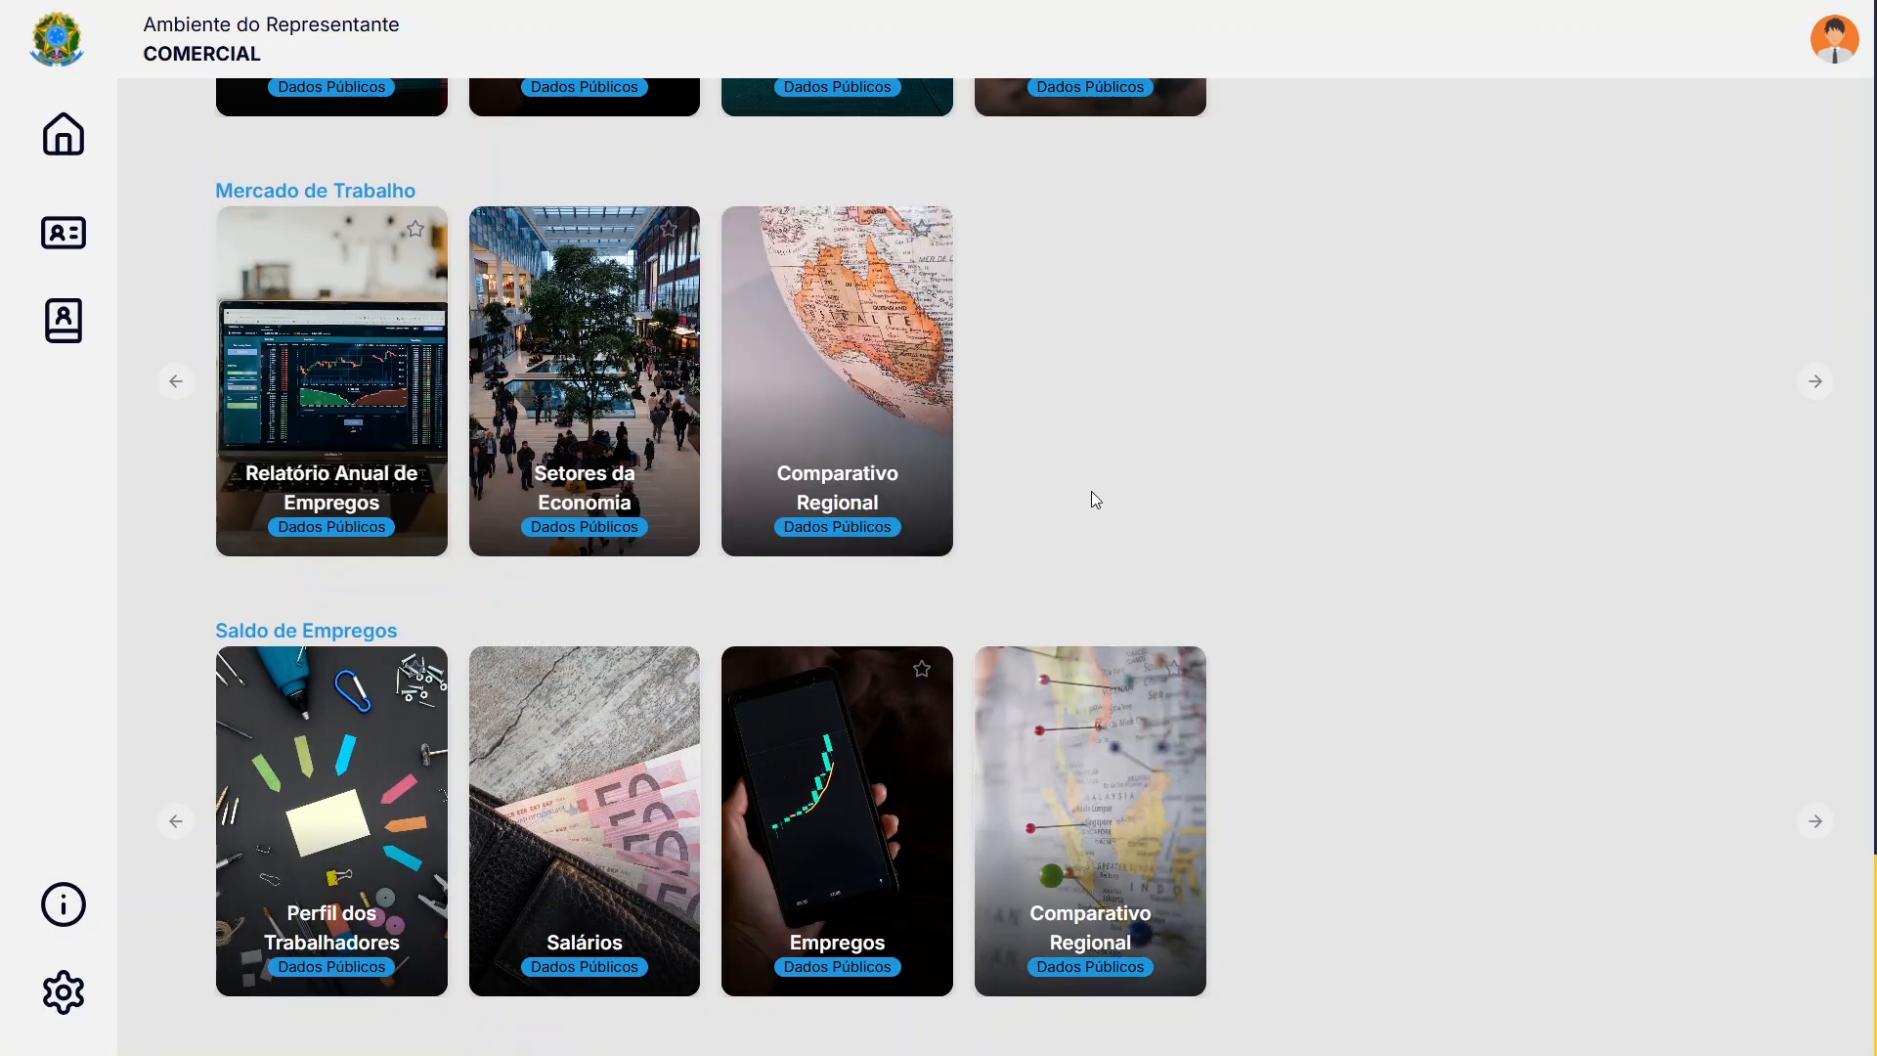
Go back to the População category and open the População Geral panel
scroll(1212, 552, up, 7)
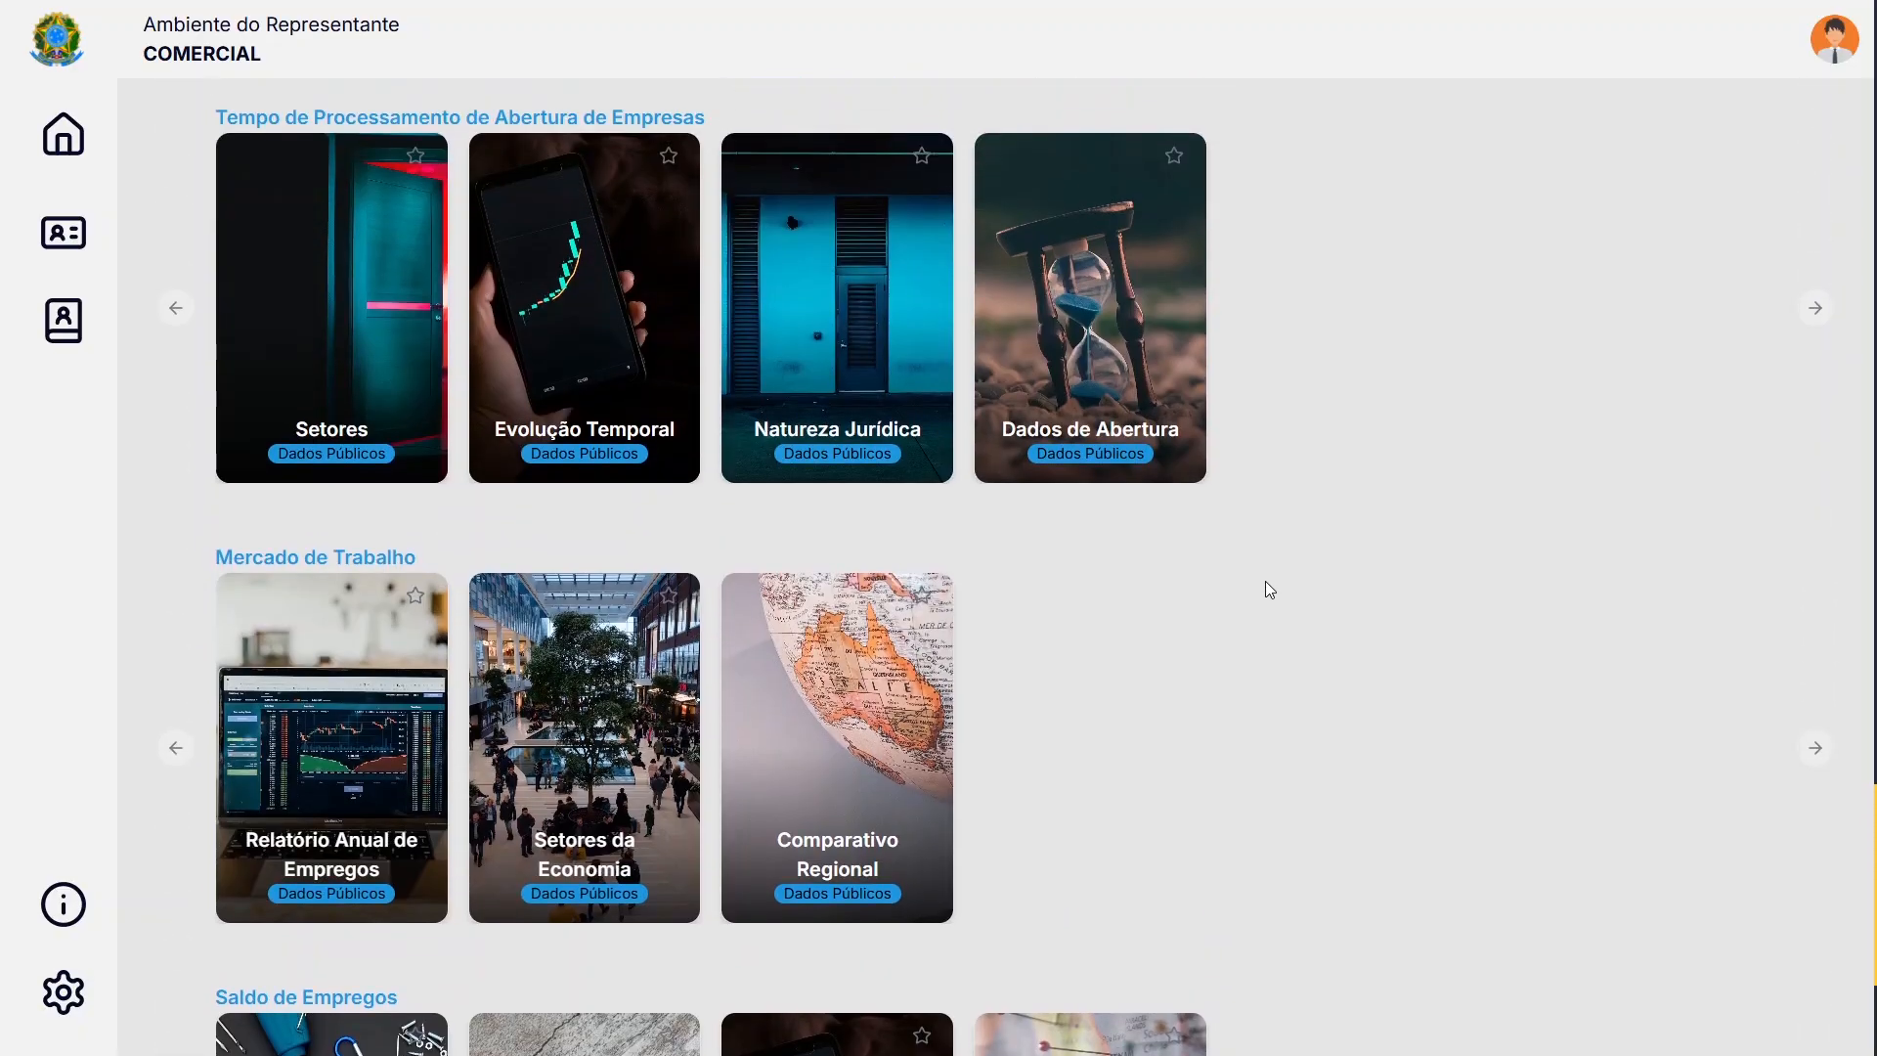
scroll(1314, 612, up, 5)
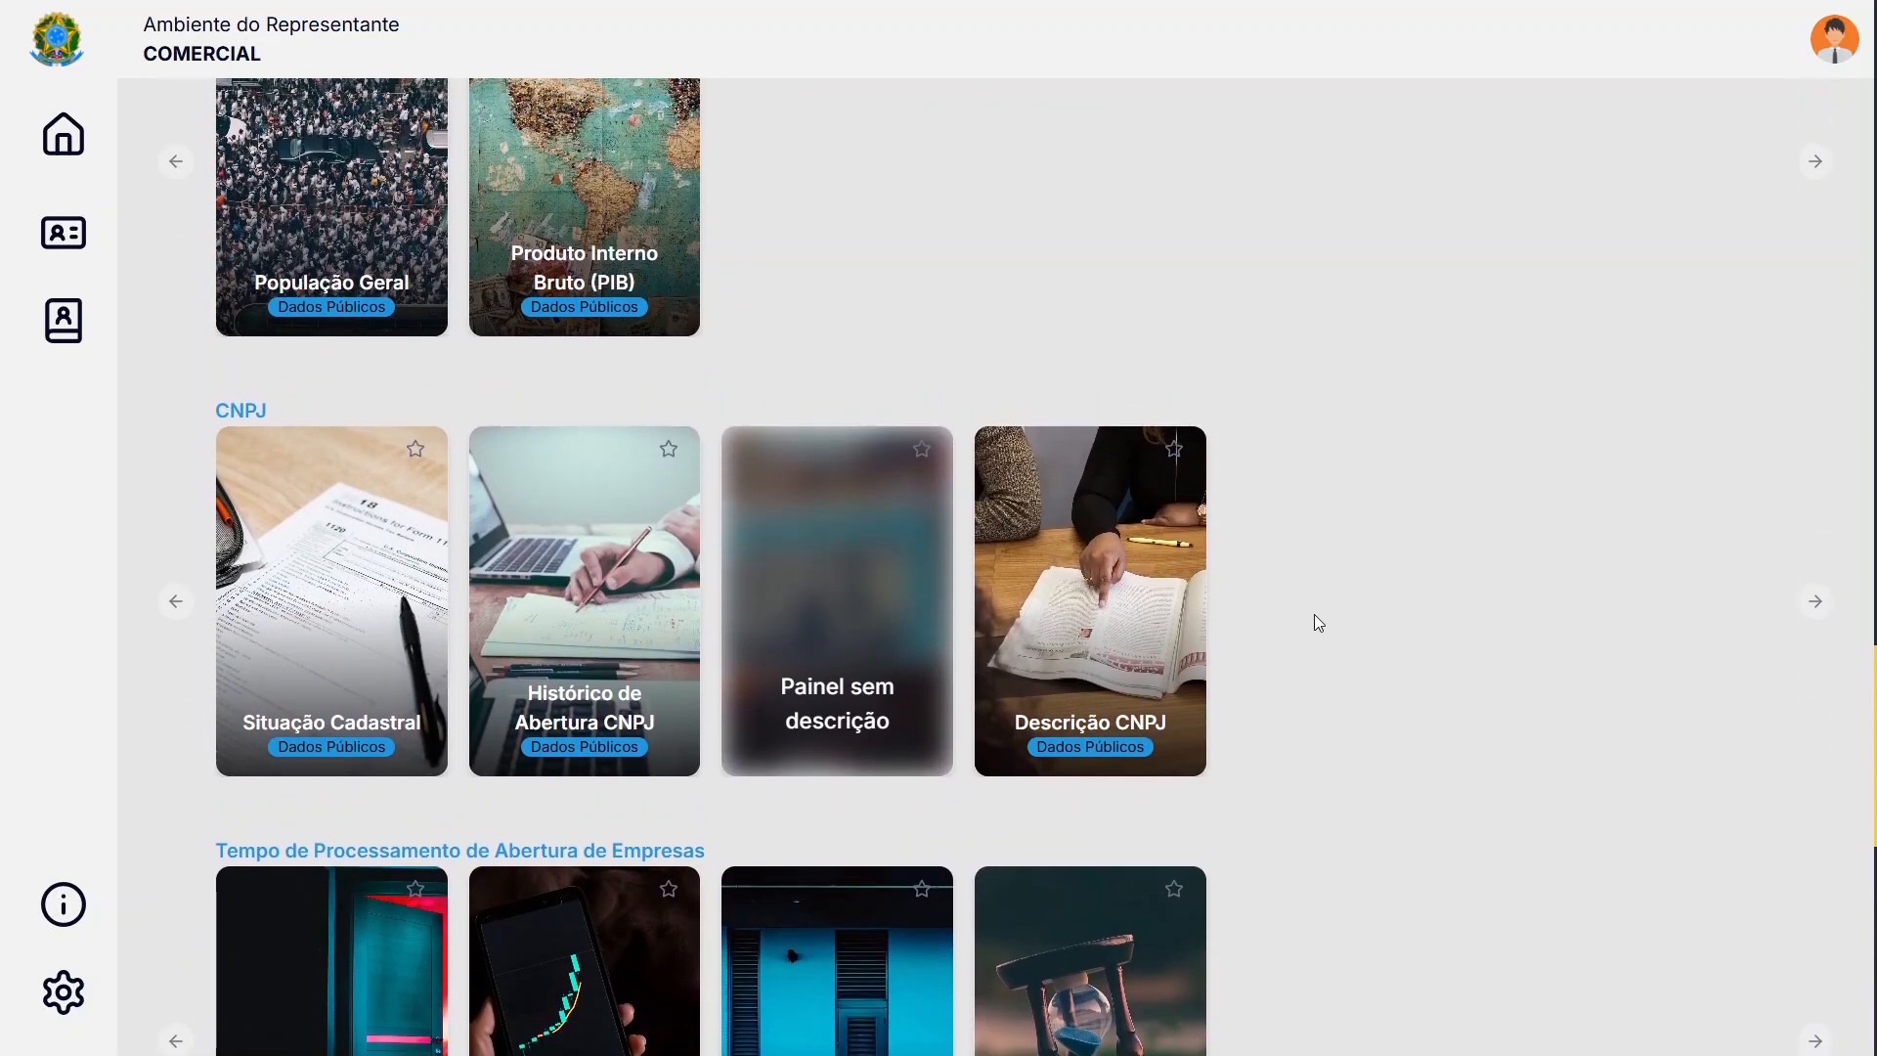
scroll(1314, 612, up, 3)
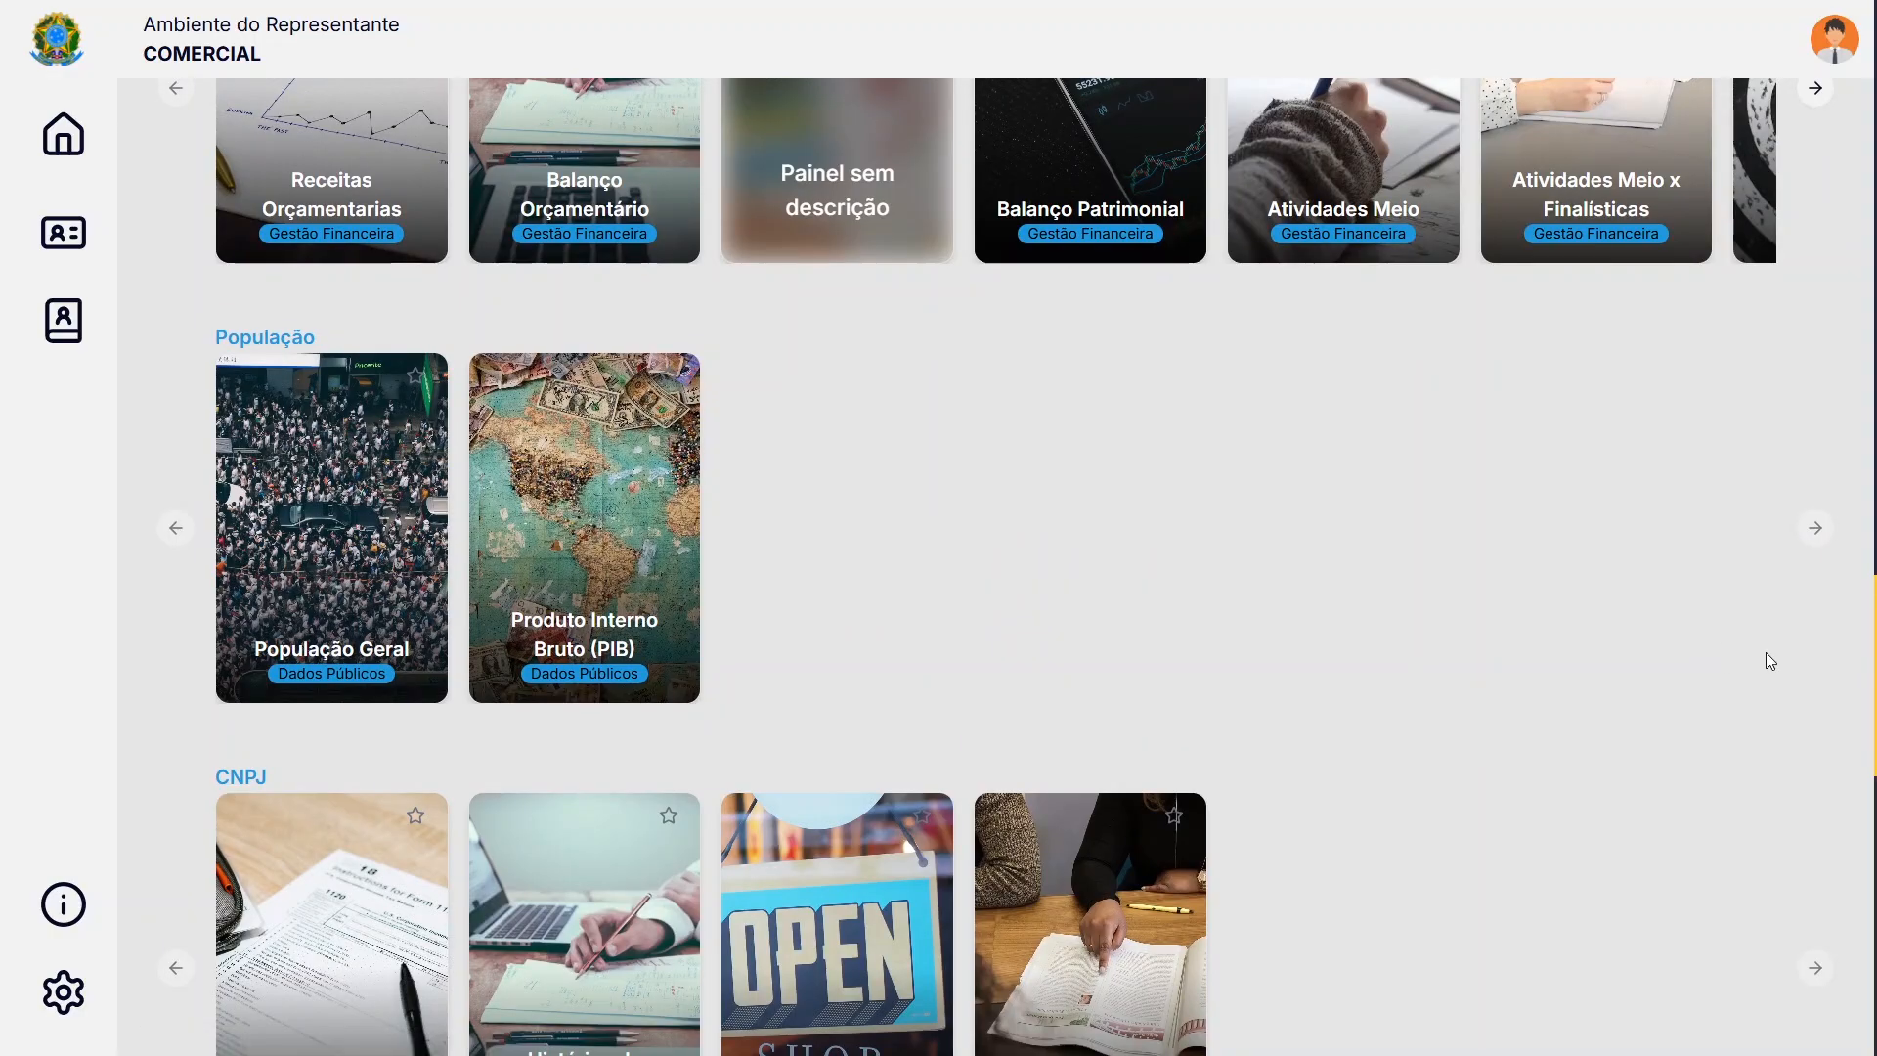
click(318, 552)
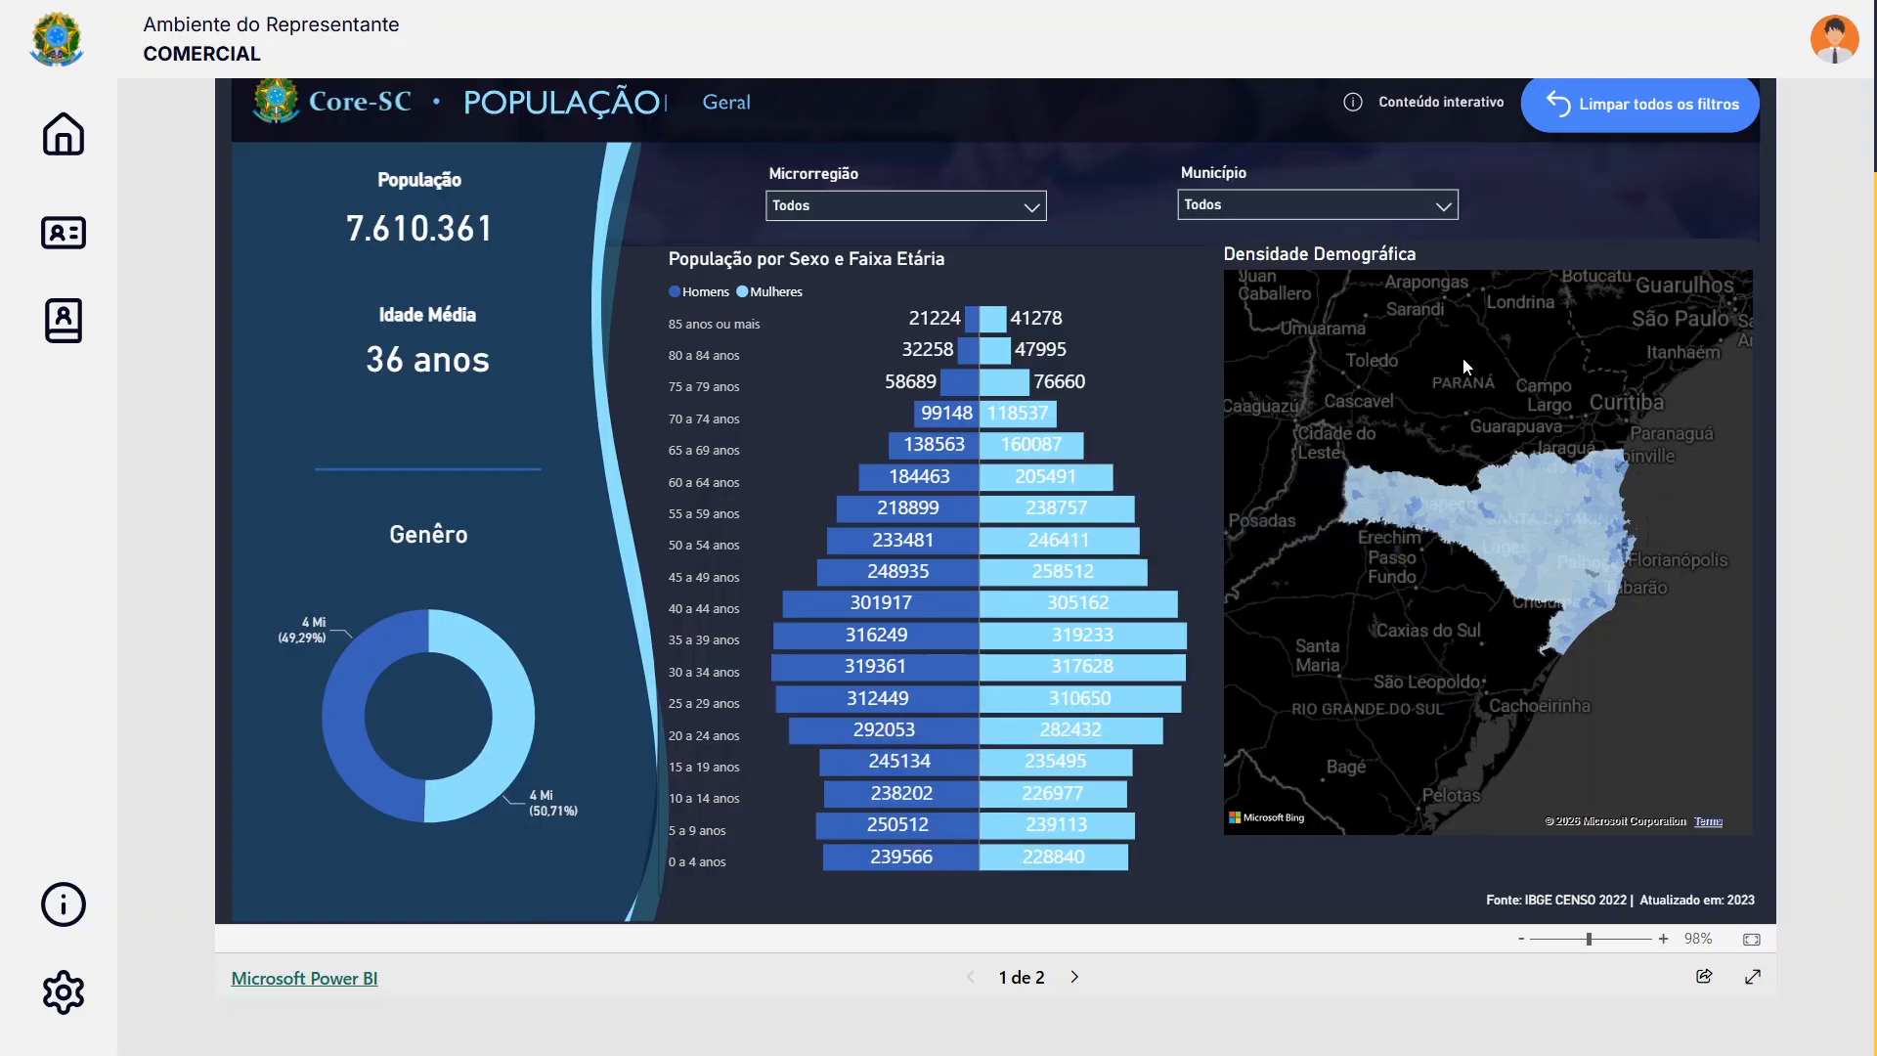
Filter the population dashboard to men aged 0 a 4 anos, toggling the selection off and on again
click(953, 858)
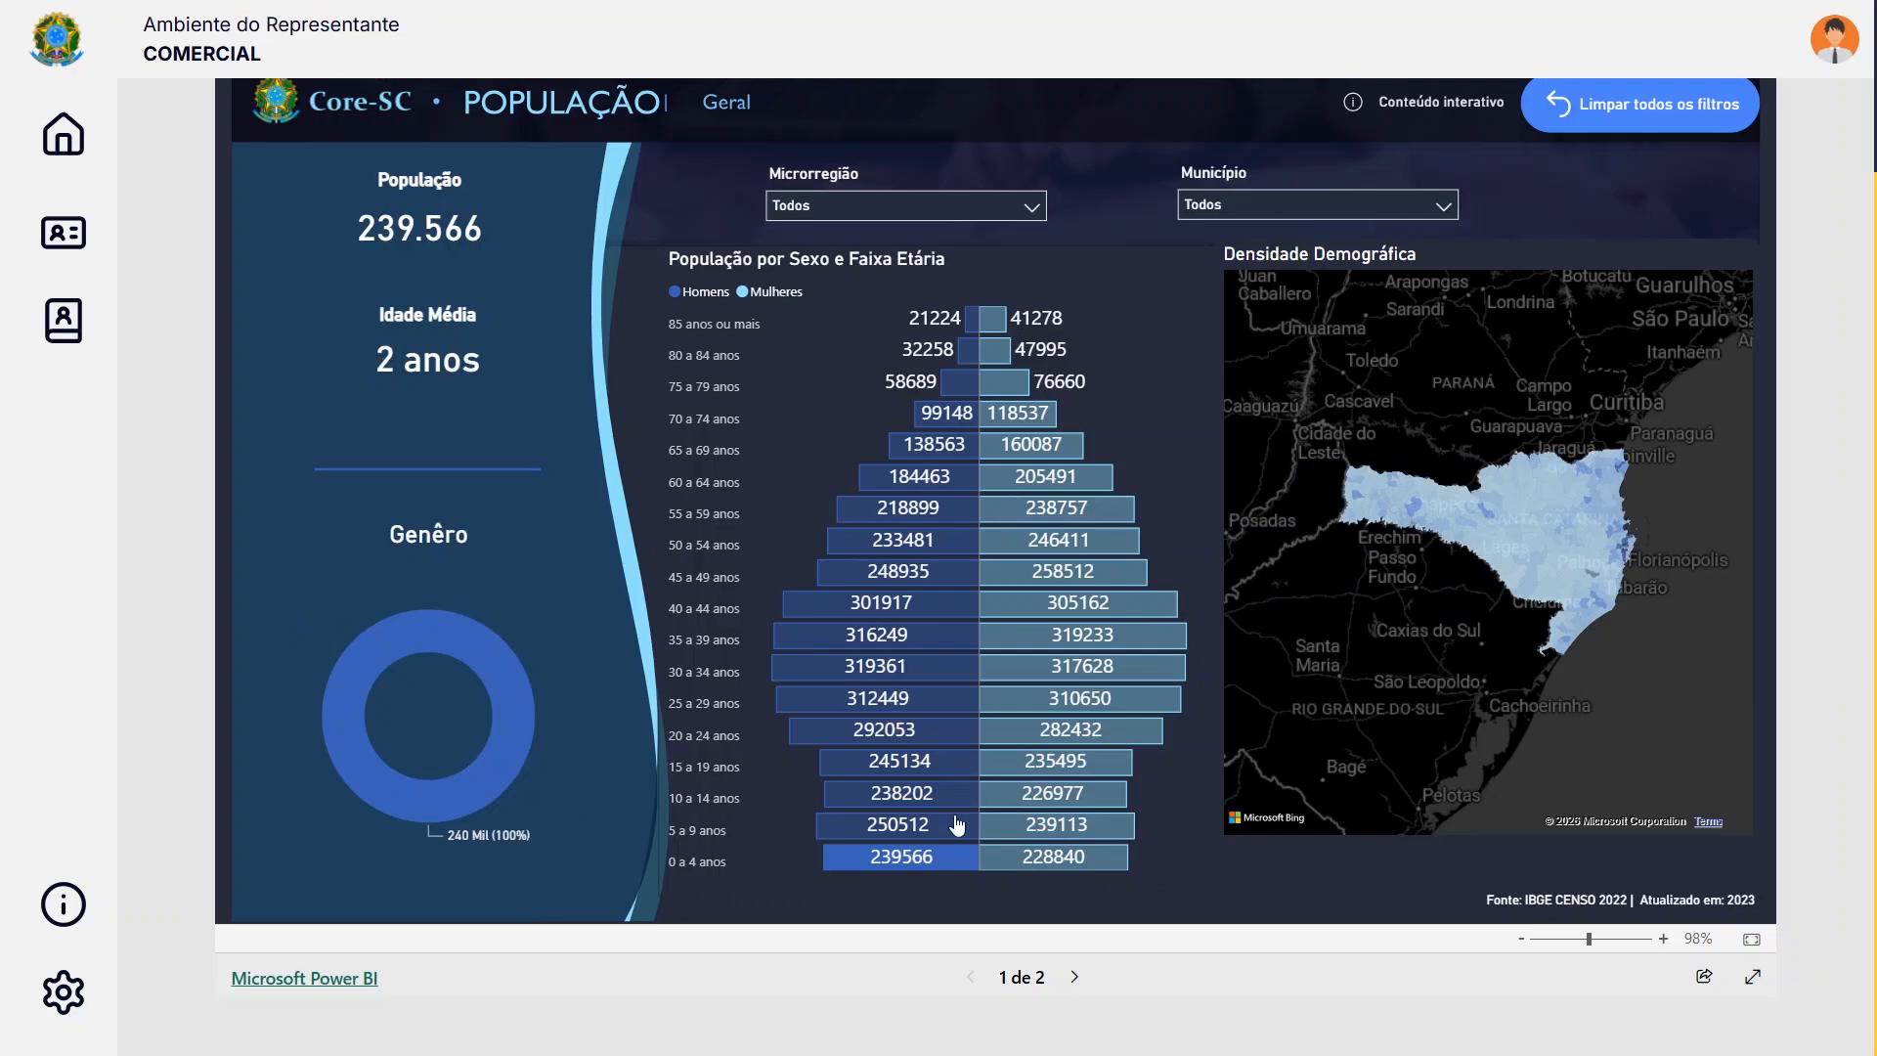
mouse_move(903, 833)
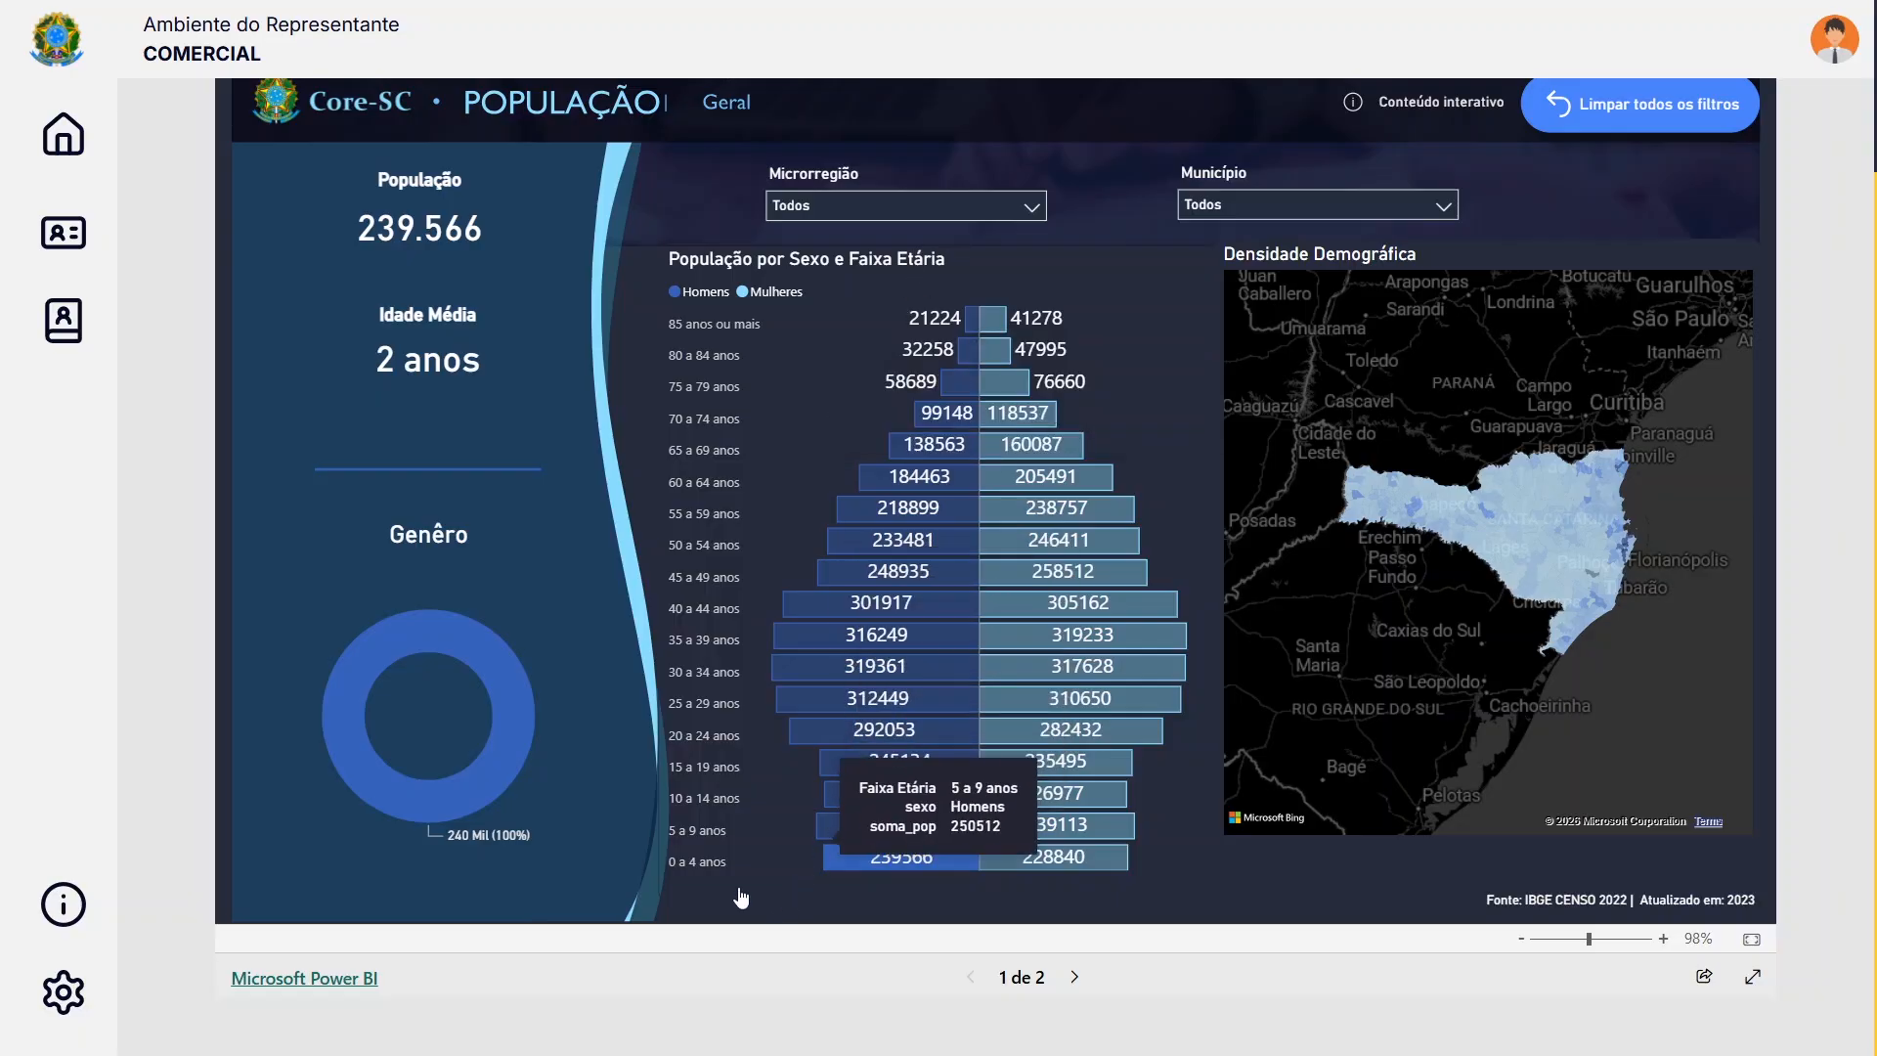
click(860, 868)
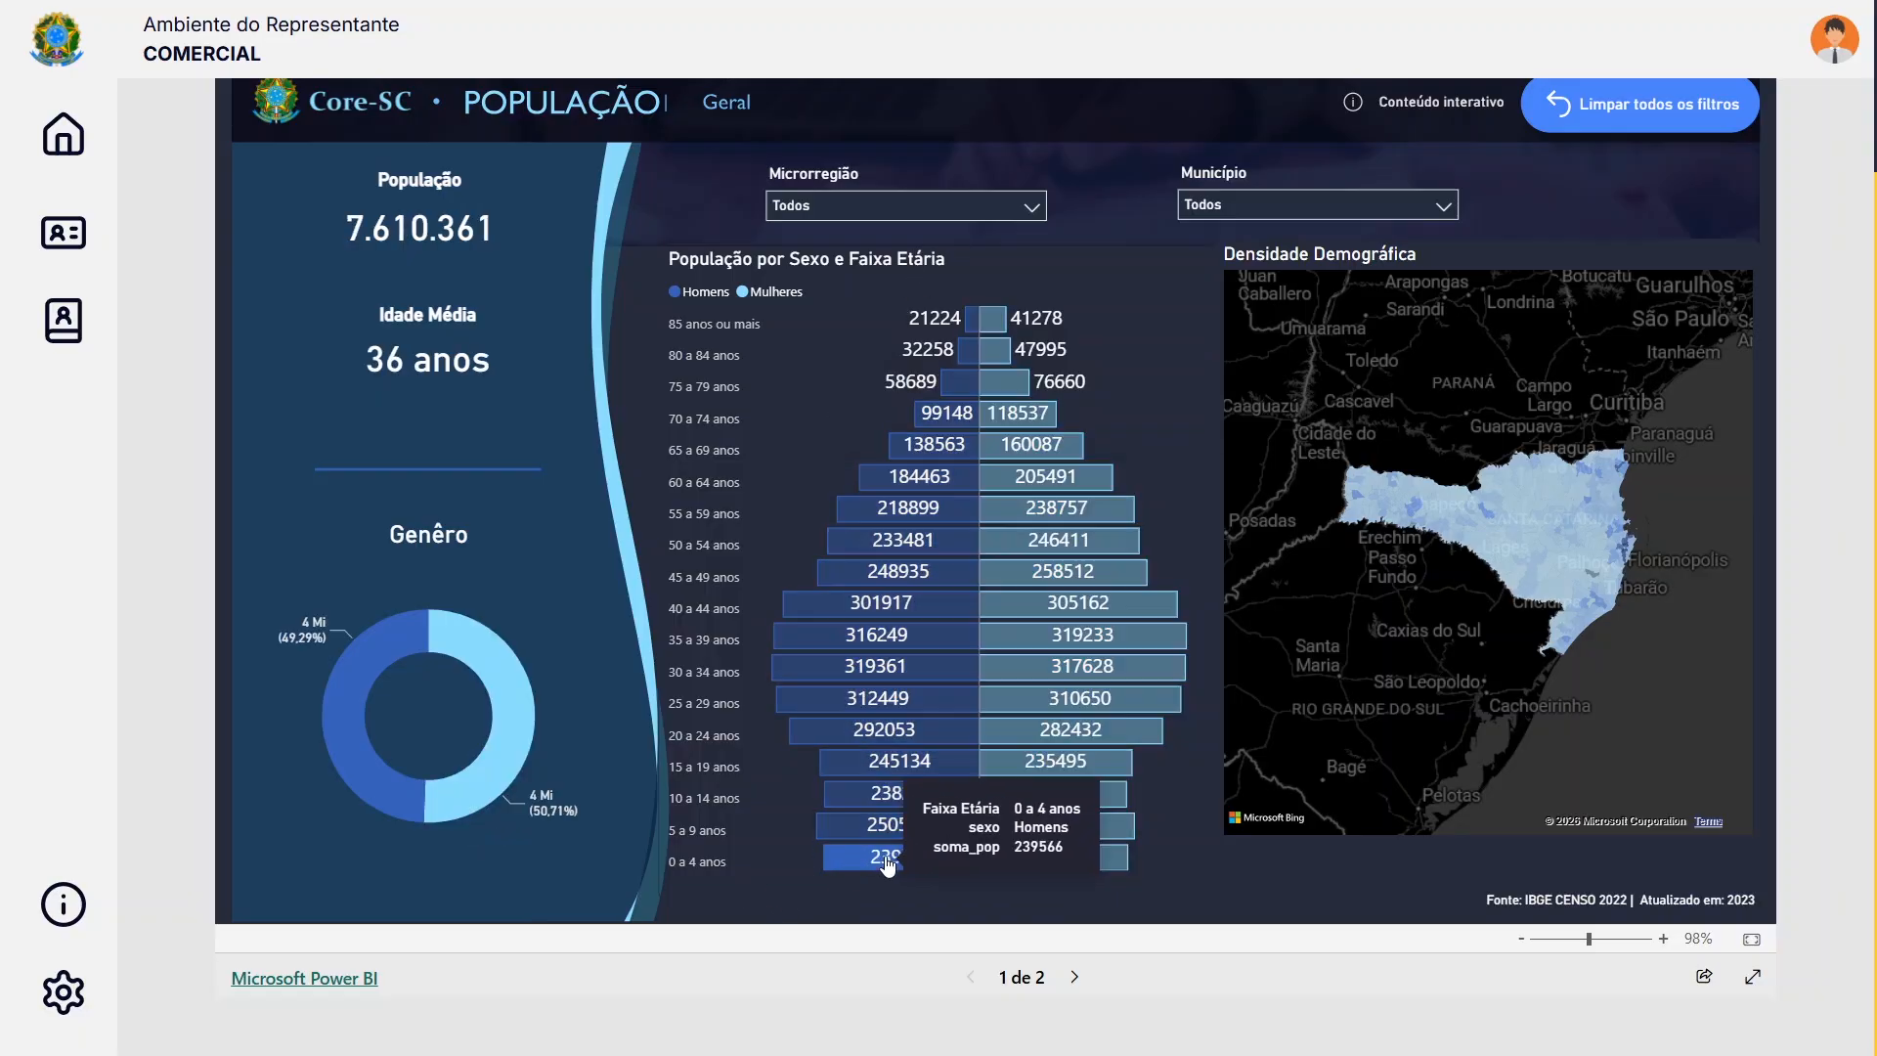
click(885, 861)
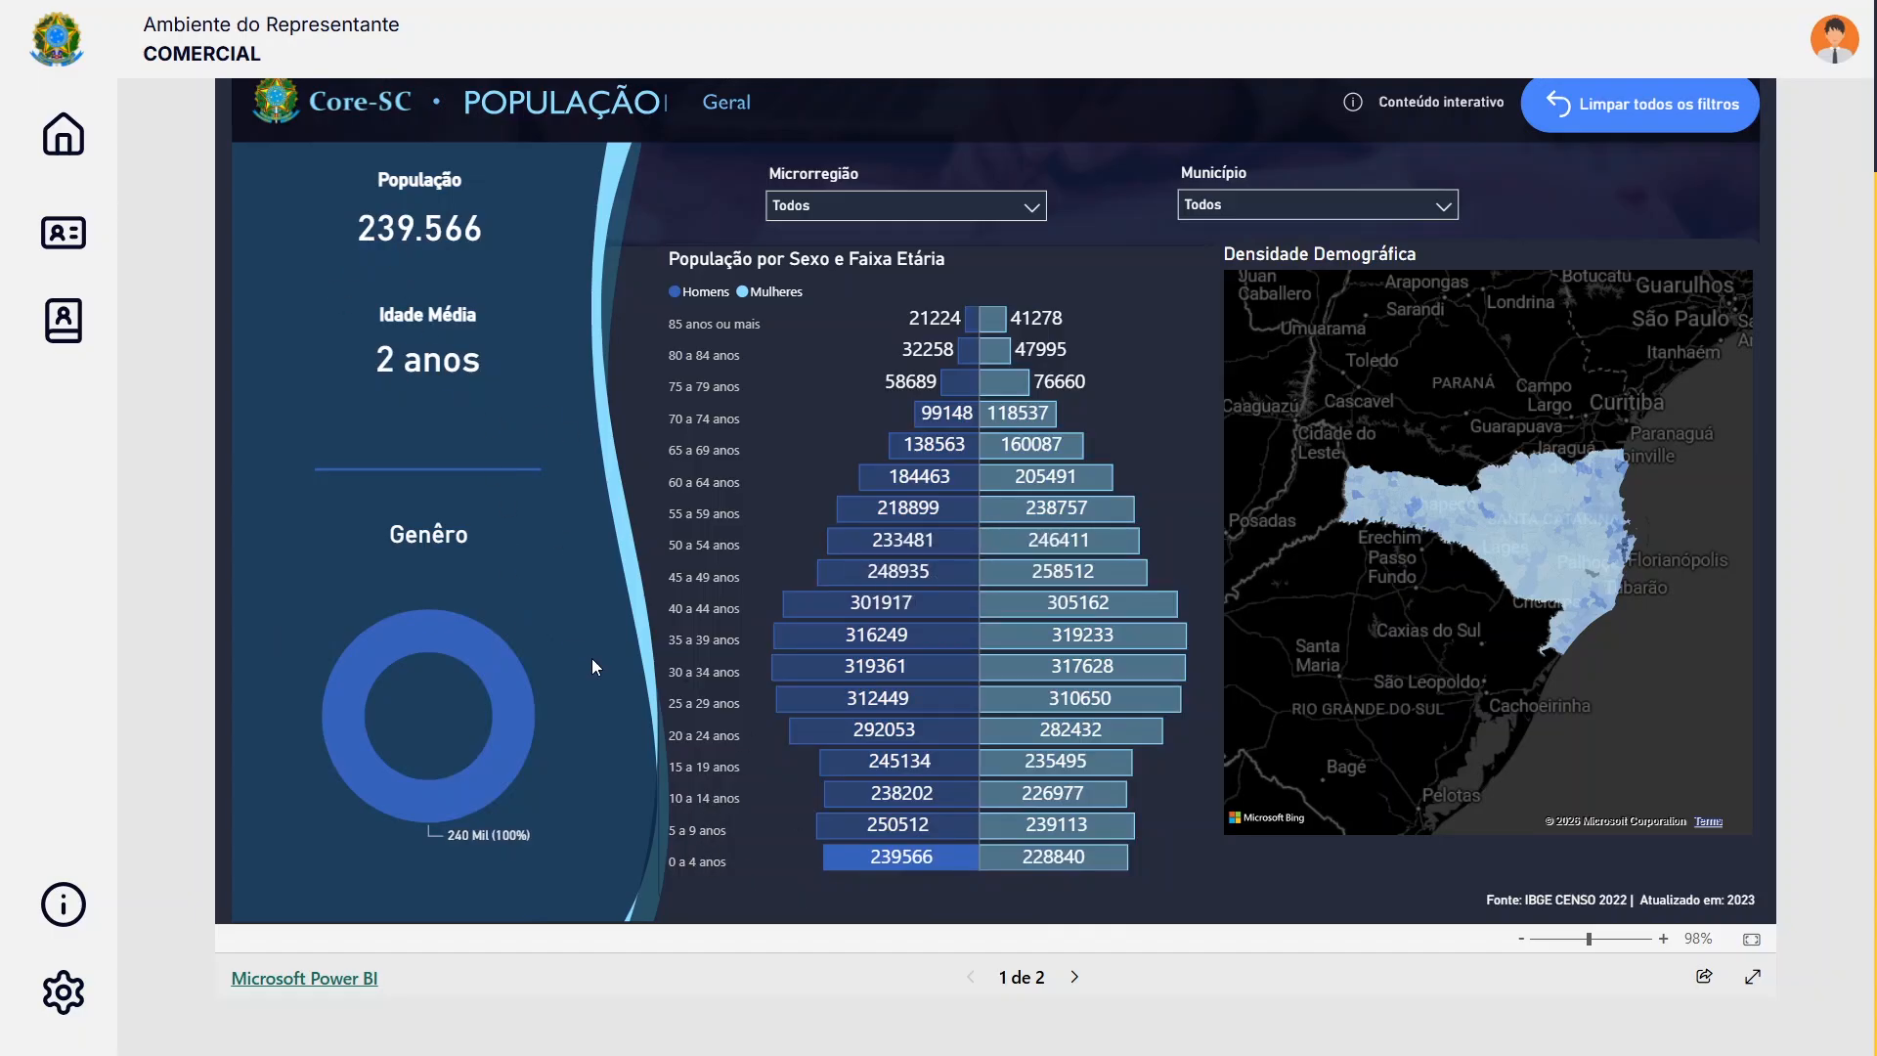
Search the Município filter for "flo" and select Florianópolis
click(1249, 205)
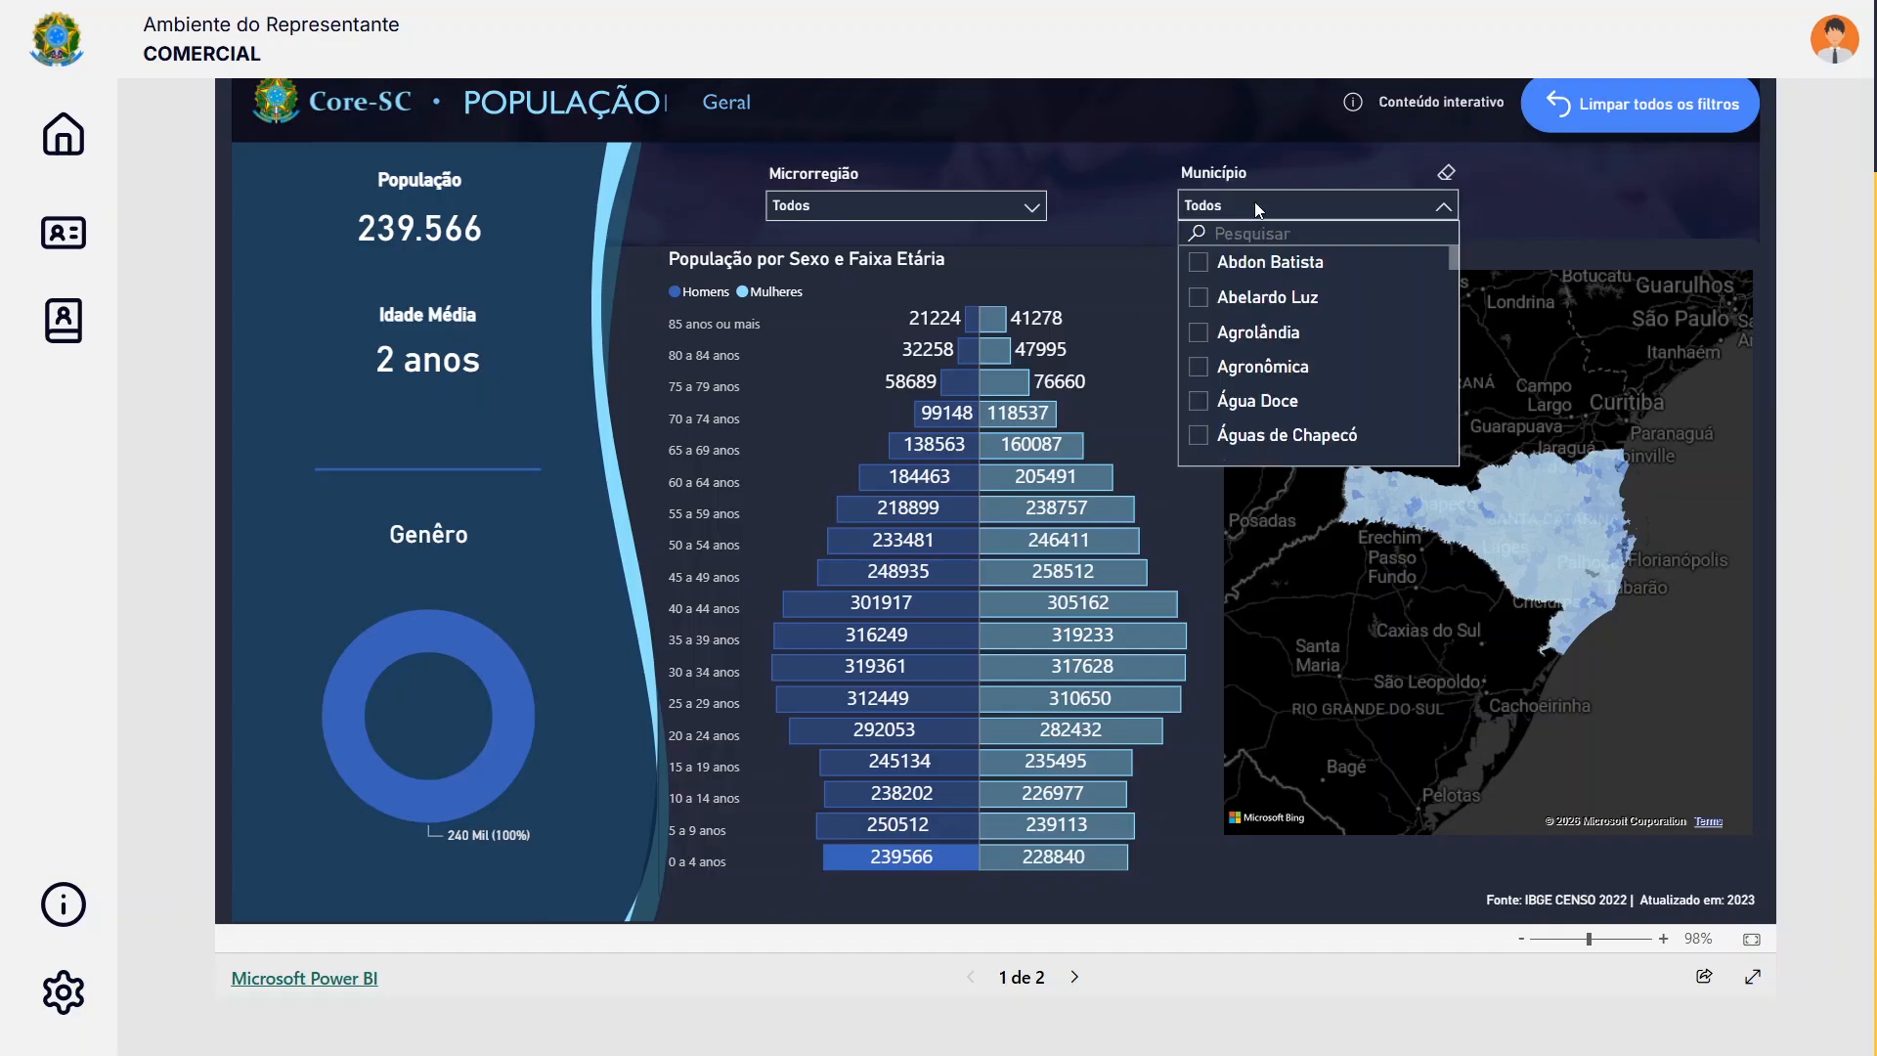
text(fçlo)
key(BackSpace)
key(BackSpace)
key(BackSpace)
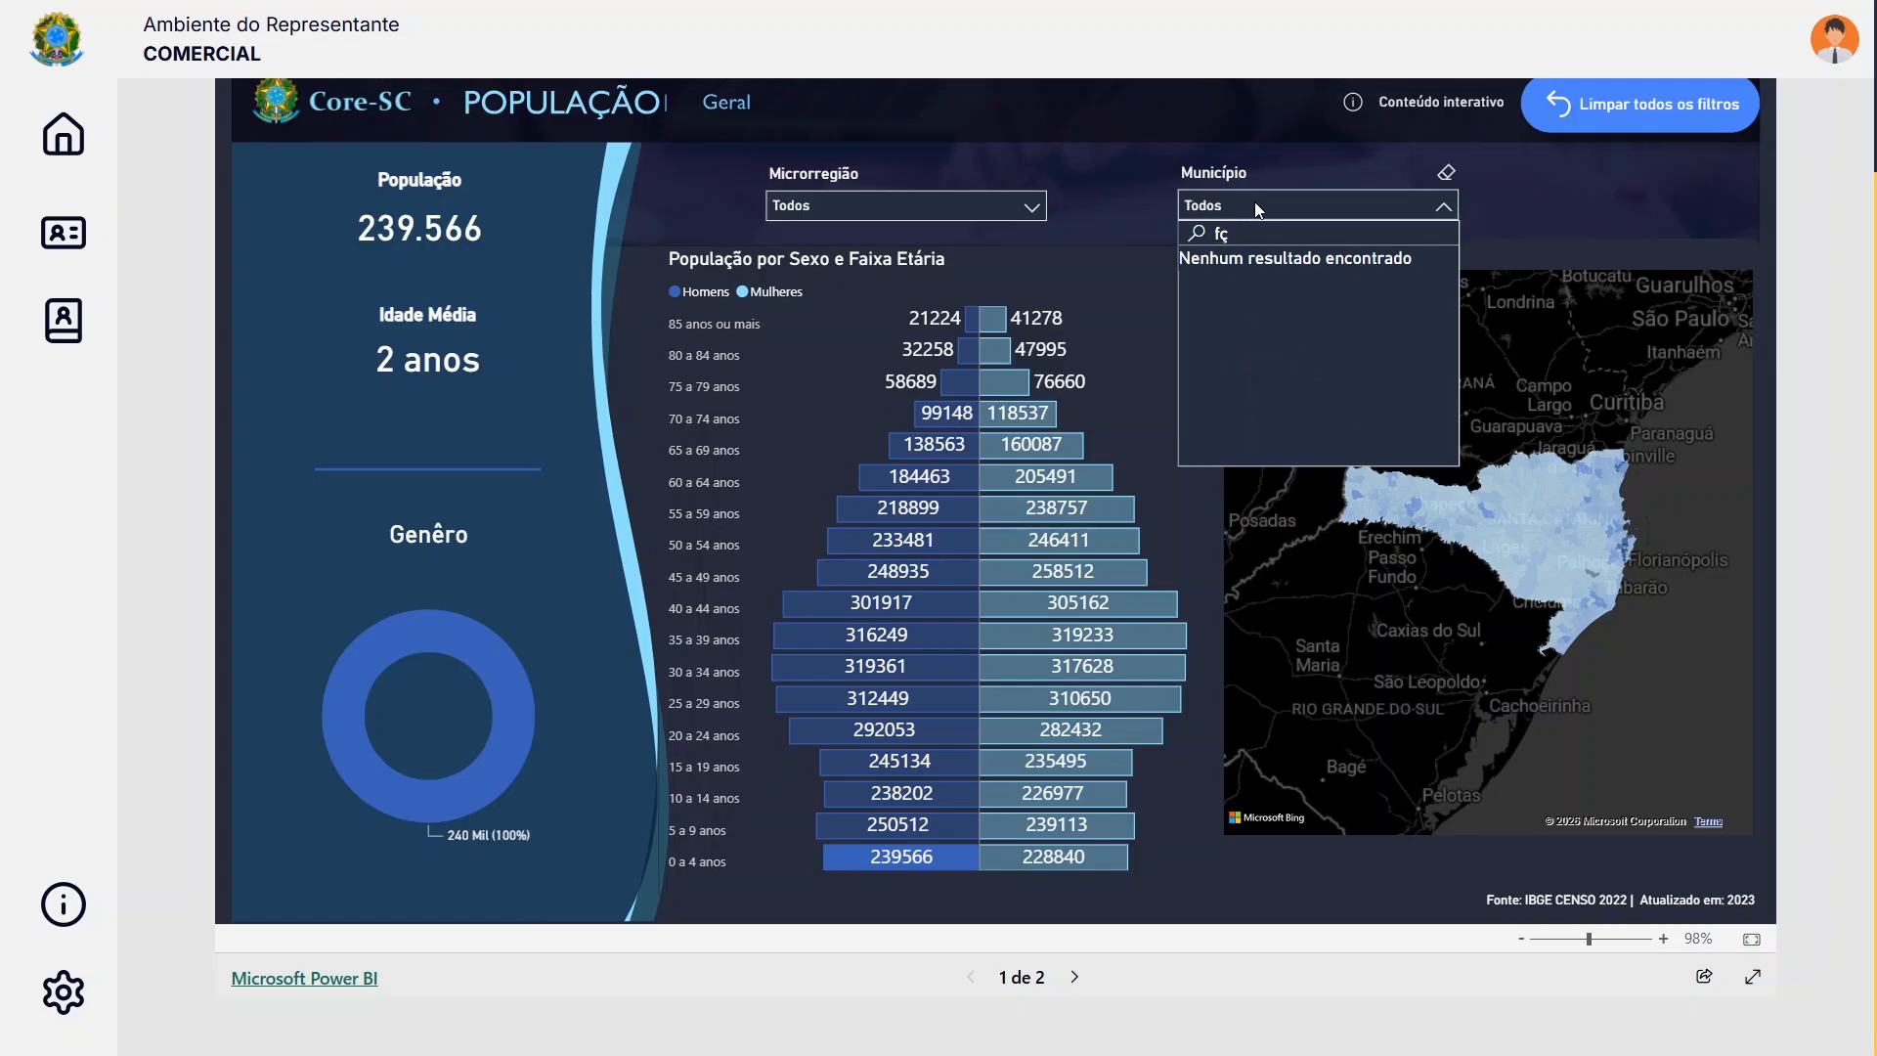
text(lo)
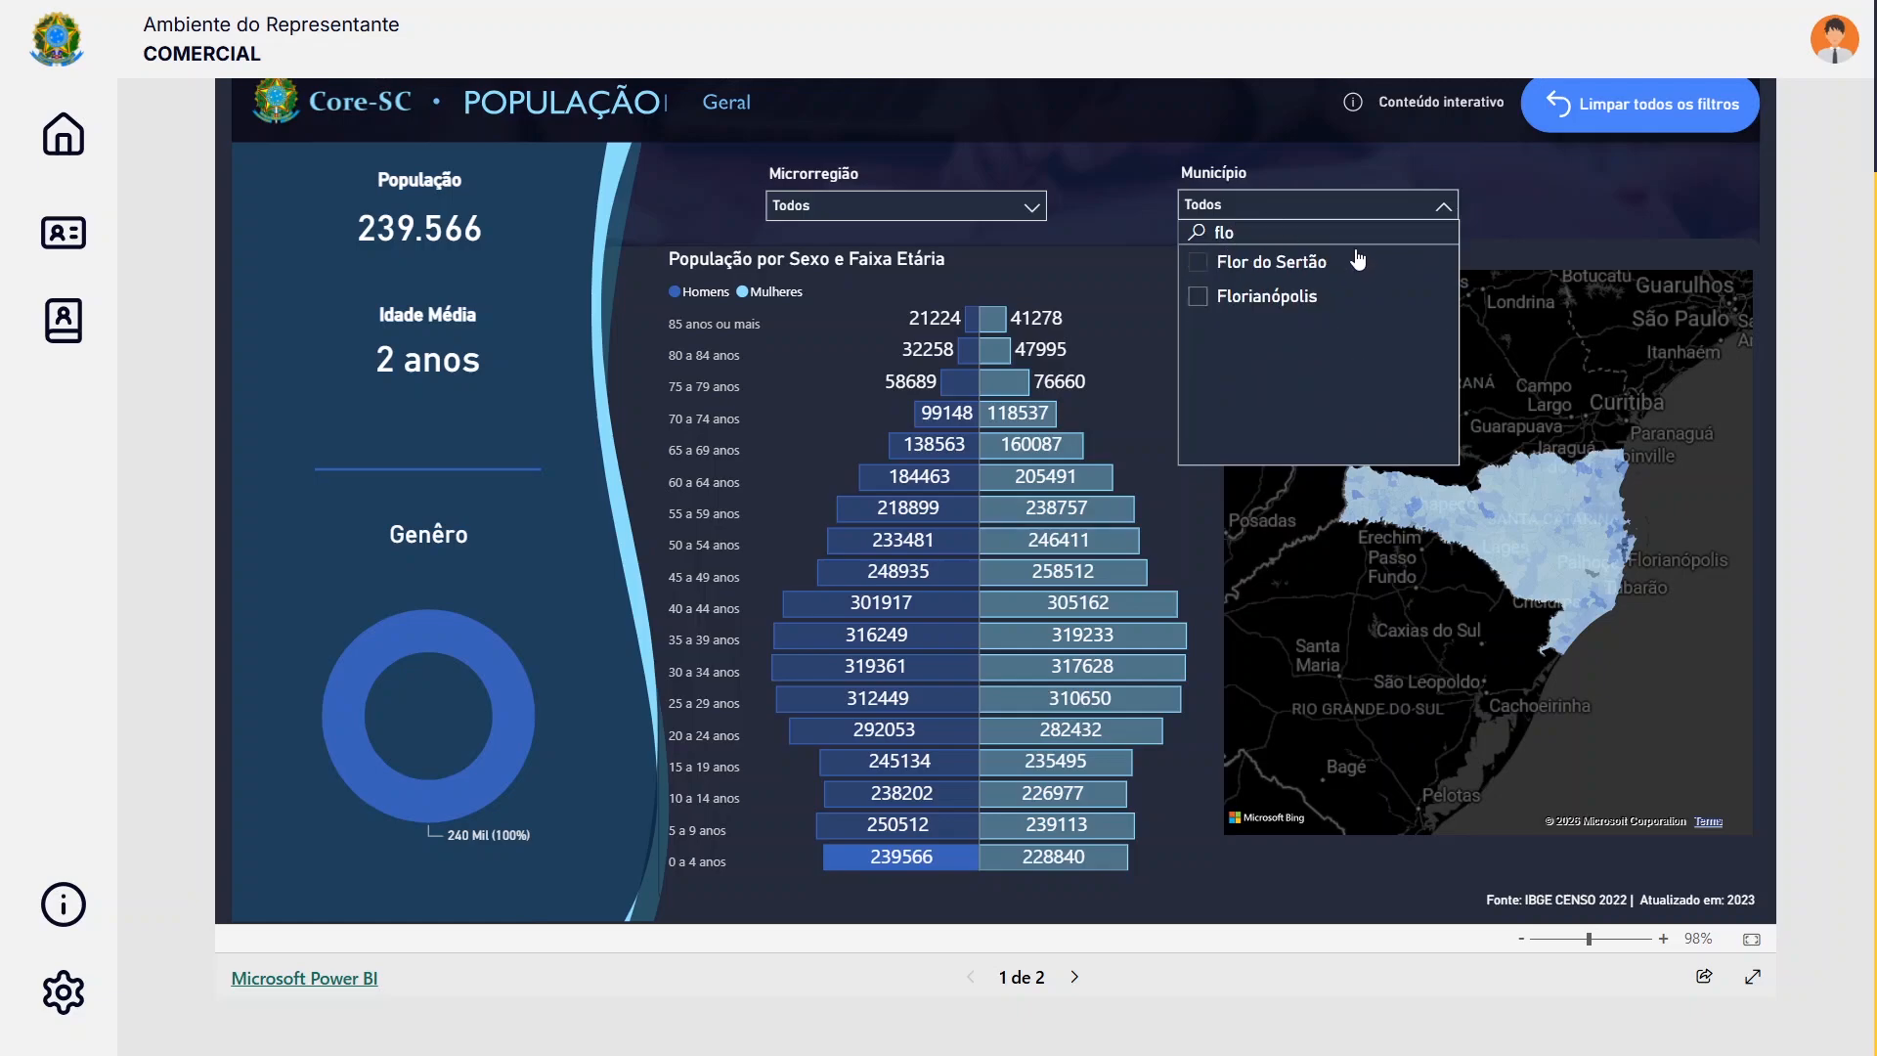
click(1202, 298)
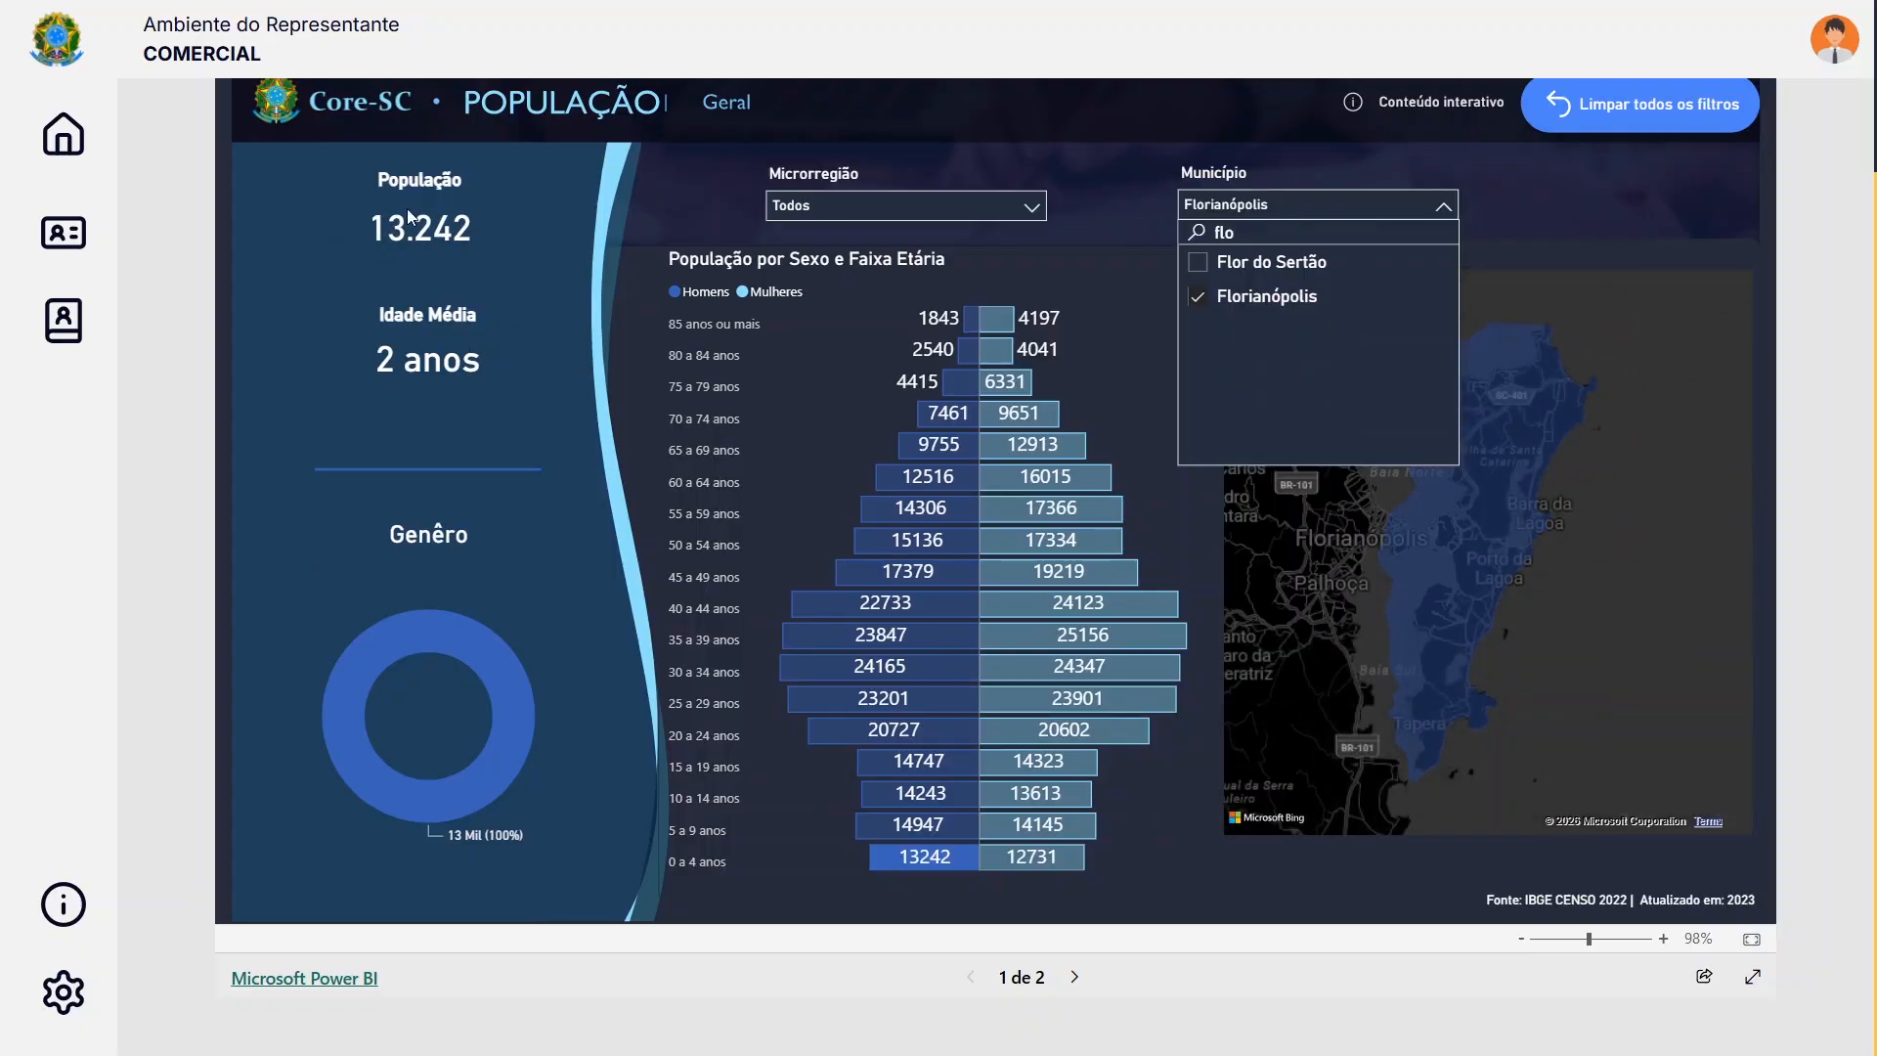
Check the Florianópolis figures for men aged 0 a 4 anos and return to the home page
scroll(1666, 415, down, 1)
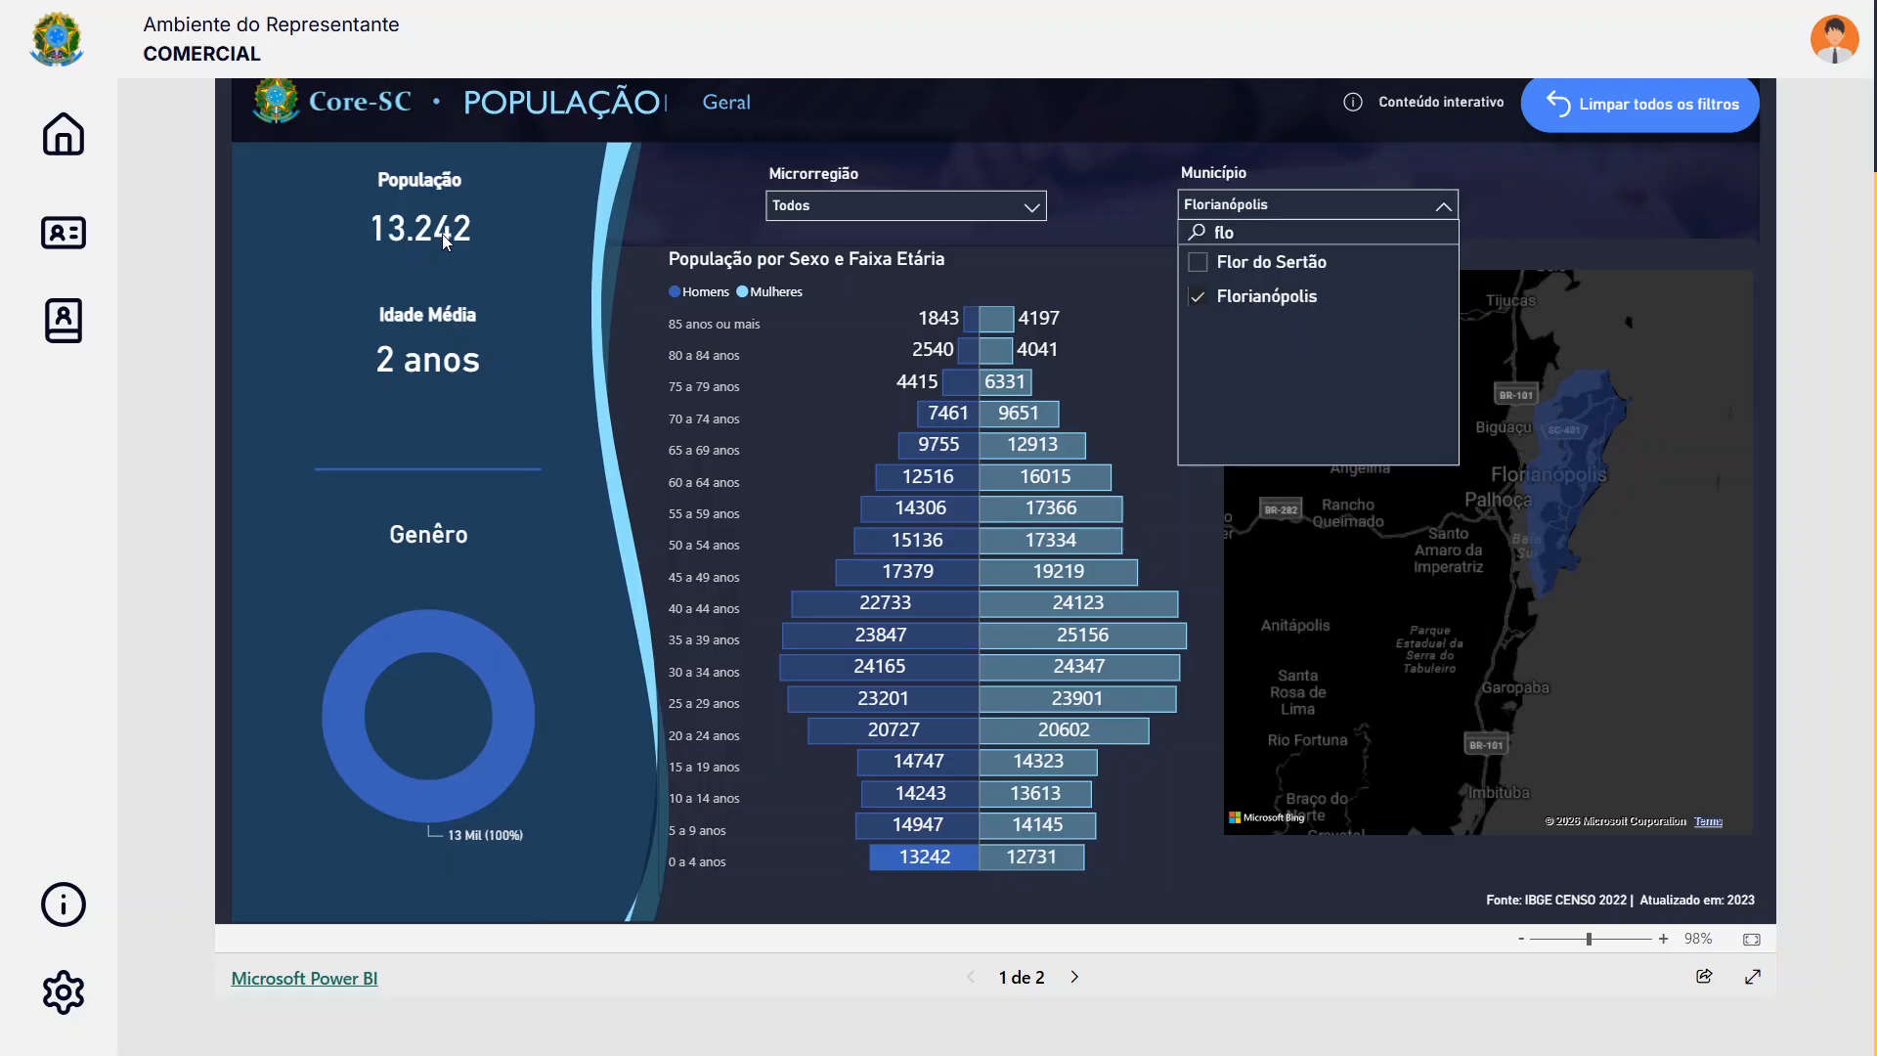
mouse_move(962, 855)
mouse_move(971, 864)
click(64, 134)
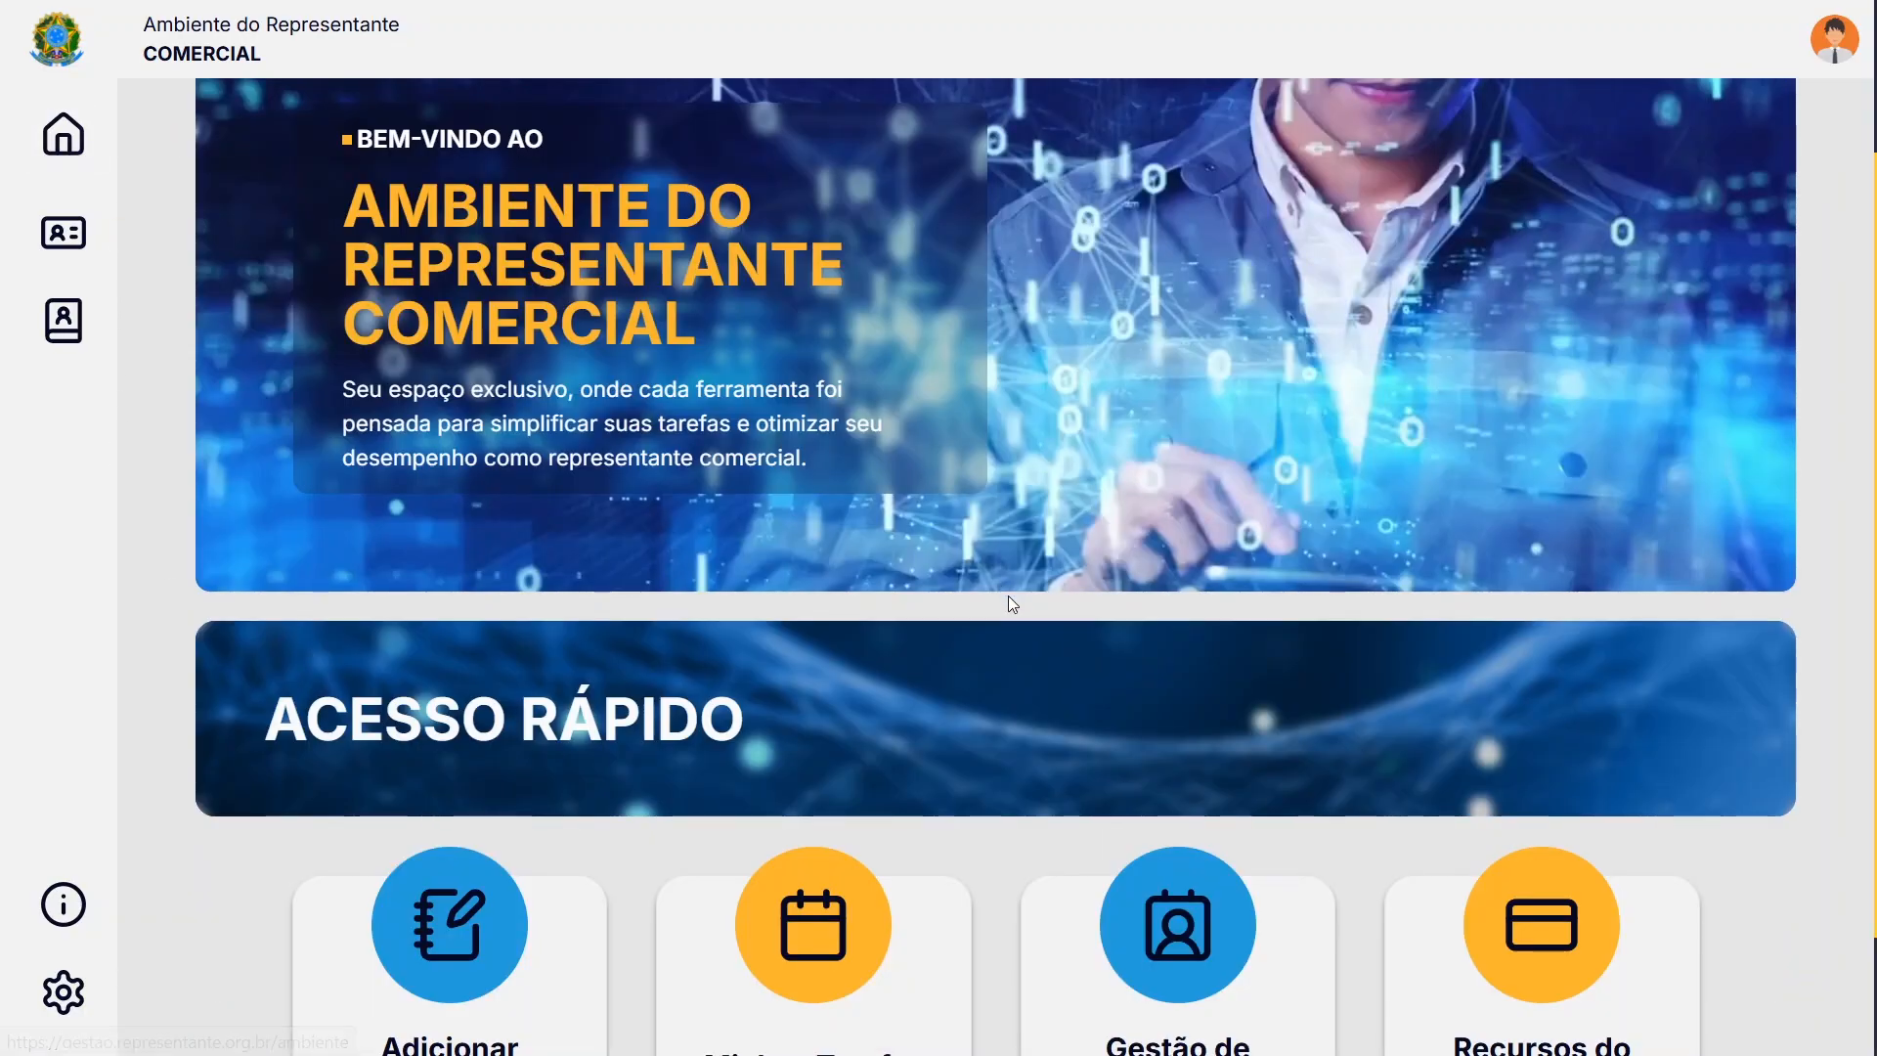
Open Observatório e Inteligência within Recursos do Representante
scroll(1015, 653, down, 1)
scroll(1015, 661, down, 1)
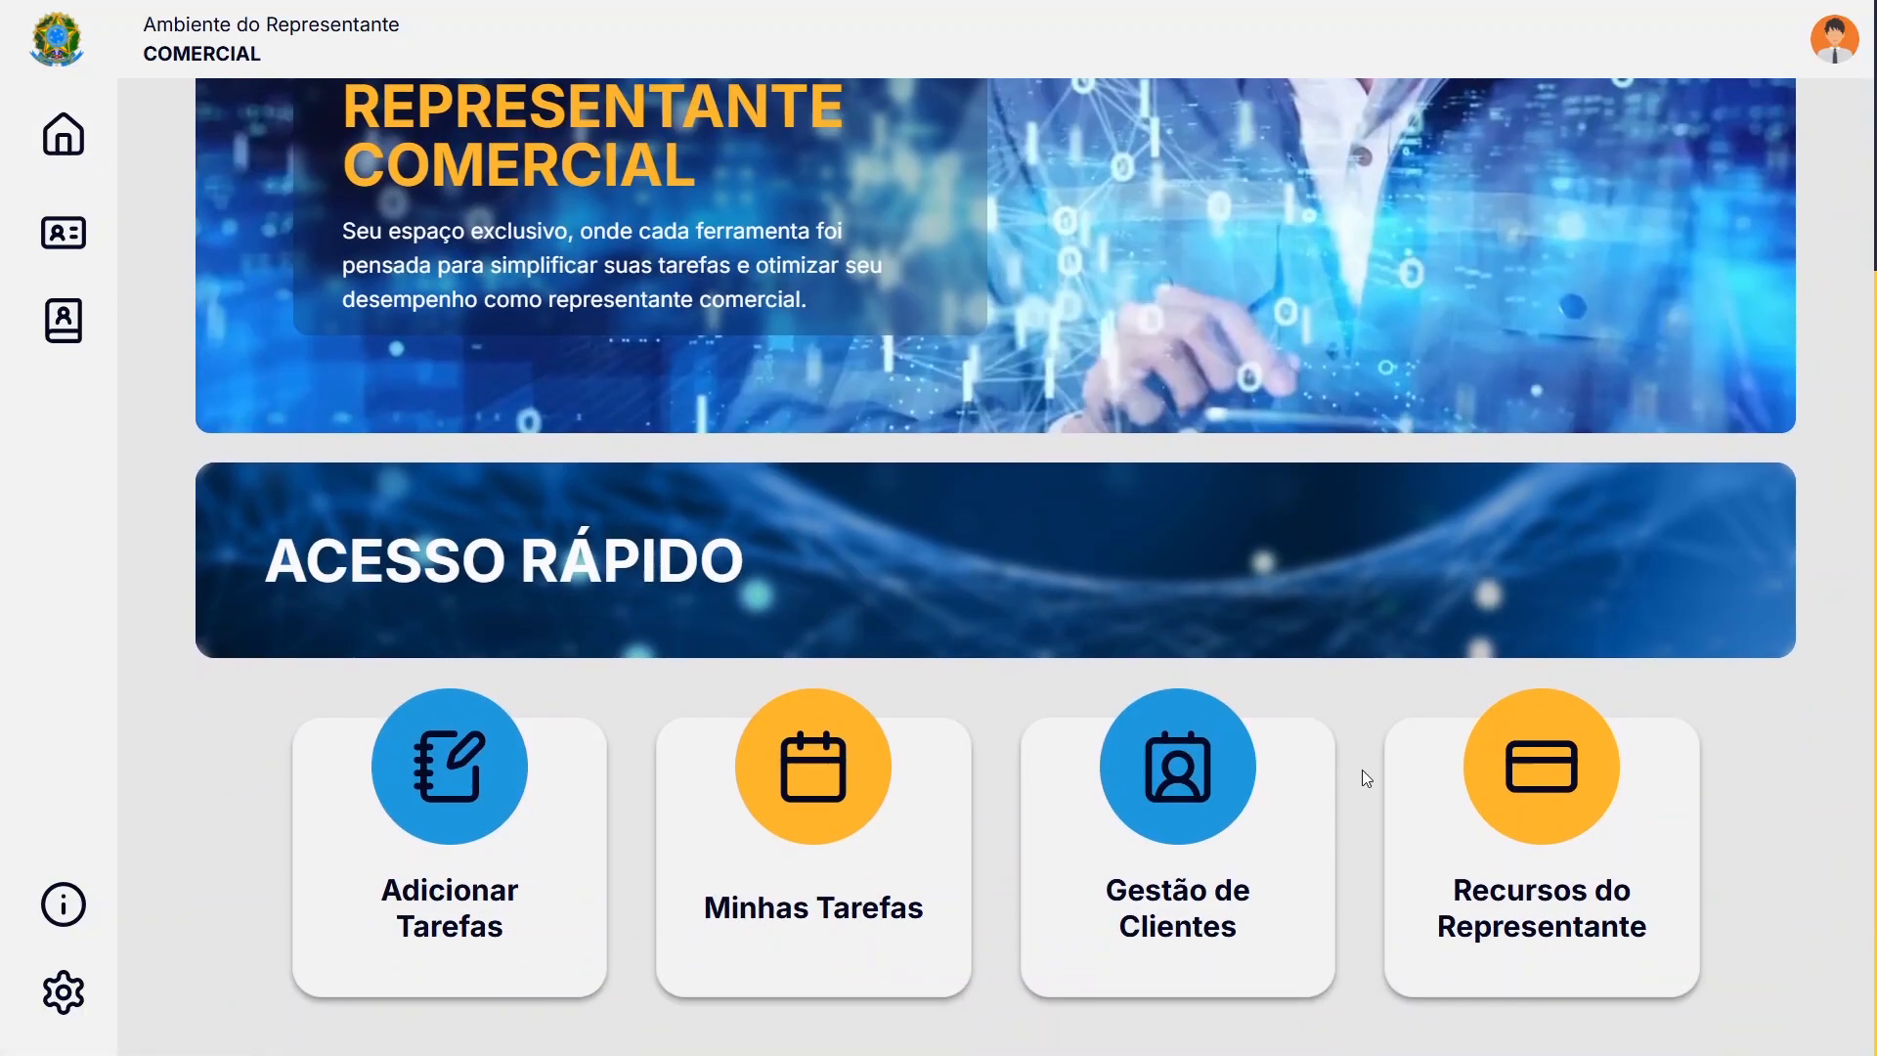
click(1572, 847)
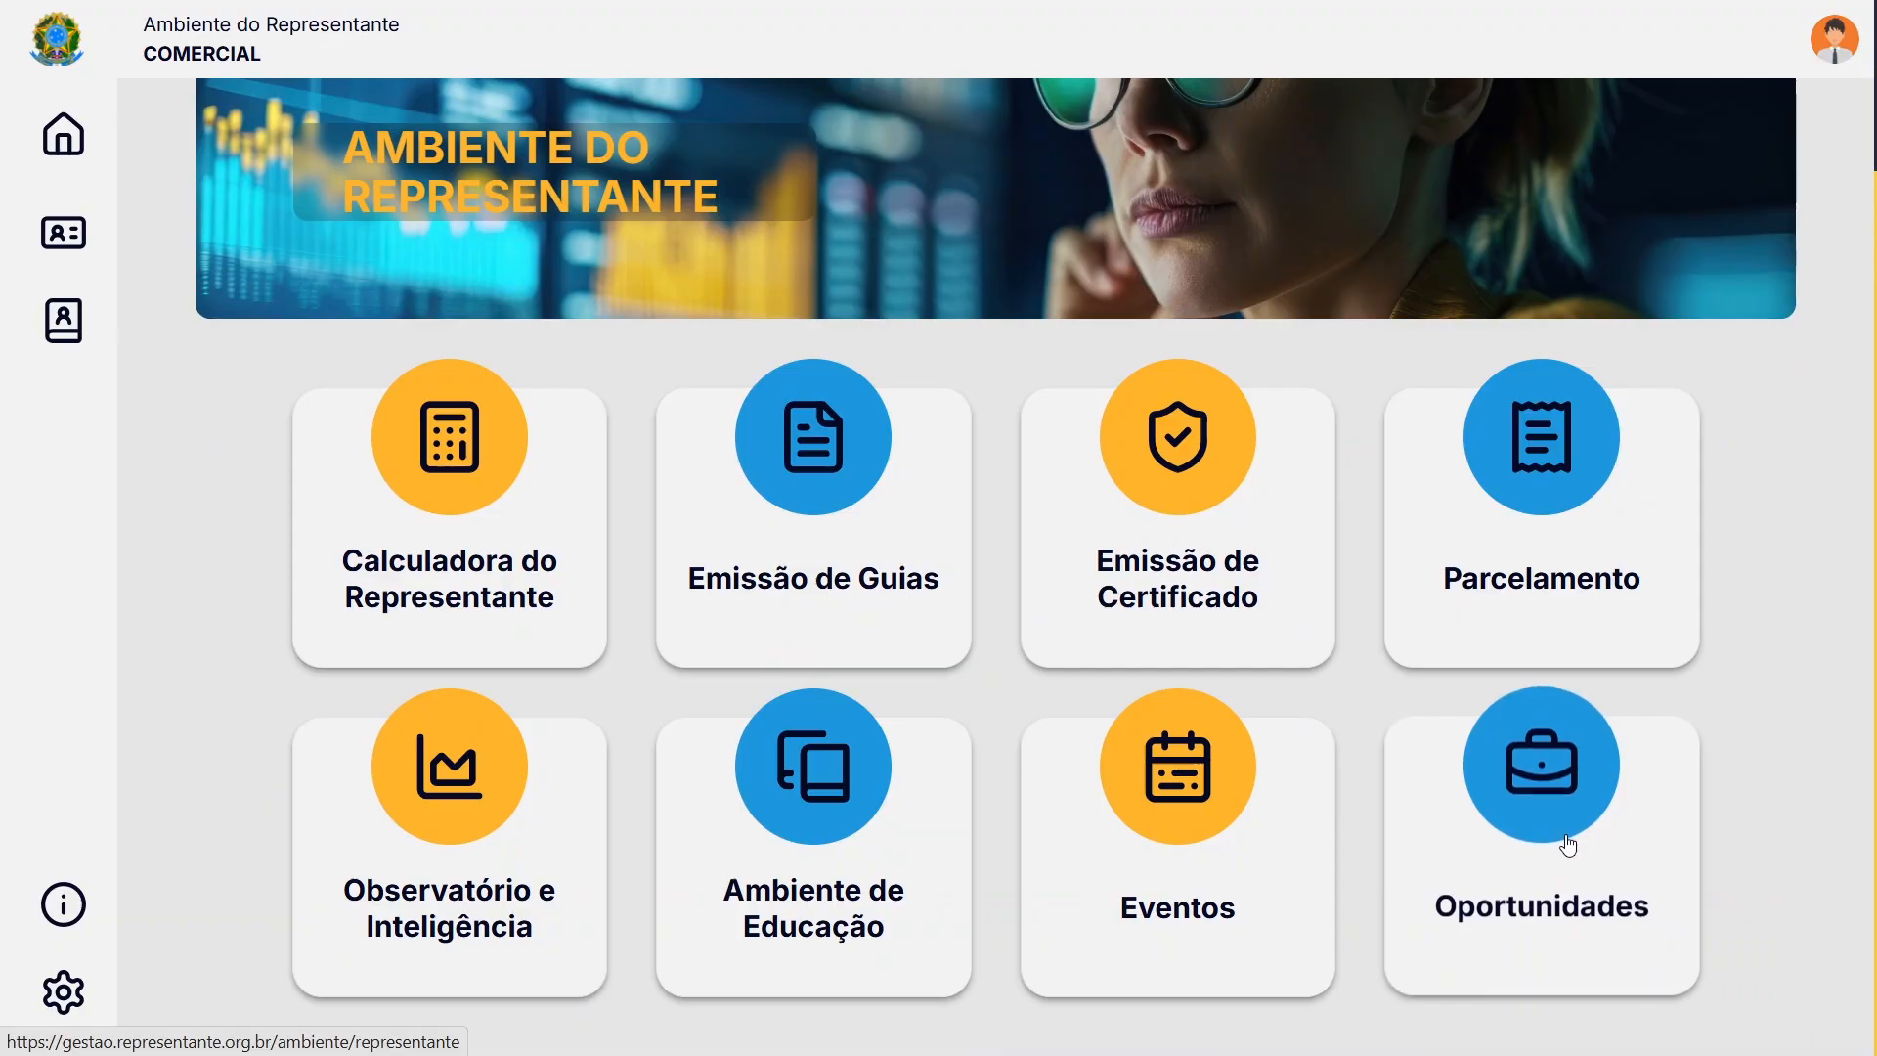
click(479, 795)
Examine the available panel categories from Jurídico and Licitações through População, CNPJ and Mercado de Trabalho to Saldo de Empregos
scroll(683, 656, down, 15)
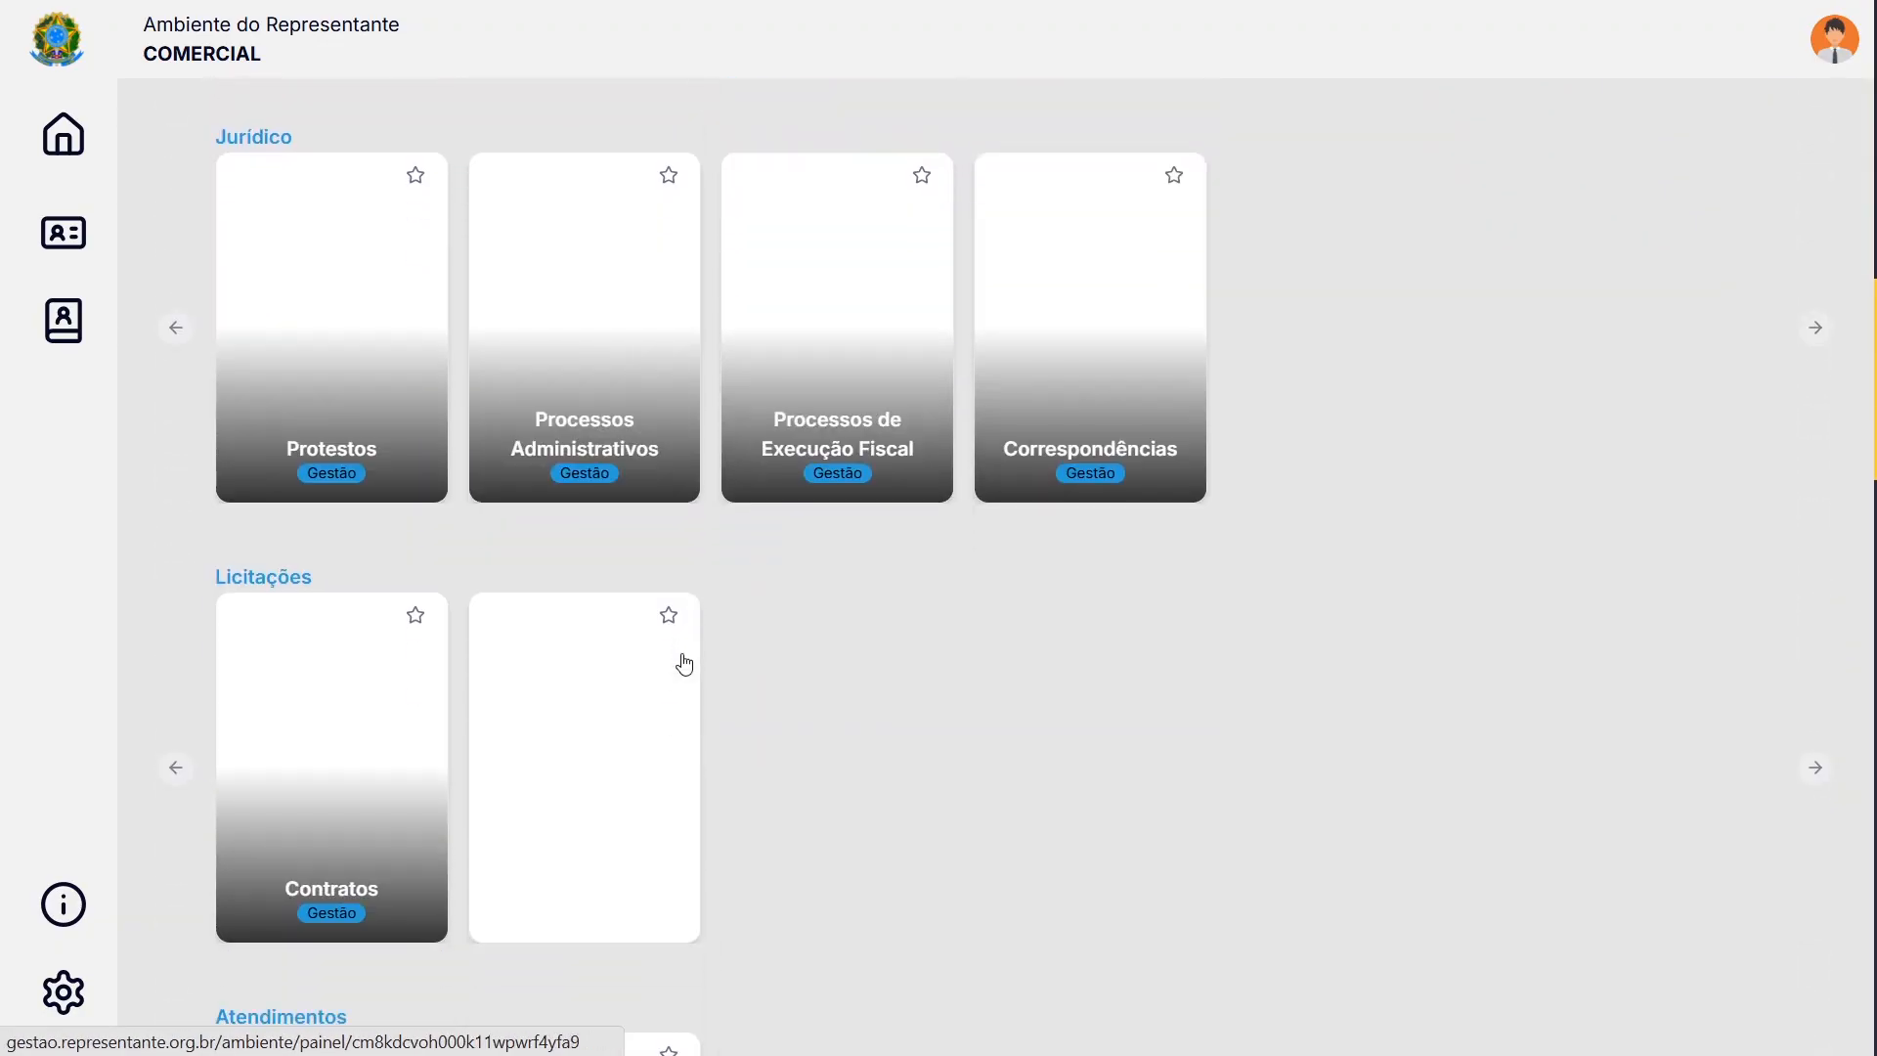
scroll(495, 683, down, 5)
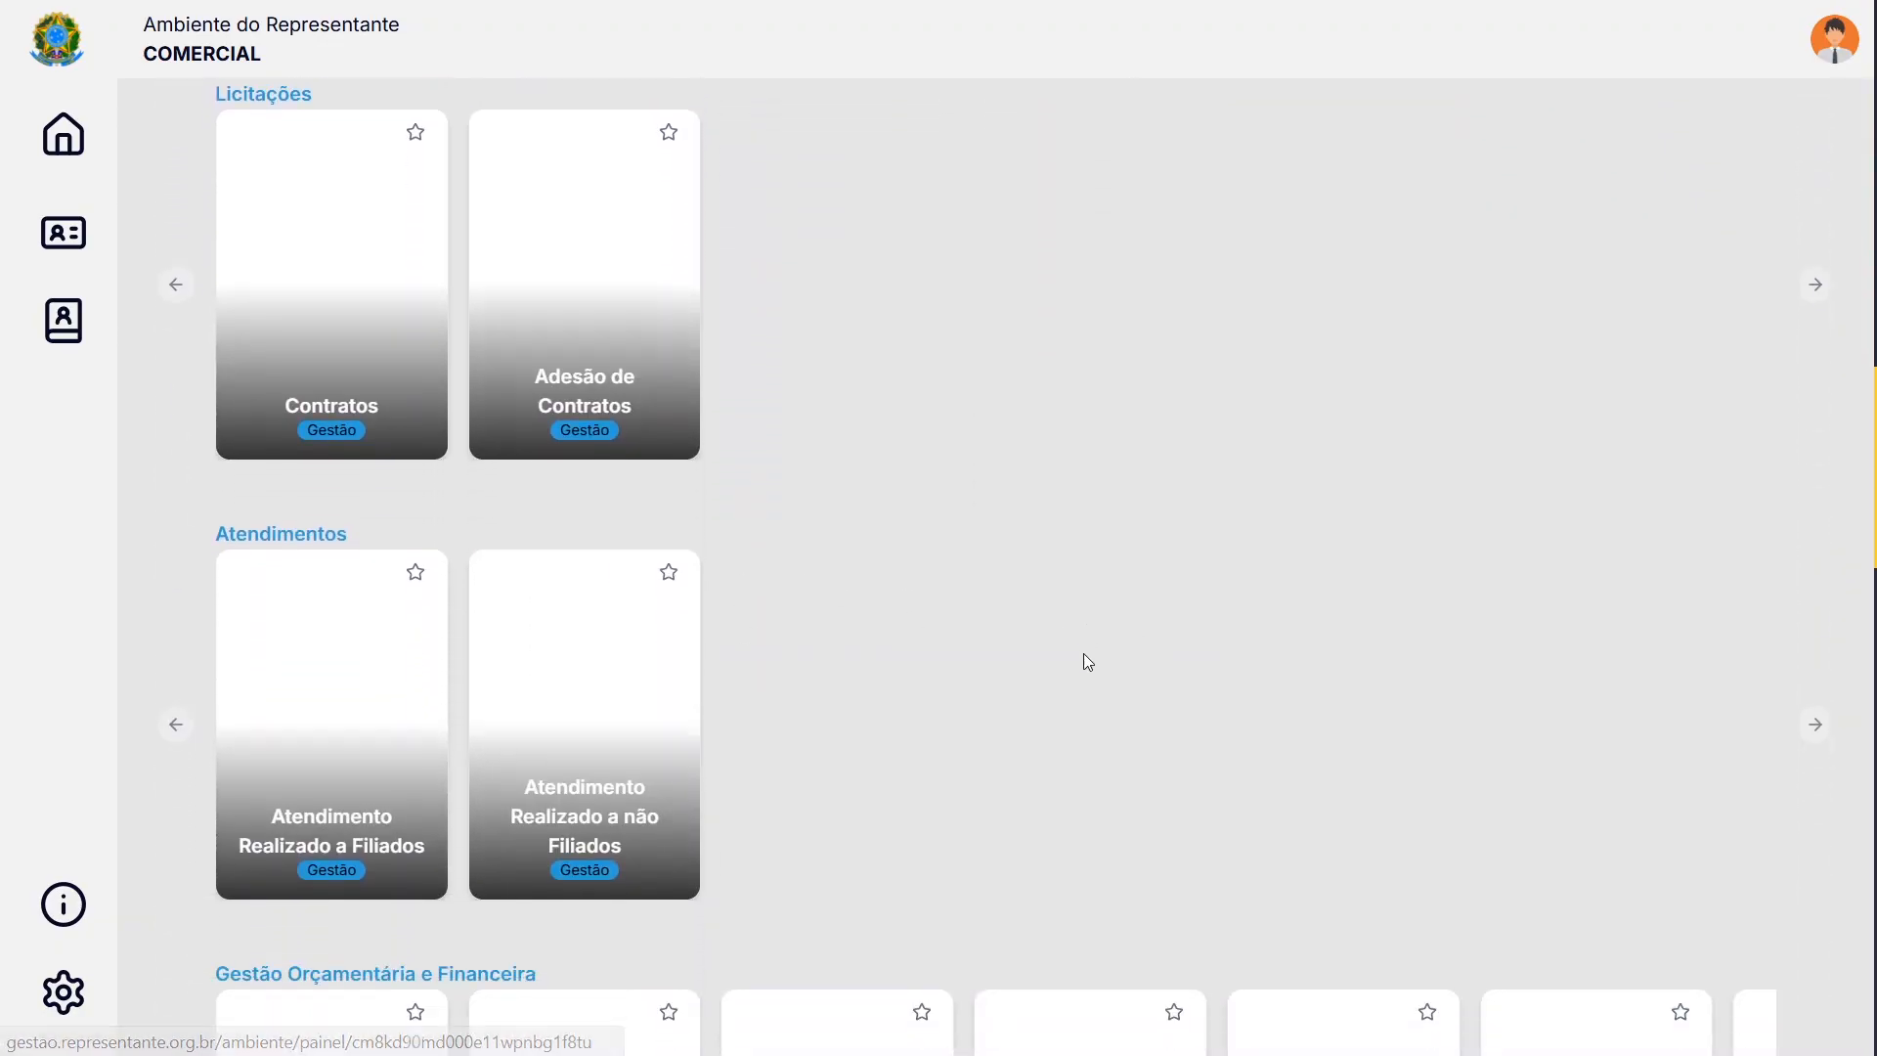
scroll(1111, 663, down, 5)
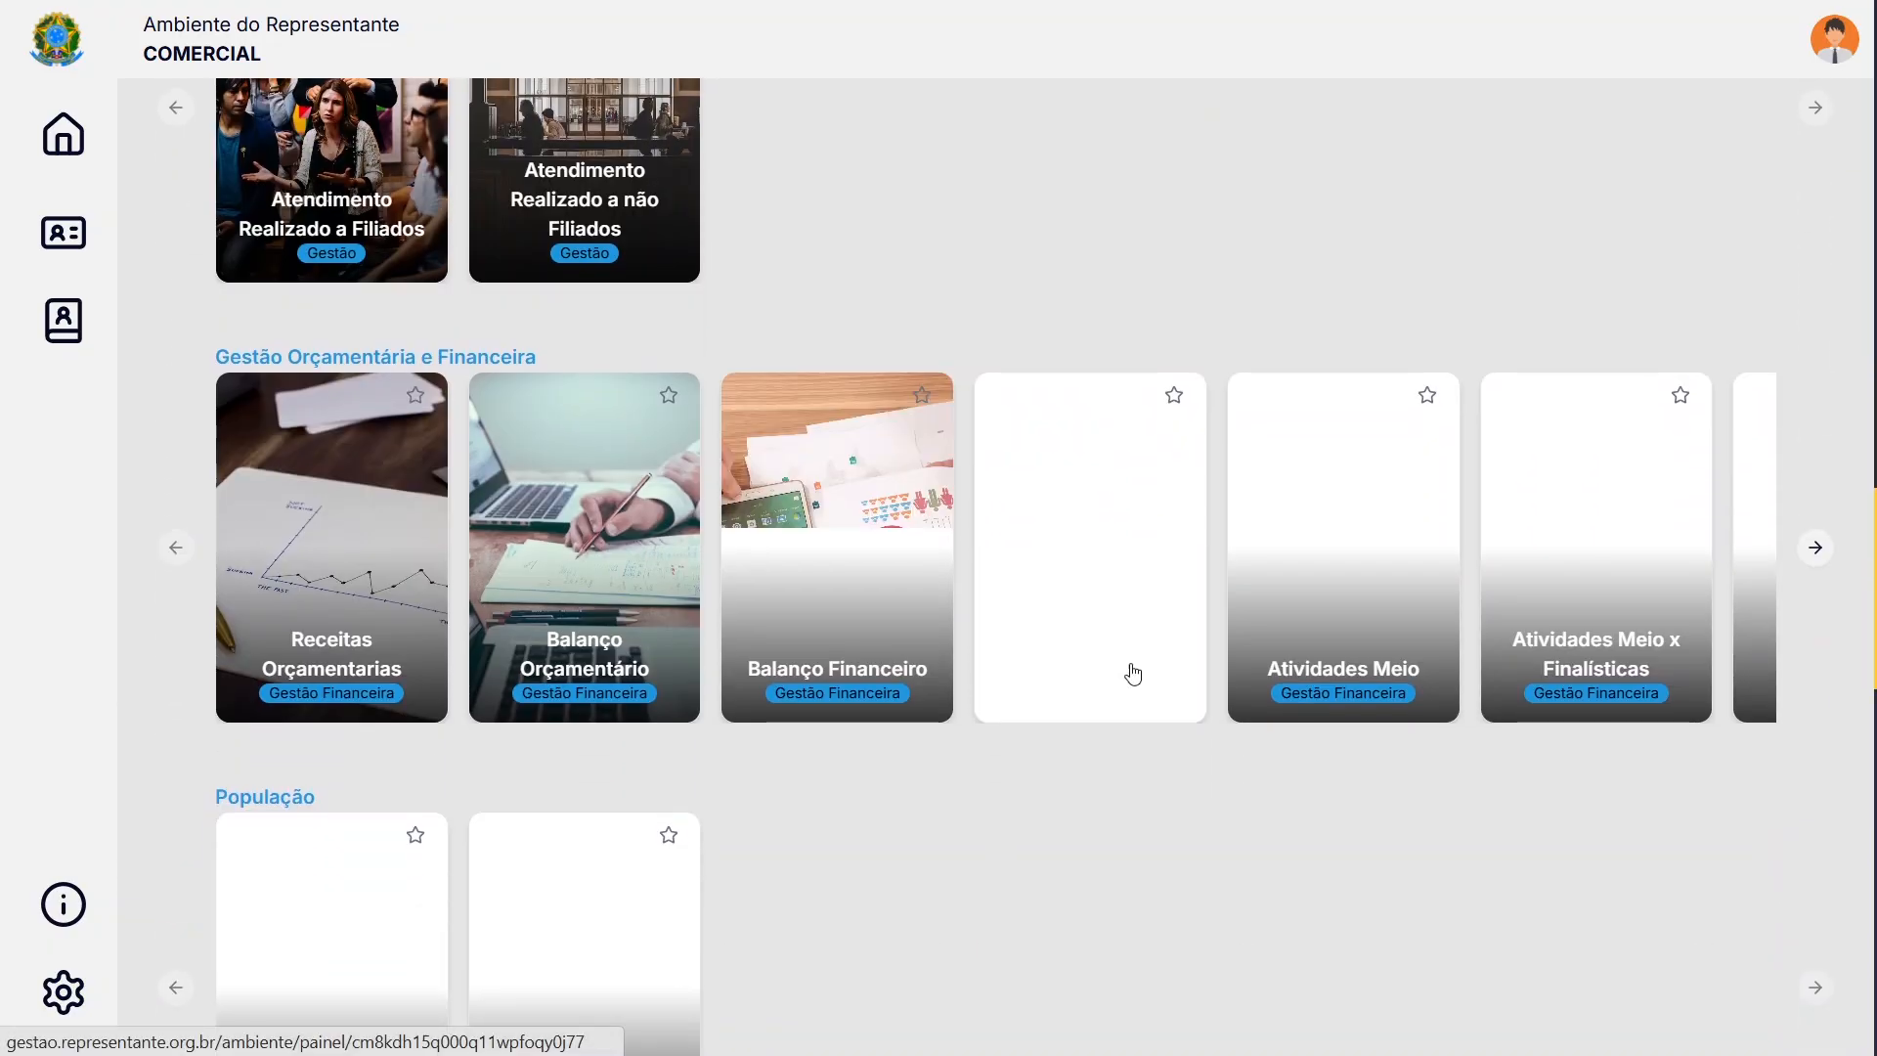
scroll(1722, 784, down, 6)
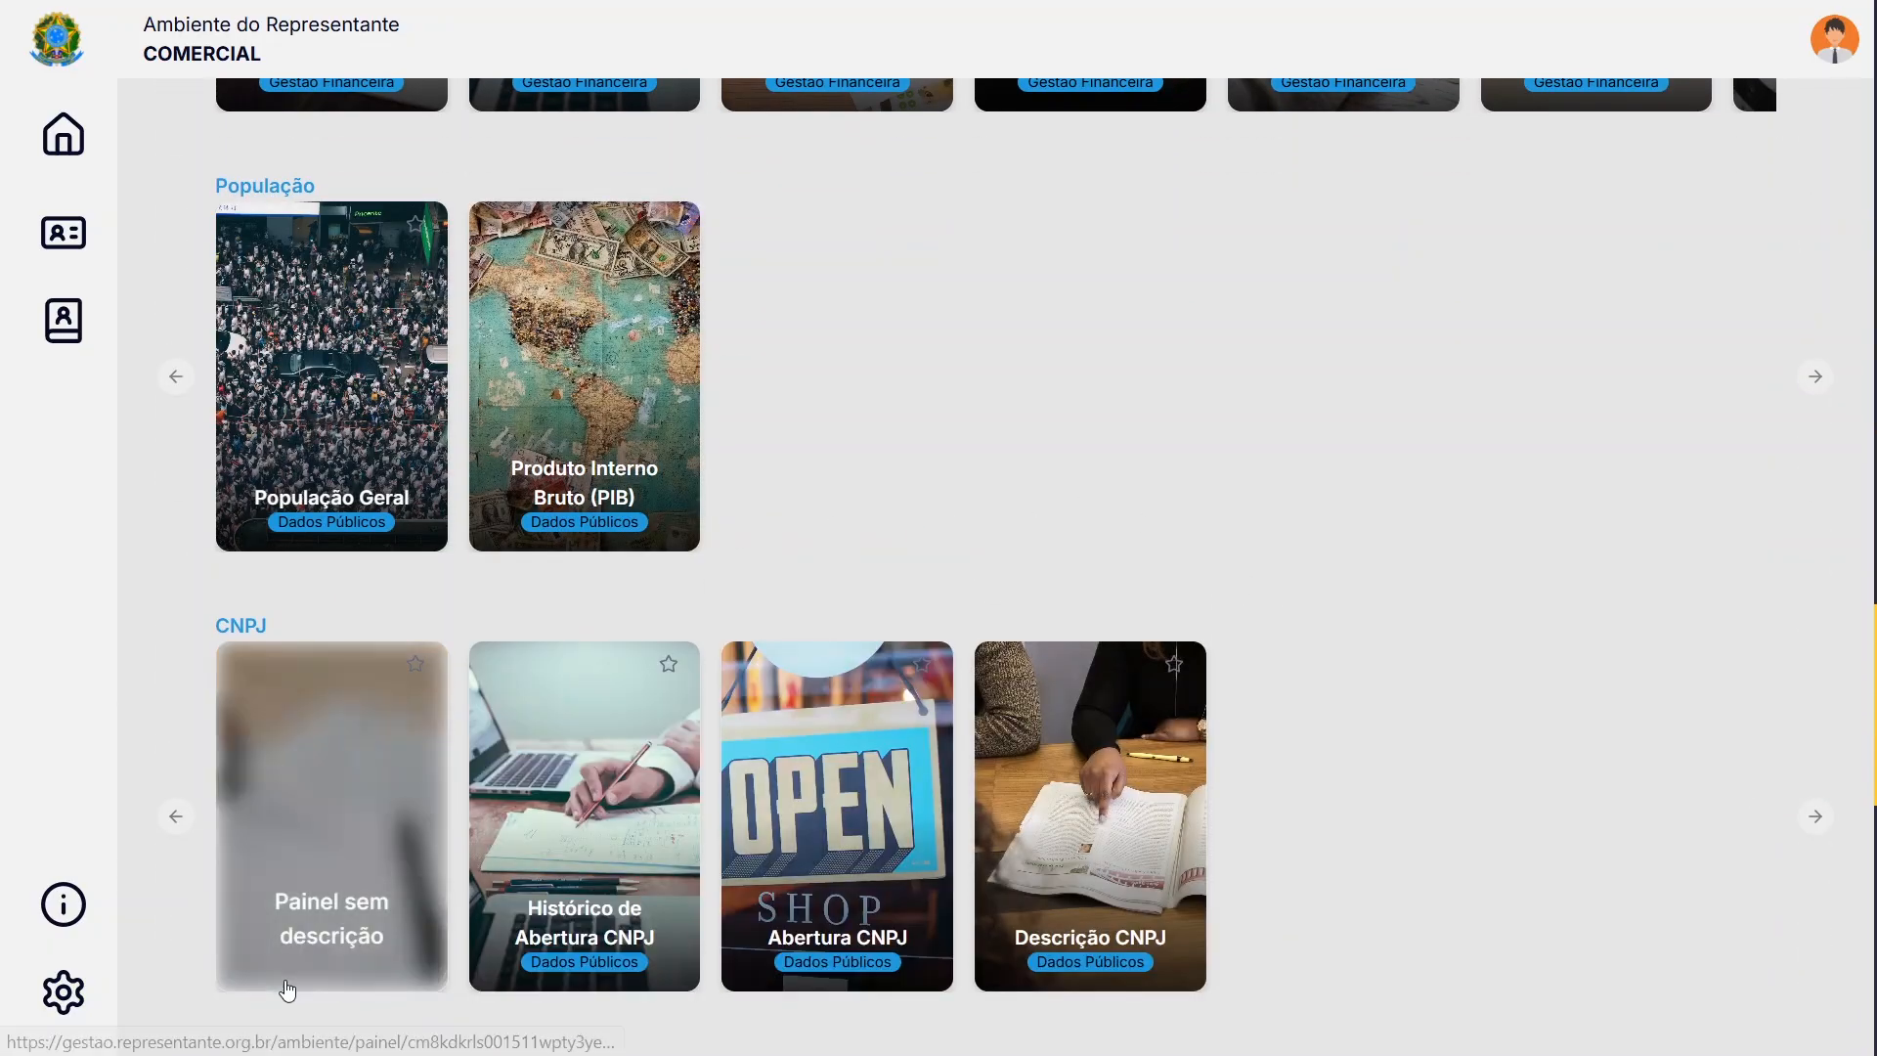
scroll(684, 928, down, 1)
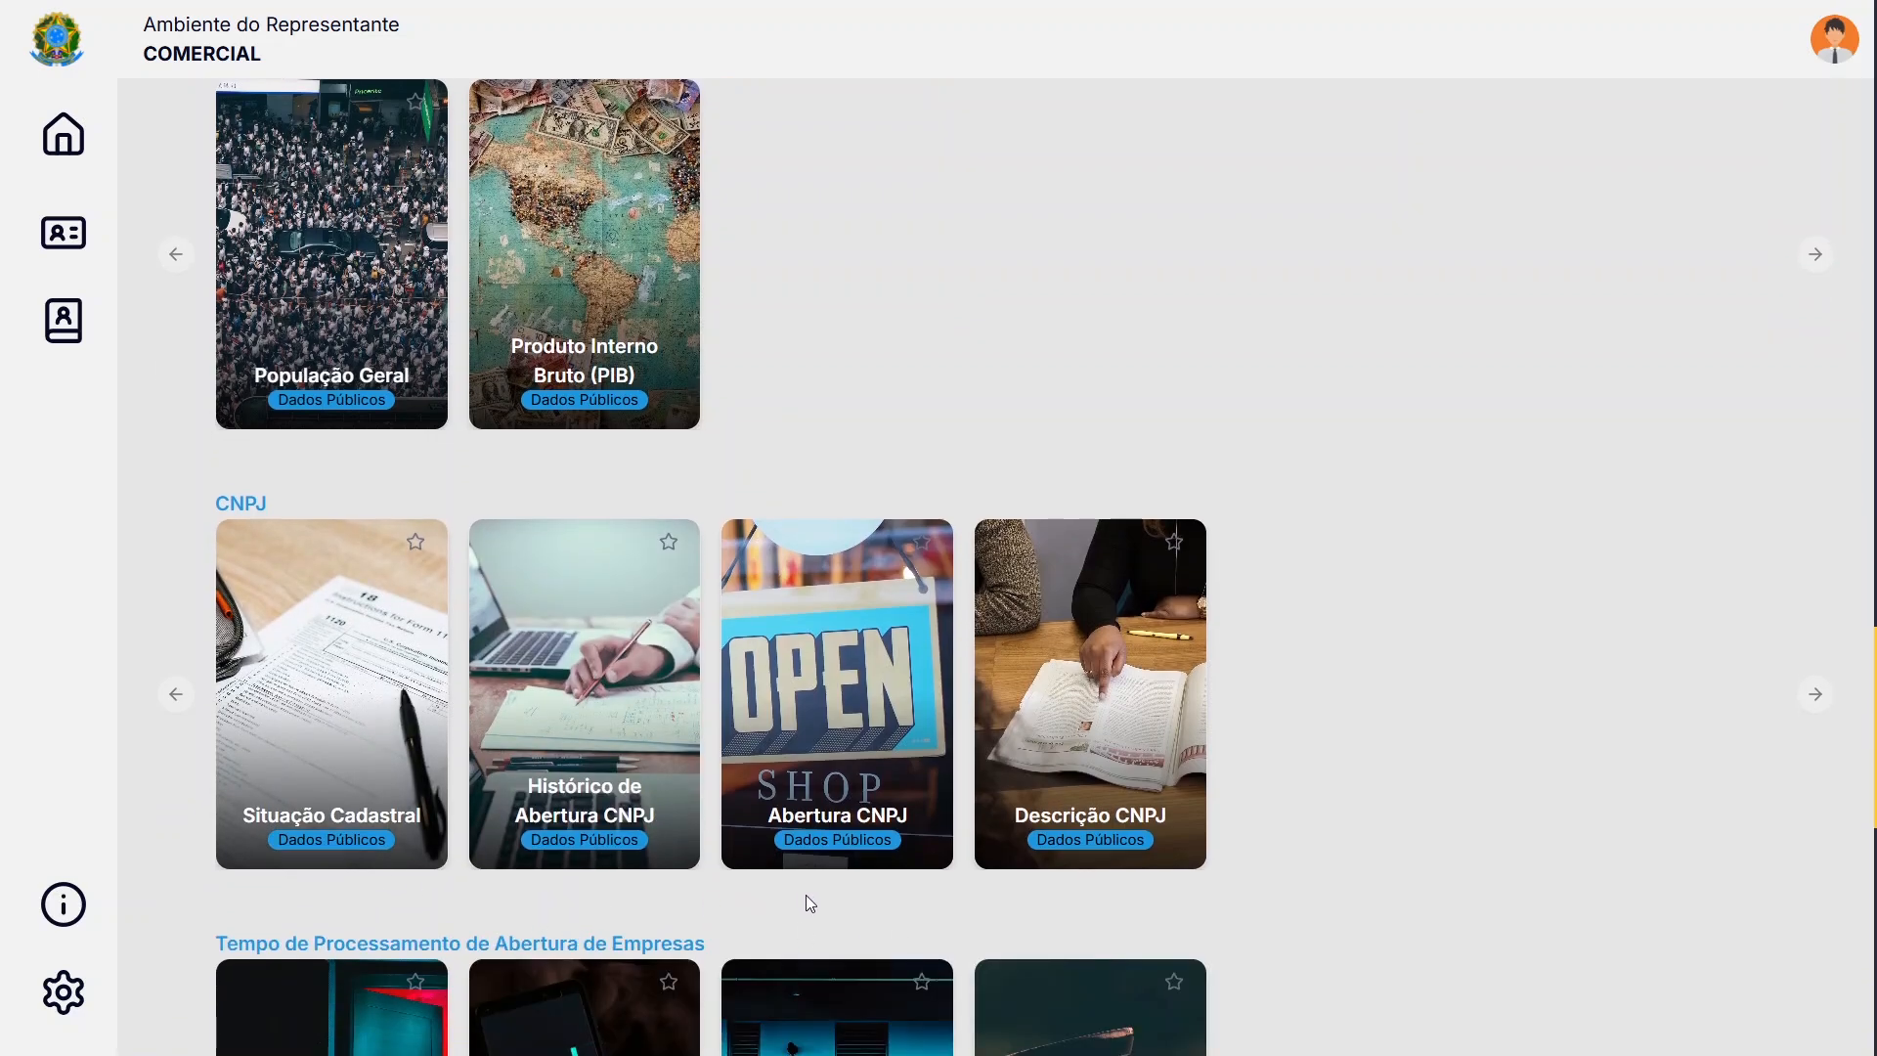
scroll(1237, 851, down, 4)
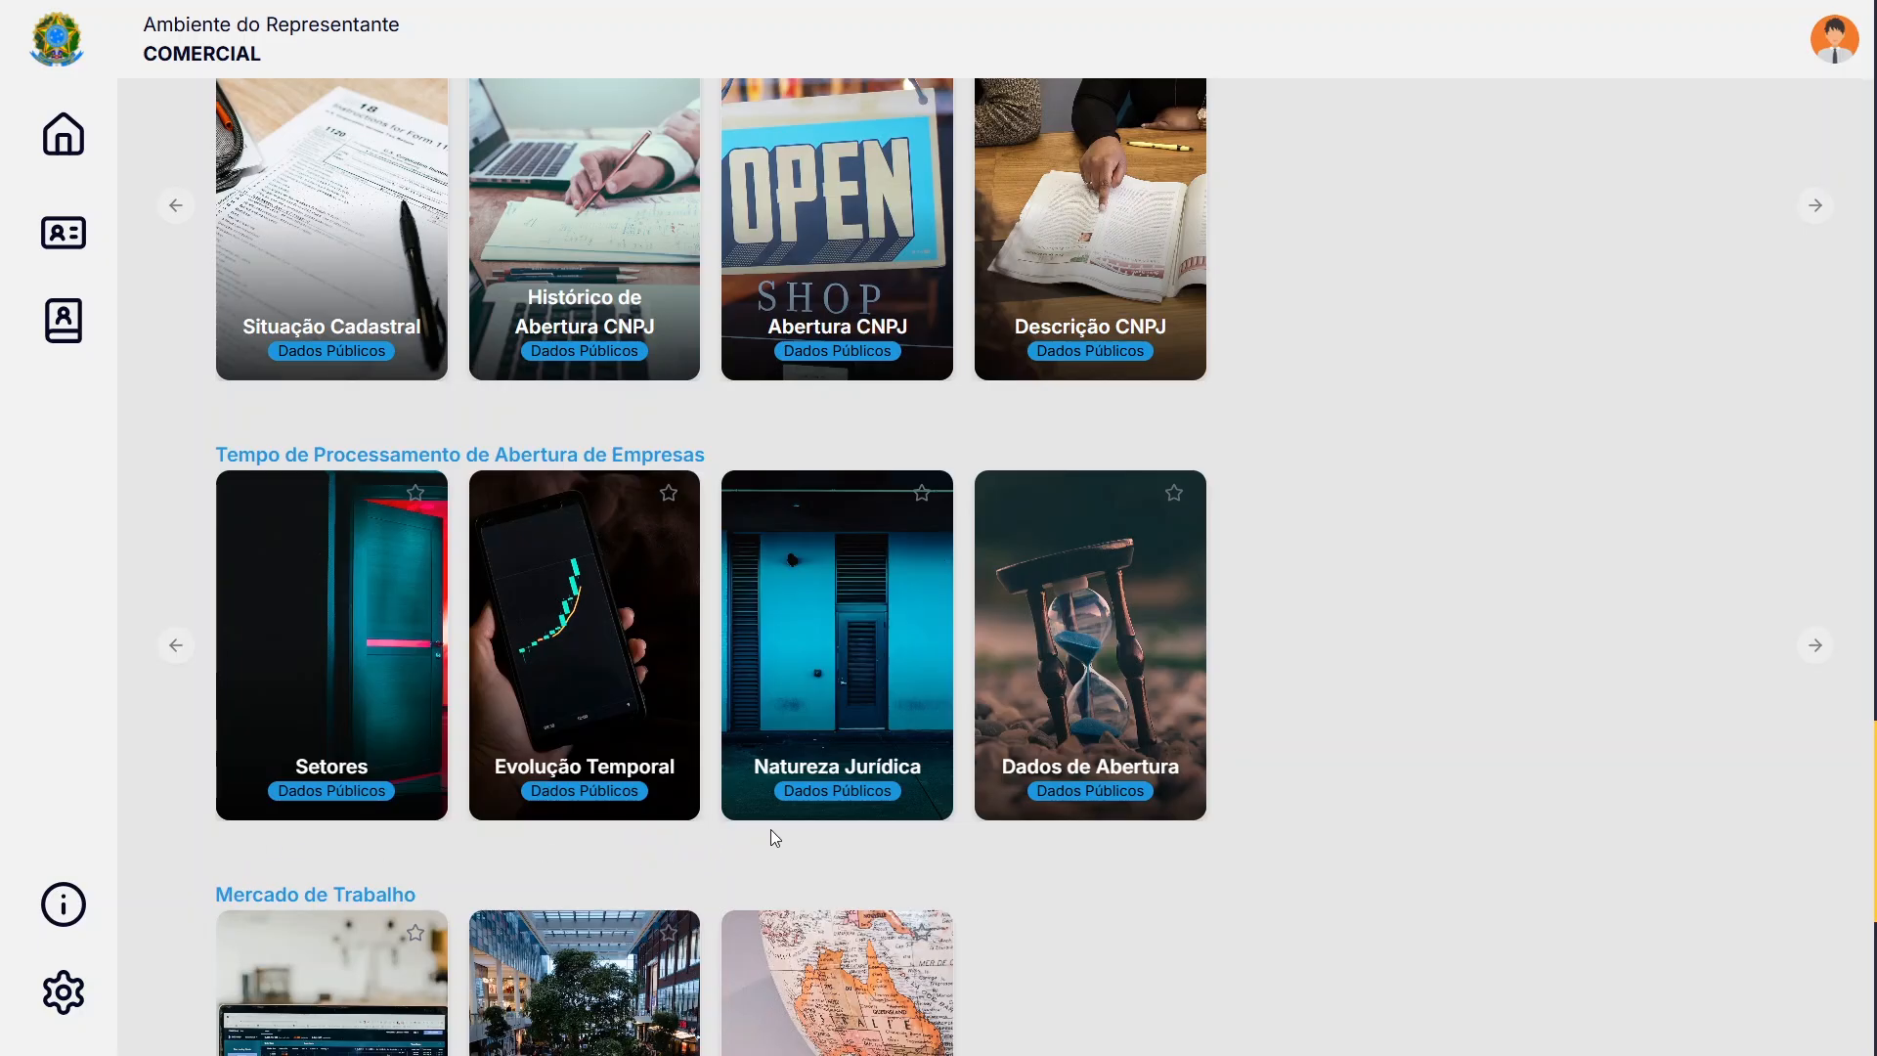
scroll(1230, 837, down, 3)
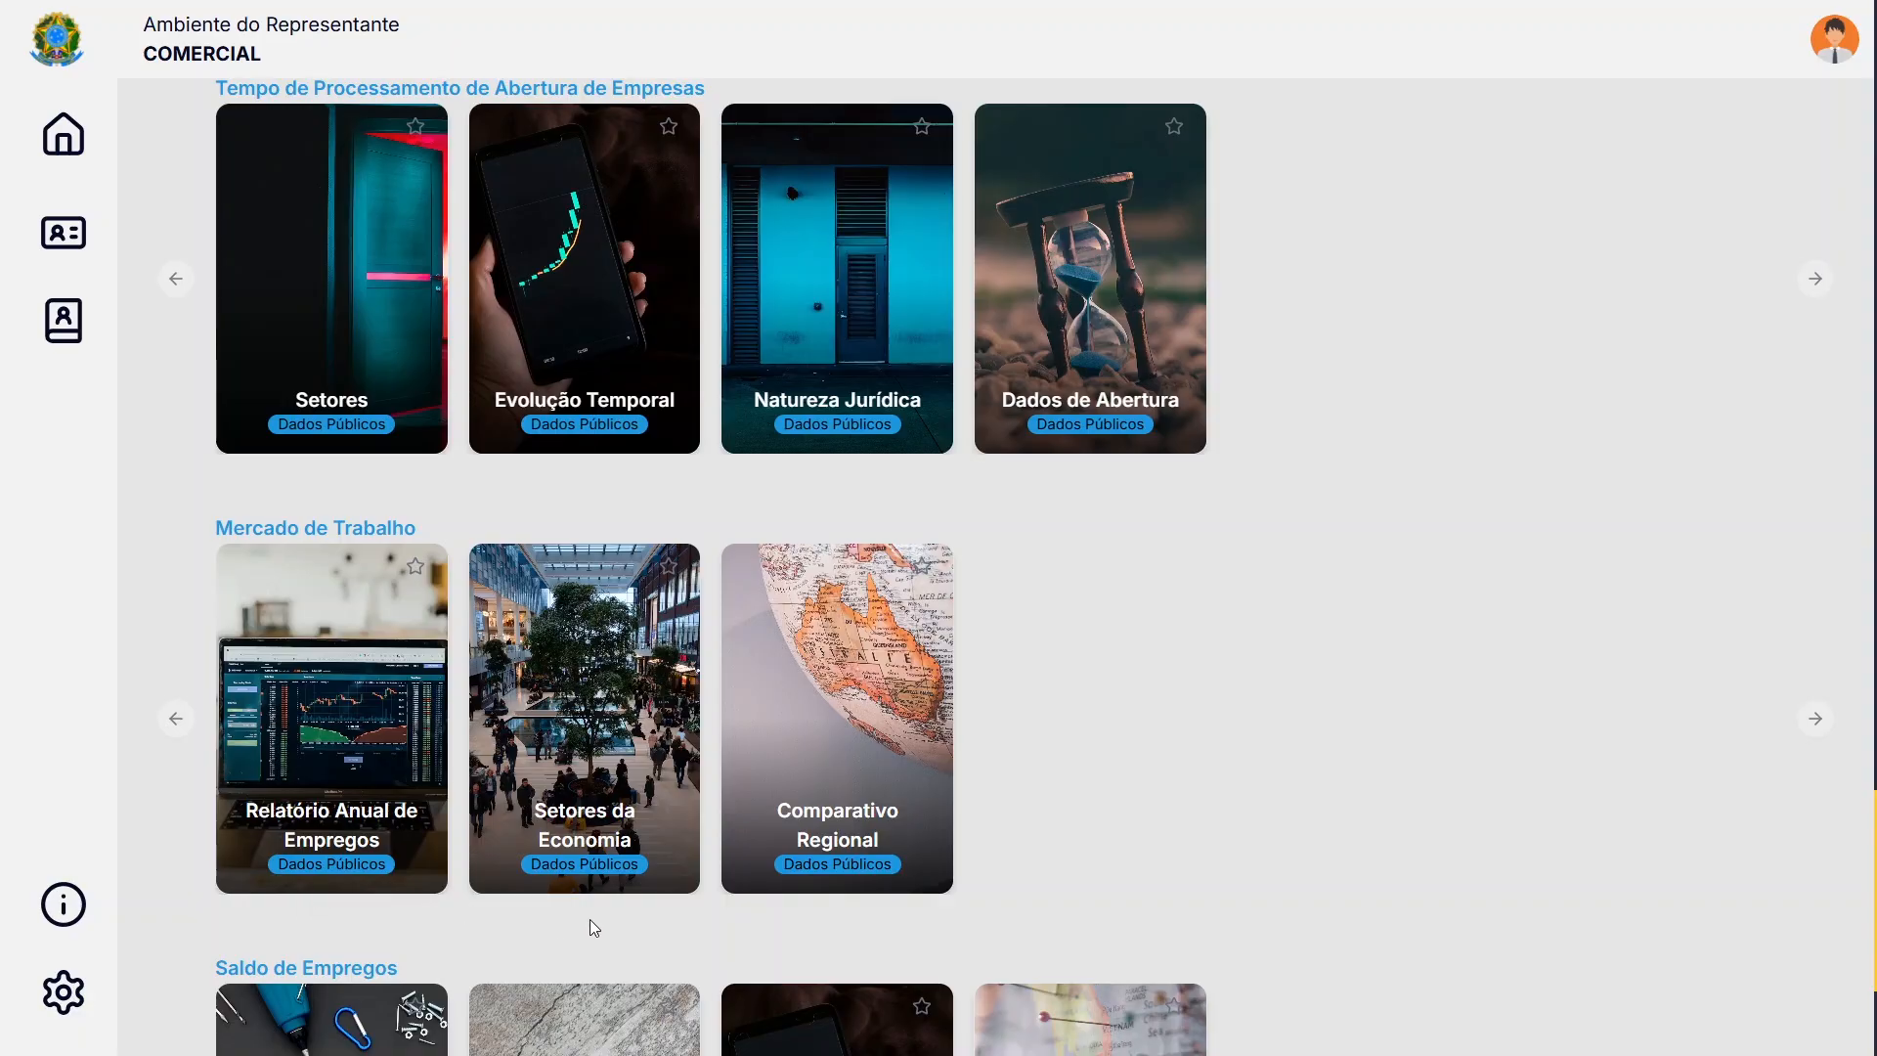
scroll(1066, 843, down, 3)
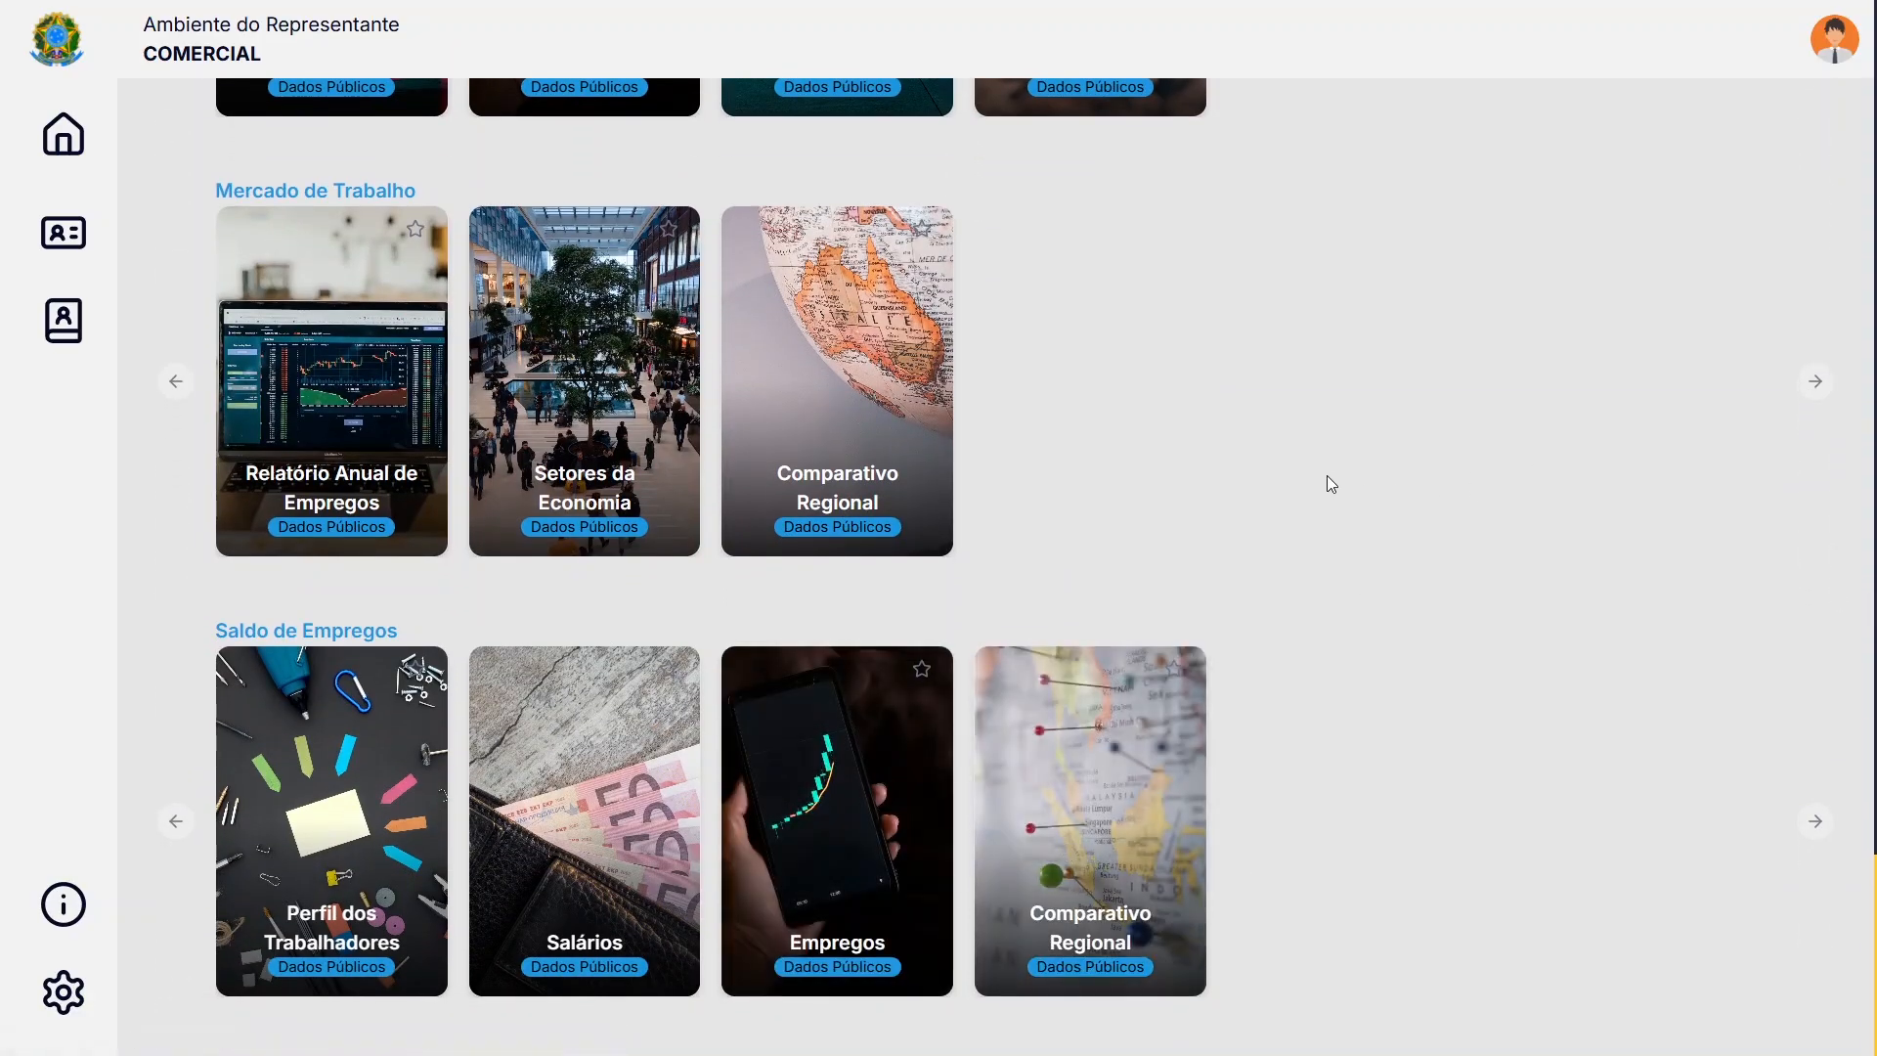
Review the panel categories again, from Licitações to Saldo de Empregos and back up to Representantes Comerciais de Santa Catarina
scroll(1328, 482, up, 20)
scroll(1135, 955, up, 5)
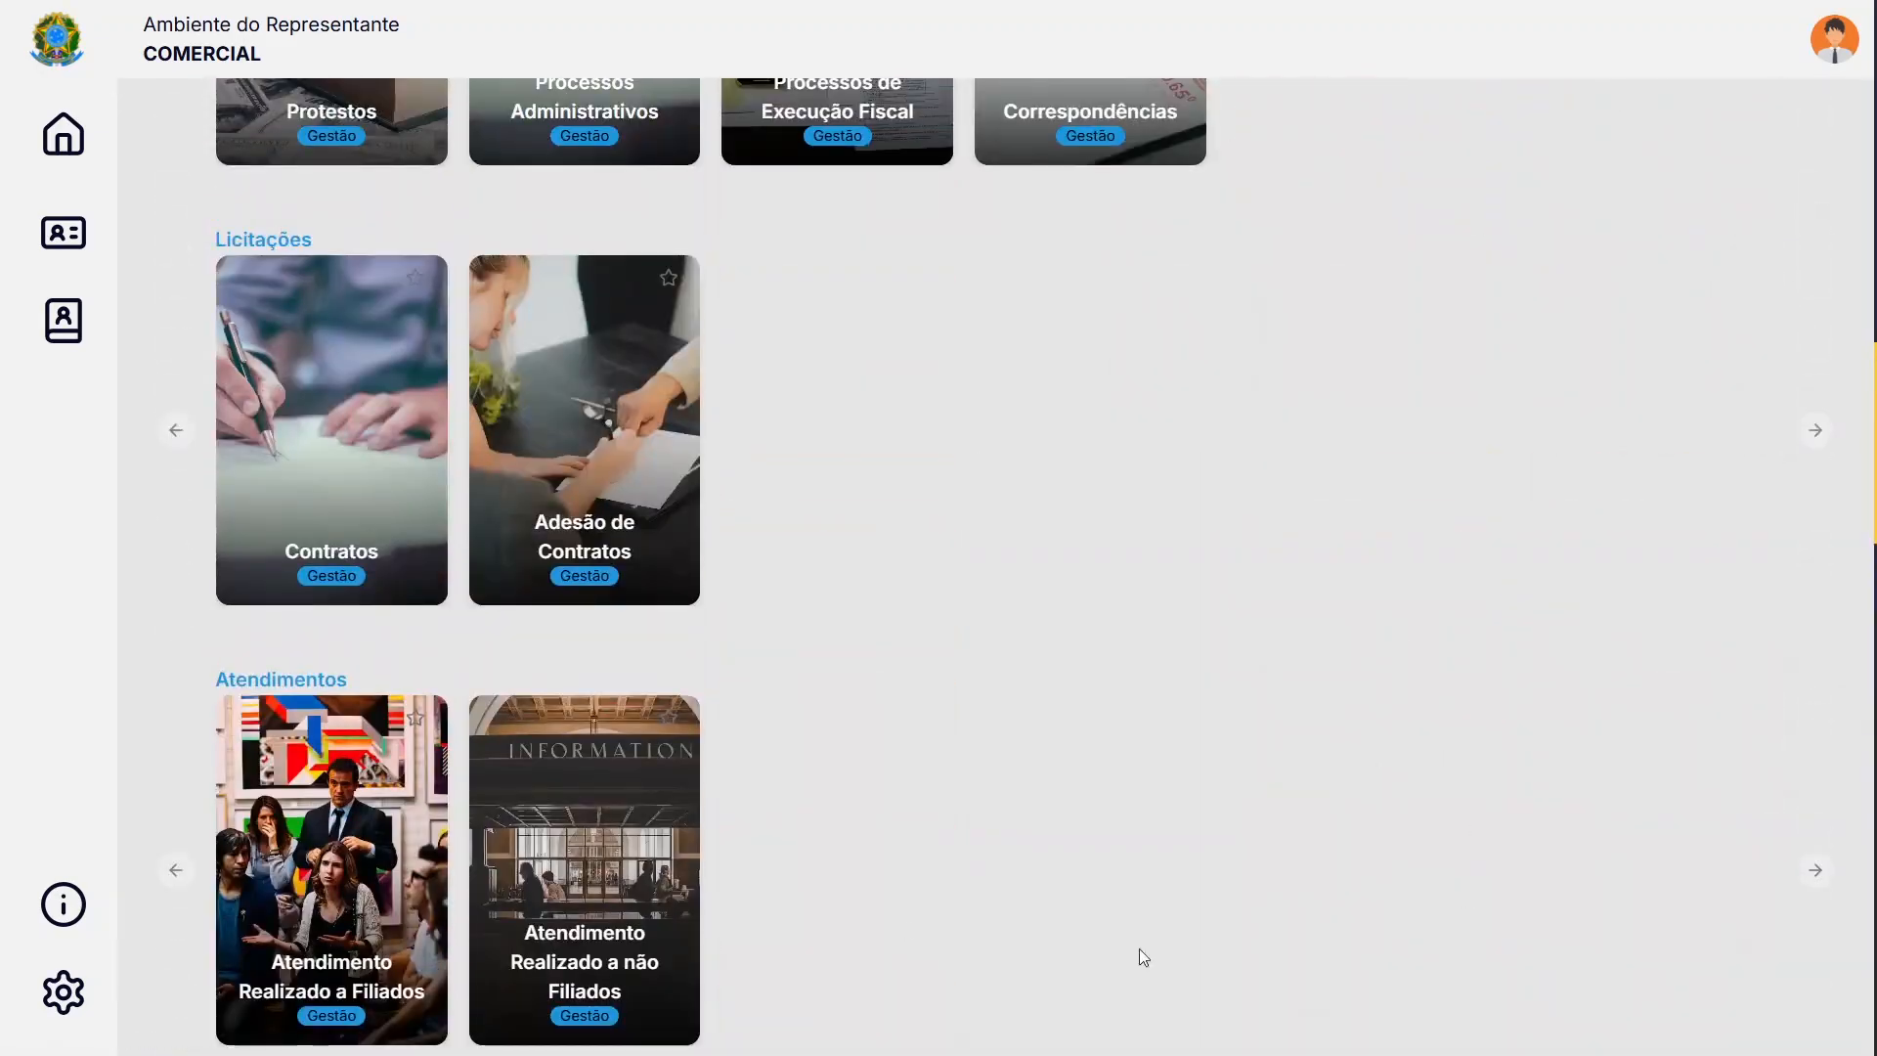
scroll(821, 574, down, 11)
scroll(917, 564, down, 4)
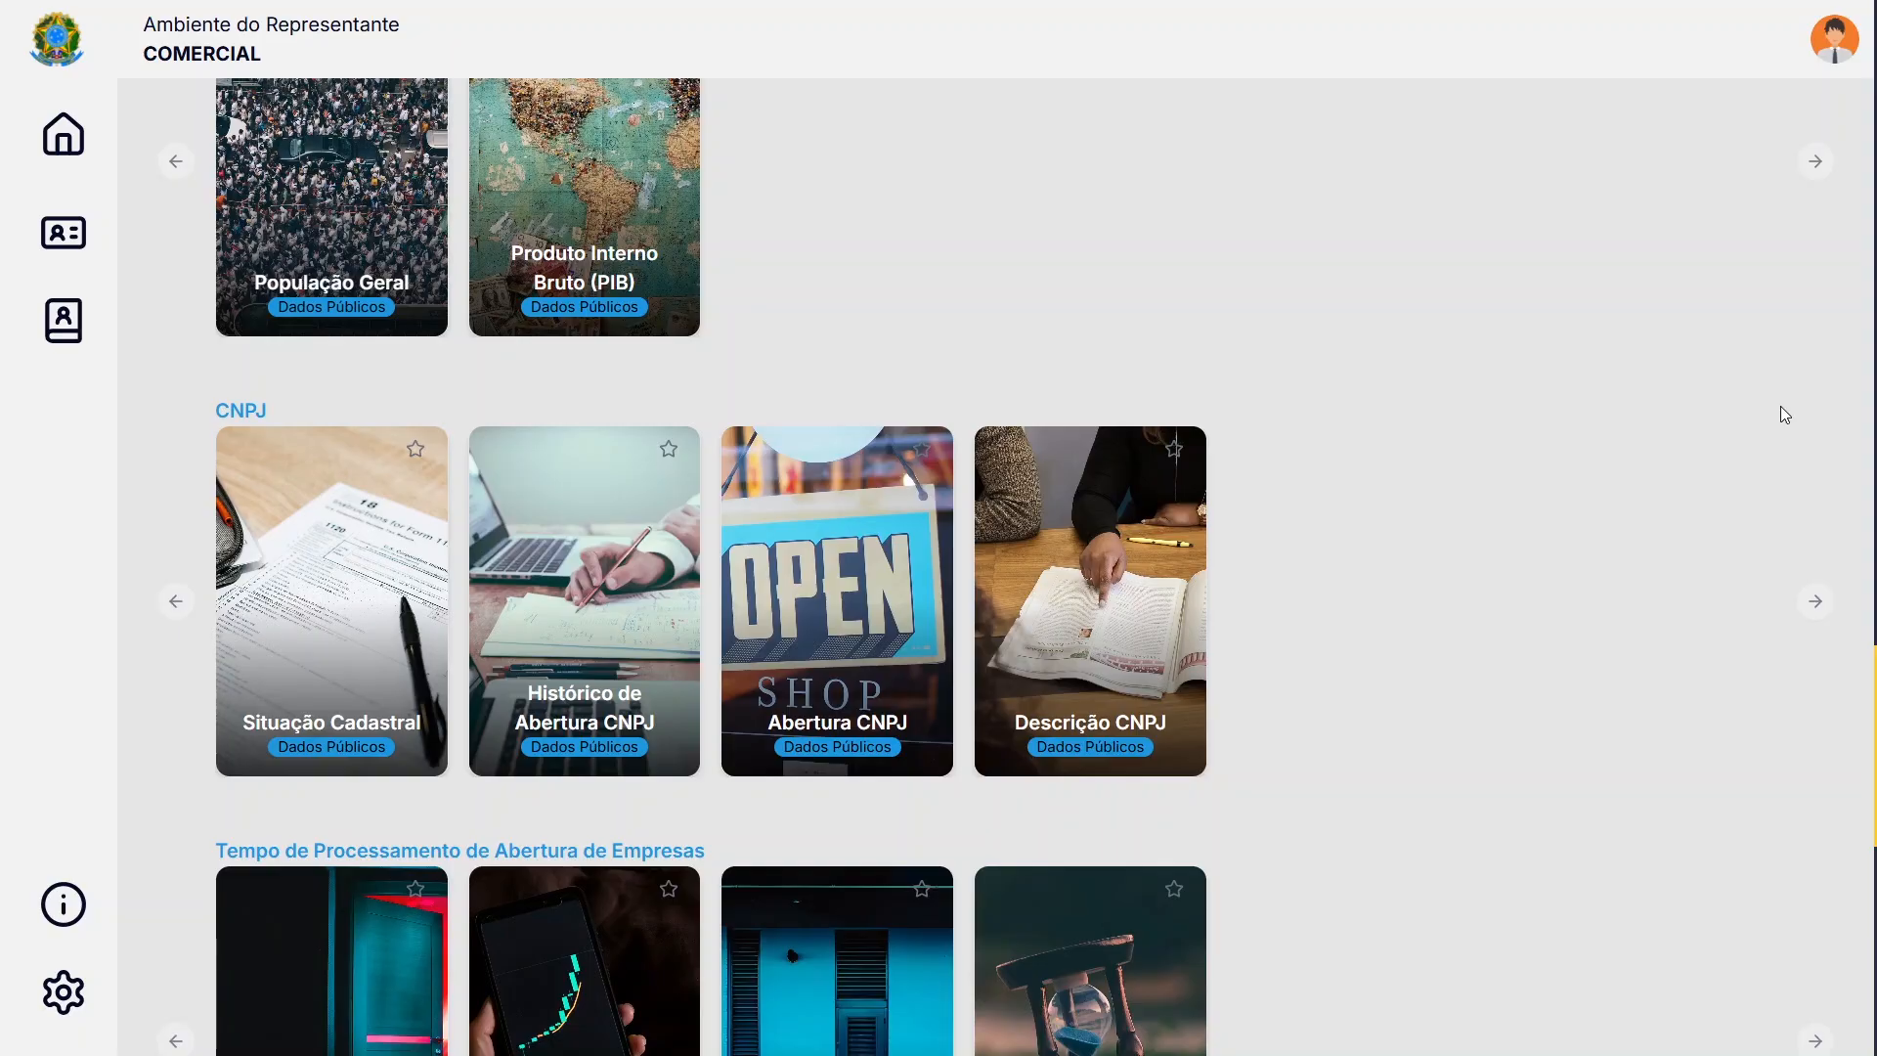
scroll(1083, 58, down, 10)
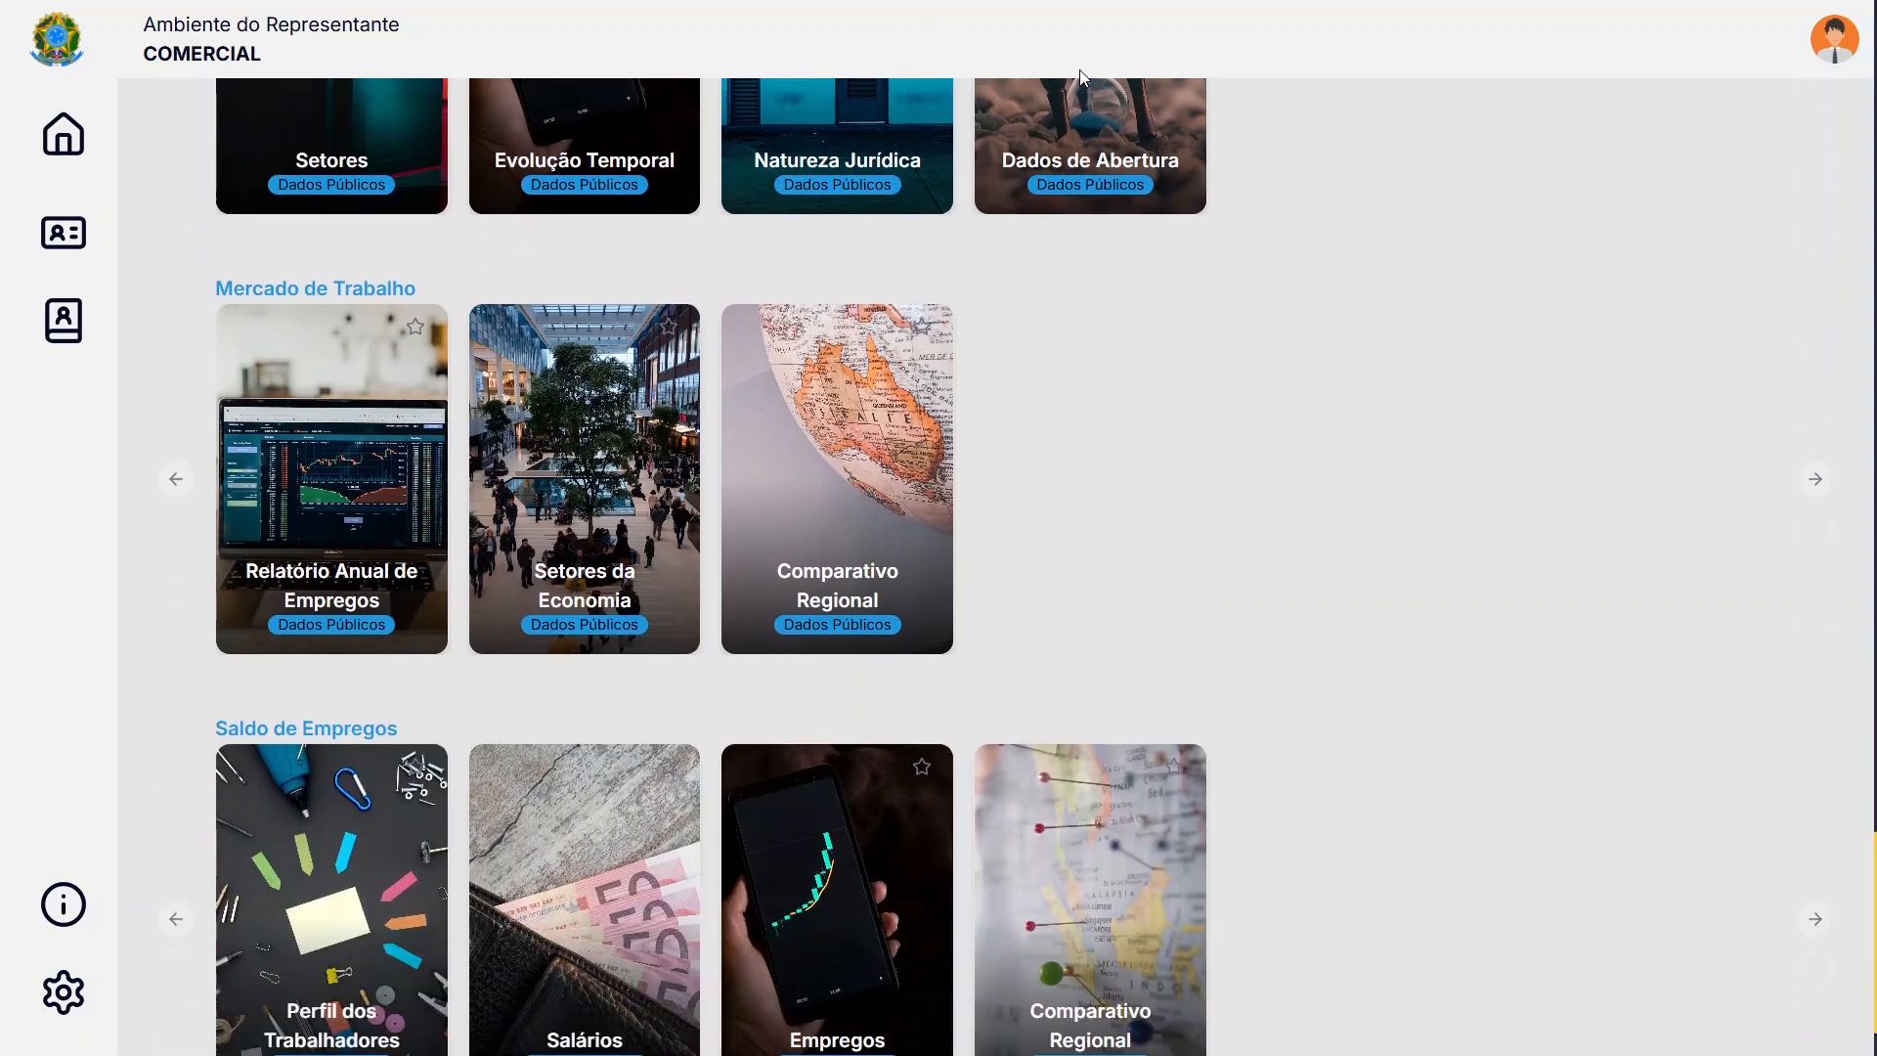
scroll(1023, 150, up, 11)
scroll(1164, 323, up, 3)
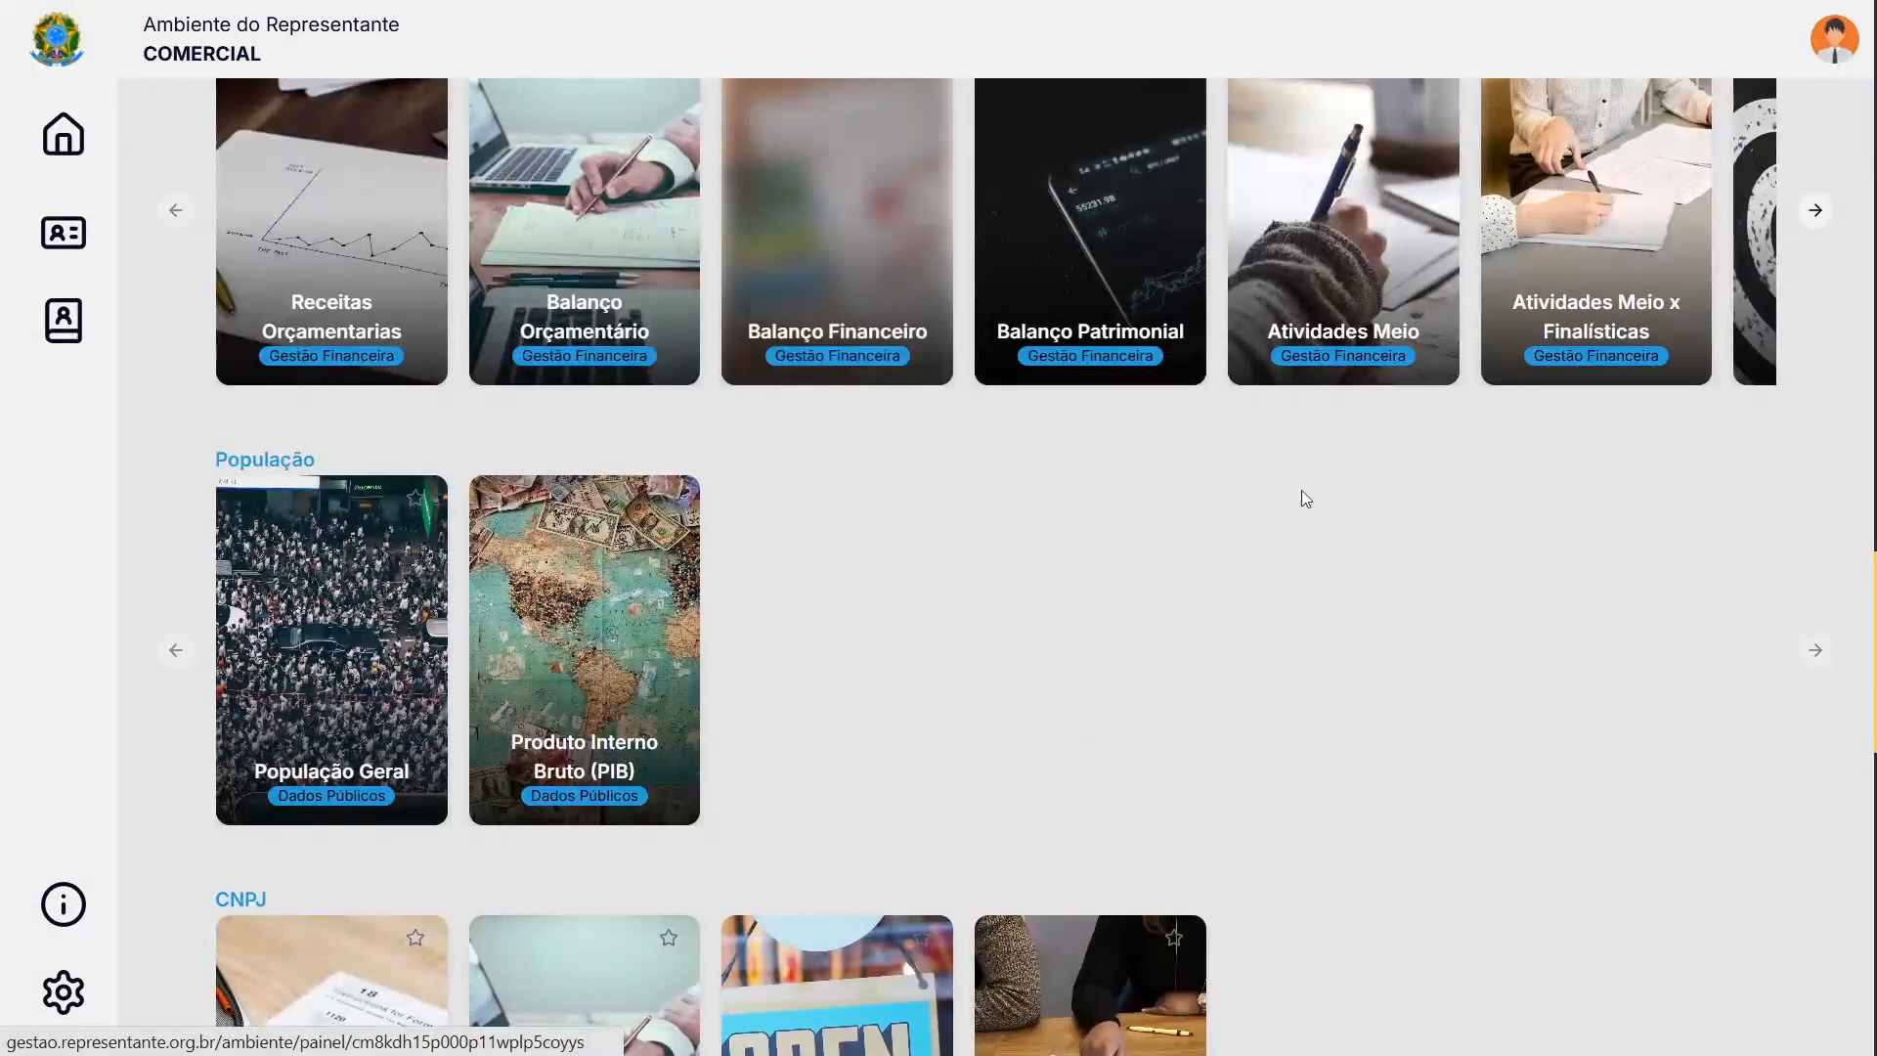
scroll(1296, 419, up, 6)
scroll(1296, 422, up, 15)
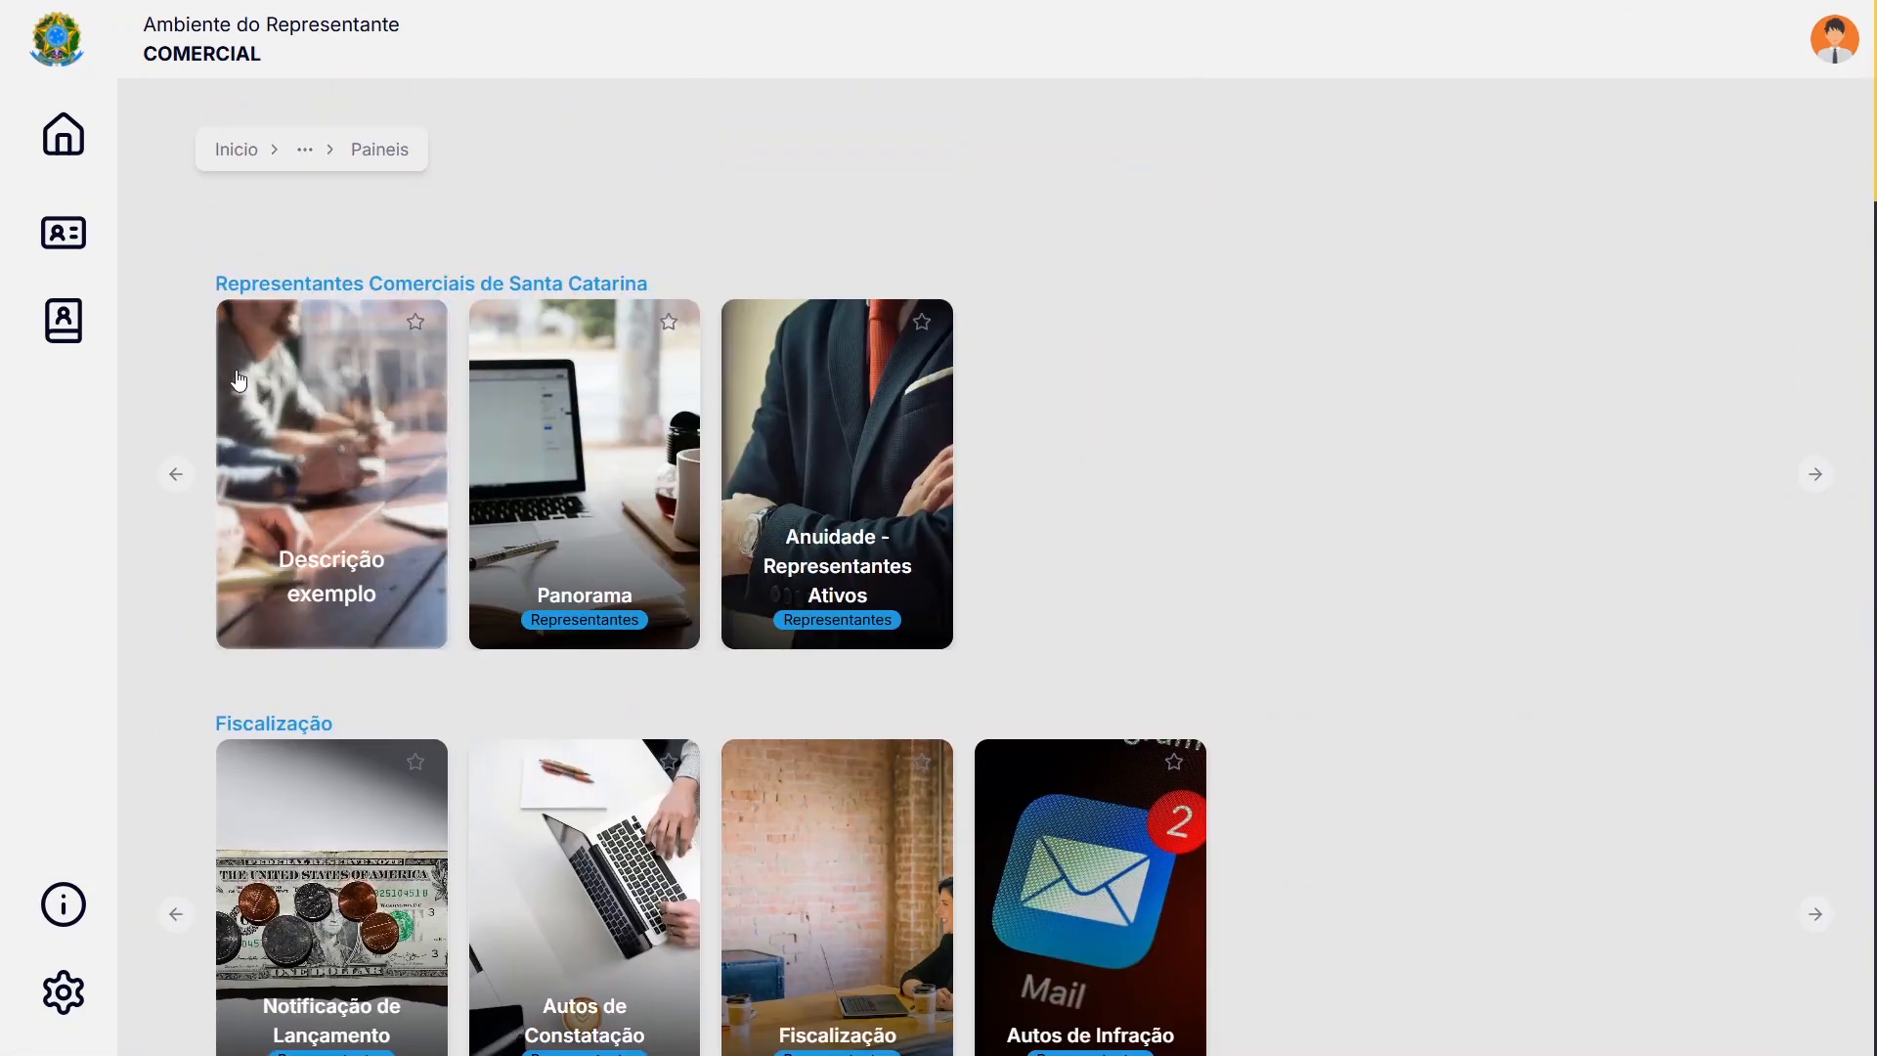
Return to the home page and open Recursos do Representante
click(61, 142)
scroll(925, 618, down, 3)
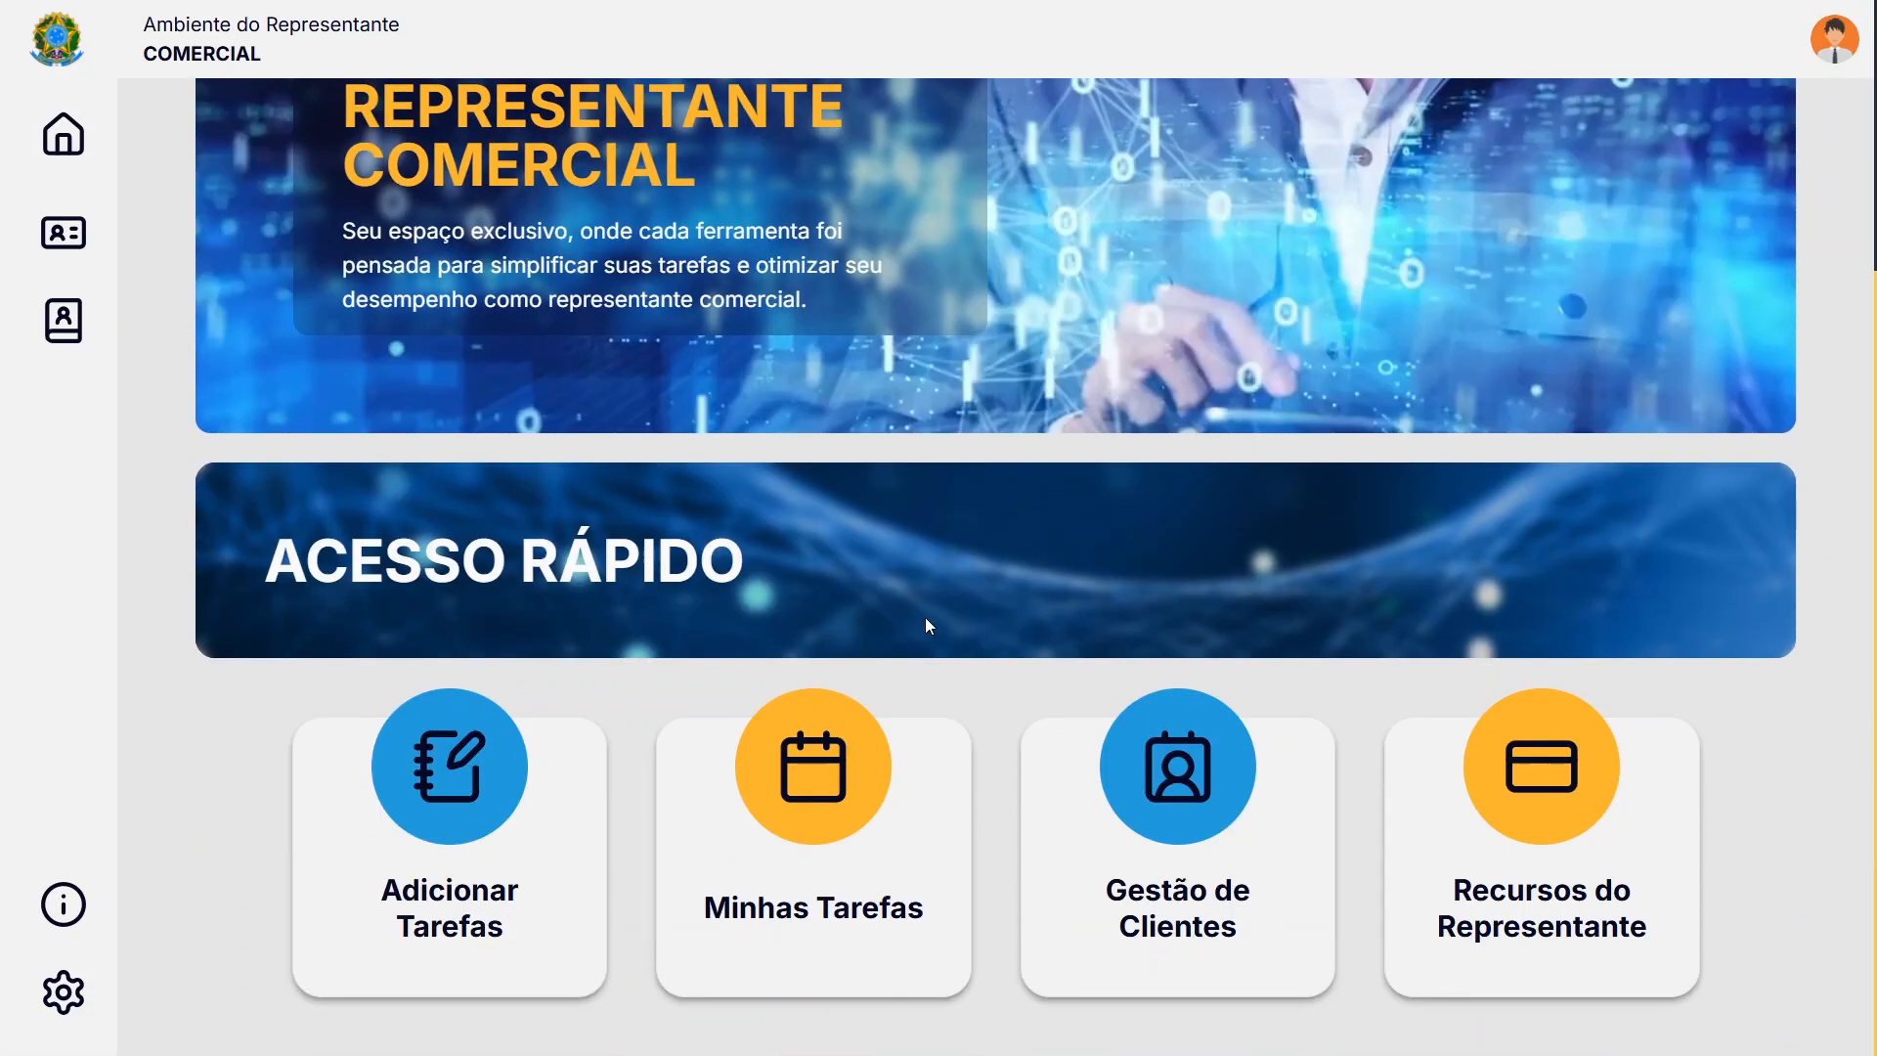
click(1532, 859)
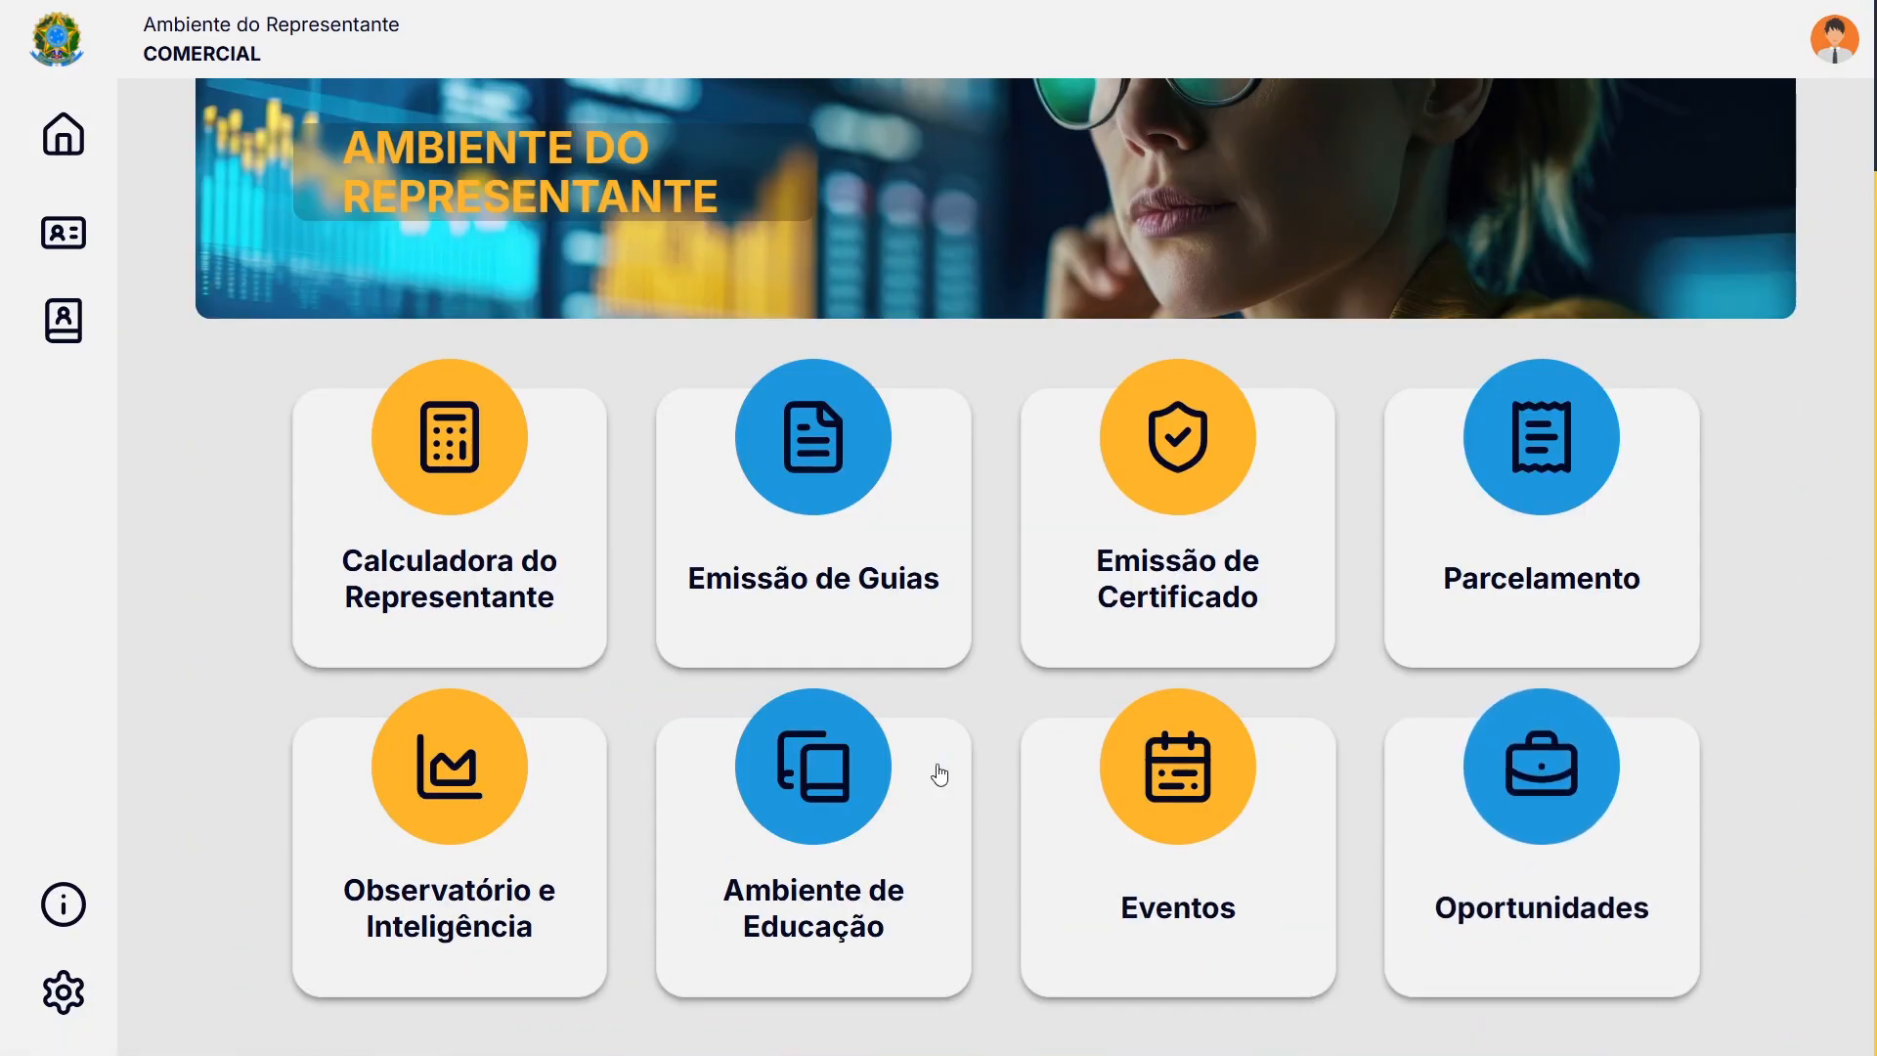